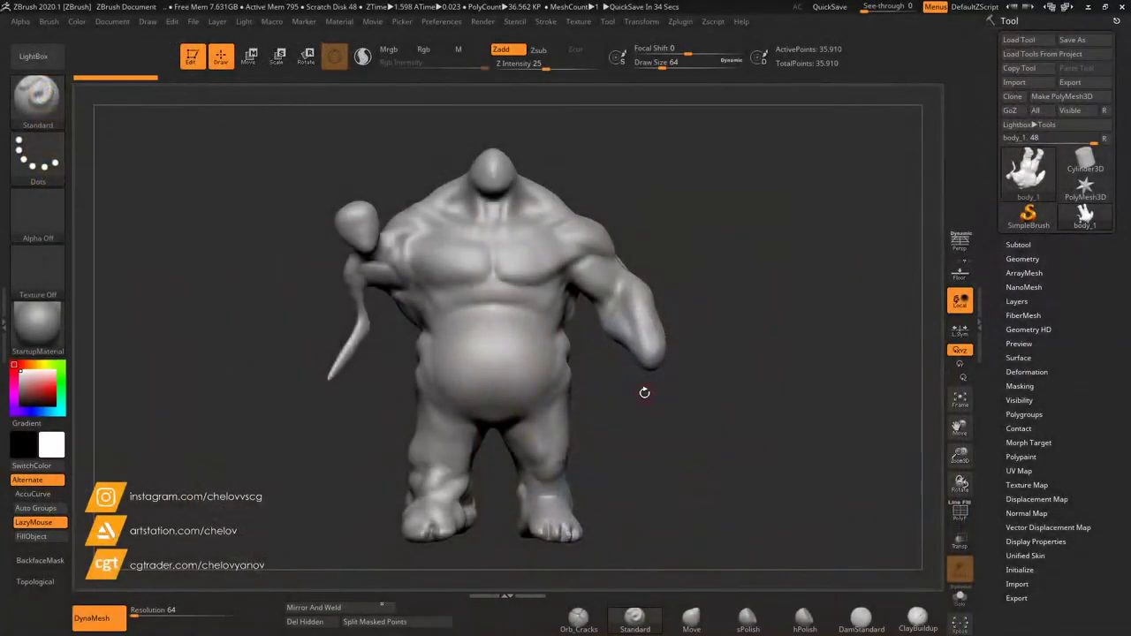
{"action": "mouse_move", "coordinate": [644, 393]}
{"action": "left_mouse_down"}
{"action": "mouse_move", "coordinate": [624, 399]}
{"action": "mouse_move", "coordinate": [672, 398]}
{"action": "mouse_move", "coordinate": [667, 409]}
{"action": "mouse_move", "coordinate": [675, 397]}
{"action": "mouse_move", "coordinate": [795, 385]}
{"action": "left_mouse_up"}
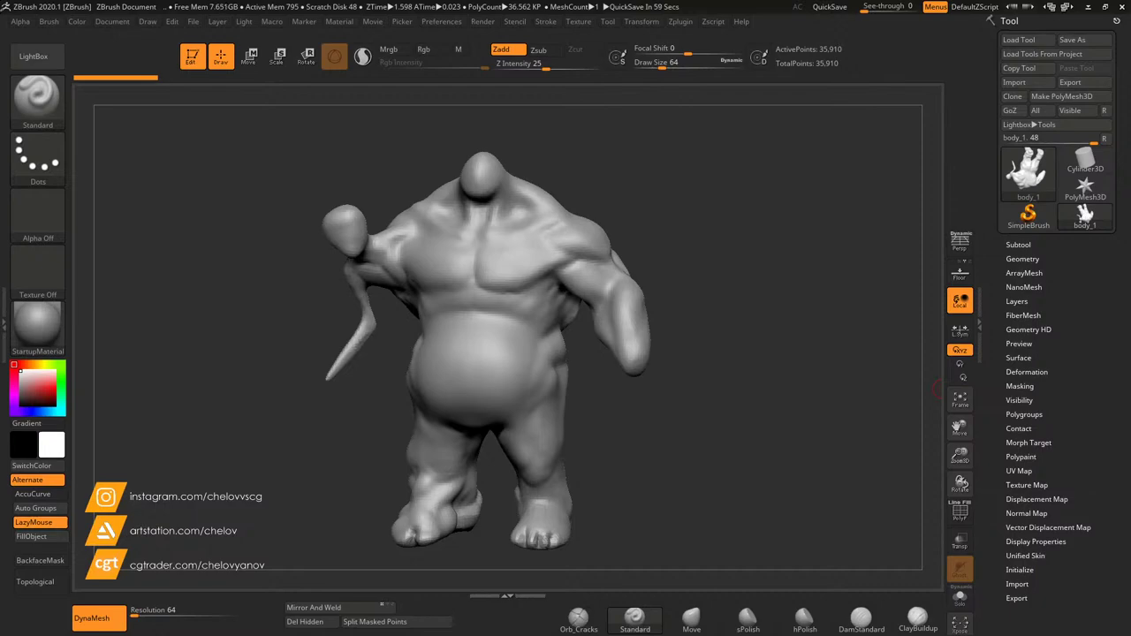
{"action": "left_click_drag", "start_coordinate": [720, 335], "coordinate": [680, 340]}
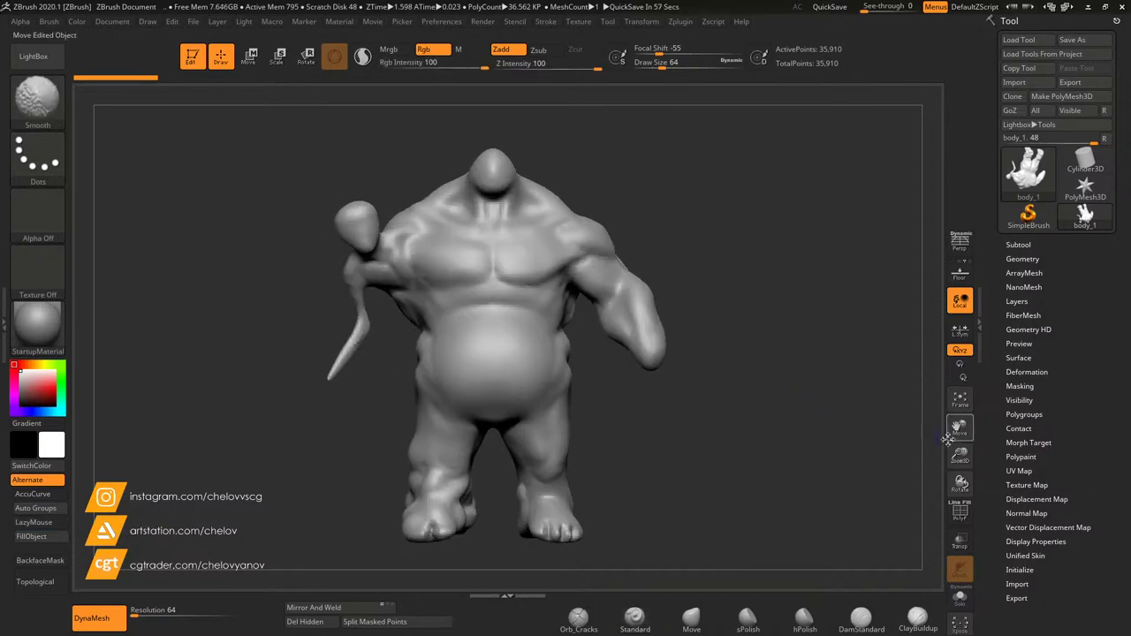
{"action": "mouse_move", "coordinate": [958, 454]}
{"action": "left_mouse_down"}
{"action": "mouse_move", "coordinate": [989, 428]}
{"action": "mouse_move", "coordinate": [953, 484]}
{"action": "left_mouse_up"}
{"action": "left_click_drag", "start_coordinate": [960, 430], "coordinate": [967, 492]}
{"action": "left_click_drag", "start_coordinate": [786, 250], "coordinate": [784, 253]}
Step: Switch the active tool from the body to a Cube3D primitive
{"action": "left_click", "coordinate": [1088, 166]}
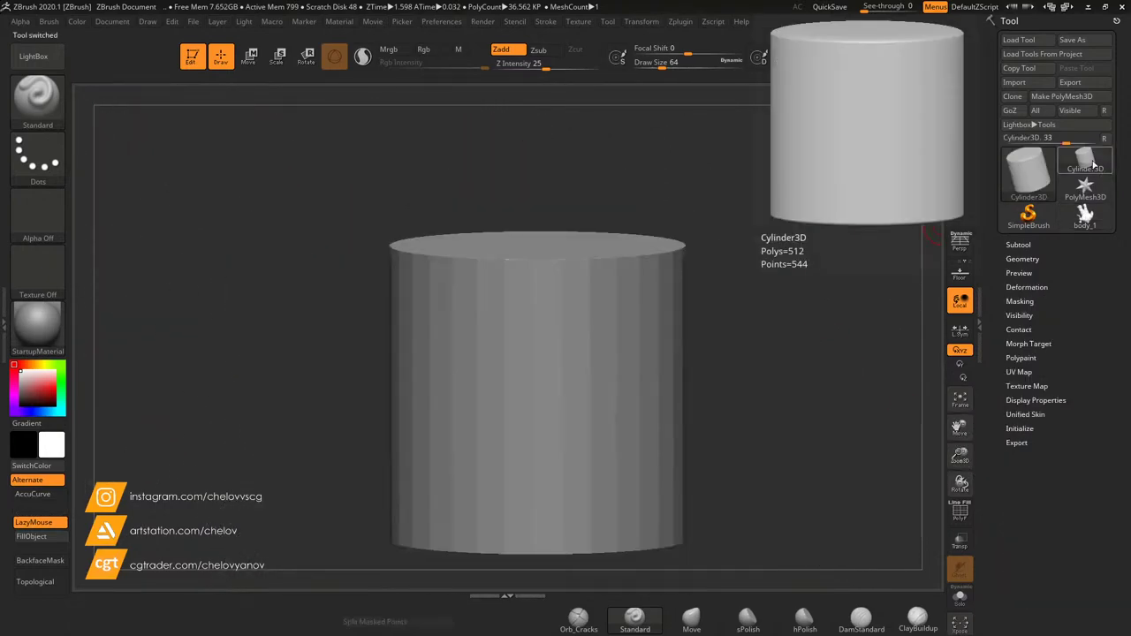
{"action": "left_click", "coordinate": [1036, 196]}
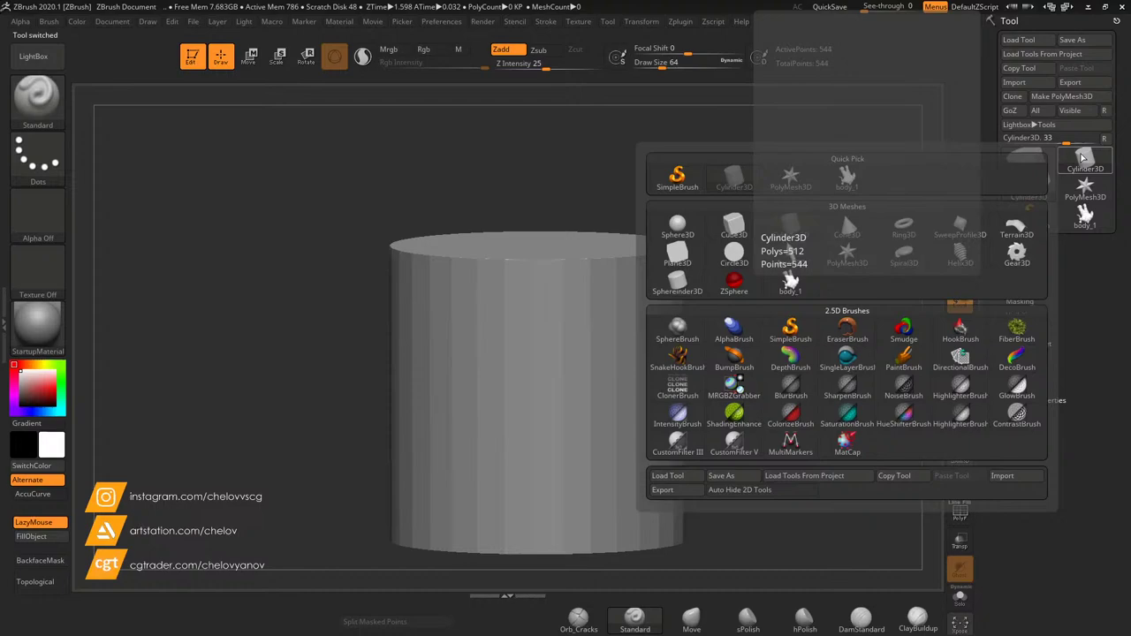
{"action": "left_click", "coordinate": [735, 228]}
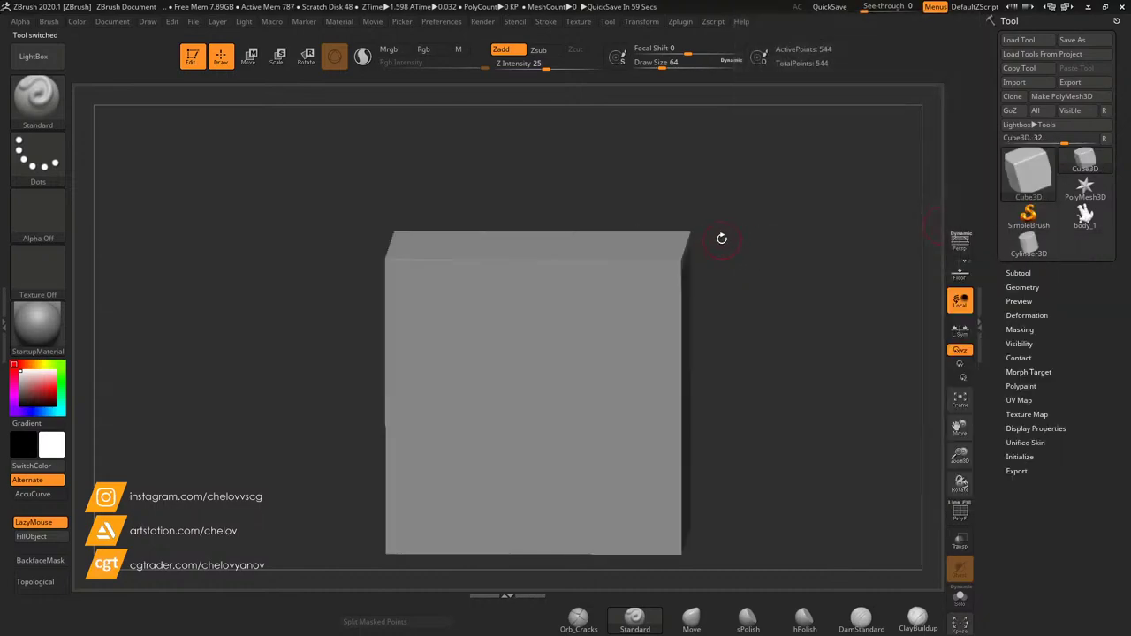
Step: Scale the cube down along its Y axis into a flat box and convert it to a PolyMesh3D
{"action": "left_click", "coordinate": [249, 57]}
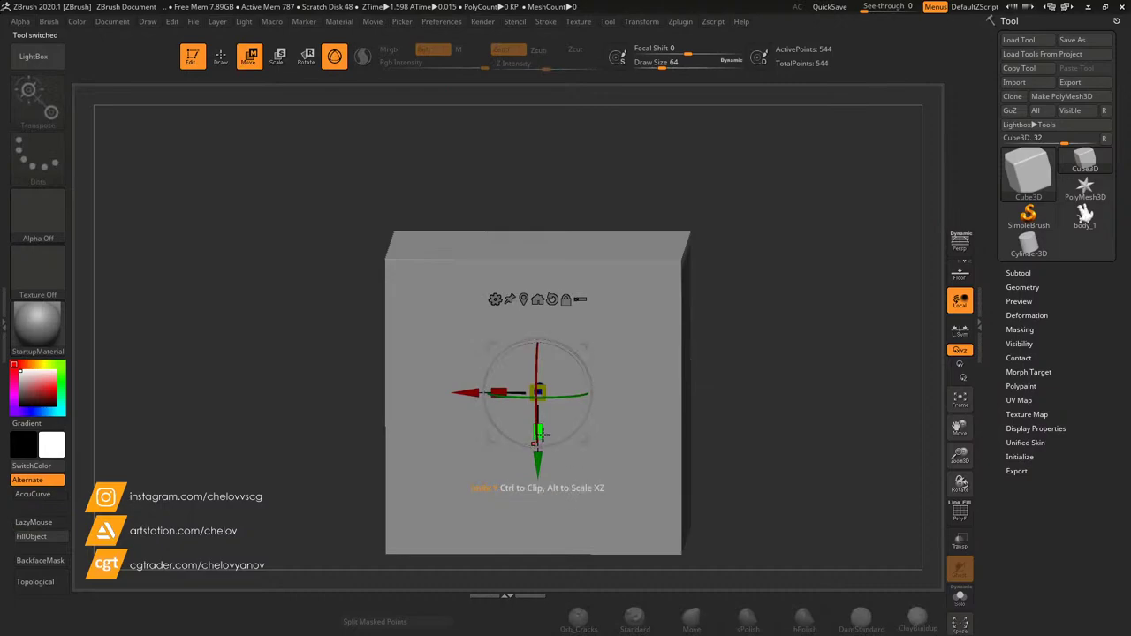
{"action": "left_click_drag", "start_coordinate": [539, 432], "coordinate": [539, 405]}
{"action": "left_click", "coordinate": [1061, 98]}
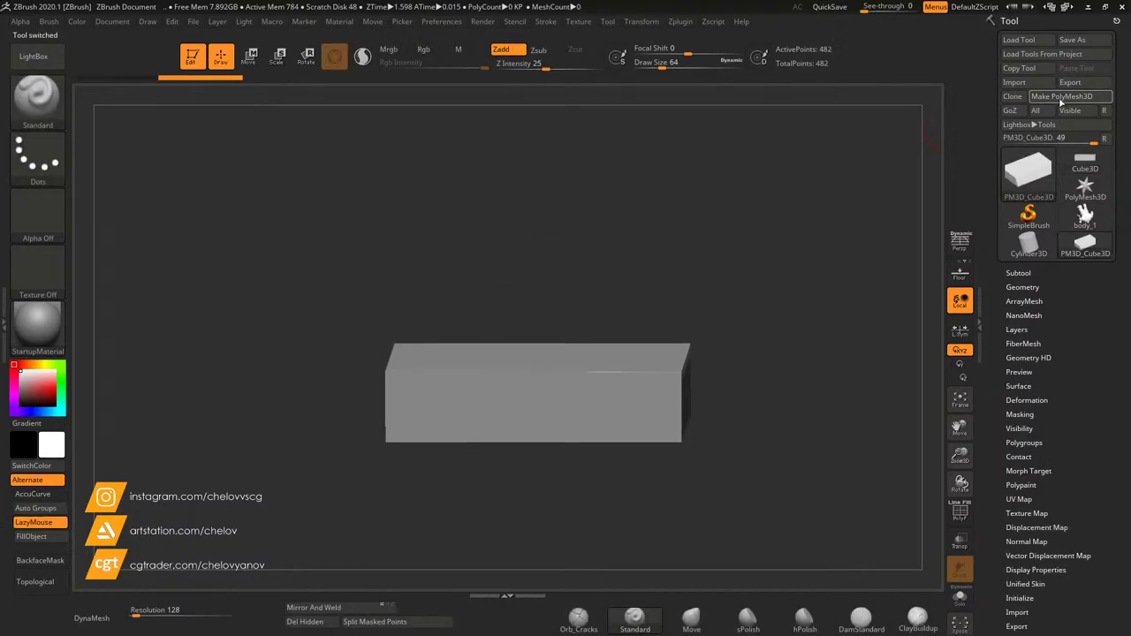
Step: Return to the body_1 model and append the PM3D_Cube3D box as a new subtool
{"action": "left_click", "coordinate": [259, 60]}
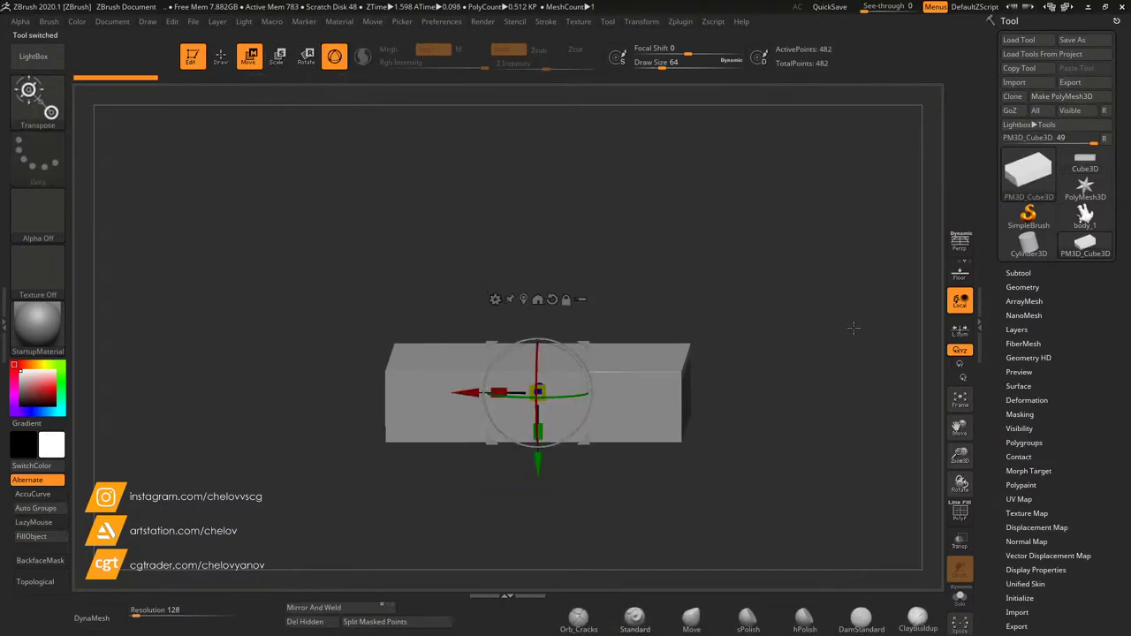
{"action": "left_click_drag", "start_coordinate": [853, 327], "coordinate": [751, 285], "text": "shift"}
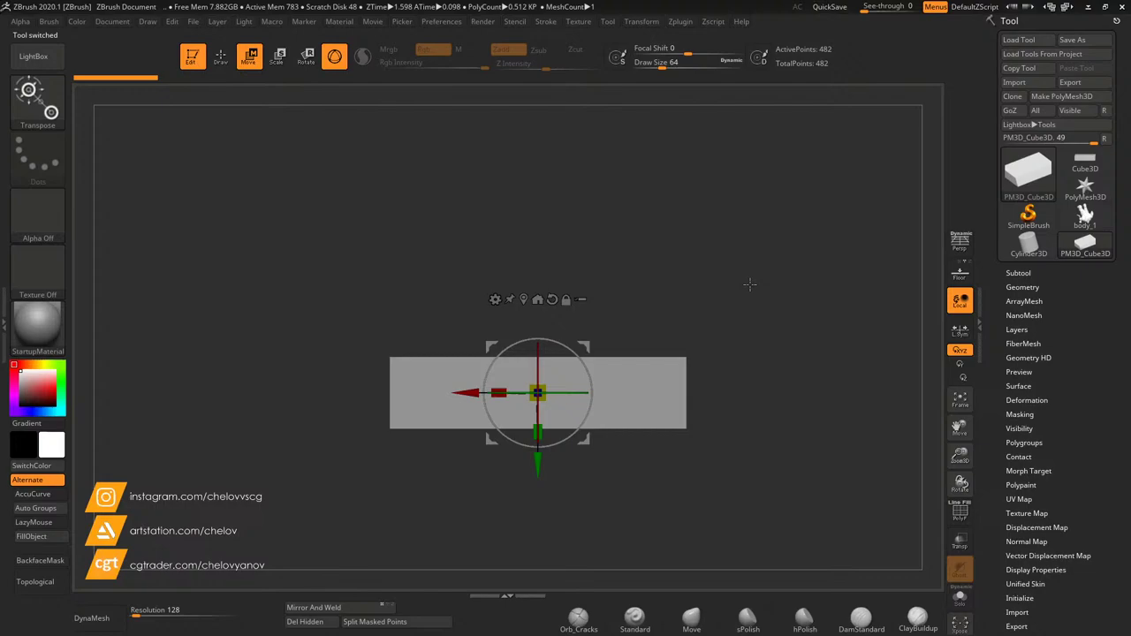
{"action": "left_click", "coordinate": [1019, 273]}
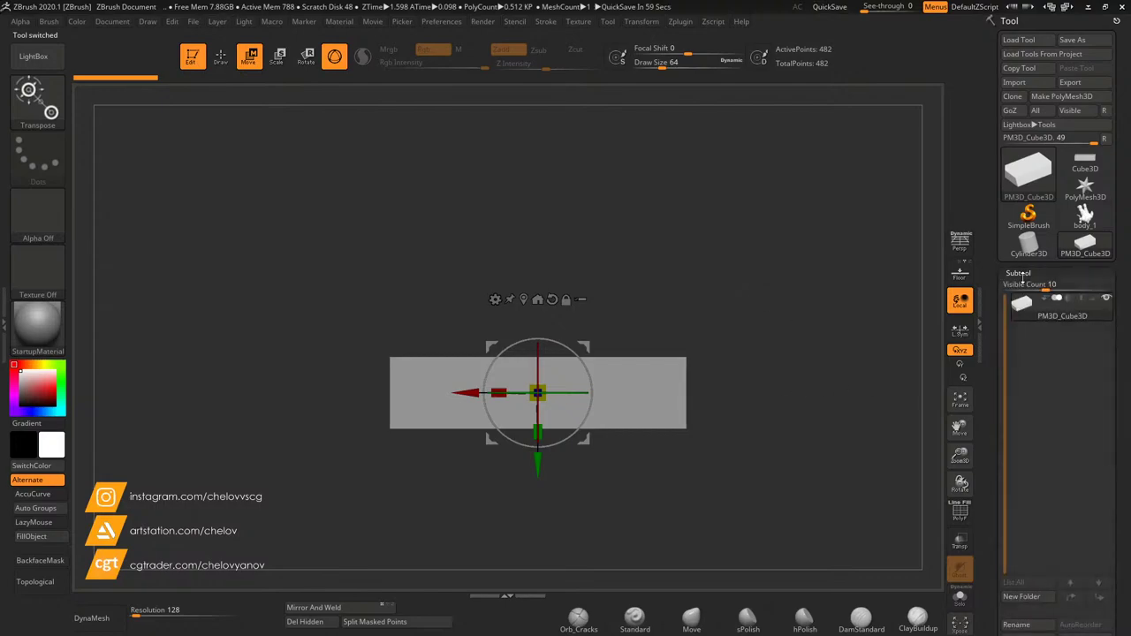
{"action": "left_click", "coordinate": [1072, 216]}
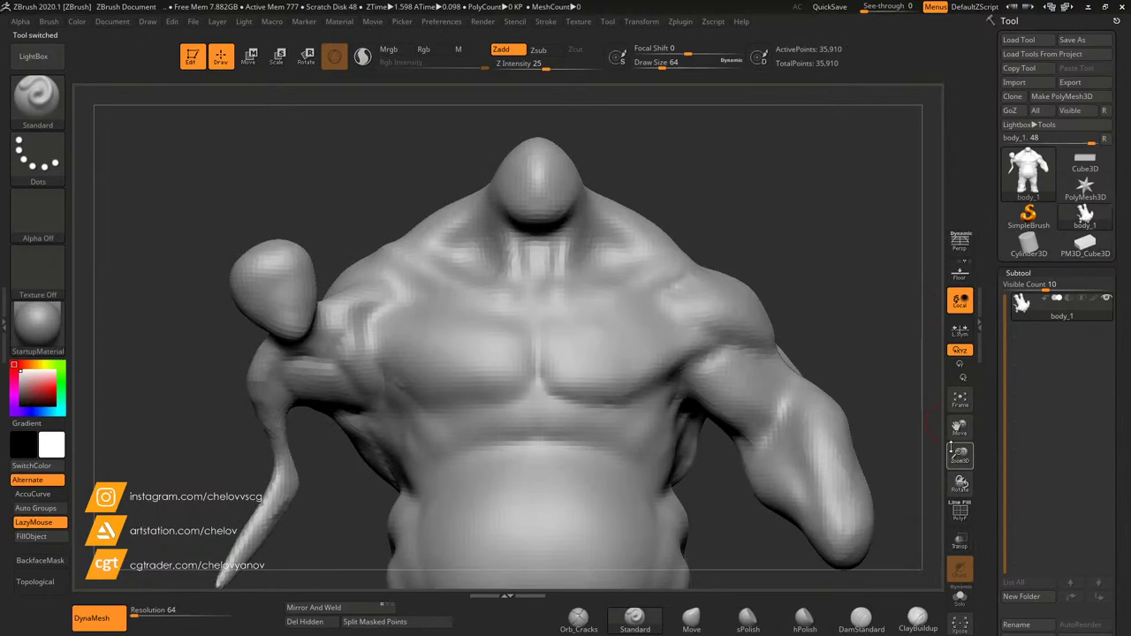
{"action": "left_click_drag", "start_coordinate": [970, 450], "coordinate": [964, 427]}
{"action": "left_click_drag", "start_coordinate": [988, 442], "coordinate": [987, 398]}
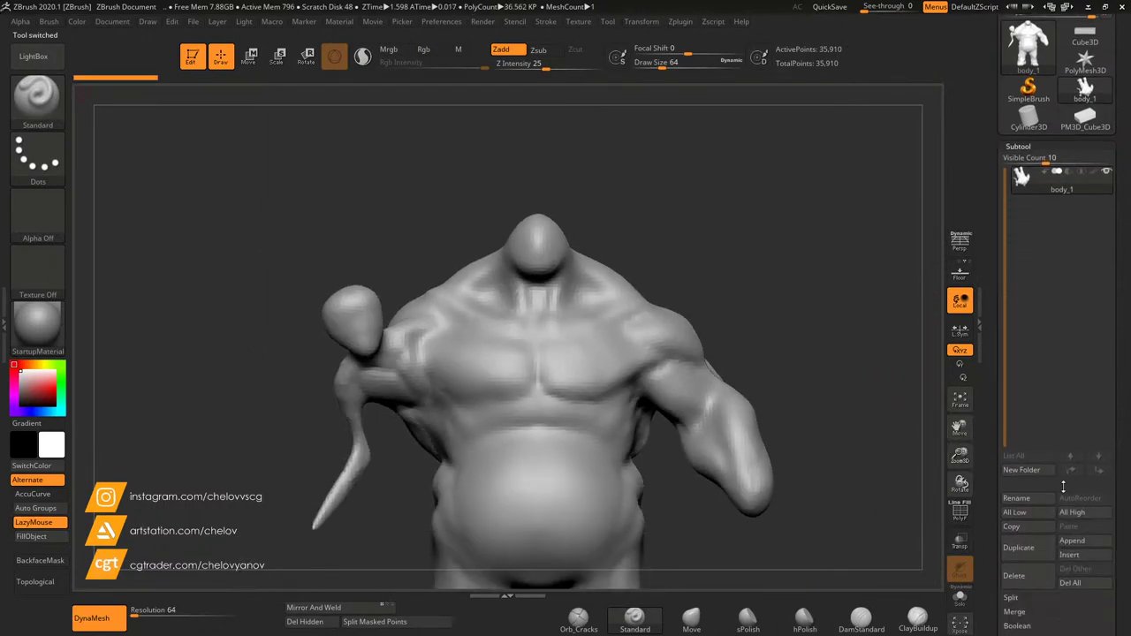
{"action": "left_click", "coordinate": [1073, 541]}
{"action": "left_click", "coordinate": [848, 395]}
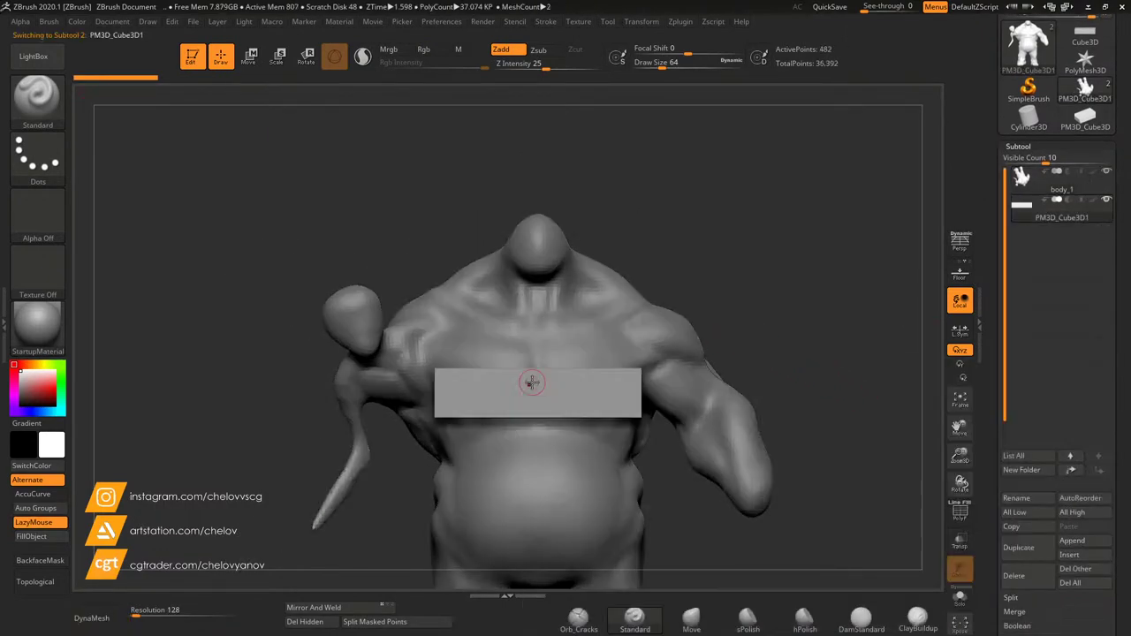
Step: Move and rotate the box so it sits tilted above the shoulder of the thin, deformed arm
{"action": "key", "text": "w"}
{"action": "left_click_drag", "start_coordinate": [585, 440], "coordinate": [475, 281]}
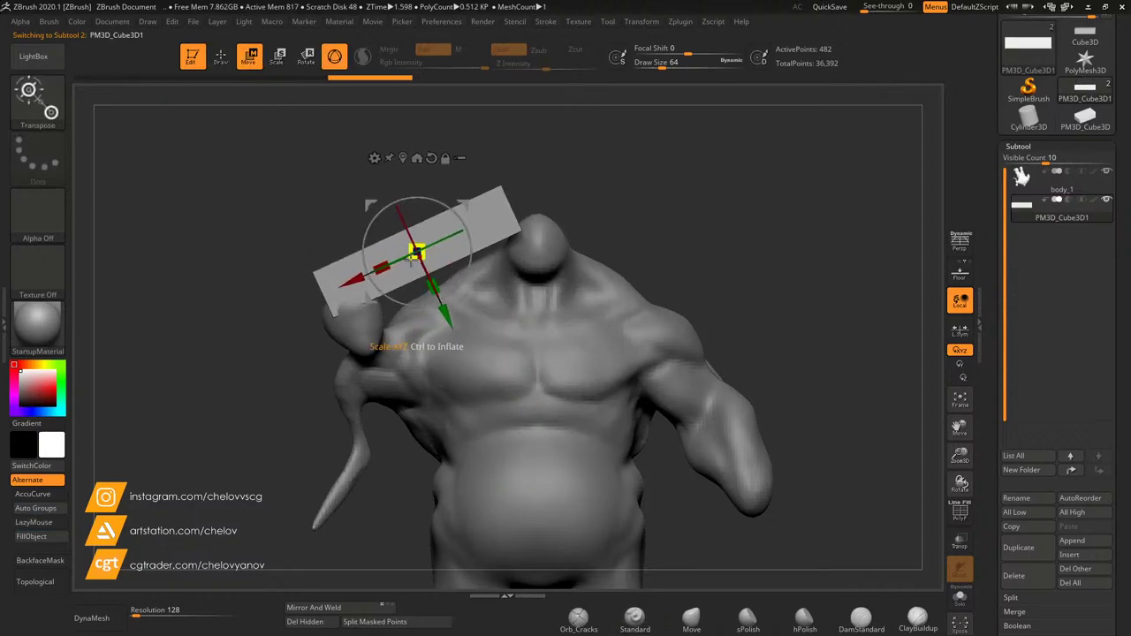
{"action": "mouse_move", "coordinate": [417, 256]}
{"action": "left_mouse_down"}
{"action": "mouse_move", "coordinate": [424, 278]}
{"action": "mouse_move", "coordinate": [419, 256]}
{"action": "left_mouse_up"}
Step: DynaMesh the box at a resolution of 64
{"action": "left_click_drag", "start_coordinate": [244, 330], "coordinate": [303, 326]}
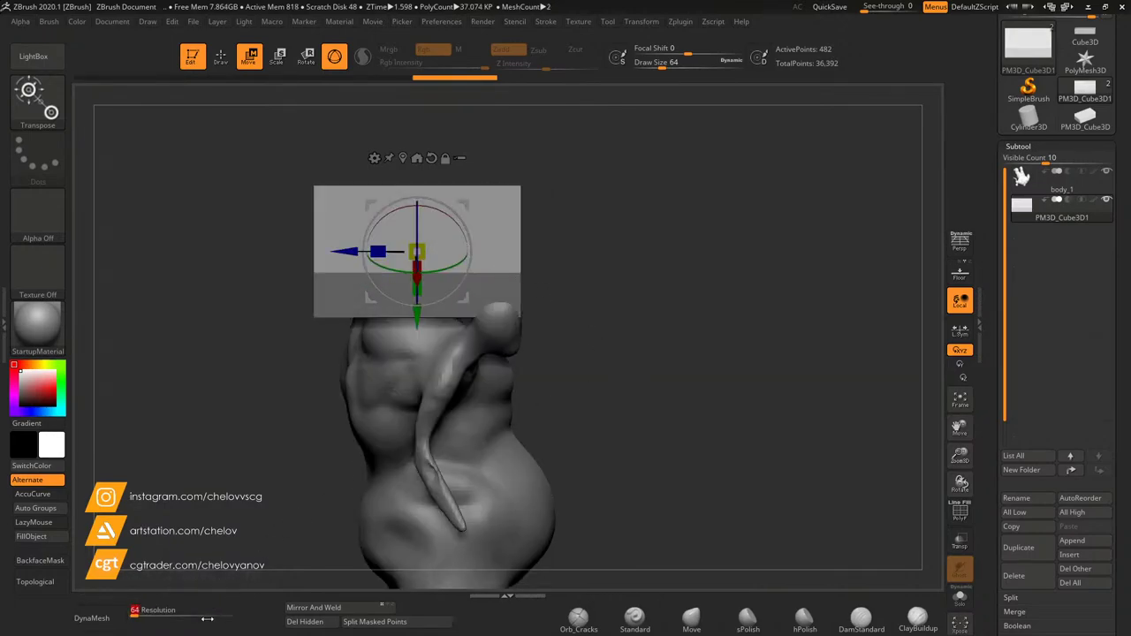
{"action": "left_click", "coordinate": [91, 618]}
{"action": "left_click", "coordinate": [220, 55]}
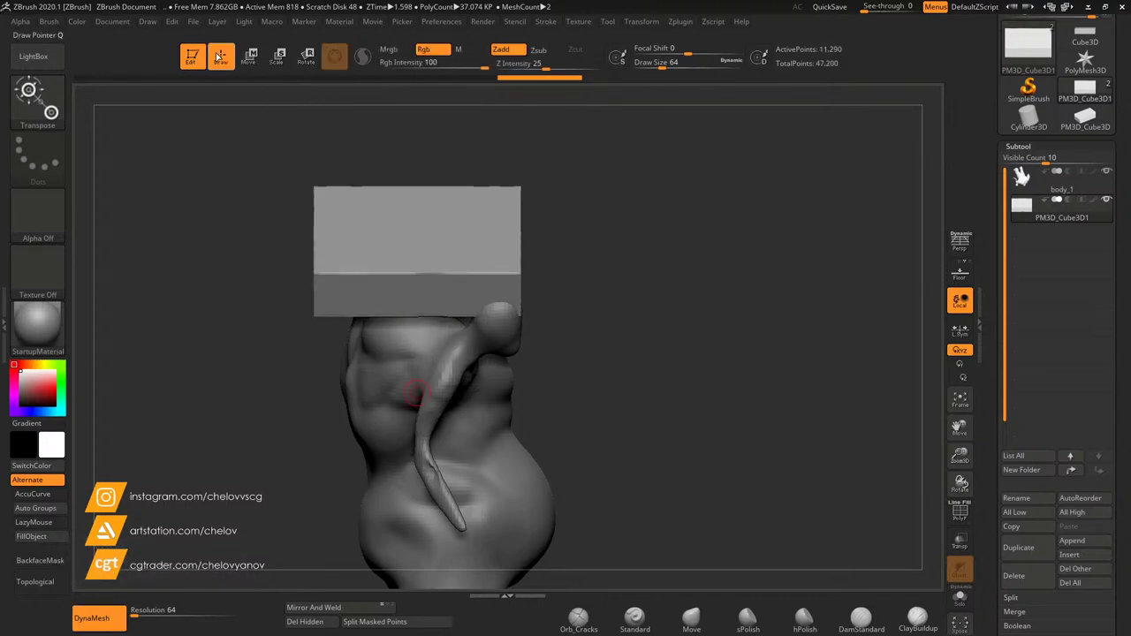
Step: Flatten the box into a thin slab and scale it down uniformly above the deformed arm's shoulder
{"action": "left_click_drag", "start_coordinate": [679, 331], "coordinate": [521, 283]}
{"action": "left_click", "coordinate": [309, 55]}
{"action": "left_click_drag", "start_coordinate": [442, 311], "coordinate": [448, 331]}
{"action": "mouse_move", "coordinate": [271, 226]}
{"action": "left_mouse_down"}
{"action": "mouse_move", "coordinate": [583, 257]}
{"action": "mouse_move", "coordinate": [601, 389]}
{"action": "left_mouse_up"}
{"action": "left_click", "coordinate": [691, 616]}
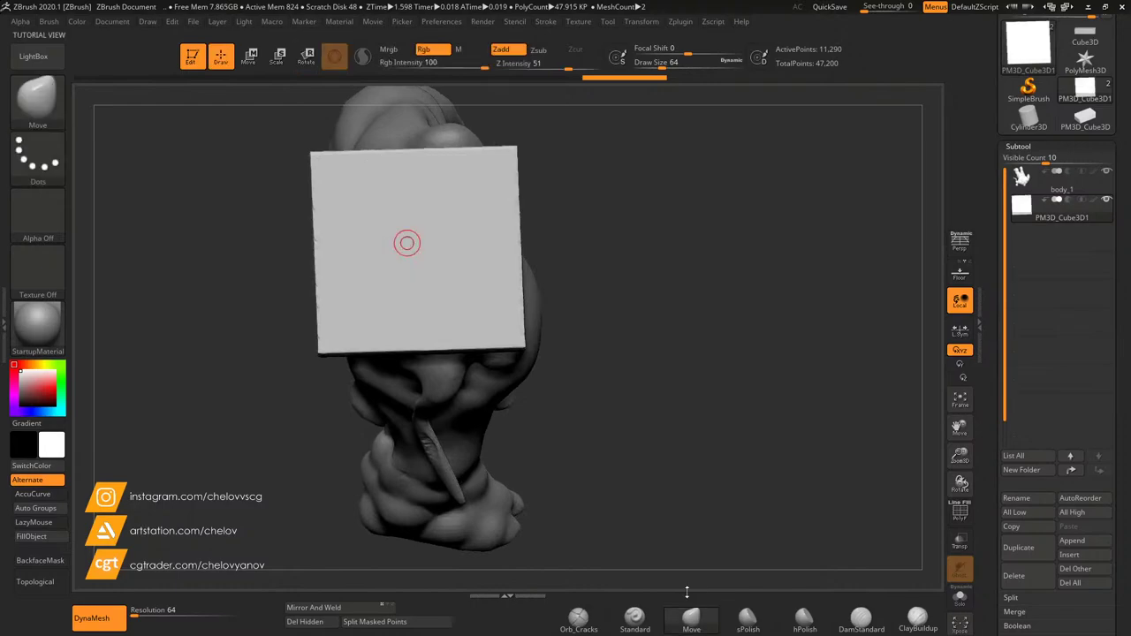
{"action": "left_click_drag", "start_coordinate": [651, 292], "coordinate": [291, 88]}
{"action": "key", "text": "w"}
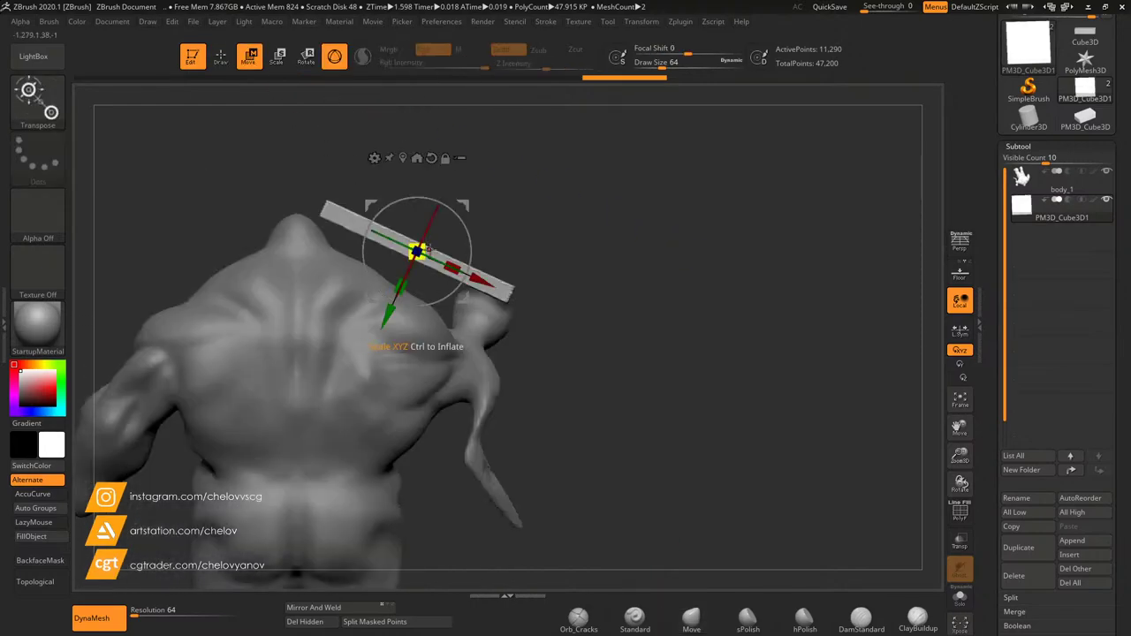
{"action": "left_click_drag", "start_coordinate": [392, 245], "coordinate": [390, 244]}
Step: Bend the slab into an arched plate using the Move brush at draw size 453
{"action": "left_click", "coordinate": [693, 622]}
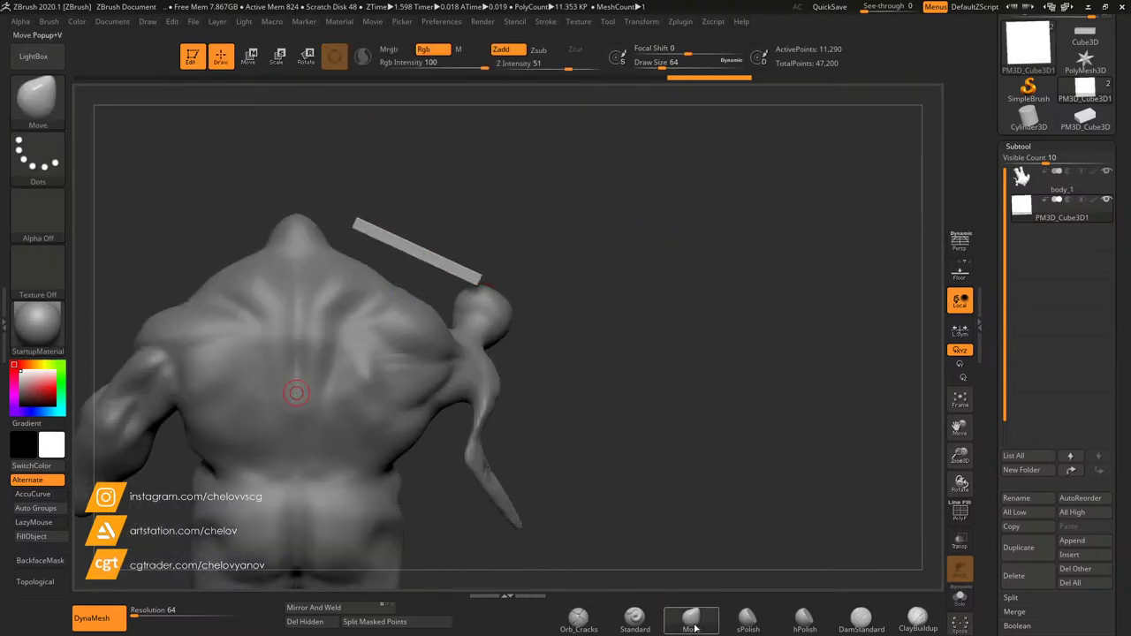
{"action": "left_click_drag", "start_coordinate": [640, 283], "coordinate": [573, 272]}
{"action": "left_click_drag", "start_coordinate": [629, 71], "coordinate": [665, 66]}
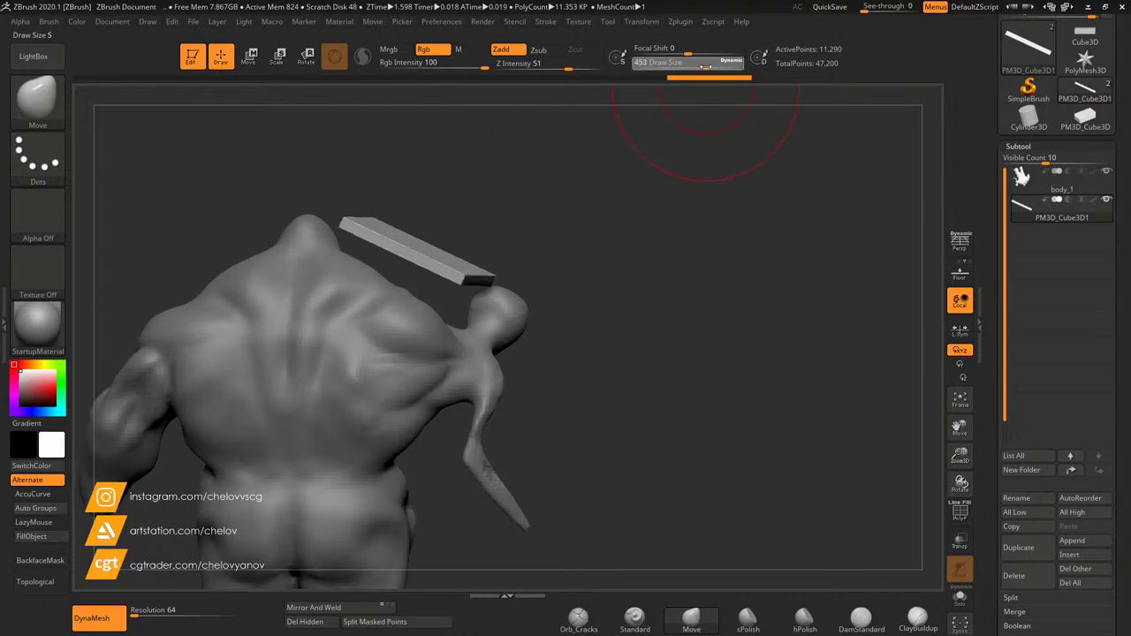
{"action": "mouse_move", "coordinate": [699, 301]}
{"action": "left_mouse_down"}
{"action": "mouse_move", "coordinate": [637, 313]}
{"action": "mouse_move", "coordinate": [513, 273]}
{"action": "left_mouse_up"}
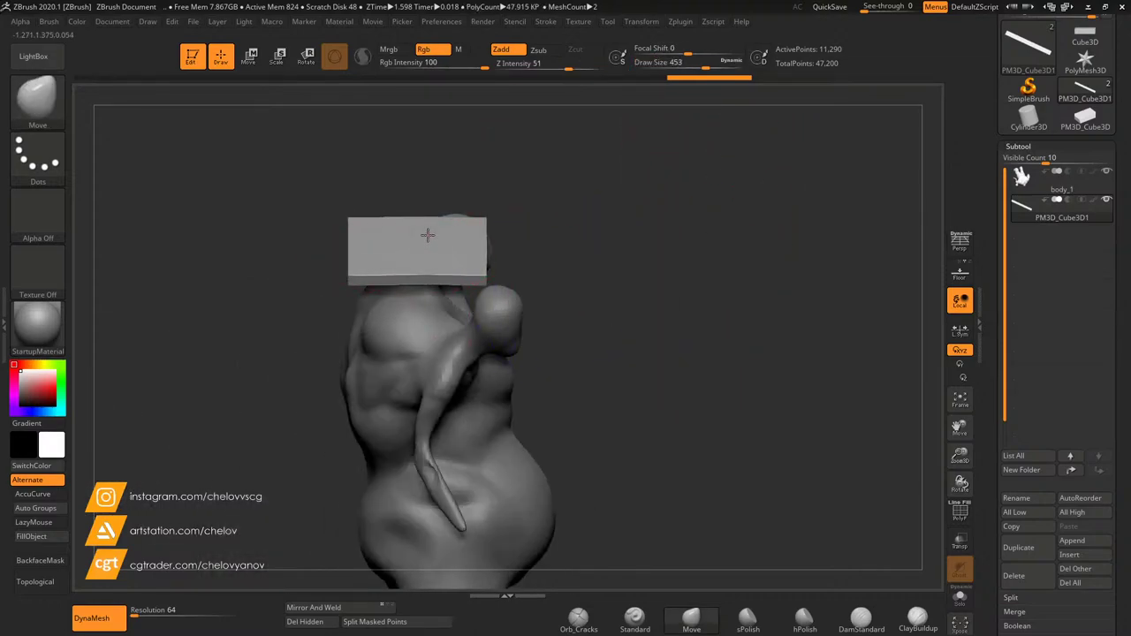
{"action": "left_click_drag", "start_coordinate": [637, 221], "coordinate": [482, 210]}
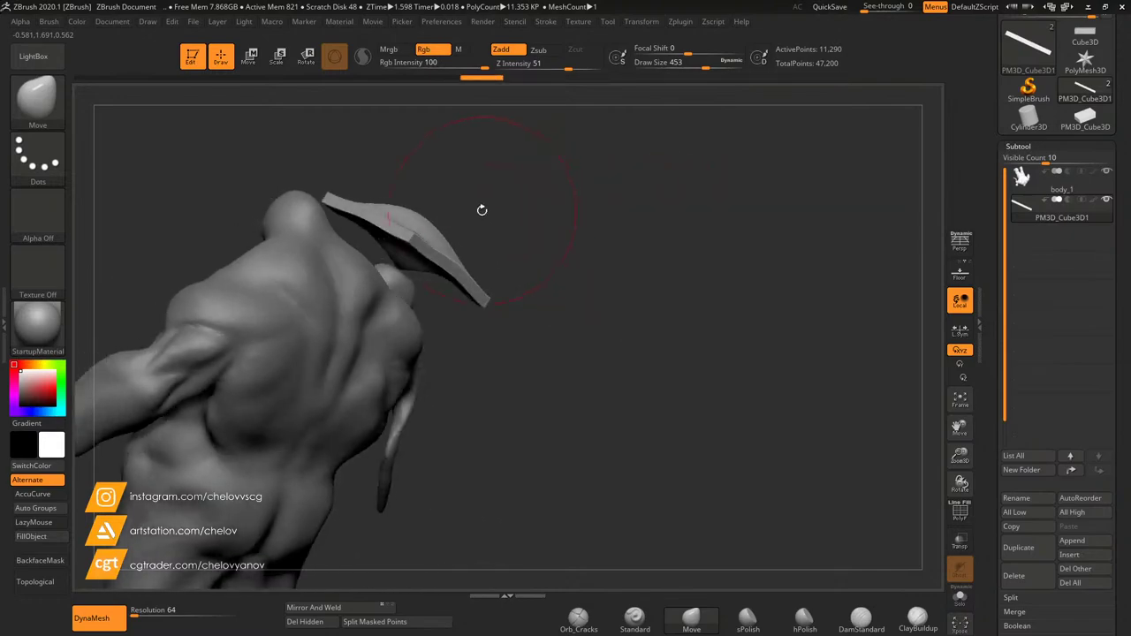
{"action": "left_click_drag", "start_coordinate": [401, 173], "coordinate": [403, 163]}
{"action": "mouse_move", "coordinate": [447, 198]}
{"action": "left_mouse_down"}
{"action": "mouse_move", "coordinate": [341, 252]}
{"action": "mouse_move", "coordinate": [428, 261]}
{"action": "left_mouse_up"}
{"action": "left_click_drag", "start_coordinate": [557, 252], "coordinate": [508, 252]}
Step: Smooth the arched plate's surface and edges, and nudge its front edge with the Move brush
{"action": "left_click_drag", "start_coordinate": [457, 222], "coordinate": [490, 258], "text": "shift"}
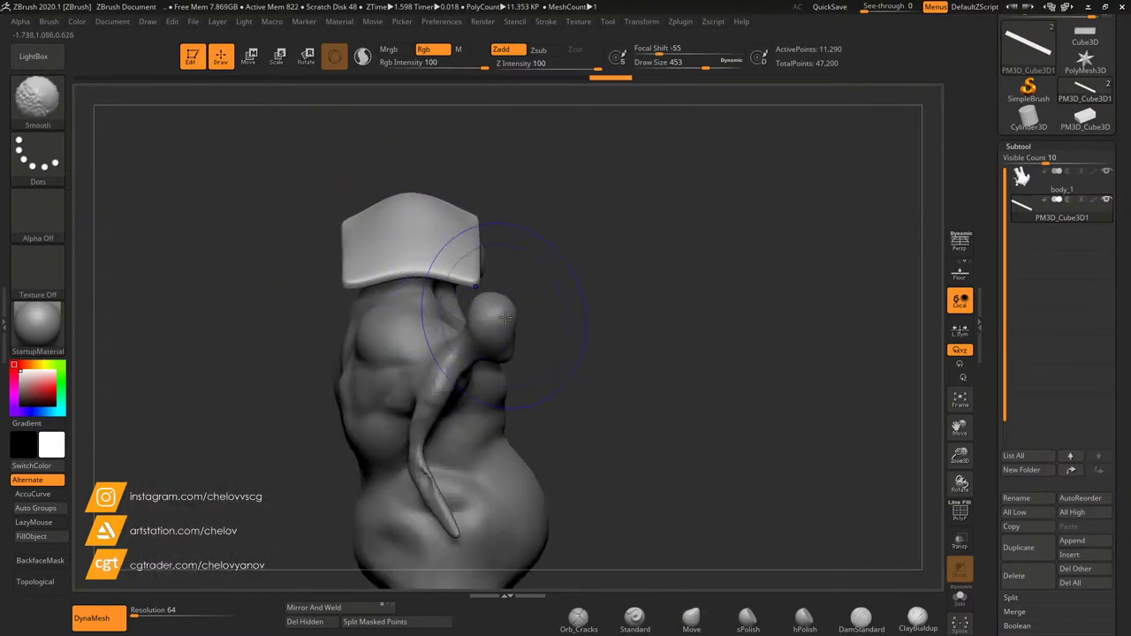
{"action": "mouse_move", "coordinate": [610, 266]}
{"action": "left_mouse_down"}
{"action": "mouse_move", "coordinate": [457, 272]}
{"action": "mouse_move", "coordinate": [461, 282]}
{"action": "left_mouse_up"}
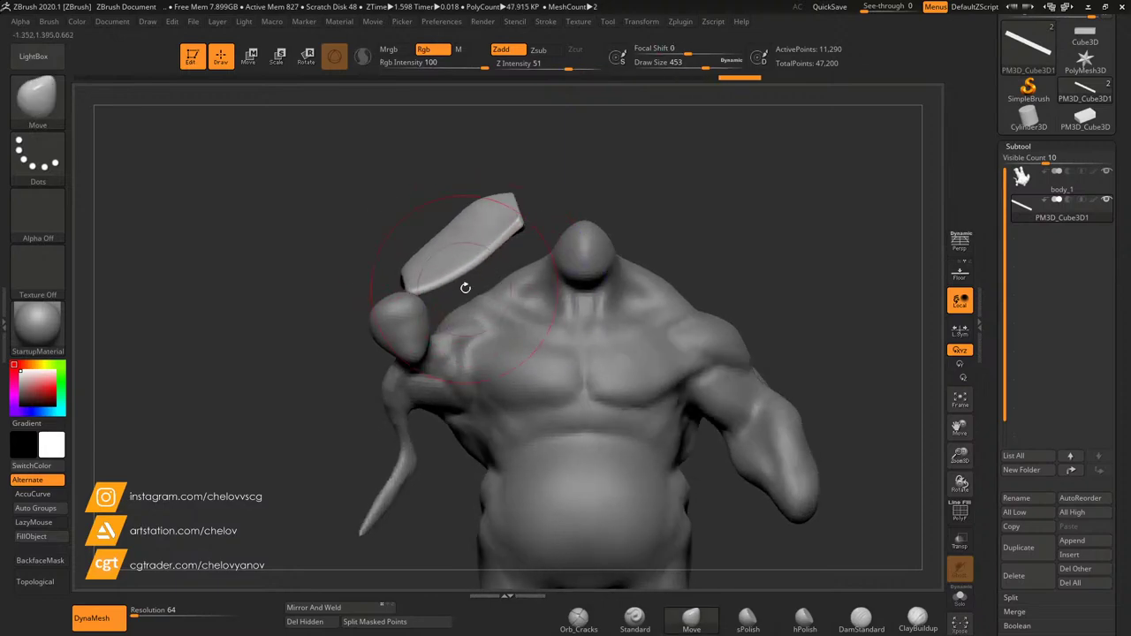
{"action": "left_click_drag", "start_coordinate": [509, 243], "coordinate": [487, 255]}
{"action": "left_click_drag", "start_coordinate": [311, 333], "coordinate": [221, 327]}
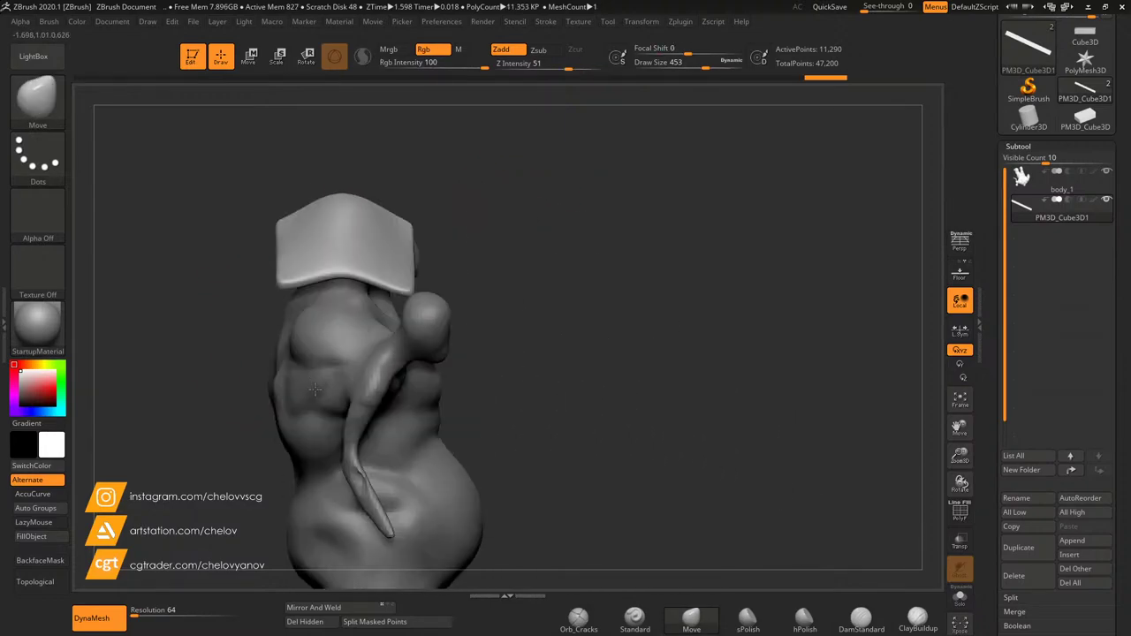
Step: Lower the arched plate onto the shoulder between the neck and the deformed arm
{"action": "left_click", "coordinate": [249, 55]}
{"action": "left_click_drag", "start_coordinate": [396, 210], "coordinate": [402, 274]}
{"action": "left_click_drag", "start_coordinate": [521, 265], "coordinate": [587, 323]}
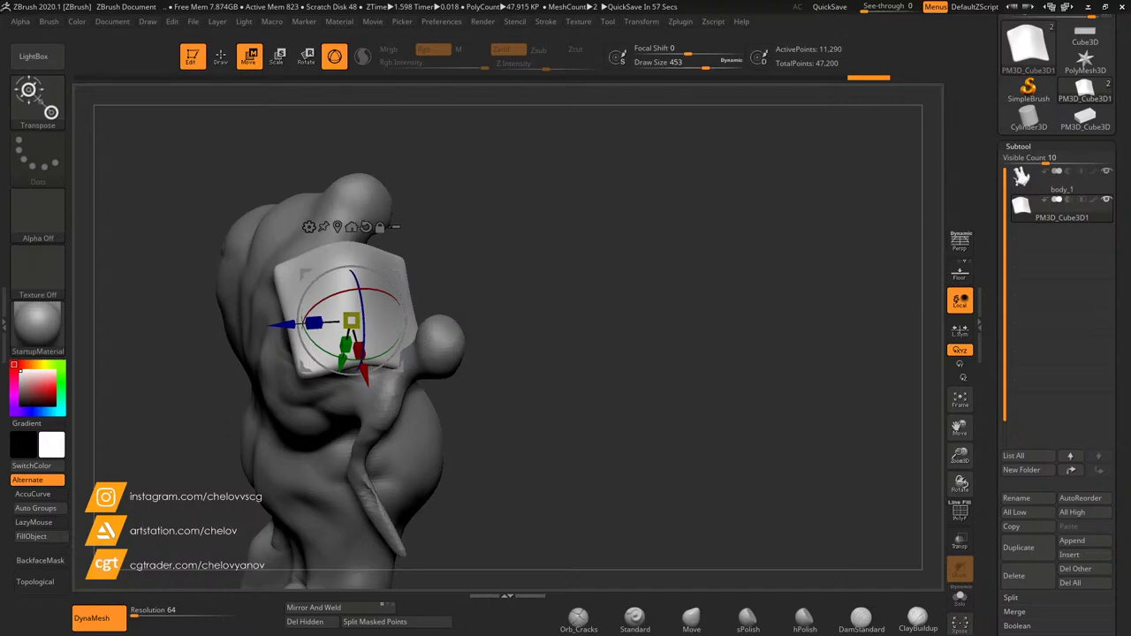
{"action": "left_click_drag", "start_coordinate": [822, 232], "coordinate": [668, 195]}
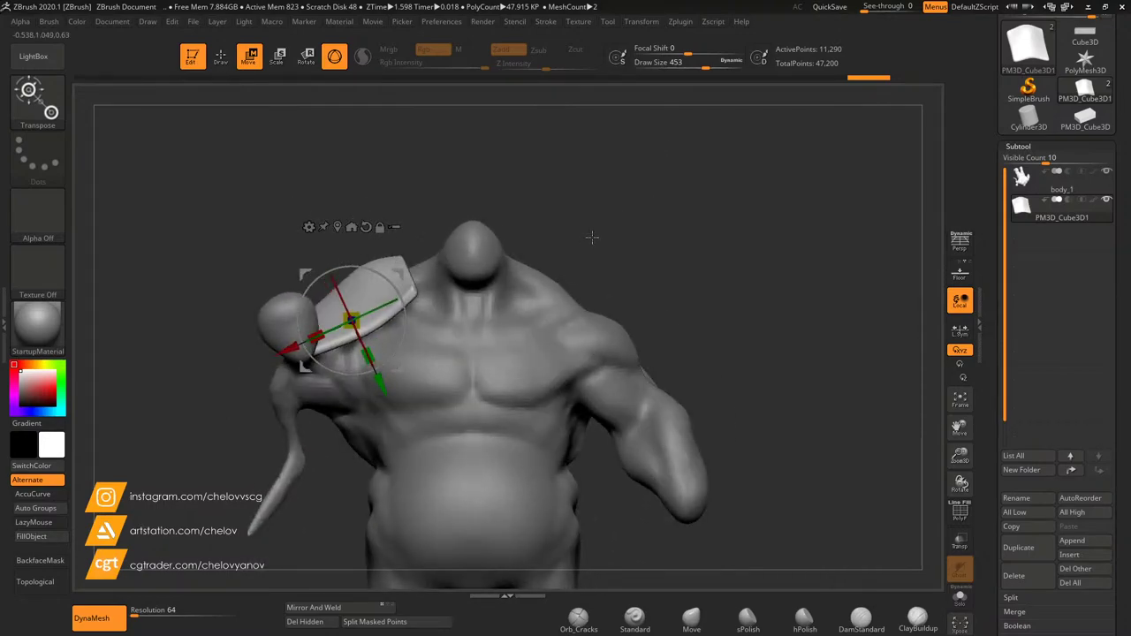
{"action": "left_click_drag", "start_coordinate": [589, 243], "coordinate": [497, 337]}
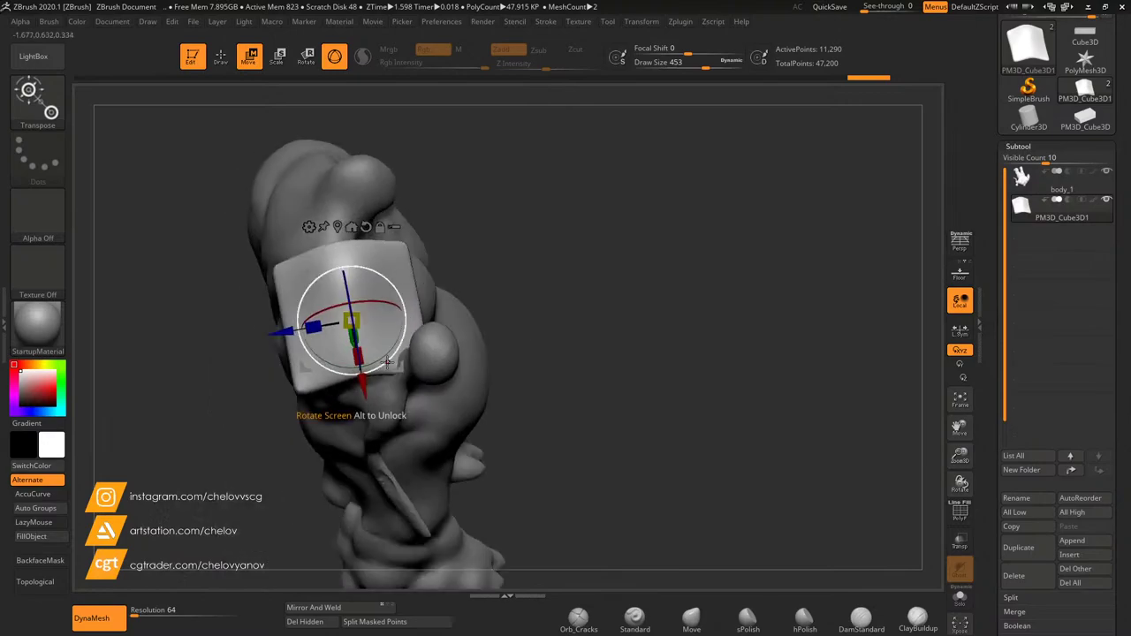
Step: Rotate and shift the plate so it follows the slope of the shoulder
{"action": "left_click_drag", "start_coordinate": [389, 360], "coordinate": [399, 346]}
{"action": "left_click_drag", "start_coordinate": [401, 271], "coordinate": [415, 258]}
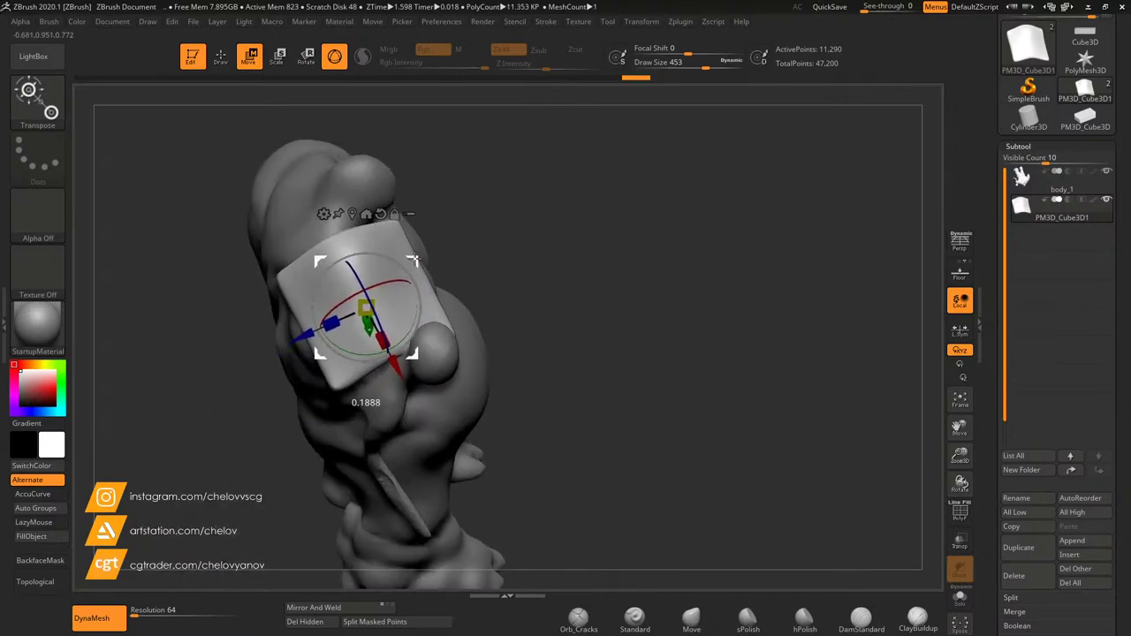
{"action": "left_click_drag", "start_coordinate": [524, 288], "coordinate": [534, 243]}
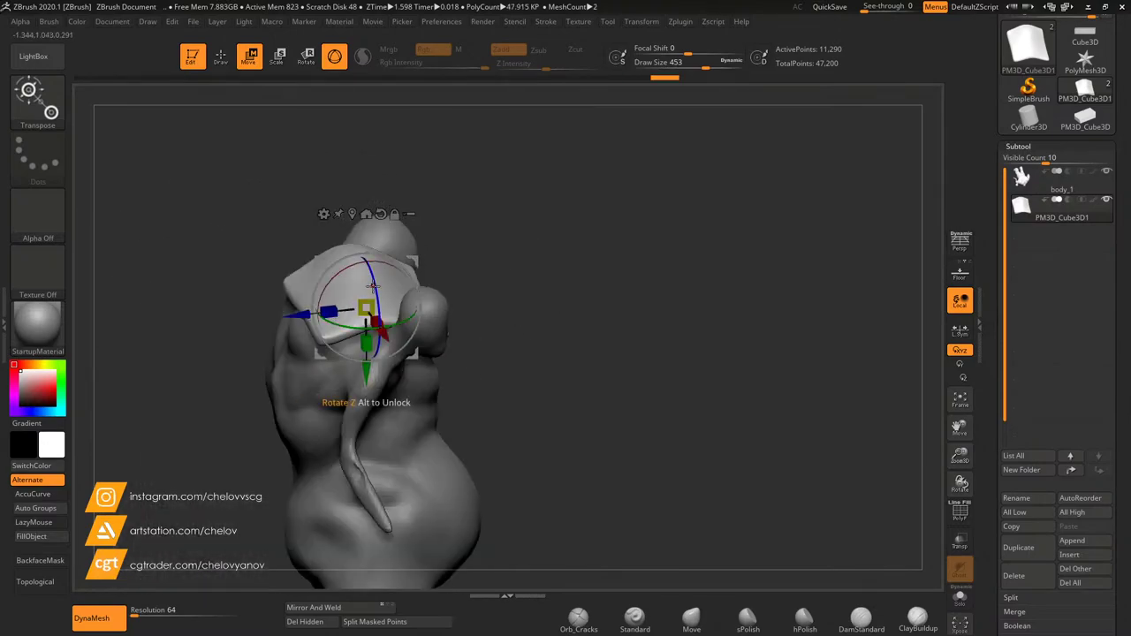
{"action": "left_click_drag", "start_coordinate": [373, 286], "coordinate": [376, 281]}
{"action": "left_click_drag", "start_coordinate": [566, 288], "coordinate": [489, 303]}
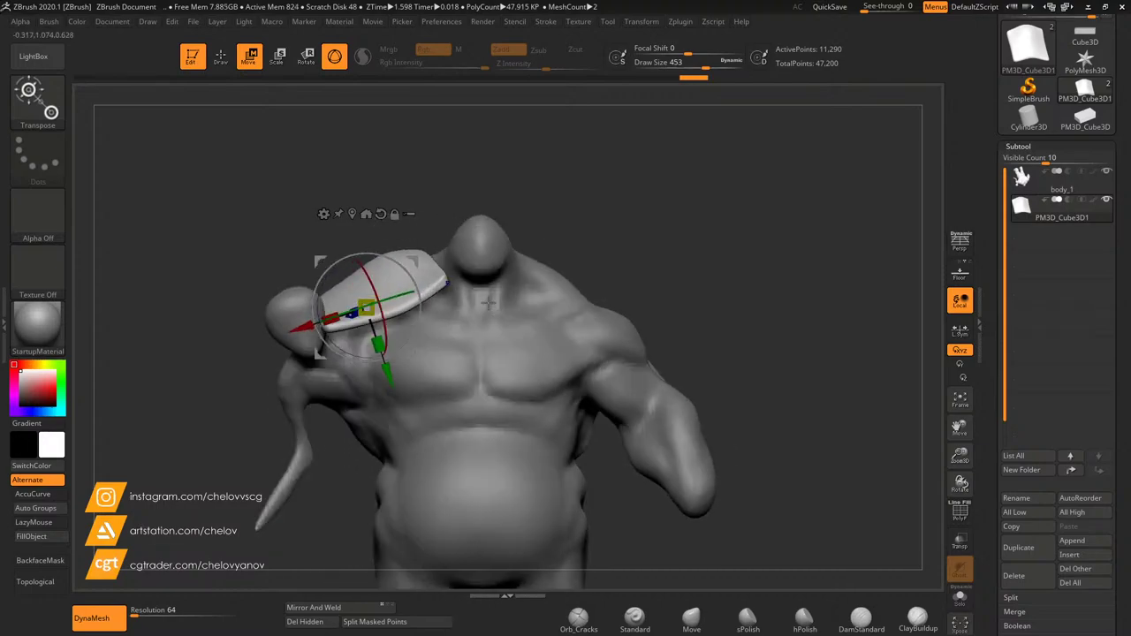
Step: Reshape the plate's neck-side edge and corners with the Move brush so they wrap around the shoulder
{"action": "left_click", "coordinate": [695, 626]}
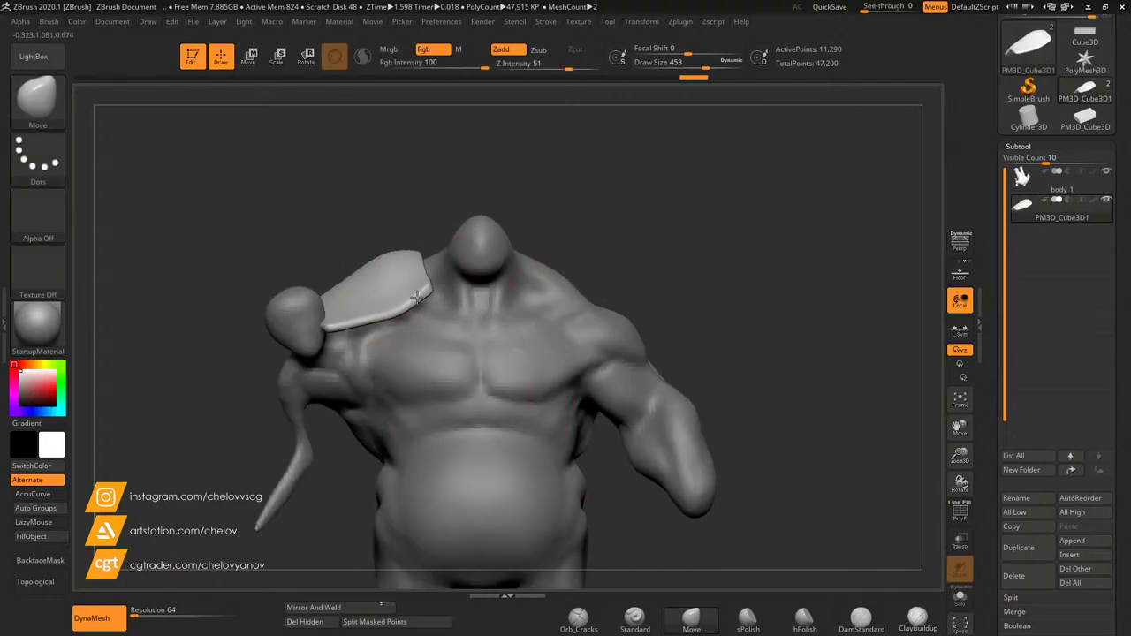
{"action": "left_click_drag", "start_coordinate": [416, 297], "coordinate": [414, 288]}
{"action": "right_click_drag", "start_coordinate": [420, 240], "coordinate": [437, 276]}
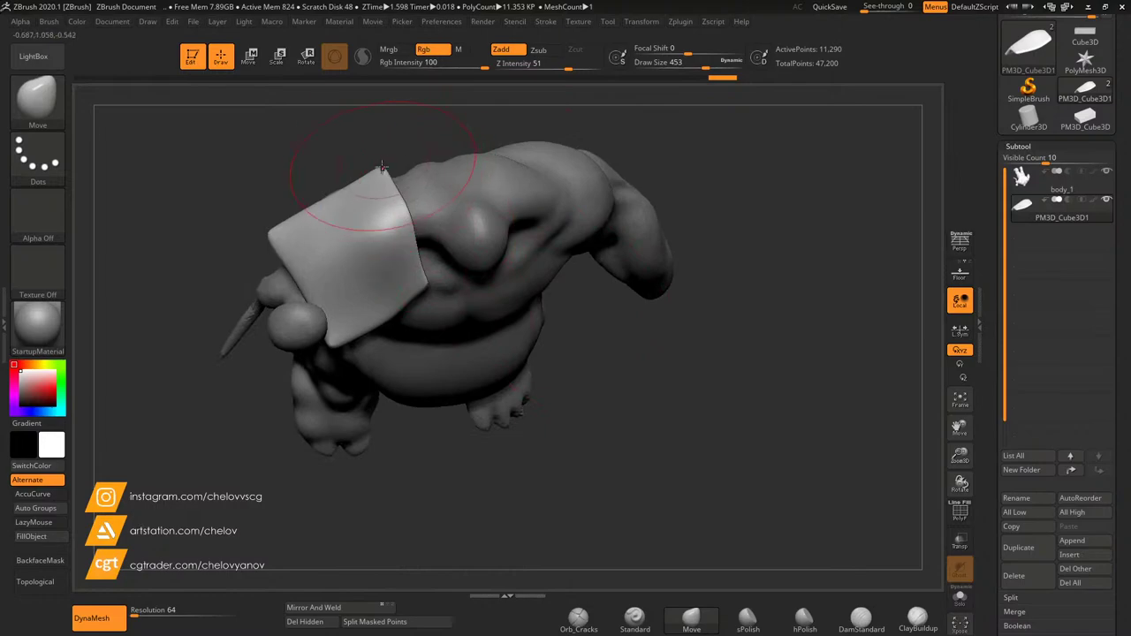
{"action": "left_click_drag", "start_coordinate": [613, 434], "coordinate": [570, 281]}
{"action": "right_click_drag", "start_coordinate": [382, 209], "coordinate": [467, 167]}
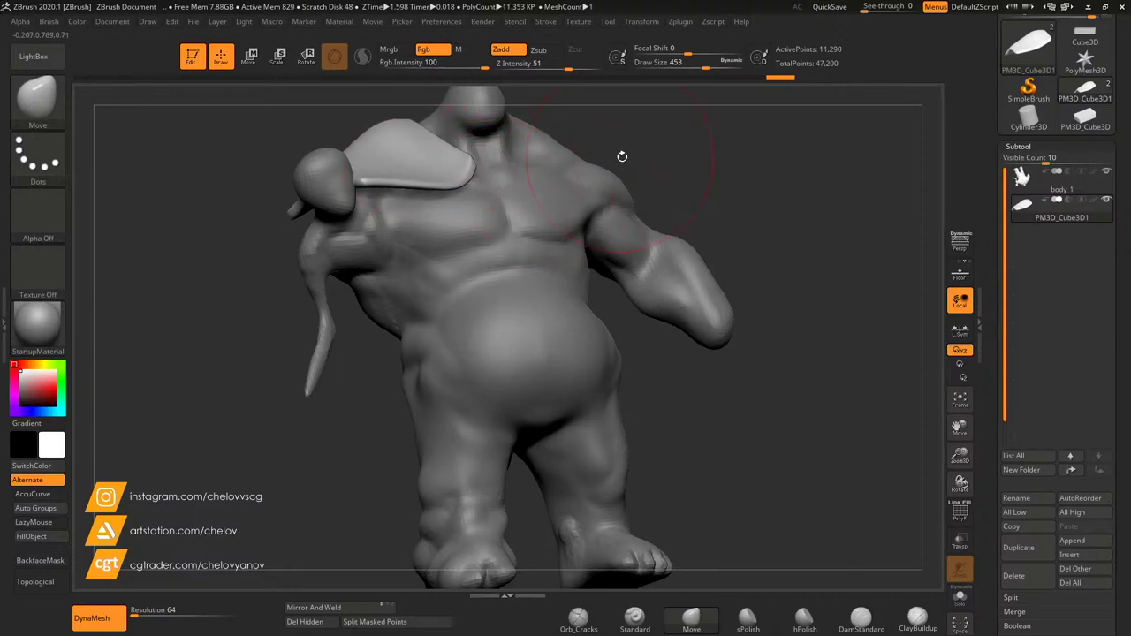
Step: Pull the plate's rear outer corner inward with the Move brush to shorten its outer edge above the deformed arm
{"action": "mouse_move", "coordinate": [622, 156]}
{"action": "left_mouse_down"}
{"action": "mouse_move", "coordinate": [380, 177]}
{"action": "mouse_move", "coordinate": [404, 167]}
{"action": "left_mouse_up"}
{"action": "left_click_drag", "start_coordinate": [213, 270], "coordinate": [518, 312]}
{"action": "left_click_drag", "start_coordinate": [959, 419], "coordinate": [1123, 501]}
{"action": "left_click_drag", "start_coordinate": [707, 238], "coordinate": [610, 320]}
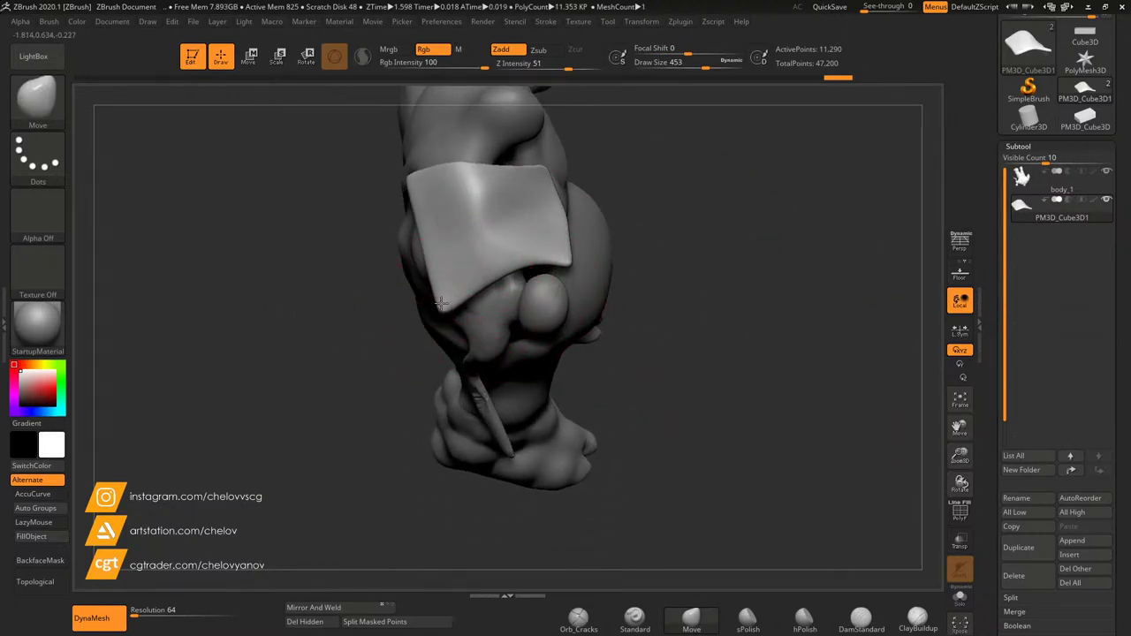
{"action": "left_click_drag", "start_coordinate": [424, 232], "coordinate": [409, 219]}
{"action": "left_click_drag", "start_coordinate": [468, 261], "coordinate": [482, 280]}
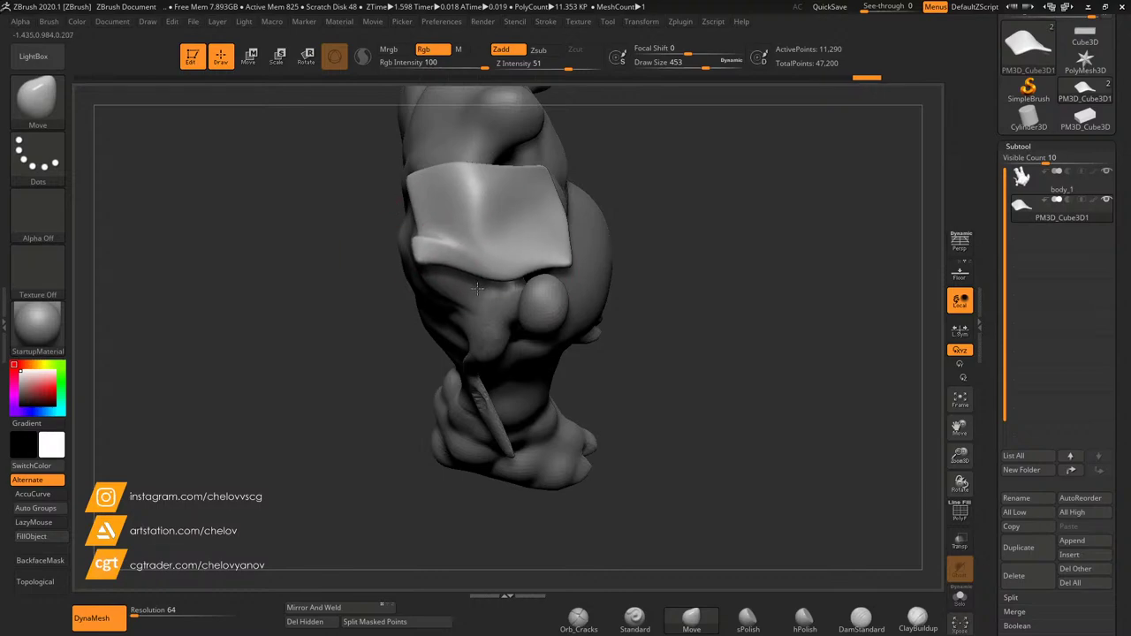
{"action": "mouse_move", "coordinate": [643, 379]}
{"action": "left_mouse_down"}
{"action": "mouse_move", "coordinate": [751, 384]}
{"action": "mouse_move", "coordinate": [654, 217]}
{"action": "mouse_move", "coordinate": [728, 266]}
{"action": "mouse_move", "coordinate": [652, 475]}
{"action": "mouse_move", "coordinate": [748, 482]}
{"action": "mouse_move", "coordinate": [735, 287]}
{"action": "mouse_move", "coordinate": [464, 329]}
{"action": "left_mouse_up"}
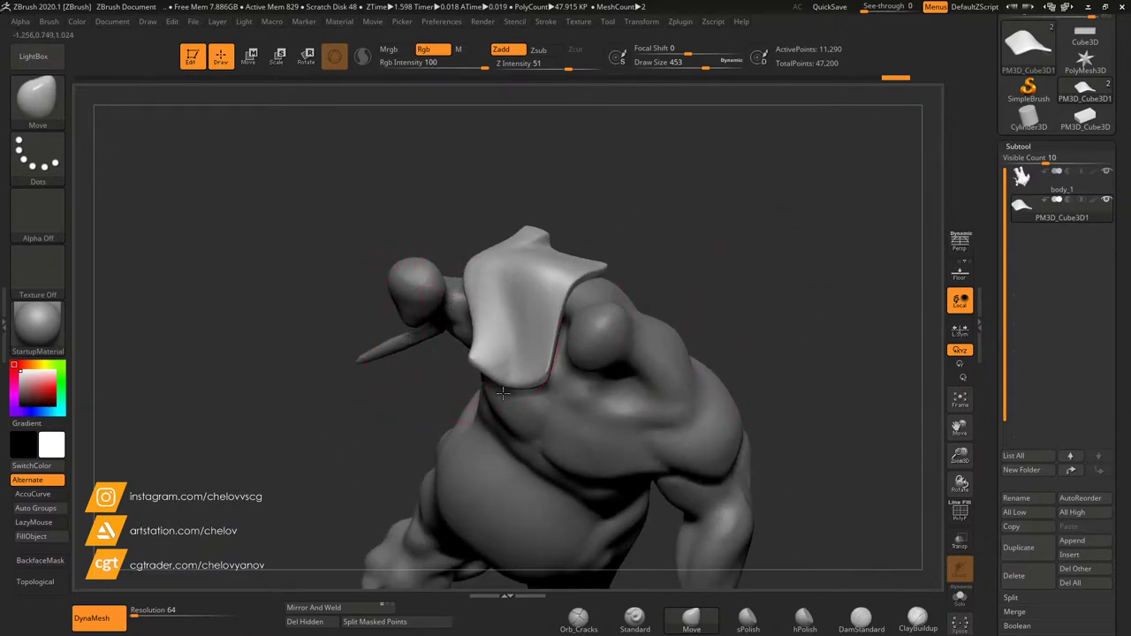
Step: Shape the plate's front end against the chest, remesh it with DynaMesh, and smooth its surface
{"action": "mouse_move", "coordinate": [530, 399]}
{"action": "left_mouse_down"}
{"action": "mouse_move", "coordinate": [720, 273]}
{"action": "mouse_move", "coordinate": [716, 283]}
{"action": "mouse_move", "coordinate": [704, 268]}
{"action": "mouse_move", "coordinate": [682, 280]}
{"action": "mouse_move", "coordinate": [748, 320]}
{"action": "mouse_move", "coordinate": [560, 350]}
{"action": "left_mouse_up"}
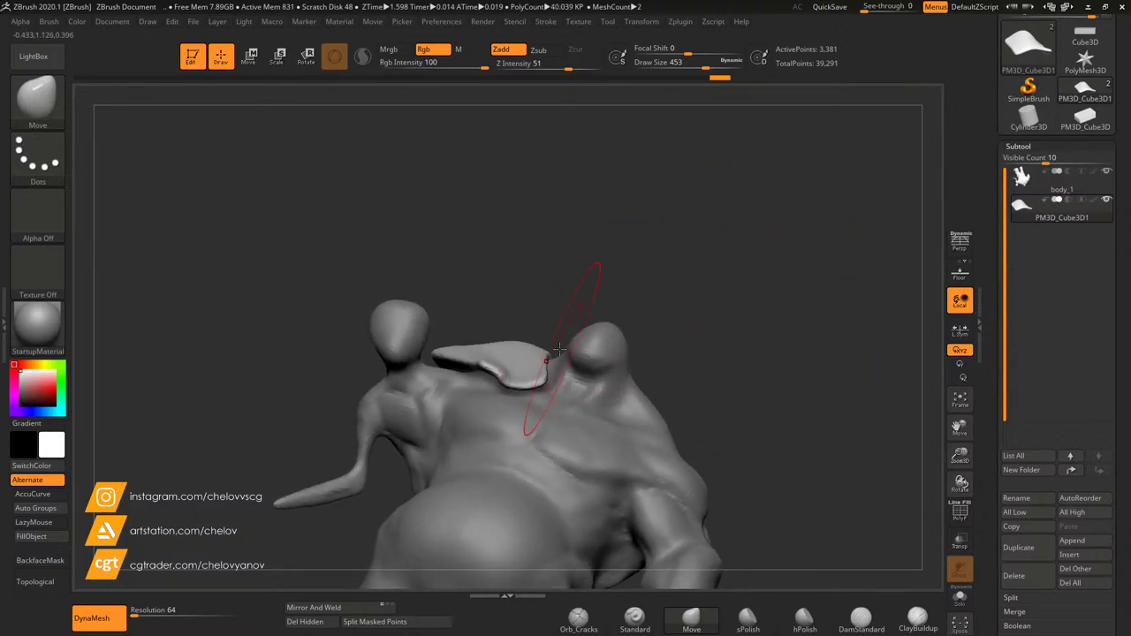
{"action": "left_click_drag", "start_coordinate": [481, 366], "coordinate": [485, 384]}
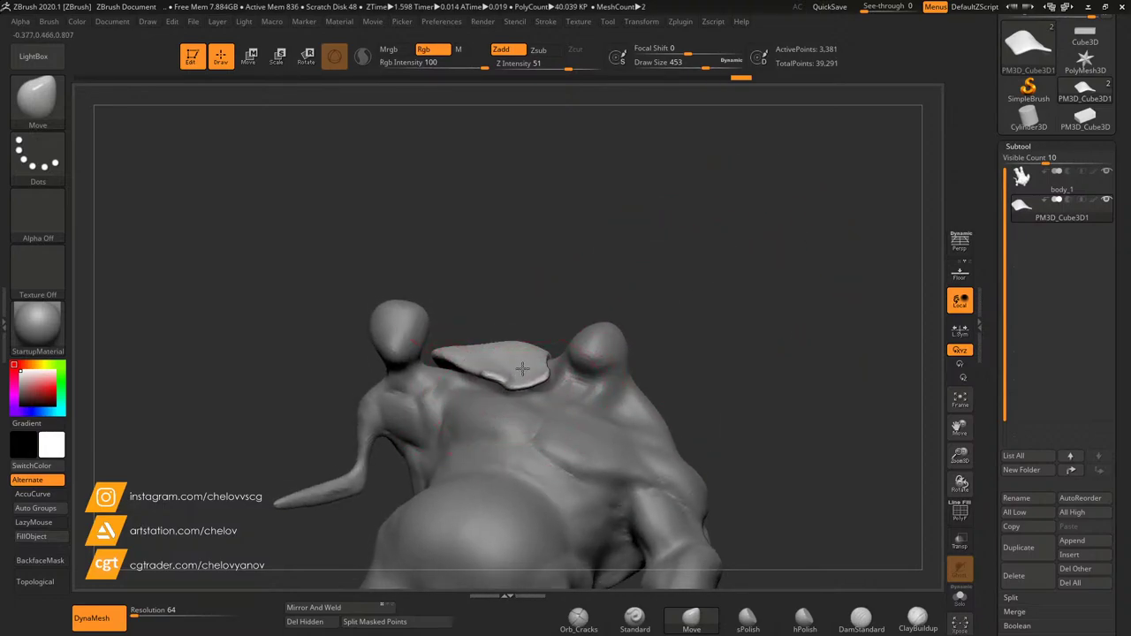
{"action": "mouse_move", "coordinate": [626, 265]}
{"action": "left_mouse_down"}
{"action": "mouse_move", "coordinate": [633, 328]}
{"action": "mouse_move", "coordinate": [536, 343]}
{"action": "left_mouse_up"}
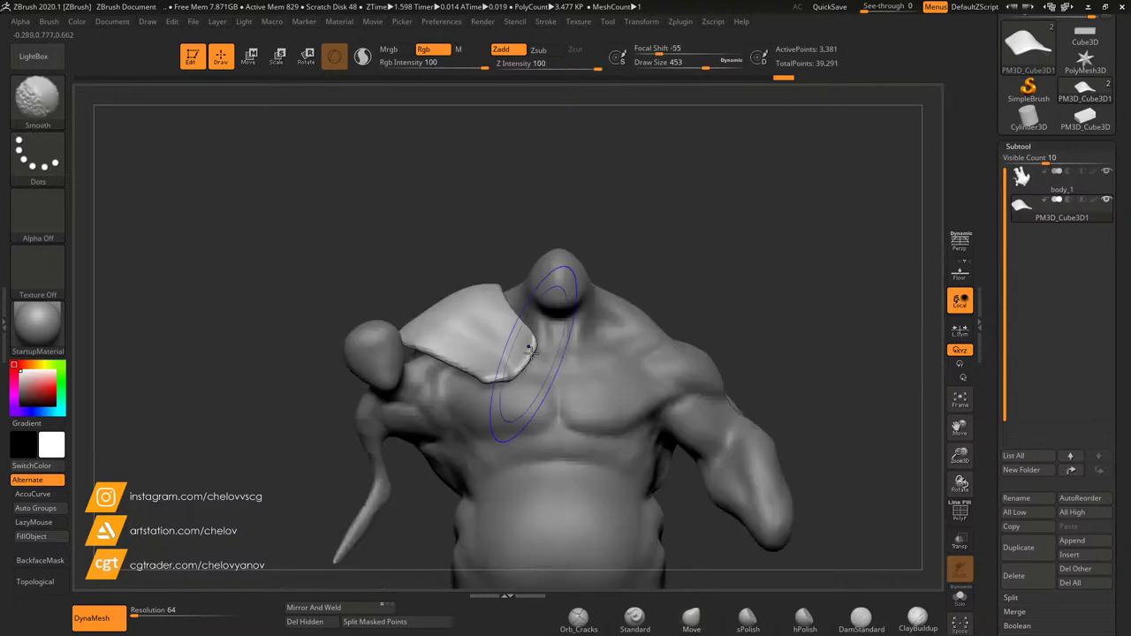
{"action": "left_click_drag", "start_coordinate": [415, 340], "coordinate": [587, 308]}
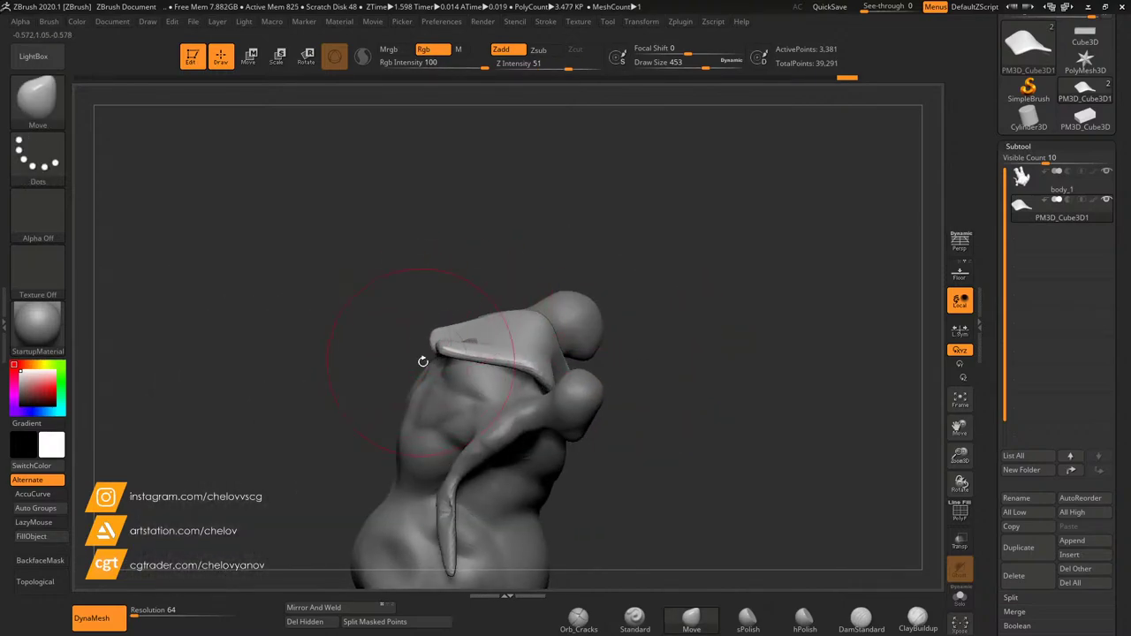
Step: Bend the plate's back end over the shoulder blade with the Move brush and remesh it with DynaMesh
{"action": "mouse_move", "coordinate": [466, 341]}
{"action": "left_mouse_down"}
{"action": "mouse_move", "coordinate": [341, 465]}
{"action": "mouse_move", "coordinate": [481, 348]}
{"action": "left_mouse_up"}
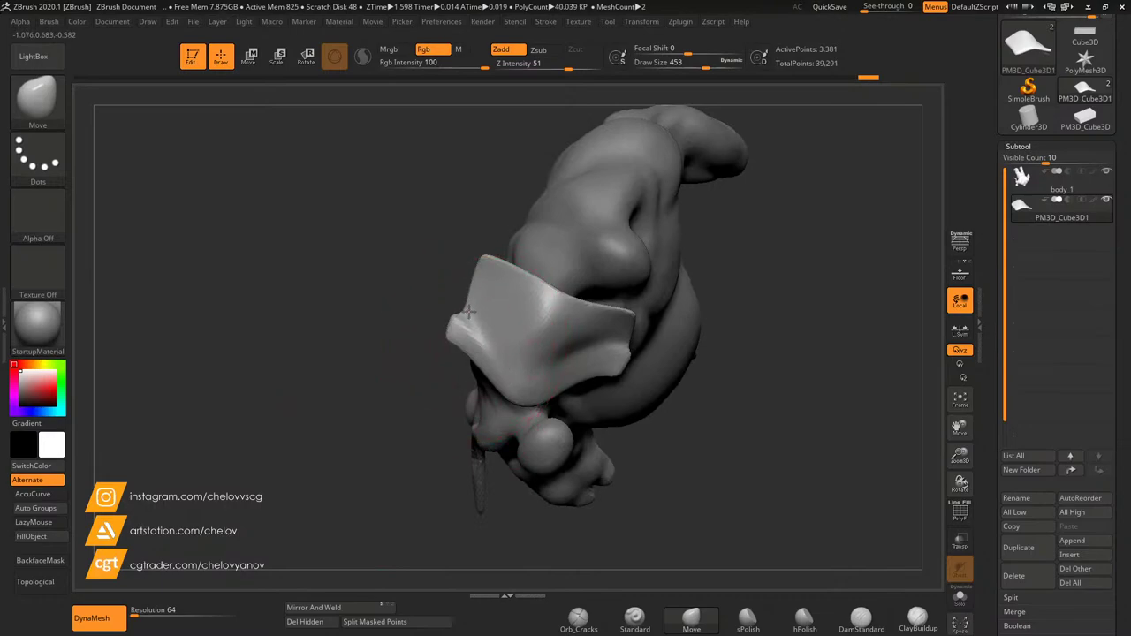
{"action": "mouse_move", "coordinate": [486, 260]}
{"action": "left_mouse_down"}
{"action": "mouse_move", "coordinate": [397, 328]}
{"action": "mouse_move", "coordinate": [366, 336]}
{"action": "mouse_move", "coordinate": [372, 323]}
{"action": "mouse_move", "coordinate": [710, 271]}
{"action": "mouse_move", "coordinate": [586, 327]}
{"action": "mouse_move", "coordinate": [549, 367]}
{"action": "left_mouse_up"}
{"action": "mouse_move", "coordinate": [778, 292]}
{"action": "left_mouse_down"}
{"action": "mouse_move", "coordinate": [721, 274]}
{"action": "mouse_move", "coordinate": [628, 281]}
{"action": "left_mouse_up"}
{"action": "mouse_move", "coordinate": [563, 330]}
{"action": "left_mouse_down"}
{"action": "mouse_move", "coordinate": [572, 294]}
{"action": "mouse_move", "coordinate": [628, 315]}
{"action": "mouse_move", "coordinate": [677, 291]}
{"action": "mouse_move", "coordinate": [654, 205]}
{"action": "mouse_move", "coordinate": [641, 320]}
{"action": "left_mouse_up"}
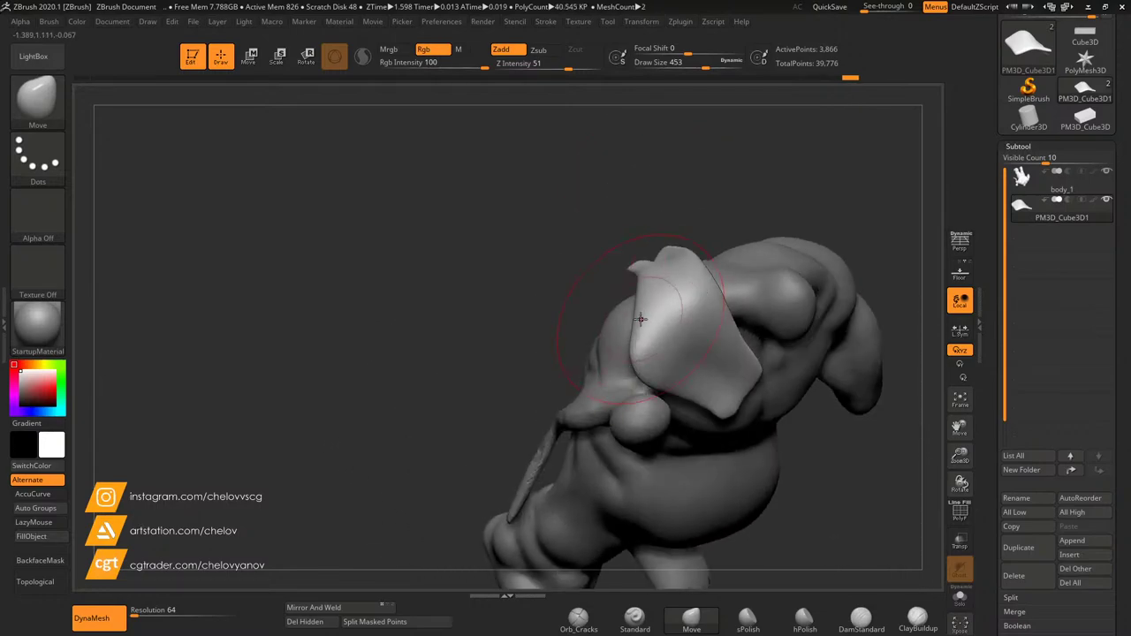
{"action": "mouse_move", "coordinate": [559, 353]}
{"action": "left_mouse_down"}
{"action": "mouse_move", "coordinate": [689, 230]}
{"action": "mouse_move", "coordinate": [790, 207]}
{"action": "mouse_move", "coordinate": [760, 300]}
{"action": "mouse_move", "coordinate": [769, 326]}
{"action": "left_mouse_up"}
Step: Thicken the plate's lower back end using the Inflat brush at draw size 145, and remesh it with DynaMesh
{"action": "left_click", "coordinate": [951, 396]}
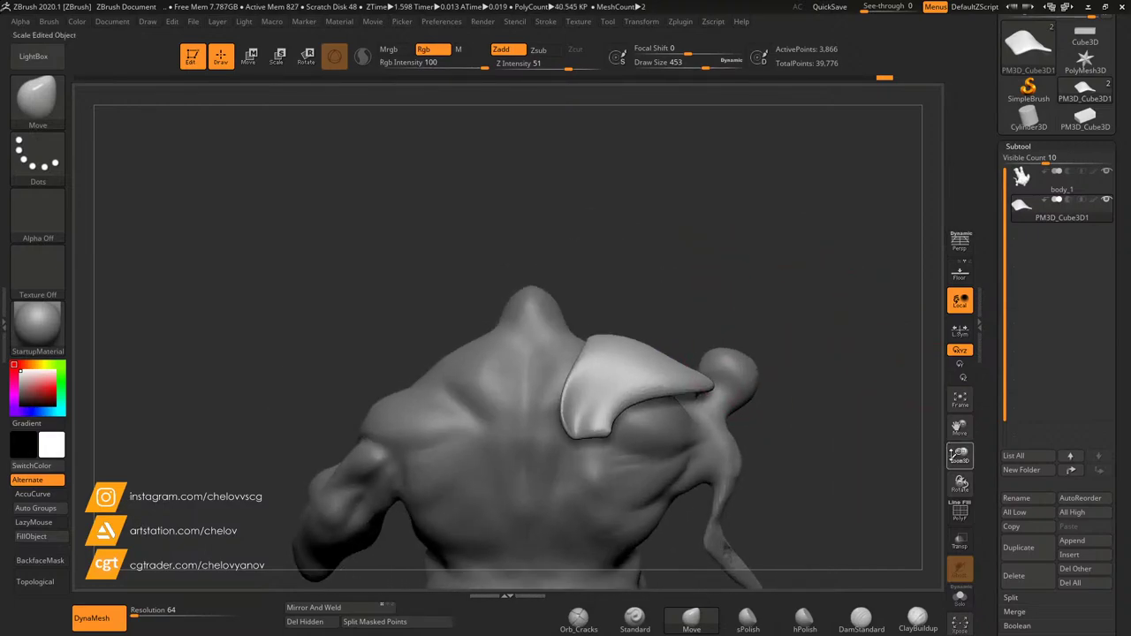
{"action": "key", "text": "v"}
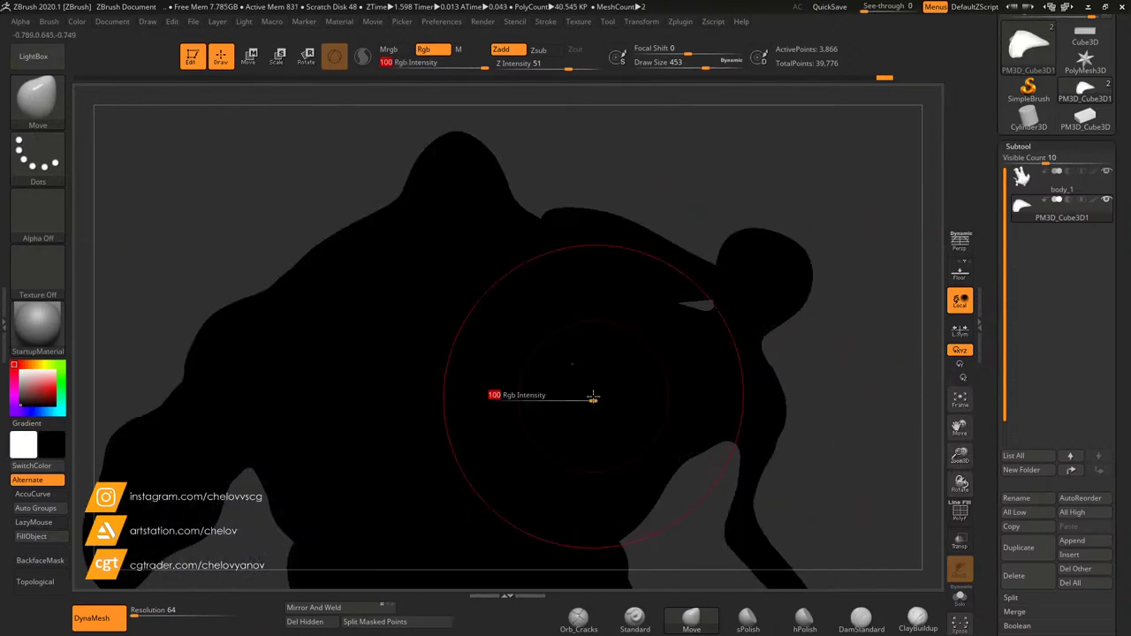
{"action": "key", "text": "v"}
{"action": "key", "text": "i"}
{"action": "key", "text": "n"}
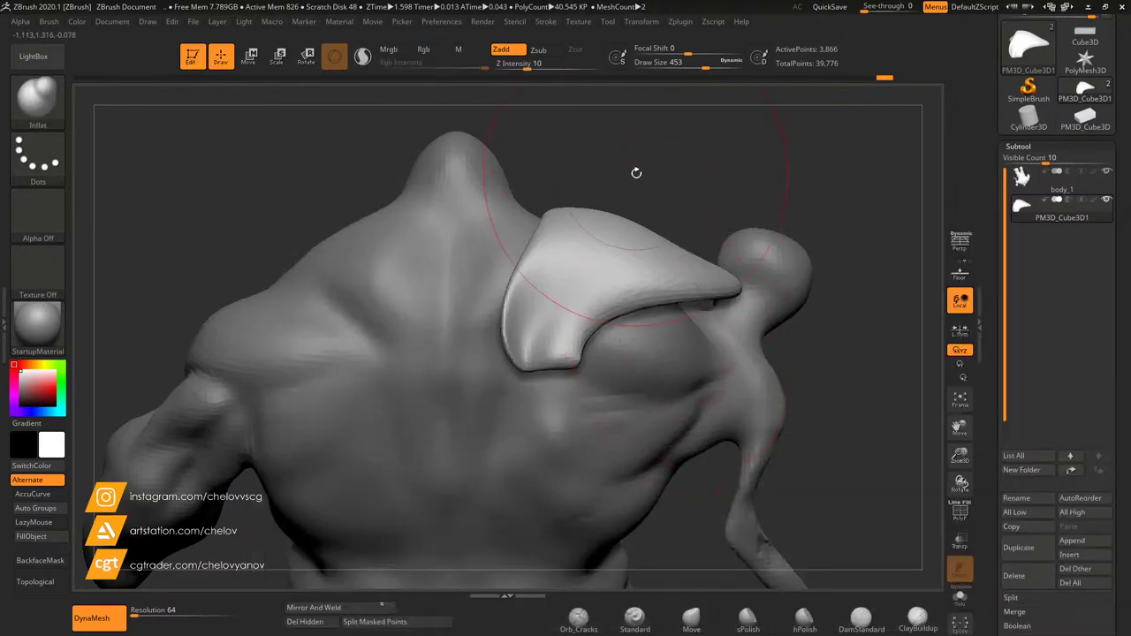
{"action": "left_click_drag", "start_coordinate": [697, 66], "coordinate": [674, 67]}
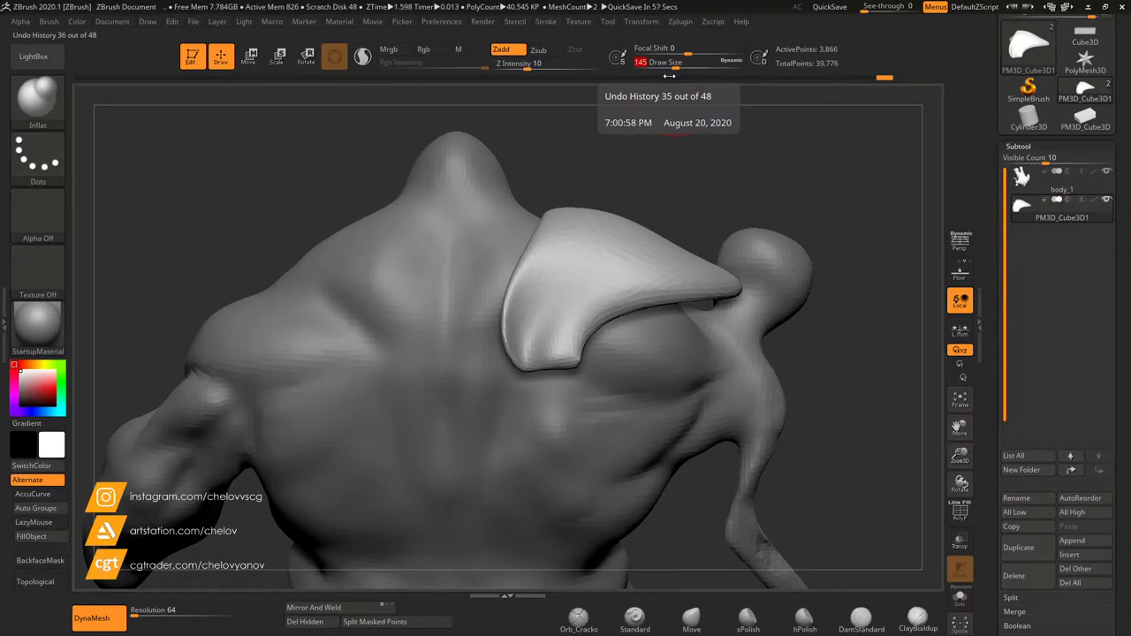
{"action": "left_click_drag", "start_coordinate": [526, 335], "coordinate": [519, 348]}
{"action": "left_click_drag", "start_coordinate": [658, 188], "coordinate": [637, 204], "text": "ctrl"}
Step: Build up the back end of the plate with the ClayBuildup brush and smooth the strokes
{"action": "left_click", "coordinate": [917, 619]}
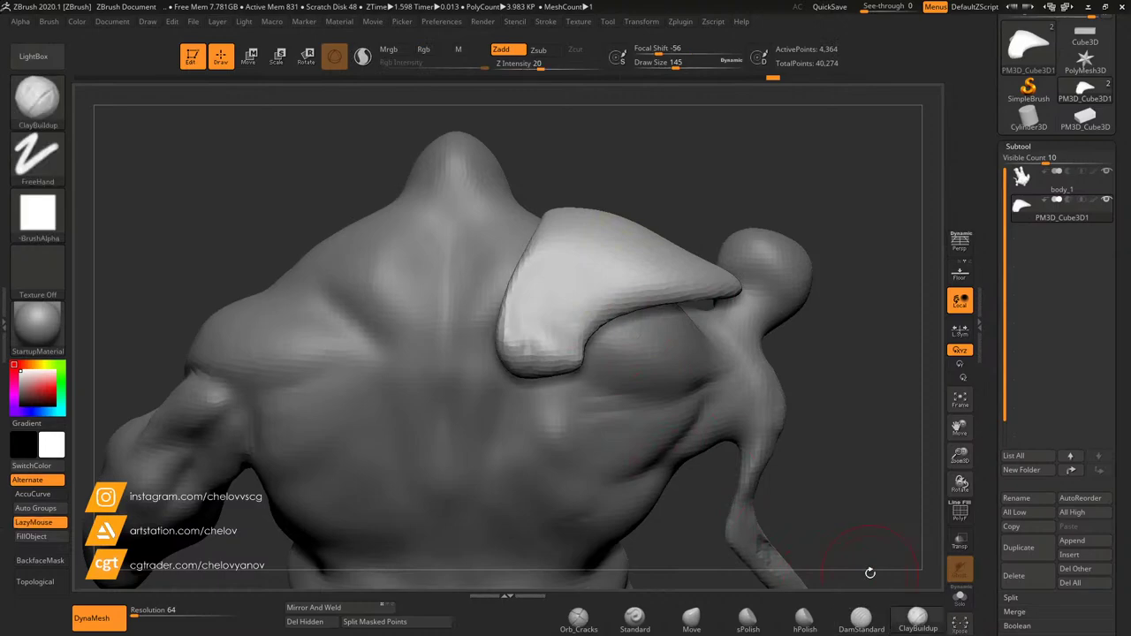
{"action": "mouse_move", "coordinate": [547, 296]}
{"action": "left_mouse_down"}
{"action": "mouse_move", "coordinate": [527, 334]}
{"action": "mouse_move", "coordinate": [570, 318]}
{"action": "mouse_move", "coordinate": [563, 267]}
{"action": "left_mouse_up"}
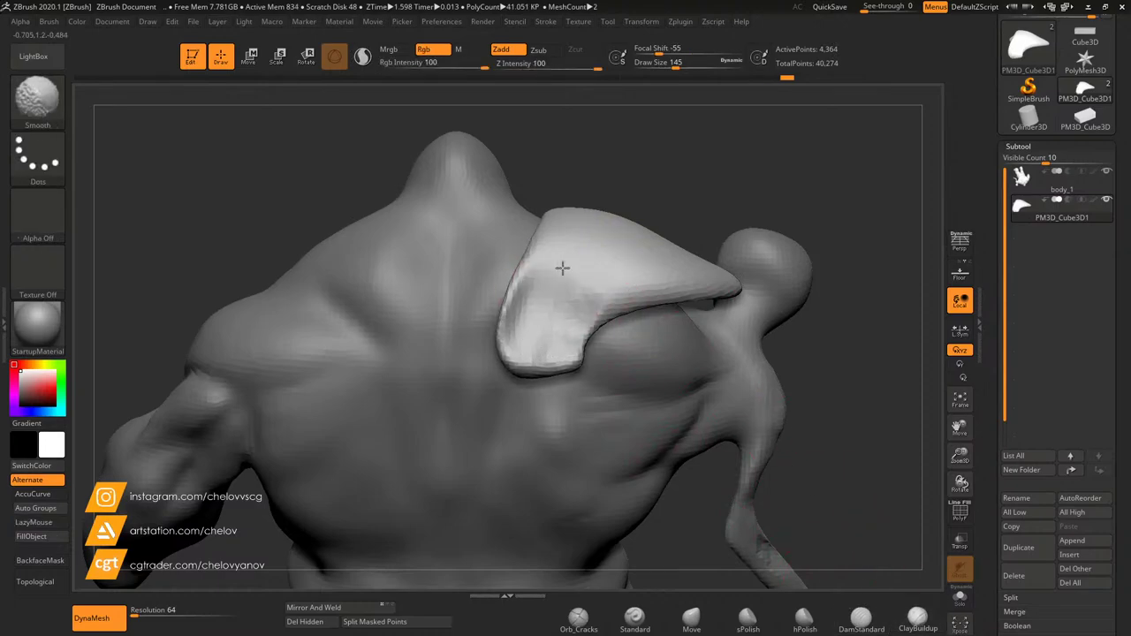
{"action": "mouse_move", "coordinate": [748, 212]}
{"action": "left_mouse_down"}
{"action": "mouse_move", "coordinate": [716, 230]}
{"action": "mouse_move", "coordinate": [614, 203]}
{"action": "mouse_move", "coordinate": [609, 174]}
{"action": "mouse_move", "coordinate": [501, 174]}
{"action": "left_mouse_up"}
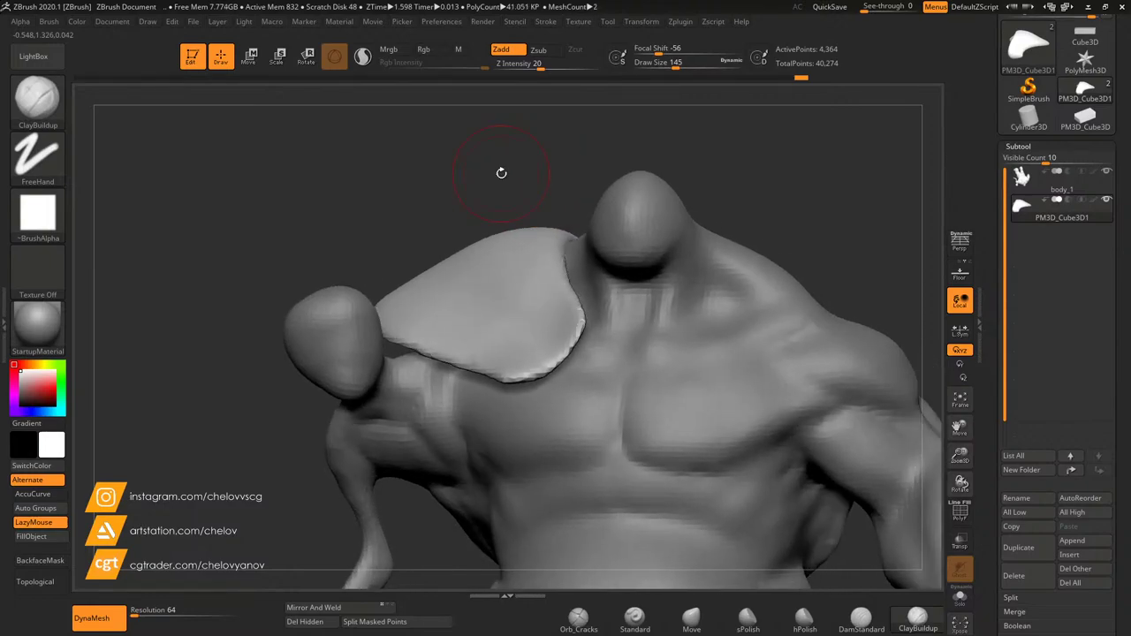
Step: Raise the plate's upper edge beside the neck into a peak using the Move brush at draw sizes 187 and 299
{"action": "left_click", "coordinate": [702, 626]}
{"action": "left_click", "coordinate": [681, 66]}
{"action": "left_click_drag", "start_coordinate": [766, 200], "coordinate": [757, 152]}
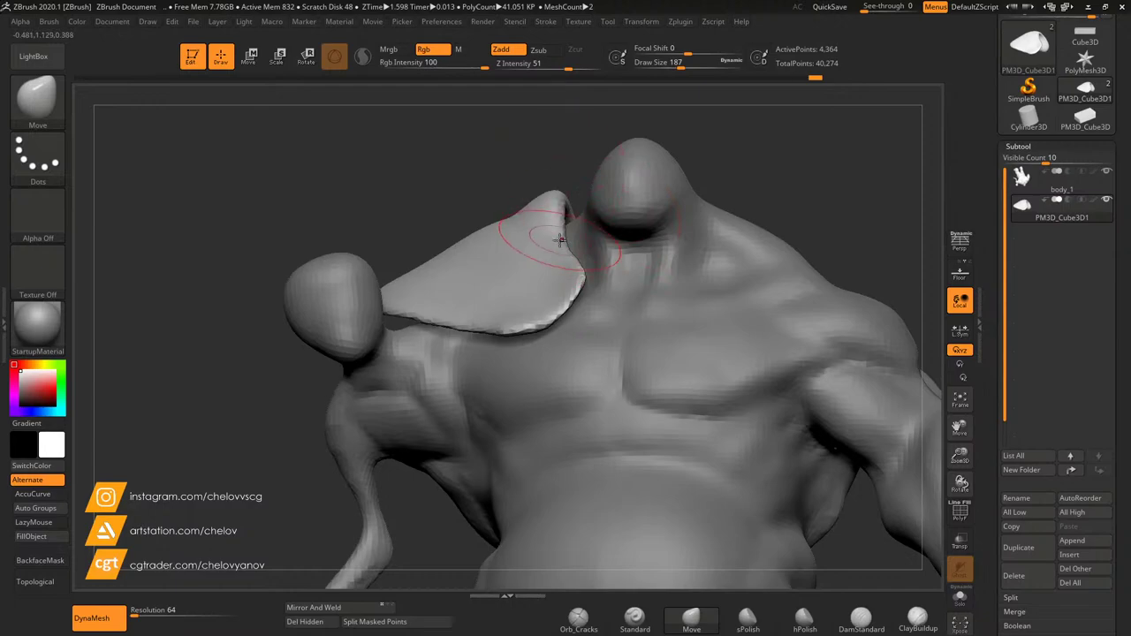
{"action": "left_click", "coordinate": [692, 65]}
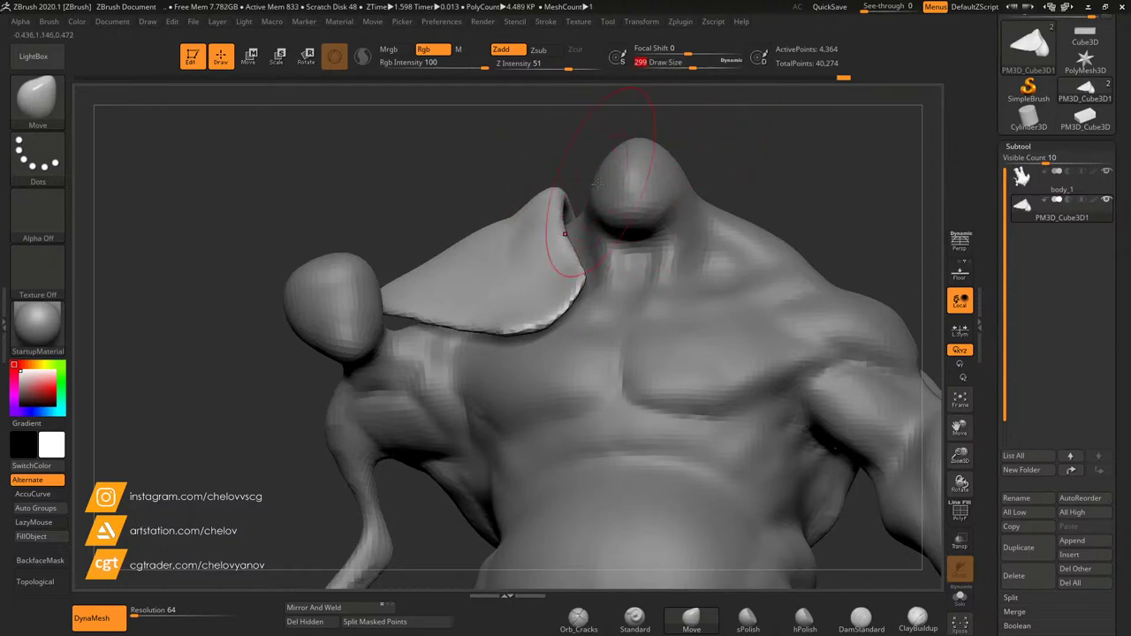
{"action": "left_click_drag", "start_coordinate": [527, 204], "coordinate": [527, 212]}
Step: Sharpen the raised peak beside the neck and pull in the slope running from it to the outer edge
{"action": "right_click_drag", "start_coordinate": [440, 221], "coordinate": [475, 240]}
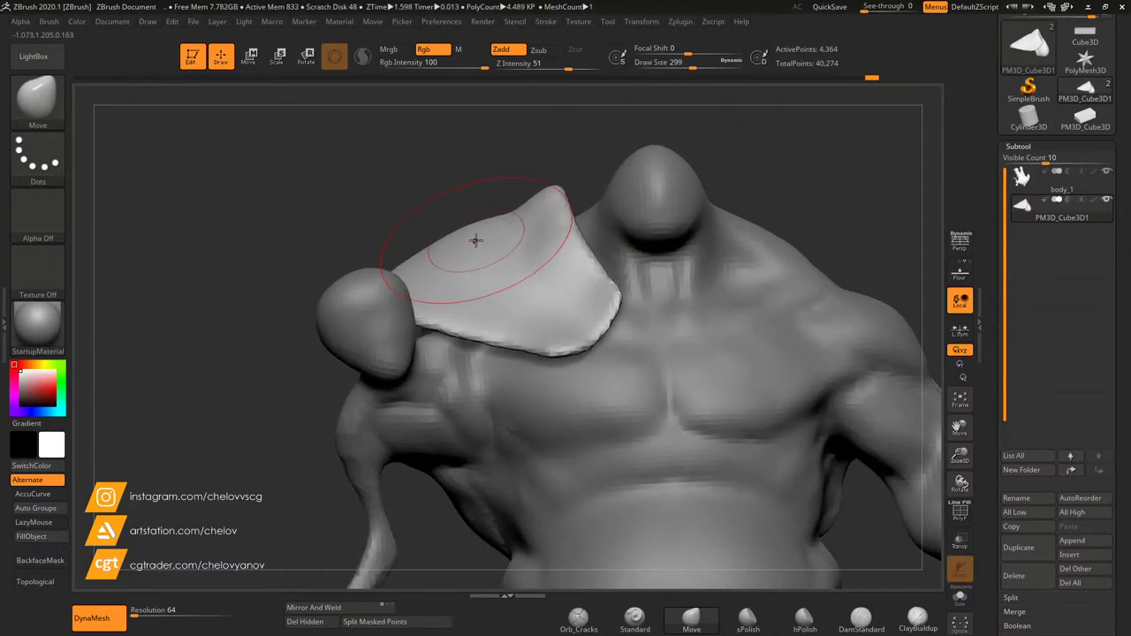
{"action": "mouse_move", "coordinate": [495, 252]}
{"action": "left_mouse_down"}
{"action": "mouse_move", "coordinate": [462, 250]}
{"action": "mouse_move", "coordinate": [464, 260]}
{"action": "left_mouse_up"}
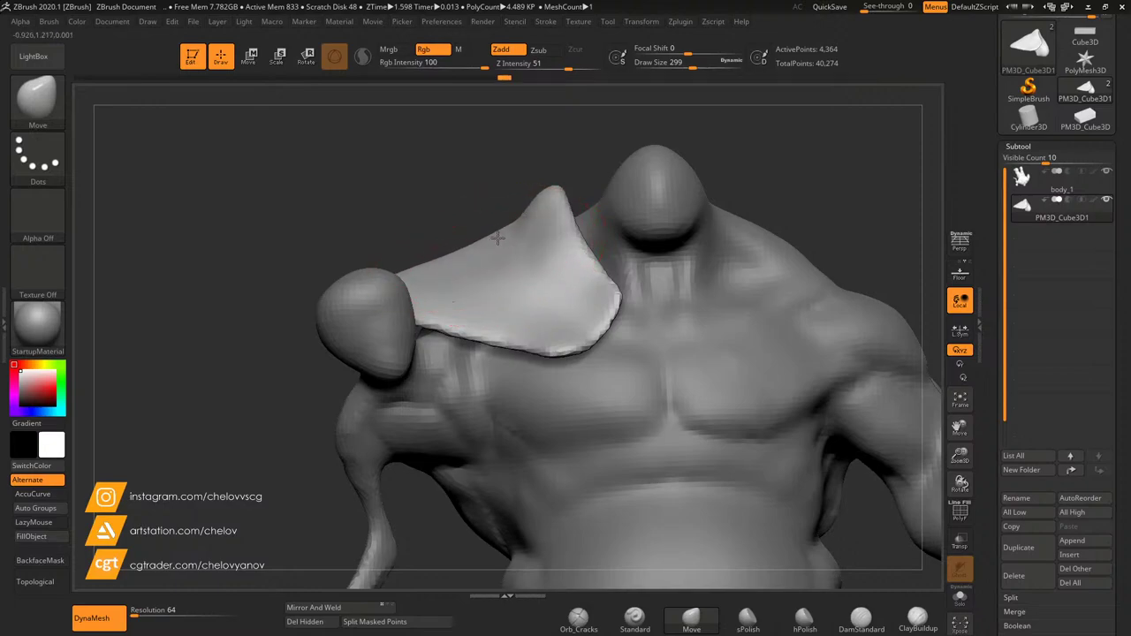
{"action": "left_click_drag", "start_coordinate": [536, 210], "coordinate": [539, 196]}
{"action": "mouse_move", "coordinate": [460, 208]}
{"action": "right_mouse_down"}
{"action": "mouse_move", "coordinate": [398, 195]}
{"action": "mouse_move", "coordinate": [618, 222]}
{"action": "mouse_move", "coordinate": [598, 285]}
{"action": "mouse_move", "coordinate": [634, 260]}
{"action": "mouse_move", "coordinate": [578, 239]}
{"action": "mouse_move", "coordinate": [619, 197]}
{"action": "mouse_move", "coordinate": [686, 212]}
{"action": "mouse_move", "coordinate": [686, 301]}
{"action": "mouse_move", "coordinate": [704, 317]}
{"action": "right_mouse_up"}
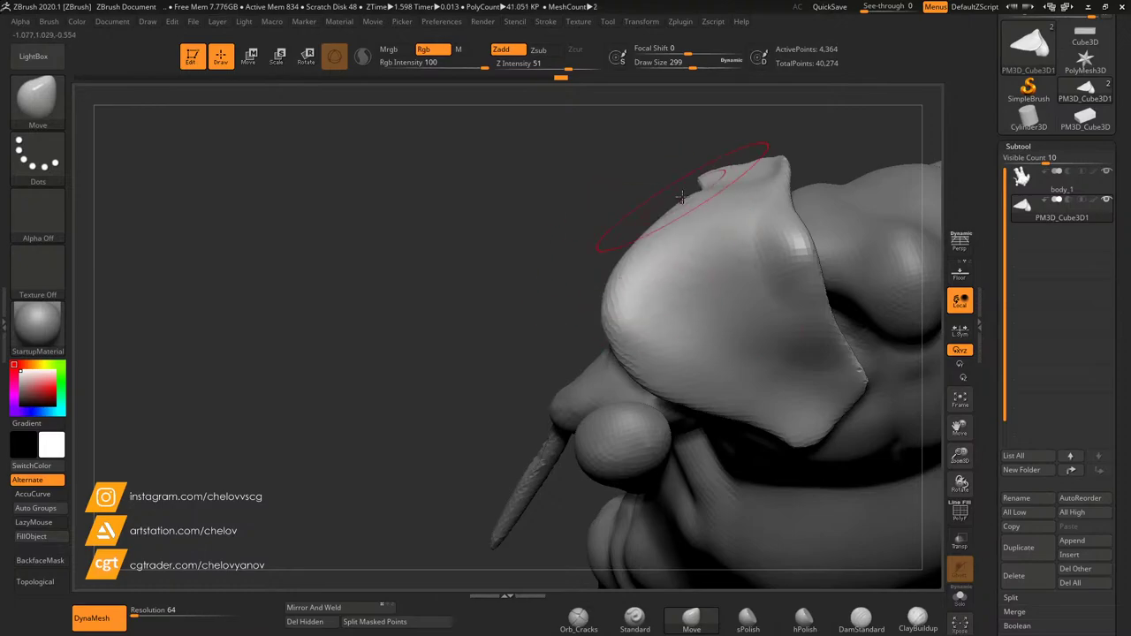
{"action": "mouse_move", "coordinate": [674, 203]}
{"action": "right_mouse_down"}
{"action": "mouse_move", "coordinate": [775, 145]}
{"action": "mouse_move", "coordinate": [861, 306]}
{"action": "mouse_move", "coordinate": [884, 293]}
{"action": "mouse_move", "coordinate": [661, 268]}
{"action": "right_mouse_up"}
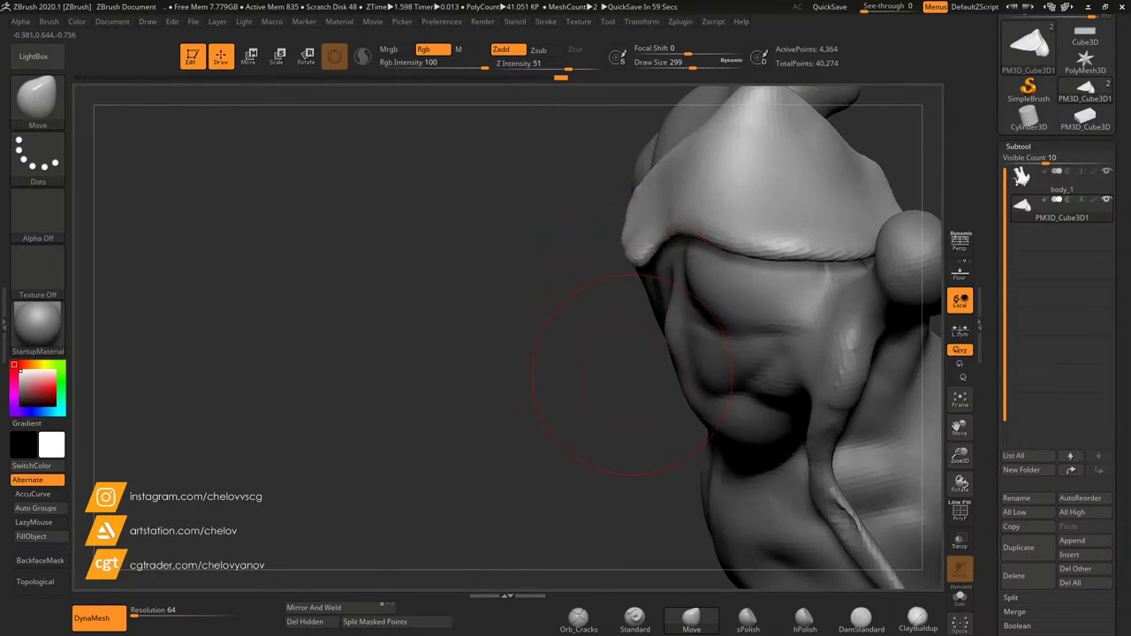
{"action": "mouse_move", "coordinate": [631, 375]}
{"action": "right_mouse_down"}
{"action": "mouse_move", "coordinate": [551, 359]}
{"action": "mouse_move", "coordinate": [797, 254]}
{"action": "mouse_move", "coordinate": [786, 277]}
{"action": "mouse_move", "coordinate": [738, 252]}
{"action": "right_mouse_up"}
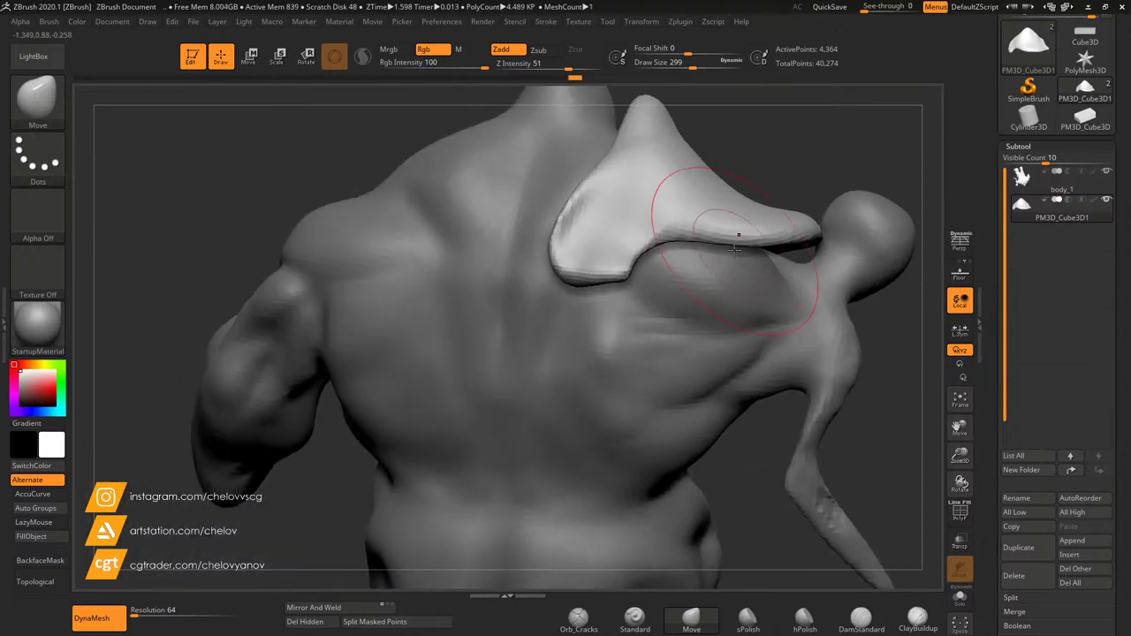
Step: Pull the plate's rear lower edge down over the shoulder blade and widen its back end toward the spine
{"action": "left_click_drag", "start_coordinate": [760, 232], "coordinate": [753, 244]}
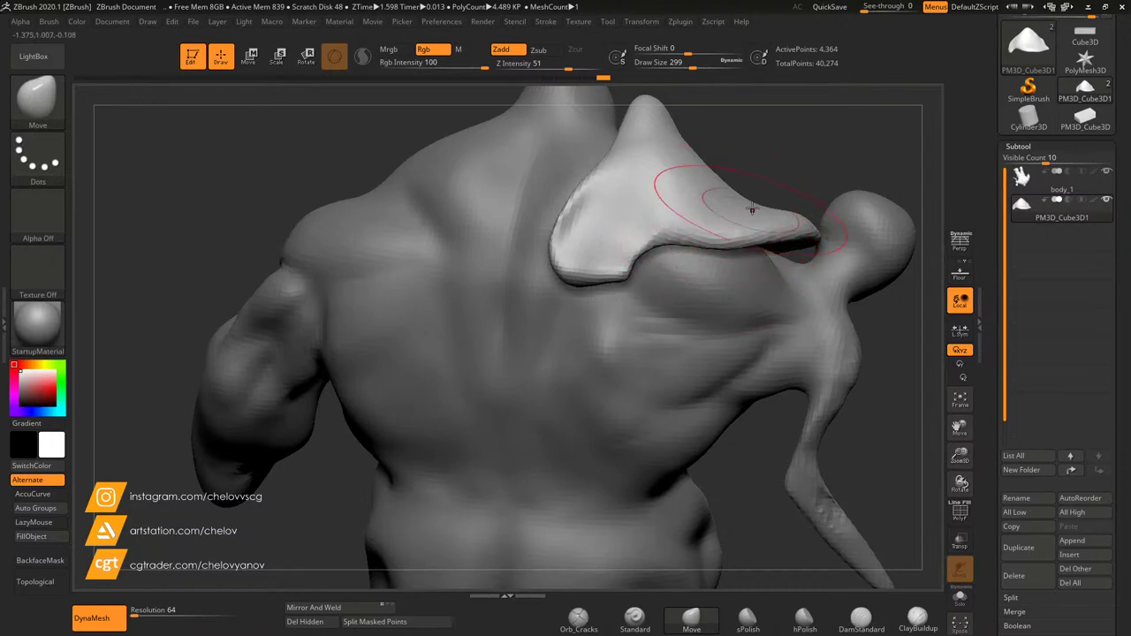
{"action": "right_click_drag", "start_coordinate": [752, 211], "coordinate": [685, 245]}
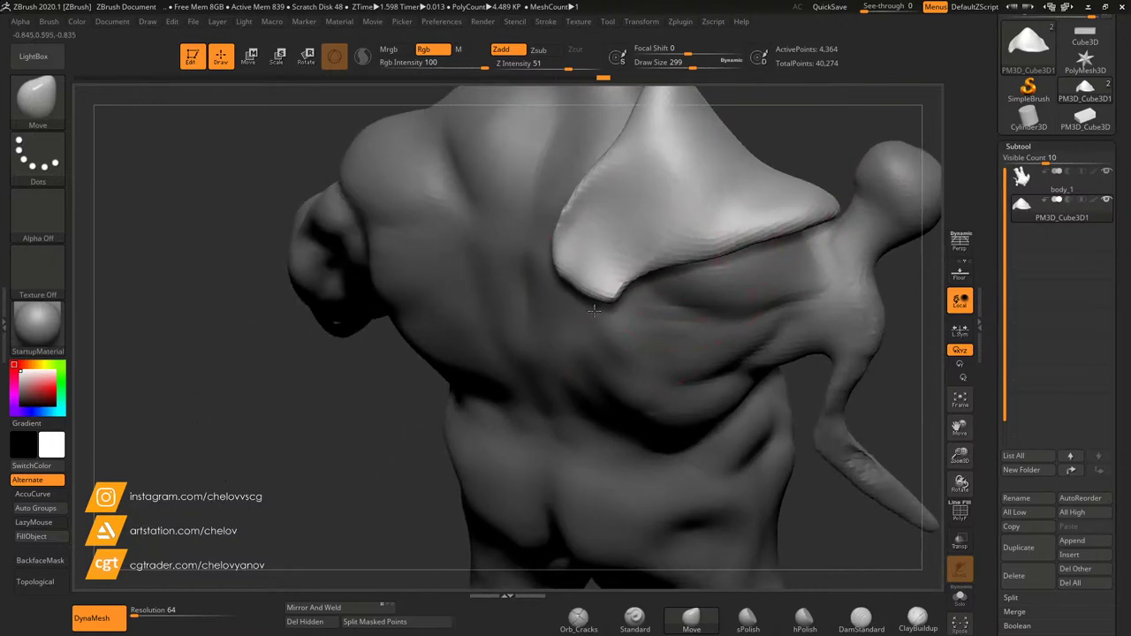
{"action": "left_click_drag", "start_coordinate": [552, 229], "coordinate": [532, 235]}
{"action": "mouse_move", "coordinate": [933, 320]}
{"action": "right_mouse_down"}
{"action": "mouse_move", "coordinate": [917, 324]}
{"action": "mouse_move", "coordinate": [847, 197]}
{"action": "right_mouse_up"}
{"action": "left_click_drag", "start_coordinate": [964, 418], "coordinate": [950, 540]}
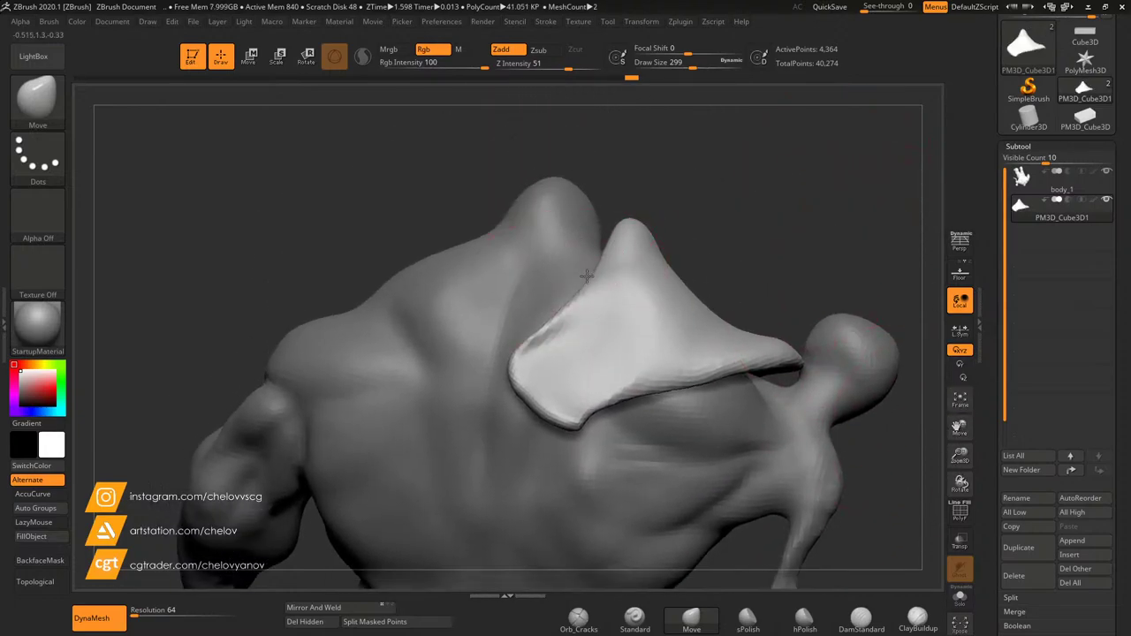
Step: Push the plate's outer slope and edge outward over the deformed arm with the Move brush
{"action": "mouse_move", "coordinate": [814, 235]}
{"action": "left_mouse_down"}
{"action": "mouse_move", "coordinate": [711, 240]}
{"action": "mouse_move", "coordinate": [626, 151]}
{"action": "mouse_move", "coordinate": [621, 166]}
{"action": "left_mouse_up"}
{"action": "left_click_drag", "start_coordinate": [470, 335], "coordinate": [454, 320]}
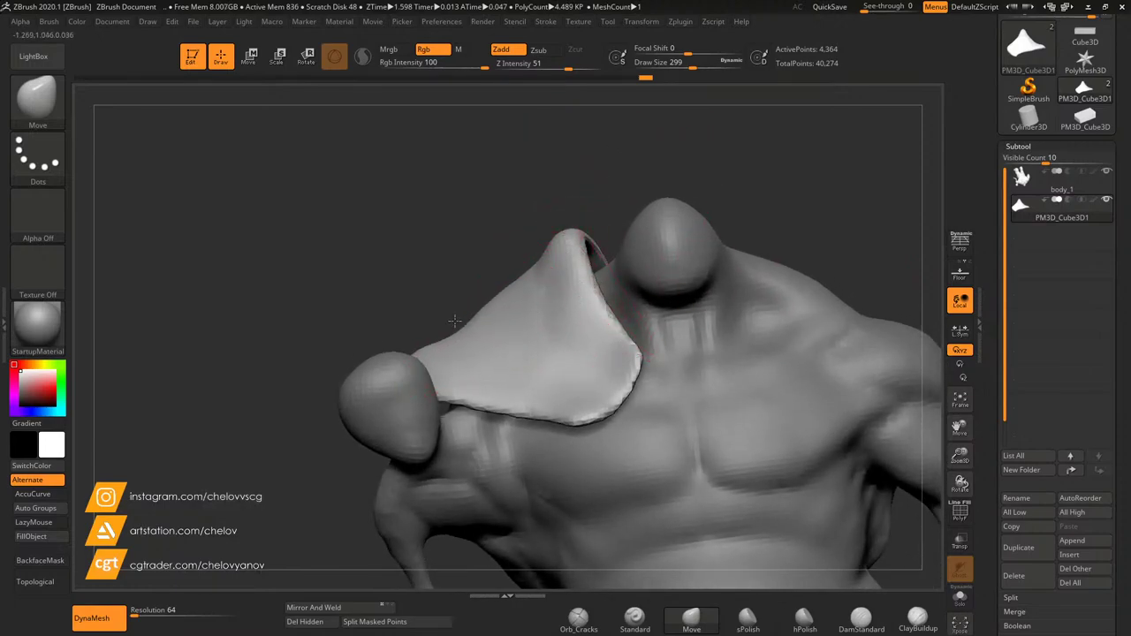
{"action": "left_click_drag", "start_coordinate": [422, 260], "coordinate": [619, 367]}
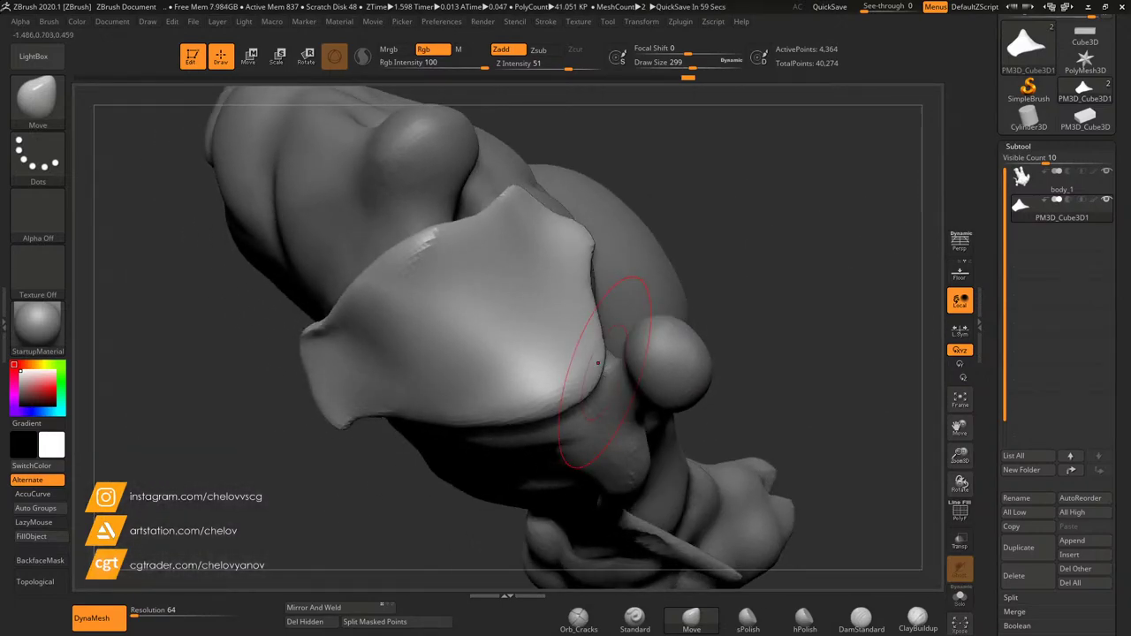
{"action": "mouse_move", "coordinate": [760, 288]}
{"action": "left_mouse_down"}
{"action": "mouse_move", "coordinate": [801, 270]}
{"action": "mouse_move", "coordinate": [738, 286]}
{"action": "left_mouse_up"}
Step: Stretch the plate's front tip down onto the chest and fit its front edge to the body
{"action": "mouse_move", "coordinate": [451, 172]}
{"action": "left_mouse_down"}
{"action": "mouse_move", "coordinate": [399, 235]}
{"action": "mouse_move", "coordinate": [475, 235]}
{"action": "mouse_move", "coordinate": [599, 314]}
{"action": "mouse_move", "coordinate": [581, 406]}
{"action": "left_mouse_up"}
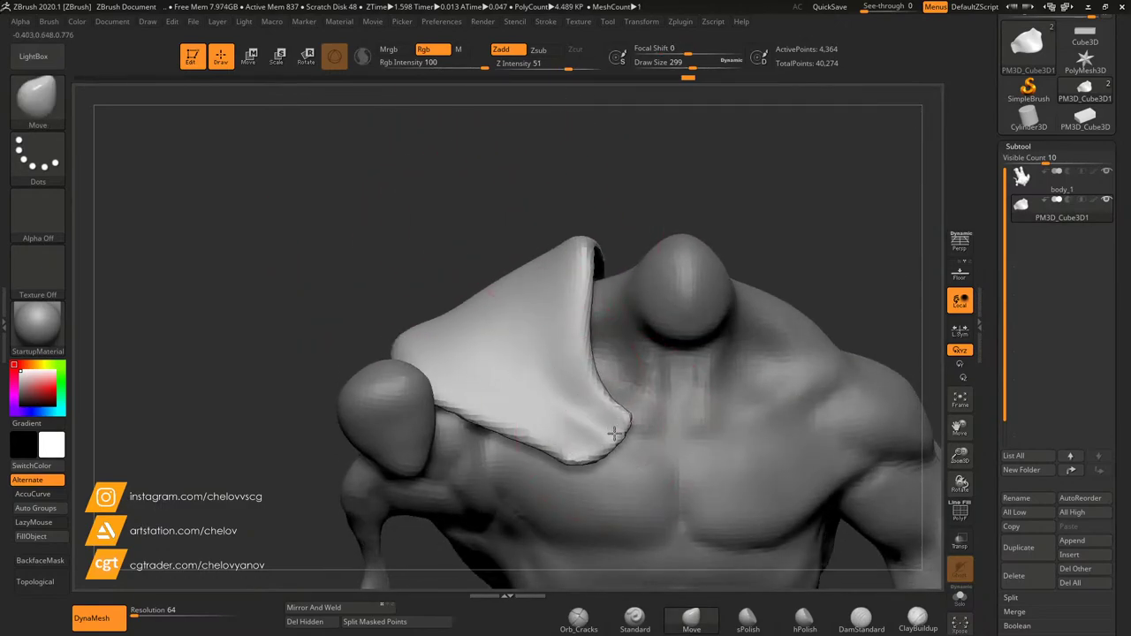
{"action": "left_click_drag", "start_coordinate": [594, 489], "coordinate": [600, 511]}
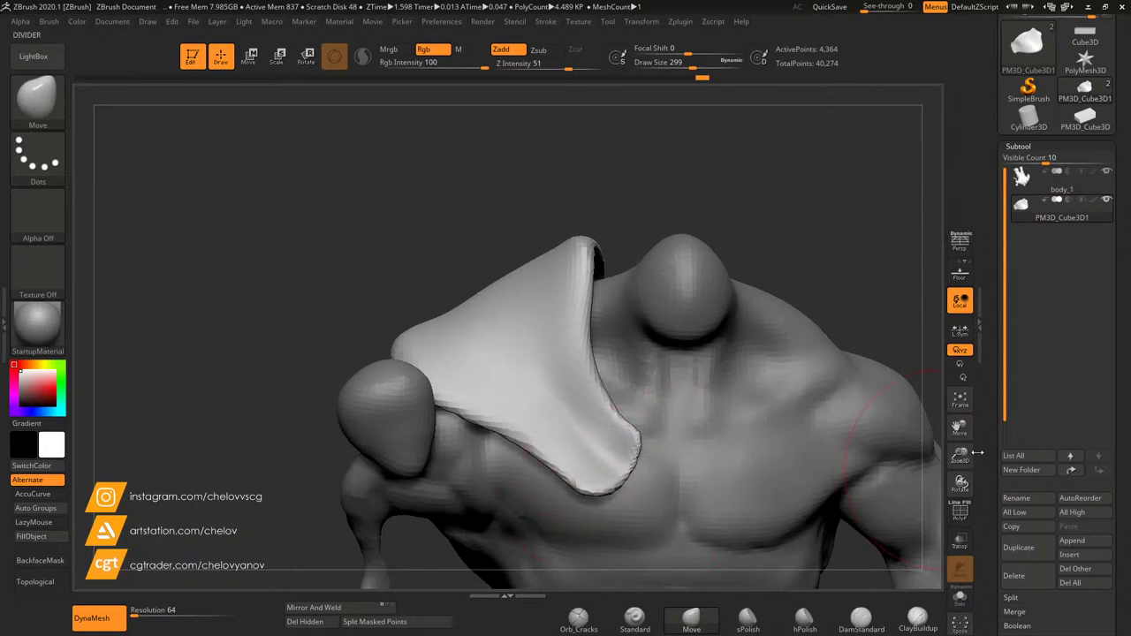
{"action": "mouse_move", "coordinate": [935, 445]}
{"action": "left_mouse_down"}
{"action": "mouse_move", "coordinate": [953, 400]}
{"action": "mouse_move", "coordinate": [808, 293]}
{"action": "mouse_move", "coordinate": [829, 313]}
{"action": "mouse_move", "coordinate": [899, 270]}
{"action": "mouse_move", "coordinate": [759, 308]}
{"action": "left_mouse_up"}
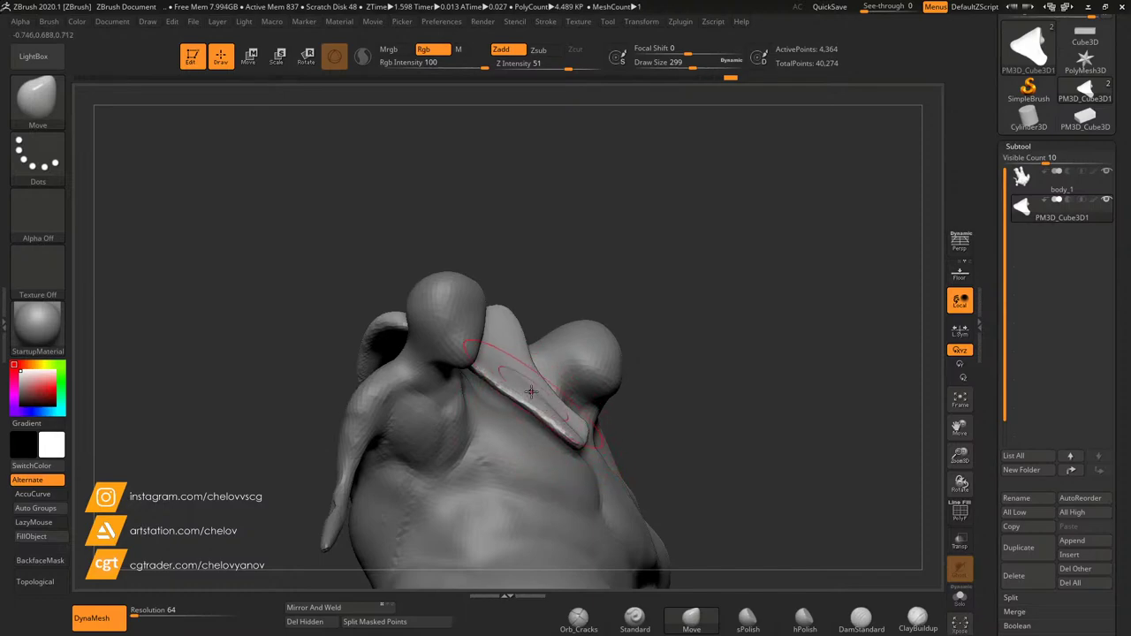
{"action": "left_click_drag", "start_coordinate": [796, 362], "coordinate": [762, 325]}
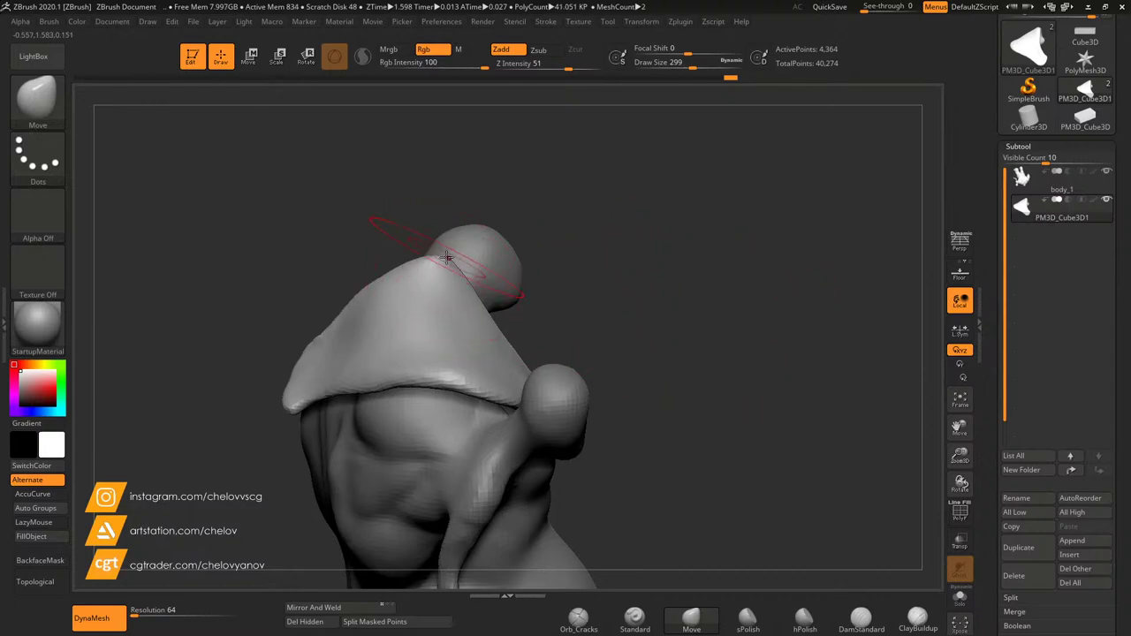
Step: Select the body subtool and lasso-mask a diagonal strap band across the chest from the plate's front tip to under the opposite arm
{"action": "mouse_move", "coordinate": [460, 305]}
{"action": "left_mouse_down", "text": "shift"}
{"action": "mouse_move", "coordinate": [354, 312]}
{"action": "mouse_move", "coordinate": [619, 274]}
{"action": "mouse_move", "coordinate": [662, 256]}
{"action": "mouse_move", "coordinate": [725, 282]}
{"action": "mouse_move", "coordinate": [783, 288]}
{"action": "mouse_move", "coordinate": [693, 265]}
{"action": "left_mouse_up", "text": "shift"}
{"action": "left_click_drag", "start_coordinate": [961, 428], "coordinate": [836, 179]}
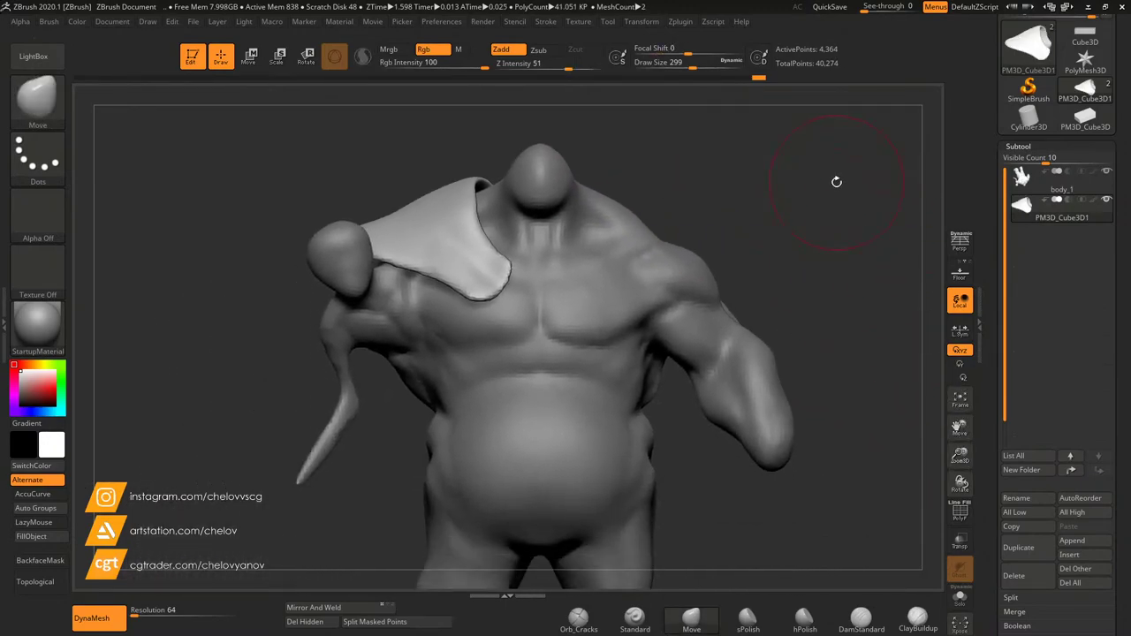
{"action": "left_click", "coordinate": [589, 273], "text": "alt"}
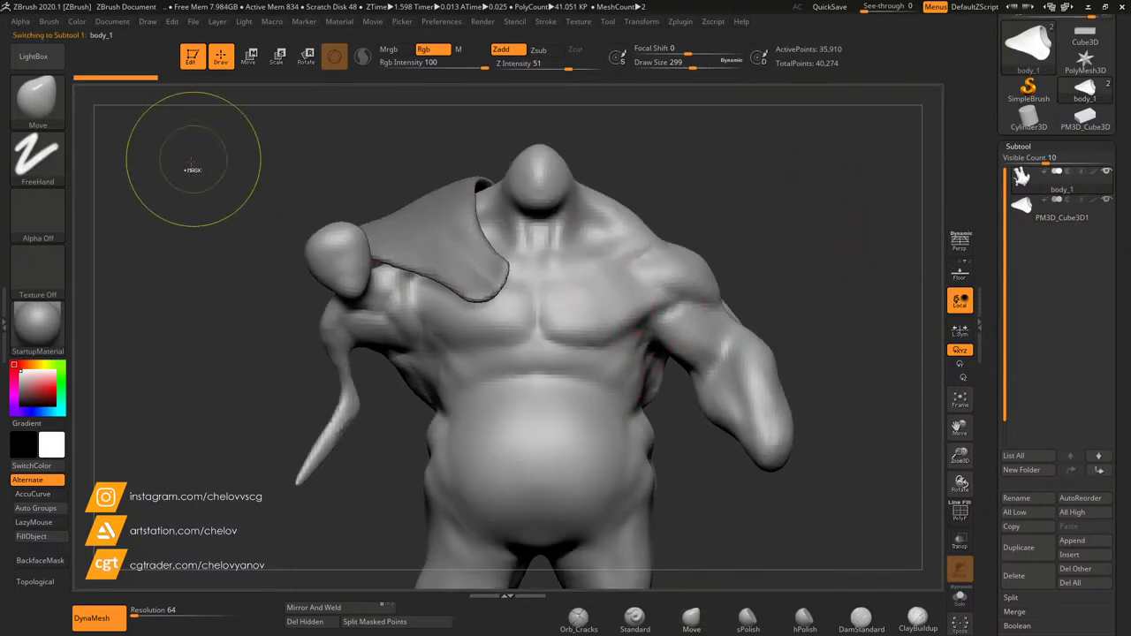
{"action": "left_click", "coordinate": [40, 97], "text": "ctrl"}
{"action": "left_click", "coordinate": [277, 168]}
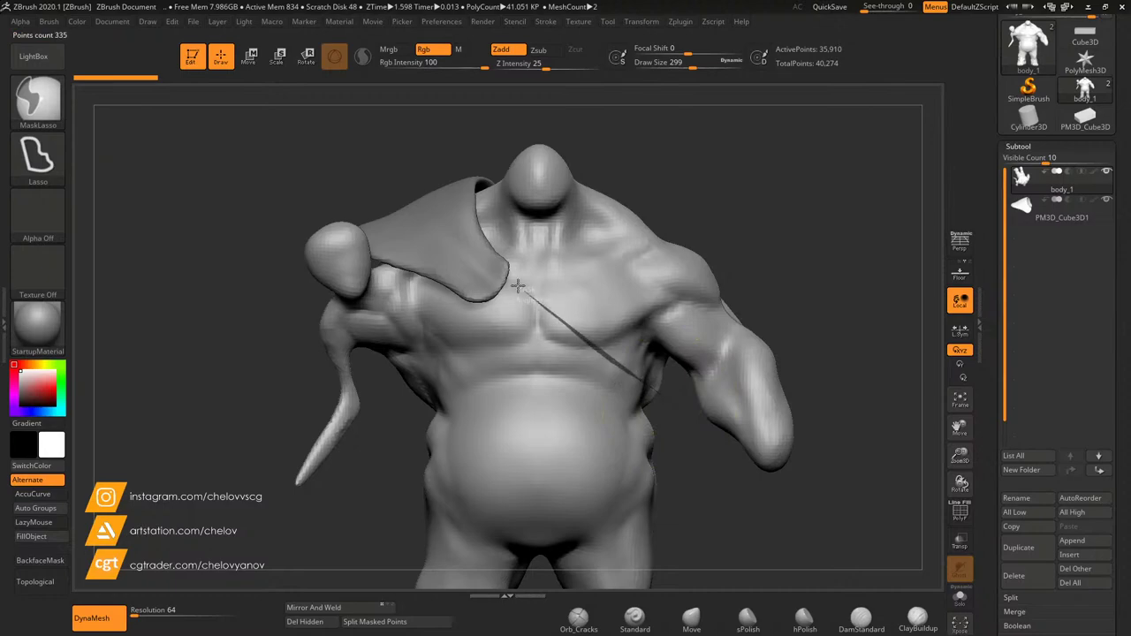
{"action": "left_click_drag", "start_coordinate": [487, 264], "coordinate": [476, 289], "text": "ctrl"}
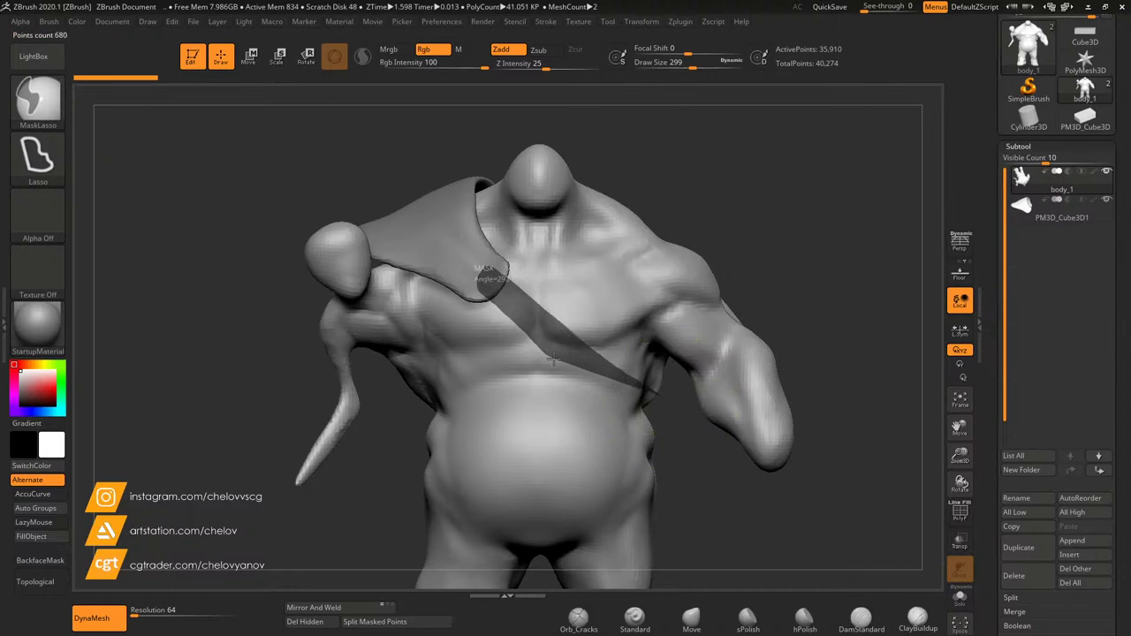
{"action": "mouse_move", "coordinate": [671, 423]}
{"action": "left_mouse_down", "text": "ctrl"}
{"action": "mouse_move", "coordinate": [654, 458]}
{"action": "mouse_move", "coordinate": [592, 459]}
{"action": "mouse_move", "coordinate": [705, 472]}
{"action": "mouse_move", "coordinate": [727, 461]}
{"action": "mouse_move", "coordinate": [698, 414]}
{"action": "left_mouse_up", "text": "ctrl"}
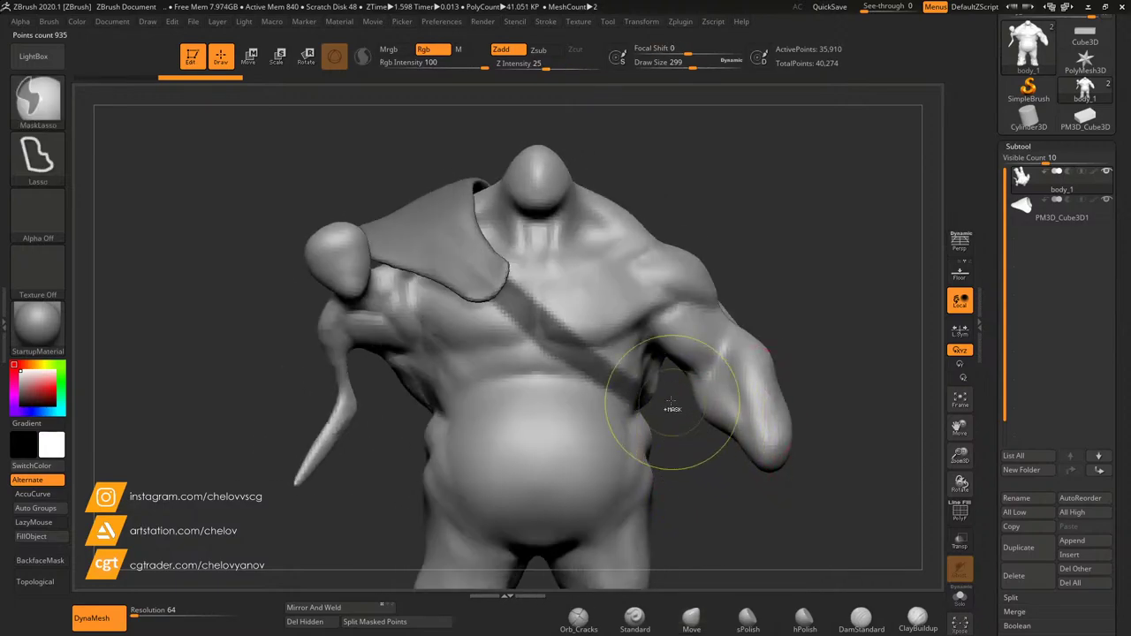
{"action": "left_click", "coordinate": [586, 267], "text": "ctrl"}
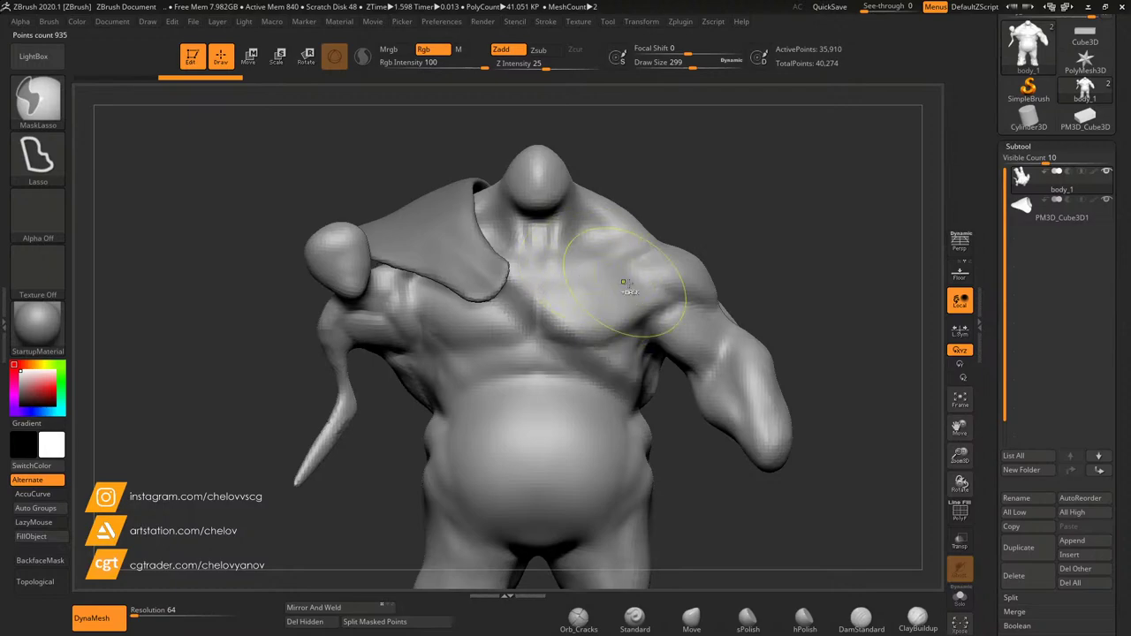
{"action": "key", "text": "ctrl+z"}
{"action": "key", "text": "ctrl+z"}
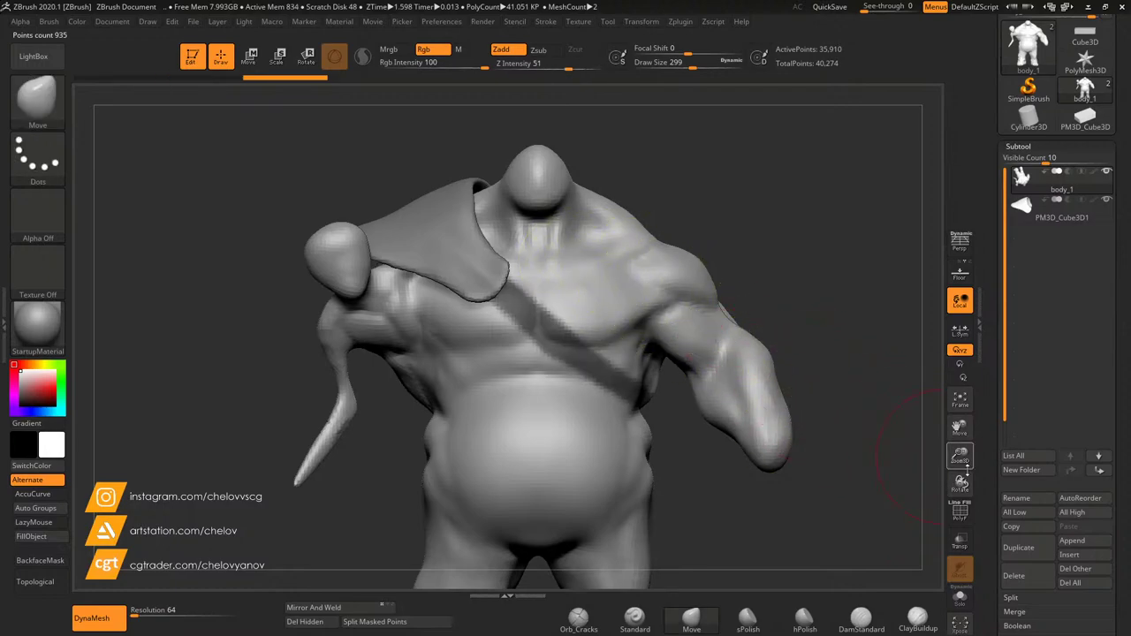
Step: Extract the masked band at thickness 0.02 with smoothing 5 and accept it as a new subtool
{"action": "scroll", "coordinate": [994, 491], "scroll_direction": "down", "scroll_amount": 5}
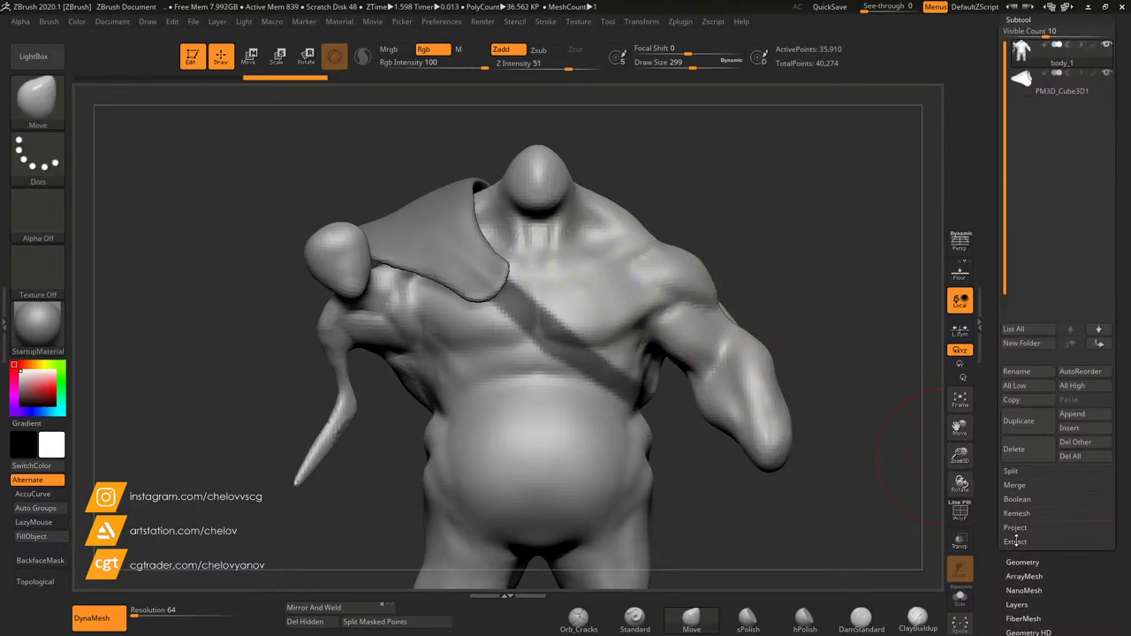
{"action": "left_click", "coordinate": [1020, 529]}
{"action": "scroll", "coordinate": [994, 530], "scroll_direction": "down", "scroll_amount": 9}
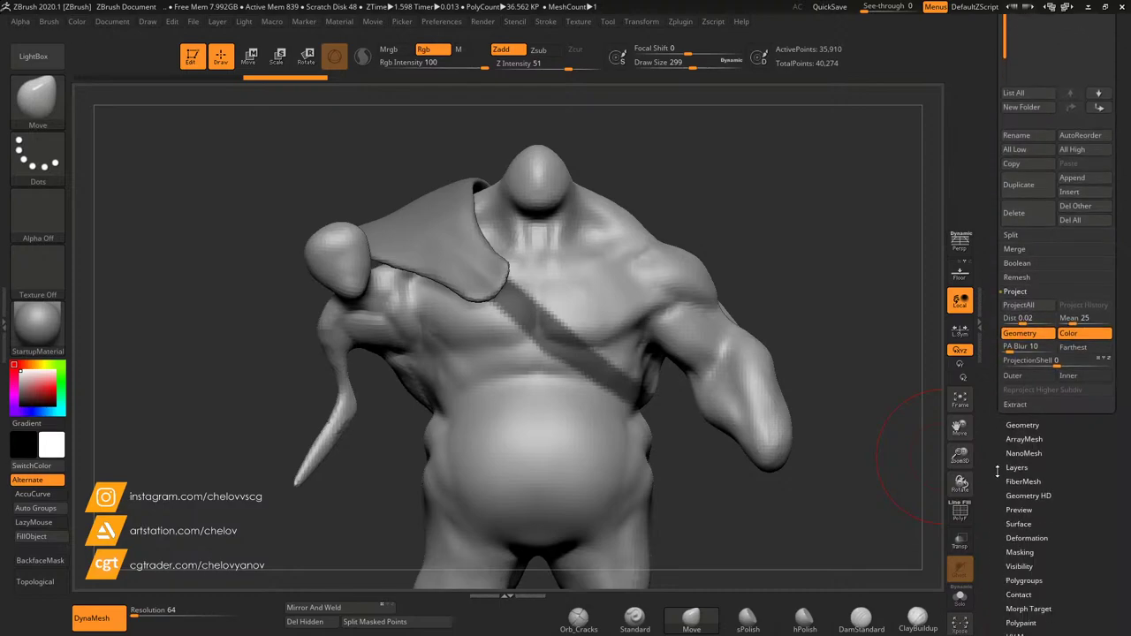
{"action": "left_click", "coordinate": [1016, 406]}
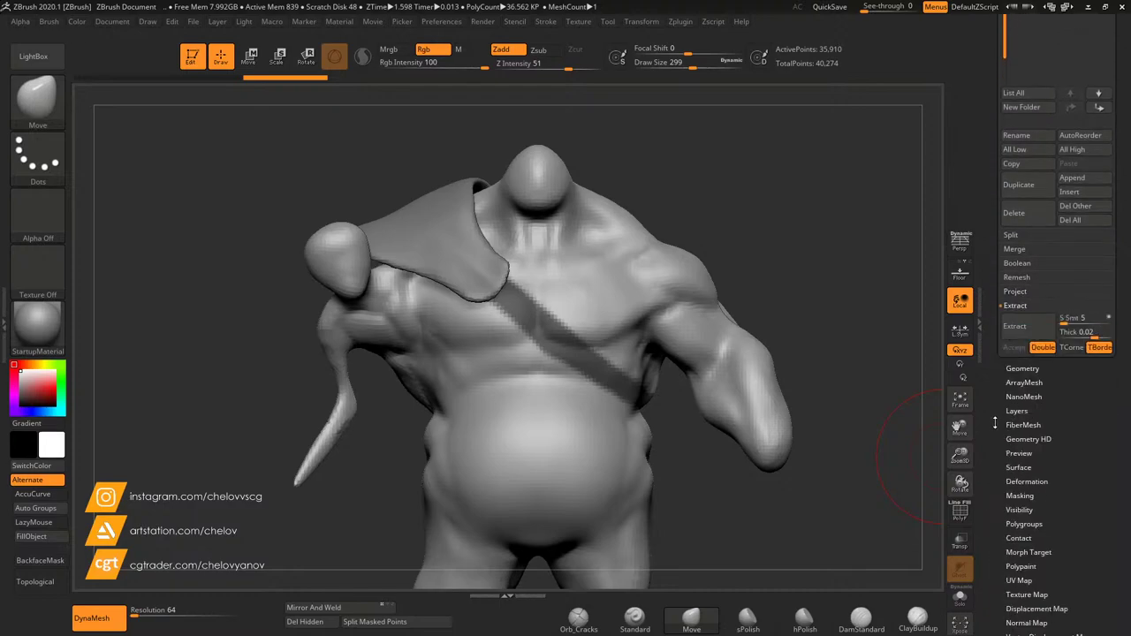
{"action": "left_click", "coordinate": [1030, 327]}
{"action": "left_click_drag", "start_coordinate": [833, 328], "coordinate": [898, 378]}
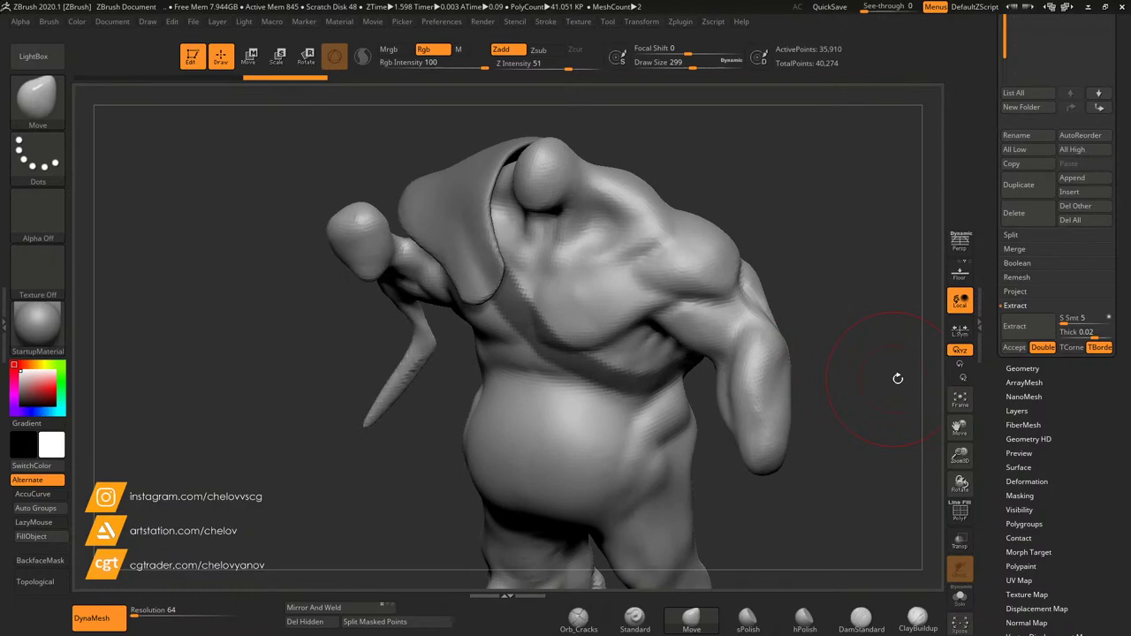
{"action": "left_click", "coordinate": [1023, 329]}
{"action": "left_click", "coordinate": [1014, 349]}
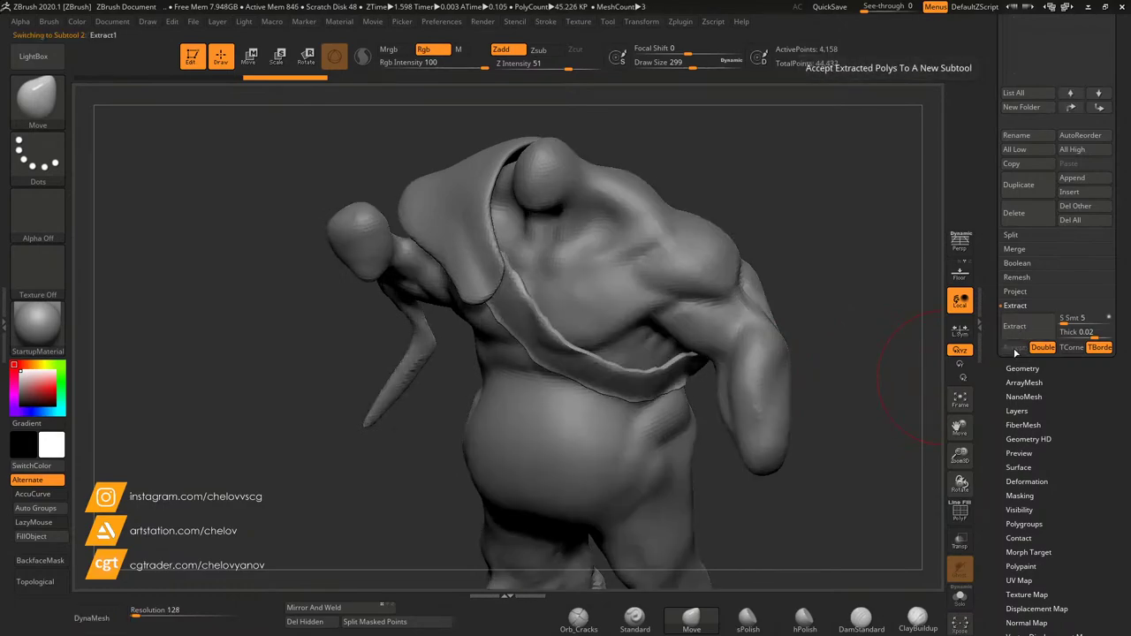
Step: Smooth the jagged edges of the extracted strap along the chest and across the back
{"action": "left_click_drag", "start_coordinate": [859, 364], "coordinate": [850, 323]}
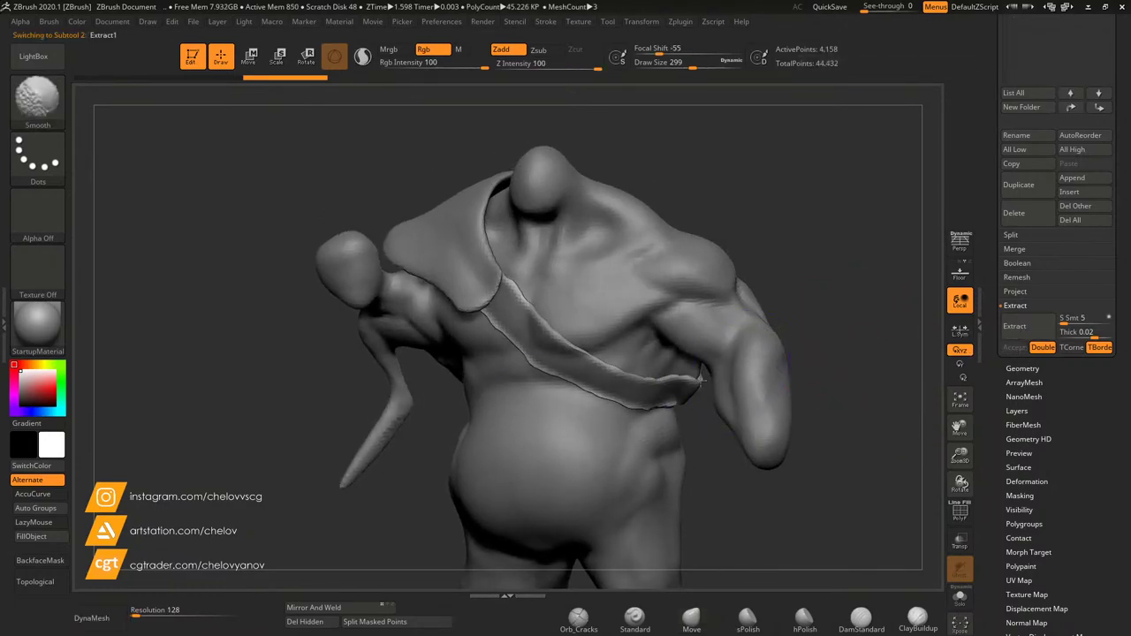
{"action": "mouse_move", "coordinate": [685, 380]}
{"action": "left_mouse_down", "text": "shift"}
{"action": "mouse_move", "coordinate": [487, 291]}
{"action": "mouse_move", "coordinate": [553, 275]}
{"action": "left_mouse_up", "text": "shift"}
{"action": "mouse_move", "coordinate": [840, 231]}
{"action": "left_mouse_down"}
{"action": "mouse_move", "coordinate": [826, 215]}
{"action": "mouse_move", "coordinate": [579, 234]}
{"action": "mouse_move", "coordinate": [406, 376]}
{"action": "mouse_move", "coordinate": [277, 398]}
{"action": "left_mouse_up"}
{"action": "mouse_move", "coordinate": [220, 433]}
{"action": "left_mouse_down"}
{"action": "mouse_move", "coordinate": [459, 371]}
{"action": "mouse_move", "coordinate": [689, 259]}
{"action": "mouse_move", "coordinate": [712, 196]}
{"action": "left_mouse_up"}
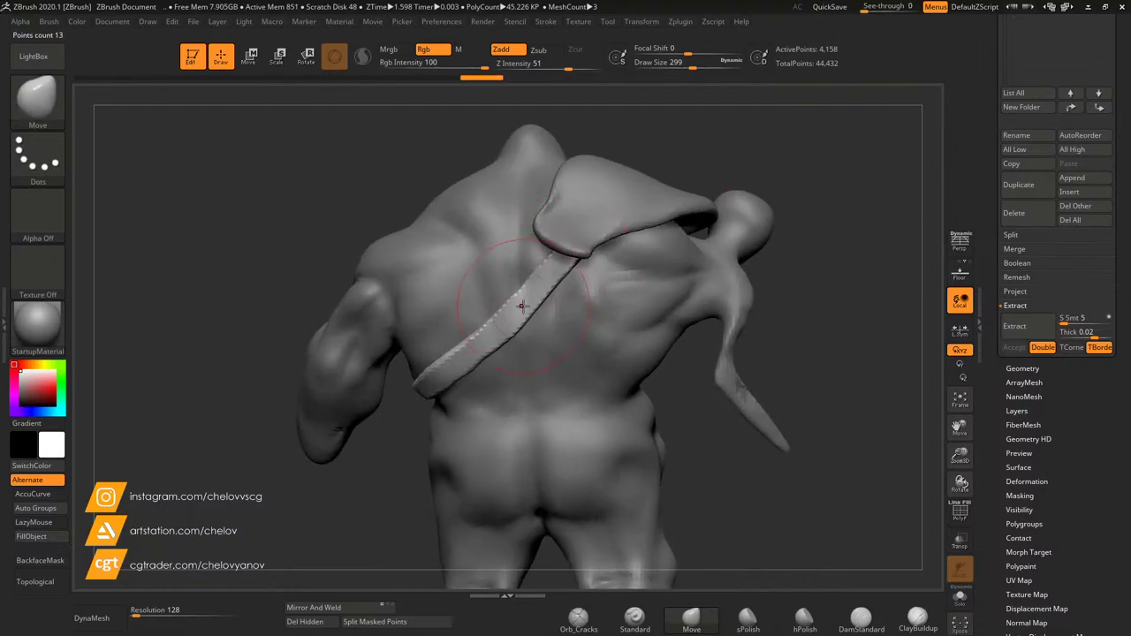
{"action": "mouse_move", "coordinate": [212, 235]}
{"action": "left_mouse_down"}
{"action": "mouse_move", "coordinate": [518, 265]}
{"action": "mouse_move", "coordinate": [271, 275]}
{"action": "mouse_move", "coordinate": [666, 331]}
{"action": "left_mouse_up"}
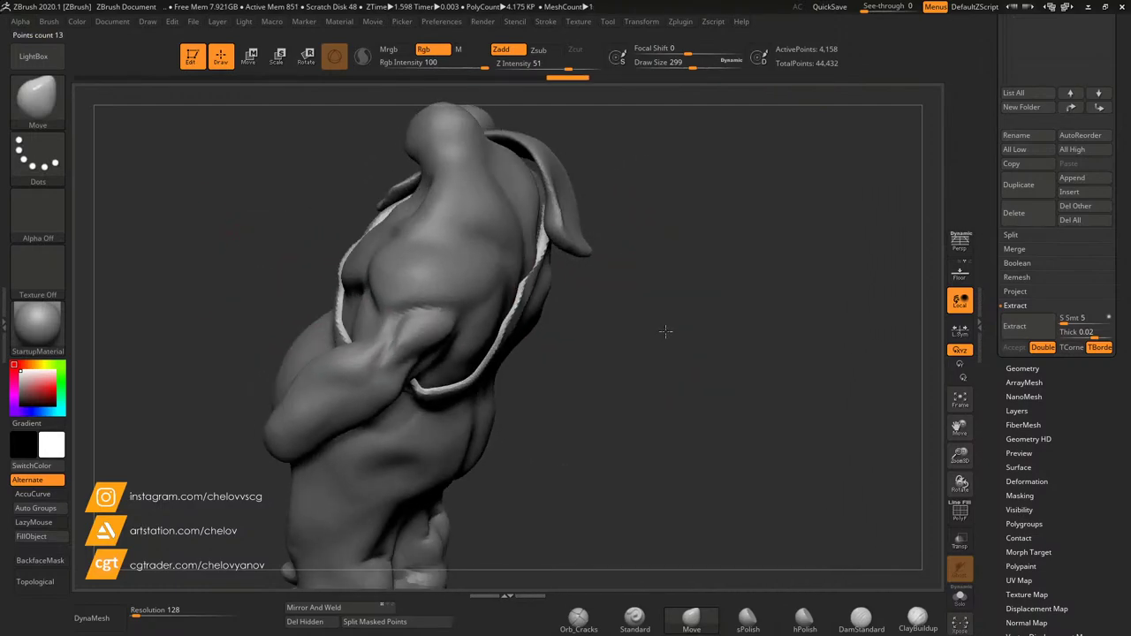
Step: Fit the strap to the ribs and chest with the Move brush, tucking its front end under the plate
{"action": "mouse_move", "coordinate": [510, 332]}
{"action": "left_mouse_down"}
{"action": "mouse_move", "coordinate": [626, 416]}
{"action": "mouse_move", "coordinate": [624, 470]}
{"action": "mouse_move", "coordinate": [497, 432]}
{"action": "left_mouse_up"}
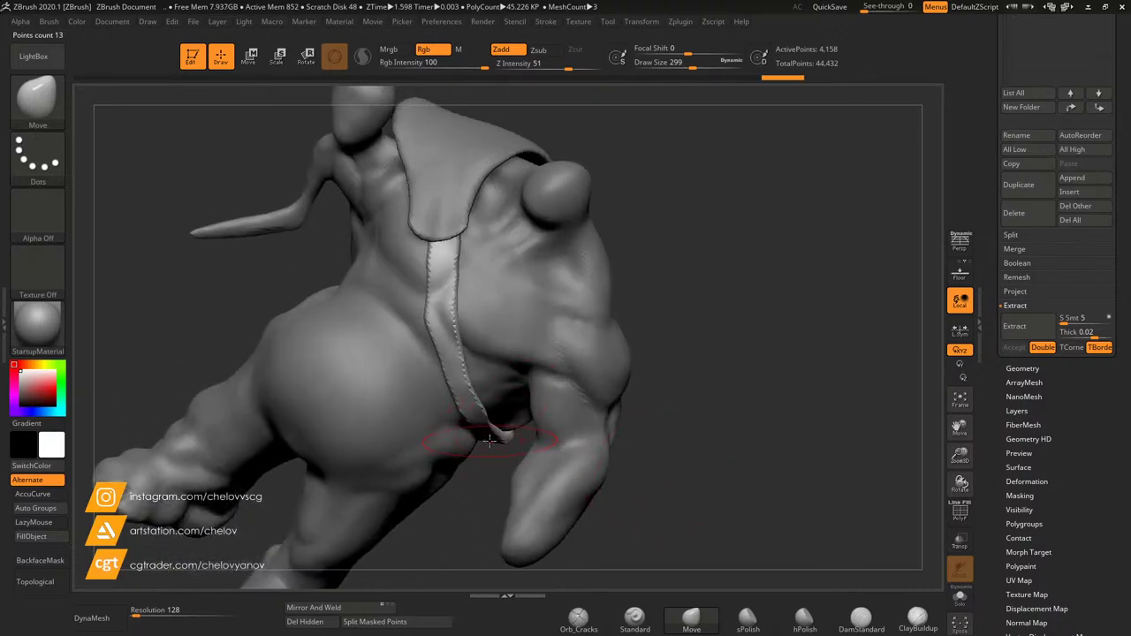
{"action": "mouse_move", "coordinate": [676, 461]}
{"action": "left_mouse_down"}
{"action": "mouse_move", "coordinate": [636, 457]}
{"action": "mouse_move", "coordinate": [658, 350]}
{"action": "left_mouse_up"}
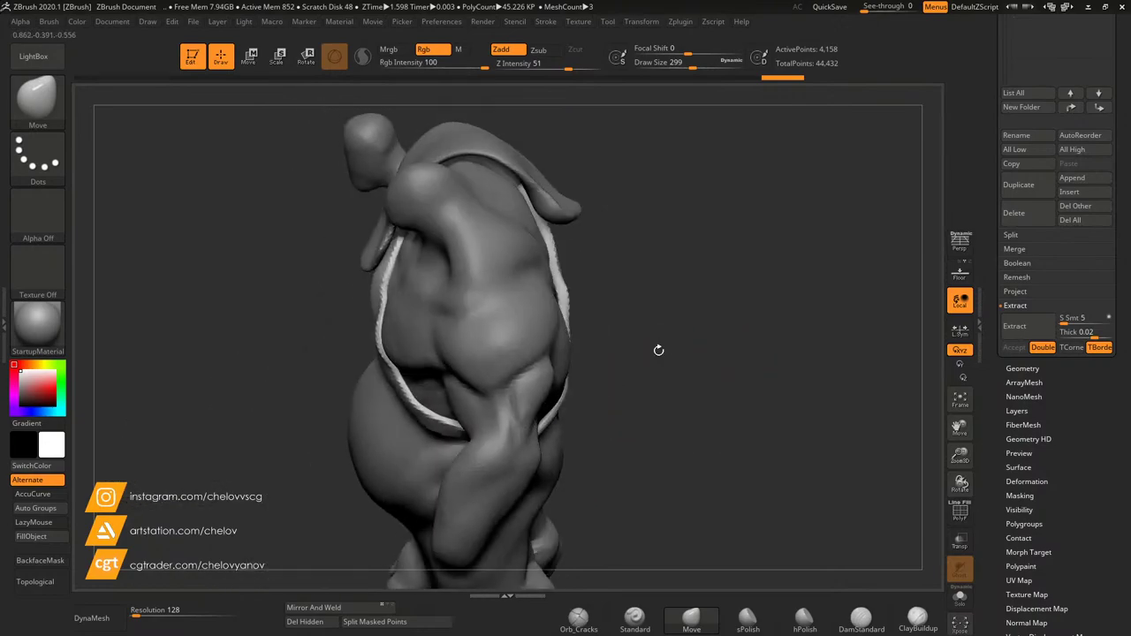
{"action": "left_click_drag", "start_coordinate": [373, 295], "coordinate": [389, 232]}
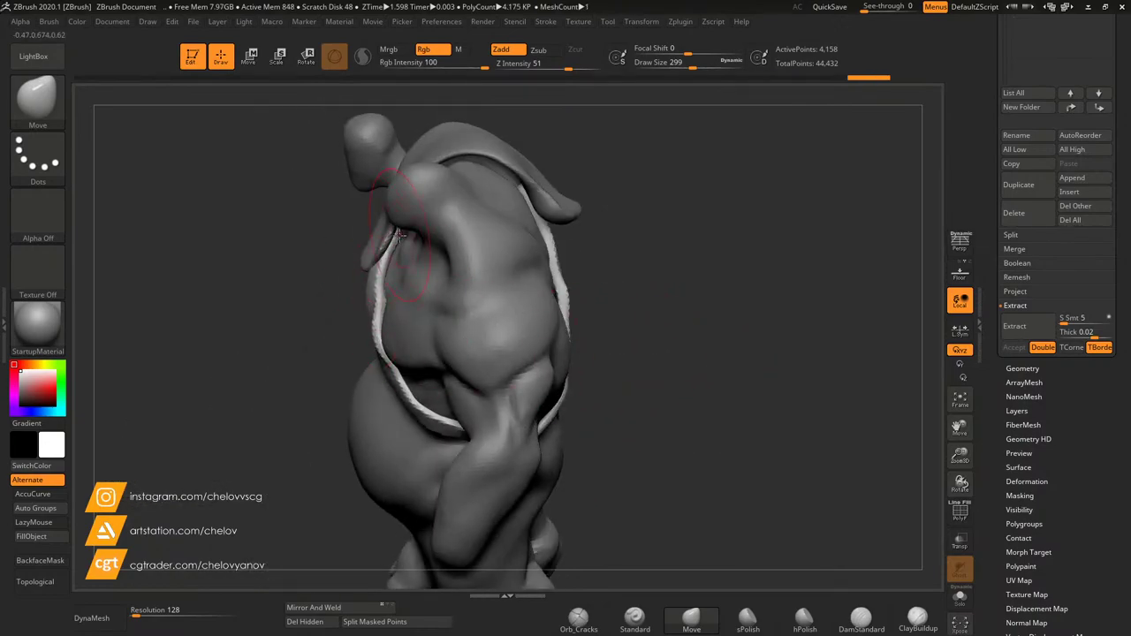
{"action": "left_click_drag", "start_coordinate": [299, 298], "coordinate": [284, 308]}
{"action": "left_click_drag", "start_coordinate": [276, 356], "coordinate": [325, 375]}
{"action": "left_click_drag", "start_coordinate": [400, 371], "coordinate": [379, 382]}
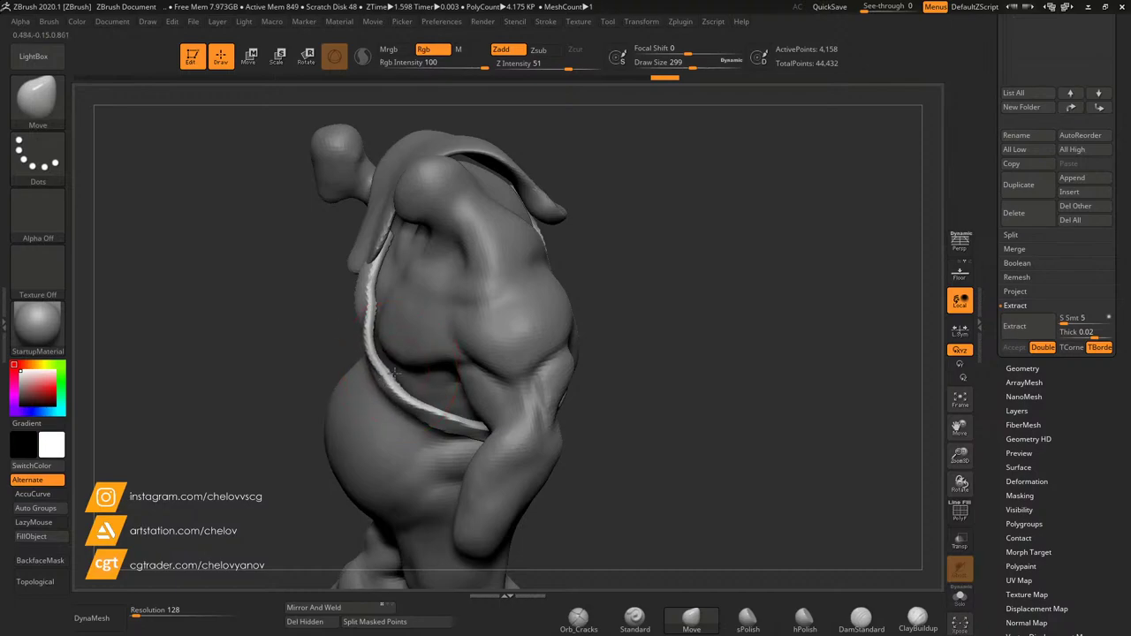
{"action": "mouse_move", "coordinate": [304, 354]}
{"action": "left_mouse_down"}
{"action": "mouse_move", "coordinate": [265, 333]}
{"action": "mouse_move", "coordinate": [574, 255]}
{"action": "left_mouse_up"}
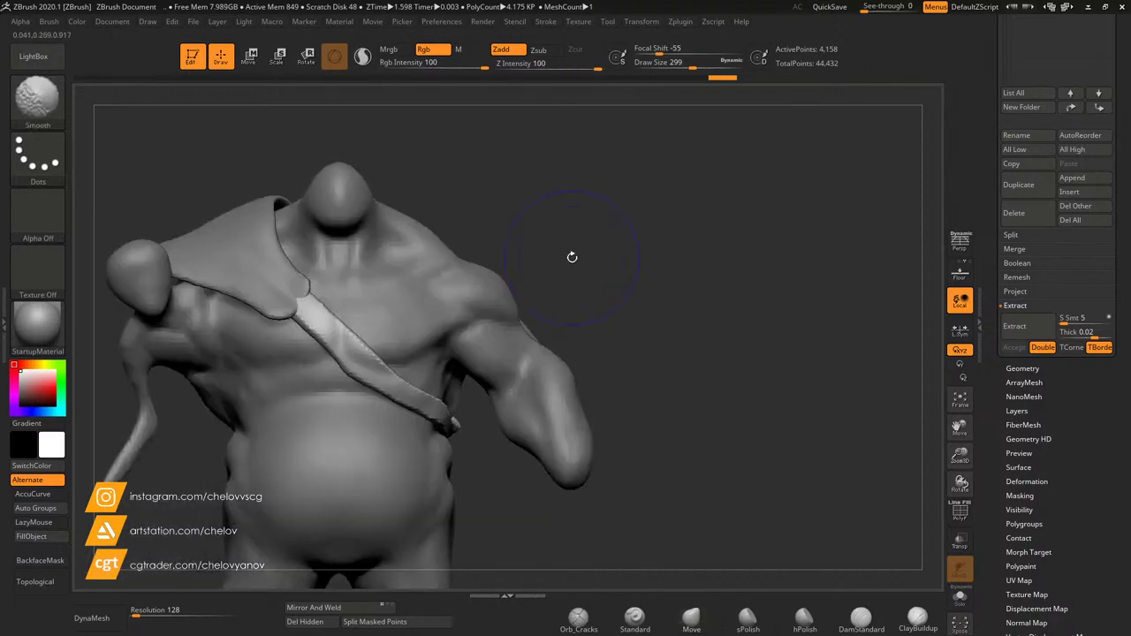
Step: Apply the Polish By Features deformation to even out the strap's rough surface and edges
{"action": "left_click", "coordinate": [1027, 482]}
{"action": "scroll", "coordinate": [1016, 99], "scroll_direction": "up", "scroll_amount": 3}
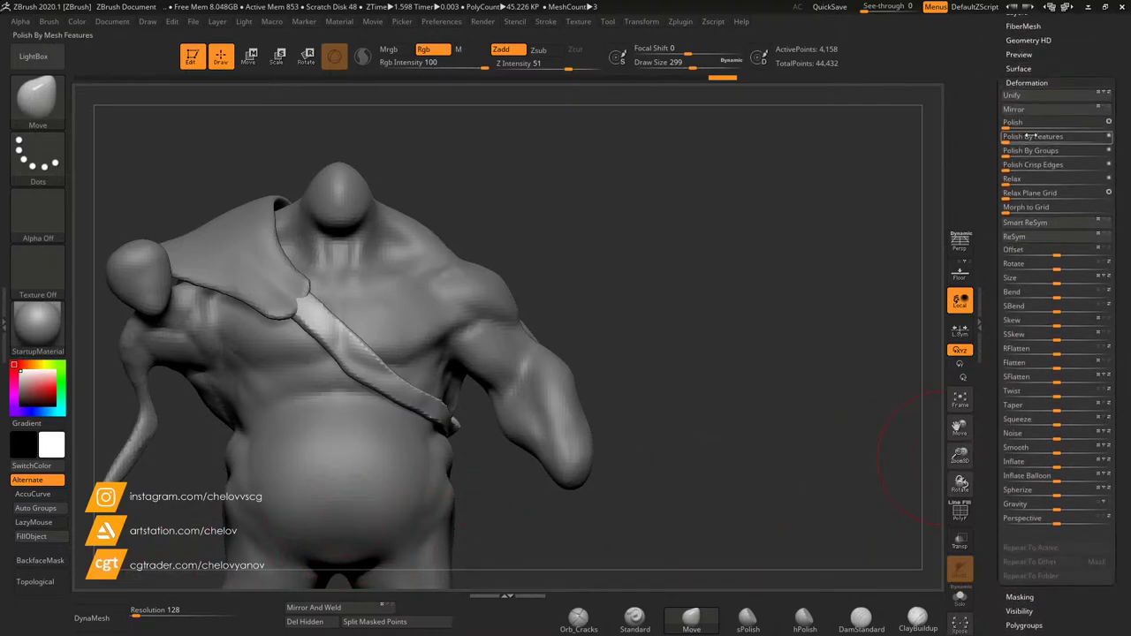
{"action": "left_click_drag", "start_coordinate": [751, 296], "coordinate": [495, 320]}
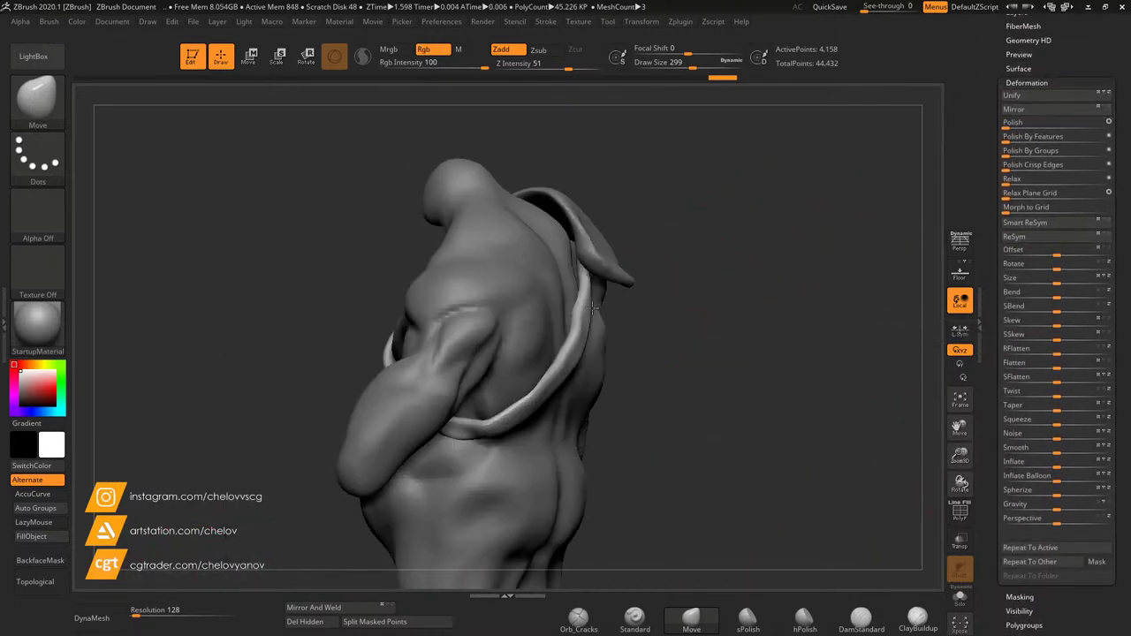
{"action": "left_click_drag", "start_coordinate": [708, 300], "coordinate": [614, 331]}
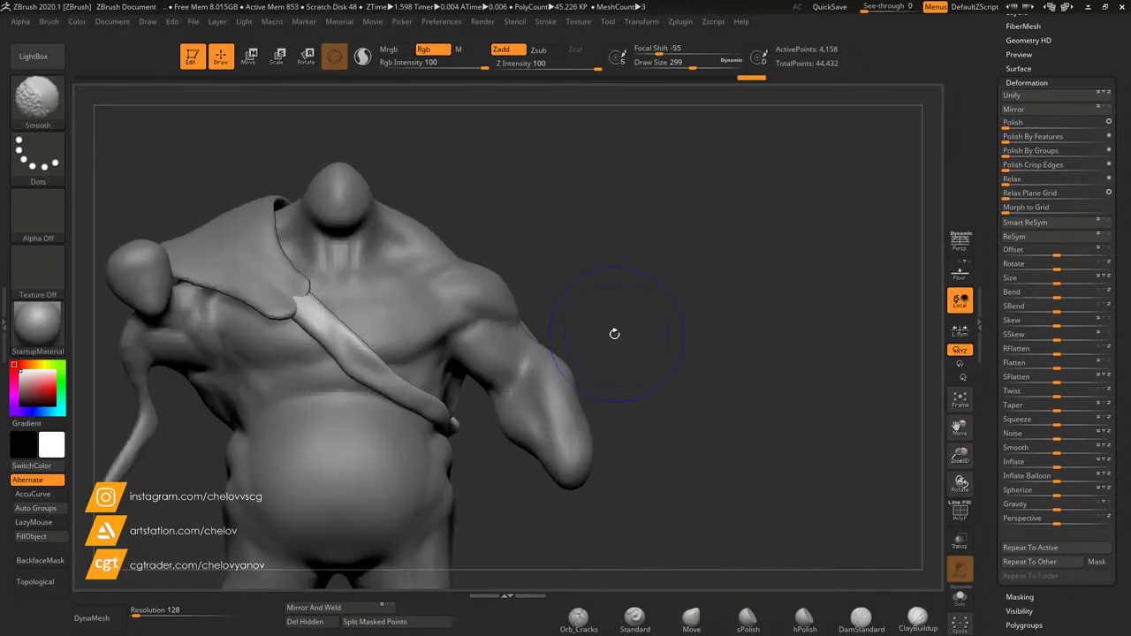
Step: Duplicate the strap within its subtool and offset the copy diagonally upward across the chest, keeping the original masked
{"action": "key", "text": "w"}
{"action": "left_click_drag", "start_coordinate": [360, 348], "coordinate": [367, 355], "text": "ctrl"}
{"action": "key", "text": "ctrl+z"}
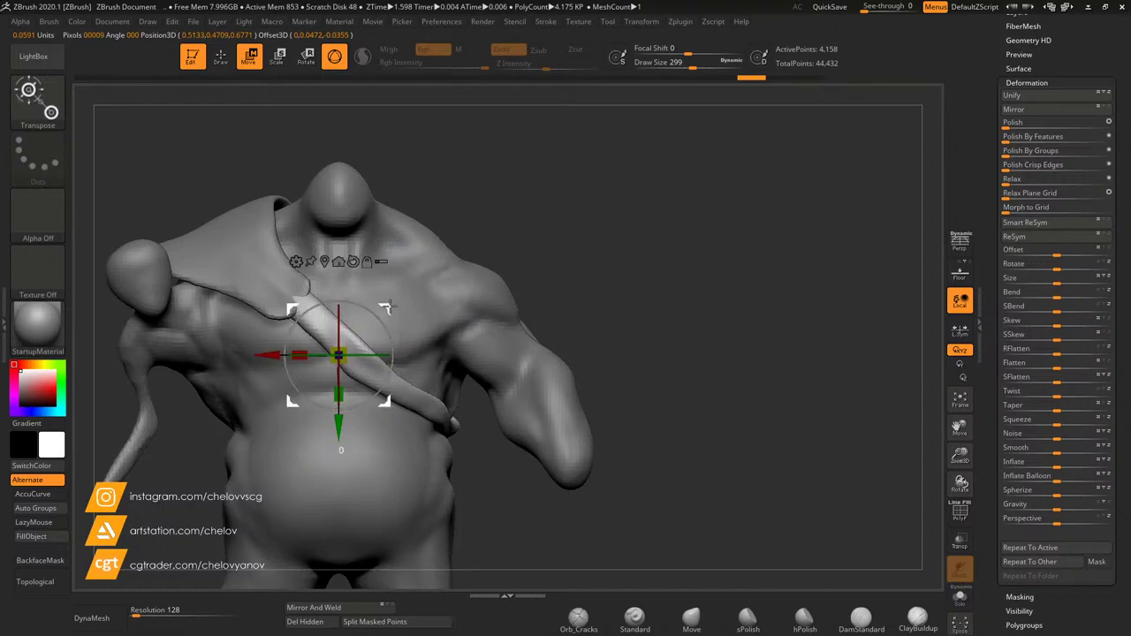
{"action": "left_click_drag", "start_coordinate": [390, 307], "coordinate": [398, 279], "text": "ctrl"}
{"action": "left_click_drag", "start_coordinate": [962, 457], "coordinate": [970, 491]}
{"action": "left_click_drag", "start_coordinate": [650, 401], "coordinate": [734, 390], "text": "alt"}
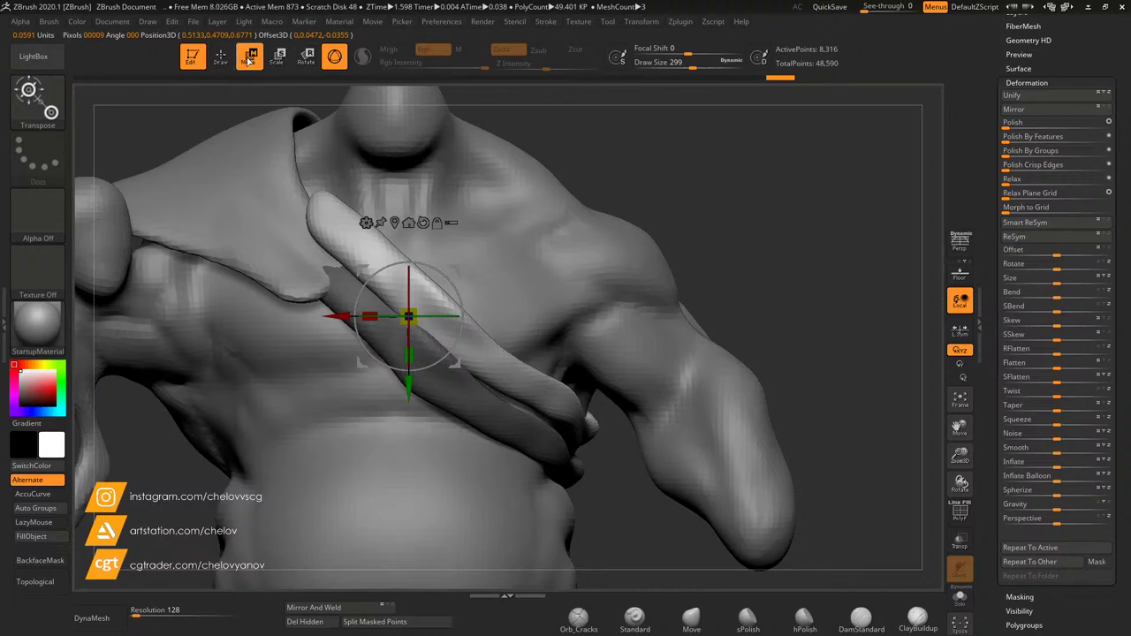
Step: Reposition the duplicated strap with the transpose line so it lies closer to the chest and the plate's front tip
{"action": "left_click", "coordinate": [337, 62]}
{"action": "mouse_move", "coordinate": [457, 332]}
{"action": "left_mouse_down"}
{"action": "mouse_move", "coordinate": [599, 160]}
{"action": "mouse_move", "coordinate": [536, 221]}
{"action": "left_mouse_up"}
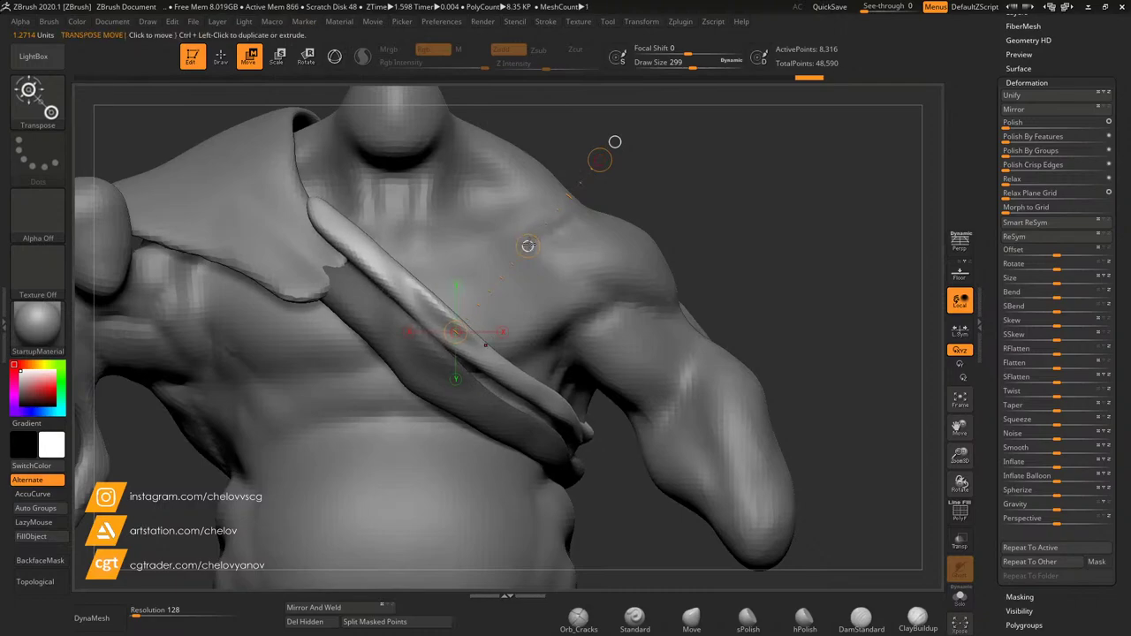
{"action": "left_click_drag", "start_coordinate": [528, 246], "coordinate": [492, 307]}
{"action": "mouse_move", "coordinate": [716, 324]}
{"action": "left_mouse_down"}
{"action": "mouse_move", "coordinate": [737, 328]}
{"action": "mouse_move", "coordinate": [748, 370]}
{"action": "left_mouse_up"}
Step: Enlarge the Move brush to draw size 517 and pull the lower strap out of the body along the ribs
{"action": "key", "text": "q"}
{"action": "left_click", "coordinate": [710, 64]}
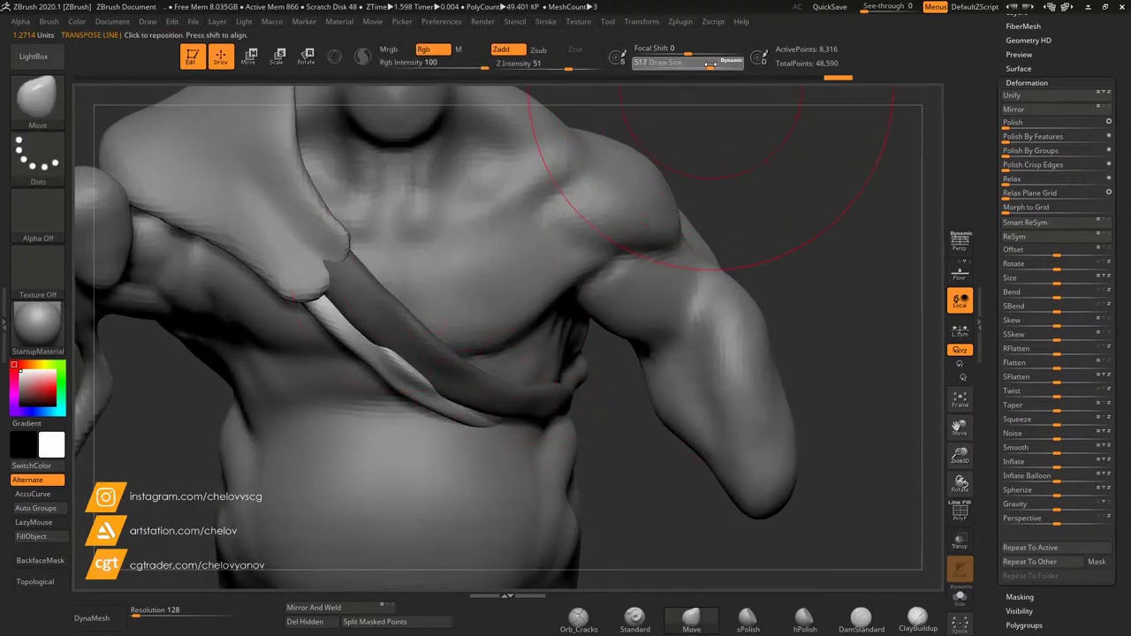
{"action": "mouse_move", "coordinate": [550, 414]}
{"action": "left_mouse_down"}
{"action": "mouse_move", "coordinate": [607, 441]}
{"action": "mouse_move", "coordinate": [504, 401]}
{"action": "left_mouse_up"}
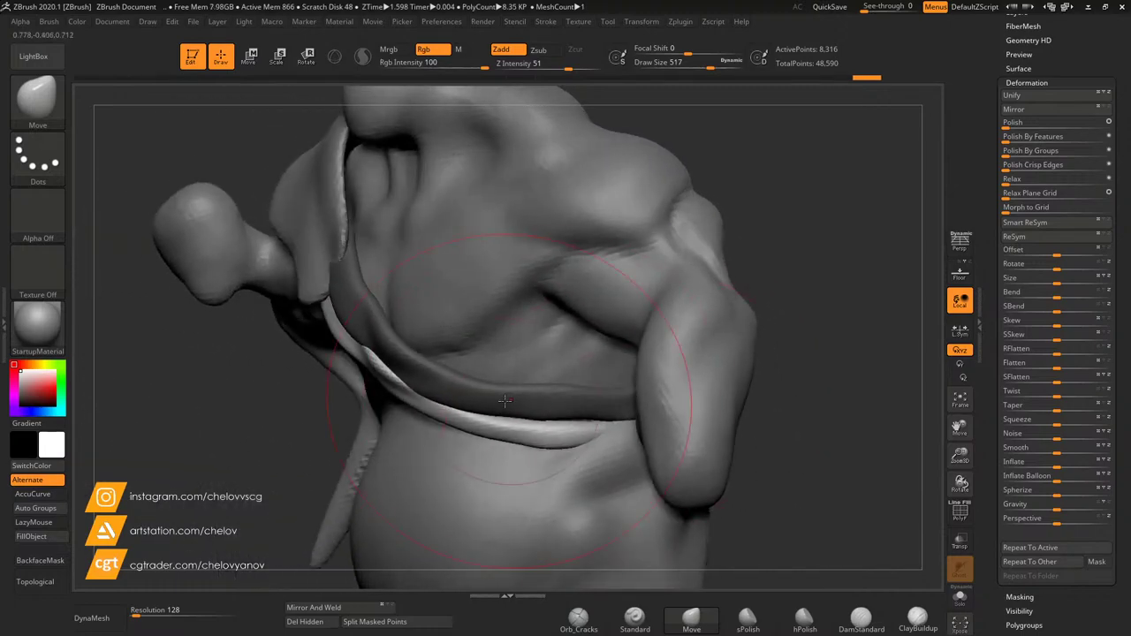
Step: Invert the mask and move the upper strap up and outward over the chest, fitting its front end to the plate
{"action": "left_click", "coordinate": [277, 430], "text": "ctrl"}
{"action": "left_click_drag", "start_coordinate": [194, 402], "coordinate": [294, 411]}
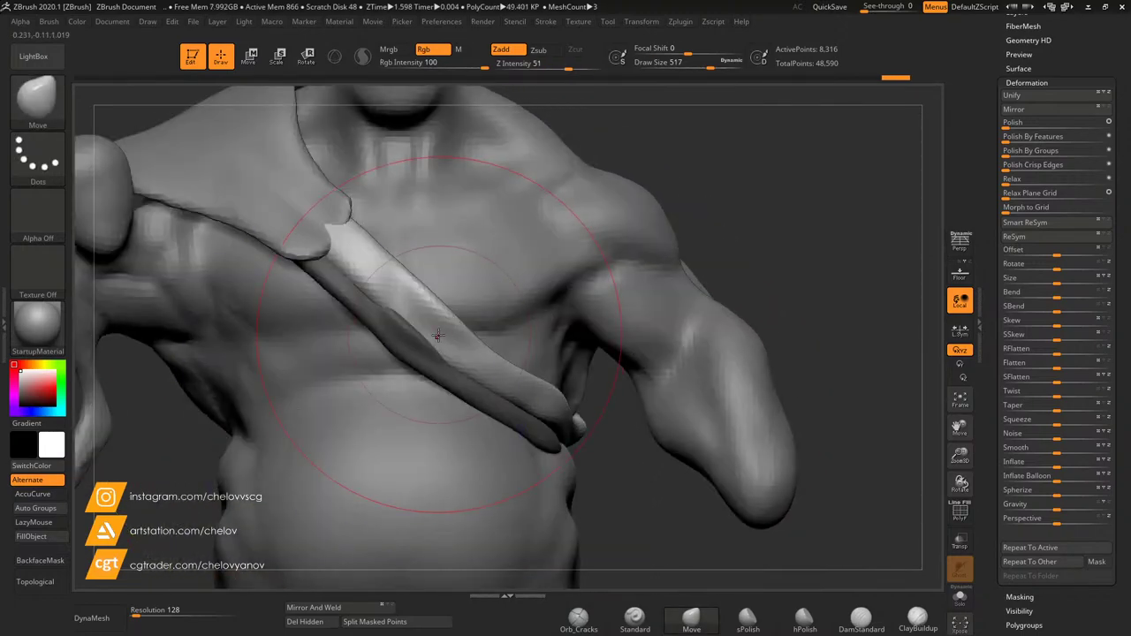
{"action": "left_click_drag", "start_coordinate": [438, 335], "coordinate": [459, 307]}
{"action": "left_click_drag", "start_coordinate": [536, 395], "coordinate": [584, 409]}
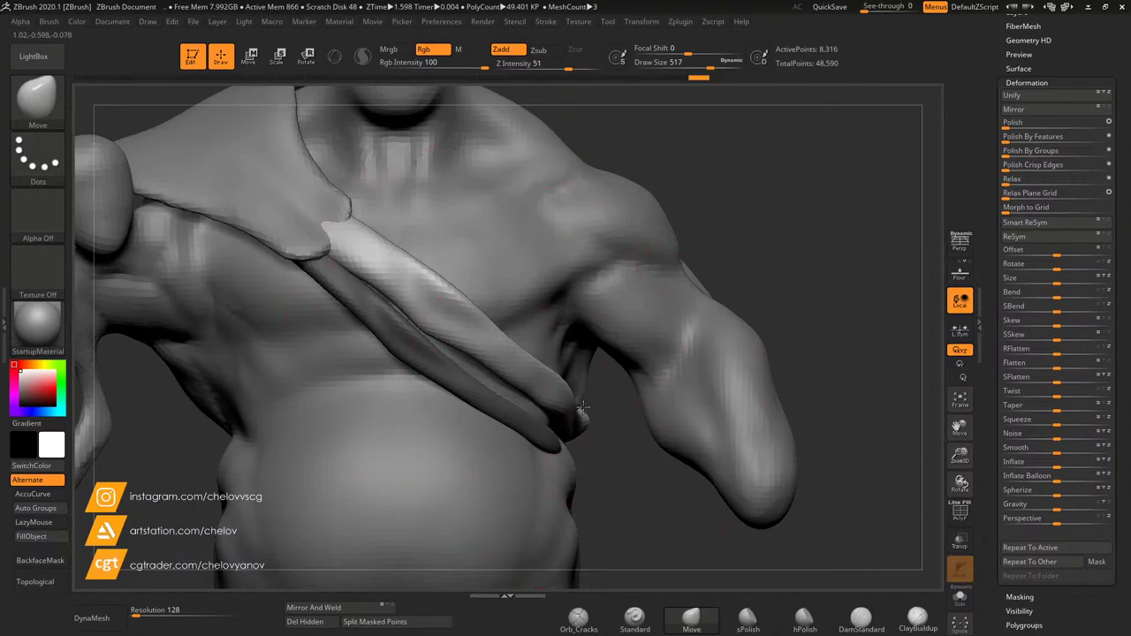
{"action": "mouse_move", "coordinate": [382, 266]}
{"action": "left_mouse_down"}
{"action": "mouse_move", "coordinate": [401, 262]}
{"action": "mouse_move", "coordinate": [398, 251]}
{"action": "left_mouse_up"}
{"action": "mouse_move", "coordinate": [835, 226]}
{"action": "left_mouse_down"}
{"action": "mouse_move", "coordinate": [702, 232]}
{"action": "mouse_move", "coordinate": [740, 231]}
{"action": "left_mouse_up"}
{"action": "left_click_drag", "start_coordinate": [335, 216], "coordinate": [354, 223]}
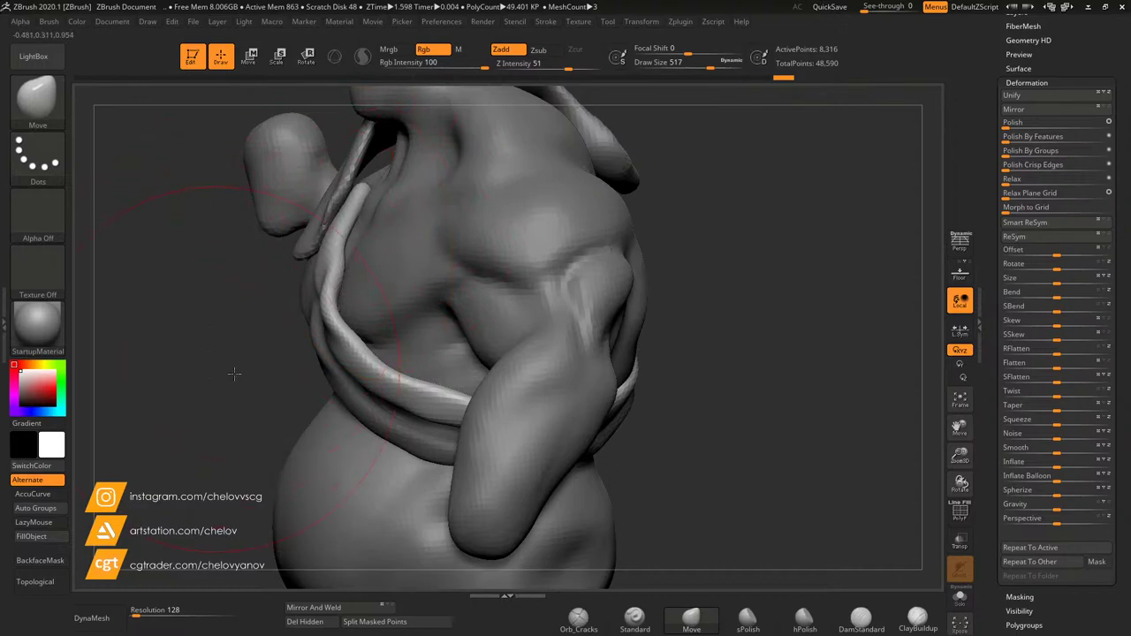
Step: Pull the upper strap away from the lower one across the back and even out its curve with the Move brush
{"action": "mouse_move", "coordinate": [234, 374]}
{"action": "left_mouse_down"}
{"action": "mouse_move", "coordinate": [766, 331]}
{"action": "mouse_move", "coordinate": [752, 306]}
{"action": "mouse_move", "coordinate": [679, 323]}
{"action": "mouse_move", "coordinate": [656, 336]}
{"action": "mouse_move", "coordinate": [665, 349]}
{"action": "mouse_move", "coordinate": [616, 295]}
{"action": "mouse_move", "coordinate": [535, 254]}
{"action": "left_mouse_up"}
{"action": "left_click_drag", "start_coordinate": [449, 374], "coordinate": [436, 367]}
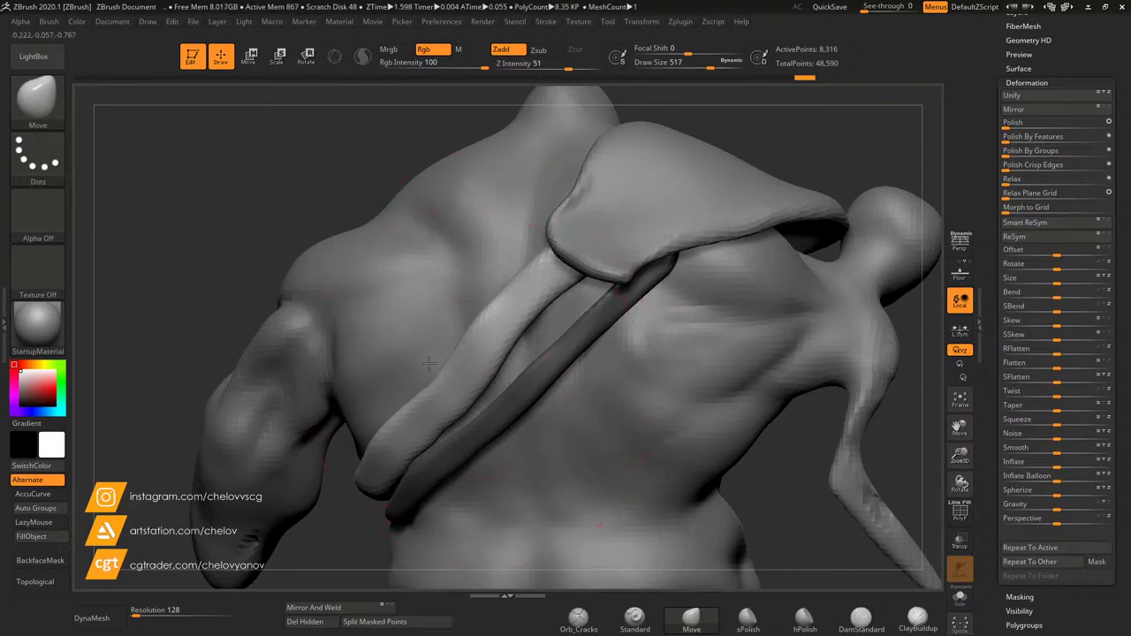
{"action": "left_click_drag", "start_coordinate": [424, 411], "coordinate": [411, 401]}
{"action": "left_click_drag", "start_coordinate": [497, 356], "coordinate": [487, 347]}
{"action": "left_click_drag", "start_coordinate": [469, 403], "coordinate": [455, 385]}
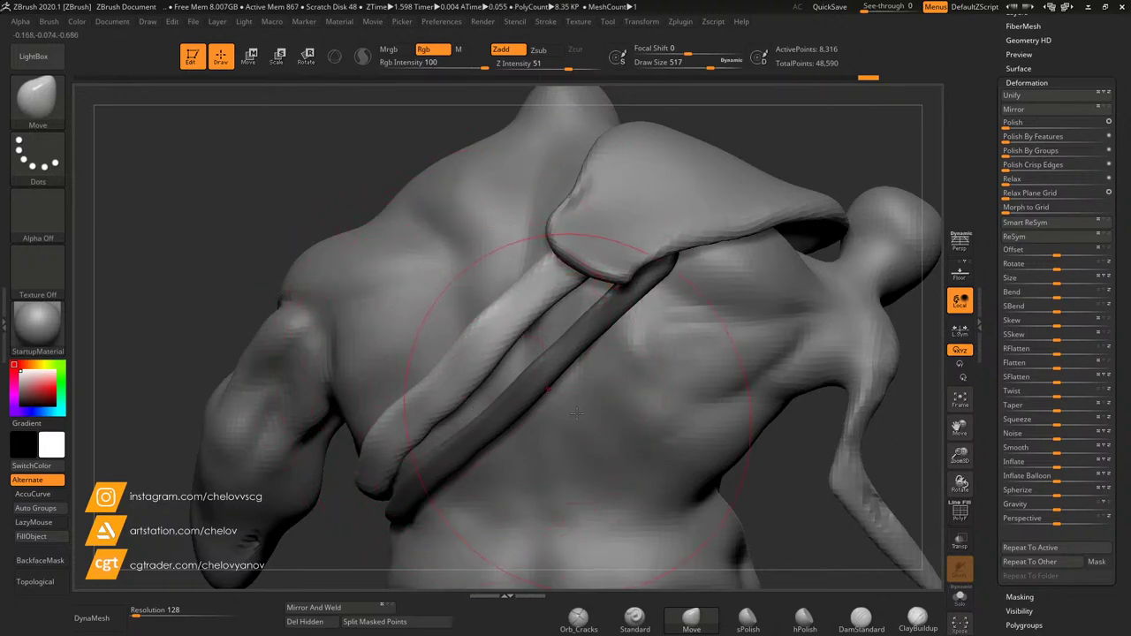
Step: Invert the mask and tuck the lower strap's upper end under the plate's rear edge
{"action": "left_click", "coordinate": [179, 203], "text": "ctrl"}
{"action": "left_click_drag", "start_coordinate": [682, 236], "coordinate": [691, 196]}
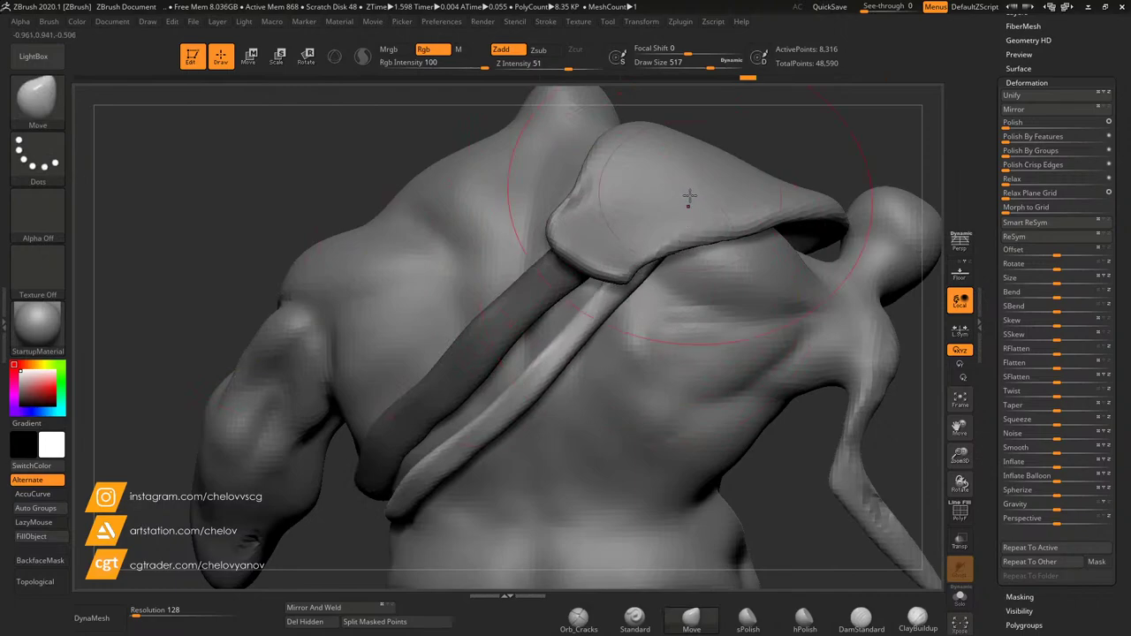
{"action": "left_click_drag", "start_coordinate": [806, 115], "coordinate": [843, 106]}
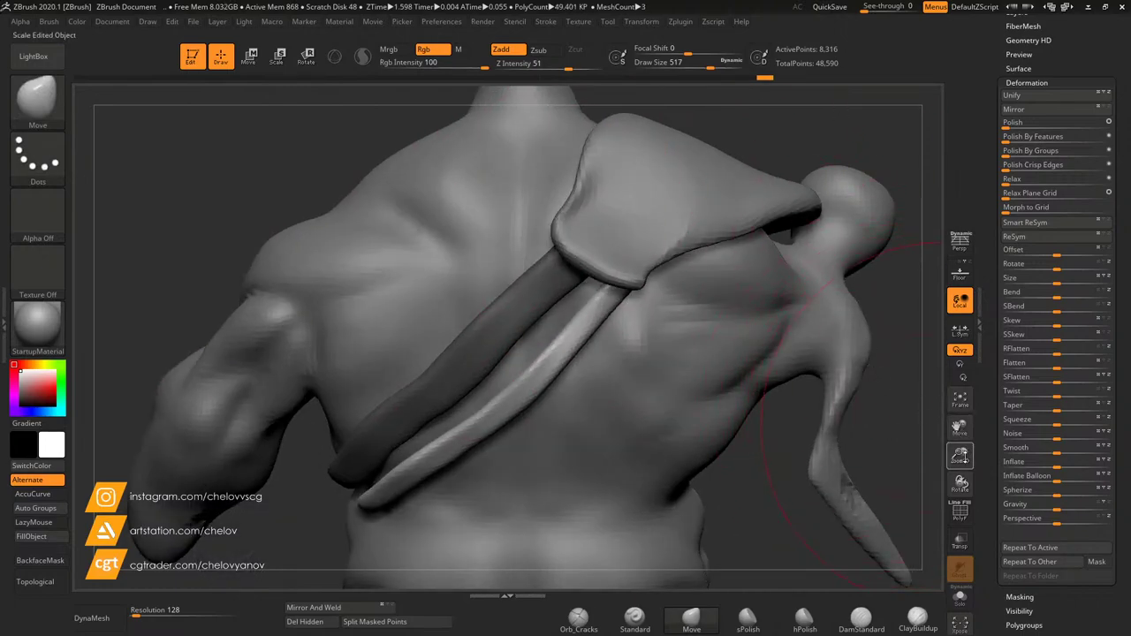
Step: Pull the lower strap's front end outward over the plate's front edge with the Move brush
{"action": "mouse_move", "coordinate": [848, 411]}
{"action": "left_mouse_down"}
{"action": "mouse_move", "coordinate": [871, 397]}
{"action": "mouse_move", "coordinate": [861, 349]}
{"action": "mouse_move", "coordinate": [833, 328]}
{"action": "mouse_move", "coordinate": [873, 342]}
{"action": "mouse_move", "coordinate": [807, 297]}
{"action": "left_mouse_up"}
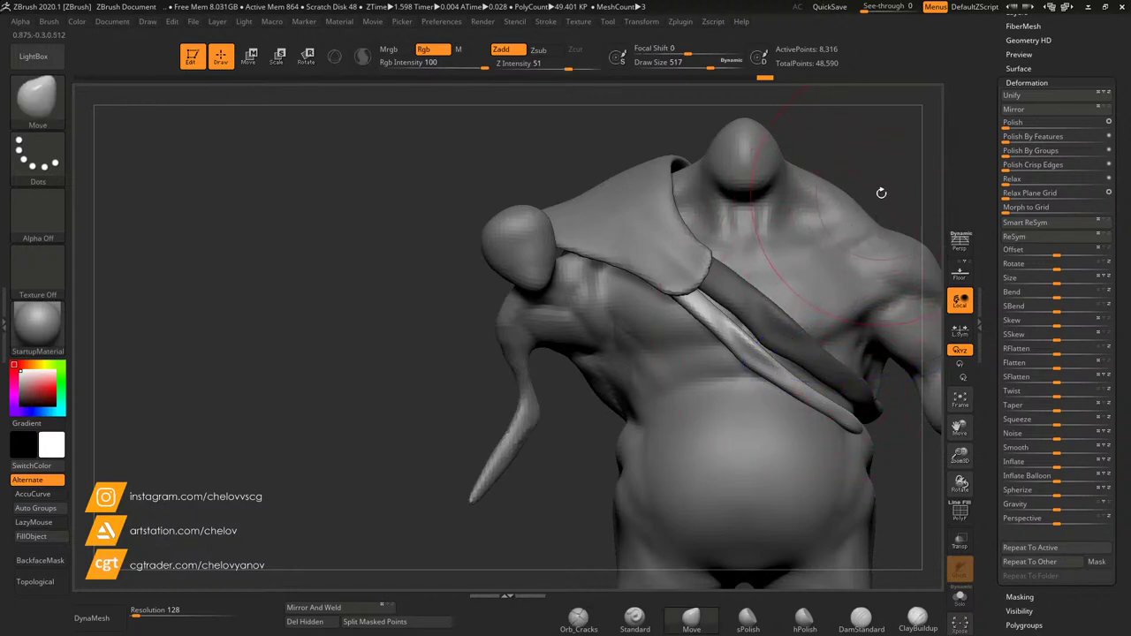
{"action": "mouse_move", "coordinate": [882, 193]}
{"action": "left_mouse_down"}
{"action": "mouse_move", "coordinate": [856, 168]}
{"action": "mouse_move", "coordinate": [776, 190]}
{"action": "left_mouse_up"}
{"action": "mouse_move", "coordinate": [466, 306]}
{"action": "left_mouse_down"}
{"action": "mouse_move", "coordinate": [445, 284]}
{"action": "mouse_move", "coordinate": [459, 257]}
{"action": "mouse_move", "coordinate": [449, 250]}
{"action": "mouse_move", "coordinate": [458, 256]}
{"action": "left_mouse_up"}
{"action": "left_click_drag", "start_coordinate": [346, 358], "coordinate": [405, 365]}
{"action": "left_click_drag", "start_coordinate": [692, 240], "coordinate": [755, 156]}
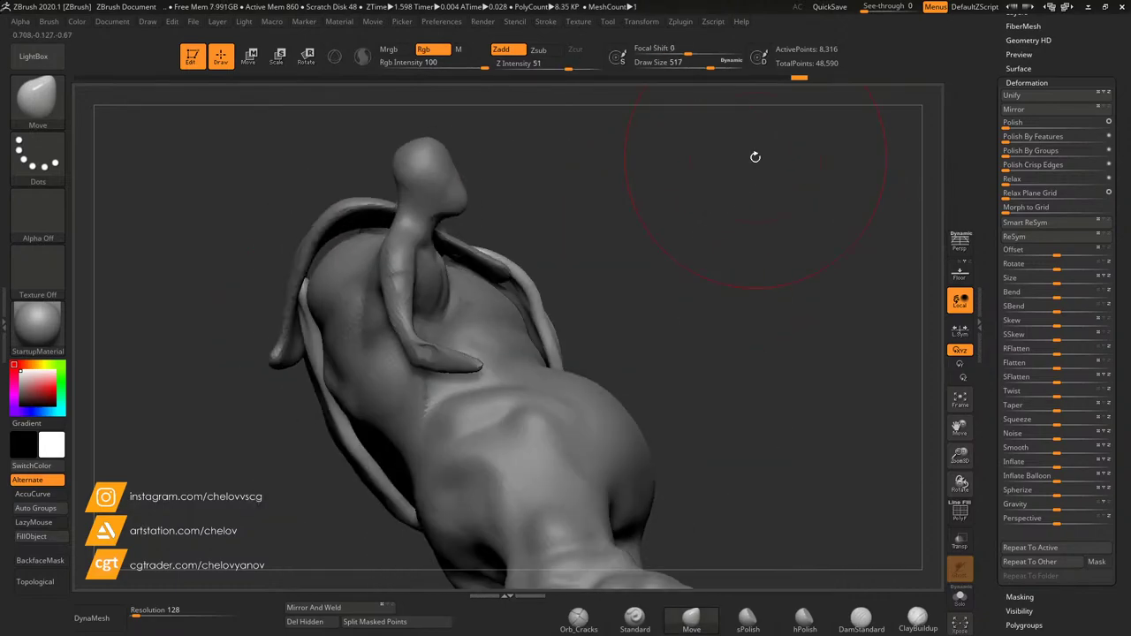
{"action": "left_click_drag", "start_coordinate": [513, 248], "coordinate": [500, 275]}
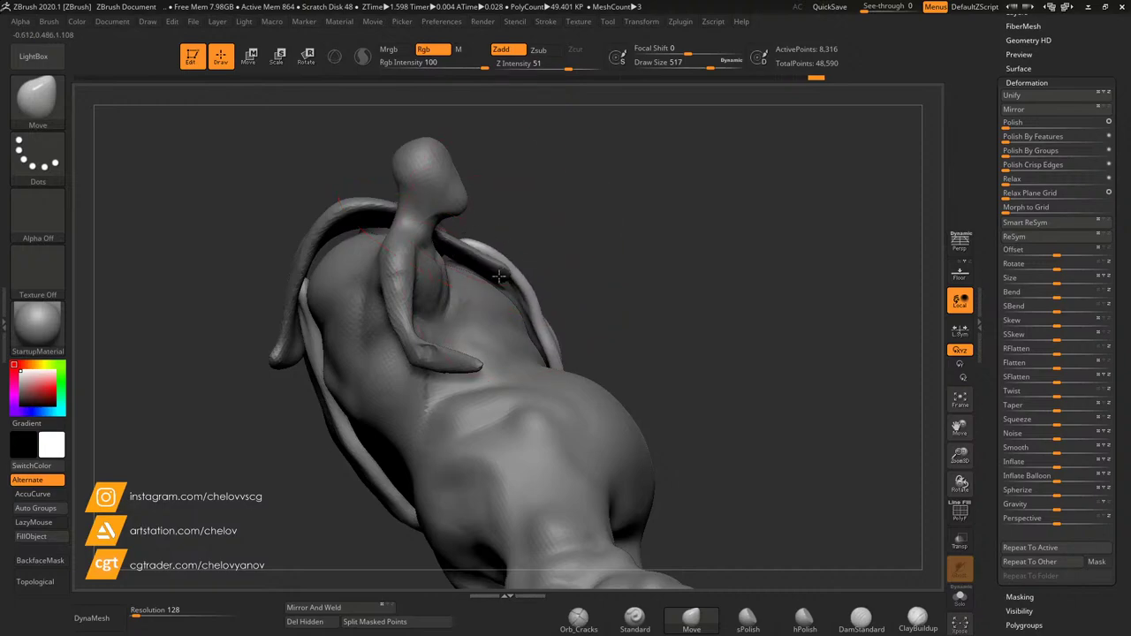
Step: Lift the lower strap's side bend beneath the arm closer to the upper strap
{"action": "left_click_drag", "start_coordinate": [620, 268], "coordinate": [555, 359]}
{"action": "left_click_drag", "start_coordinate": [793, 205], "coordinate": [830, 231]}
{"action": "left_click_drag", "start_coordinate": [753, 379], "coordinate": [787, 377]}
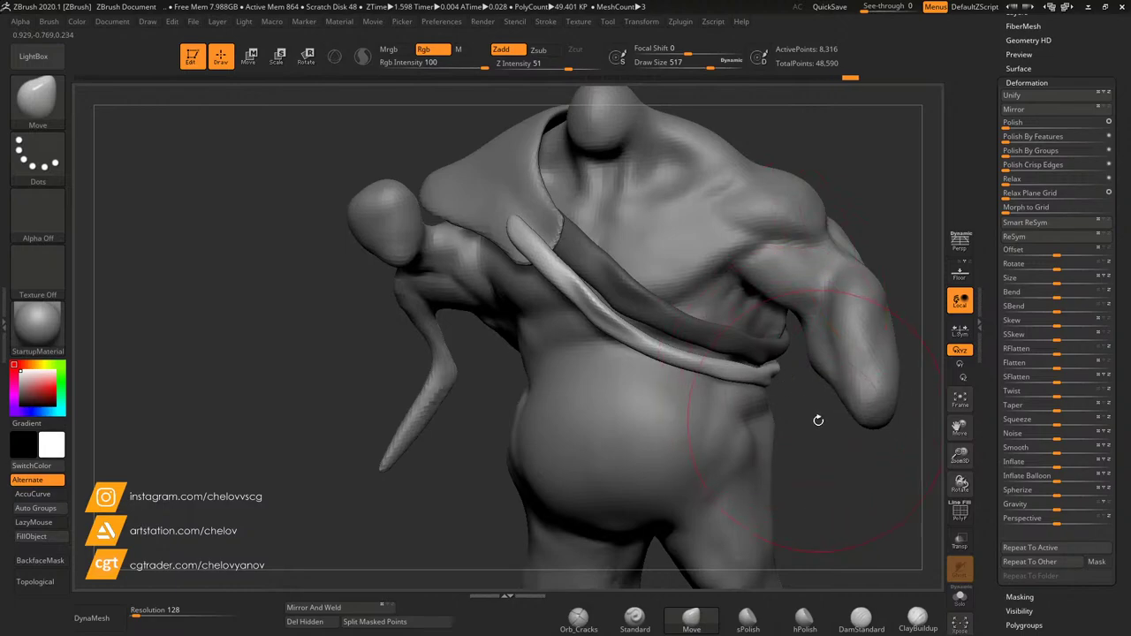
{"action": "mouse_move", "coordinate": [819, 421]}
{"action": "left_mouse_down"}
{"action": "mouse_move", "coordinate": [725, 416]}
{"action": "mouse_move", "coordinate": [815, 432]}
{"action": "left_mouse_up"}
{"action": "left_click_drag", "start_coordinate": [785, 349], "coordinate": [797, 315]}
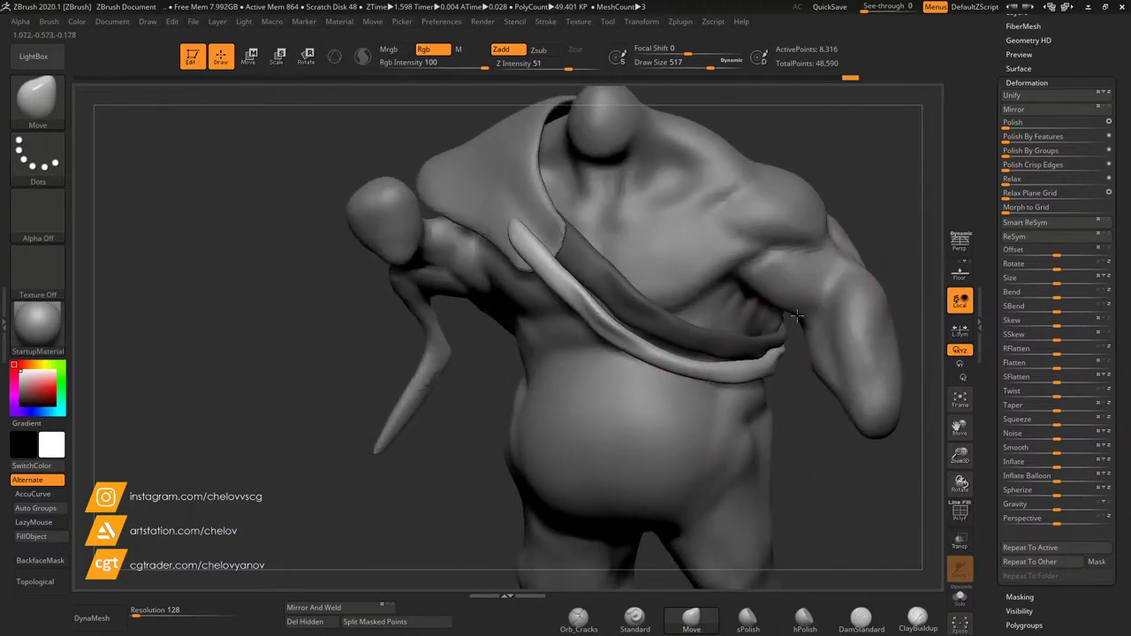
Step: Invert the mask and reshape the upper strap at the side, reducing the Move brush to draw size 262 for its back stretch
{"action": "mouse_move", "coordinate": [804, 409]}
{"action": "left_mouse_down"}
{"action": "mouse_move", "coordinate": [773, 316]}
{"action": "mouse_move", "coordinate": [787, 323]}
{"action": "left_mouse_up"}
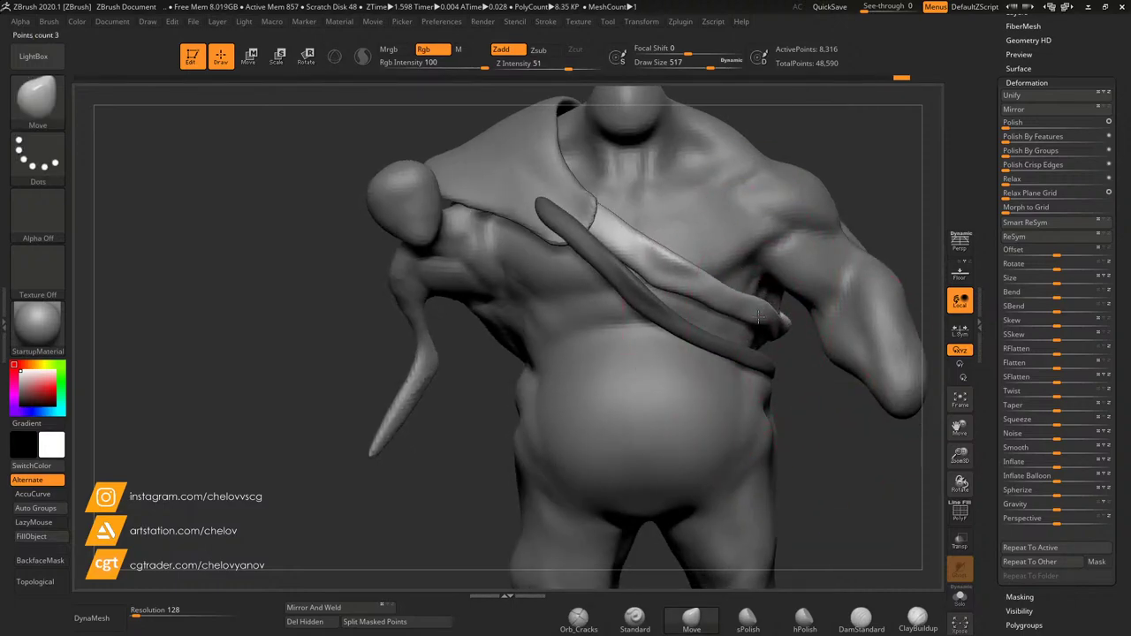
{"action": "mouse_move", "coordinate": [826, 388]}
{"action": "left_mouse_down"}
{"action": "mouse_move", "coordinate": [803, 386]}
{"action": "mouse_move", "coordinate": [755, 311]}
{"action": "mouse_move", "coordinate": [757, 352]}
{"action": "left_mouse_up"}
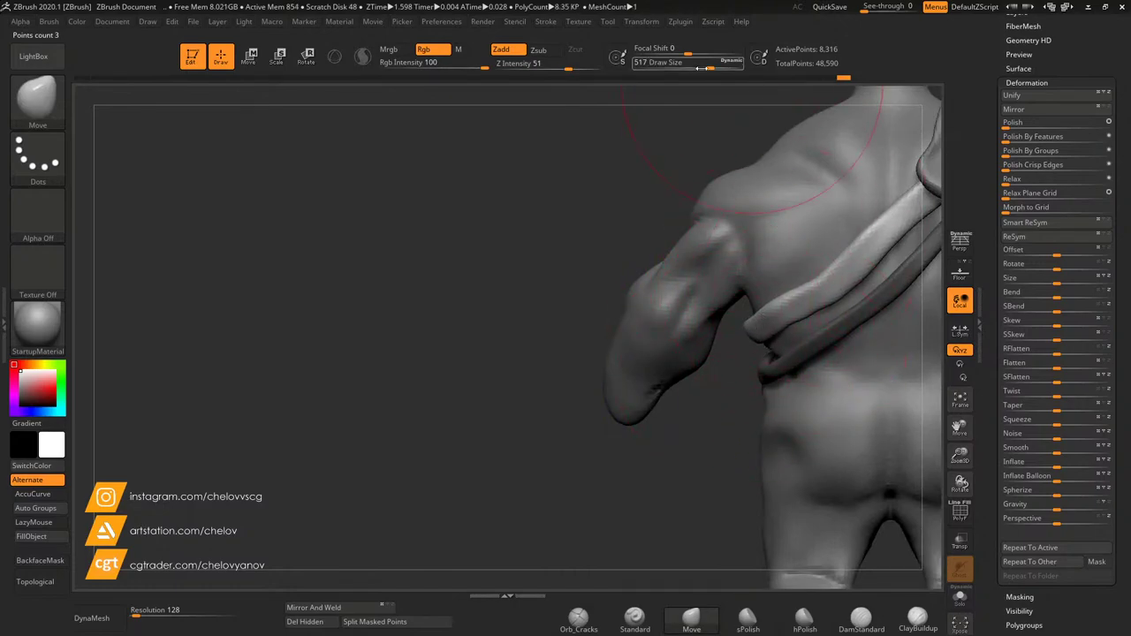
{"action": "left_click", "coordinate": [690, 67]}
{"action": "left_click_drag", "start_coordinate": [825, 281], "coordinate": [817, 263]}
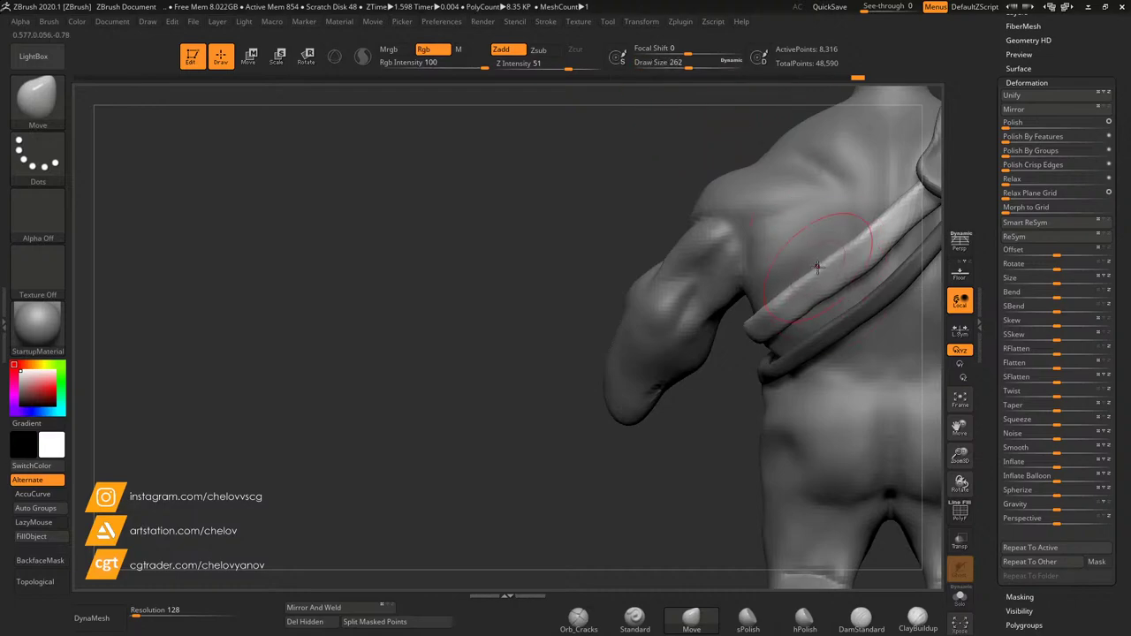
{"action": "mouse_move", "coordinate": [553, 263]}
{"action": "left_mouse_down"}
{"action": "mouse_move", "coordinate": [742, 291]}
{"action": "mouse_move", "coordinate": [805, 327]}
{"action": "left_mouse_up"}
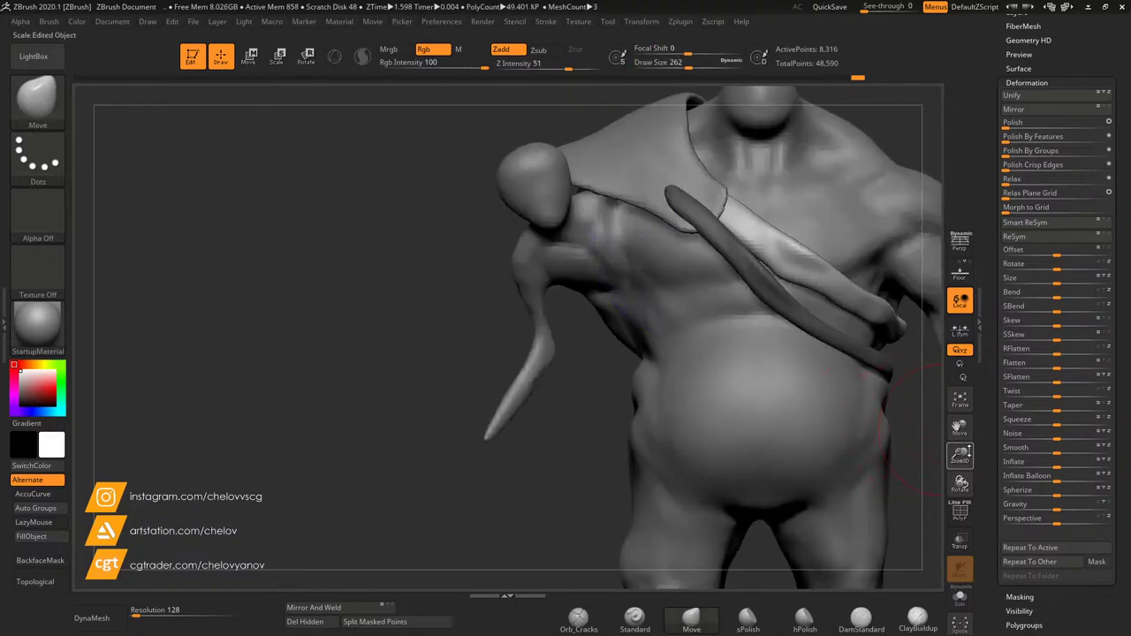
Step: Invert the mask and refine the lower strap's curve across the chest and around the side with the Move brush
{"action": "left_click_drag", "start_coordinate": [882, 433], "coordinate": [919, 455]}
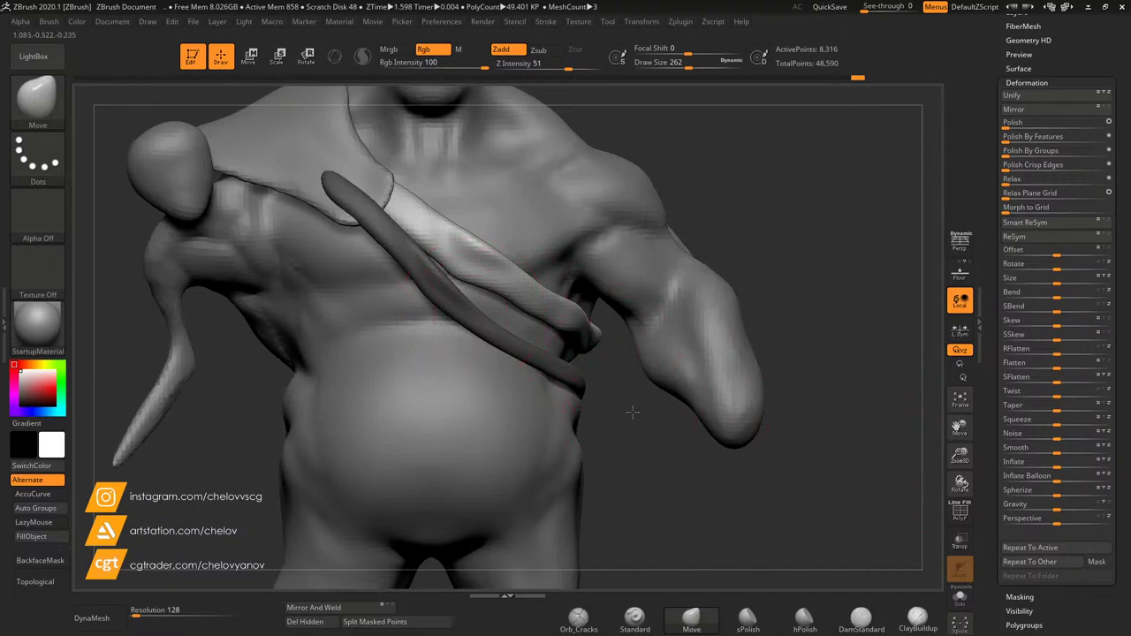
{"action": "left_click_drag", "start_coordinate": [633, 411], "coordinate": [654, 418]}
{"action": "left_click", "coordinate": [564, 377], "text": "alt"}
{"action": "left_click_drag", "start_coordinate": [410, 240], "coordinate": [394, 248]}
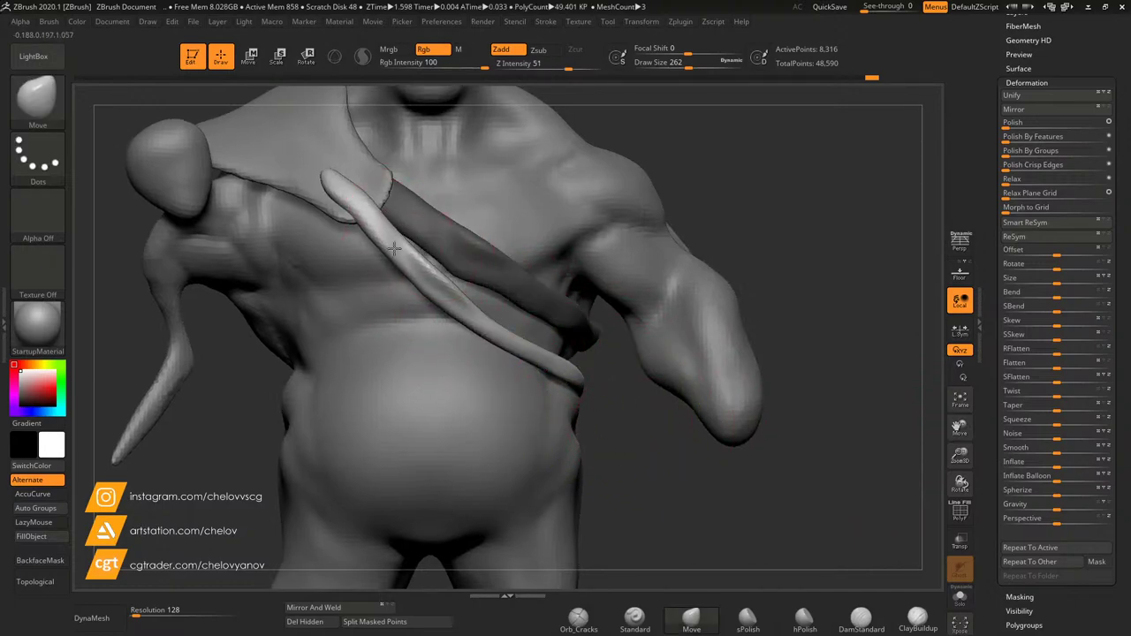
{"action": "left_click_drag", "start_coordinate": [652, 426], "coordinate": [626, 447]}
{"action": "left_click_drag", "start_coordinate": [645, 355], "coordinate": [635, 350]}
{"action": "mouse_move", "coordinate": [695, 442]}
{"action": "left_mouse_down"}
{"action": "mouse_move", "coordinate": [679, 389]}
{"action": "mouse_move", "coordinate": [583, 389]}
{"action": "left_mouse_up"}
{"action": "left_click_drag", "start_coordinate": [718, 350], "coordinate": [710, 343]}
{"action": "left_click_drag", "start_coordinate": [859, 322], "coordinate": [789, 305]}
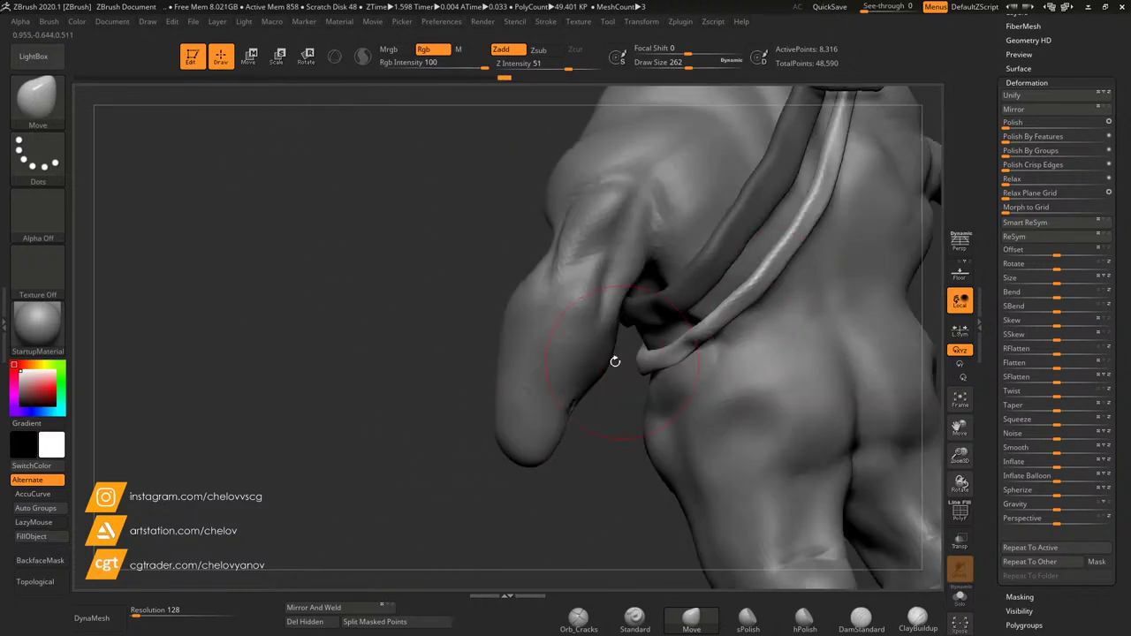
{"action": "left_click_drag", "start_coordinate": [616, 361], "coordinate": [538, 354]}
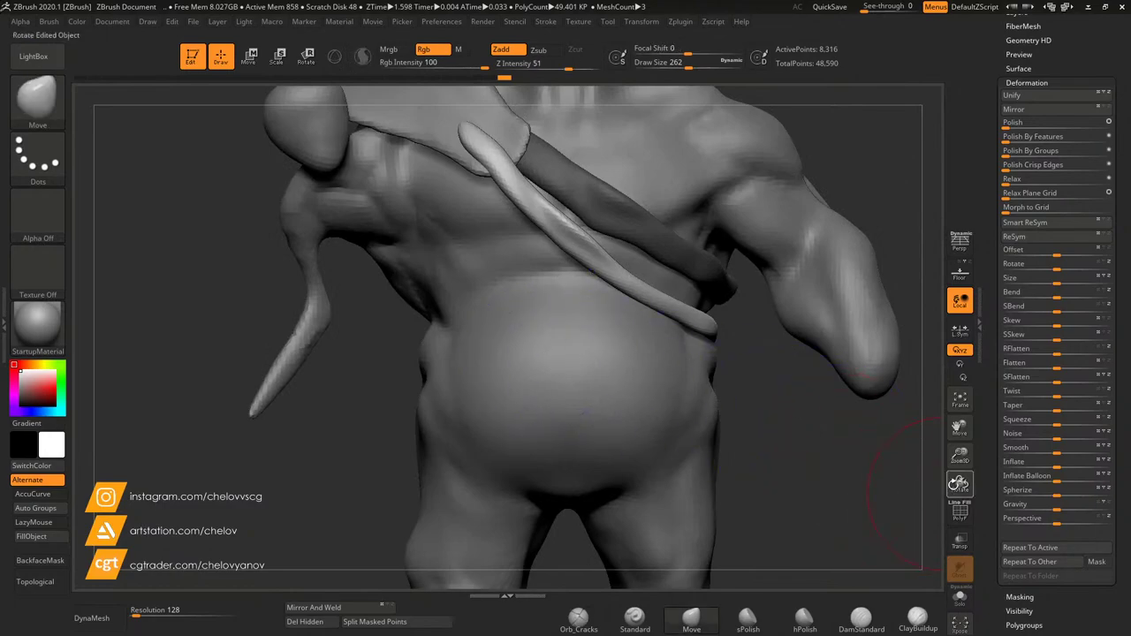
Step: Make the body the active subtool and isolate it in Solo mode
{"action": "key", "text": "f"}
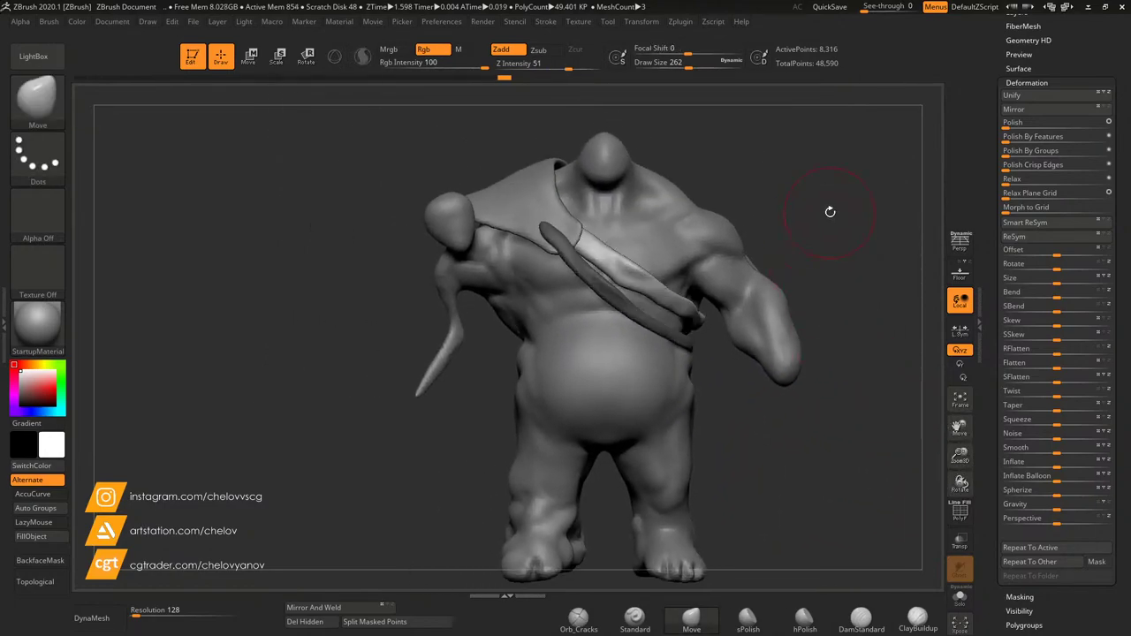
{"action": "right_click_drag", "start_coordinate": [830, 212], "coordinate": [842, 225]}
{"action": "left_click_drag", "start_coordinate": [961, 456], "coordinate": [976, 506]}
{"action": "left_click_drag", "start_coordinate": [961, 430], "coordinate": [972, 505]}
{"action": "left_click", "coordinate": [633, 227], "text": "alt"}
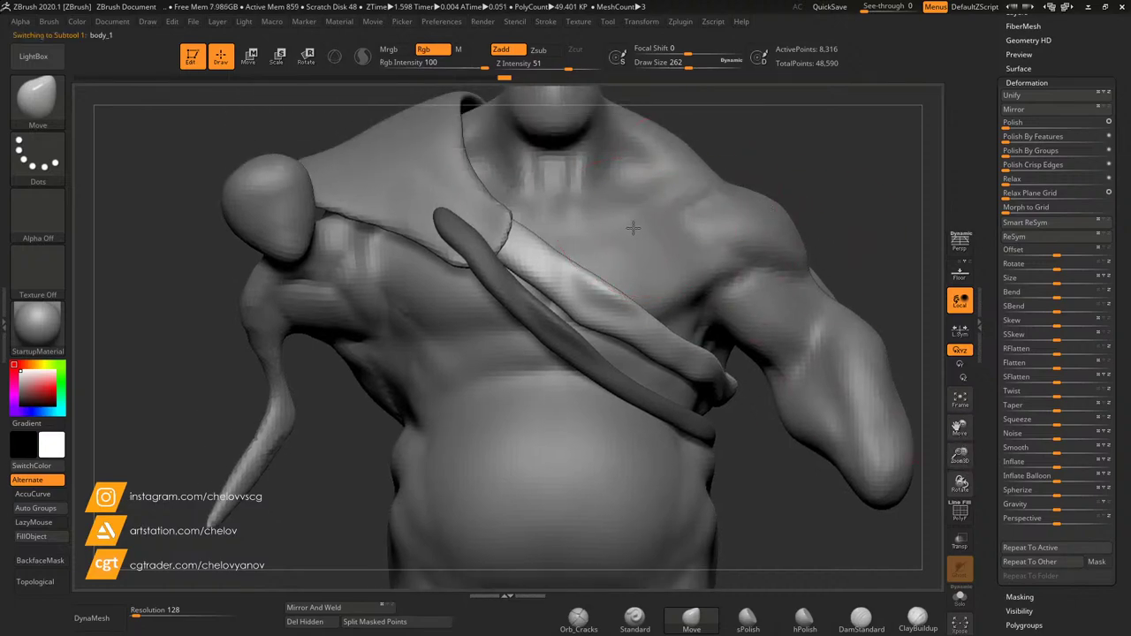
{"action": "left_click_drag", "start_coordinate": [866, 182], "coordinate": [859, 192]}
{"action": "scroll", "coordinate": [893, 442], "scroll_direction": "up", "scroll_amount": 4}
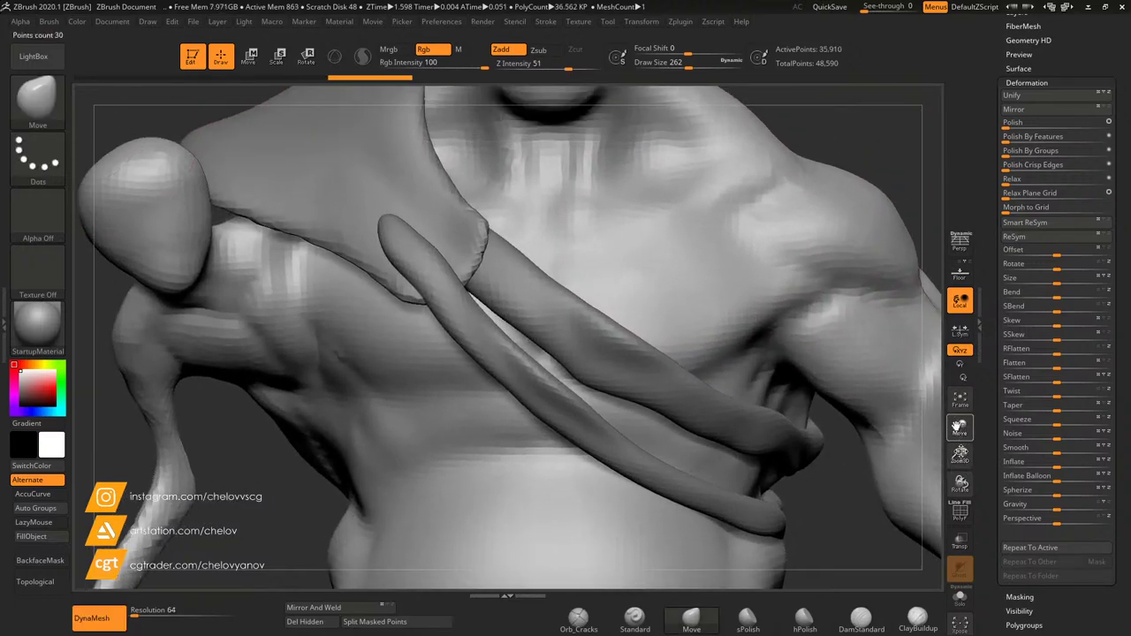
{"action": "left_click", "coordinate": [960, 599]}
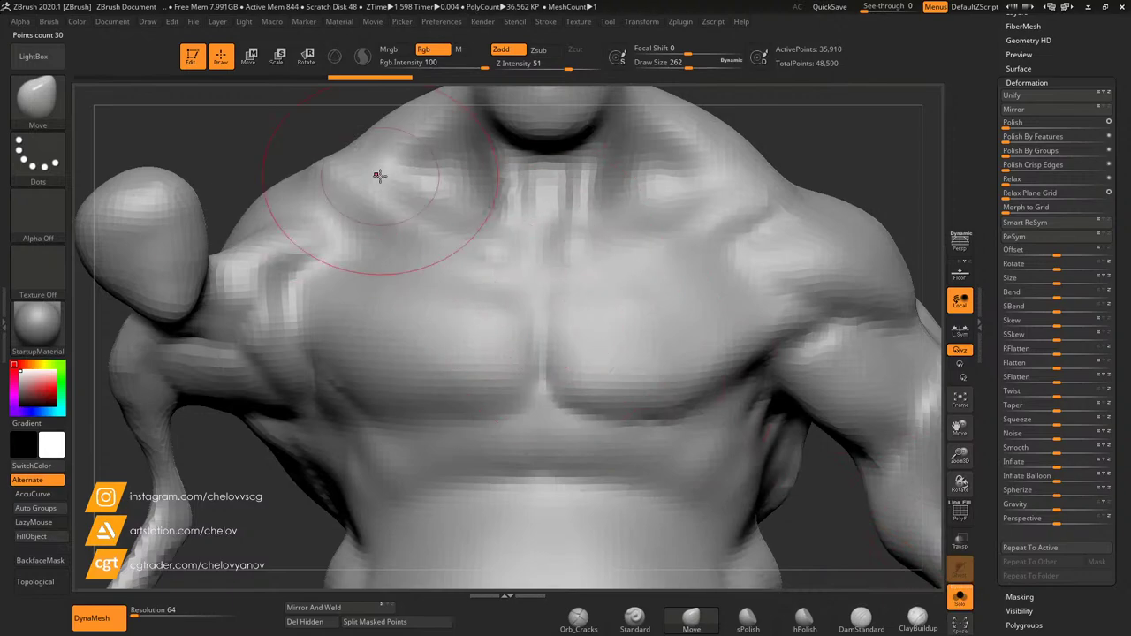
Step: Reduce the draw size to 124 and paint a rounded MaskPen patch on the middle of the chest, trimming its lower edge
{"action": "left_click_drag", "start_coordinate": [693, 63], "coordinate": [676, 67]}
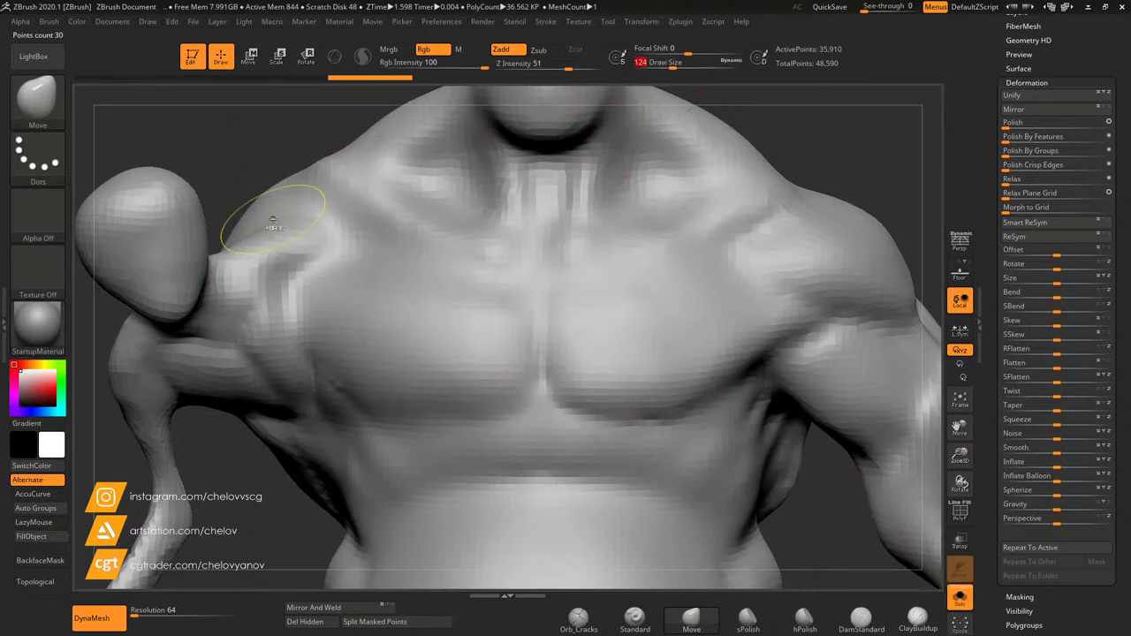
{"action": "left_click", "coordinate": [38, 98], "text": "ctrl"}
{"action": "left_click", "coordinate": [164, 113]}
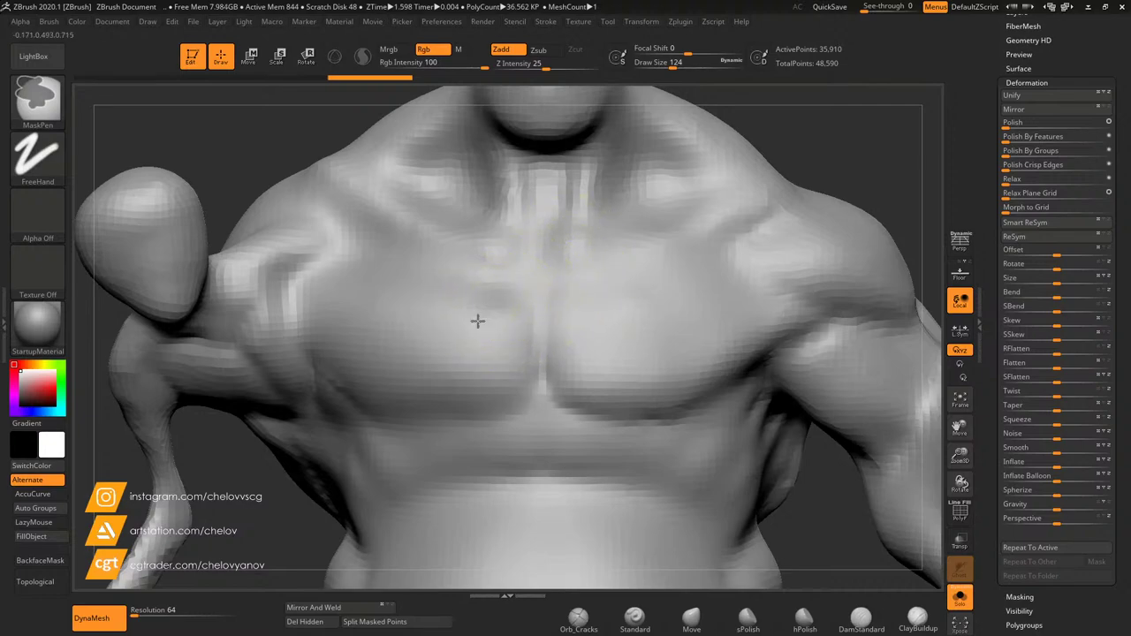
{"action": "mouse_move", "coordinate": [477, 321]}
{"action": "left_mouse_down", "text": "ctrl"}
{"action": "mouse_move", "coordinate": [495, 296]}
{"action": "mouse_move", "coordinate": [464, 371]}
{"action": "mouse_move", "coordinate": [566, 371]}
{"action": "mouse_move", "coordinate": [522, 265]}
{"action": "mouse_move", "coordinate": [455, 301]}
{"action": "mouse_move", "coordinate": [471, 328]}
{"action": "mouse_move", "coordinate": [576, 358]}
{"action": "mouse_move", "coordinate": [607, 276]}
{"action": "left_mouse_up", "text": "ctrl"}
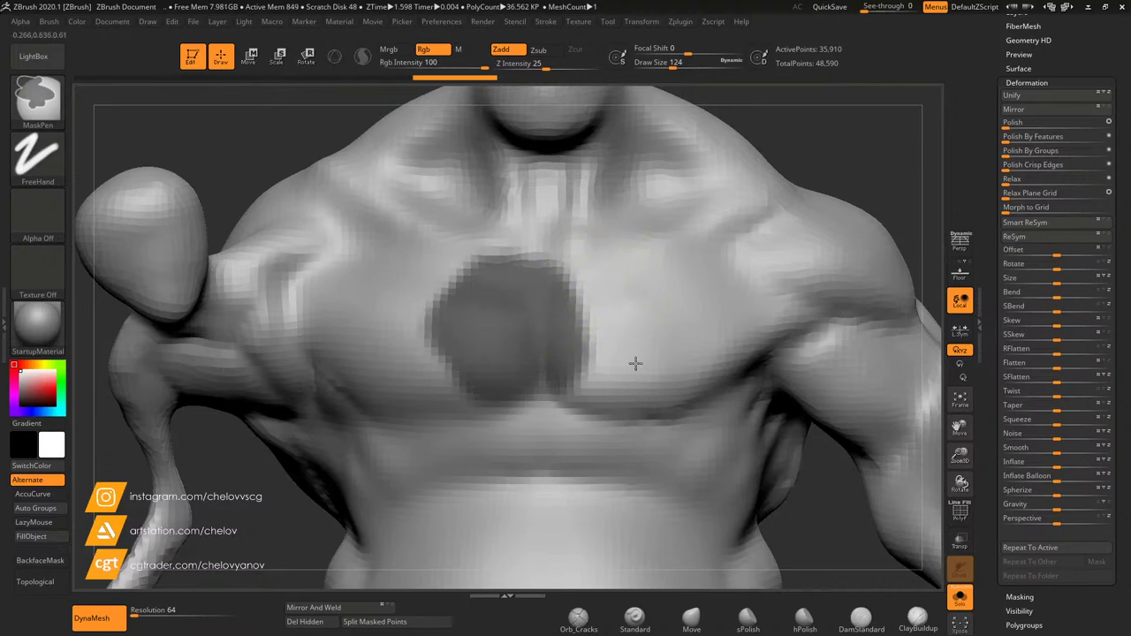
{"action": "left_click_drag", "start_coordinate": [536, 412], "coordinate": [548, 421], "text": "ctrl+alt"}
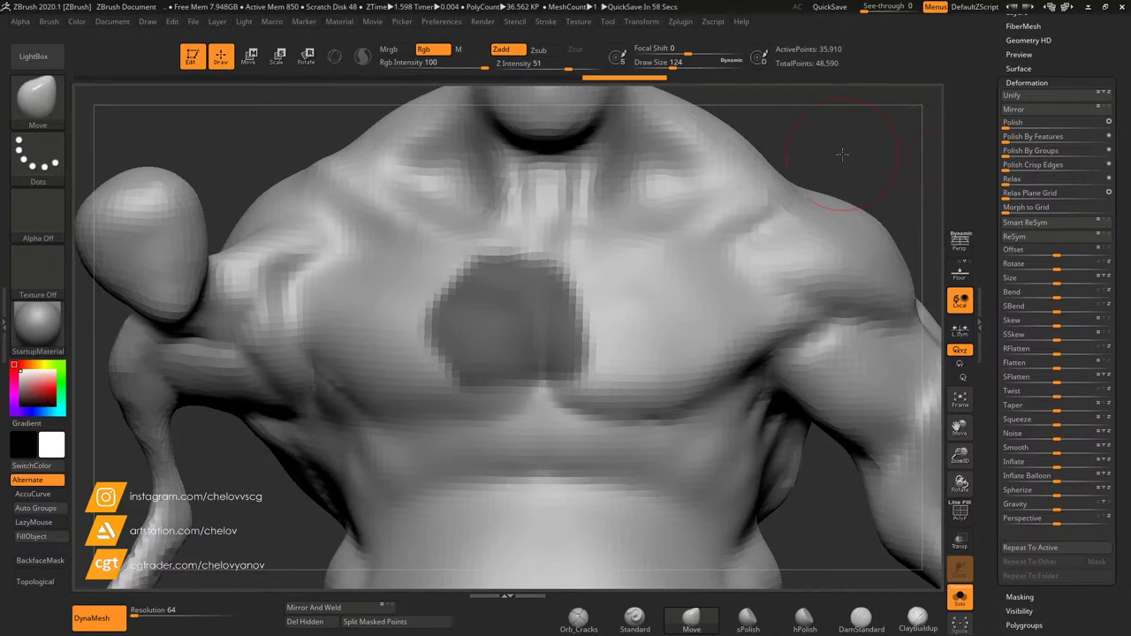
Step: Extract the masked chest patch at thickness 0.02, accept it as a new subtool and isolate it
{"action": "scroll", "coordinate": [1006, 141], "scroll_direction": "up", "scroll_amount": 10}
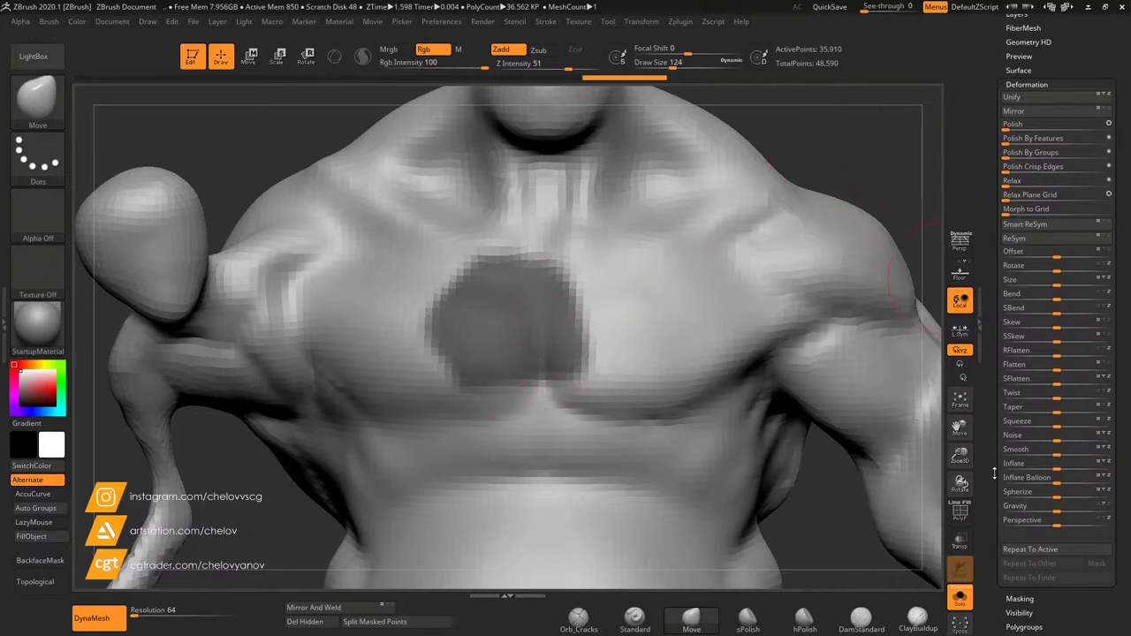
{"action": "scroll", "coordinate": [1006, 142], "scroll_direction": "down", "scroll_amount": 5}
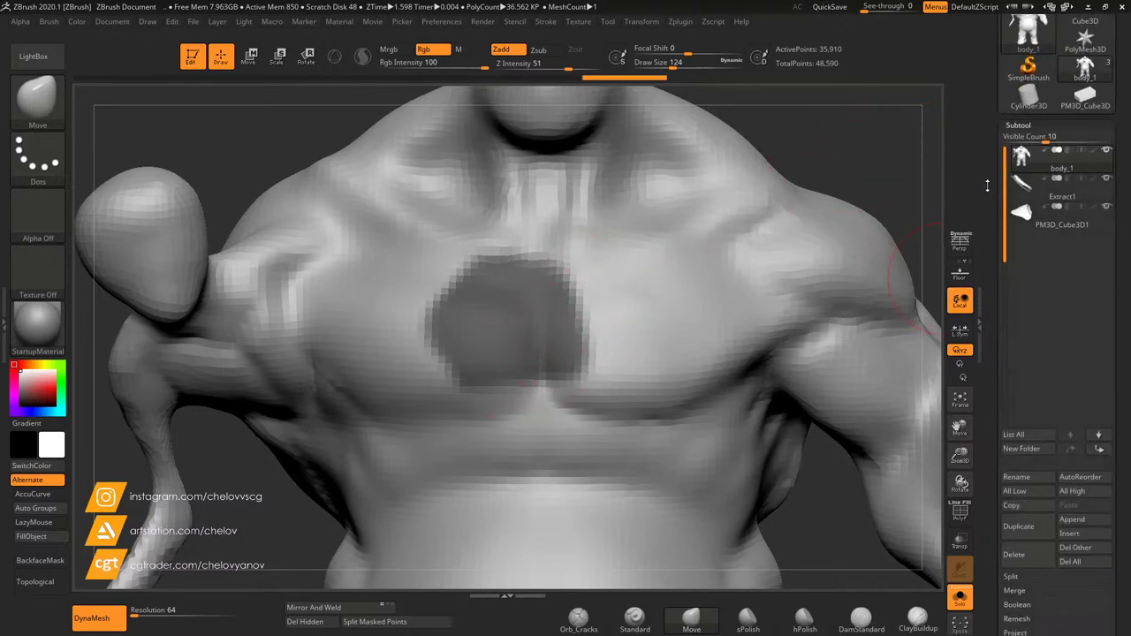
{"action": "left_click", "coordinate": [1030, 530]}
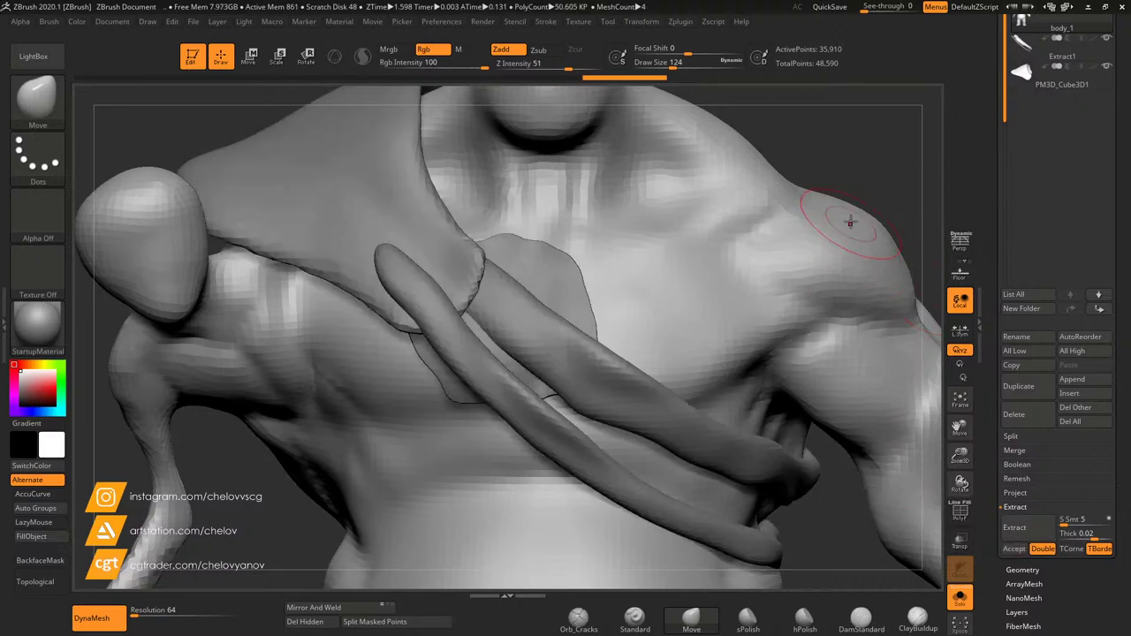
{"action": "left_click", "coordinate": [1015, 549]}
{"action": "left_click", "coordinate": [960, 598]}
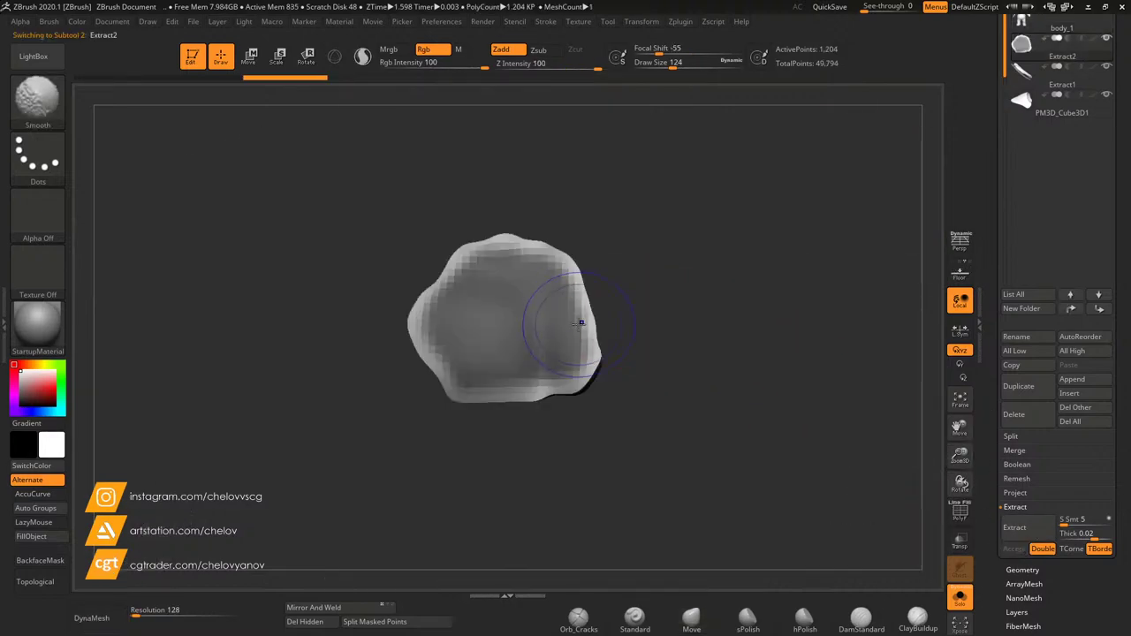
{"action": "mouse_move", "coordinate": [581, 321]}
{"action": "left_mouse_down", "text": "shift"}
{"action": "mouse_move", "coordinate": [397, 404]}
{"action": "mouse_move", "coordinate": [466, 298]}
{"action": "left_mouse_up", "text": "shift"}
{"action": "key", "text": "ctrl+z"}
{"action": "key", "text": "ctrl+z"}
Step: Clear the mask on the extracted chest plate and show all the subtools again
{"action": "mouse_move", "coordinate": [746, 245]}
{"action": "left_mouse_down"}
{"action": "mouse_move", "coordinate": [763, 250]}
{"action": "mouse_move", "coordinate": [718, 267]}
{"action": "mouse_move", "coordinate": [764, 267]}
{"action": "left_mouse_up"}
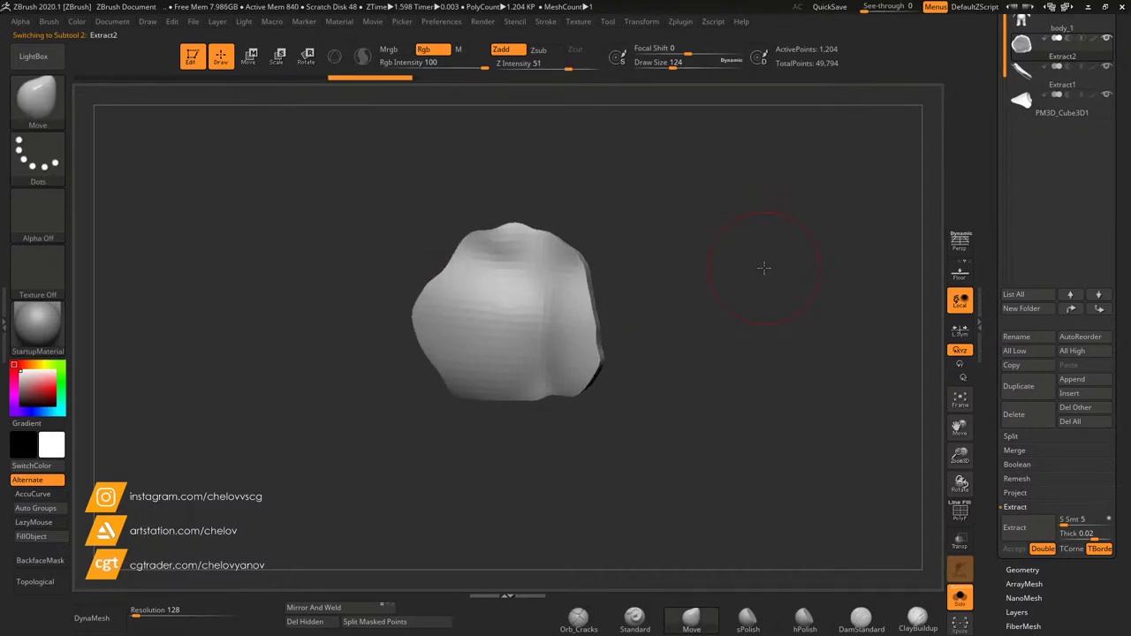
{"action": "left_click", "coordinate": [766, 286], "text": "ctrl"}
{"action": "left_click", "coordinate": [766, 285], "text": "ctrl"}
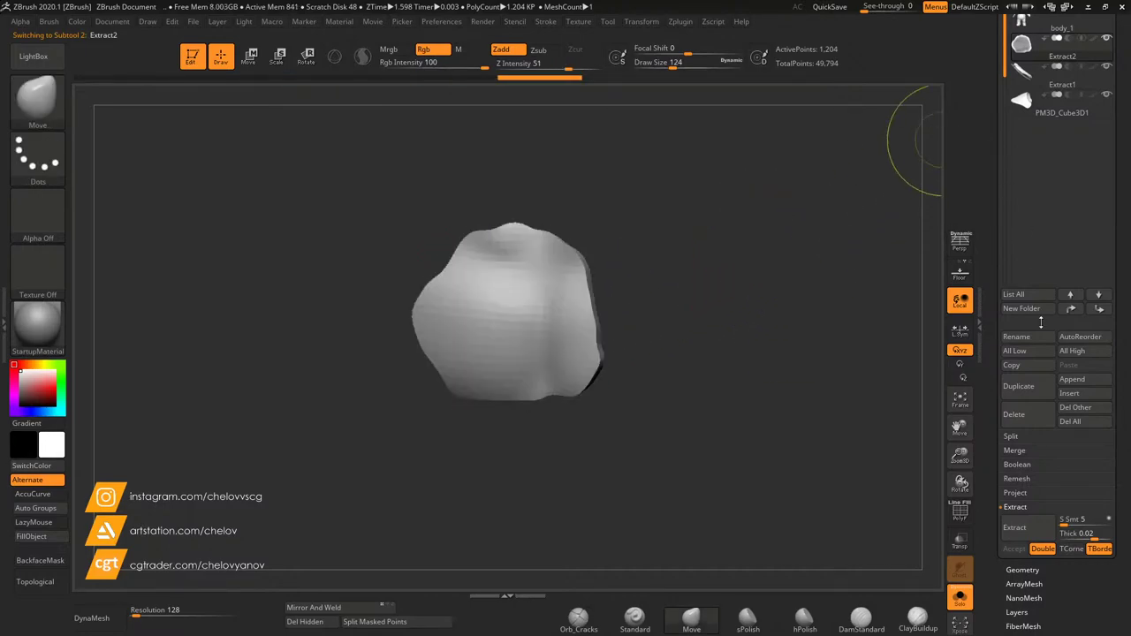
{"action": "left_click", "coordinate": [964, 598]}
Step: Move the extracted chest plate forward off the body with Transpose Move so it sits in front of the straps
{"action": "left_click_drag", "start_coordinate": [881, 135], "coordinate": [424, 93]}
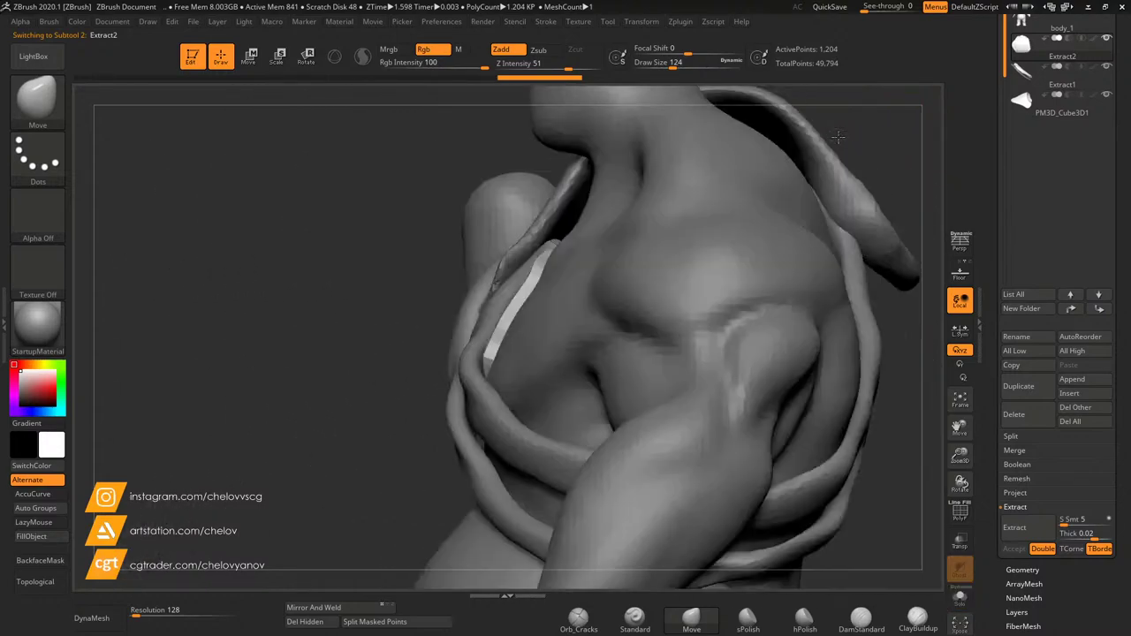
{"action": "left_click", "coordinate": [250, 56]}
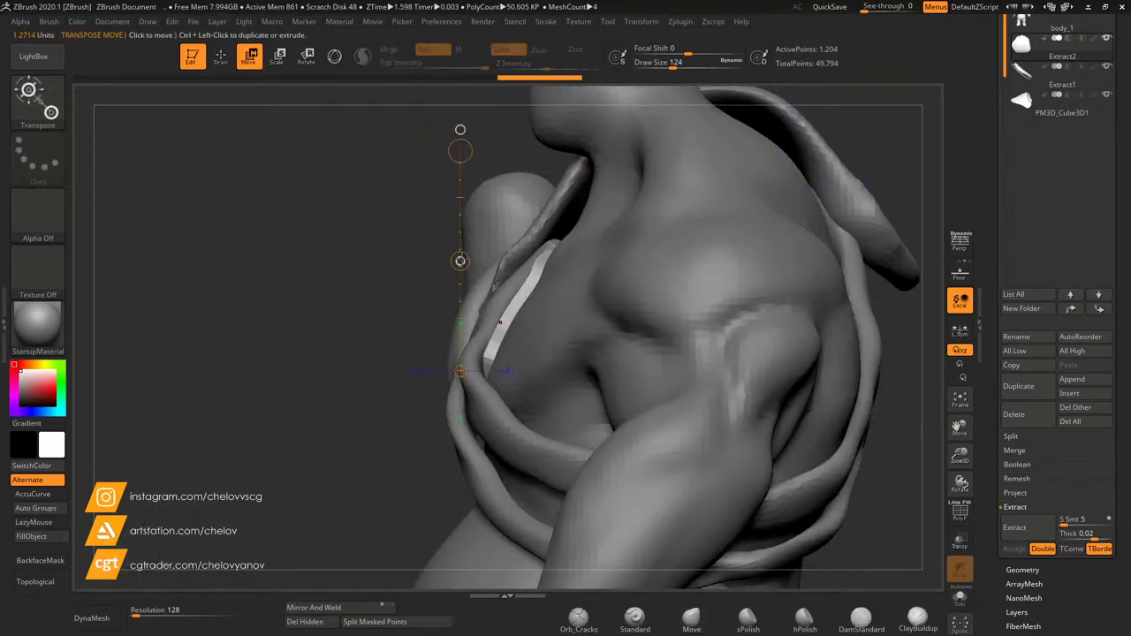
{"action": "left_click_drag", "start_coordinate": [517, 295], "coordinate": [370, 246]}
{"action": "left_click_drag", "start_coordinate": [443, 271], "coordinate": [417, 258]}
{"action": "left_click_drag", "start_coordinate": [296, 323], "coordinate": [356, 339]}
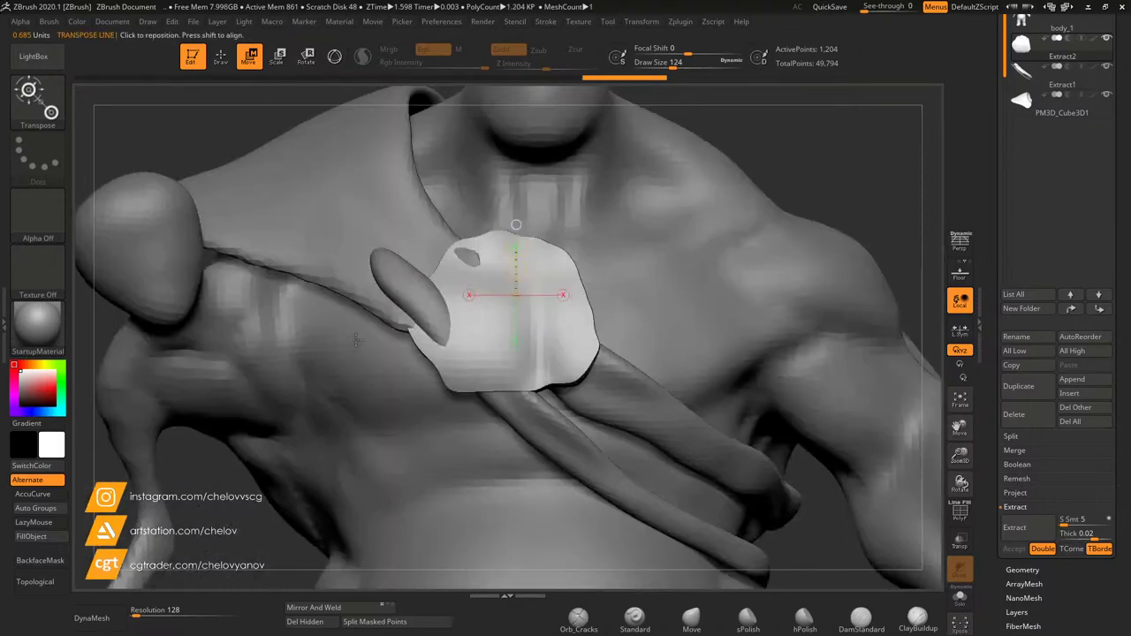
{"action": "mouse_move", "coordinate": [805, 190]}
{"action": "left_mouse_down"}
{"action": "mouse_move", "coordinate": [846, 157]}
{"action": "mouse_move", "coordinate": [818, 184]}
{"action": "left_mouse_up"}
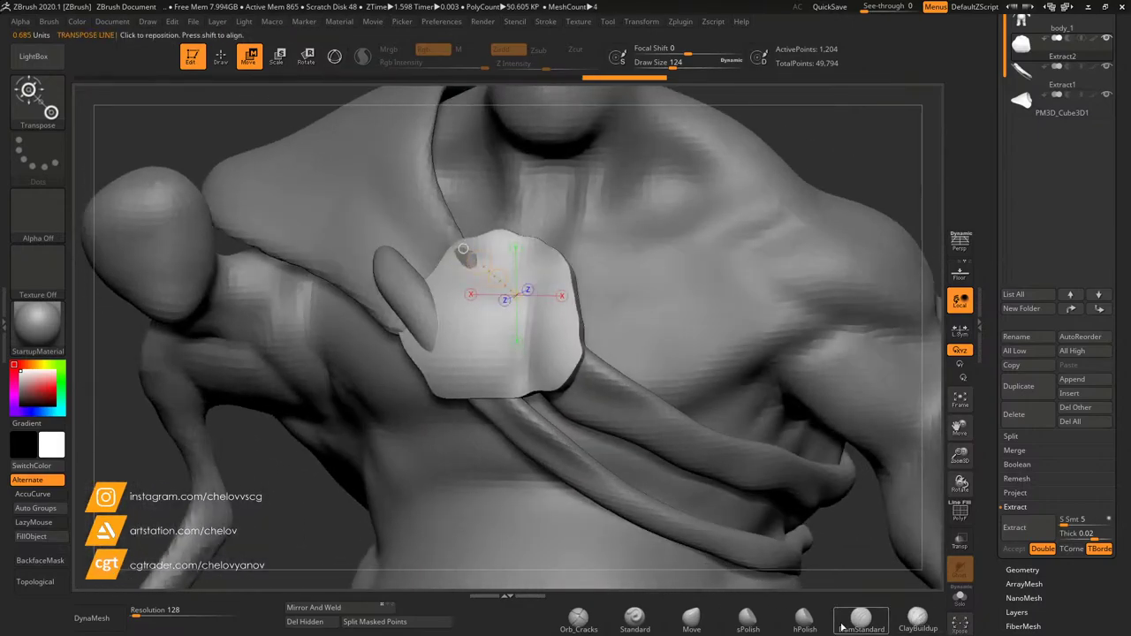
Step: Flatten the chest plate's front face with the hPolish brush and smooth its surface and rim
{"action": "left_click", "coordinate": [804, 618]}
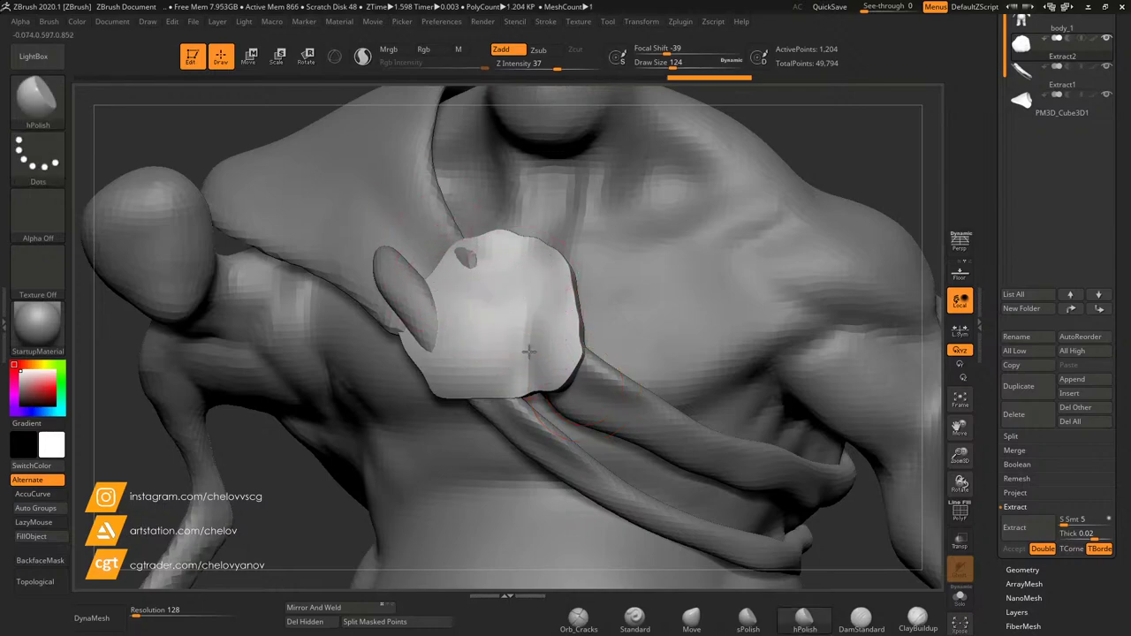
{"action": "left_click_drag", "start_coordinate": [496, 346], "coordinate": [521, 269]}
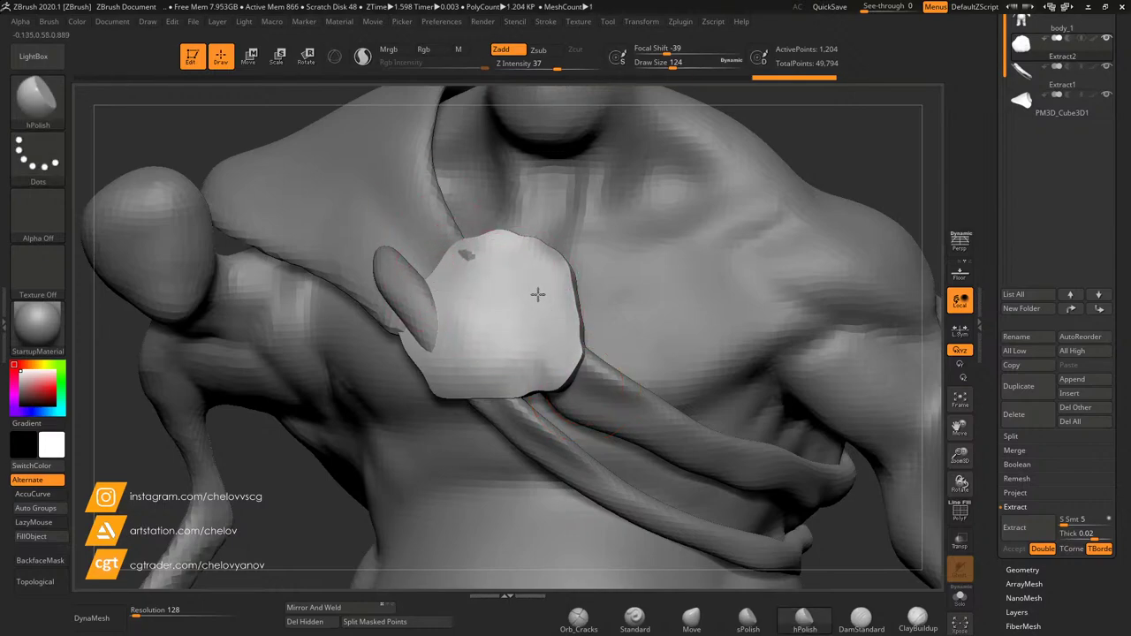
{"action": "mouse_move", "coordinate": [501, 375]}
{"action": "left_mouse_down"}
{"action": "mouse_move", "coordinate": [497, 362]}
{"action": "mouse_move", "coordinate": [453, 354]}
{"action": "left_mouse_up"}
{"action": "mouse_move", "coordinate": [491, 269]}
{"action": "left_mouse_down", "text": "shift"}
{"action": "mouse_move", "coordinate": [533, 275]}
{"action": "mouse_move", "coordinate": [552, 376]}
{"action": "mouse_move", "coordinate": [416, 363]}
{"action": "mouse_move", "coordinate": [469, 243]}
{"action": "mouse_move", "coordinate": [579, 354]}
{"action": "left_mouse_up", "text": "shift"}
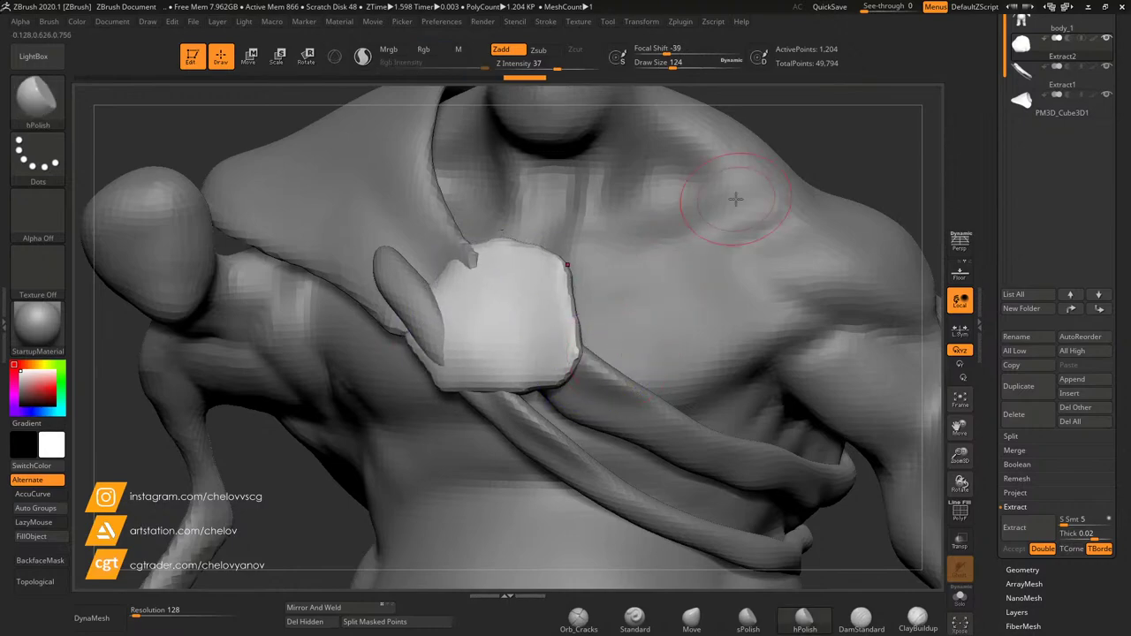
{"action": "mouse_move", "coordinate": [865, 161]}
{"action": "left_mouse_down"}
{"action": "mouse_move", "coordinate": [796, 161]}
{"action": "mouse_move", "coordinate": [861, 163]}
{"action": "left_mouse_up"}
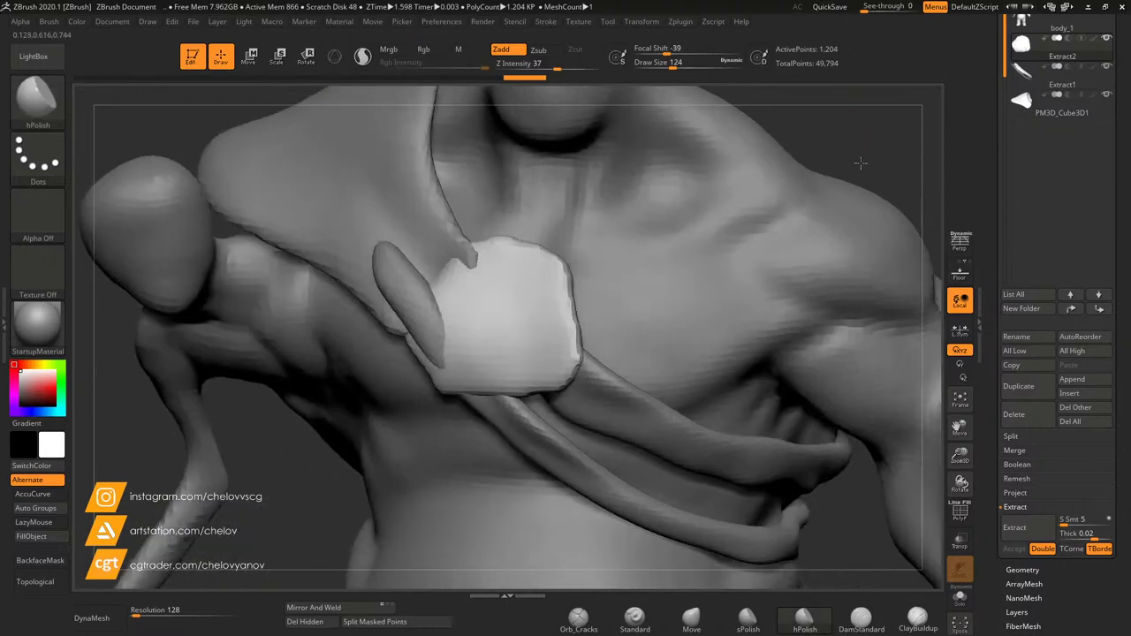
Step: Pull the lower strap forward over the chest plate's edge with the Move brush at draw size 365, and reshape the pauldron's front corner over the plate
{"action": "right_click_drag", "start_coordinate": [803, 178], "coordinate": [634, 175]}
{"action": "left_click", "coordinate": [253, 56]}
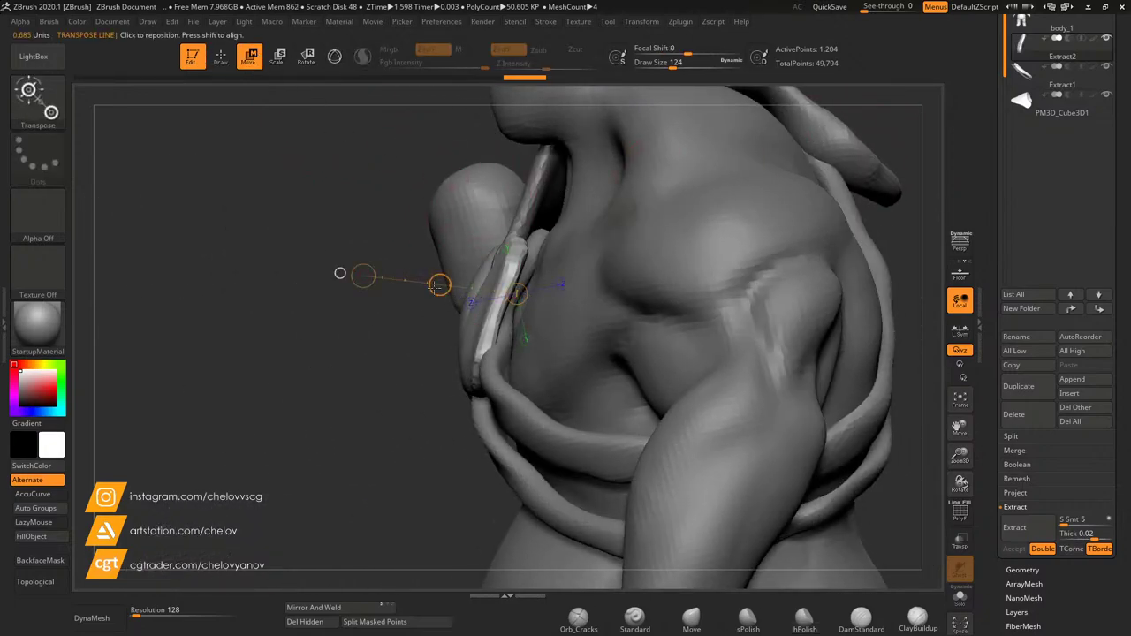
{"action": "left_click", "coordinate": [500, 371], "text": "alt"}
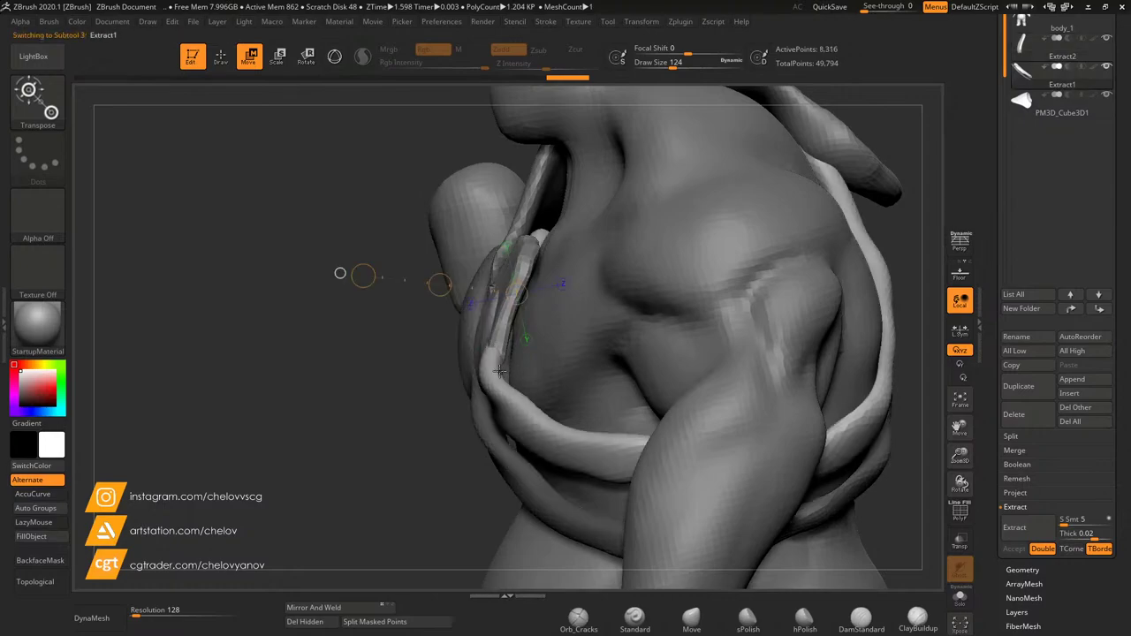
{"action": "key", "text": "q"}
{"action": "left_click_drag", "start_coordinate": [669, 74], "coordinate": [694, 101]}
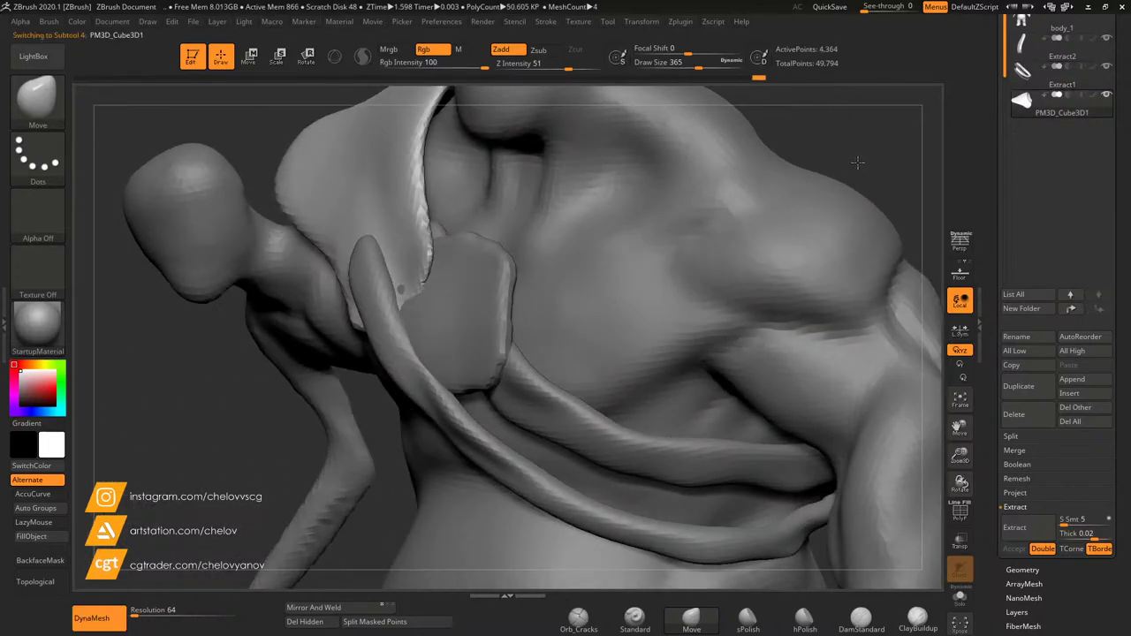
{"action": "left_click_drag", "start_coordinate": [266, 336], "coordinate": [286, 410]}
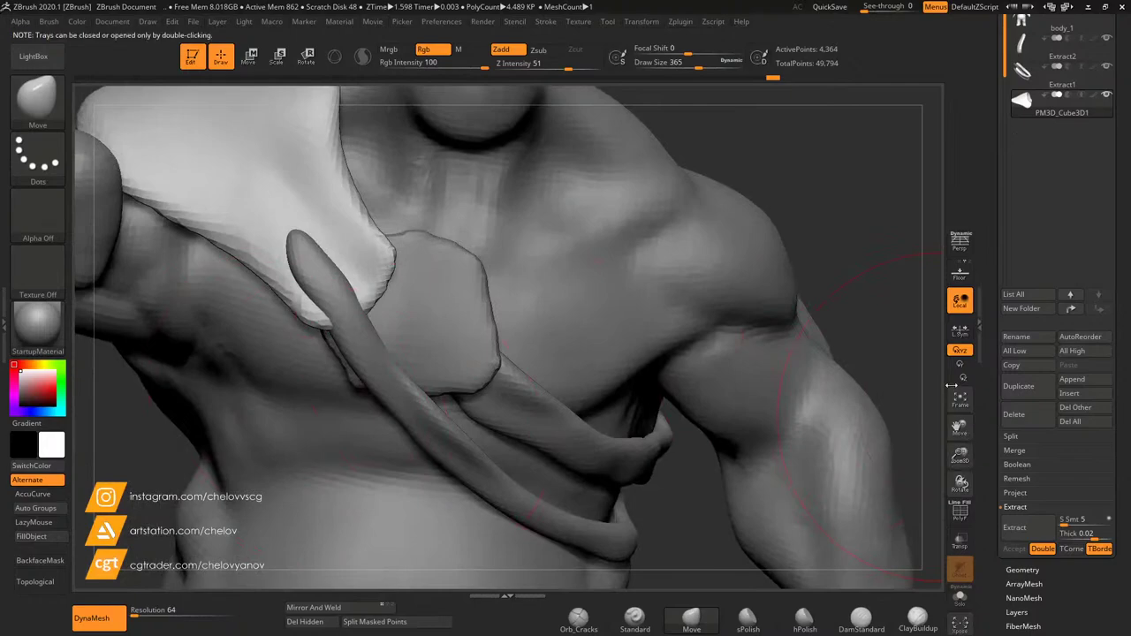
Step: Select the body subtool and save the tool file to disk
{"action": "left_click_drag", "start_coordinate": [960, 456], "coordinate": [879, 322]}
{"action": "left_click", "coordinate": [488, 275], "text": "alt"}
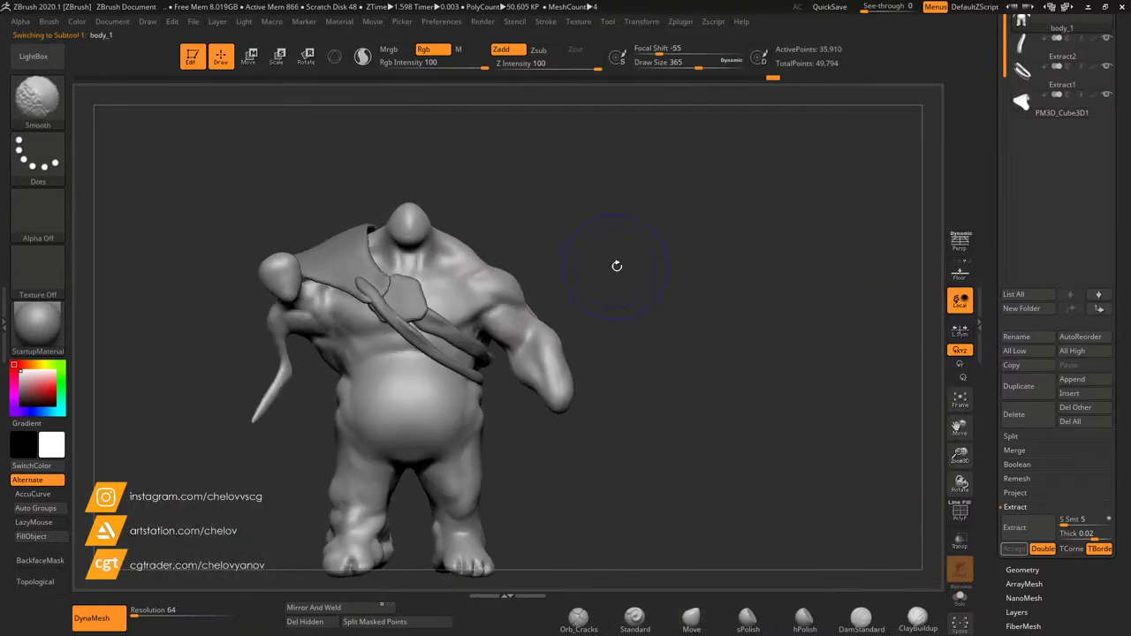
{"action": "mouse_move", "coordinate": [601, 230]}
{"action": "left_mouse_down"}
{"action": "mouse_move", "coordinate": [583, 230]}
{"action": "mouse_move", "coordinate": [654, 243]}
{"action": "left_mouse_up"}
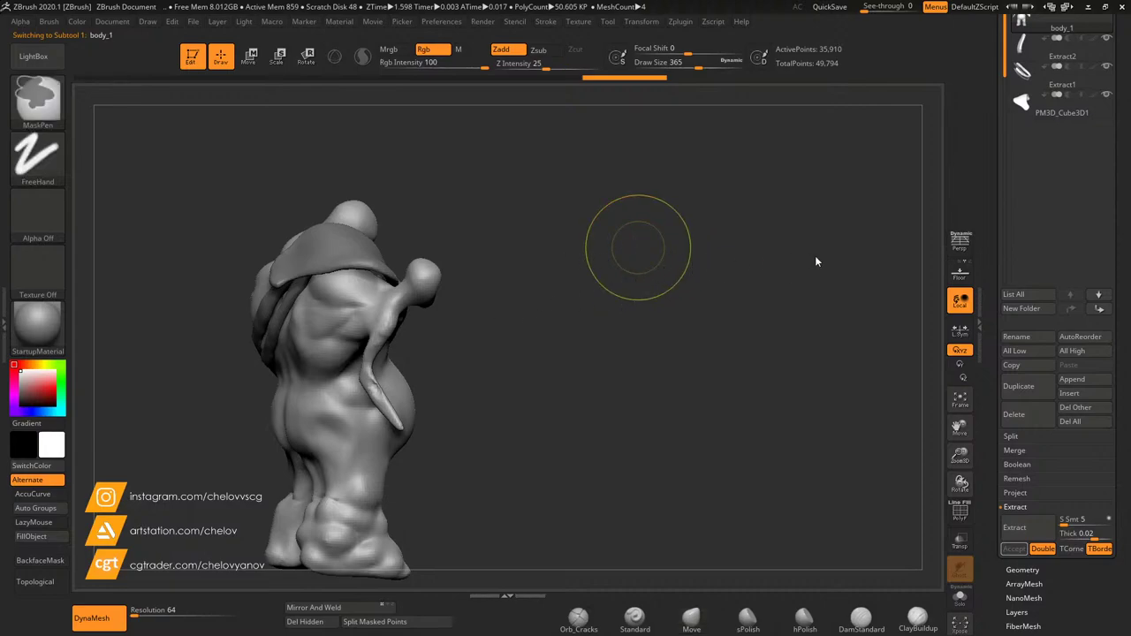
{"action": "scroll", "coordinate": [1079, 106], "scroll_direction": "up", "scroll_amount": 5}
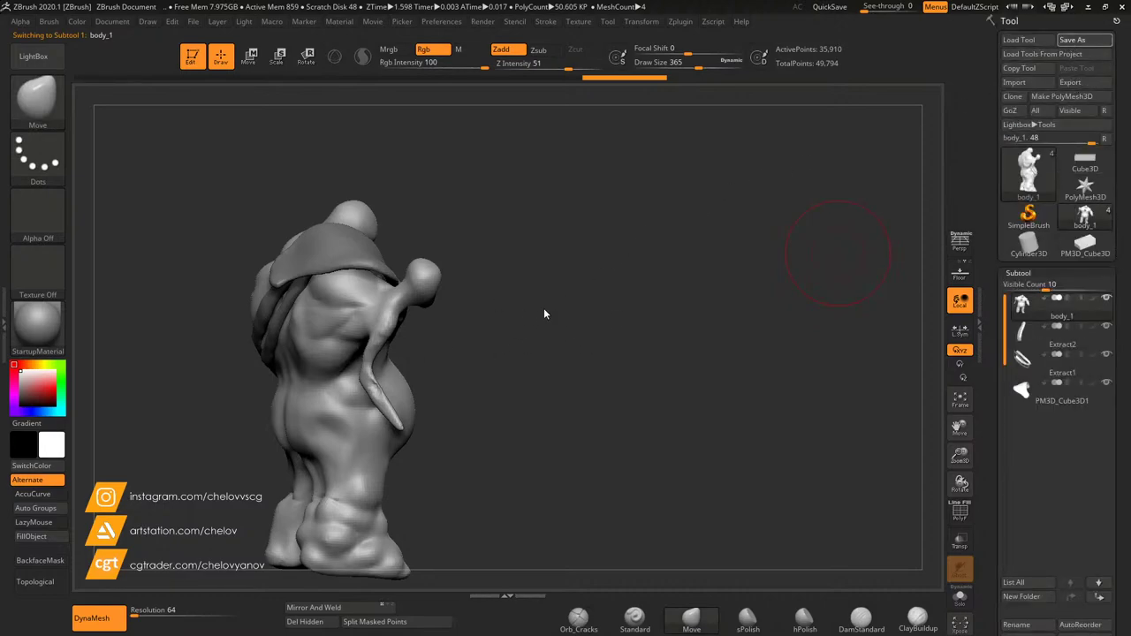
{"action": "left_click", "coordinate": [538, 345]}
{"action": "left_click_drag", "start_coordinate": [619, 327], "coordinate": [565, 315]}
{"action": "left_click_drag", "start_coordinate": [960, 454], "coordinate": [968, 470]}
{"action": "left_click_drag", "start_coordinate": [960, 428], "coordinate": [1006, 375]}
{"action": "mouse_move", "coordinate": [960, 456]}
{"action": "left_mouse_down"}
{"action": "mouse_move", "coordinate": [955, 433]}
{"action": "mouse_move", "coordinate": [962, 457]}
{"action": "left_mouse_up"}
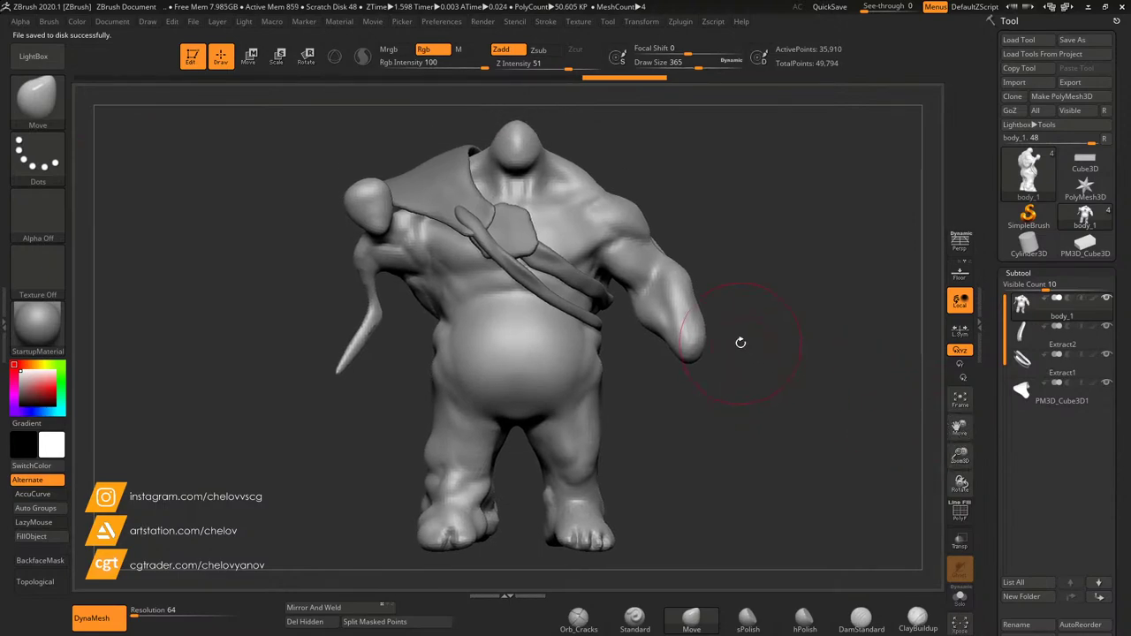
{"action": "mouse_move", "coordinate": [752, 245]}
{"action": "left_mouse_down"}
{"action": "mouse_move", "coordinate": [768, 248]}
{"action": "mouse_move", "coordinate": [740, 244]}
{"action": "left_mouse_up"}
{"action": "mouse_move", "coordinate": [726, 205]}
{"action": "left_mouse_down"}
{"action": "mouse_move", "coordinate": [715, 222]}
{"action": "mouse_move", "coordinate": [727, 222]}
{"action": "left_mouse_up"}
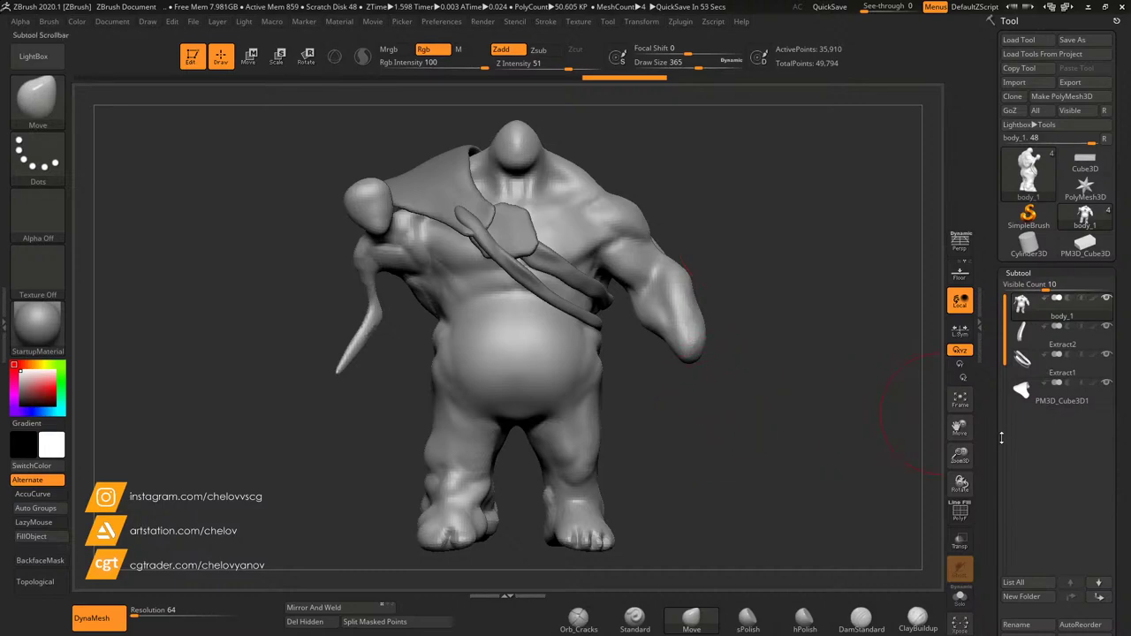
Step: Reduce the brush's draw size to about 87 for masking the hips
{"action": "left_click_drag", "start_coordinate": [959, 456], "coordinate": [962, 539]}
{"action": "left_click_drag", "start_coordinate": [960, 427], "coordinate": [962, 194]}
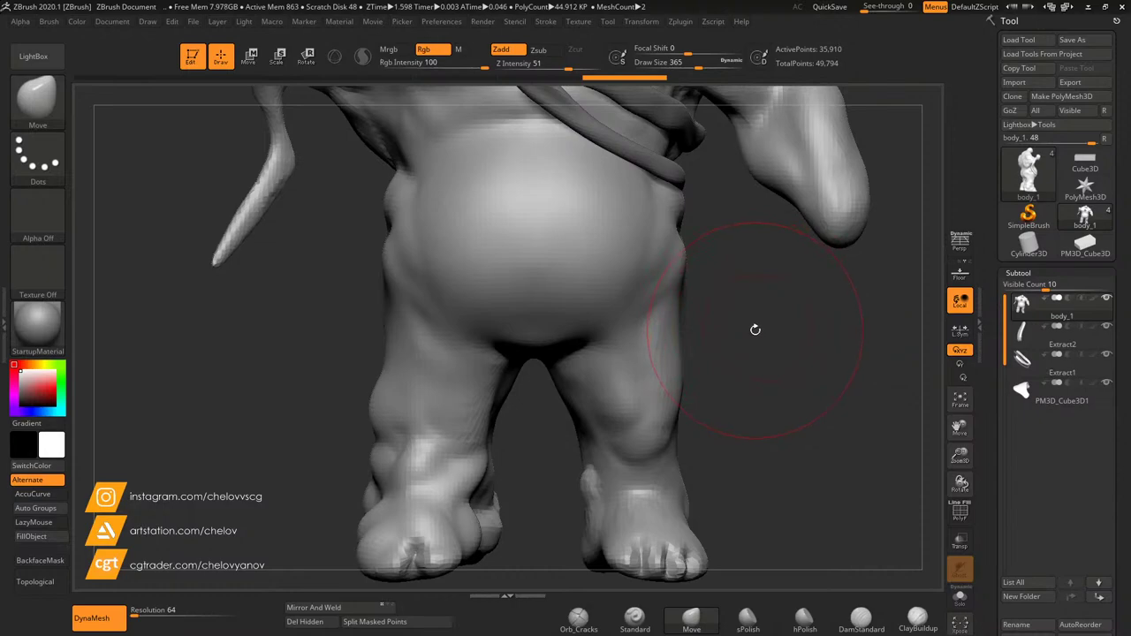
{"action": "left_click_drag", "start_coordinate": [743, 328], "coordinate": [707, 329]}
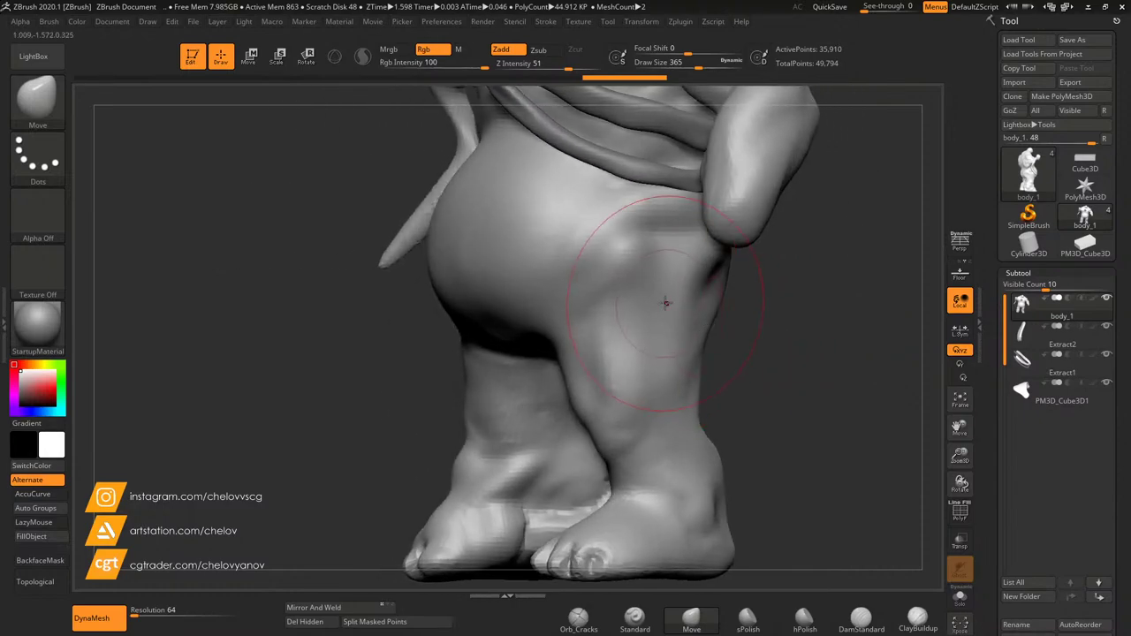
{"action": "left_click", "coordinate": [667, 65]}
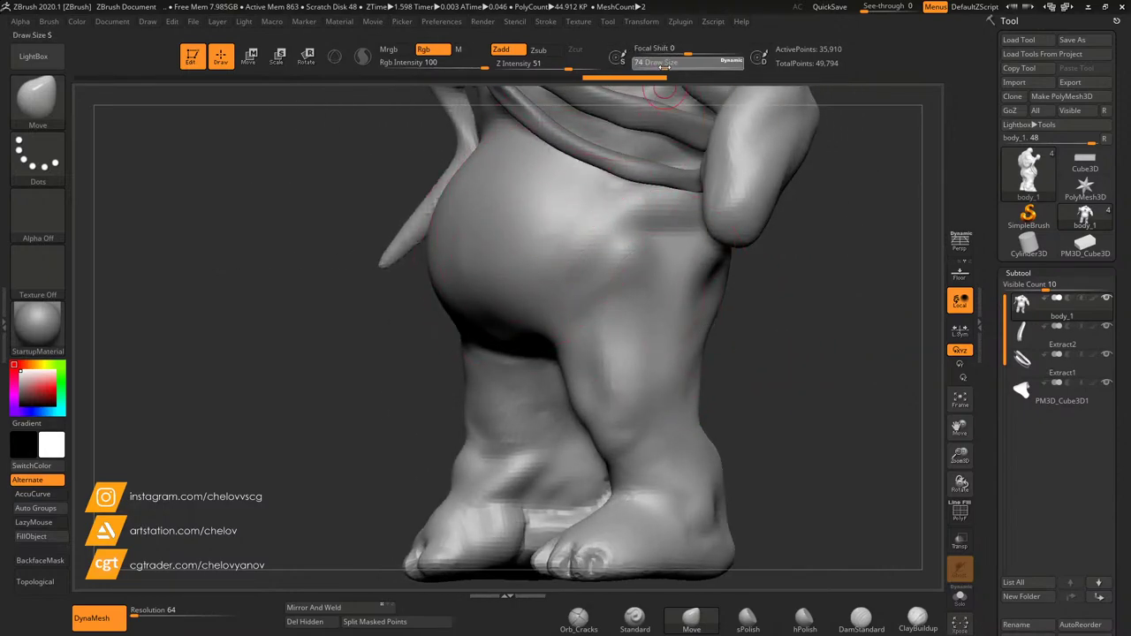
{"action": "key", "text": "ctrl"}
{"action": "mouse_move", "coordinate": [656, 231]}
{"action": "left_mouse_down", "text": "ctrl"}
{"action": "mouse_move", "coordinate": [567, 291]}
{"action": "mouse_move", "coordinate": [588, 354]}
{"action": "mouse_move", "coordinate": [609, 376]}
{"action": "mouse_move", "coordinate": [632, 371]}
{"action": "mouse_move", "coordinate": [640, 314]}
{"action": "mouse_move", "coordinate": [670, 402]}
{"action": "mouse_move", "coordinate": [675, 387]}
{"action": "left_mouse_up", "text": "ctrl"}
{"action": "left_click_drag", "start_coordinate": [675, 336], "coordinate": [664, 310], "text": "ctrl"}
{"action": "right_click_drag", "start_coordinate": [656, 339], "coordinate": [778, 346]}
{"action": "mouse_move", "coordinate": [682, 328]}
{"action": "left_mouse_down", "text": "ctrl"}
{"action": "mouse_move", "coordinate": [713, 356]}
{"action": "mouse_move", "coordinate": [756, 305]}
{"action": "mouse_move", "coordinate": [756, 252]}
{"action": "mouse_move", "coordinate": [729, 252]}
{"action": "mouse_move", "coordinate": [707, 301]}
{"action": "left_mouse_up", "text": "ctrl"}
{"action": "key", "text": "b"}
{"action": "key", "text": "m"}
{"action": "key", "text": "v"}
{"action": "right_click_drag", "start_coordinate": [884, 380], "coordinate": [765, 376]}
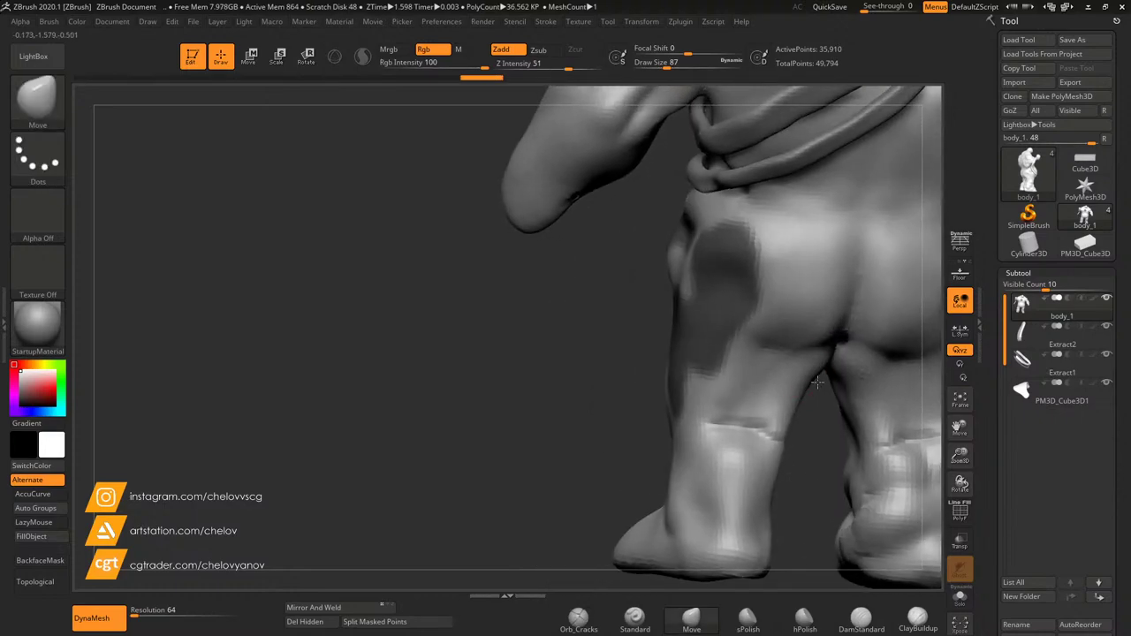
{"action": "mouse_move", "coordinate": [762, 269]}
{"action": "left_mouse_down", "text": "ctrl"}
{"action": "mouse_move", "coordinate": [777, 327]}
{"action": "mouse_move", "coordinate": [800, 292]}
{"action": "mouse_move", "coordinate": [885, 302]}
{"action": "mouse_move", "coordinate": [866, 243]}
{"action": "mouse_move", "coordinate": [766, 238]}
{"action": "left_mouse_up", "text": "ctrl"}
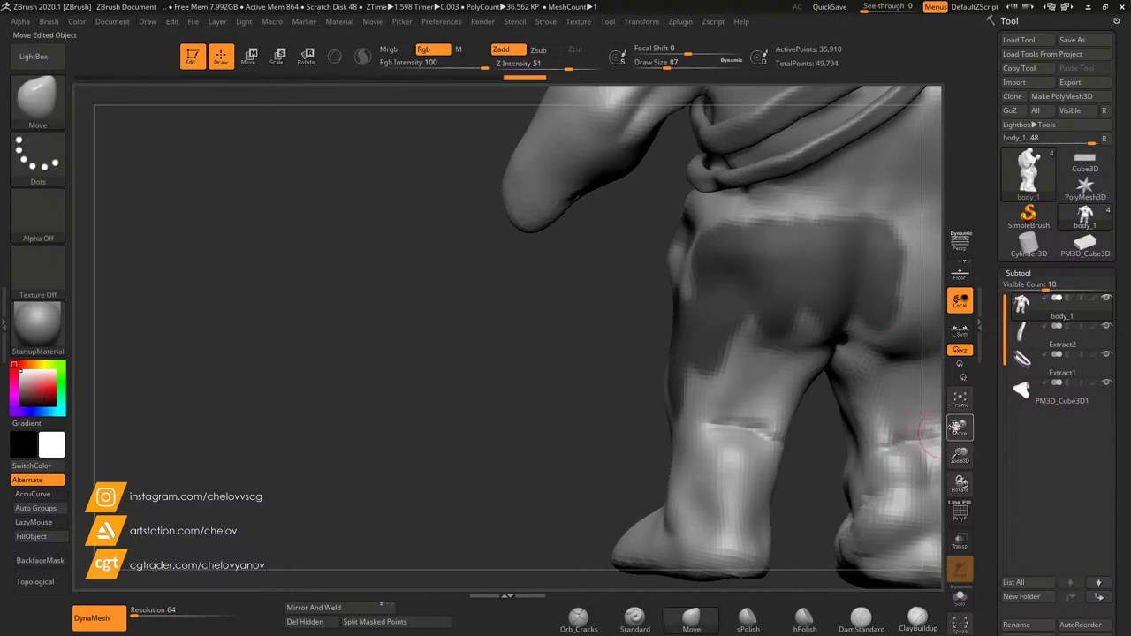
{"action": "left_click_drag", "start_coordinate": [960, 428], "coordinate": [846, 427]}
{"action": "mouse_move", "coordinate": [875, 389]}
{"action": "right_mouse_down"}
{"action": "mouse_move", "coordinate": [820, 385]}
{"action": "mouse_move", "coordinate": [833, 382]}
{"action": "right_mouse_up"}
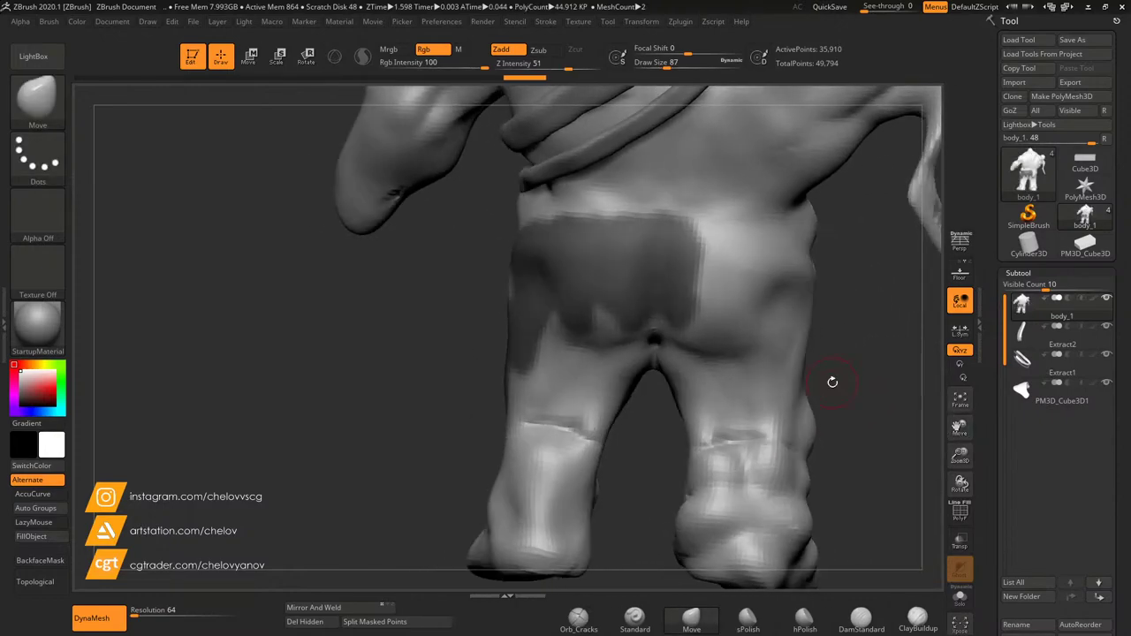
{"action": "key", "text": "ctrl+z"}
{"action": "left_click_drag", "start_coordinate": [648, 482], "coordinate": [639, 463], "text": "ctrl"}
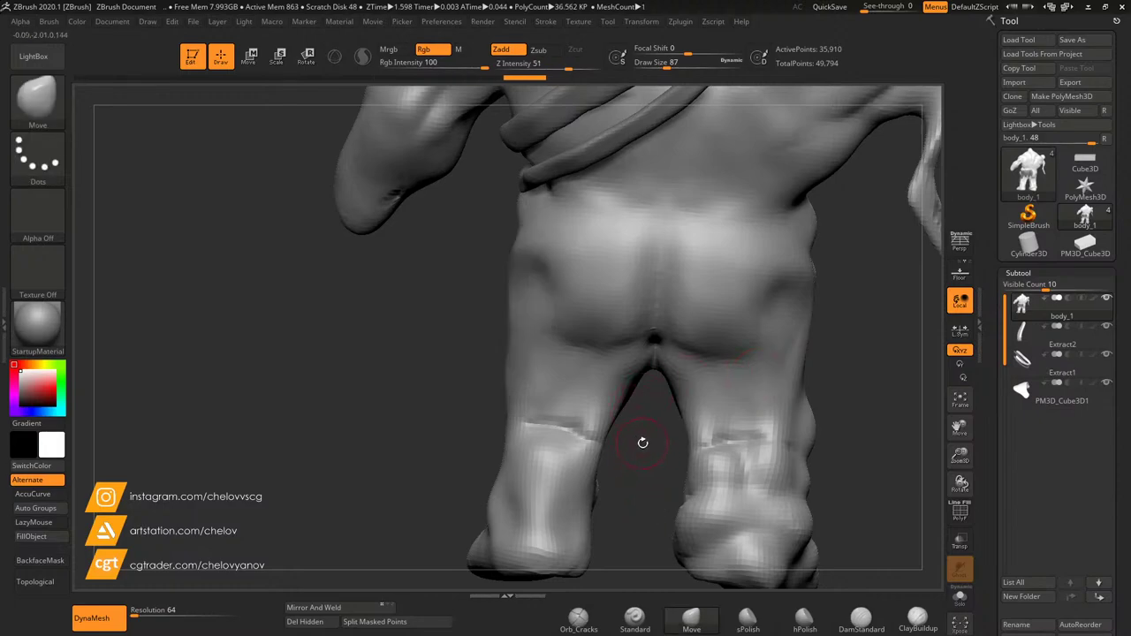
Step: Mask a symmetrical area across the buttocks and down the backs of the thighs with the MaskPen
{"action": "mouse_move", "coordinate": [663, 237]}
{"action": "left_mouse_down", "text": "ctrl"}
{"action": "mouse_move", "coordinate": [659, 296]}
{"action": "mouse_move", "coordinate": [643, 269]}
{"action": "left_mouse_up", "text": "ctrl"}
{"action": "mouse_move", "coordinate": [613, 304]}
{"action": "left_mouse_down", "text": "ctrl"}
{"action": "mouse_move", "coordinate": [599, 265]}
{"action": "mouse_move", "coordinate": [584, 288]}
{"action": "mouse_move", "coordinate": [583, 252]}
{"action": "left_mouse_up", "text": "ctrl"}
{"action": "left_click_drag", "start_coordinate": [394, 352], "coordinate": [511, 357]}
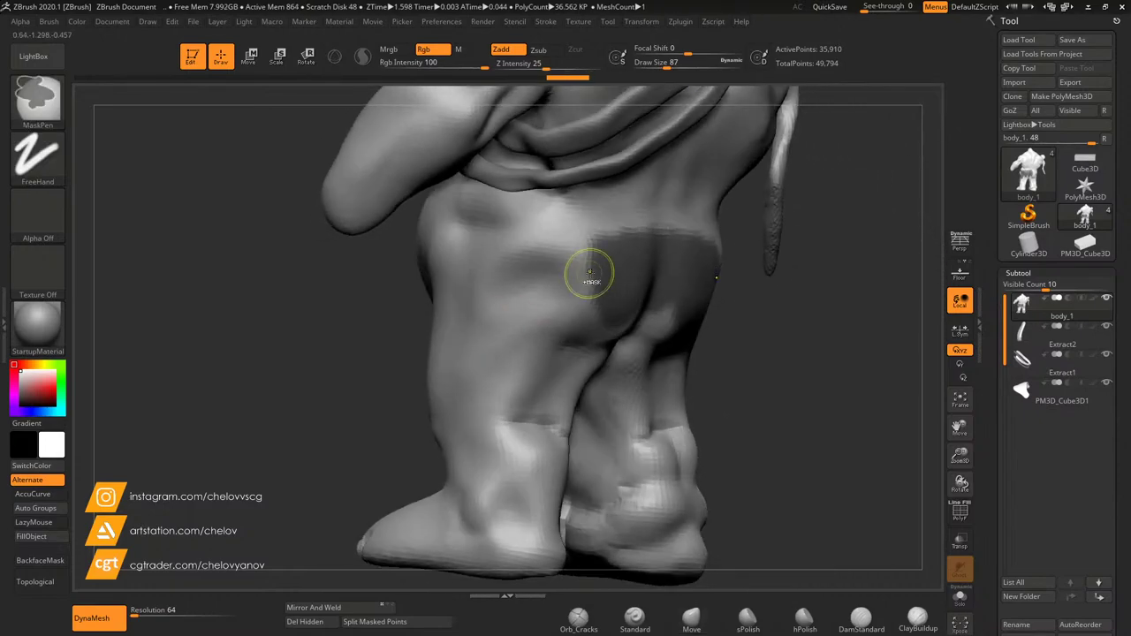
{"action": "mouse_move", "coordinate": [589, 275]}
{"action": "left_mouse_down", "text": "ctrl"}
{"action": "mouse_move", "coordinate": [559, 303]}
{"action": "mouse_move", "coordinate": [545, 261]}
{"action": "mouse_move", "coordinate": [517, 354]}
{"action": "mouse_move", "coordinate": [468, 265]}
{"action": "mouse_move", "coordinate": [512, 234]}
{"action": "mouse_move", "coordinate": [551, 263]}
{"action": "left_mouse_up", "text": "ctrl"}
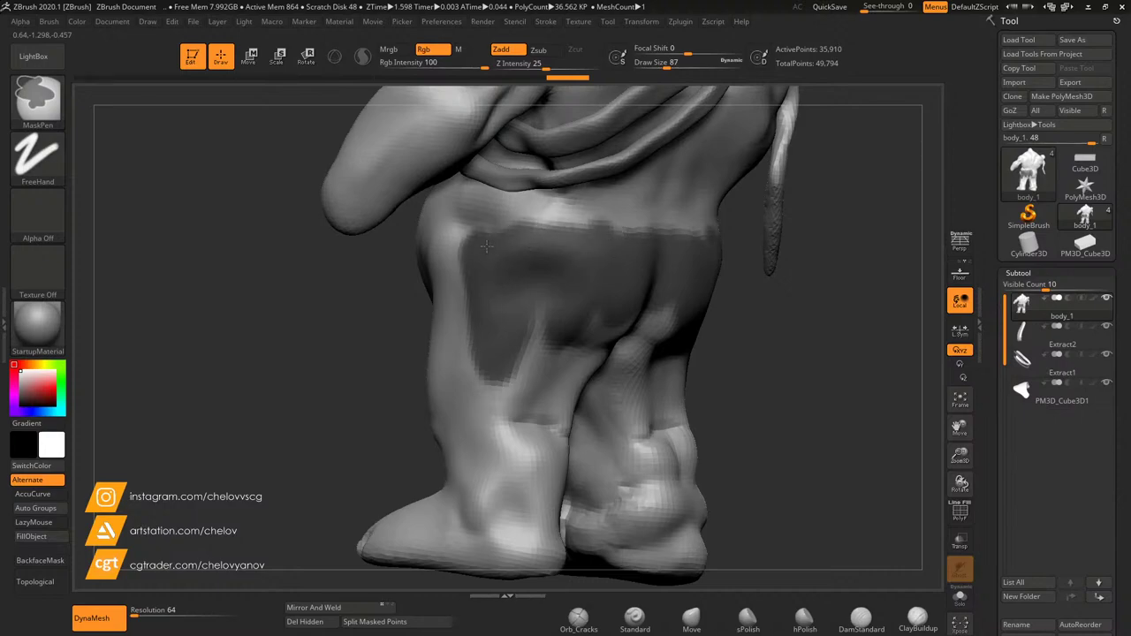
{"action": "mouse_move", "coordinate": [486, 247]}
{"action": "left_mouse_down", "text": "ctrl"}
{"action": "mouse_move", "coordinate": [702, 221]}
{"action": "mouse_move", "coordinate": [631, 224]}
{"action": "left_mouse_up", "text": "ctrl"}
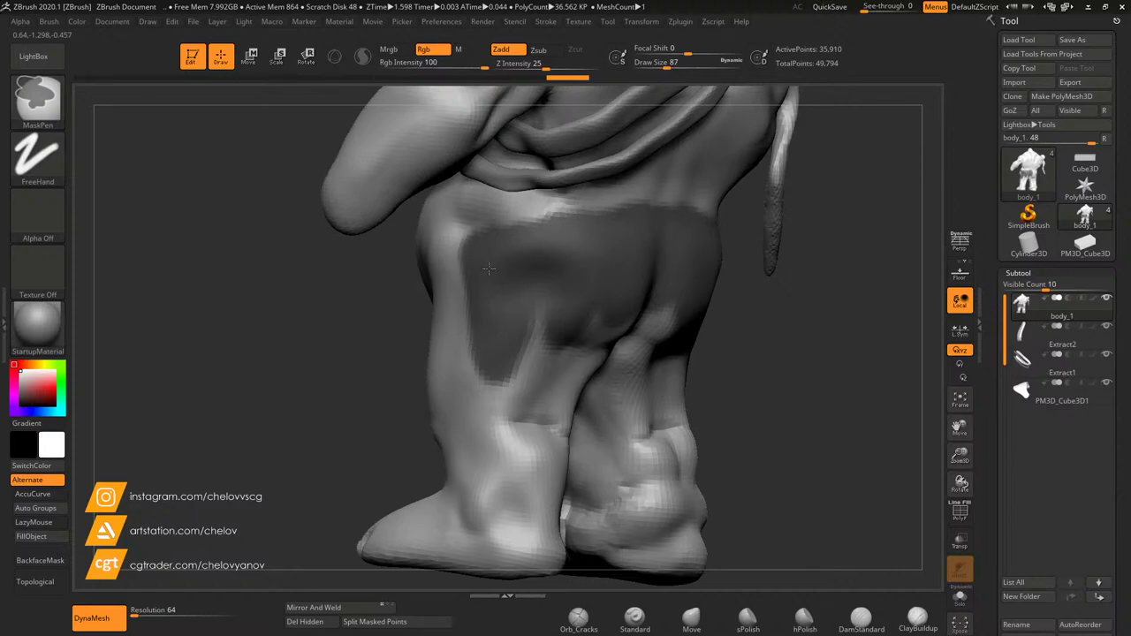
Step: Extend the symmetrical mask around the outer hips and onto the front of the thighs, with a ragged lower edge
{"action": "left_click_drag", "start_coordinate": [310, 358], "coordinate": [431, 328]}
{"action": "mouse_move", "coordinate": [559, 259]}
{"action": "left_mouse_down", "text": "ctrl"}
{"action": "mouse_move", "coordinate": [505, 389]}
{"action": "mouse_move", "coordinate": [470, 265]}
{"action": "mouse_move", "coordinate": [480, 234]}
{"action": "mouse_move", "coordinate": [535, 266]}
{"action": "mouse_move", "coordinate": [564, 231]}
{"action": "left_mouse_up", "text": "ctrl"}
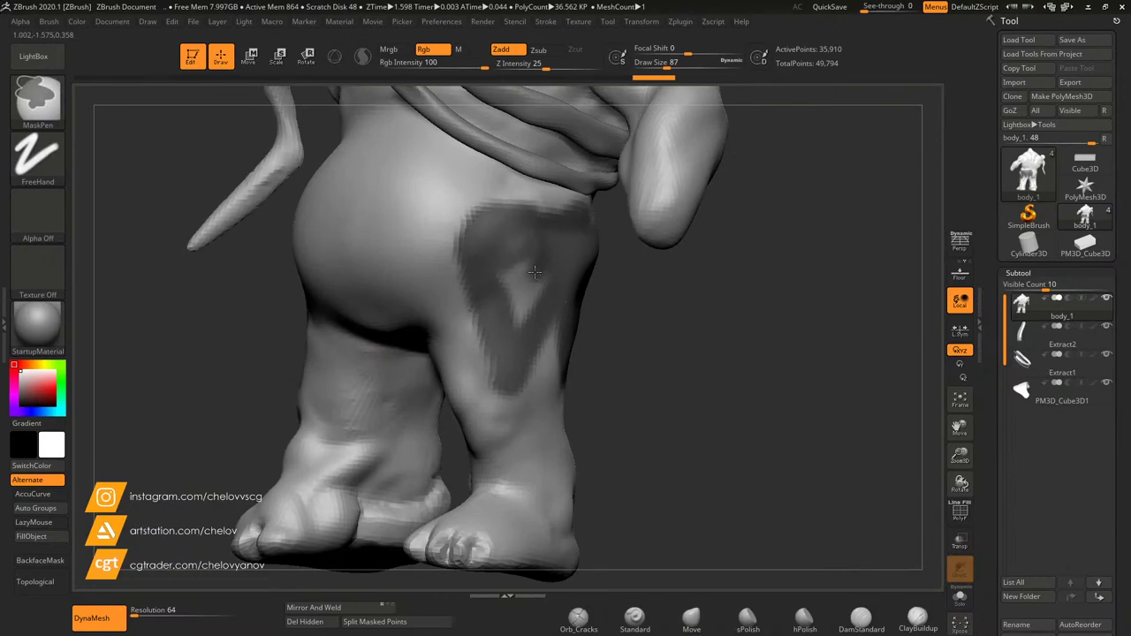
{"action": "left_click_drag", "start_coordinate": [535, 273], "coordinate": [520, 325], "text": "ctrl"}
{"action": "mouse_move", "coordinate": [658, 351]}
{"action": "left_mouse_down"}
{"action": "mouse_move", "coordinate": [677, 368]}
{"action": "mouse_move", "coordinate": [664, 366]}
{"action": "mouse_move", "coordinate": [666, 343]}
{"action": "mouse_move", "coordinate": [677, 348]}
{"action": "left_mouse_up"}
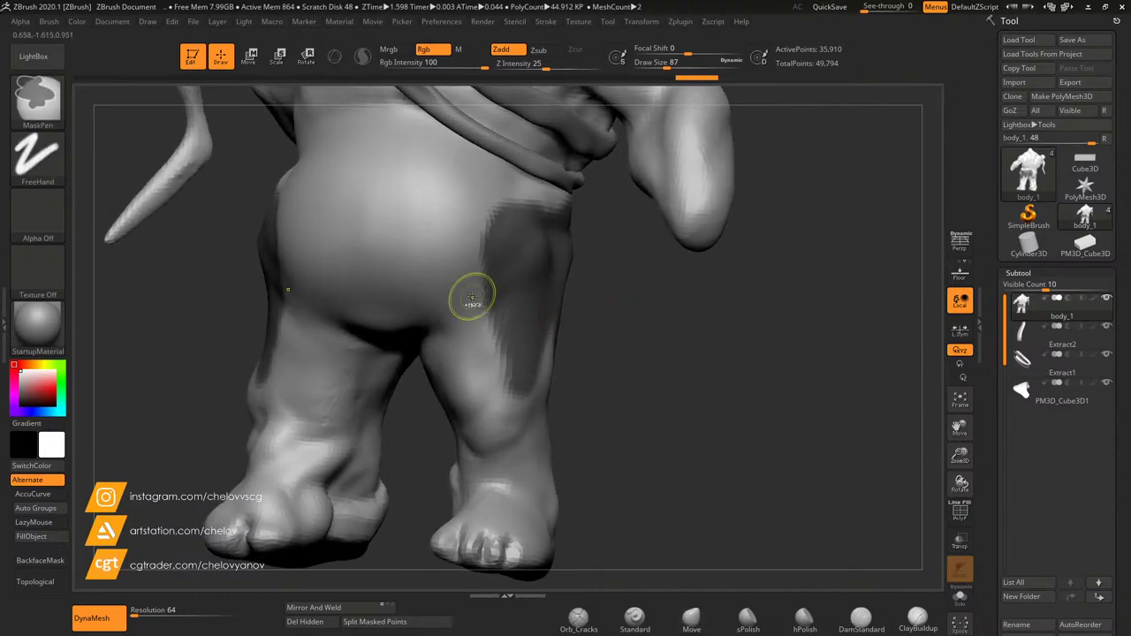
{"action": "mouse_move", "coordinate": [473, 301]}
{"action": "left_mouse_down", "text": "ctrl"}
{"action": "mouse_move", "coordinate": [491, 262]}
{"action": "mouse_move", "coordinate": [475, 319]}
{"action": "mouse_move", "coordinate": [492, 287]}
{"action": "left_mouse_up", "text": "ctrl"}
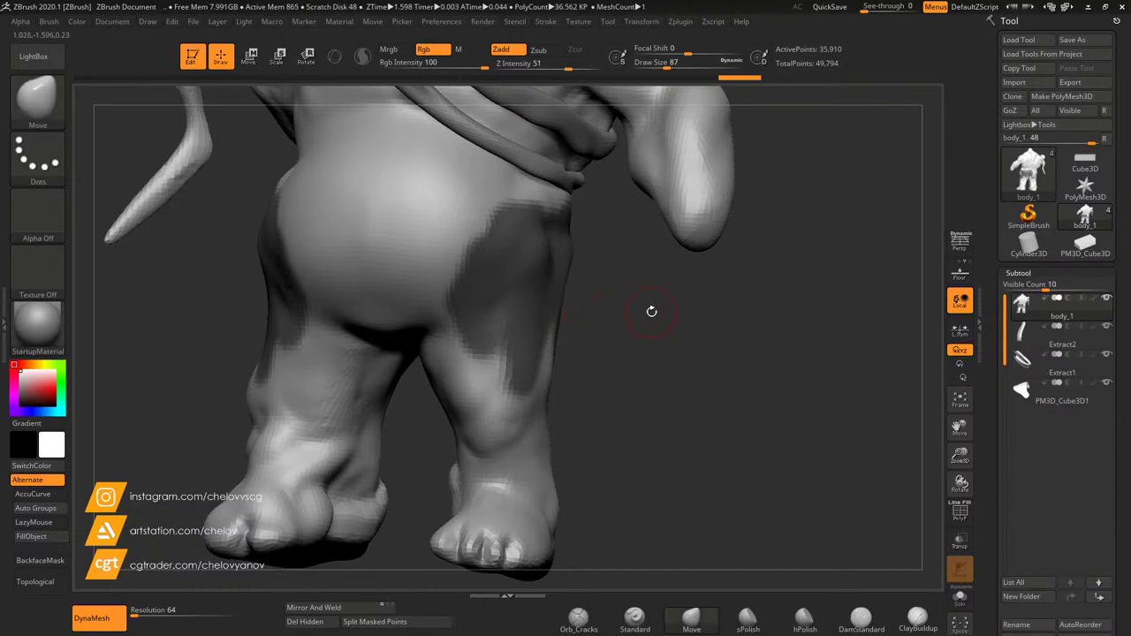
Step: Raise and fill the mask's upper edge across the lower back, just below the straps
{"action": "left_click_drag", "start_coordinate": [652, 312], "coordinate": [477, 305]}
{"action": "mouse_move", "coordinate": [472, 217]}
{"action": "left_mouse_down", "text": "ctrl"}
{"action": "mouse_move", "coordinate": [570, 190]}
{"action": "mouse_move", "coordinate": [580, 210]}
{"action": "left_mouse_up", "text": "ctrl"}
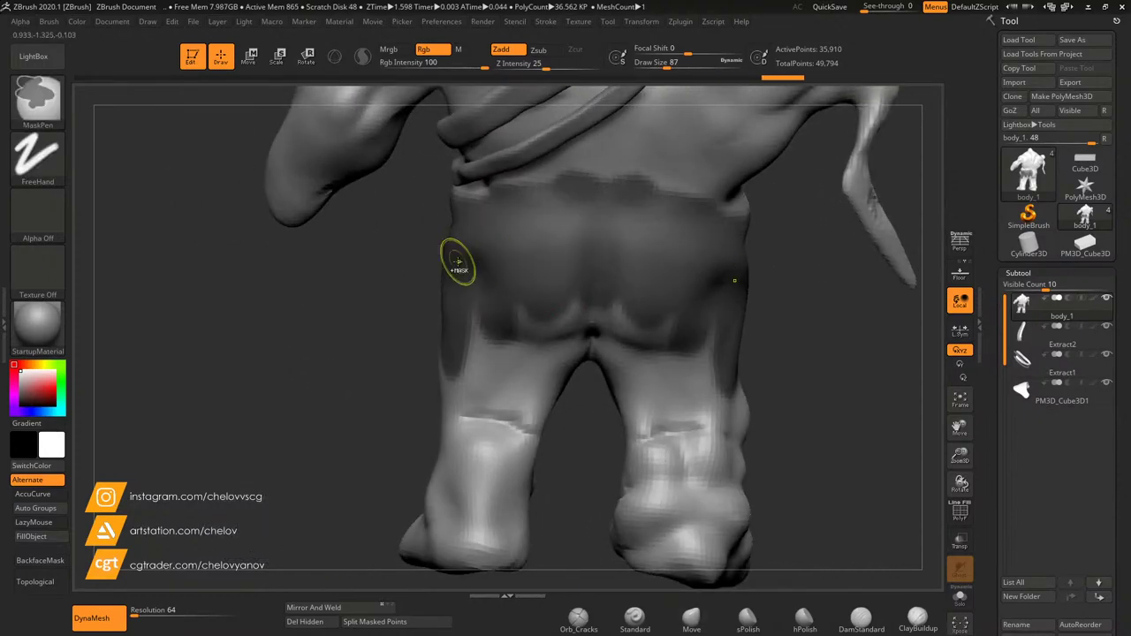
{"action": "left_click", "coordinate": [374, 324], "text": "ctrl"}
{"action": "key", "text": "b"}
{"action": "key", "text": "m"}
{"action": "key", "text": "v"}
{"action": "mouse_move", "coordinate": [374, 323]}
{"action": "left_mouse_down"}
{"action": "mouse_move", "coordinate": [416, 313]}
{"action": "mouse_move", "coordinate": [538, 330]}
{"action": "left_mouse_up"}
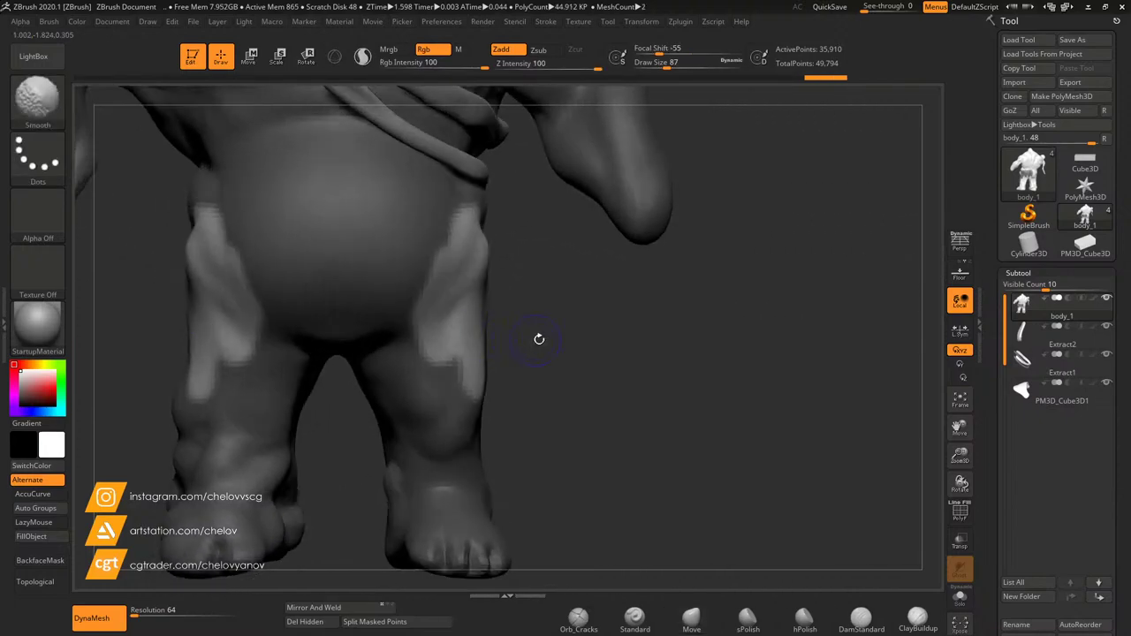
{"action": "scroll", "coordinate": [986, 429], "scroll_direction": "down", "scroll_amount": 5}
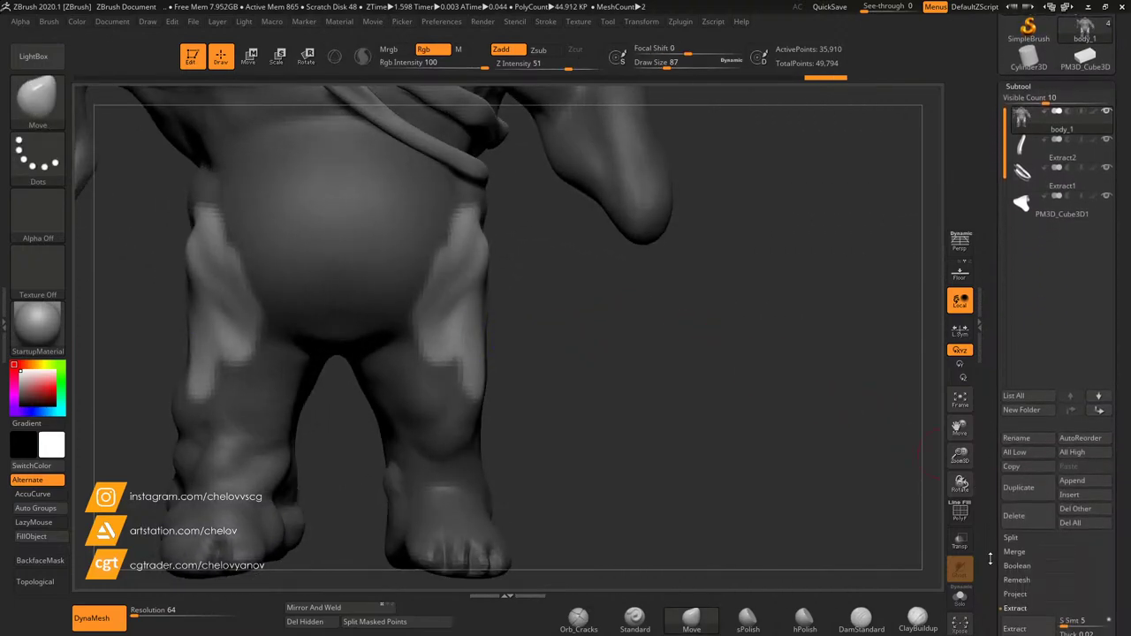
{"action": "scroll", "coordinate": [990, 559], "scroll_direction": "down", "scroll_amount": 4}
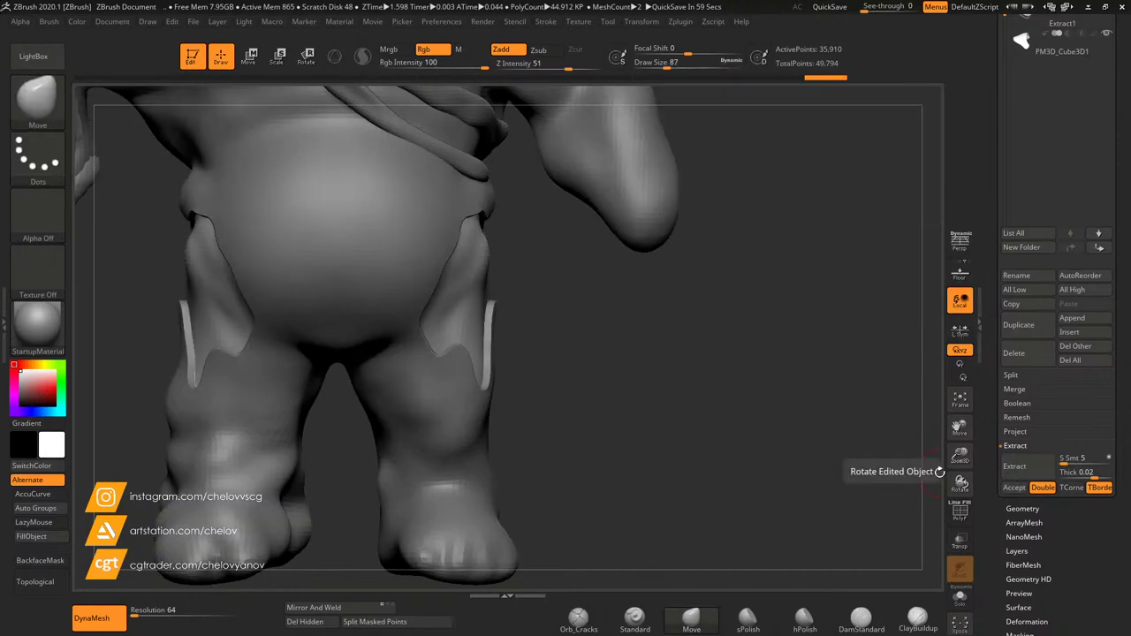
{"action": "left_click", "coordinate": [1015, 466]}
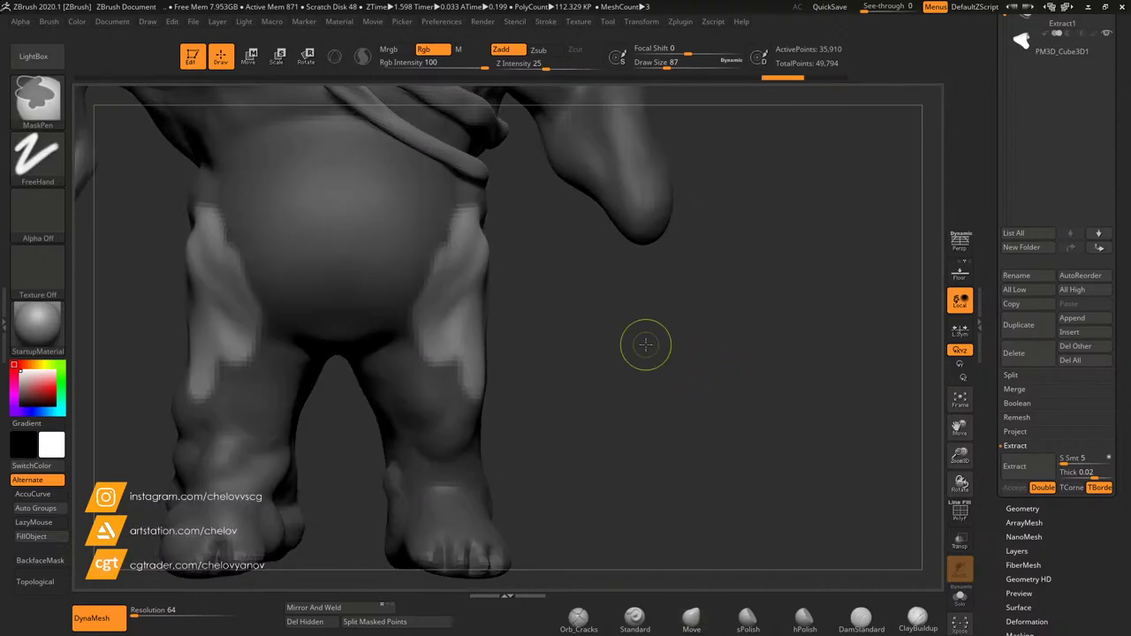
{"action": "left_click", "coordinate": [1012, 466]}
{"action": "mouse_move", "coordinate": [656, 344]}
{"action": "left_mouse_down"}
{"action": "mouse_move", "coordinate": [614, 346]}
{"action": "mouse_move", "coordinate": [666, 368]}
{"action": "left_mouse_up"}
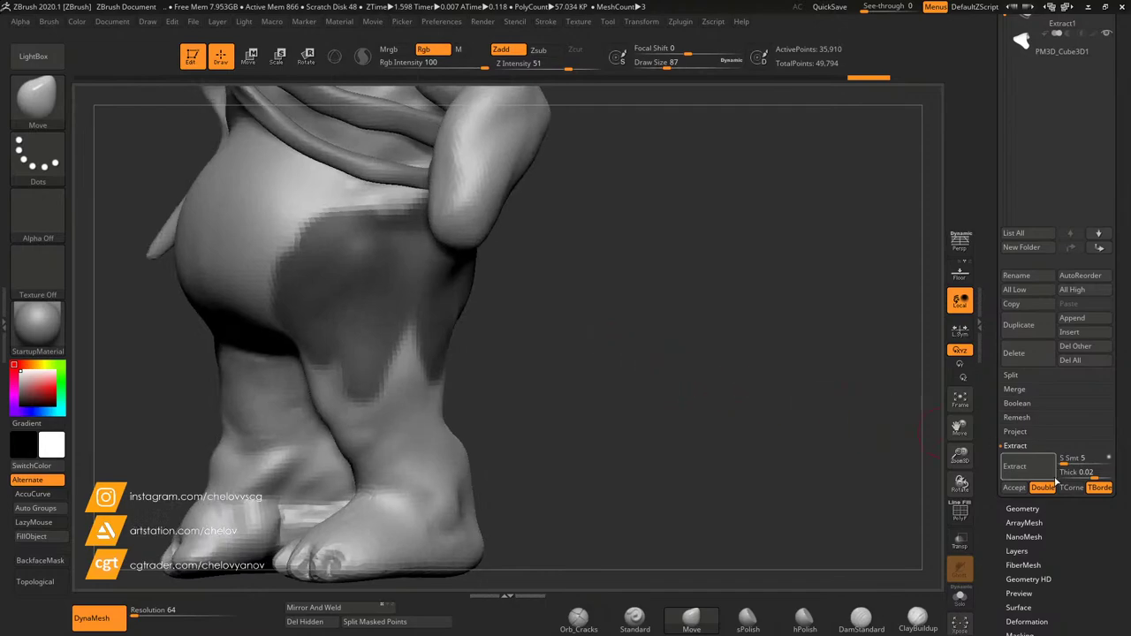
Step: Extract the masked hip area at thickness 0.02 and accept it as a new subtool
{"action": "left_click", "coordinate": [1022, 468]}
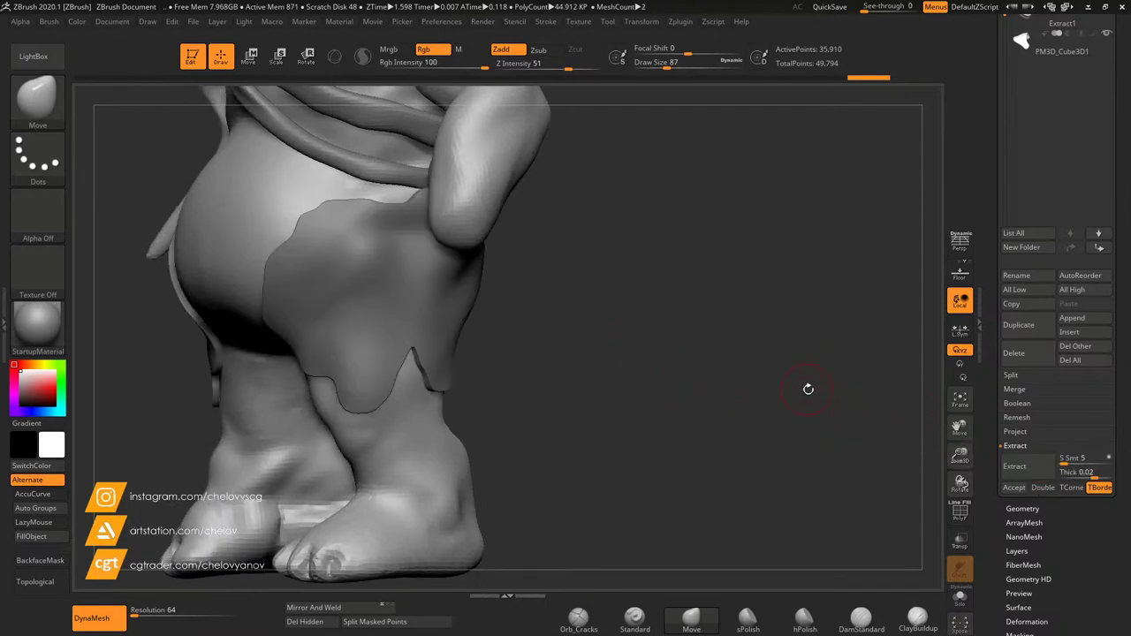
{"action": "left_click", "coordinate": [1014, 488]}
{"action": "left_click_drag", "start_coordinate": [924, 449], "coordinate": [859, 399]}
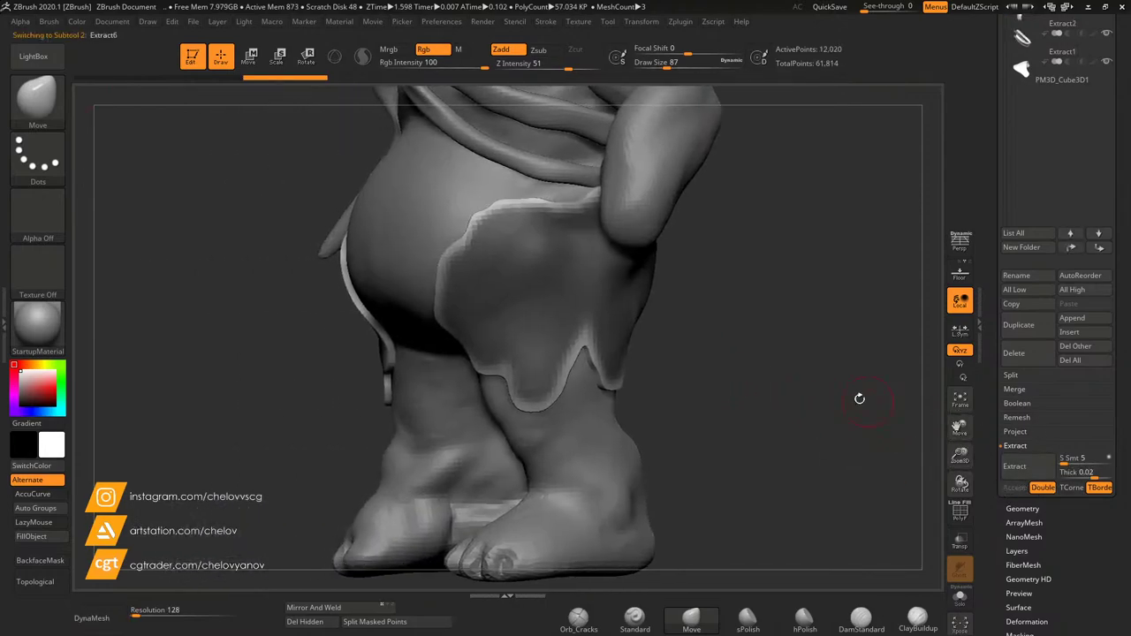
Step: Smooth the rim of the extracted hip cloth along its ragged lower edge and around the back of the waist
{"action": "key", "text": "shift"}
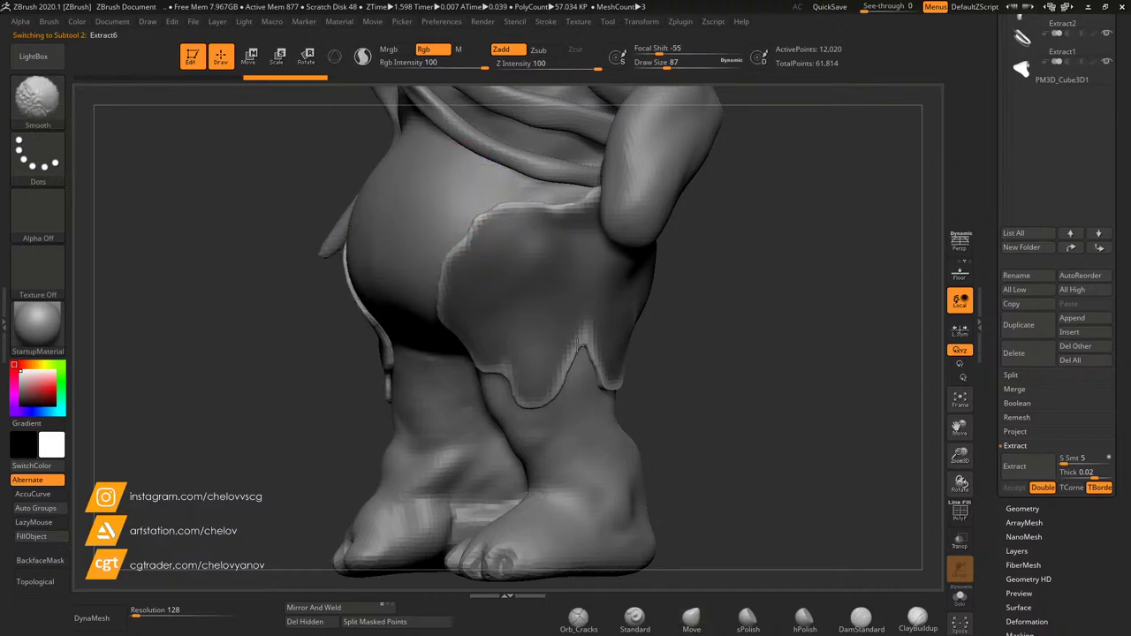
{"action": "left_click_drag", "start_coordinate": [592, 382], "coordinate": [619, 398], "text": "shift"}
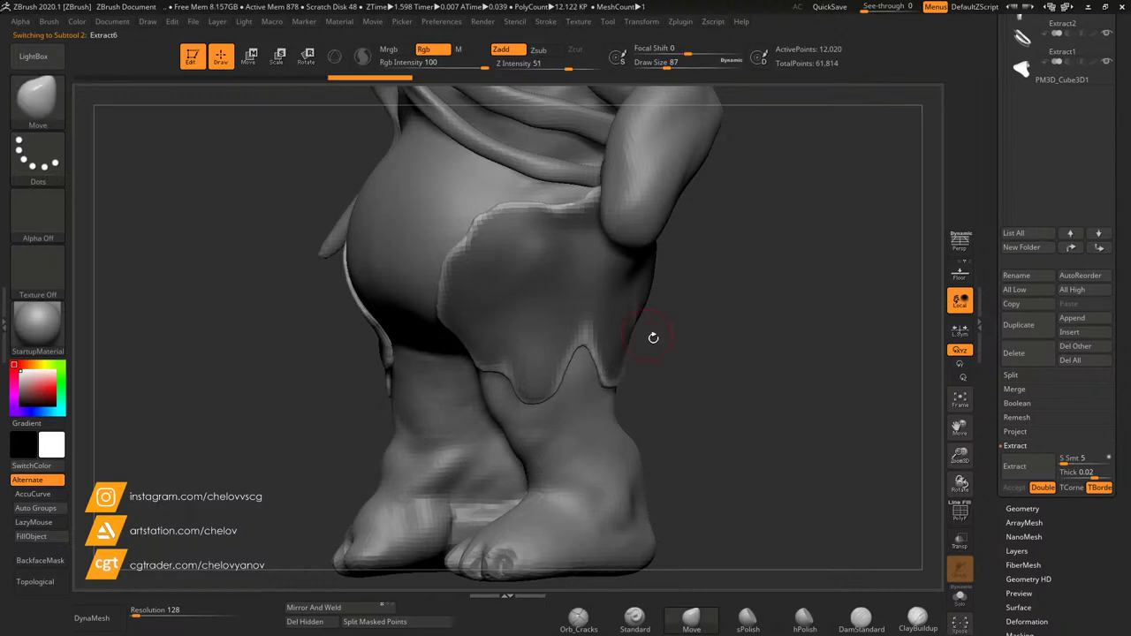
{"action": "left_click_drag", "start_coordinate": [705, 356], "coordinate": [539, 362]}
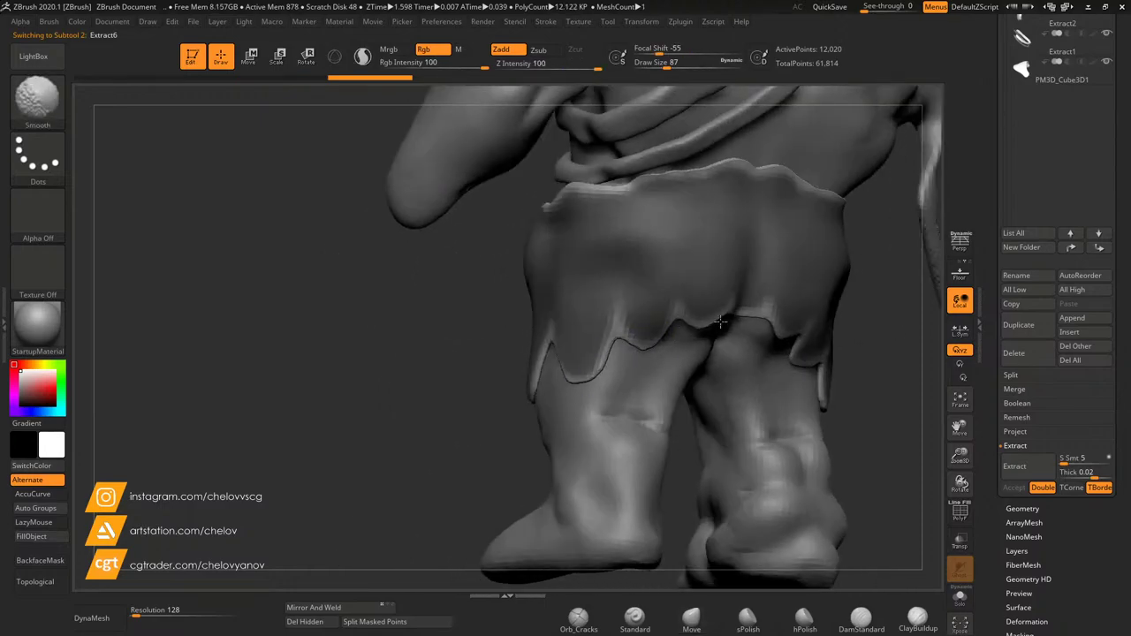
{"action": "mouse_move", "coordinate": [800, 177]}
{"action": "left_mouse_down", "text": "shift"}
{"action": "mouse_move", "coordinate": [740, 166]}
{"action": "mouse_move", "coordinate": [620, 190]}
{"action": "left_mouse_up", "text": "shift"}
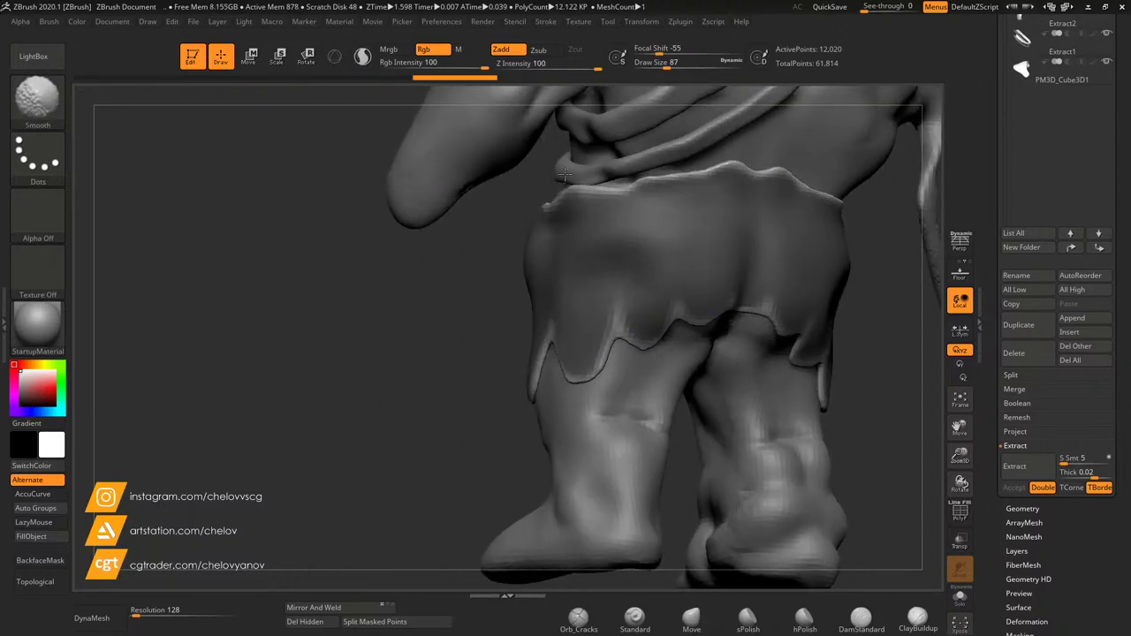
{"action": "right_click_drag", "start_coordinate": [457, 374], "coordinate": [863, 388]}
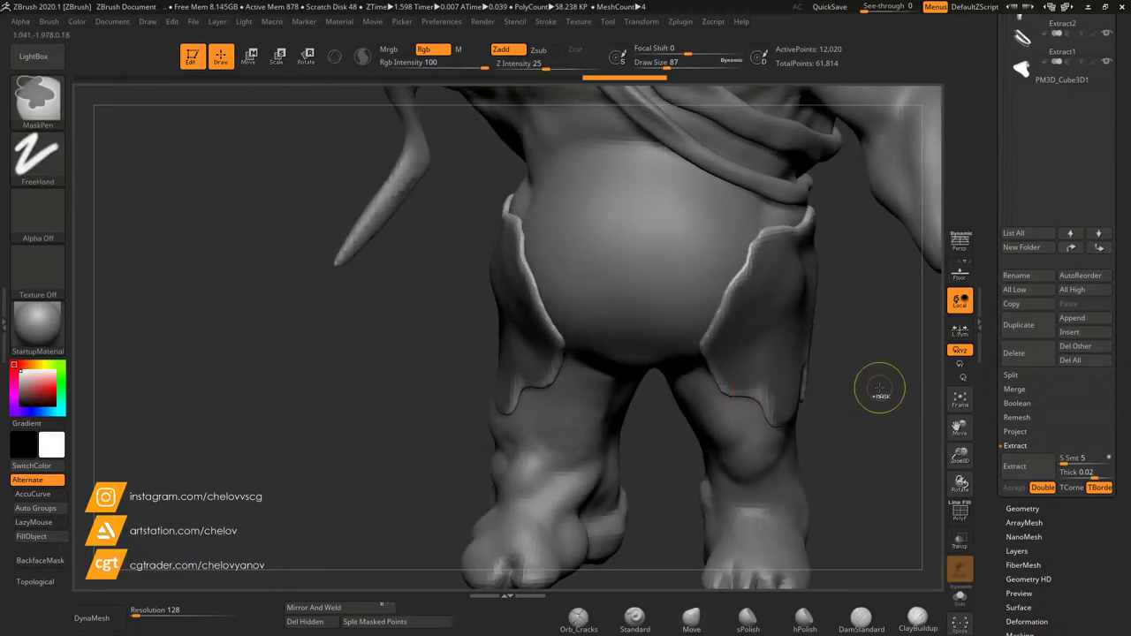
Step: Reshape the front flaps of the hip cloth symmetrically with the Move brush at draw size 358
{"action": "left_click_drag", "start_coordinate": [882, 392], "coordinate": [930, 434], "text": "ctrl"}
{"action": "mouse_move", "coordinate": [956, 425]}
{"action": "right_mouse_down", "text": "alt"}
{"action": "mouse_move", "coordinate": [816, 409]}
{"action": "mouse_move", "coordinate": [828, 390]}
{"action": "right_mouse_up", "text": "alt"}
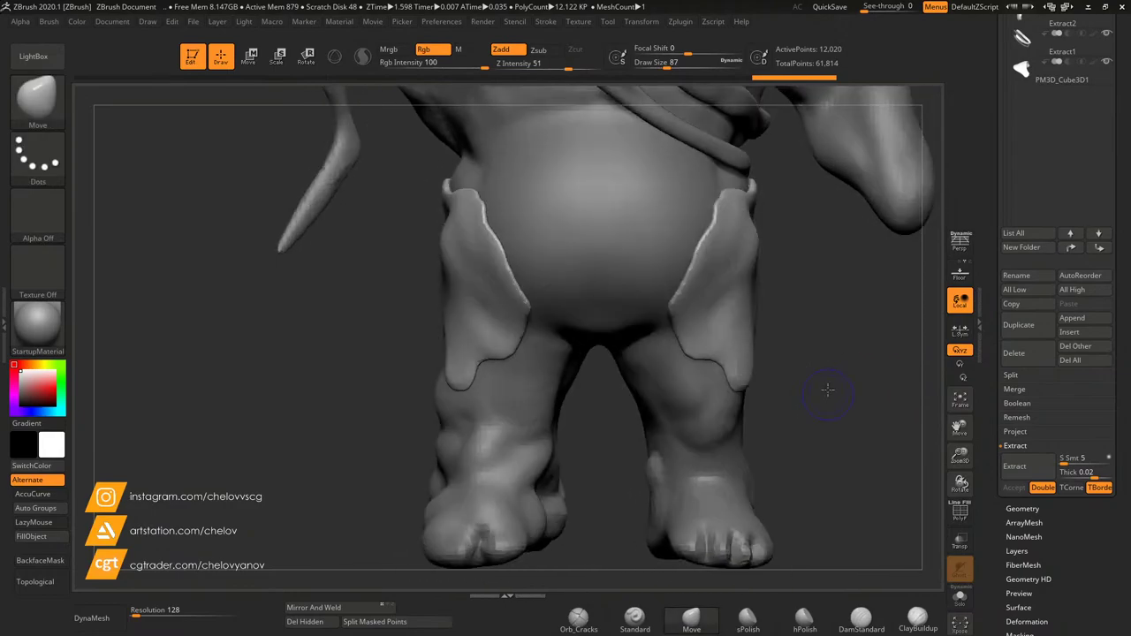
{"action": "mouse_move", "coordinate": [954, 449]}
{"action": "right_mouse_down", "text": "ctrl"}
{"action": "mouse_move", "coordinate": [927, 427]}
{"action": "mouse_move", "coordinate": [888, 442]}
{"action": "right_mouse_up", "text": "ctrl"}
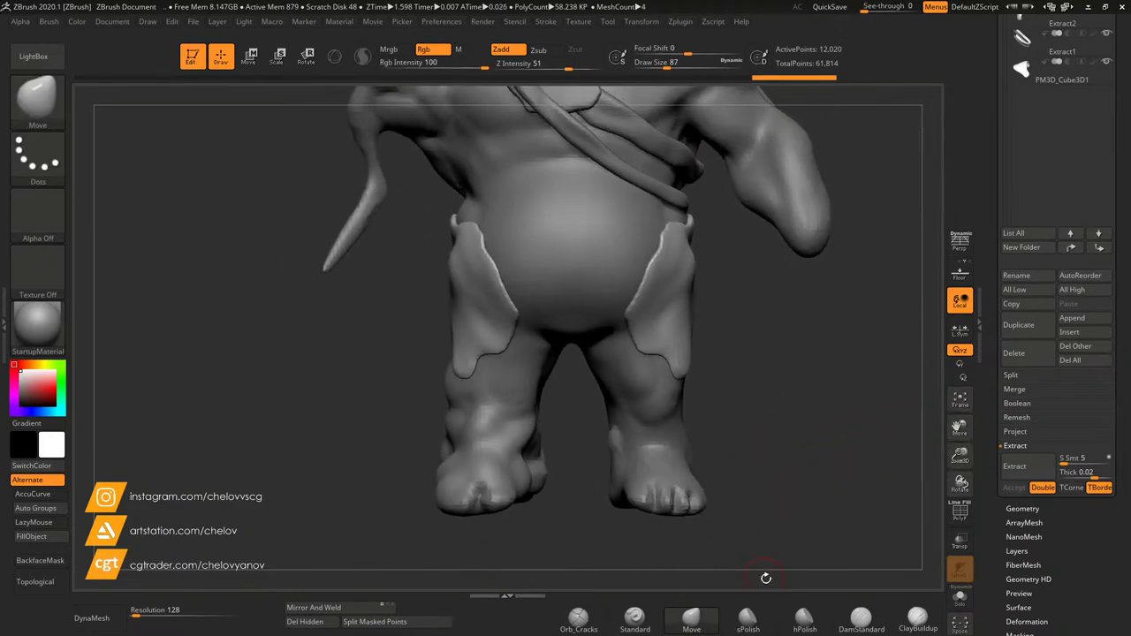
{"action": "left_click", "coordinate": [747, 621]}
{"action": "left_click", "coordinate": [698, 64]}
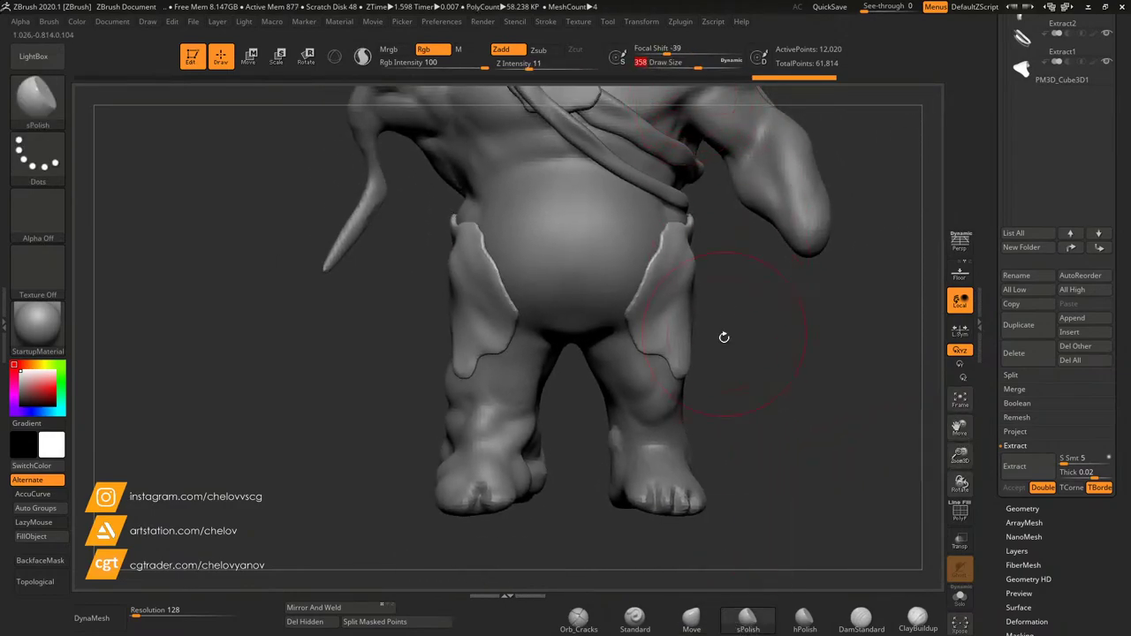
{"action": "left_click", "coordinate": [690, 619]}
{"action": "left_click_drag", "start_coordinate": [677, 369], "coordinate": [693, 366]}
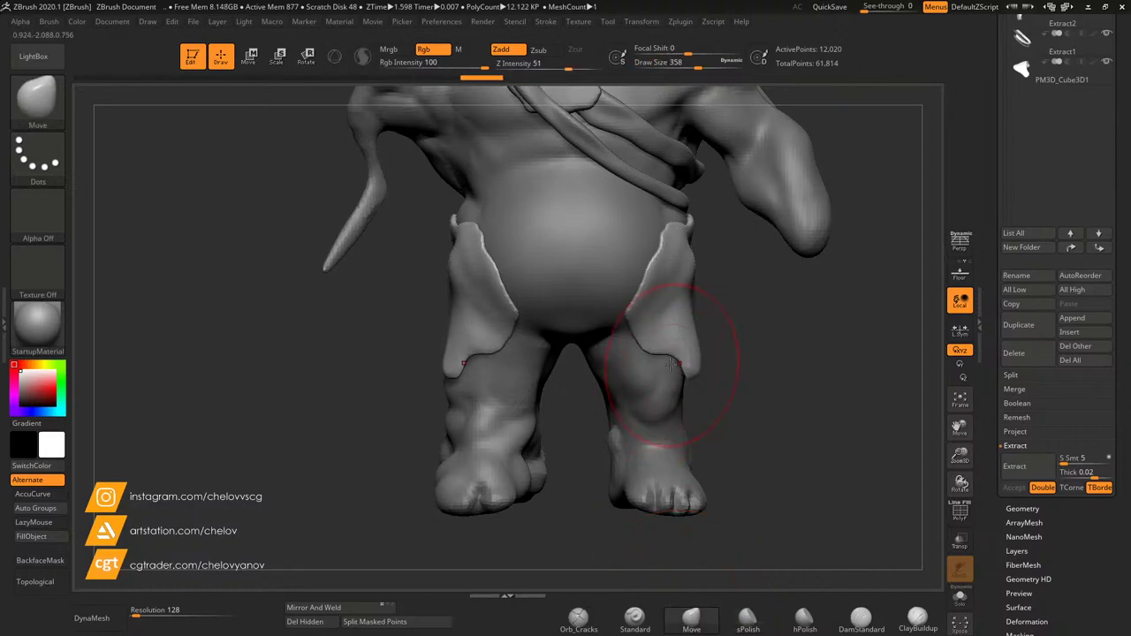
{"action": "mouse_move", "coordinate": [643, 335]}
{"action": "left_mouse_down"}
{"action": "mouse_move", "coordinate": [701, 309]}
{"action": "mouse_move", "coordinate": [705, 370]}
{"action": "left_mouse_up"}
{"action": "left_click_drag", "start_coordinate": [699, 277], "coordinate": [672, 276]}
{"action": "left_click_drag", "start_coordinate": [770, 330], "coordinate": [643, 330]}
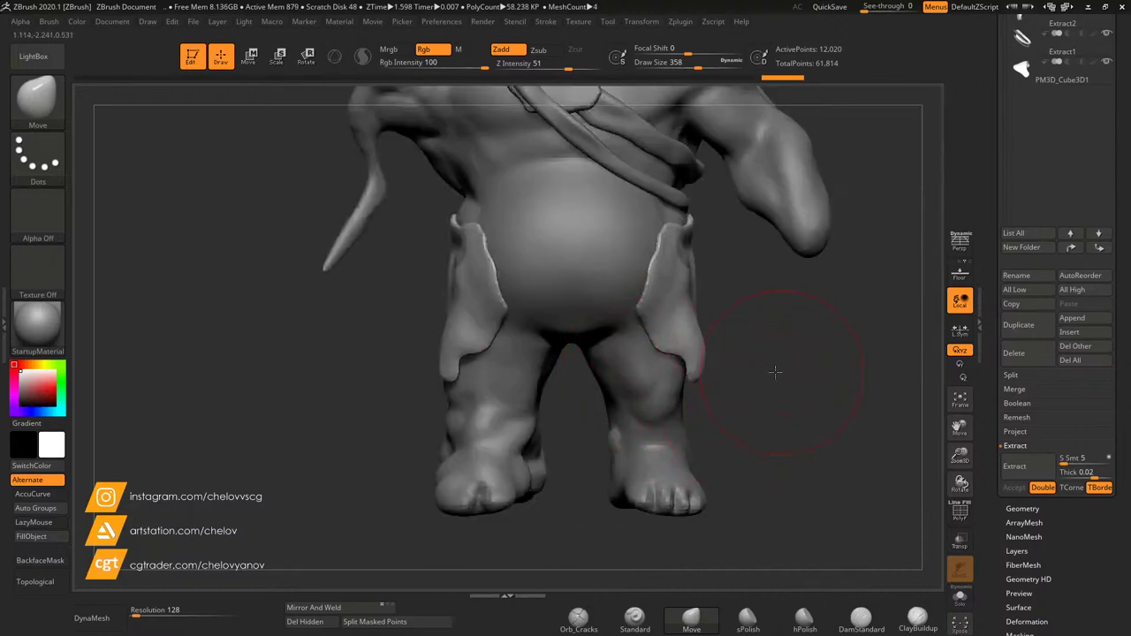
Step: Reshape the ragged lower hem across the back and sides of the hip cloth with the Move brush
{"action": "left_click_drag", "start_coordinate": [776, 371], "coordinate": [619, 281]}
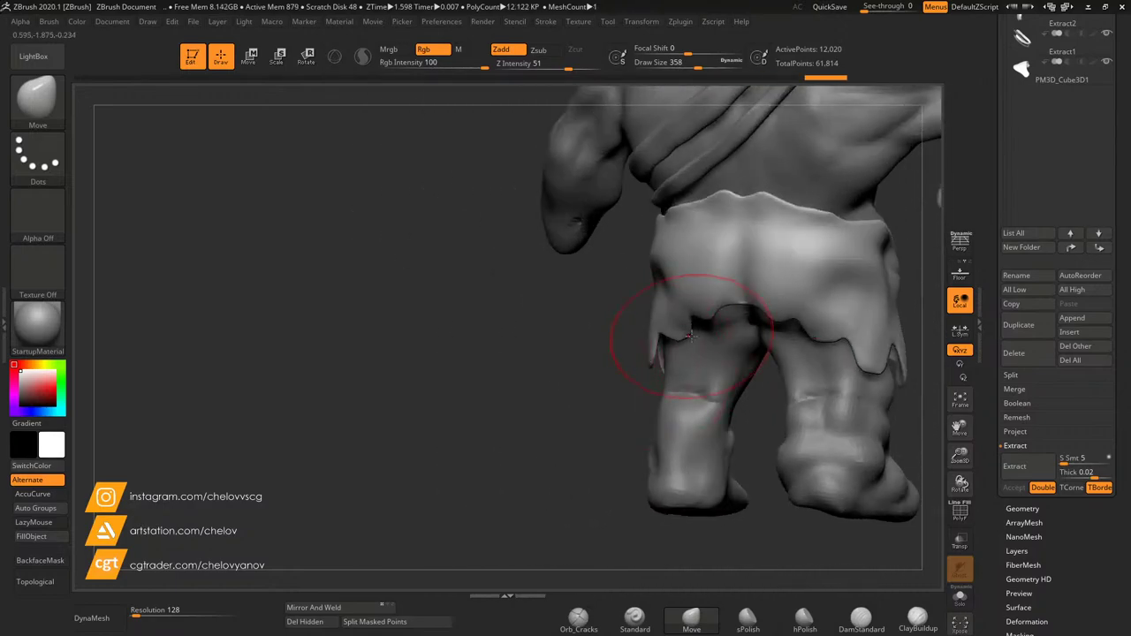
{"action": "mouse_move", "coordinate": [761, 429]}
{"action": "left_mouse_down"}
{"action": "mouse_move", "coordinate": [782, 270]}
{"action": "mouse_move", "coordinate": [796, 305]}
{"action": "mouse_move", "coordinate": [828, 265]}
{"action": "left_mouse_up"}
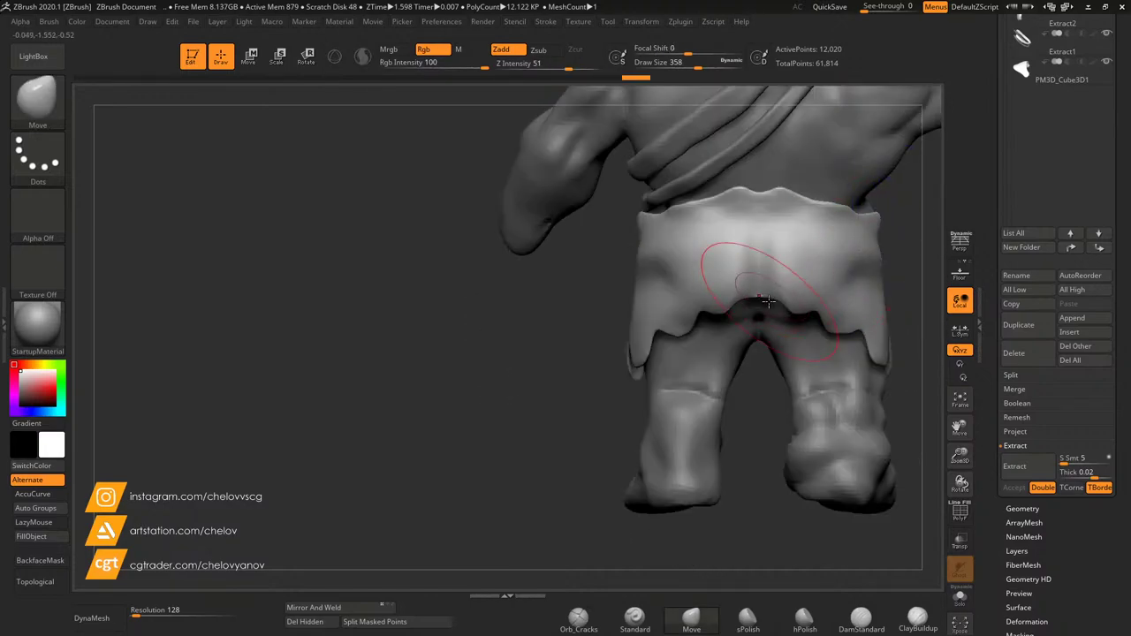
{"action": "left_click_drag", "start_coordinate": [768, 301], "coordinate": [760, 377]}
{"action": "left_click_drag", "start_coordinate": [825, 335], "coordinate": [830, 367]}
{"action": "mouse_move", "coordinate": [503, 354]}
{"action": "left_mouse_down"}
{"action": "mouse_move", "coordinate": [576, 354]}
{"action": "mouse_move", "coordinate": [621, 330]}
{"action": "left_mouse_up"}
{"action": "left_click_drag", "start_coordinate": [960, 429], "coordinate": [695, 443]}
{"action": "left_click_drag", "start_coordinate": [695, 324], "coordinate": [692, 303]}
{"action": "mouse_move", "coordinate": [741, 362]}
{"action": "left_mouse_down"}
{"action": "mouse_move", "coordinate": [802, 375]}
{"action": "mouse_move", "coordinate": [764, 334]}
{"action": "left_mouse_up"}
Step: Carve diagonal folds into the sides of the hip cloth with the DamStandard brush at draw size 182
{"action": "left_click", "coordinate": [861, 619]}
{"action": "left_click", "coordinate": [679, 66]}
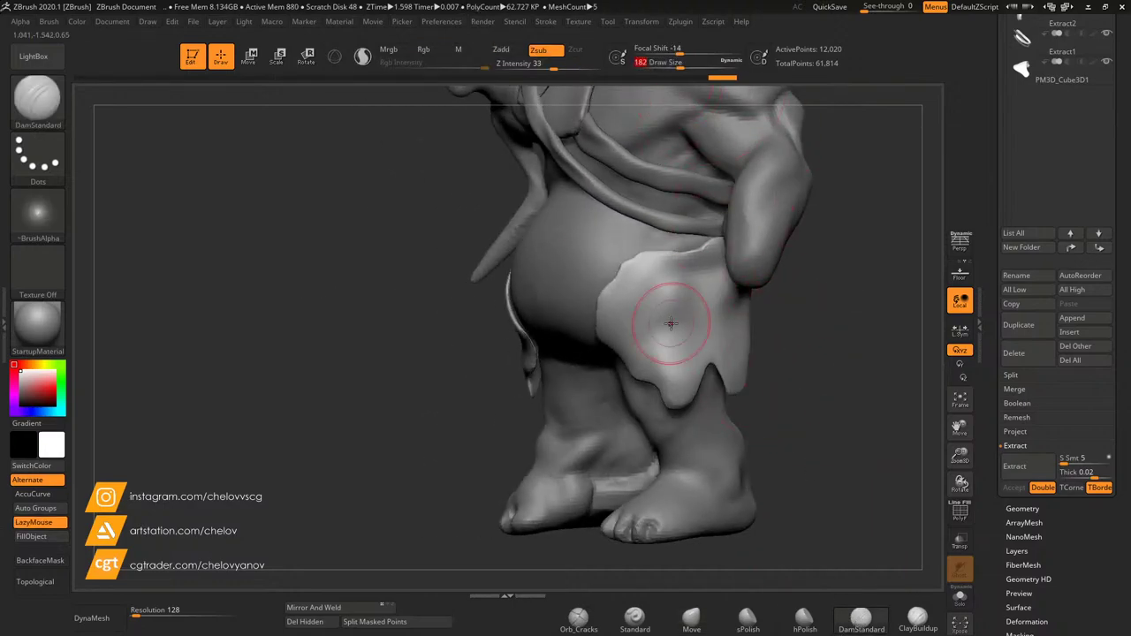
{"action": "left_click_drag", "start_coordinate": [648, 298], "coordinate": [614, 332]}
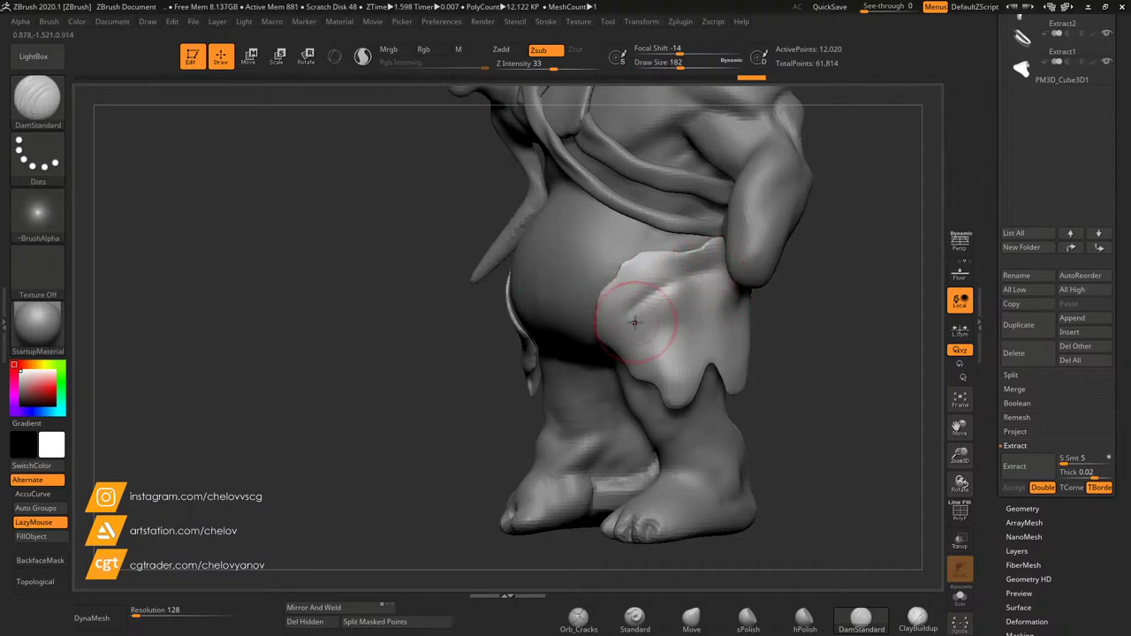
{"action": "mouse_move", "coordinate": [676, 283]}
{"action": "left_mouse_down"}
{"action": "mouse_move", "coordinate": [602, 346]}
{"action": "mouse_move", "coordinate": [648, 309]}
{"action": "mouse_move", "coordinate": [611, 340]}
{"action": "left_mouse_up"}
{"action": "left_click_drag", "start_coordinate": [665, 290], "coordinate": [648, 306]}
{"action": "mouse_move", "coordinate": [796, 319]}
{"action": "left_mouse_down"}
{"action": "mouse_move", "coordinate": [813, 327]}
{"action": "mouse_move", "coordinate": [765, 290]}
{"action": "mouse_move", "coordinate": [800, 258]}
{"action": "mouse_move", "coordinate": [696, 273]}
{"action": "left_mouse_up"}
{"action": "left_click_drag", "start_coordinate": [599, 326], "coordinate": [773, 323]}
{"action": "left_click_drag", "start_coordinate": [843, 351], "coordinate": [774, 328]}
Step: Make the body the active subtool and add a Sphere3D as a new subtool
{"action": "left_click", "coordinate": [787, 320], "text": "alt"}
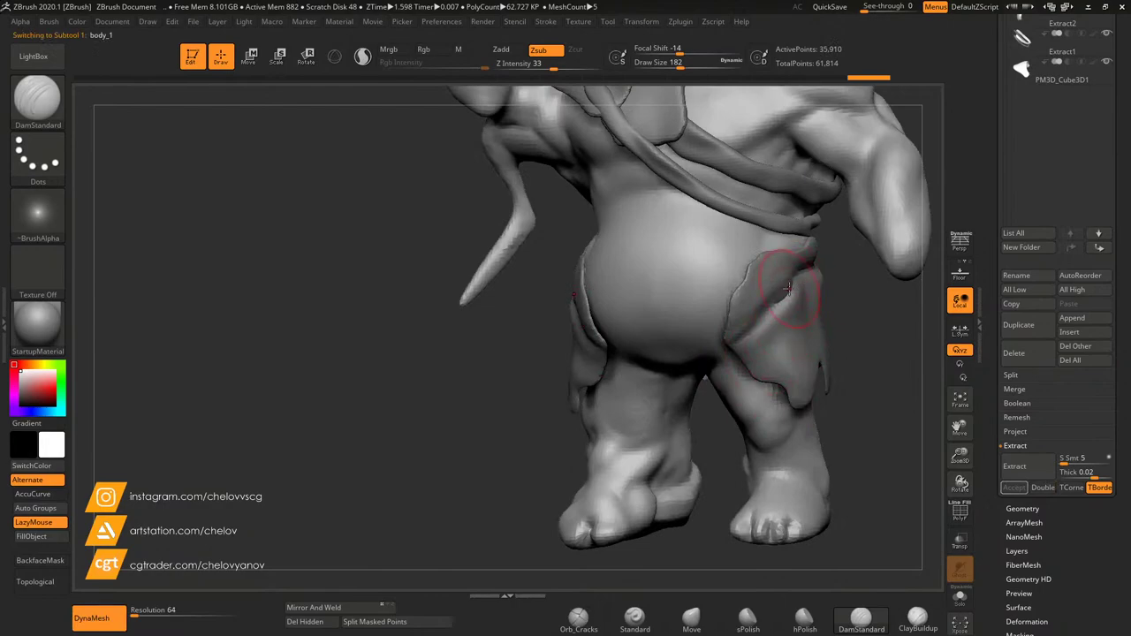
{"action": "left_click_drag", "start_coordinate": [861, 348], "coordinate": [840, 347], "text": "ctrl"}
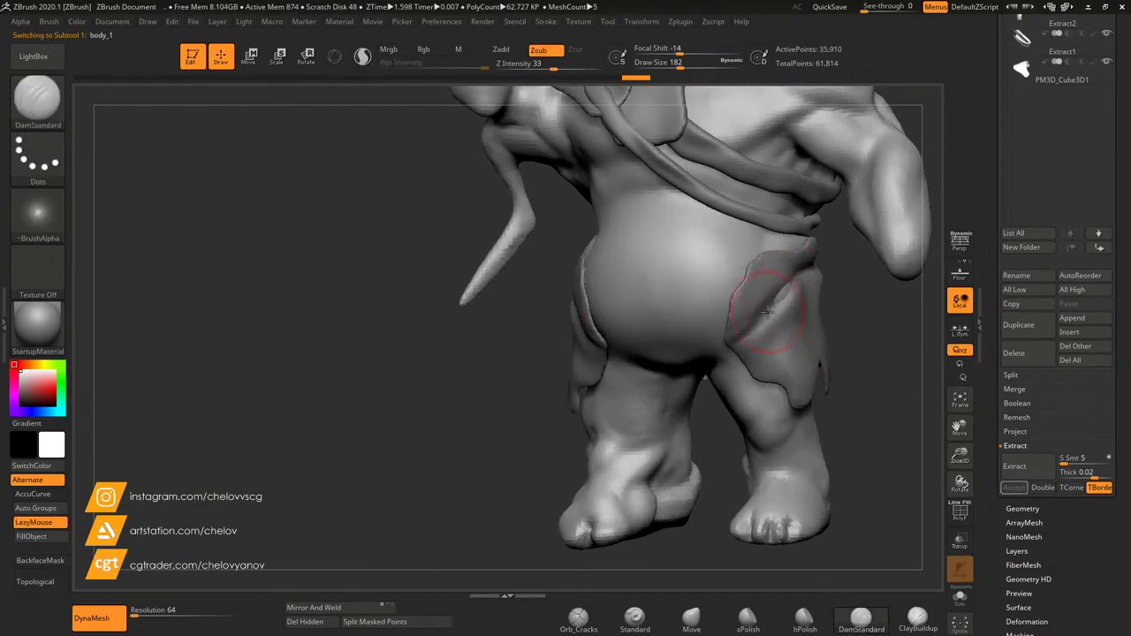
{"action": "mouse_move", "coordinate": [850, 309]}
{"action": "left_mouse_down"}
{"action": "mouse_move", "coordinate": [690, 312]}
{"action": "mouse_move", "coordinate": [795, 354]}
{"action": "mouse_move", "coordinate": [896, 374]}
{"action": "mouse_move", "coordinate": [916, 389]}
{"action": "mouse_move", "coordinate": [932, 445]}
{"action": "mouse_move", "coordinate": [895, 464]}
{"action": "left_mouse_up"}
{"action": "mouse_move", "coordinate": [866, 368]}
{"action": "left_mouse_down"}
{"action": "mouse_move", "coordinate": [854, 369]}
{"action": "mouse_move", "coordinate": [866, 372]}
{"action": "left_mouse_up"}
{"action": "left_click_drag", "start_coordinate": [964, 459], "coordinate": [986, 245]}
{"action": "left_click", "coordinate": [1072, 378]}
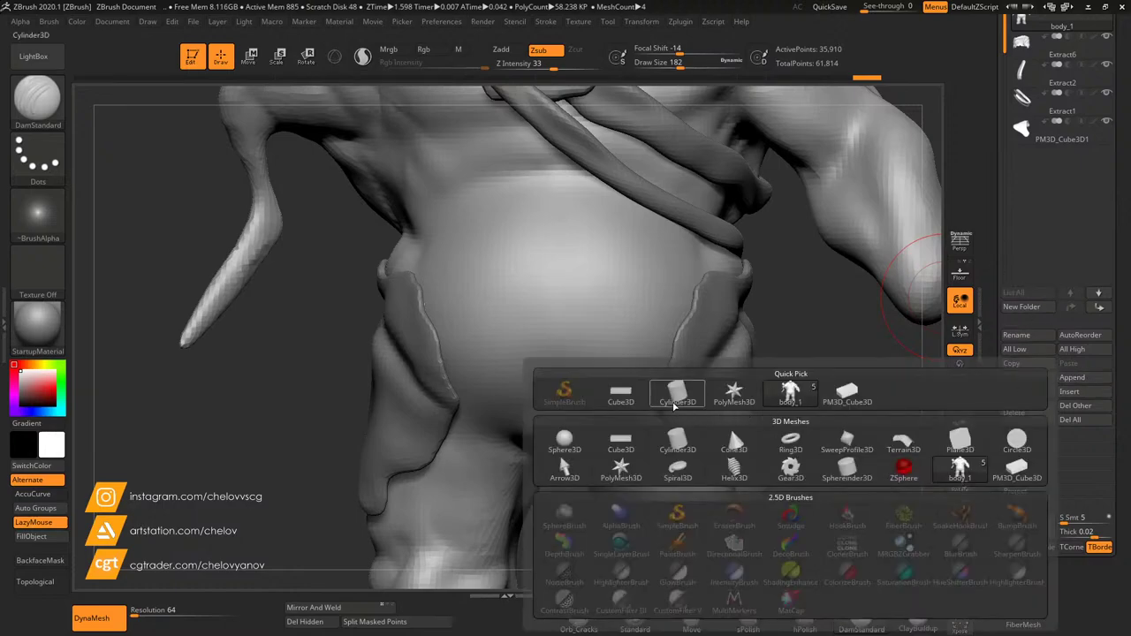
{"action": "left_click", "coordinate": [564, 445]}
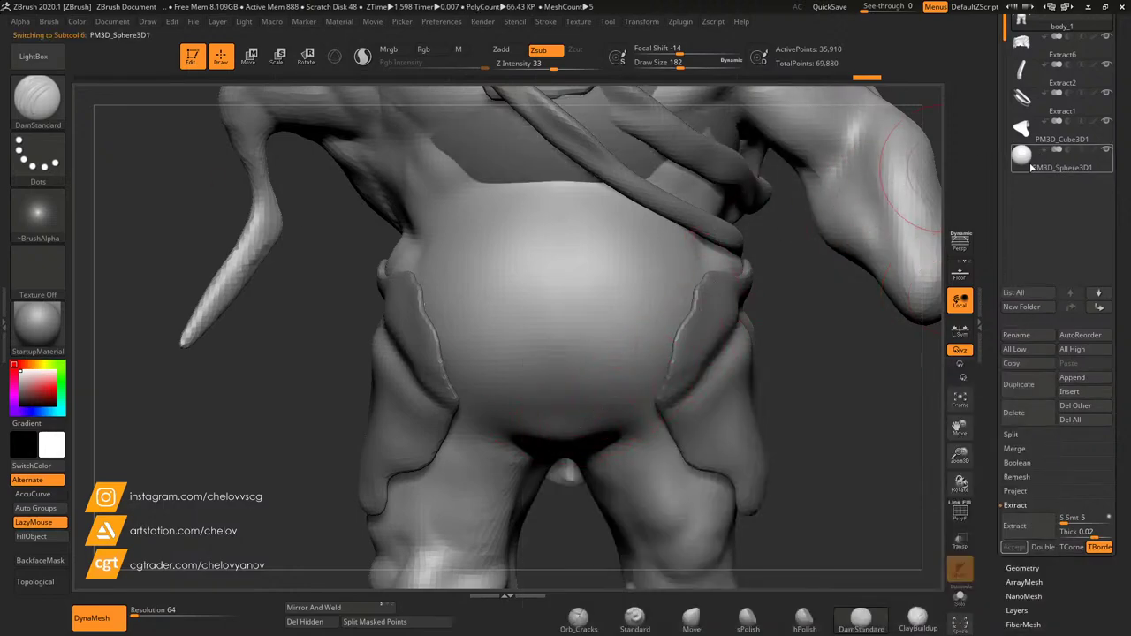
Step: Lower the new sphere to the bottom of the belly and scale it down evenly
{"action": "left_click", "coordinate": [260, 60]}
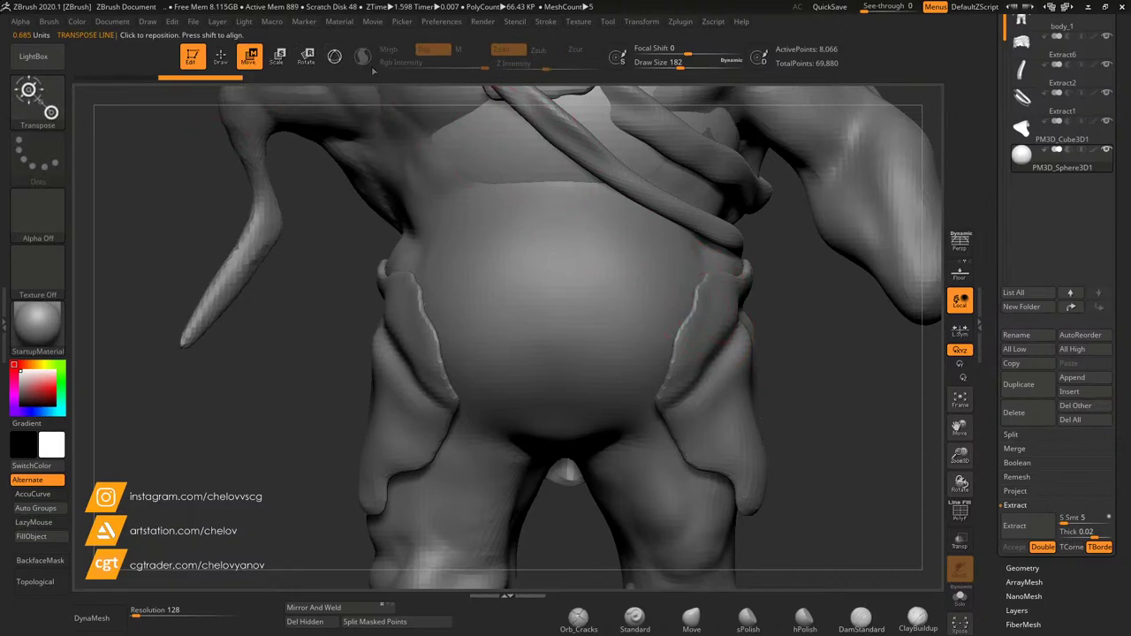
{"action": "left_click", "coordinate": [335, 56]}
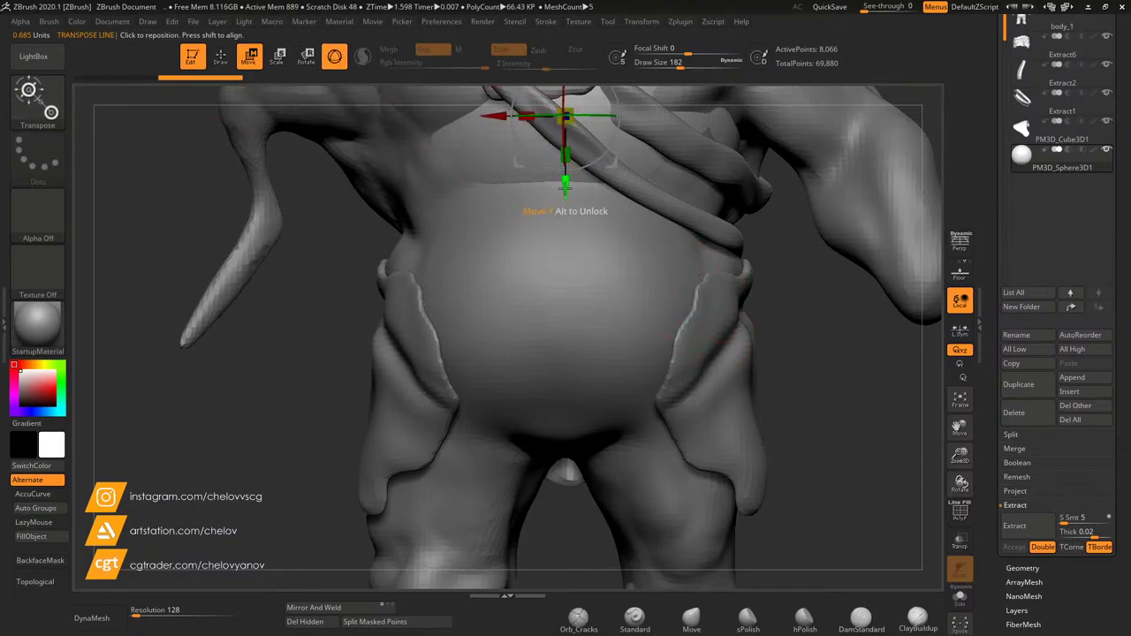
{"action": "left_click_drag", "start_coordinate": [565, 186], "coordinate": [566, 488]}
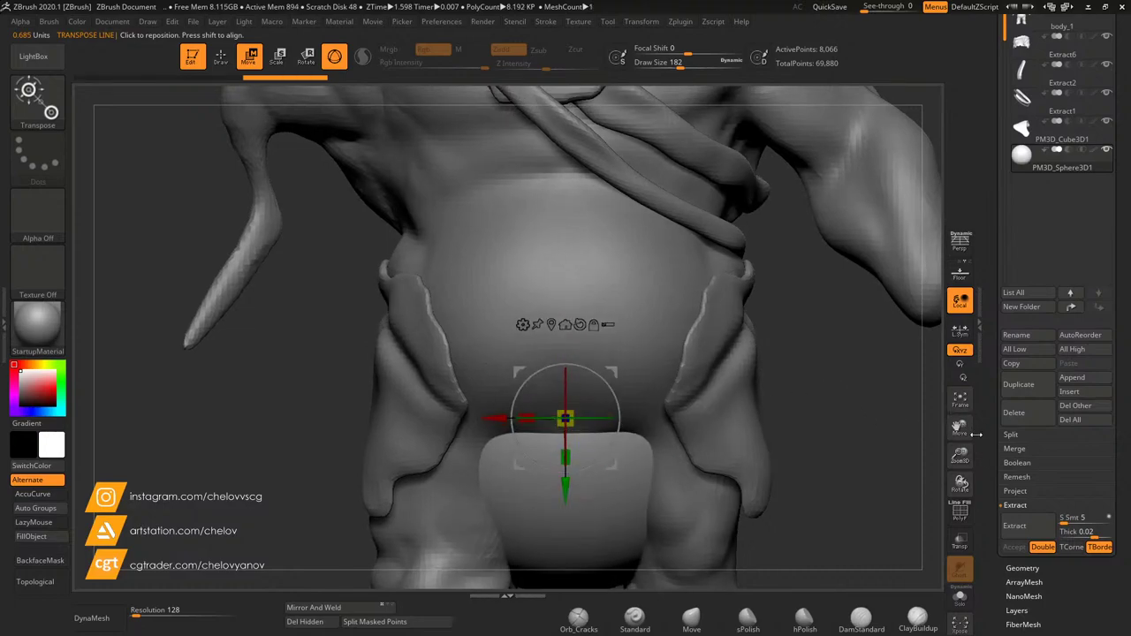
{"action": "left_click_drag", "start_coordinate": [961, 455], "coordinate": [955, 346]}
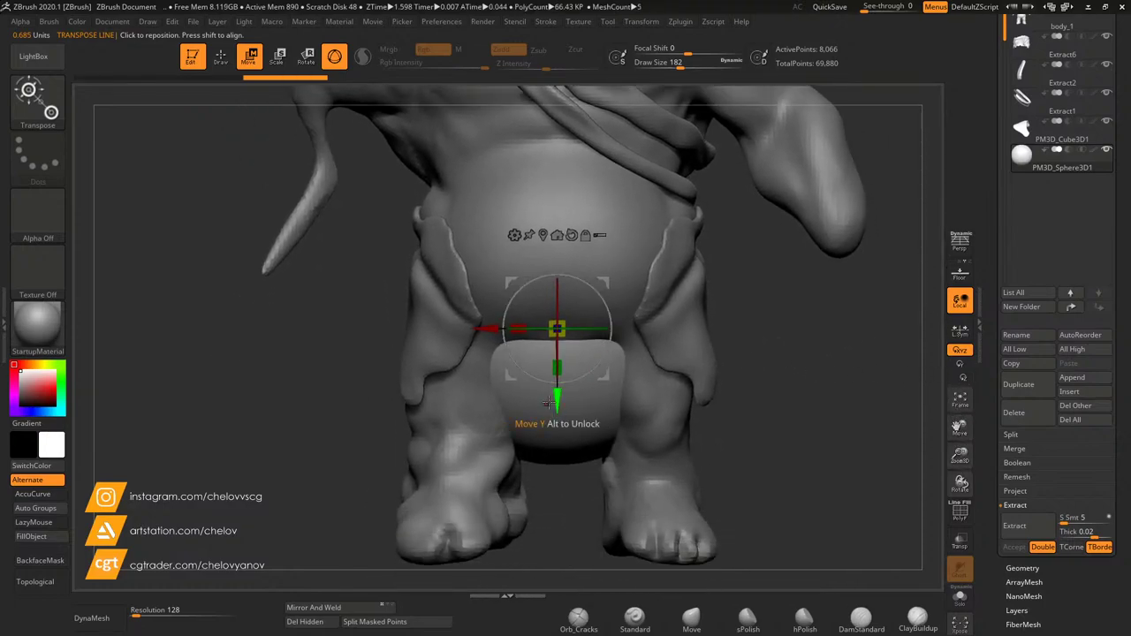
{"action": "mouse_move", "coordinate": [548, 403]}
{"action": "left_mouse_down"}
{"action": "mouse_move", "coordinate": [550, 333]}
{"action": "mouse_move", "coordinate": [549, 388]}
{"action": "left_mouse_up"}
{"action": "left_click_drag", "start_coordinate": [557, 314], "coordinate": [508, 256]}
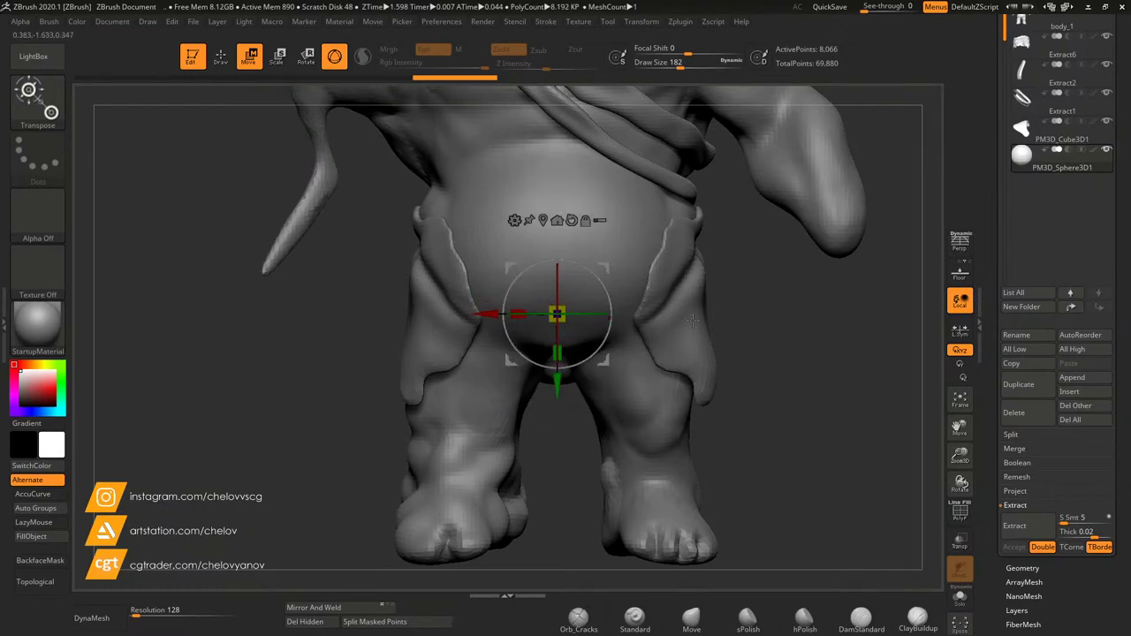
Step: Shift the sphere forward and down so that it sits in front of the crotch, adjusting its depth
{"action": "left_click_drag", "start_coordinate": [778, 320], "coordinate": [712, 316], "text": "shift"}
{"action": "left_click_drag", "start_coordinate": [604, 268], "coordinate": [477, 290]}
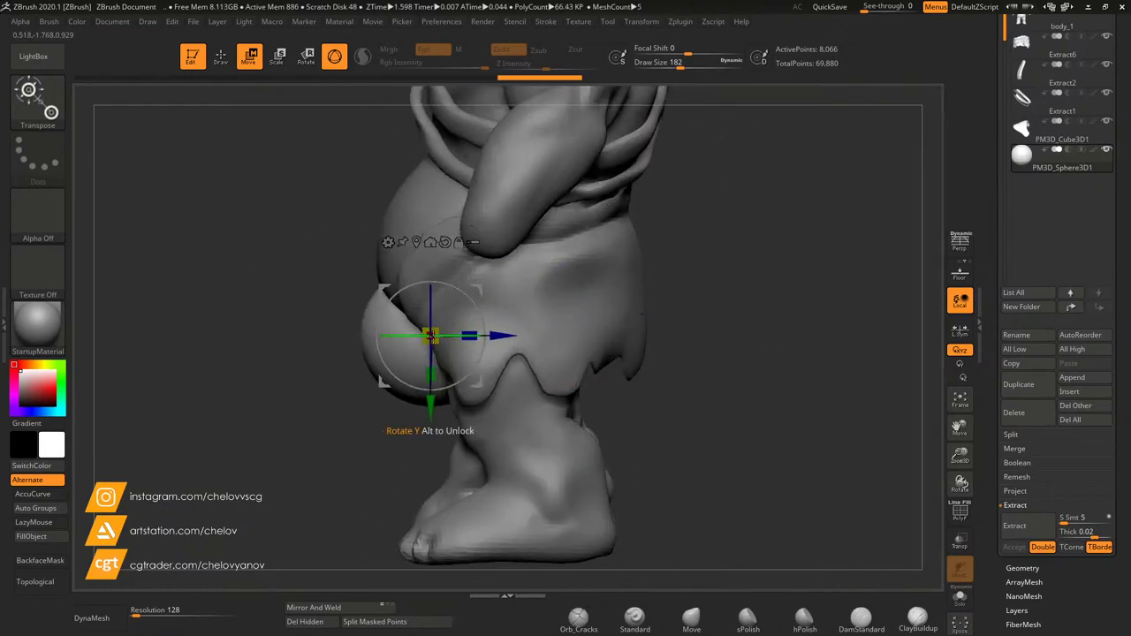
{"action": "left_click_drag", "start_coordinate": [455, 335], "coordinate": [440, 334]}
{"action": "left_click_drag", "start_coordinate": [745, 310], "coordinate": [815, 309]}
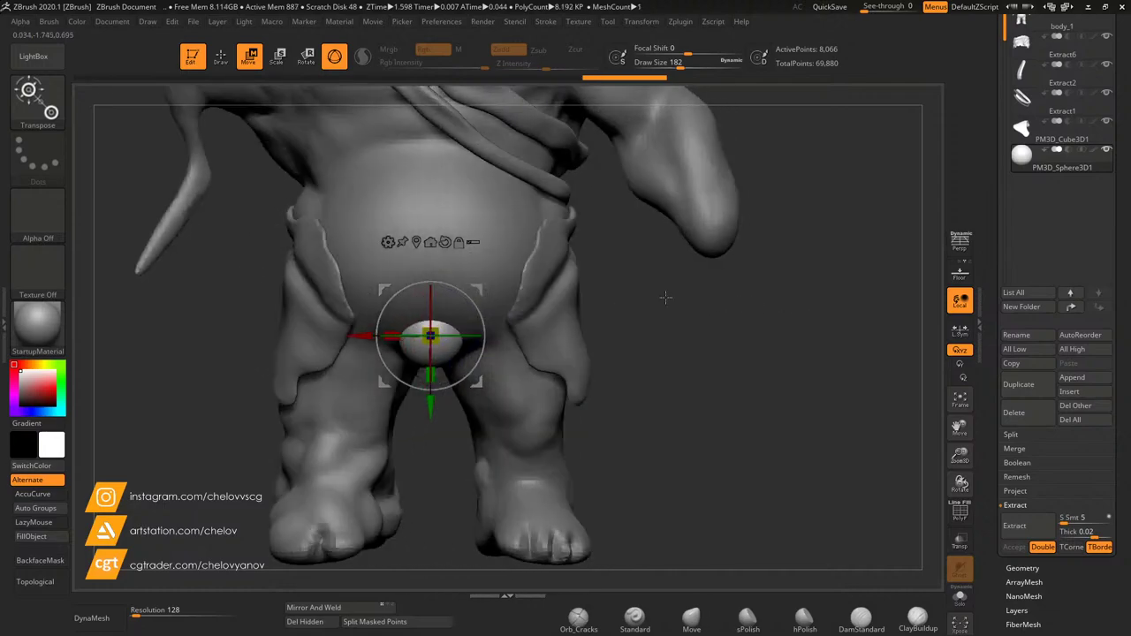
{"action": "left_click_drag", "start_coordinate": [482, 286], "coordinate": [484, 315]}
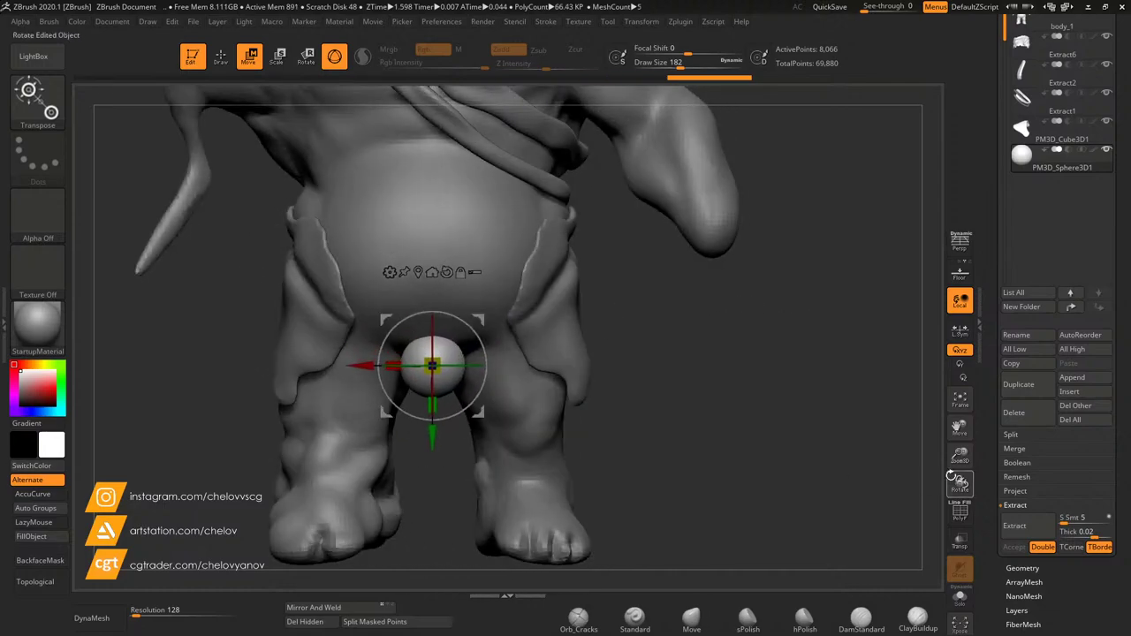
{"action": "left_click_drag", "start_coordinate": [961, 459], "coordinate": [1028, 330]}
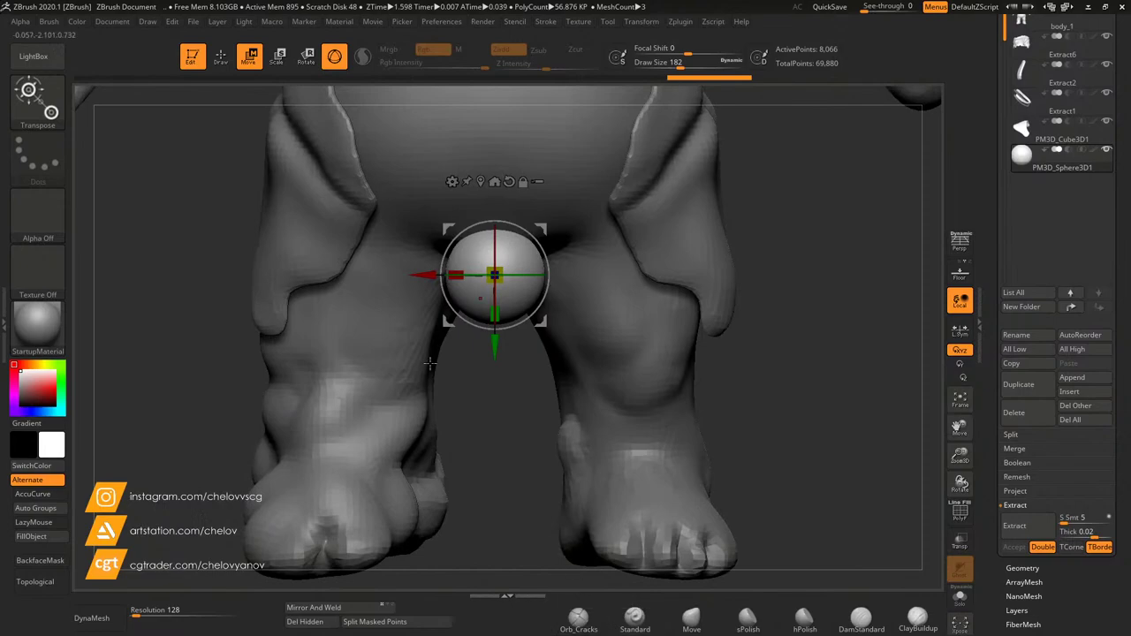
Step: Pull the sphere's underside down into a tapered drop shape with the SnakeHook2 brush, and reduce the draw size to 83
{"action": "left_click", "coordinate": [37, 99]}
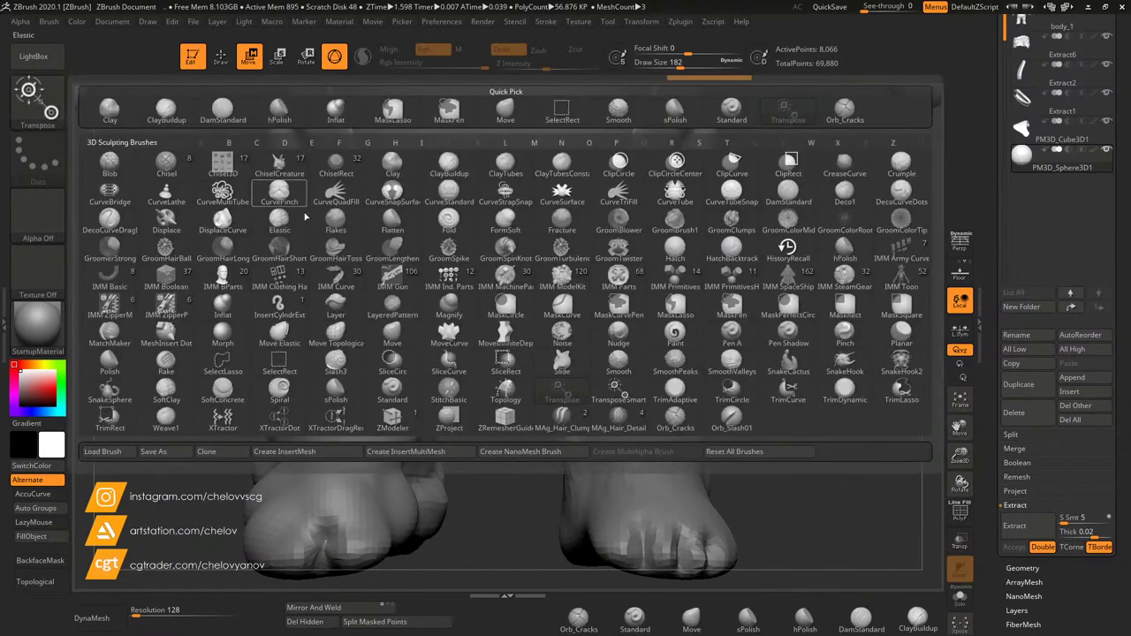
{"action": "left_click", "coordinate": [901, 362]}
{"action": "left_click_drag", "start_coordinate": [499, 326], "coordinate": [491, 416]}
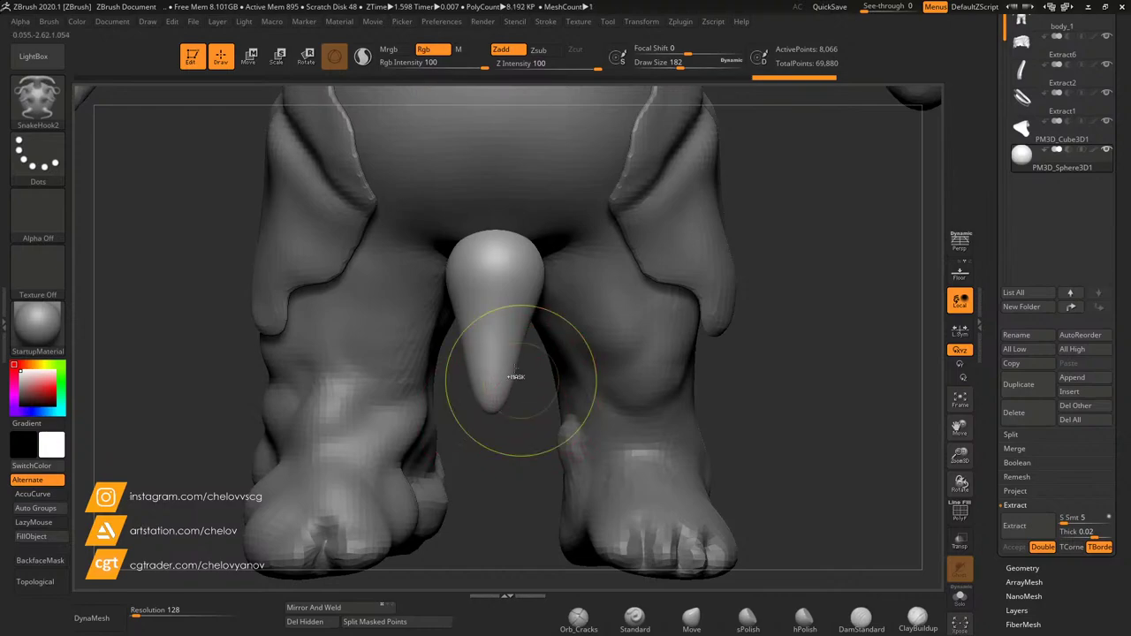
{"action": "key", "text": "ctrl+z"}
{"action": "left_click_drag", "start_coordinate": [495, 305], "coordinate": [498, 387]}
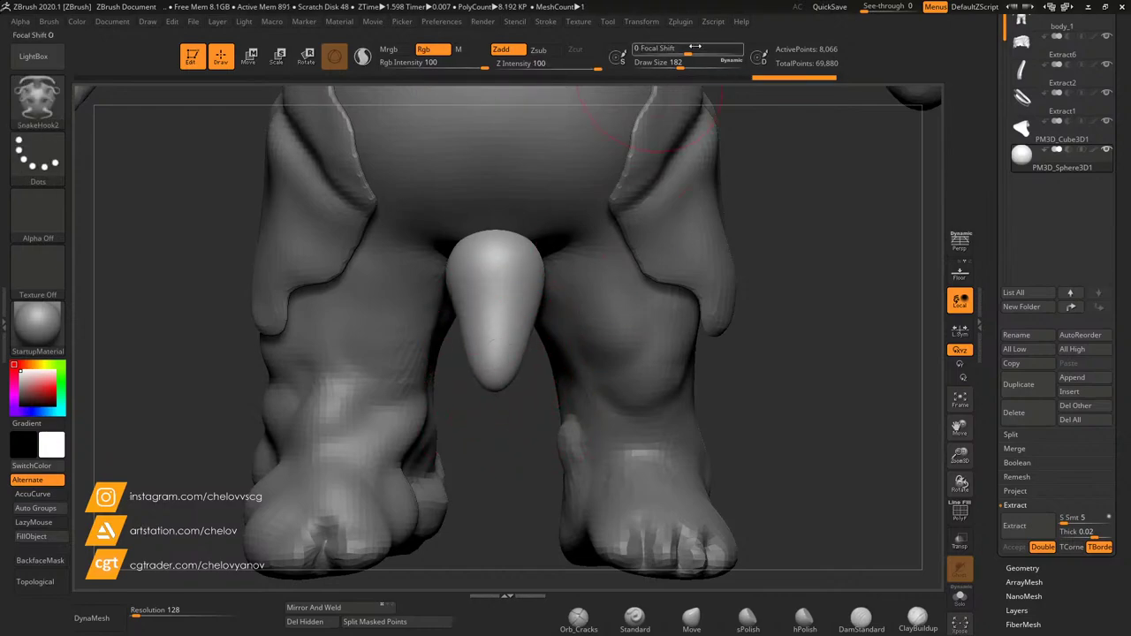
{"action": "left_click_drag", "start_coordinate": [663, 63], "coordinate": [666, 64]}
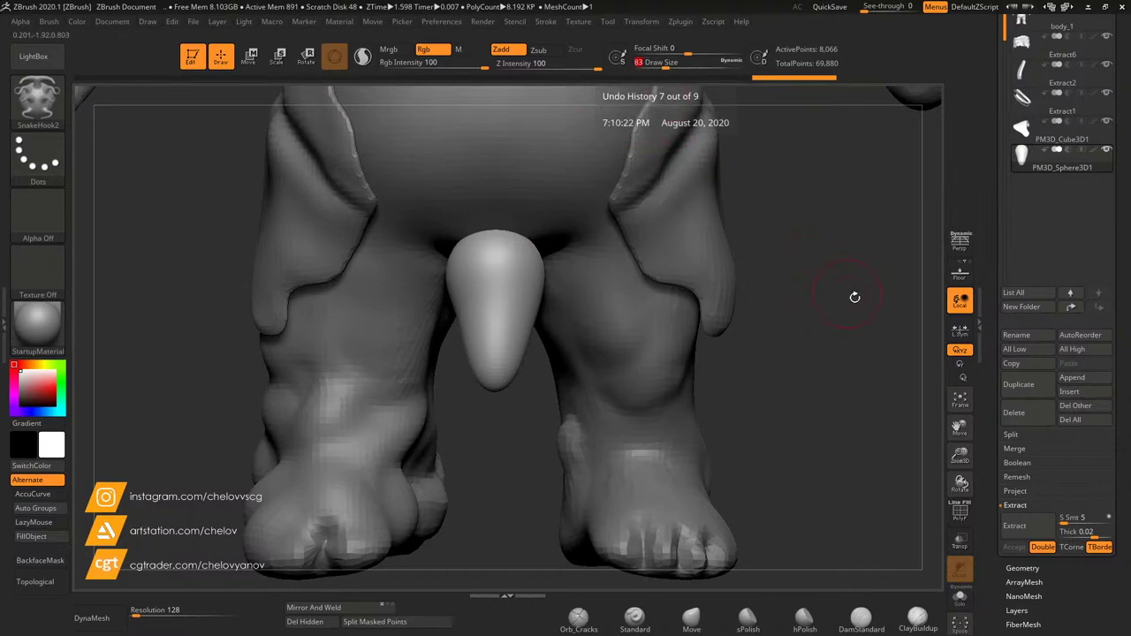
Step: Tilt the drop shape in side view to follow the crotch and scale it down evenly
{"action": "left_click_drag", "start_coordinate": [960, 456], "coordinate": [941, 367]}
{"action": "left_click_drag", "start_coordinate": [743, 292], "coordinate": [710, 284]}
{"action": "left_click", "coordinate": [249, 56]}
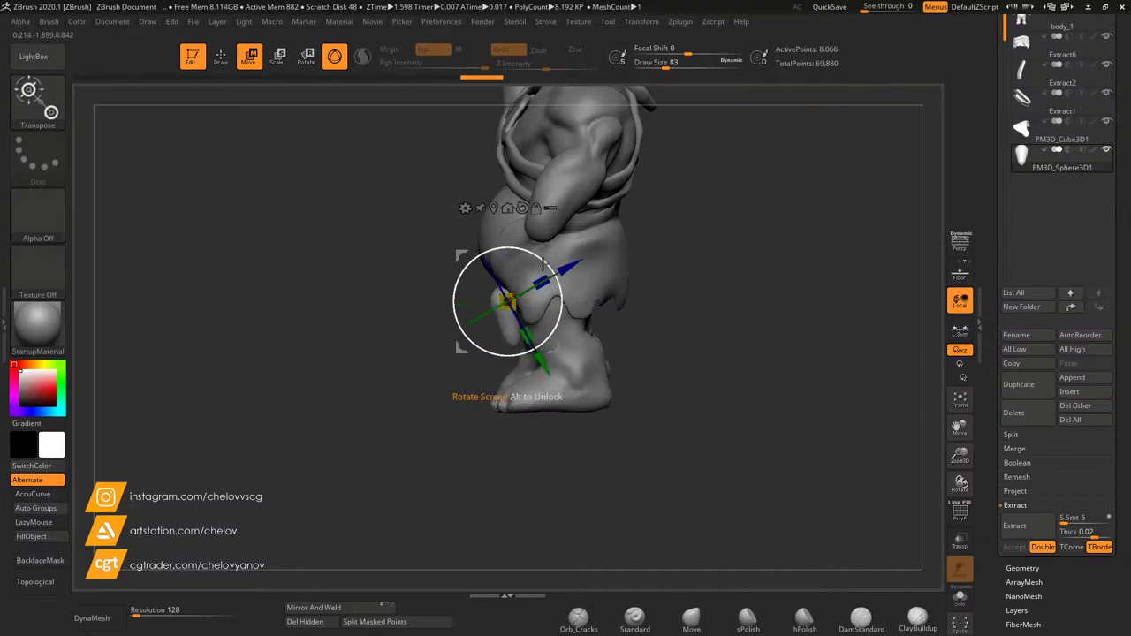
{"action": "left_click_drag", "start_coordinate": [553, 254], "coordinate": [535, 246]}
{"action": "left_click_drag", "start_coordinate": [362, 343], "coordinate": [621, 386]}
{"action": "mouse_move", "coordinate": [698, 309]}
{"action": "left_mouse_down", "text": "alt"}
{"action": "mouse_move", "coordinate": [726, 251]}
{"action": "mouse_move", "coordinate": [729, 288]}
{"action": "mouse_move", "coordinate": [681, 295]}
{"action": "mouse_move", "coordinate": [694, 294]}
{"action": "left_mouse_up", "text": "alt"}
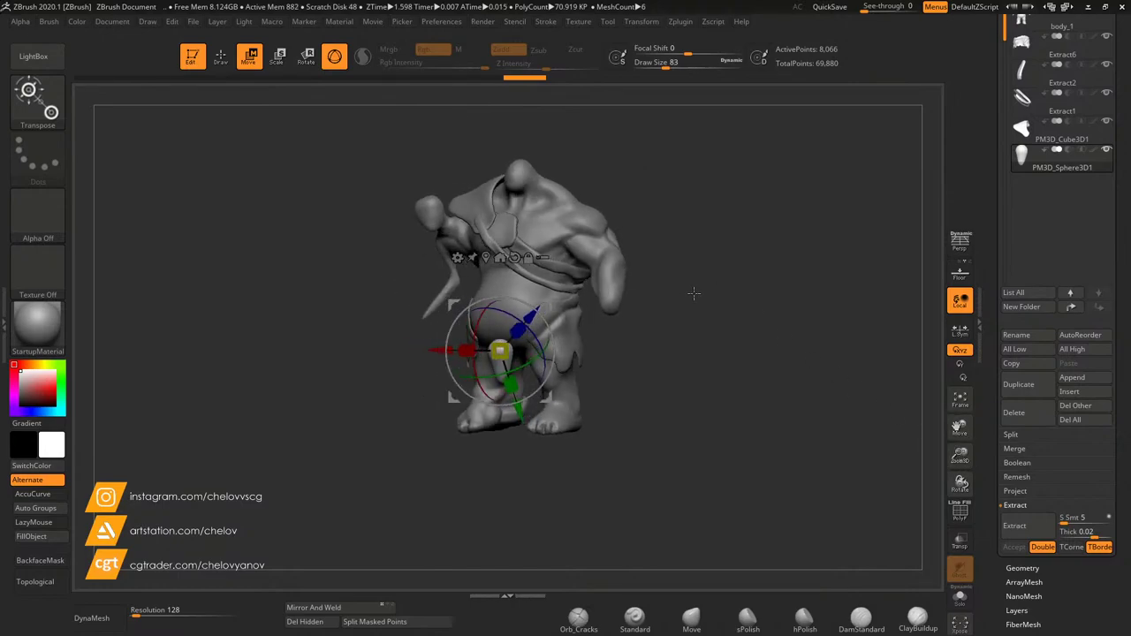
{"action": "left_click_drag", "start_coordinate": [747, 335], "coordinate": [577, 400], "text": "alt"}
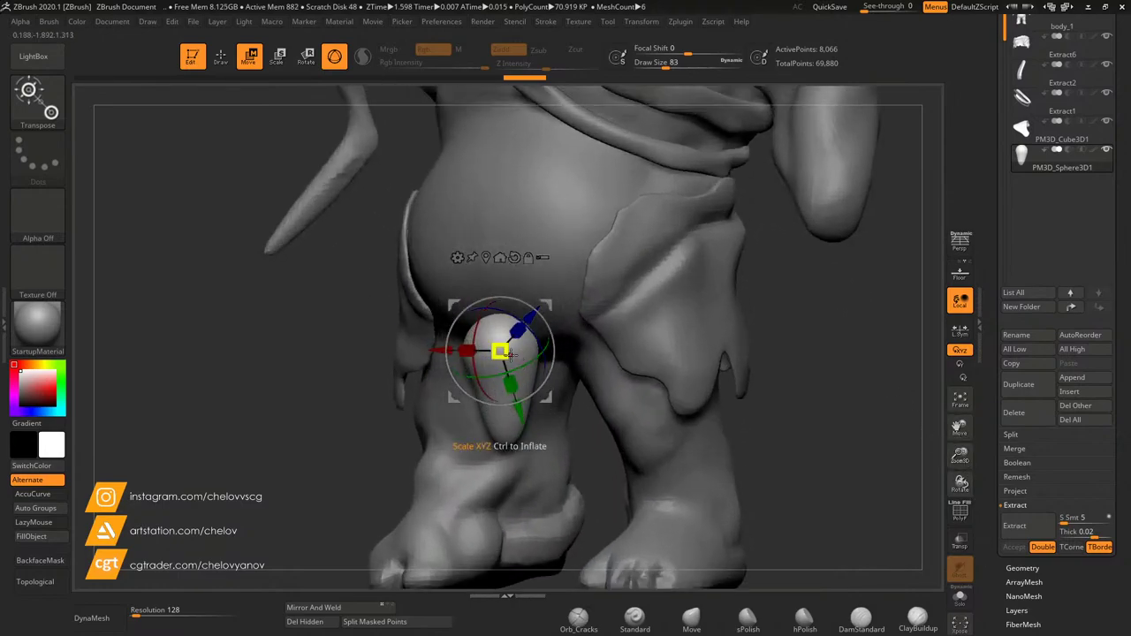
{"action": "left_click_drag", "start_coordinate": [508, 354], "coordinate": [498, 352]}
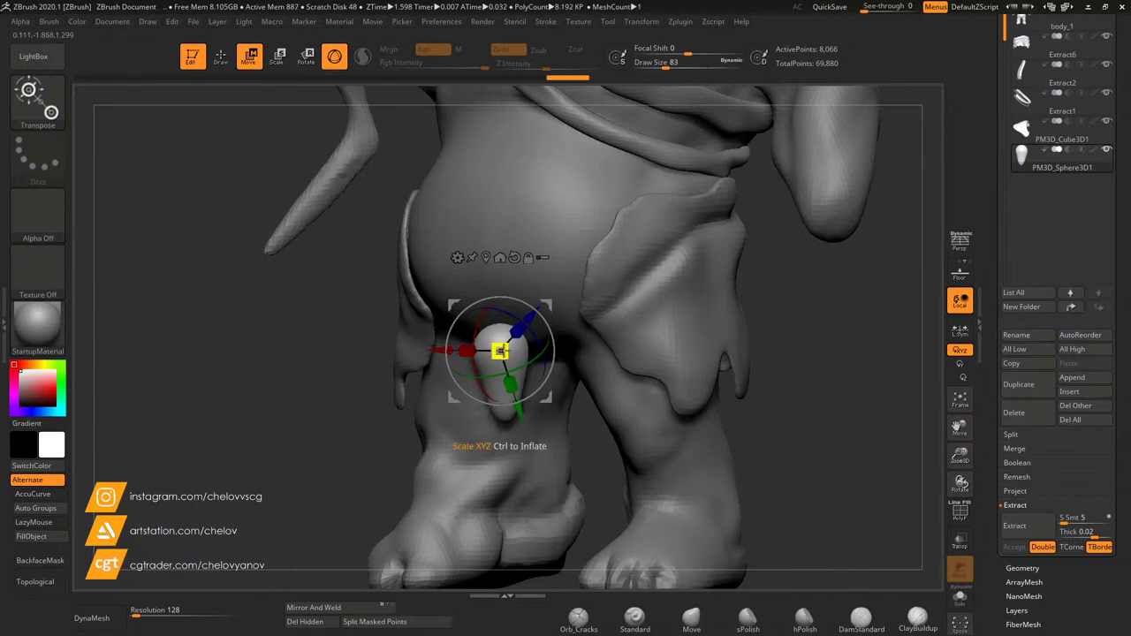
{"action": "left_click_drag", "start_coordinate": [769, 360], "coordinate": [870, 363]}
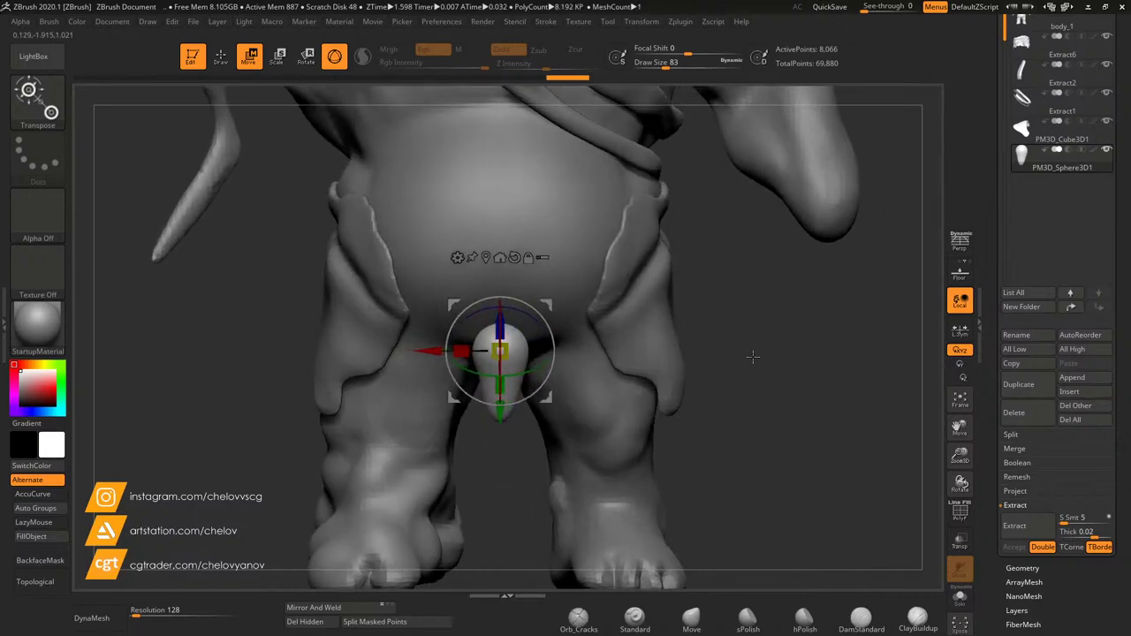
Step: Switch to the SnakeHook2 brush for sculpting the drop shape
{"action": "left_click", "coordinate": [37, 96]}
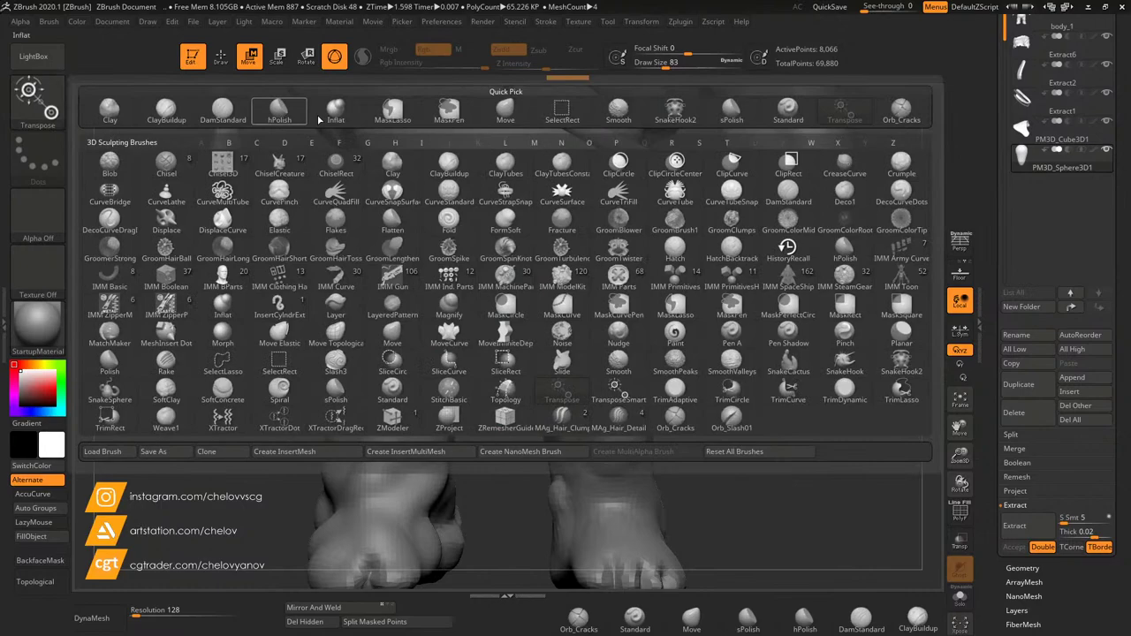
{"action": "left_click", "coordinate": [906, 368]}
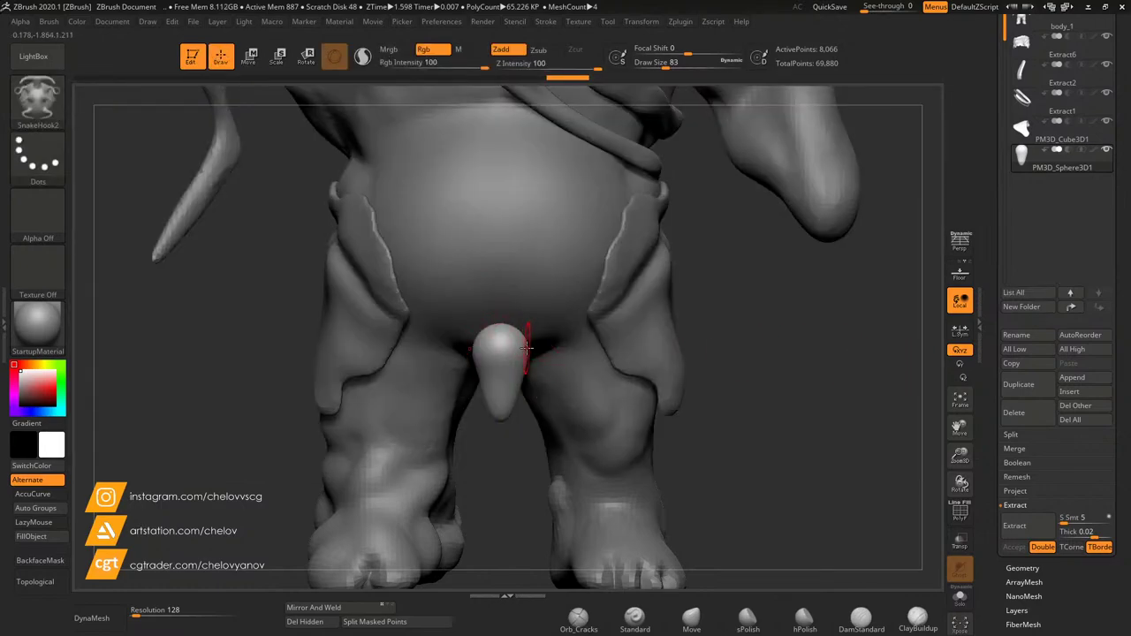
Step: Try to pull thin symmetric arms out of the drop's upper sides and apply Mirror And Weld, then undo it all
{"action": "mouse_move", "coordinate": [533, 348]}
{"action": "left_mouse_down"}
{"action": "mouse_move", "coordinate": [576, 338]}
{"action": "mouse_move", "coordinate": [553, 340]}
{"action": "mouse_move", "coordinate": [592, 320]}
{"action": "left_mouse_up"}
{"action": "key", "text": "ctrl+z"}
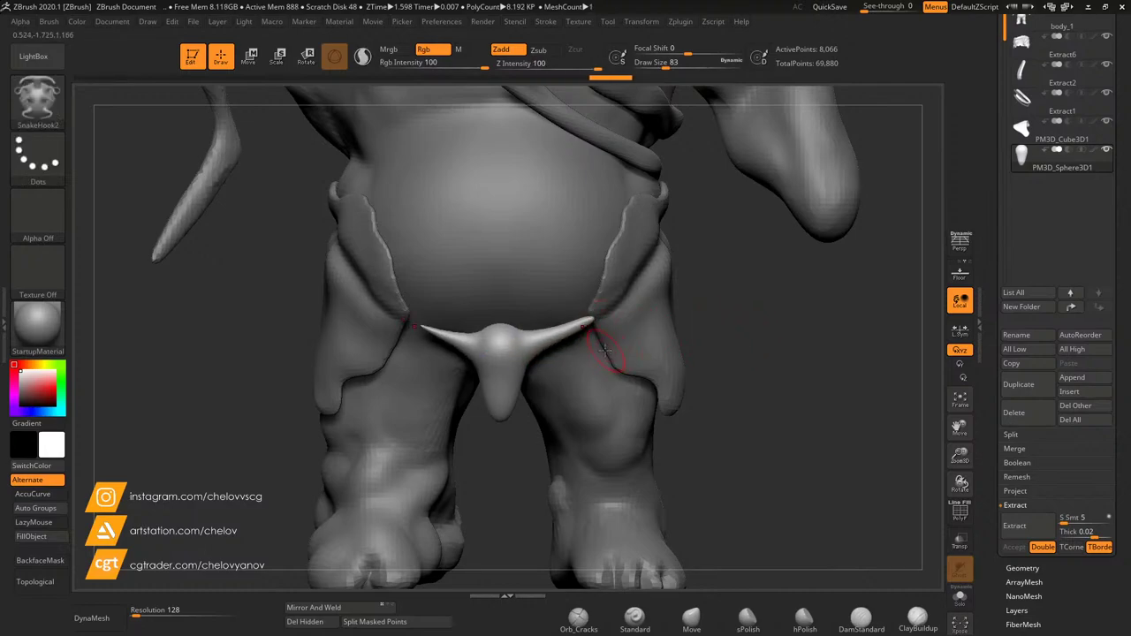
{"action": "key", "text": "ctrl+z"}
{"action": "left_click", "coordinate": [733, 357]}
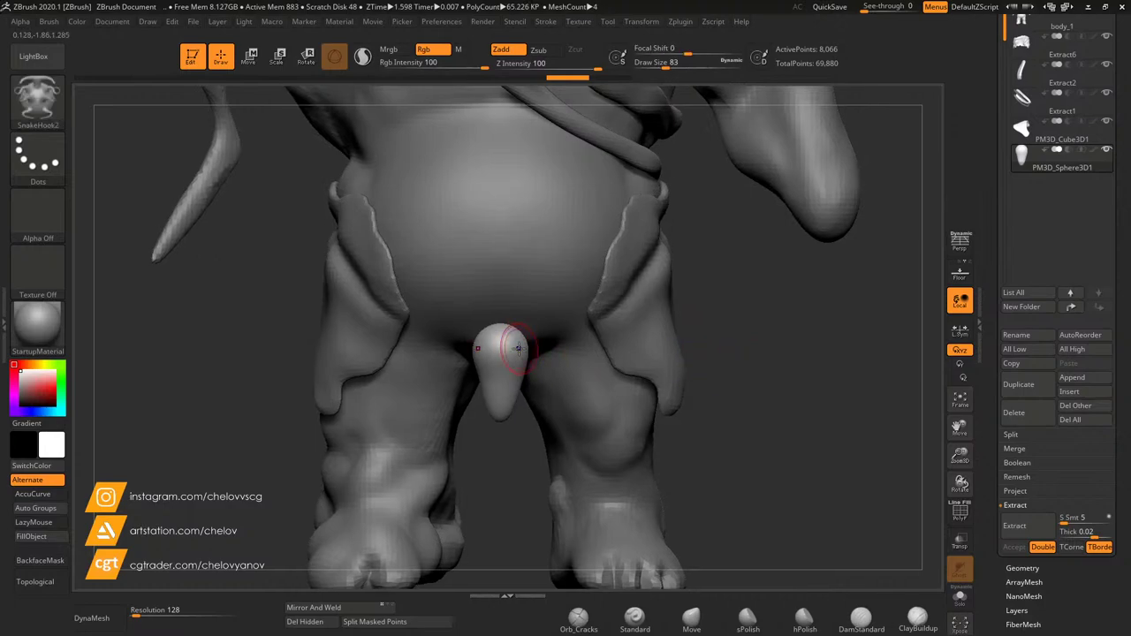
{"action": "left_click_drag", "start_coordinate": [527, 346], "coordinate": [610, 325]}
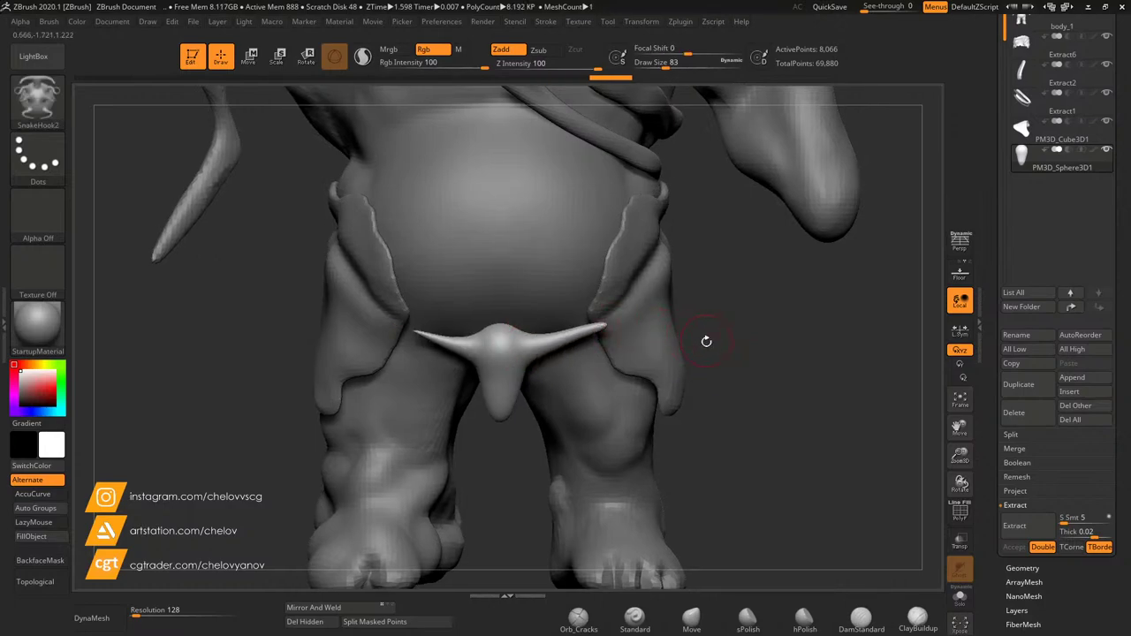
{"action": "left_click", "coordinate": [344, 613]}
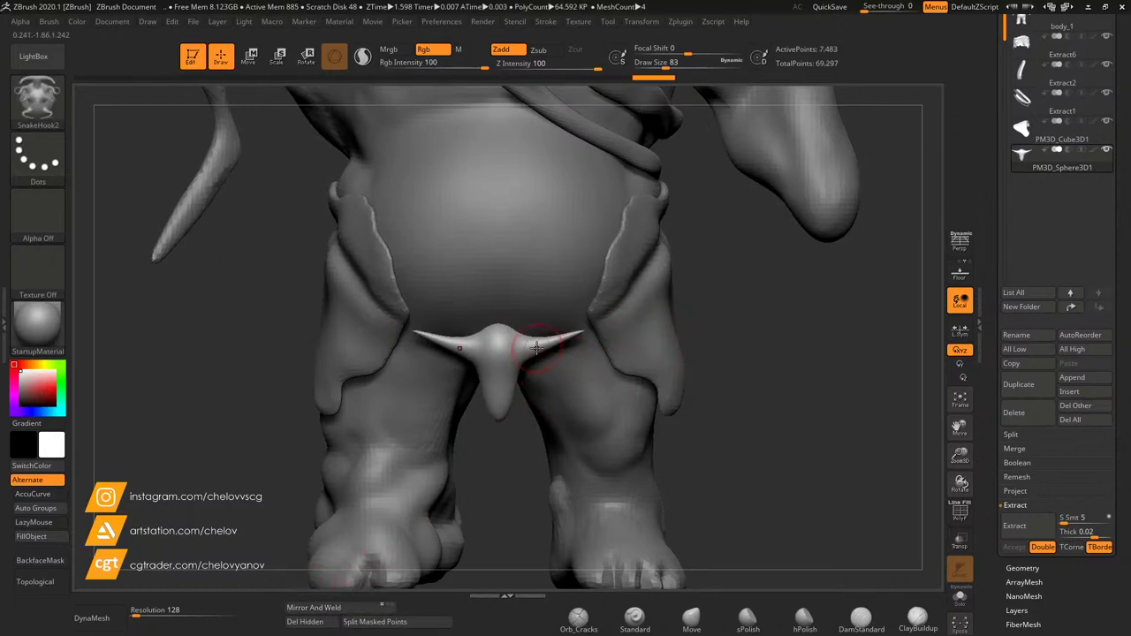
{"action": "key", "text": "ctrl+z"}
Step: Apply Mirror And Weld to the drop shape and pull a thin arm out of each upper side toward the hip cloth
{"action": "left_click", "coordinate": [322, 610]}
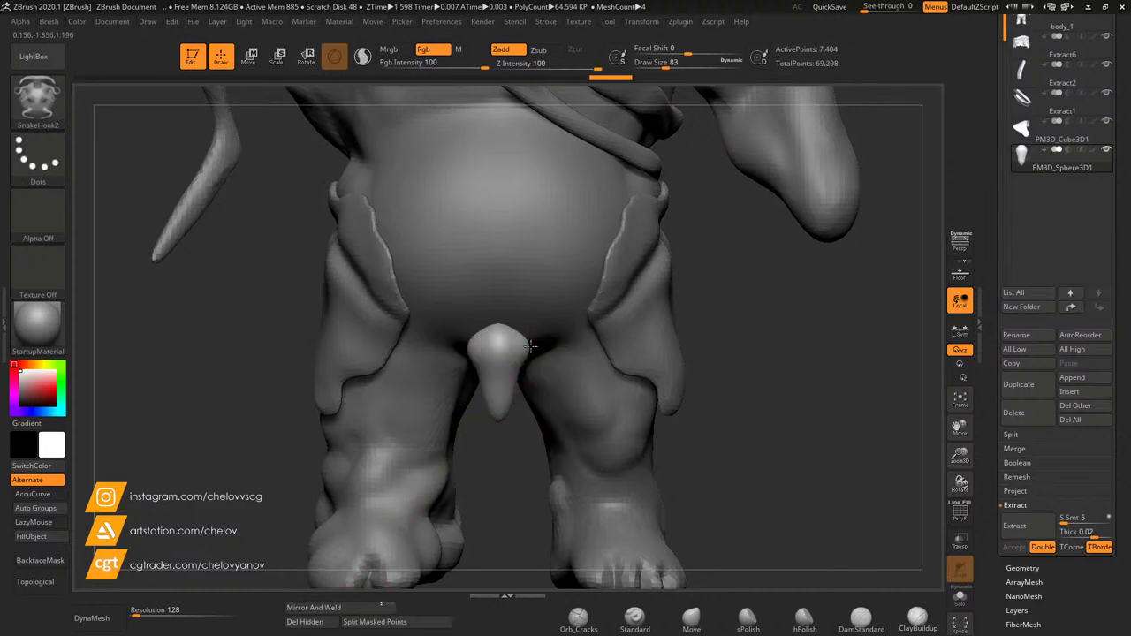
{"action": "left_click_drag", "start_coordinate": [528, 347], "coordinate": [583, 329]}
Step: Bend the arms up and back to meet the hip cloth edges with the Move brush at draw size 262
{"action": "mouse_move", "coordinate": [809, 389]}
{"action": "left_mouse_down"}
{"action": "mouse_move", "coordinate": [707, 378]}
{"action": "mouse_move", "coordinate": [746, 370]}
{"action": "left_mouse_up"}
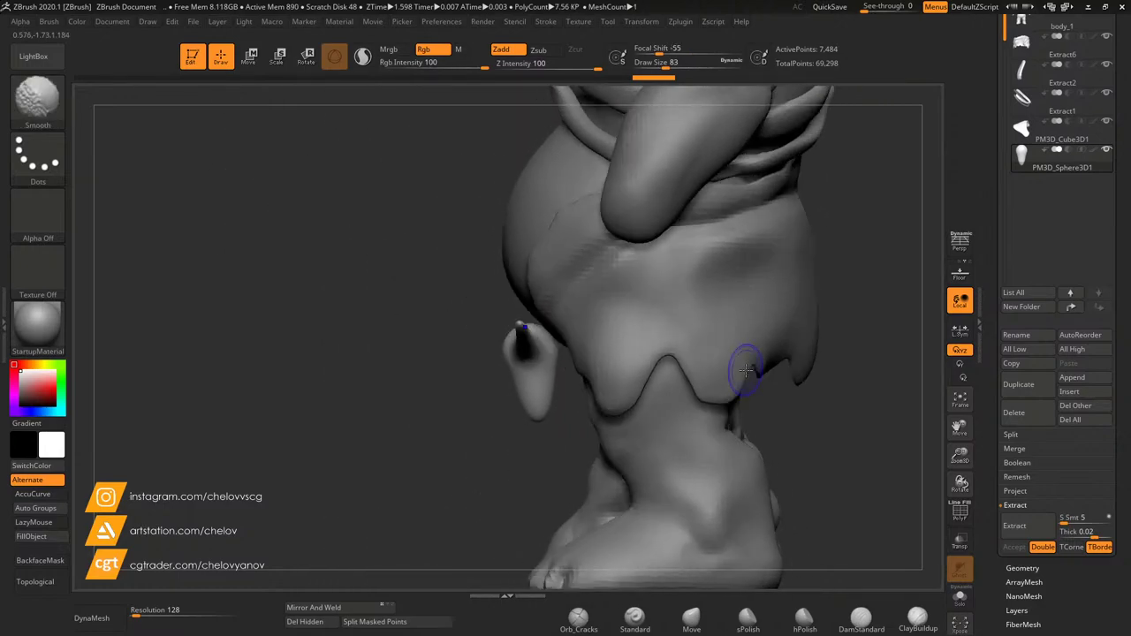
{"action": "left_click", "coordinate": [691, 619]}
{"action": "left_click", "coordinate": [688, 65]}
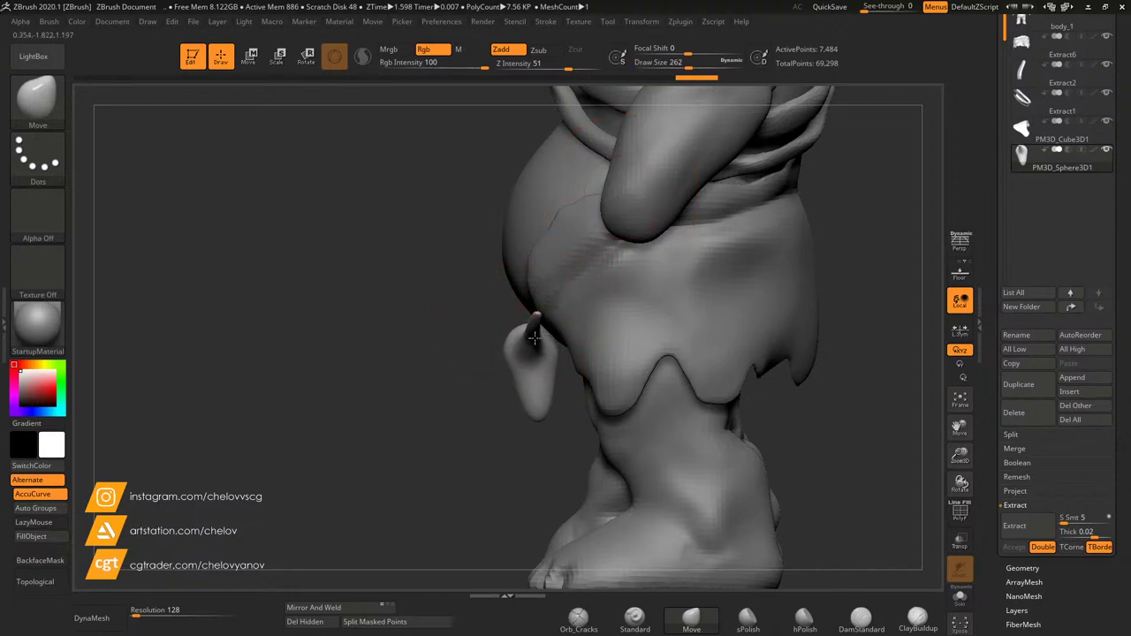
{"action": "left_click_drag", "start_coordinate": [359, 386], "coordinate": [423, 386]}
{"action": "left_click_drag", "start_coordinate": [771, 405], "coordinate": [692, 432]}
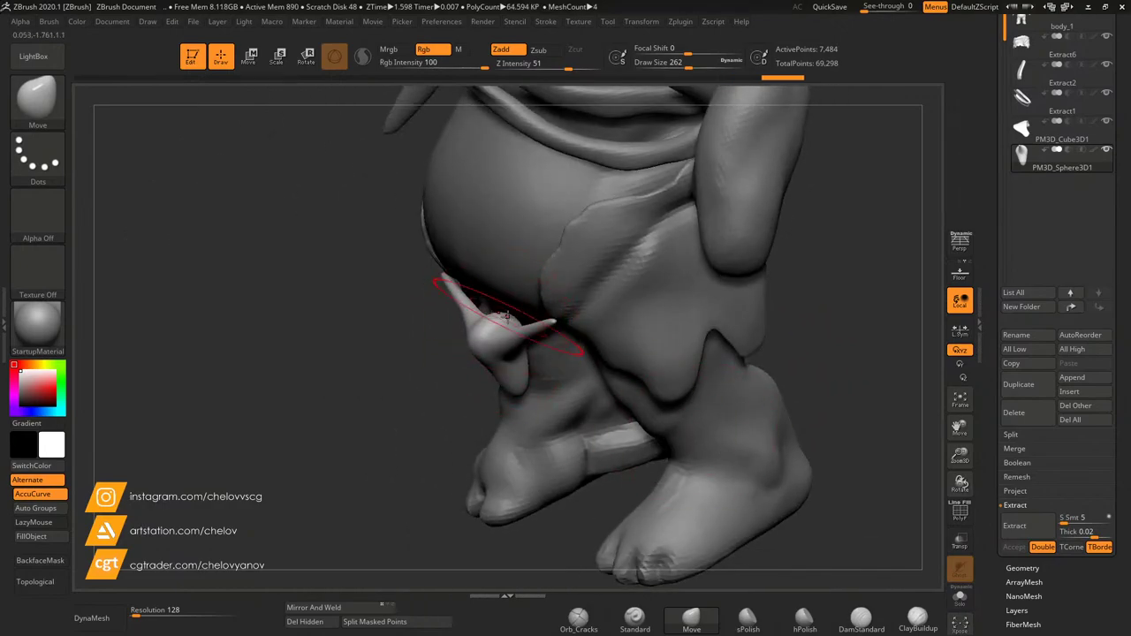
{"action": "left_click_drag", "start_coordinate": [496, 328], "coordinate": [499, 330]}
{"action": "left_click_drag", "start_coordinate": [543, 517], "coordinate": [760, 473], "text": "shift"}
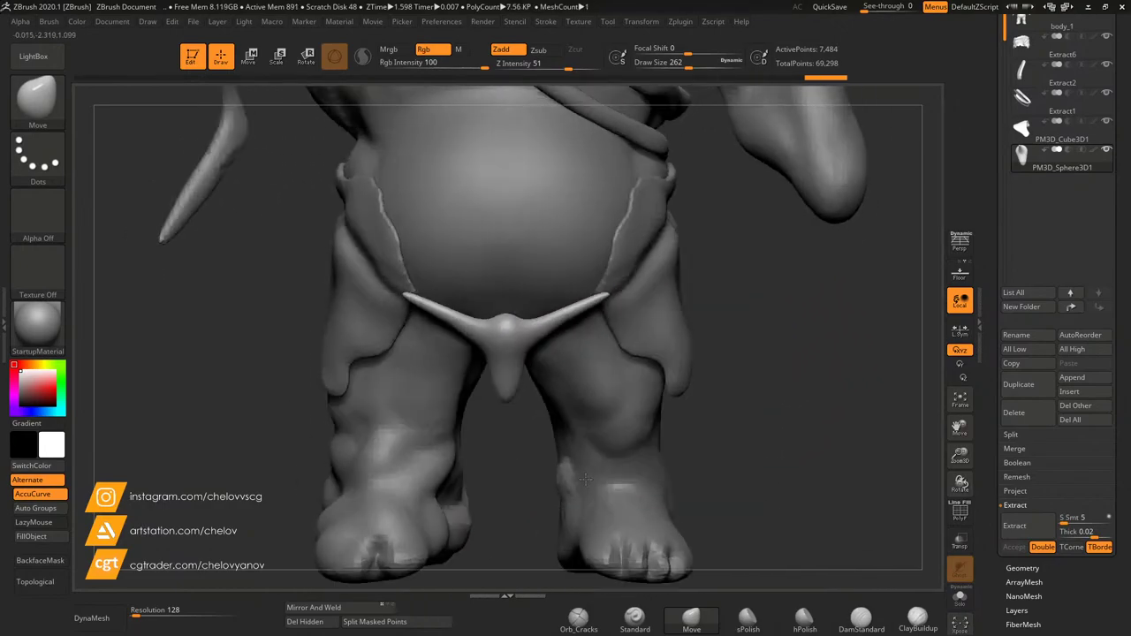
Step: Turn off AccuCurve for the Move brush and undo the last pull beside the drop's body
{"action": "left_click_drag", "start_coordinate": [734, 421], "coordinate": [710, 417]}
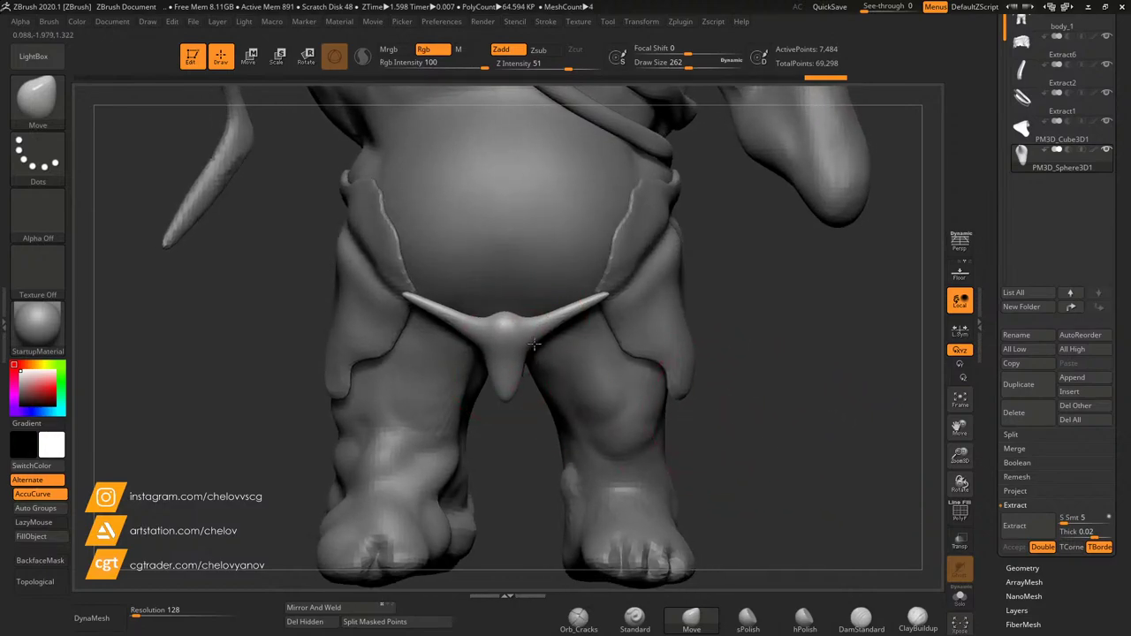
{"action": "left_click_drag", "start_coordinate": [547, 347], "coordinate": [541, 349]}
{"action": "left_click", "coordinate": [35, 495]}
{"action": "key", "text": "ctrl+z"}
Step: Swell a round knob out of the shape's top centre with the Inflat brush, using draw sizes 101 and 68
{"action": "left_click_drag", "start_coordinate": [838, 375], "coordinate": [704, 363]}
{"action": "left_click_drag", "start_coordinate": [960, 455], "coordinate": [955, 517]}
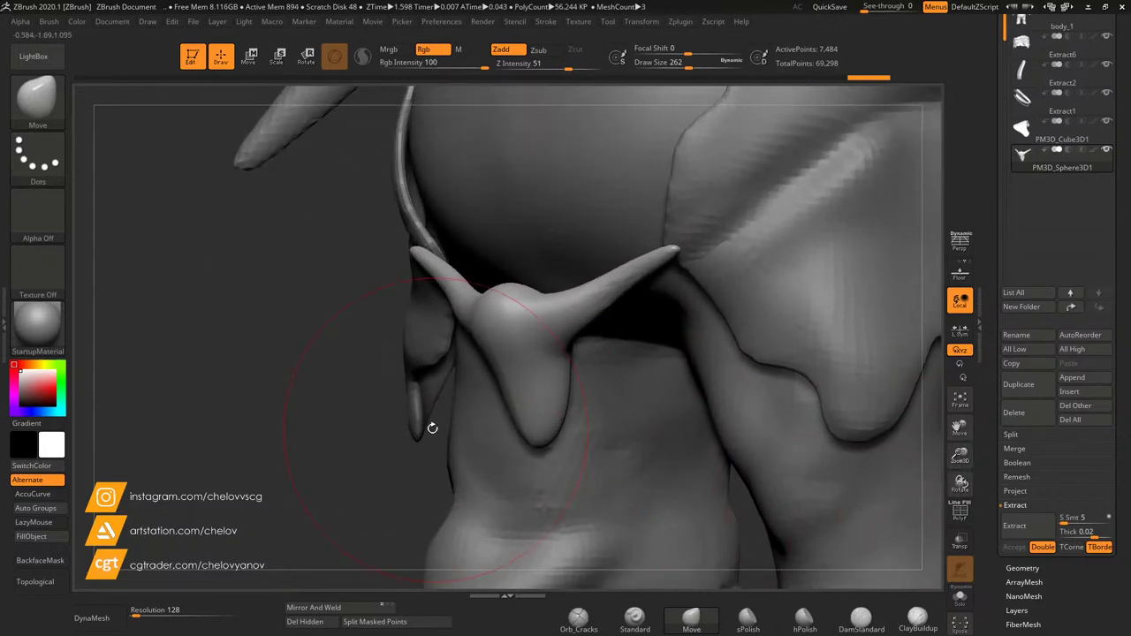
{"action": "left_click_drag", "start_coordinate": [426, 419], "coordinate": [313, 411]}
{"action": "left_click_drag", "start_coordinate": [393, 422], "coordinate": [544, 511]}
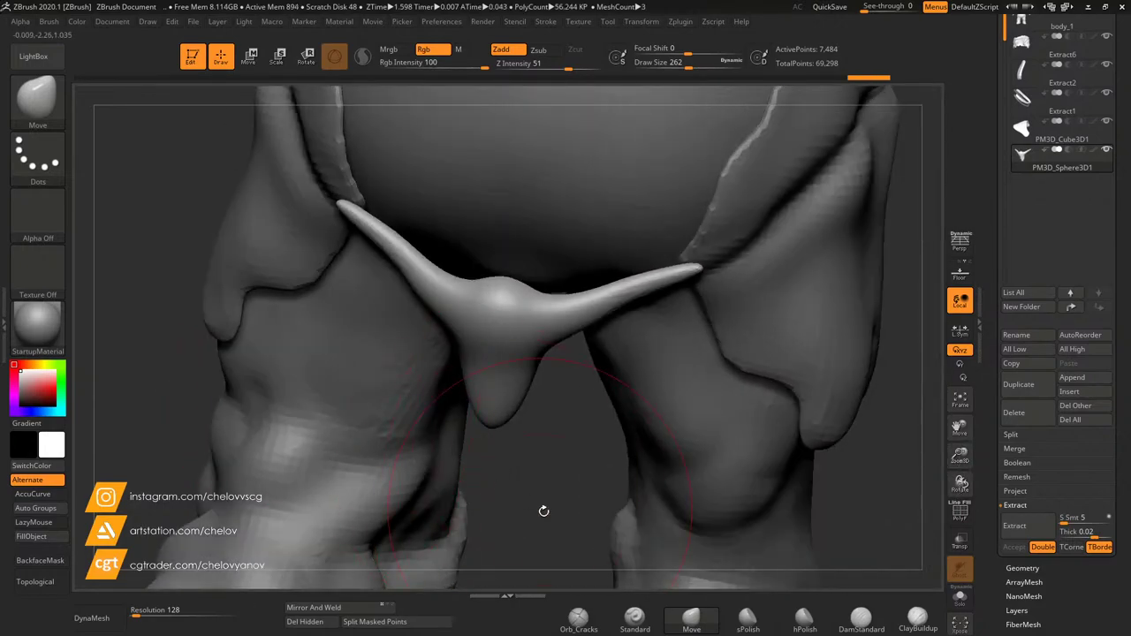
{"action": "key", "text": "b"}
{"action": "key", "text": "i"}
{"action": "key", "text": "n"}
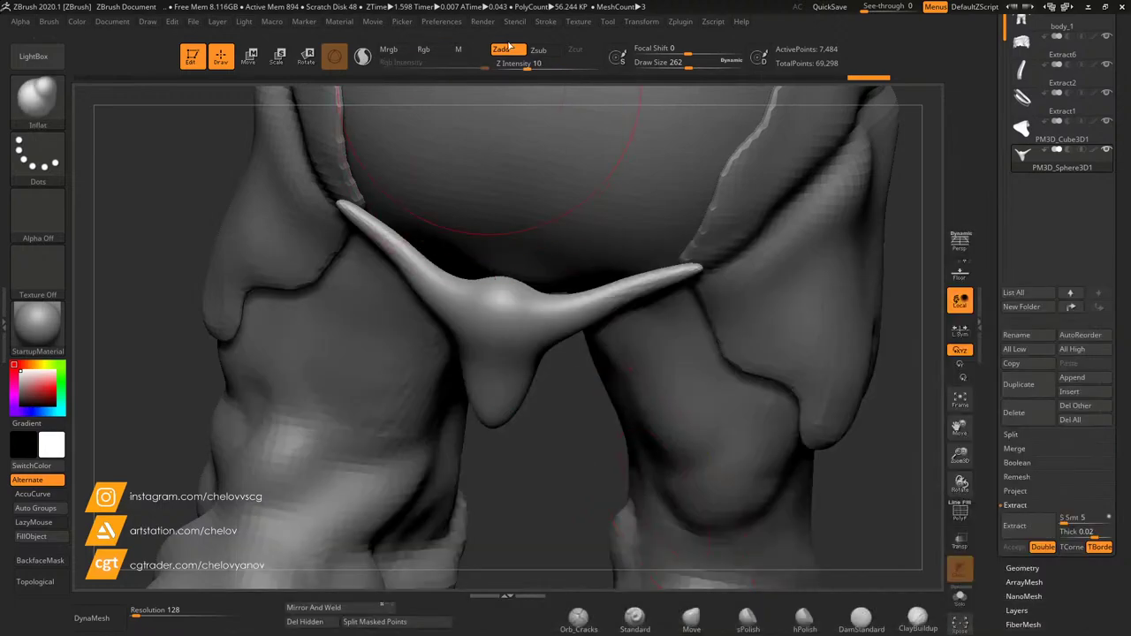
{"action": "left_click", "coordinate": [669, 65]}
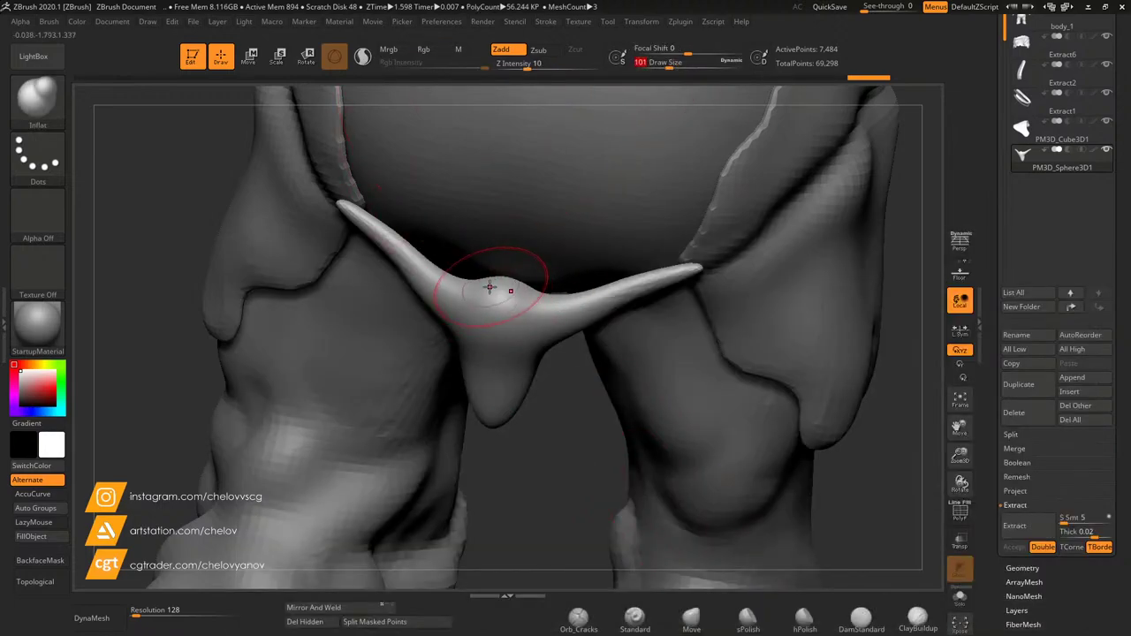
{"action": "left_click_drag", "start_coordinate": [500, 296], "coordinate": [500, 294]}
{"action": "mouse_move", "coordinate": [555, 410]}
{"action": "left_mouse_down"}
{"action": "mouse_move", "coordinate": [540, 362]}
{"action": "mouse_move", "coordinate": [562, 292]}
{"action": "mouse_move", "coordinate": [573, 477]}
{"action": "left_mouse_up"}
{"action": "left_click", "coordinate": [663, 66]}
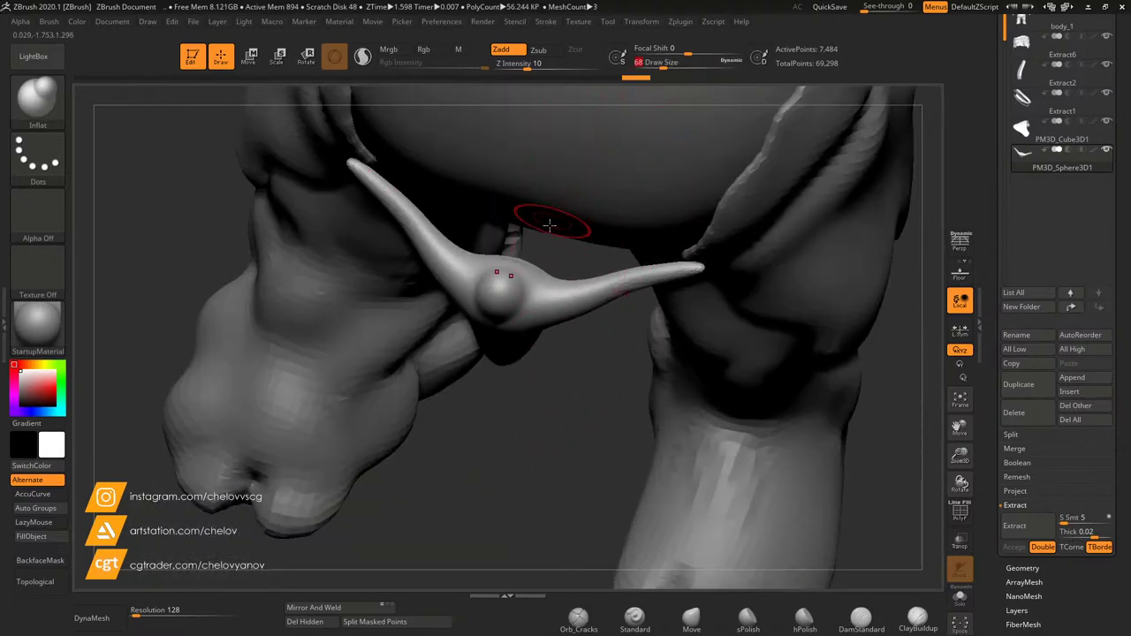
{"action": "left_click_drag", "start_coordinate": [491, 305], "coordinate": [496, 299]}
Step: Remesh the armed drop shape with DynaMesh at resolution 64
{"action": "mouse_move", "coordinate": [497, 301]}
{"action": "right_mouse_down"}
{"action": "mouse_move", "coordinate": [517, 416]}
{"action": "mouse_move", "coordinate": [562, 372]}
{"action": "right_mouse_up"}
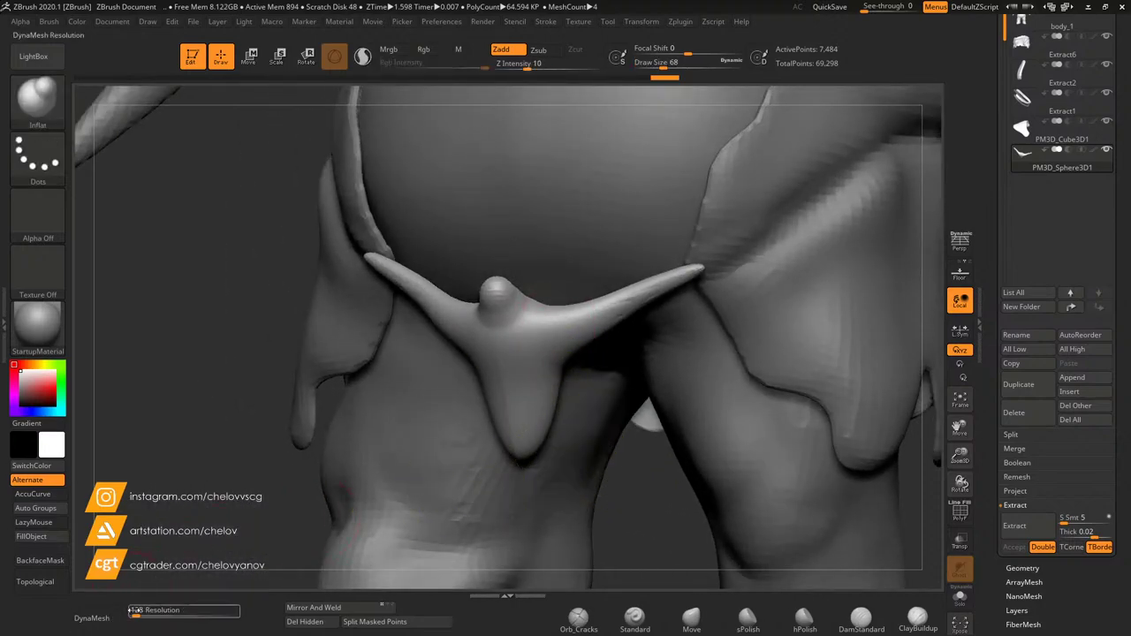
{"action": "left_click", "coordinate": [147, 609]}
{"action": "type", "text": "64"}
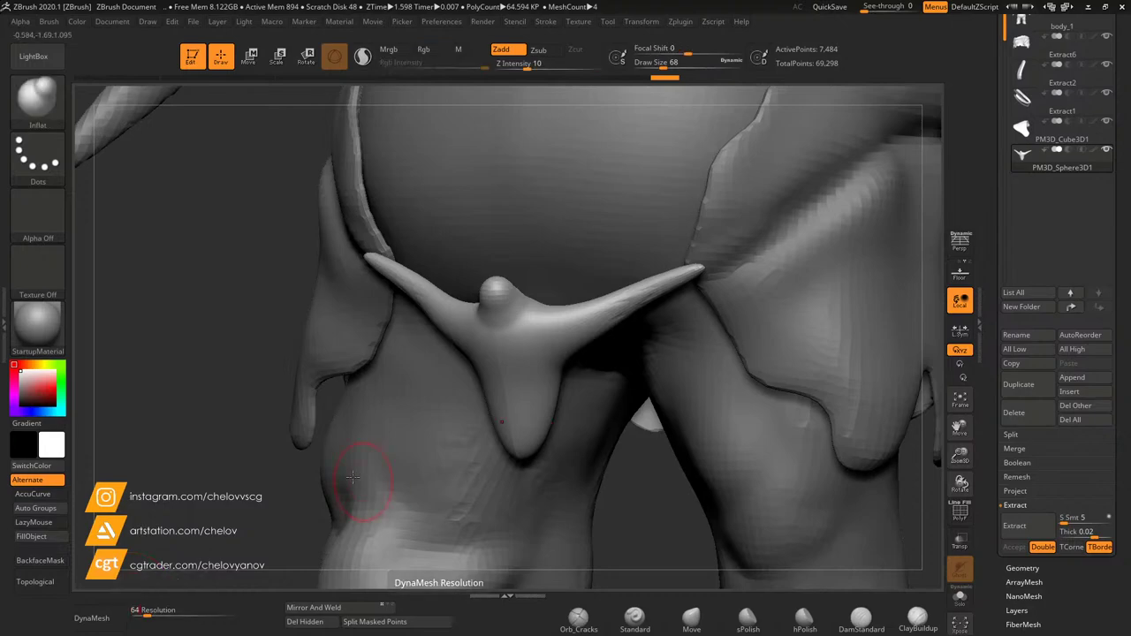
{"action": "left_click", "coordinate": [99, 618]}
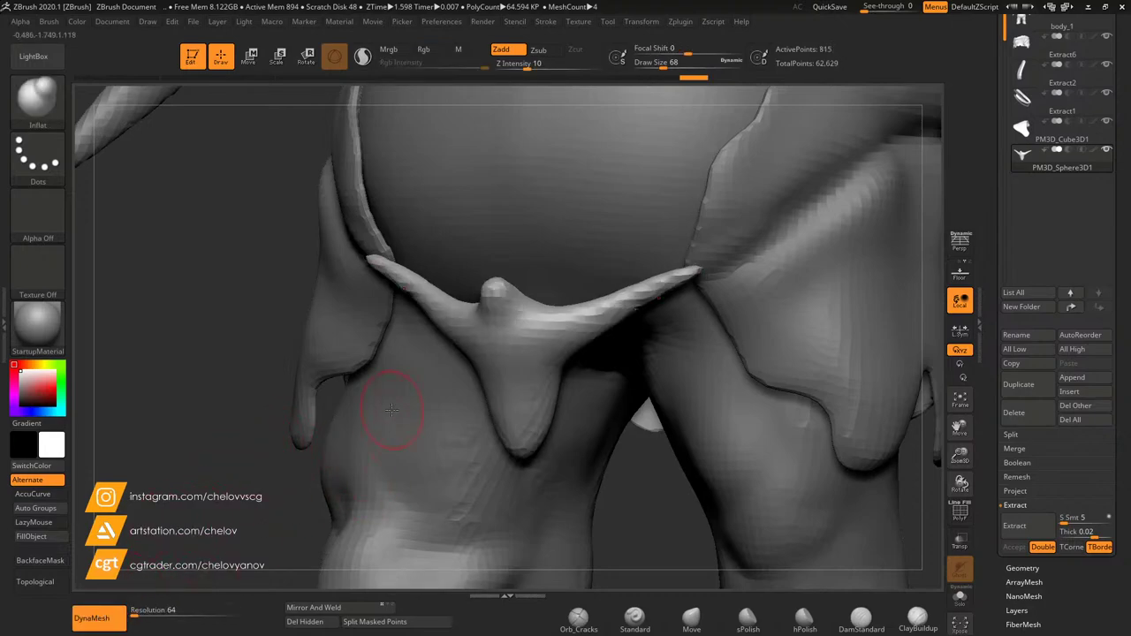
Step: Inflate the knob into a larger round head and refresh the DynaMesh
{"action": "right_click_drag", "start_coordinate": [418, 389], "coordinate": [447, 411]}
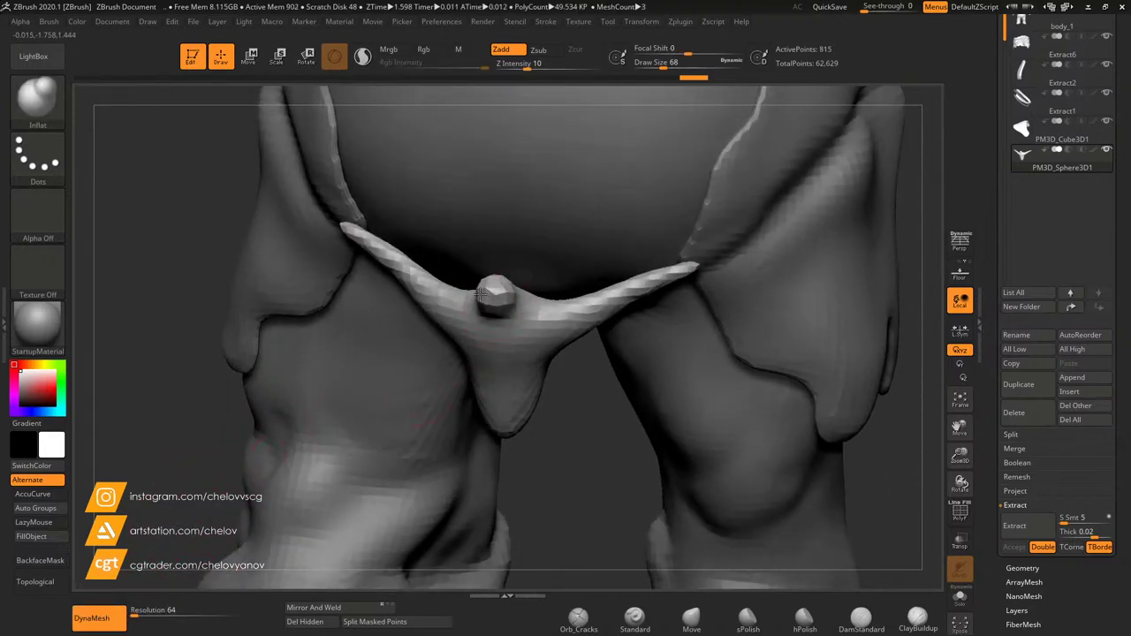
{"action": "left_click_drag", "start_coordinate": [567, 447], "coordinate": [579, 457], "text": "ctrl"}
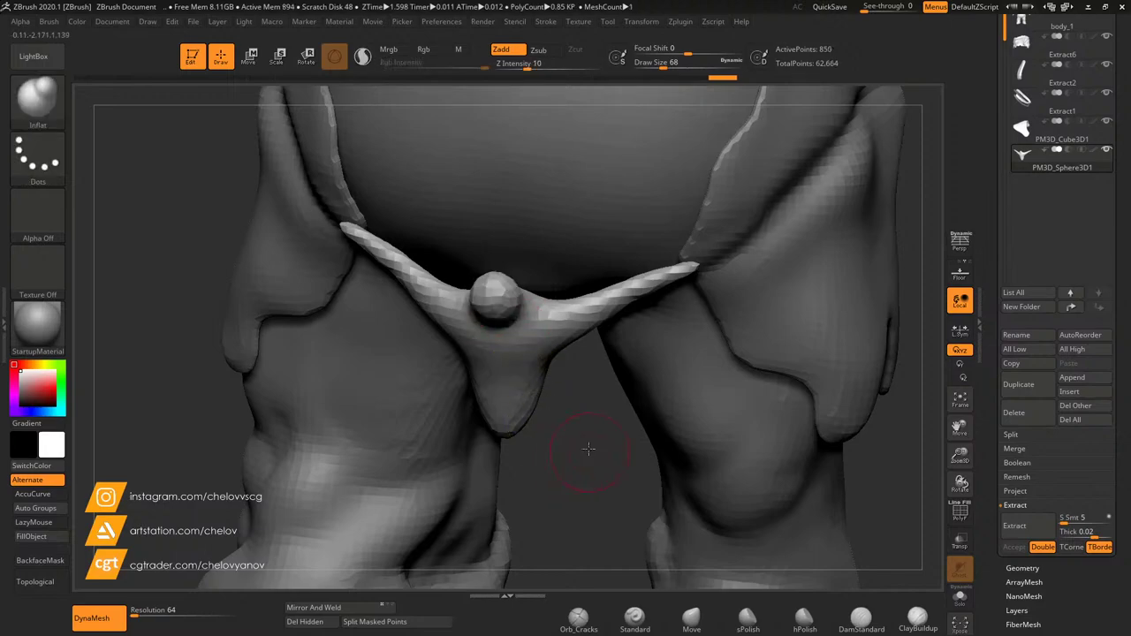
{"action": "mouse_move", "coordinate": [576, 460]}
{"action": "right_mouse_down"}
{"action": "mouse_move", "coordinate": [460, 438]}
{"action": "mouse_move", "coordinate": [656, 410]}
{"action": "mouse_move", "coordinate": [619, 414]}
{"action": "right_mouse_up"}
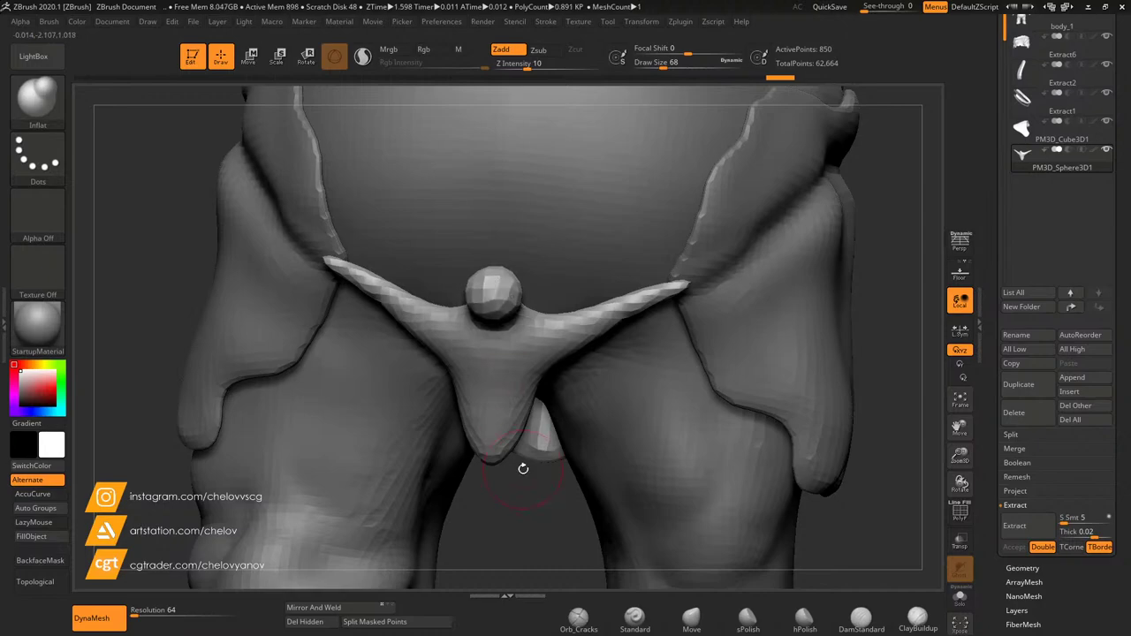
{"action": "left_click_drag", "start_coordinate": [523, 467], "coordinate": [483, 320]}
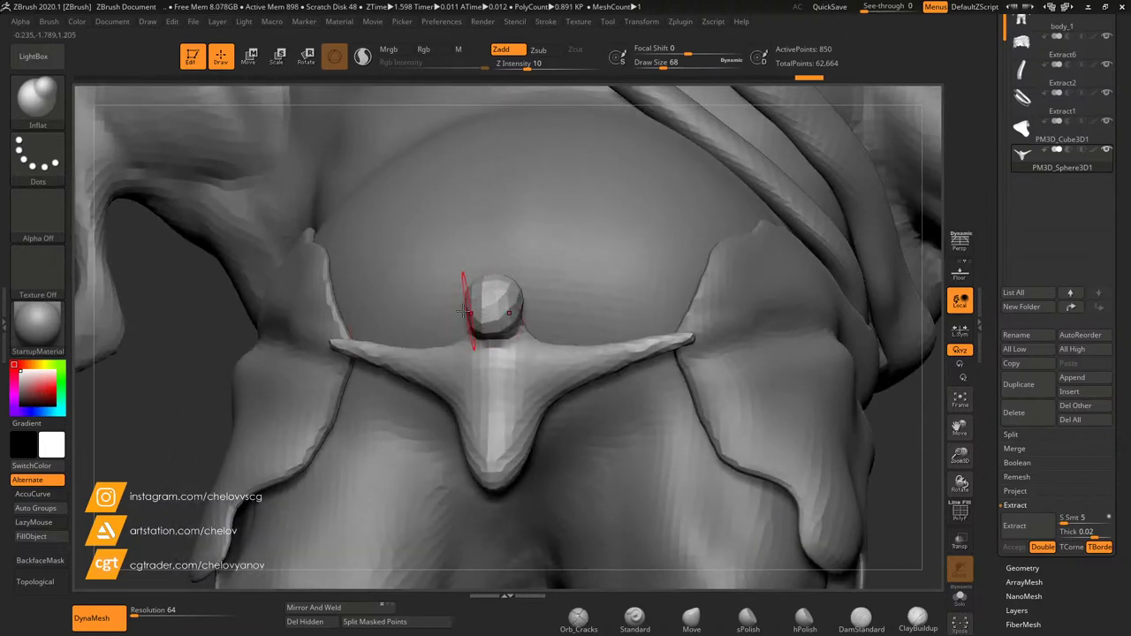
Step: Stretch the round head into a taller oval in side view with the Move brush
{"action": "mouse_move", "coordinate": [222, 397]}
{"action": "left_mouse_down"}
{"action": "mouse_move", "coordinate": [250, 324]}
{"action": "mouse_move", "coordinate": [223, 300]}
{"action": "mouse_move", "coordinate": [376, 339]}
{"action": "left_mouse_up"}
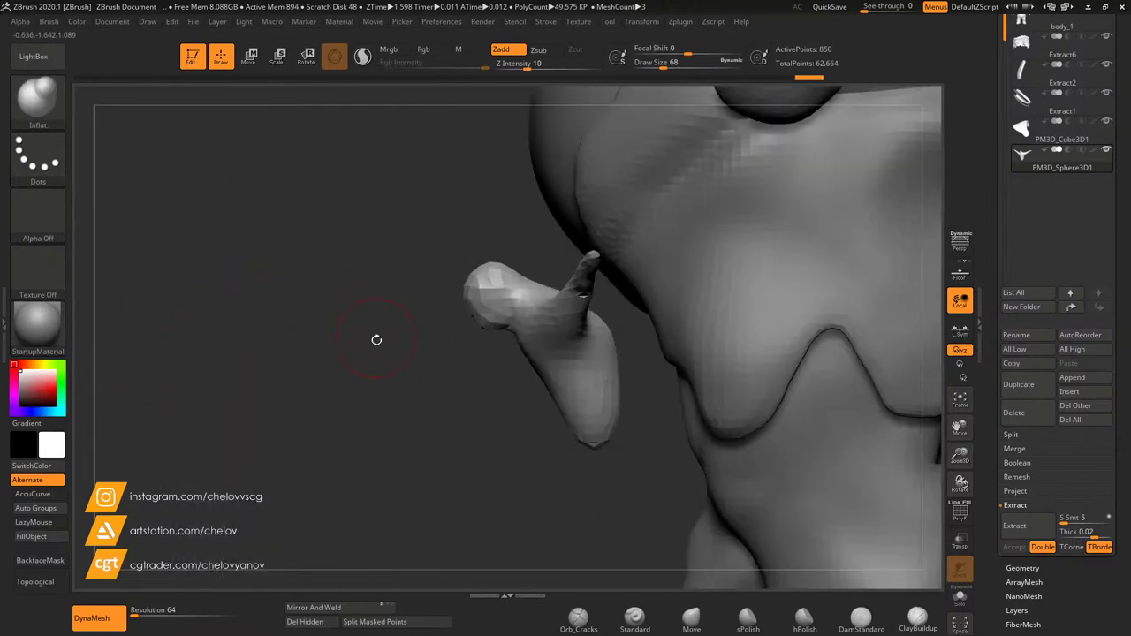
{"action": "left_click", "coordinate": [691, 616]}
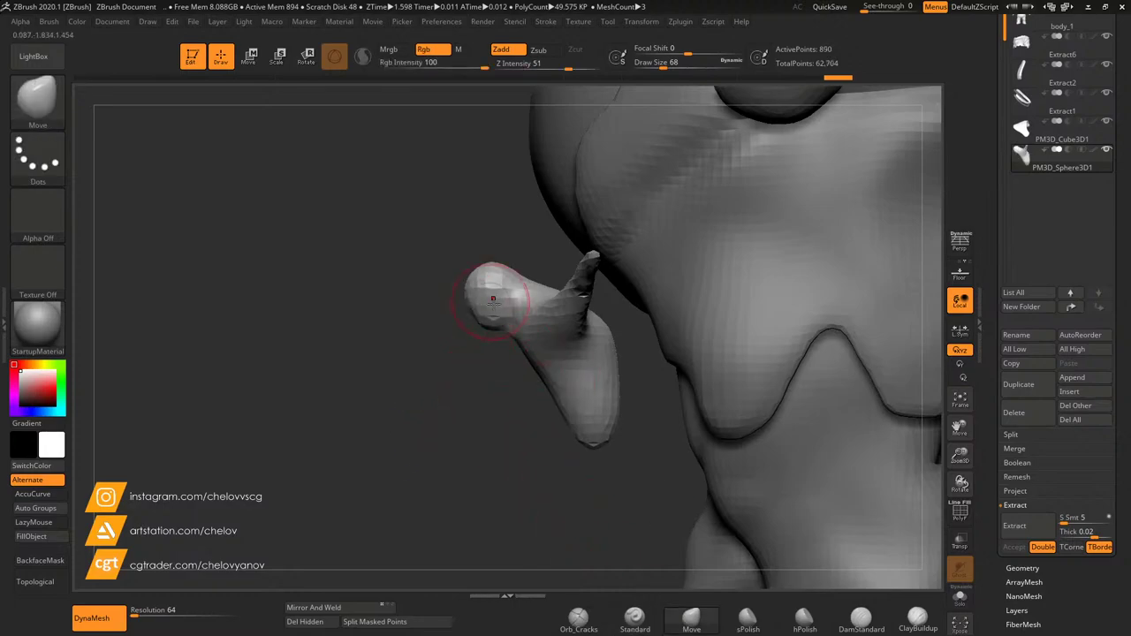
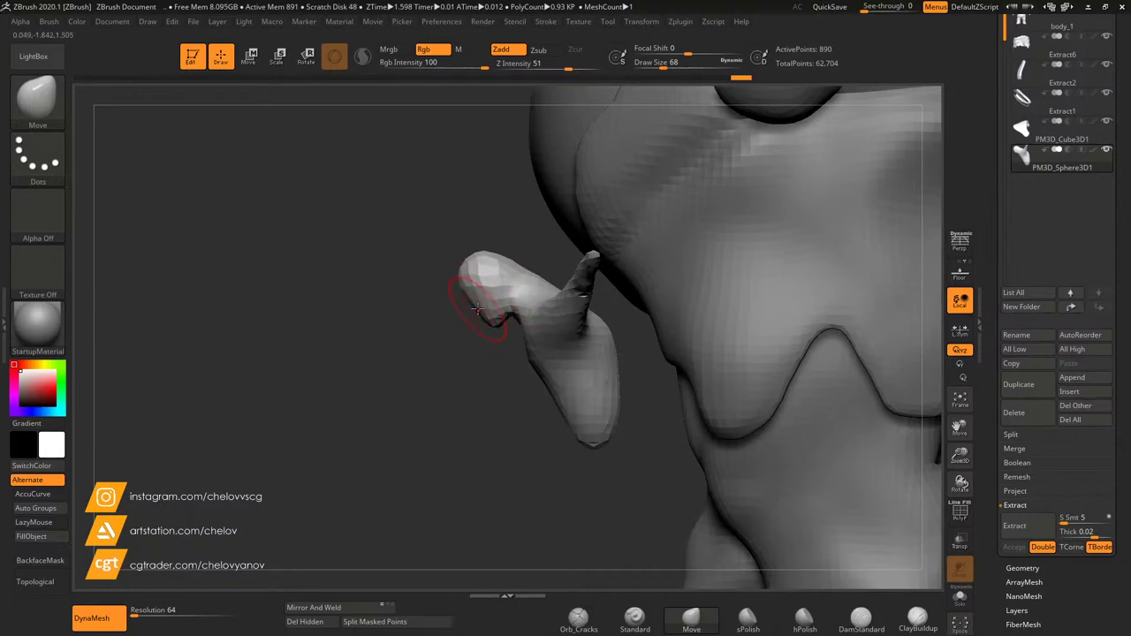
{"action": "left_click_drag", "start_coordinate": [601, 461], "coordinate": [576, 324]}
{"action": "mouse_move", "coordinate": [655, 468]}
{"action": "left_mouse_down"}
{"action": "mouse_move", "coordinate": [366, 283]}
{"action": "mouse_move", "coordinate": [472, 374]}
{"action": "mouse_move", "coordinate": [557, 477]}
{"action": "mouse_move", "coordinate": [467, 452]}
{"action": "mouse_move", "coordinate": [492, 444]}
{"action": "mouse_move", "coordinate": [490, 465]}
{"action": "left_mouse_up"}
Step: Push in the lower torso to form a rib arch and taper its bottom end to a point with the Move brush
{"action": "left_click_drag", "start_coordinate": [888, 407], "coordinate": [798, 434], "text": "shift"}
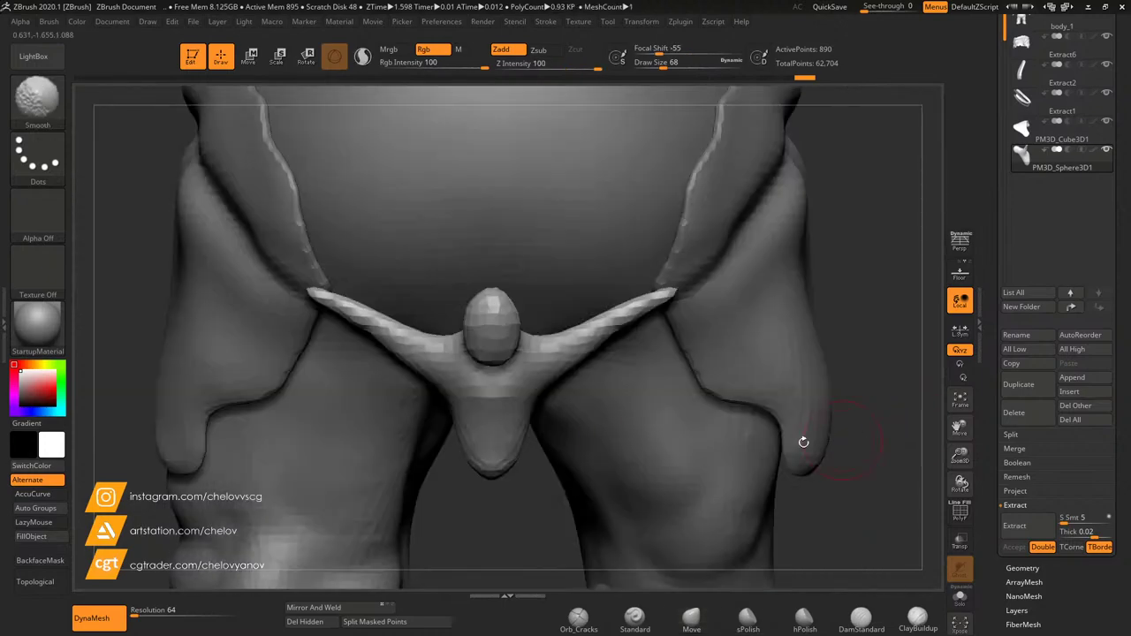
{"action": "mouse_move", "coordinate": [495, 439]}
{"action": "left_mouse_down"}
{"action": "mouse_move", "coordinate": [497, 428]}
{"action": "mouse_move", "coordinate": [492, 445]}
{"action": "left_mouse_up"}
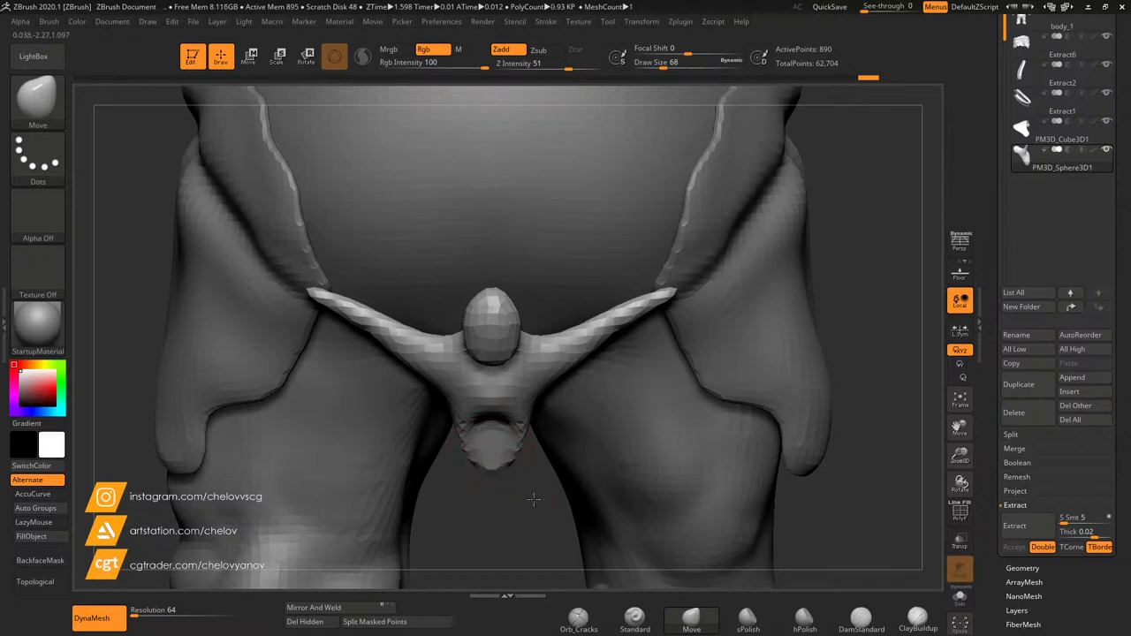
{"action": "left_click_drag", "start_coordinate": [849, 492], "coordinate": [466, 496]}
{"action": "left_click_drag", "start_coordinate": [496, 446], "coordinate": [507, 425]}
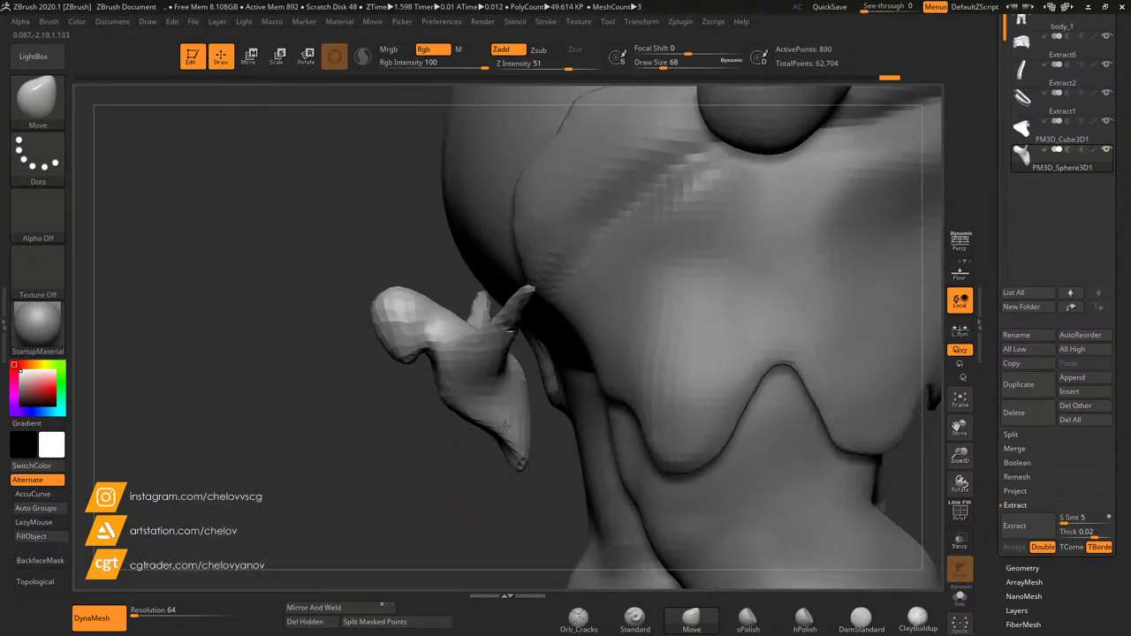
{"action": "left_click_drag", "start_coordinate": [425, 491], "coordinate": [690, 486]}
{"action": "left_click_drag", "start_coordinate": [491, 429], "coordinate": [499, 419]}
{"action": "right_click_drag", "start_coordinate": [549, 453], "coordinate": [462, 466]}
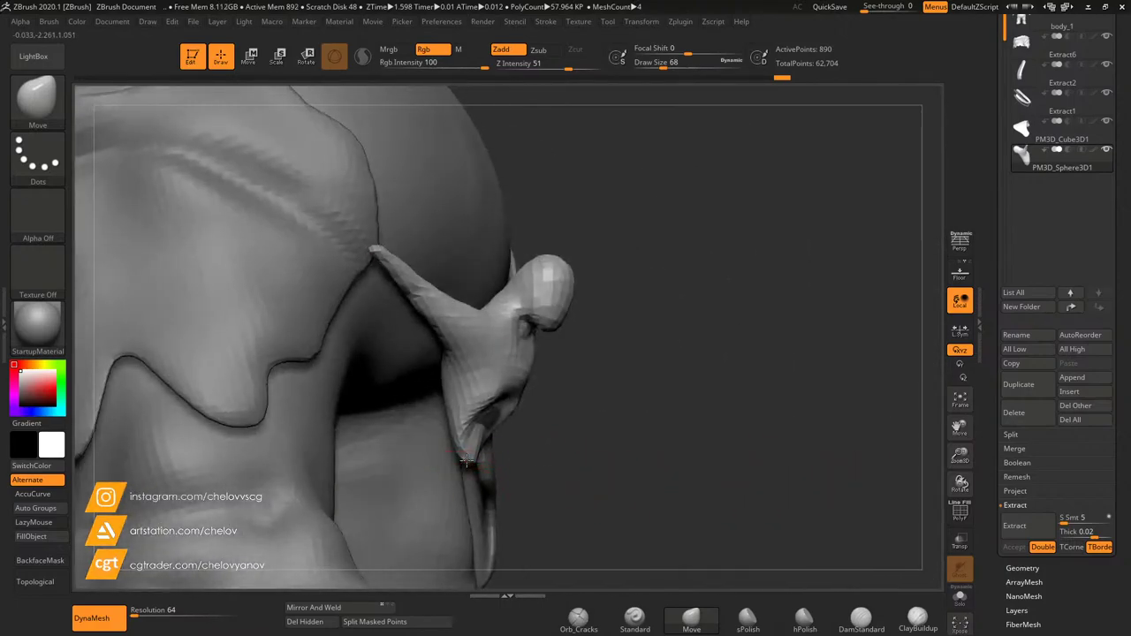
{"action": "right_click_drag", "start_coordinate": [679, 448], "coordinate": [667, 408]}
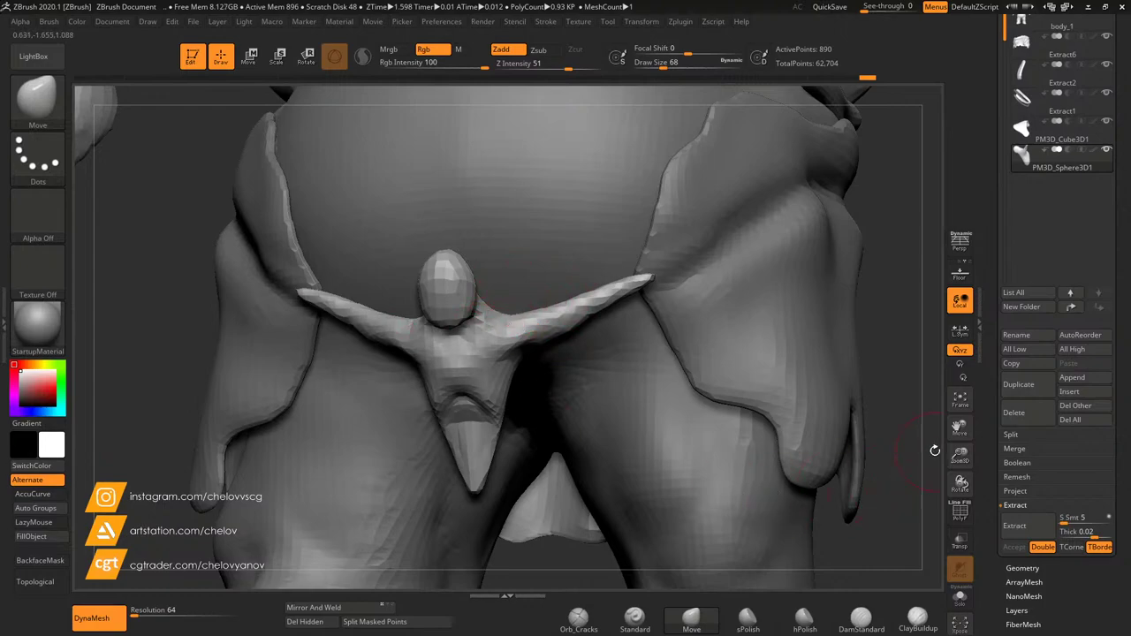
Step: Pull the figure's head downward in side view with the Move brush at draw size 149
{"action": "left_click_drag", "start_coordinate": [935, 451], "coordinate": [858, 439]}
{"action": "left_click", "coordinate": [747, 618]}
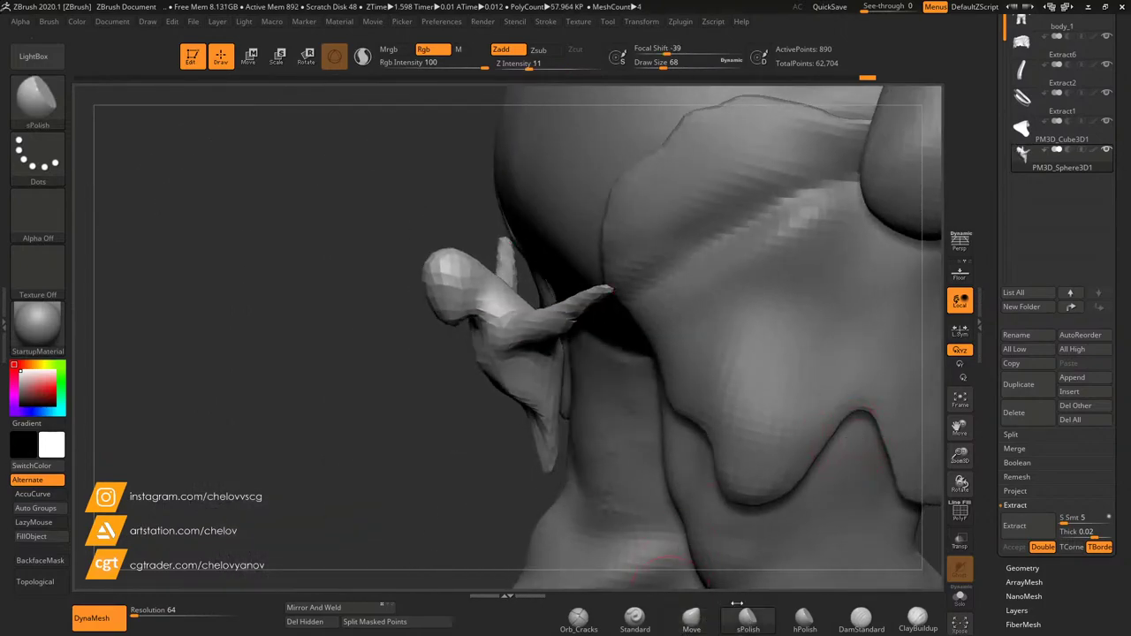
{"action": "left_click", "coordinate": [691, 620]}
{"action": "left_click", "coordinate": [675, 67]}
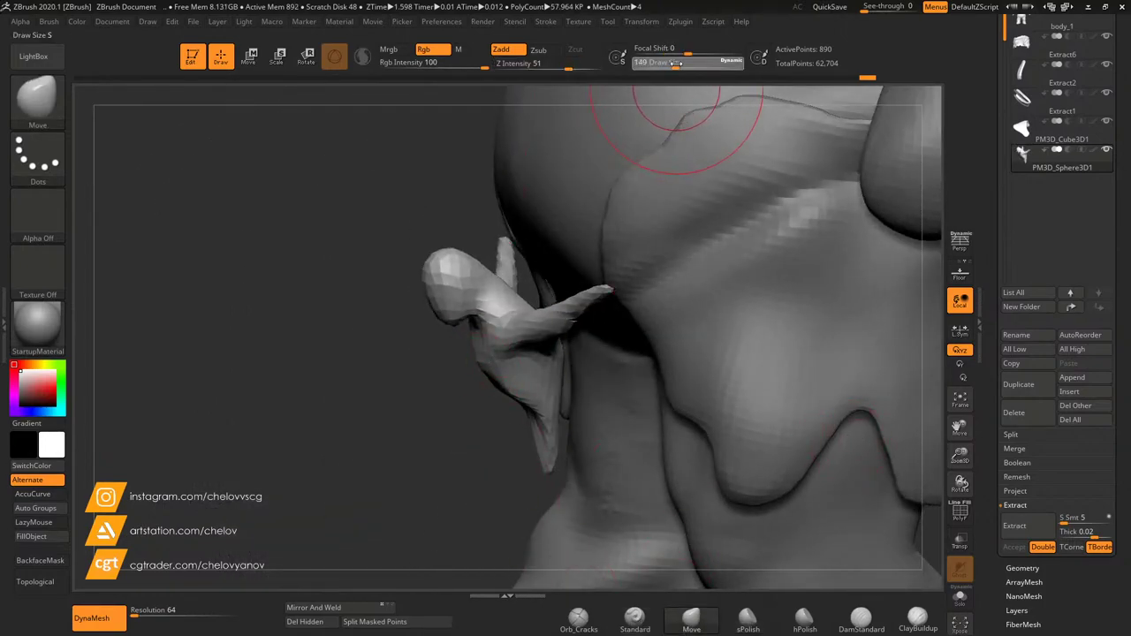
{"action": "mouse_move", "coordinate": [492, 274]}
{"action": "left_mouse_down"}
{"action": "mouse_move", "coordinate": [488, 293]}
{"action": "mouse_move", "coordinate": [430, 279]}
{"action": "mouse_move", "coordinate": [440, 332]}
{"action": "left_mouse_up"}
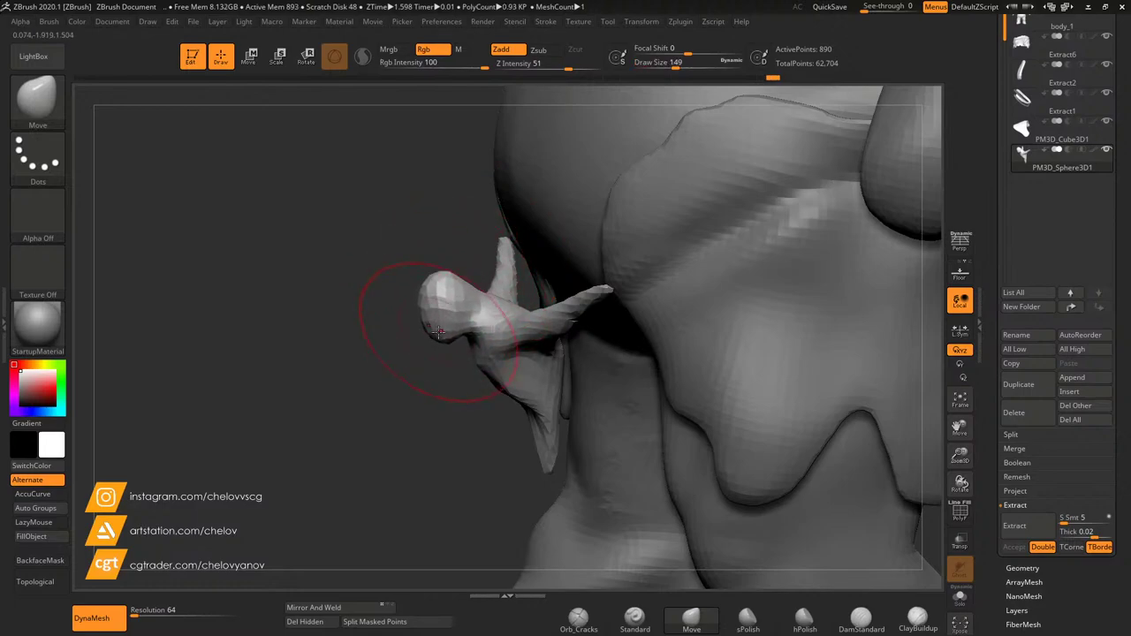
Step: Pull the figure's arms out to meet the front edges of the hip cloth with the Move brush
{"action": "left_click_drag", "start_coordinate": [507, 323], "coordinate": [505, 322]}
{"action": "left_click_drag", "start_coordinate": [469, 374], "coordinate": [569, 408]}
{"action": "mouse_move", "coordinate": [703, 325]}
{"action": "right_mouse_down"}
{"action": "mouse_move", "coordinate": [722, 341]}
{"action": "mouse_move", "coordinate": [574, 307]}
{"action": "right_mouse_up"}
{"action": "left_click_drag", "start_coordinate": [641, 283], "coordinate": [654, 275]}
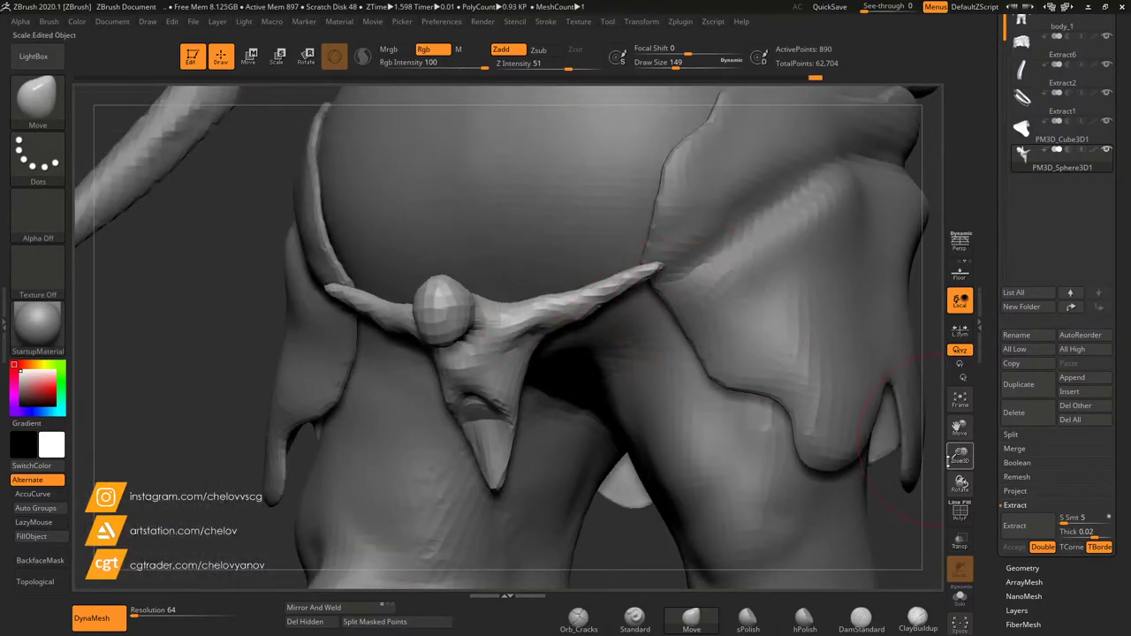
{"action": "left_click_drag", "start_coordinate": [953, 457], "coordinate": [902, 398]}
{"action": "left_click_drag", "start_coordinate": [808, 328], "coordinate": [846, 343]}
{"action": "left_click_drag", "start_coordinate": [794, 311], "coordinate": [707, 293]}
{"action": "left_click_drag", "start_coordinate": [960, 456], "coordinate": [988, 473]}
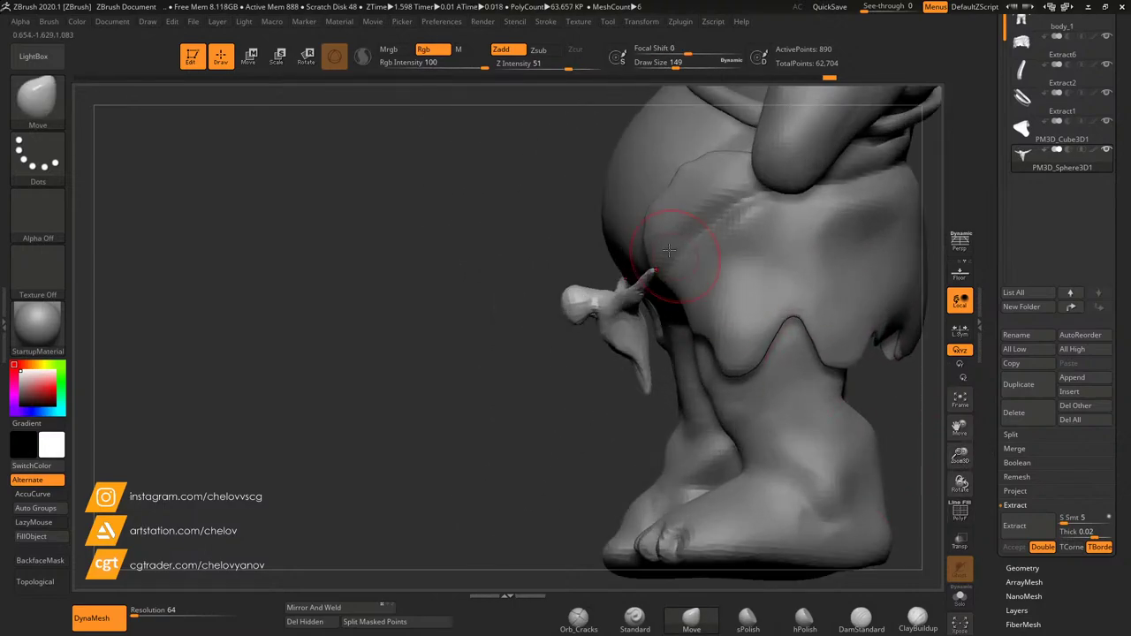
Step: Move the whole figure back toward the creature's crotch in side view with the transform gizmo
{"action": "left_click", "coordinate": [253, 61]}
{"action": "left_click_drag", "start_coordinate": [682, 269], "coordinate": [697, 264]}
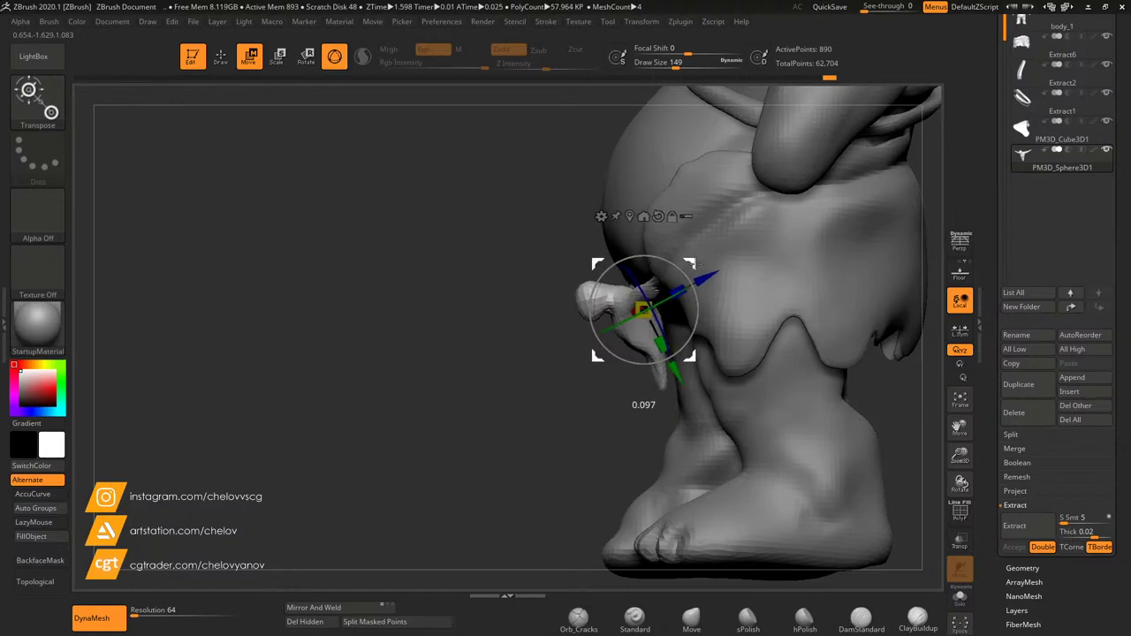
{"action": "mouse_move", "coordinate": [530, 443]}
{"action": "left_mouse_down"}
{"action": "mouse_move", "coordinate": [638, 440]}
{"action": "mouse_move", "coordinate": [516, 438]}
{"action": "left_mouse_up"}
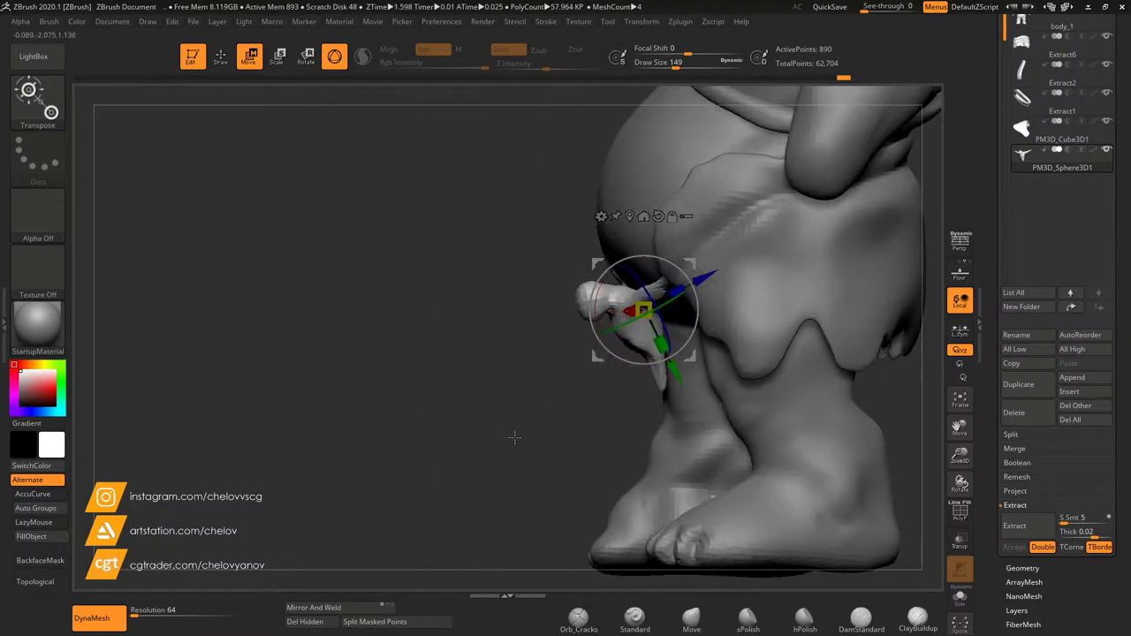
{"action": "right_click_drag", "start_coordinate": [514, 436], "coordinate": [511, 434]}
Step: Isolate the small figure to examine where its arm tips end, and show the whole creature again
{"action": "left_click", "coordinate": [693, 621]}
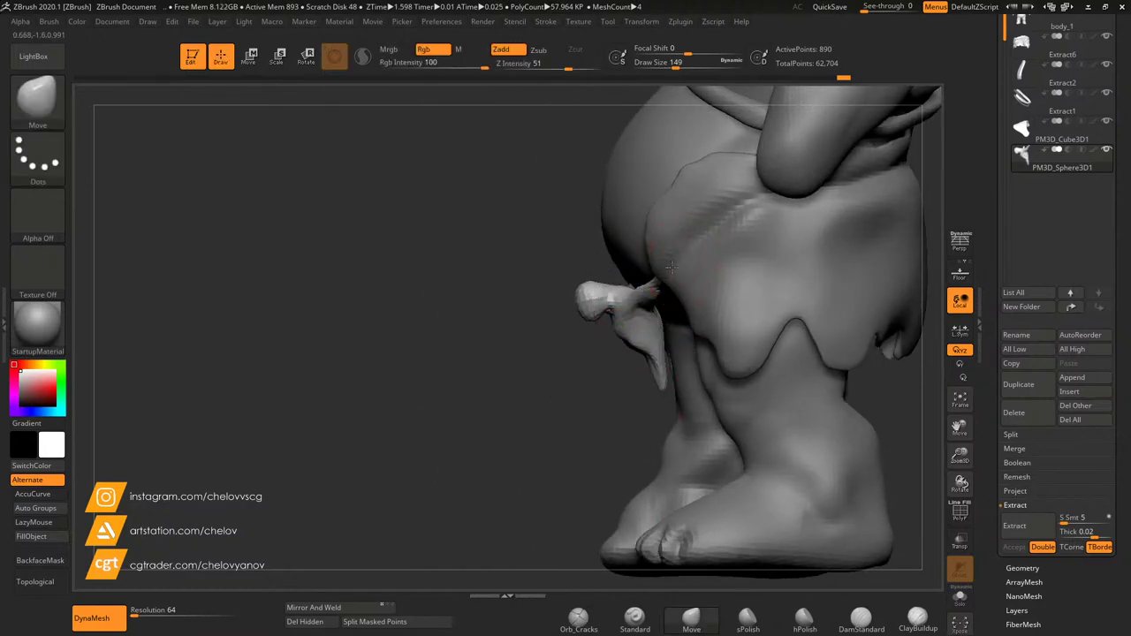
{"action": "right_click_drag", "start_coordinate": [581, 328], "coordinate": [943, 531]}
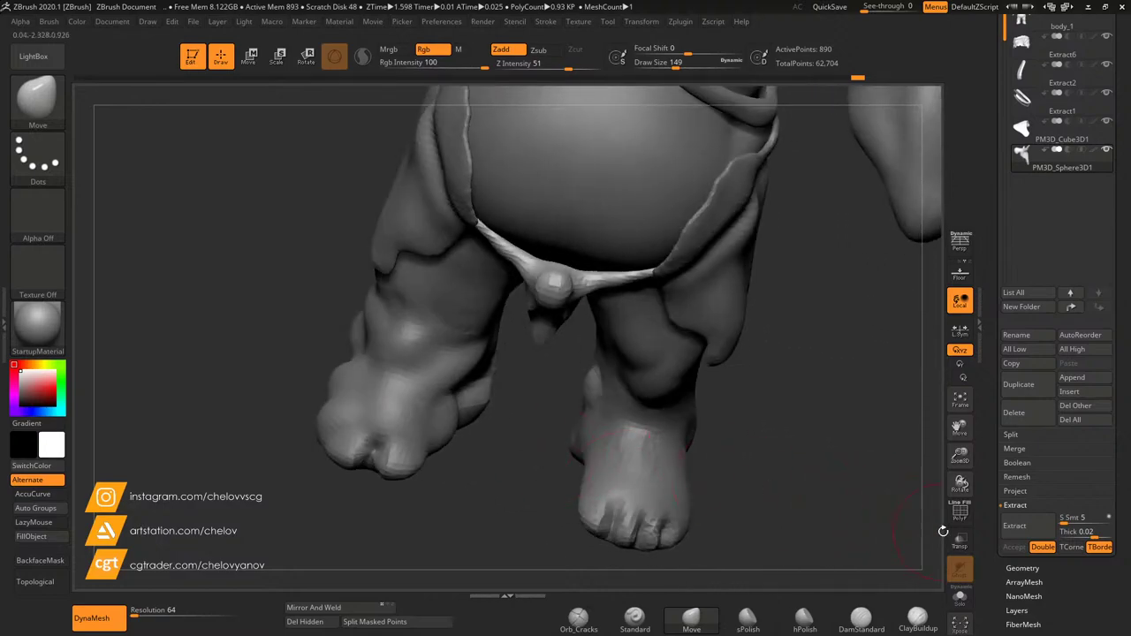
{"action": "left_click", "coordinate": [963, 598]}
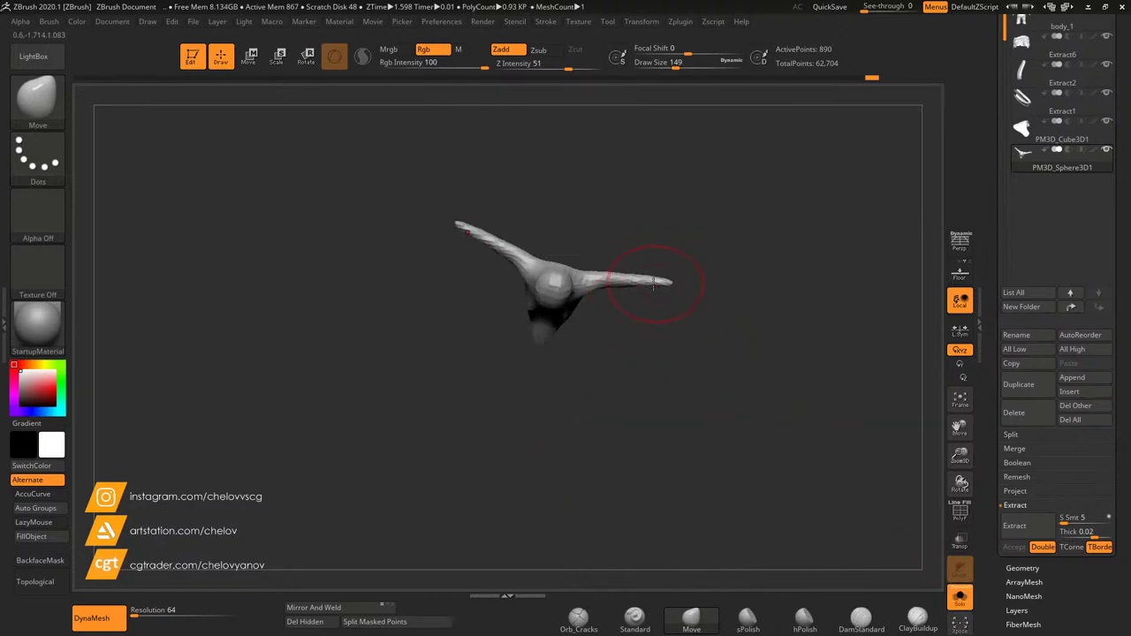
{"action": "left_click", "coordinate": [960, 599]}
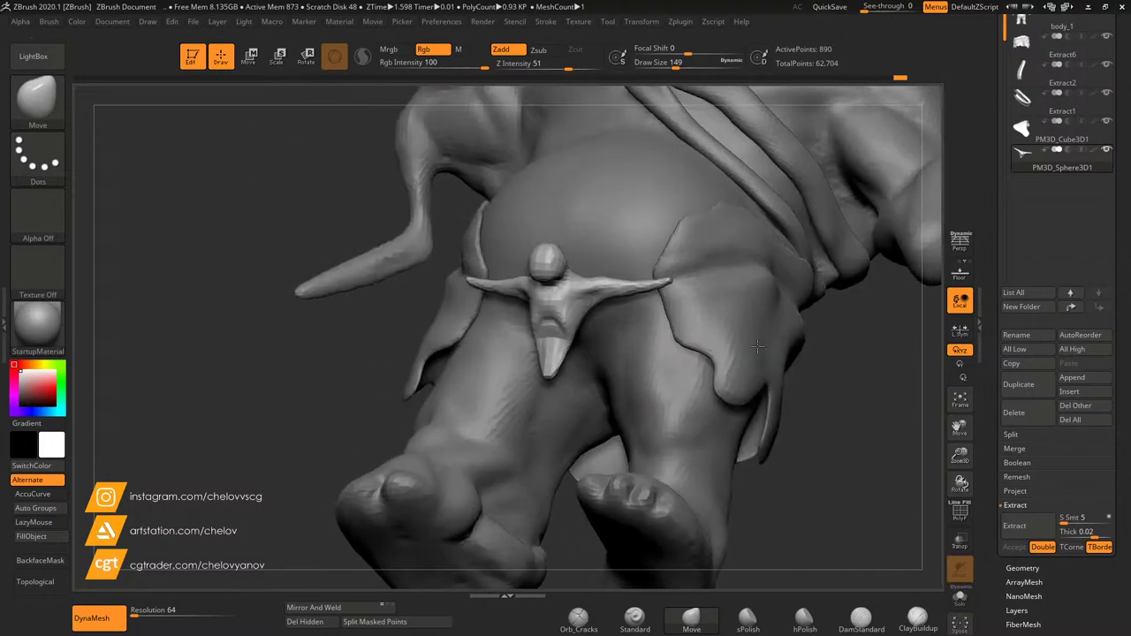
Step: Shift the figure slightly forward and down with the gizmo in side view, checking its placement from the front
{"action": "right_click_drag", "start_coordinate": [757, 346], "coordinate": [649, 391]}
{"action": "key", "text": "ctrl"}
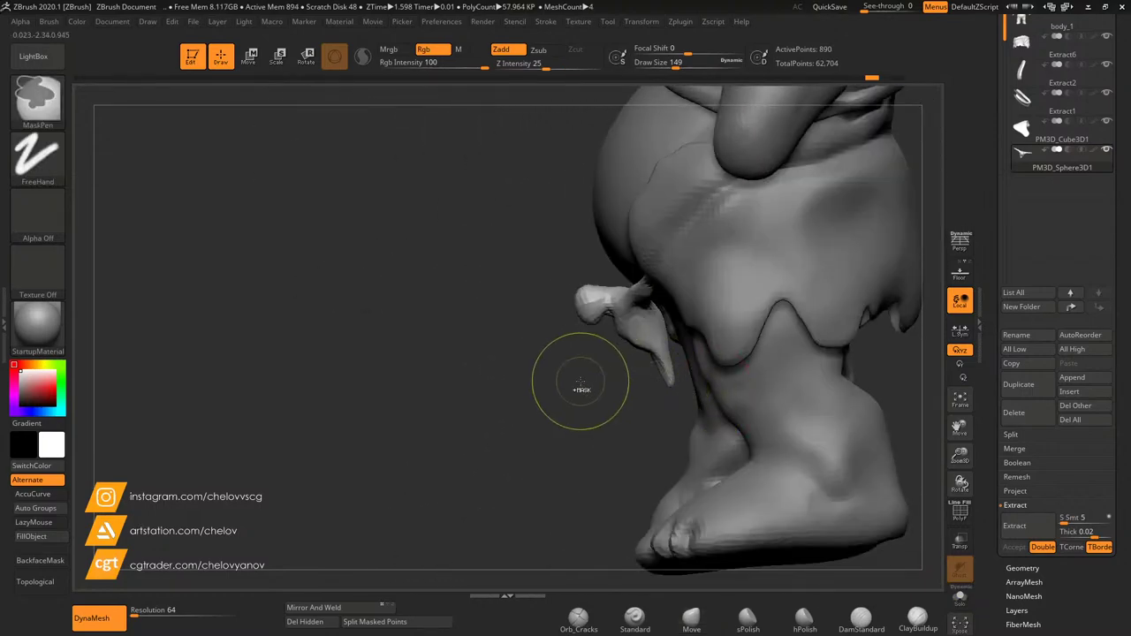
{"action": "left_click", "coordinate": [249, 58]}
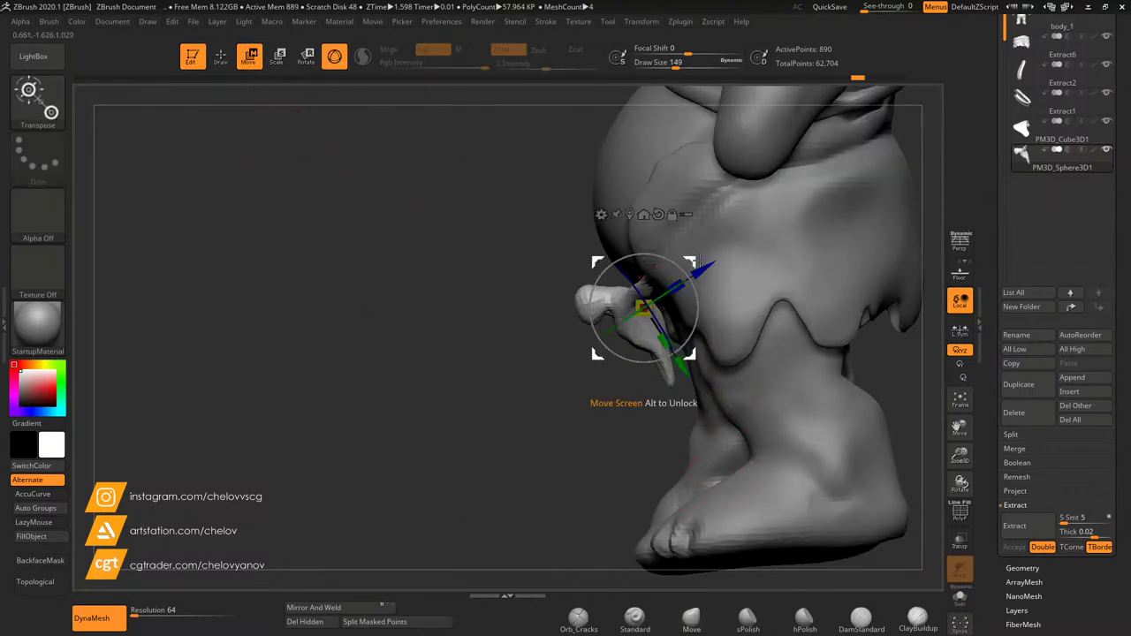
{"action": "left_click_drag", "start_coordinate": [598, 353], "coordinate": [588, 352]}
{"action": "right_click_drag", "start_coordinate": [616, 437], "coordinate": [584, 445]}
{"action": "left_click_drag", "start_coordinate": [597, 353], "coordinate": [590, 359]}
{"action": "right_click_drag", "start_coordinate": [485, 410], "coordinate": [611, 411]}
{"action": "right_click_drag", "start_coordinate": [890, 363], "coordinate": [870, 364]}
{"action": "left_click_drag", "start_coordinate": [961, 455], "coordinate": [847, 402]}
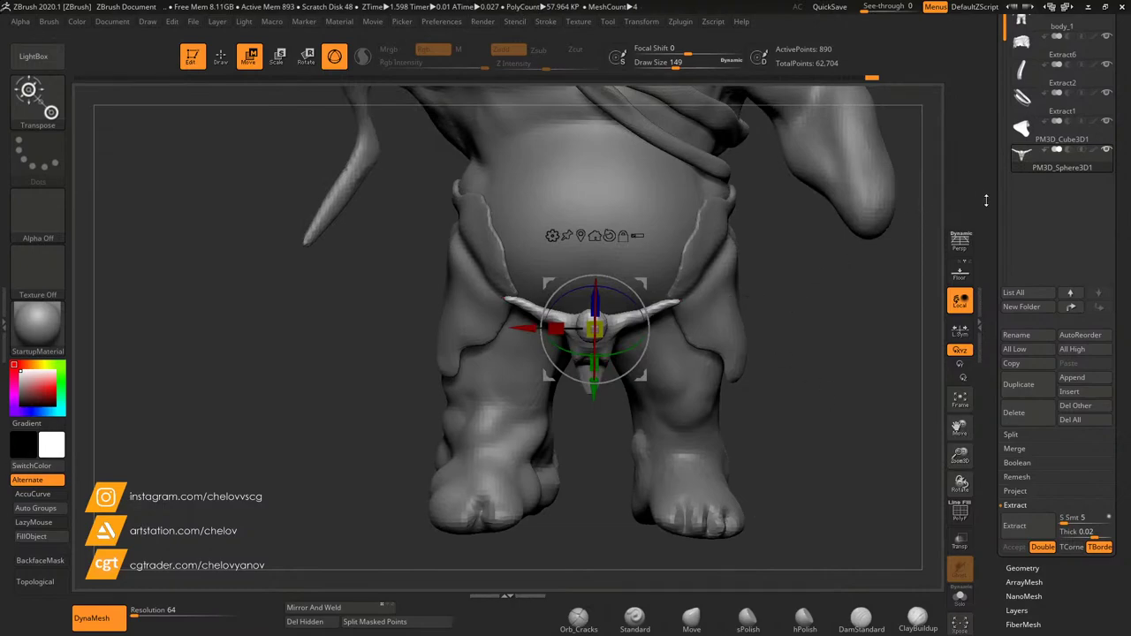
{"action": "mouse_move", "coordinate": [812, 327]}
{"action": "right_mouse_down"}
{"action": "mouse_move", "coordinate": [758, 328]}
{"action": "mouse_move", "coordinate": [808, 328]}
{"action": "right_mouse_up"}
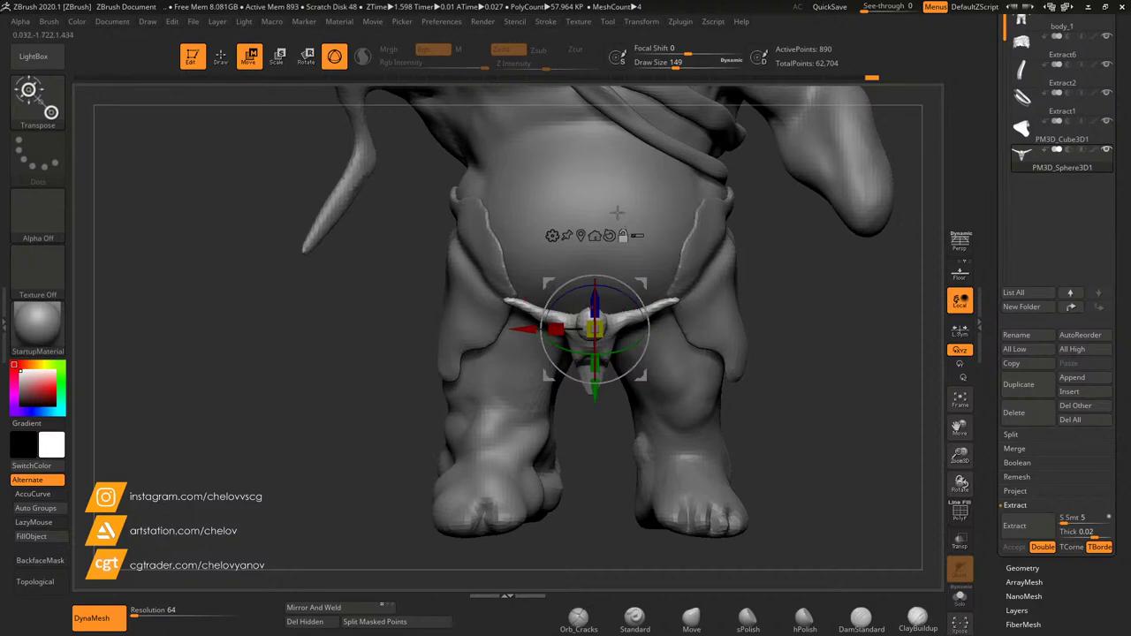
Step: Mask a band across the body's lower belly and extract it as a new subtool with thickness 0.02
{"action": "left_click", "coordinate": [571, 255], "text": "alt"}
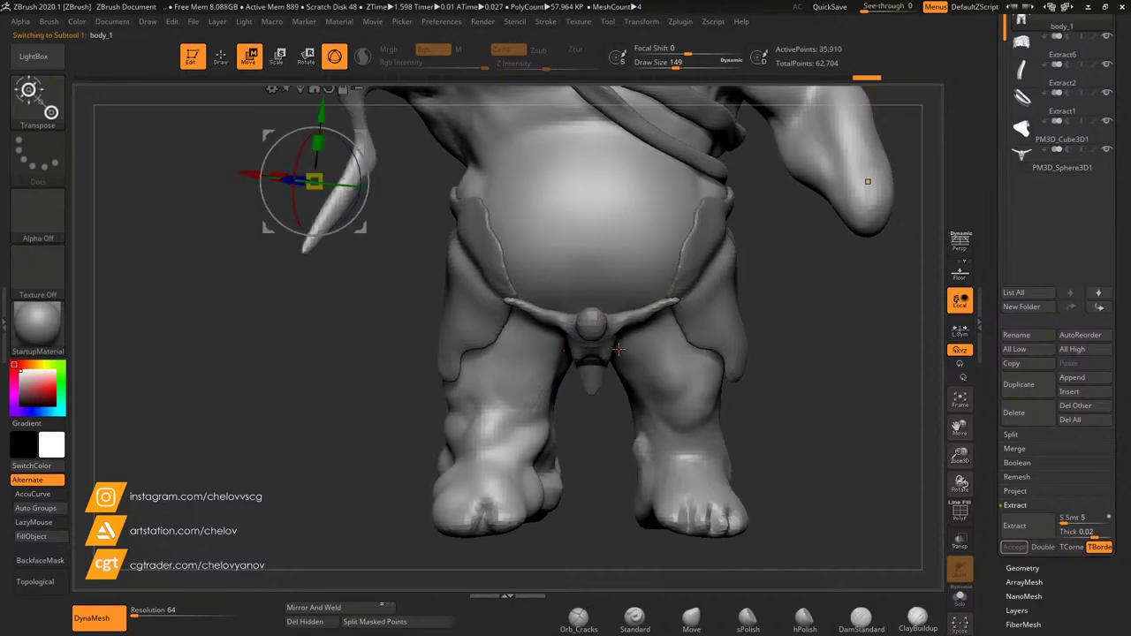
{"action": "left_click", "coordinate": [634, 619]}
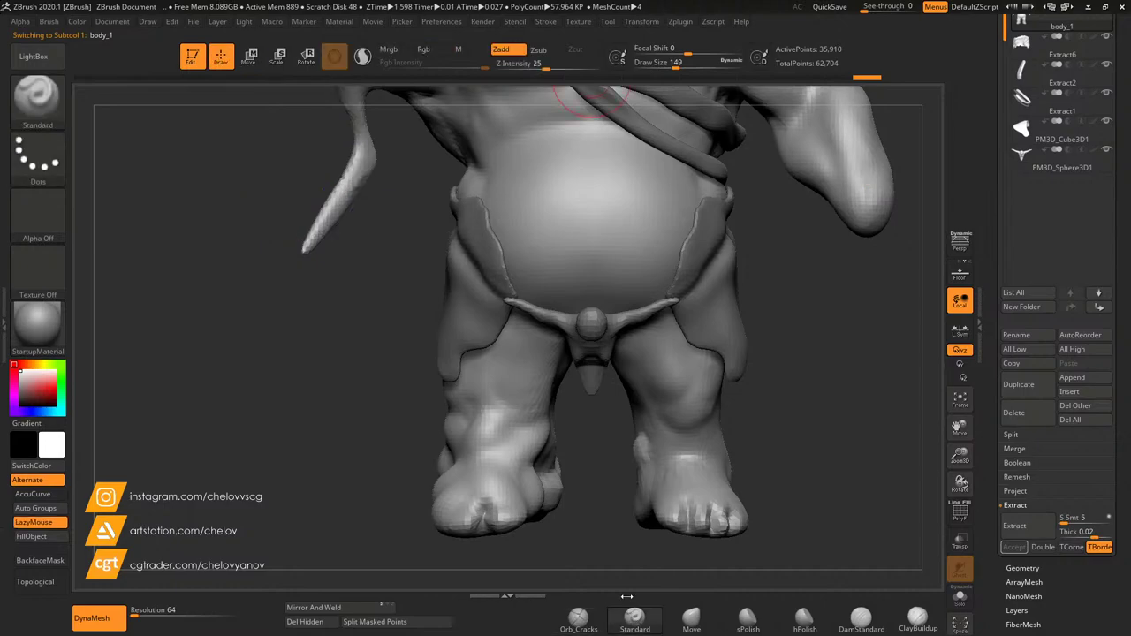
{"action": "key", "text": "ctrl"}
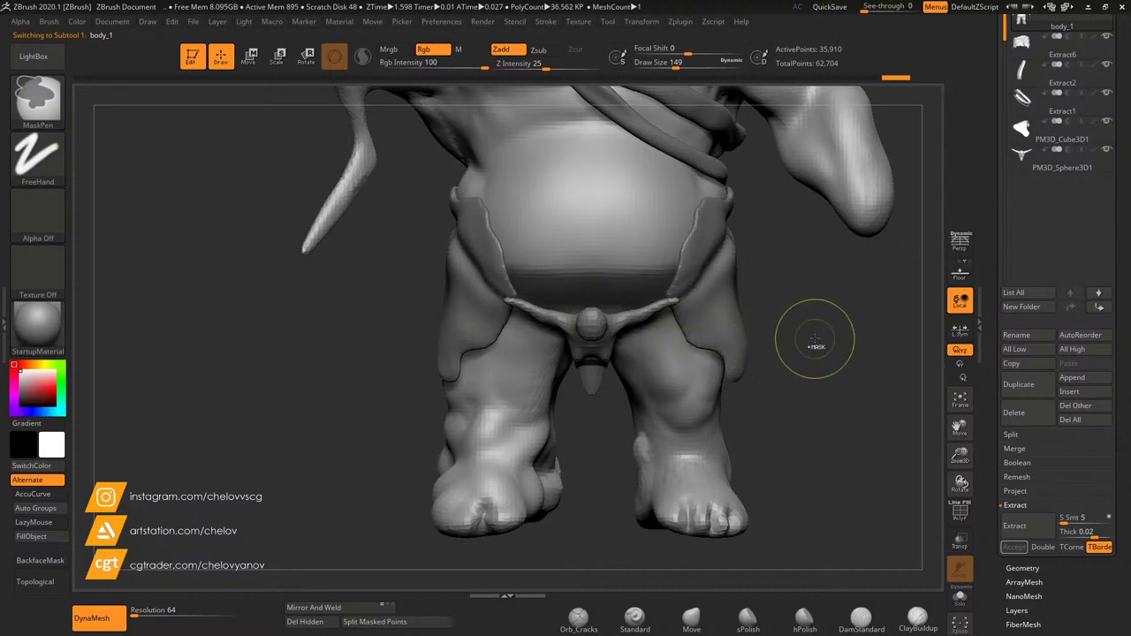
{"action": "left_click", "coordinate": [1014, 526]}
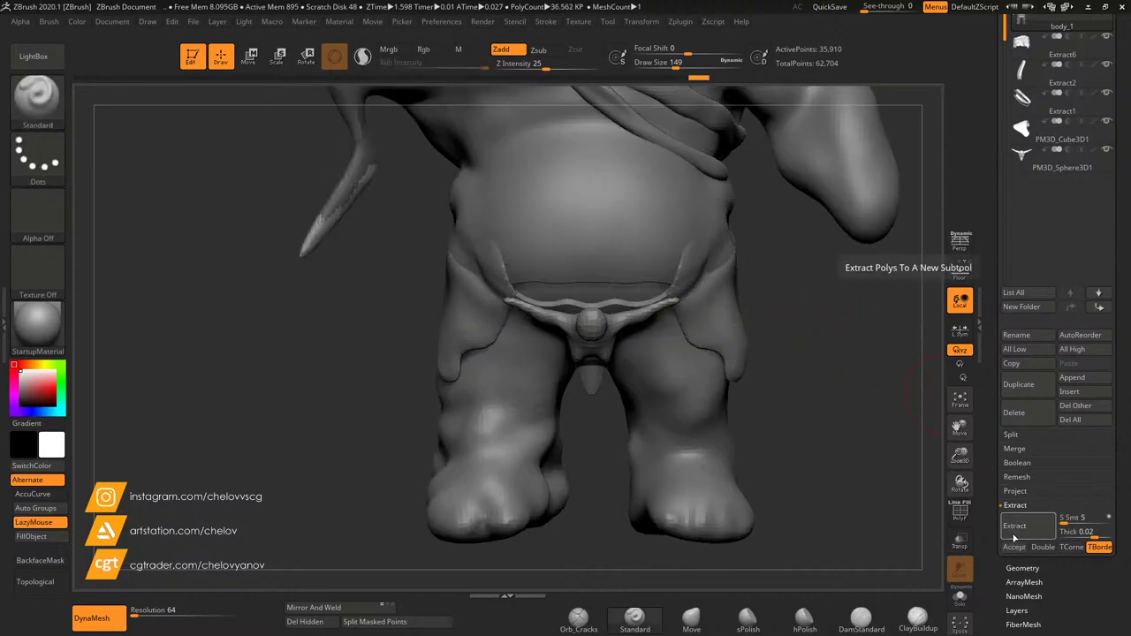
{"action": "left_click", "coordinate": [775, 362], "text": "ctrl"}
{"action": "left_click", "coordinate": [1015, 529]}
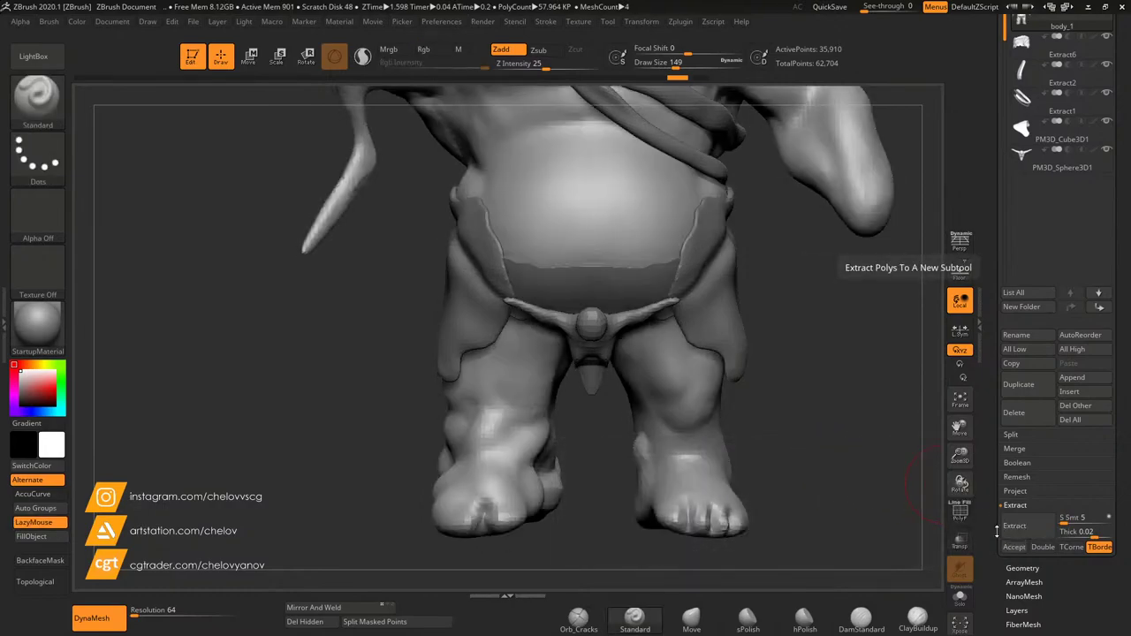
{"action": "left_click", "coordinate": [1014, 548]}
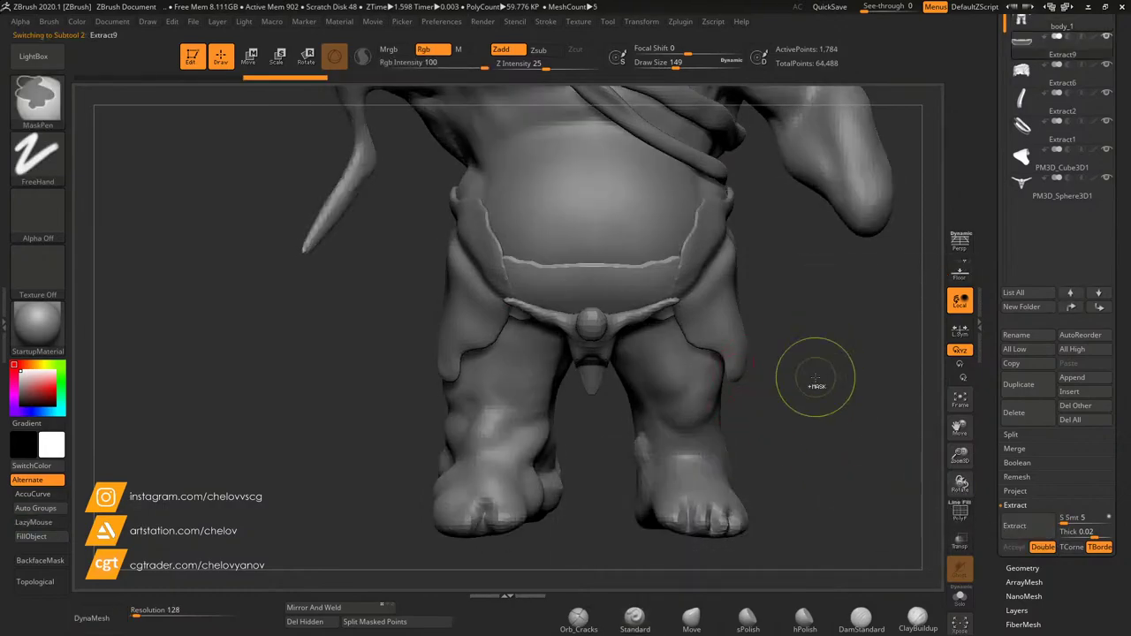
Step: Pull the extracted strip's lower edge down on both sides with the Move brush, enlarging the draw size to 286
{"action": "left_click", "coordinate": [704, 611]}
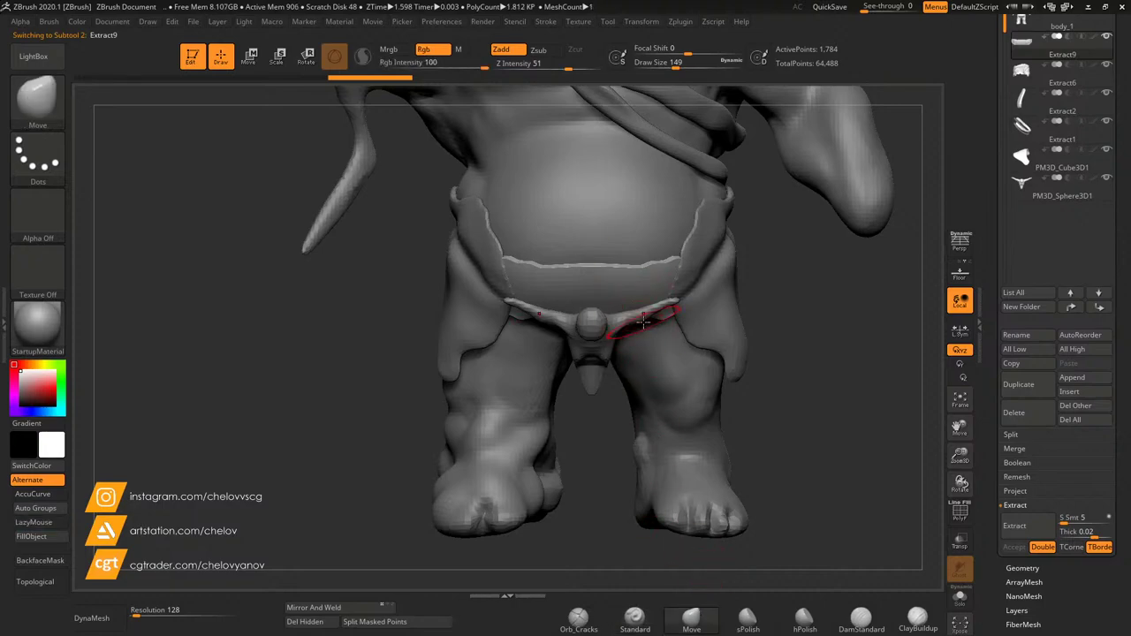
{"action": "left_click_drag", "start_coordinate": [644, 322], "coordinate": [649, 394]}
{"action": "mouse_move", "coordinate": [797, 413]}
{"action": "left_mouse_down"}
{"action": "mouse_move", "coordinate": [583, 410]}
{"action": "mouse_move", "coordinate": [654, 408]}
{"action": "left_mouse_up"}
{"action": "left_click_drag", "start_coordinate": [675, 65], "coordinate": [692, 66]}
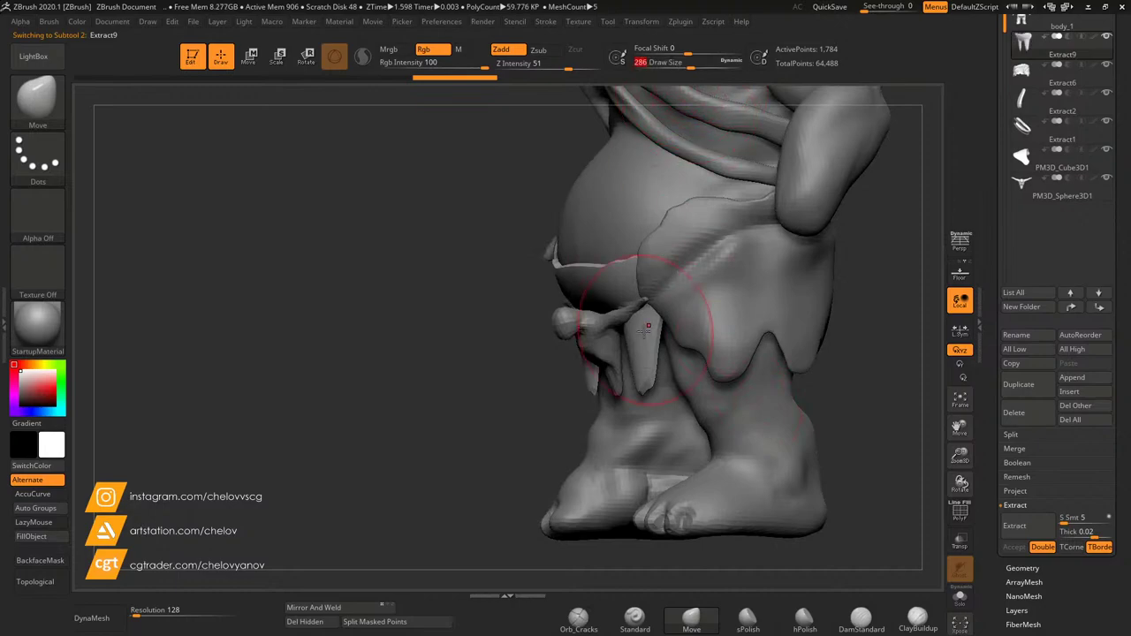
{"action": "left_click_drag", "start_coordinate": [658, 494], "coordinate": [658, 504]}
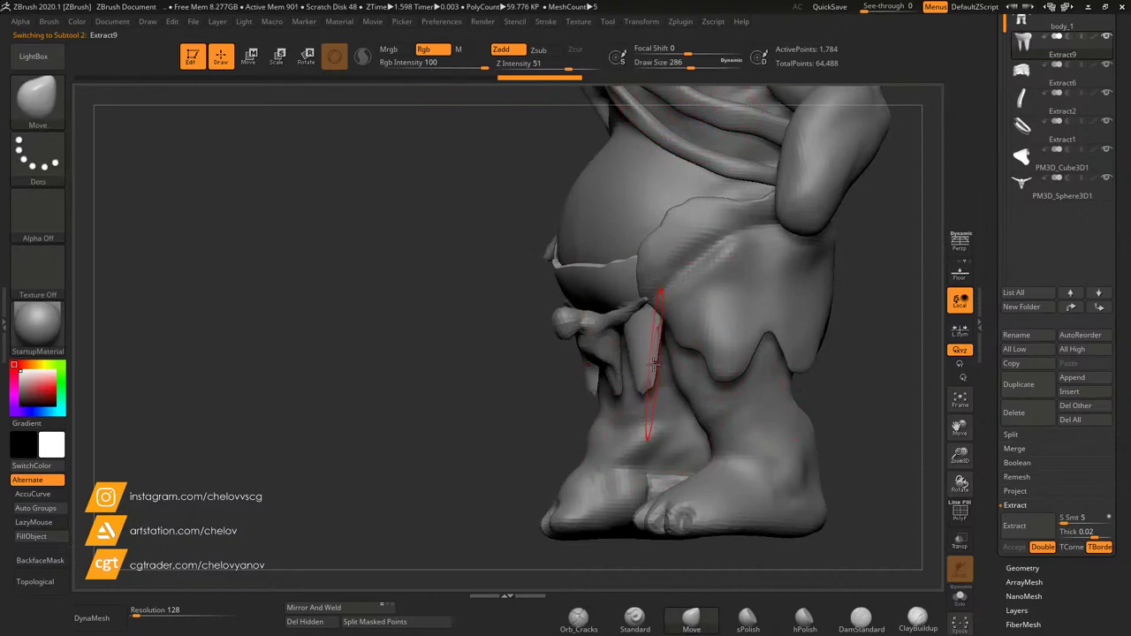
{"action": "left_click_drag", "start_coordinate": [655, 365], "coordinate": [654, 484]}
{"action": "left_click_drag", "start_coordinate": [506, 428], "coordinate": [574, 424]}
Step: Isolate the strip, pull its middle down into a long central point and widen its sides
{"action": "left_click", "coordinate": [959, 598]}
{"action": "left_click_drag", "start_coordinate": [610, 291], "coordinate": [591, 510]}
{"action": "left_click_drag", "start_coordinate": [644, 386], "coordinate": [673, 393]}
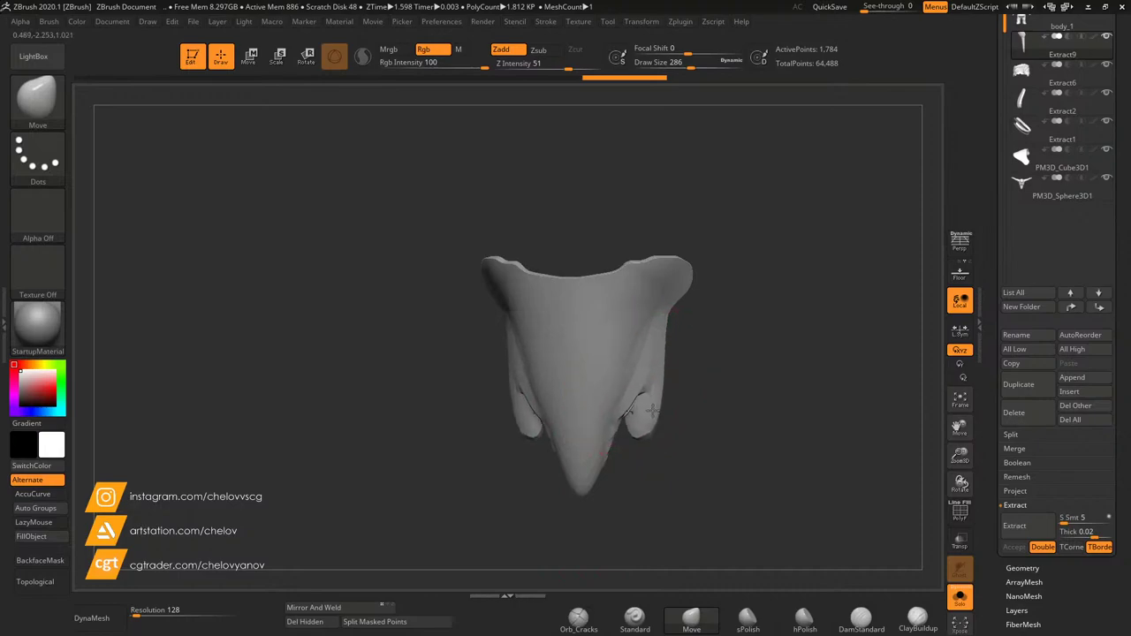
{"action": "type", "text": "64"}
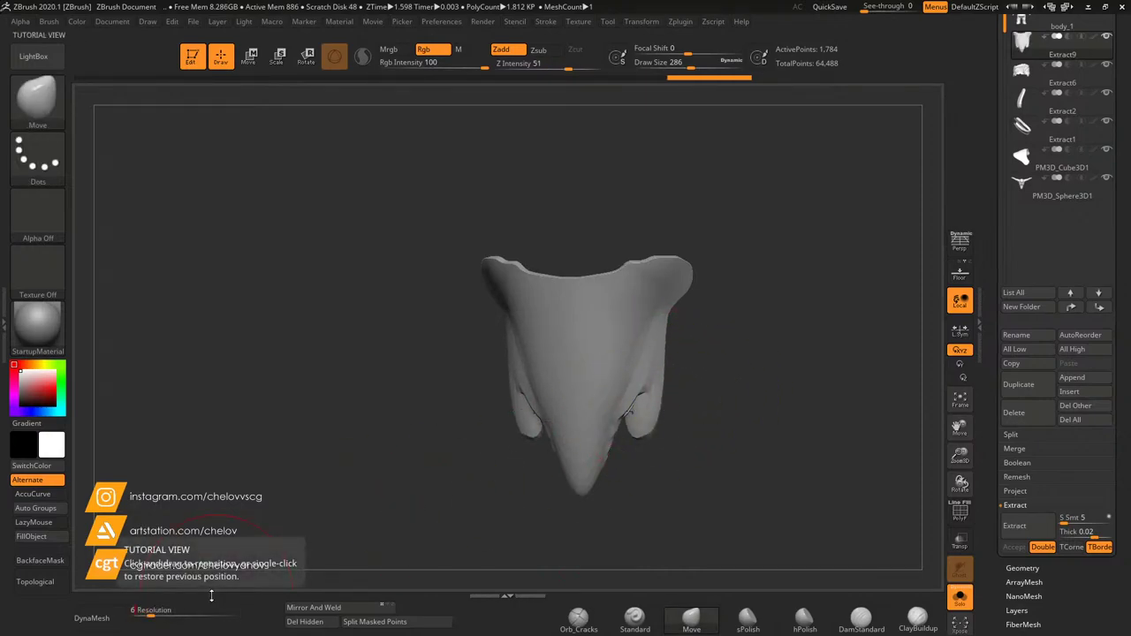
{"action": "key", "text": "Return"}
{"action": "left_click", "coordinate": [91, 617]}
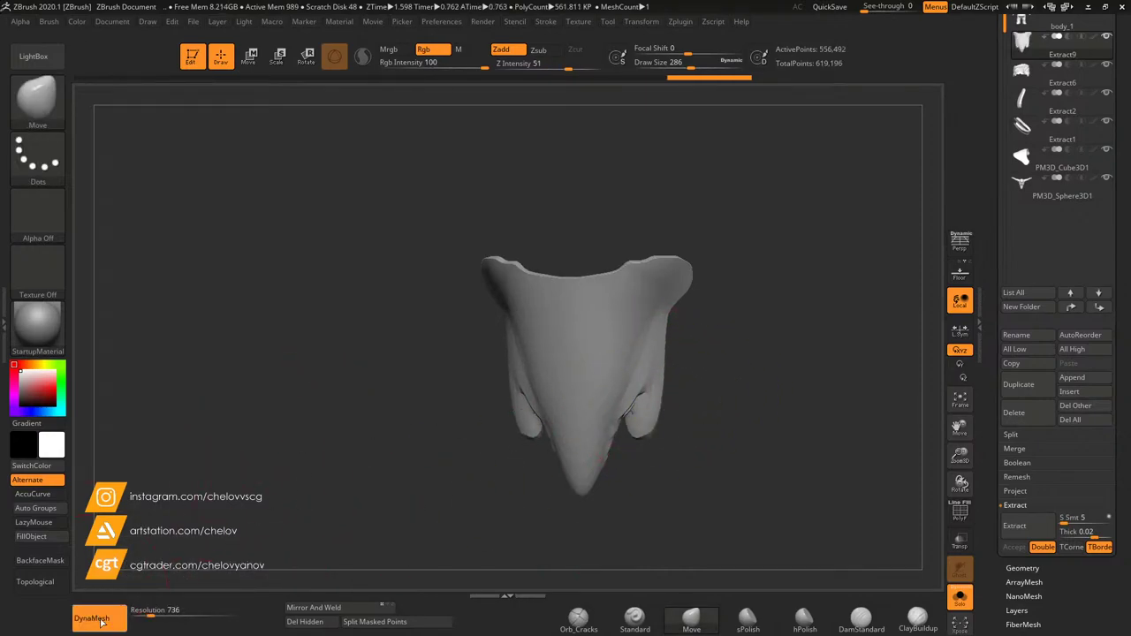
{"action": "key", "text": "ctrl+z"}
Step: DynaMesh the front cloth at resolution 64, pull one side down, push its central point up and refresh the mesh
{"action": "left_click", "coordinate": [187, 609]}
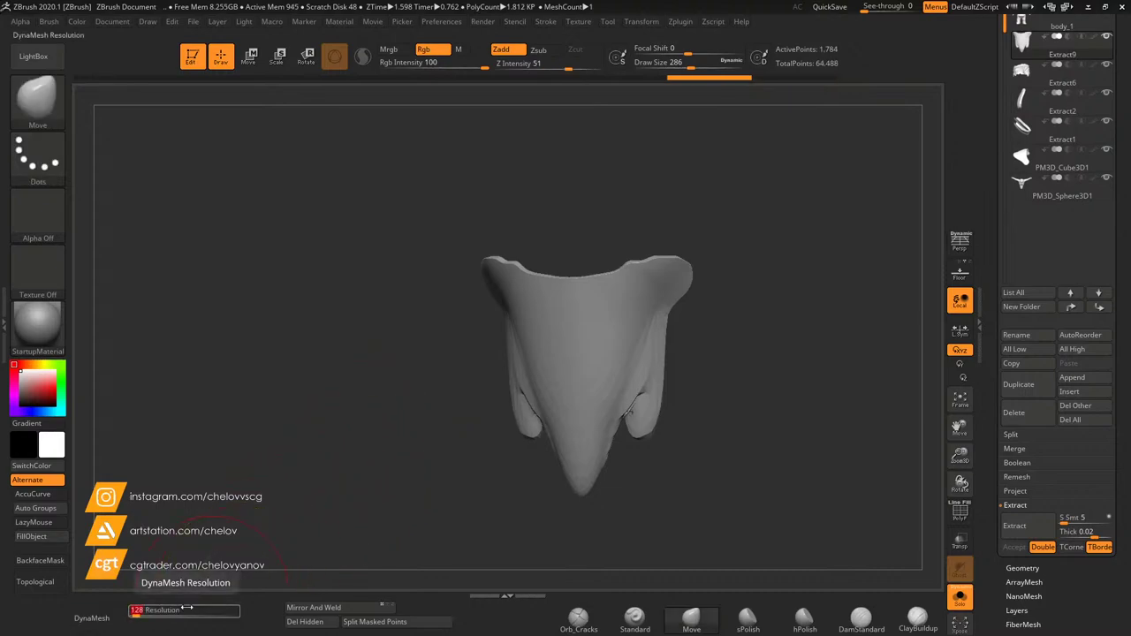
{"action": "left_click", "coordinate": [91, 618]}
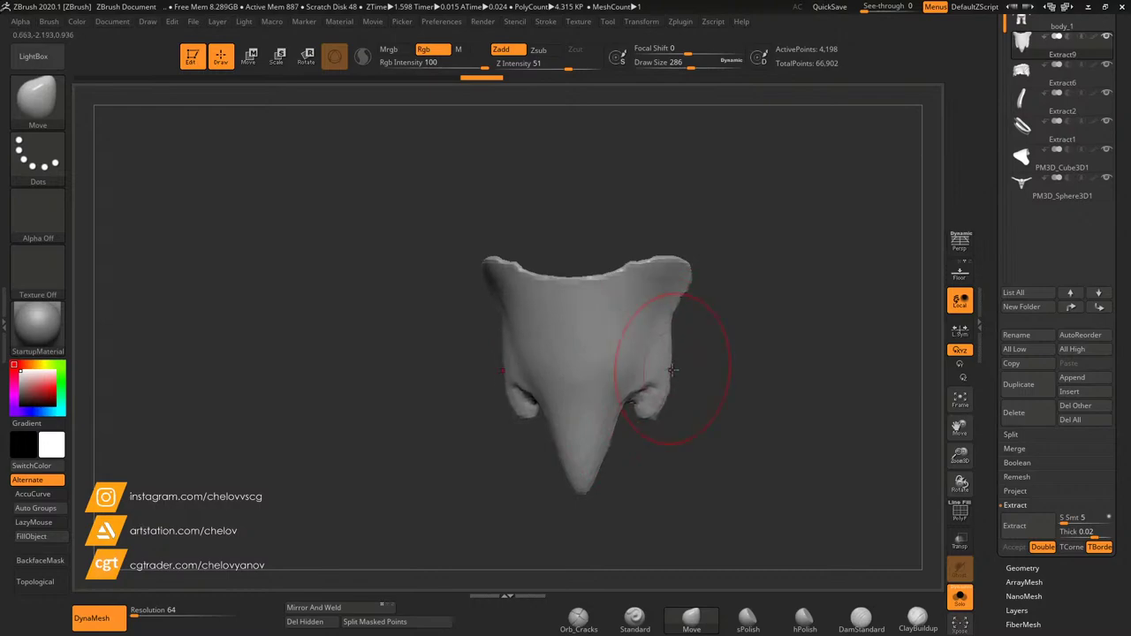
{"action": "left_click_drag", "start_coordinate": [628, 466], "coordinate": [652, 454]}
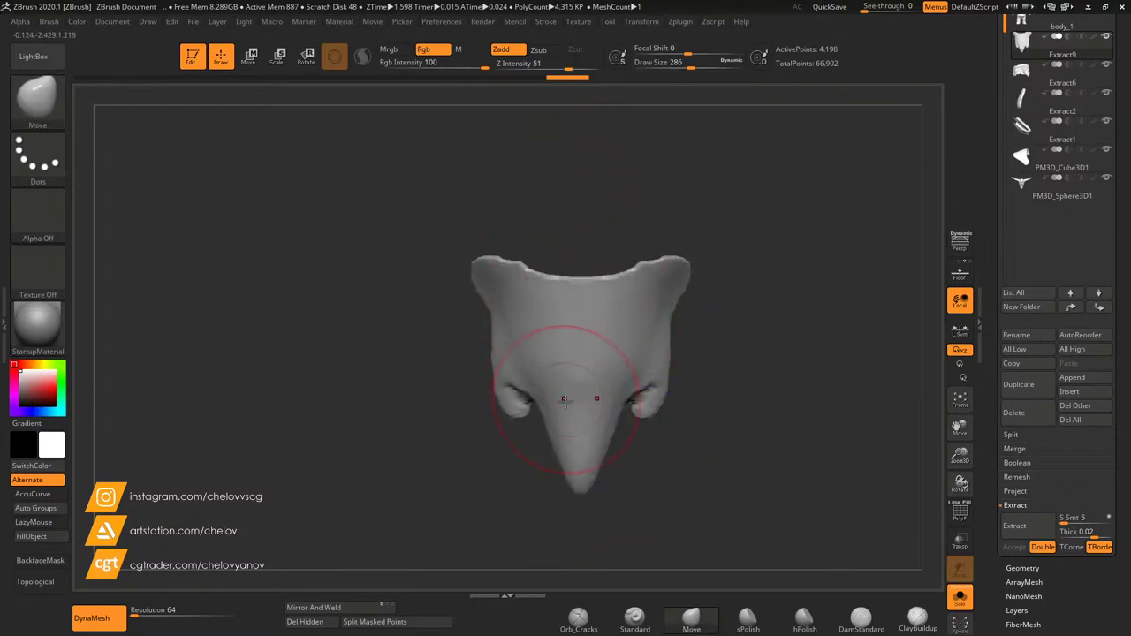
{"action": "left_click_drag", "start_coordinate": [540, 418], "coordinate": [526, 484]}
{"action": "left_click_drag", "start_coordinate": [619, 431], "coordinate": [592, 347]}
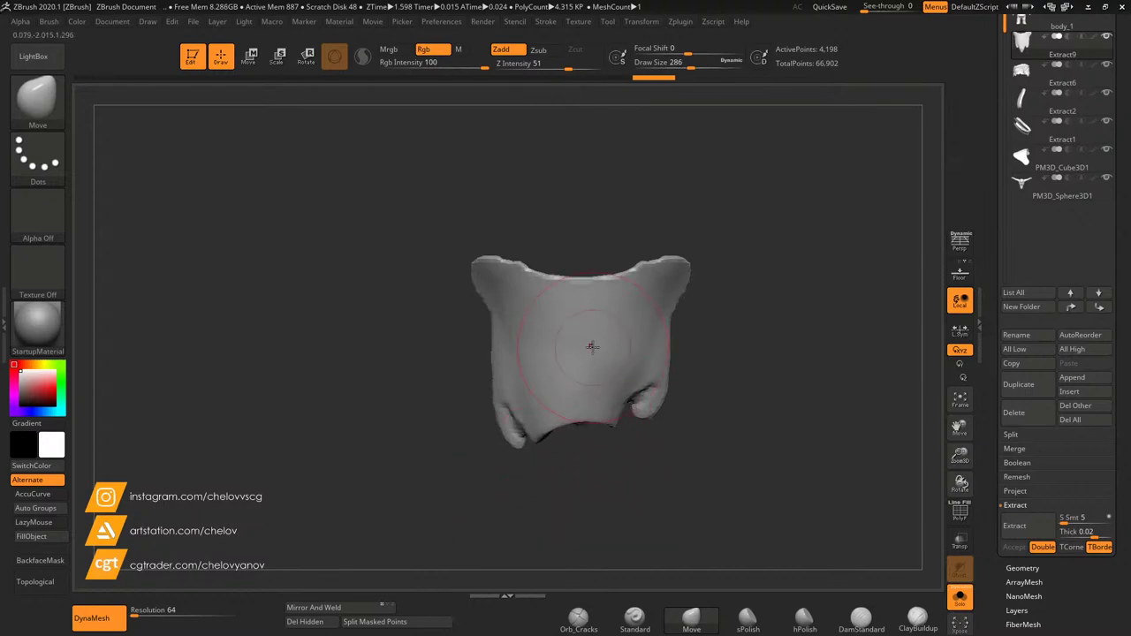
{"action": "left_click_drag", "start_coordinate": [652, 464], "coordinate": [669, 490], "text": "ctrl"}
Step: Smooth the front cloth and pull its lower edge into an uneven hanging flap, refresh the DynaMesh and show all subtools
{"action": "left_click_drag", "start_coordinate": [643, 408], "coordinate": [528, 382], "text": "shift"}
{"action": "mouse_move", "coordinate": [617, 392]}
{"action": "left_mouse_down"}
{"action": "mouse_move", "coordinate": [629, 408]}
{"action": "mouse_move", "coordinate": [702, 386]}
{"action": "left_mouse_up"}
{"action": "mouse_move", "coordinate": [631, 403]}
{"action": "left_mouse_down"}
{"action": "mouse_move", "coordinate": [656, 364]}
{"action": "mouse_move", "coordinate": [610, 408]}
{"action": "mouse_move", "coordinate": [573, 487]}
{"action": "mouse_move", "coordinate": [573, 553]}
{"action": "left_mouse_up"}
{"action": "left_click_drag", "start_coordinate": [647, 380], "coordinate": [652, 449]}
{"action": "left_click_drag", "start_coordinate": [714, 389], "coordinate": [727, 430], "text": "ctrl"}
{"action": "left_click", "coordinate": [960, 595]}
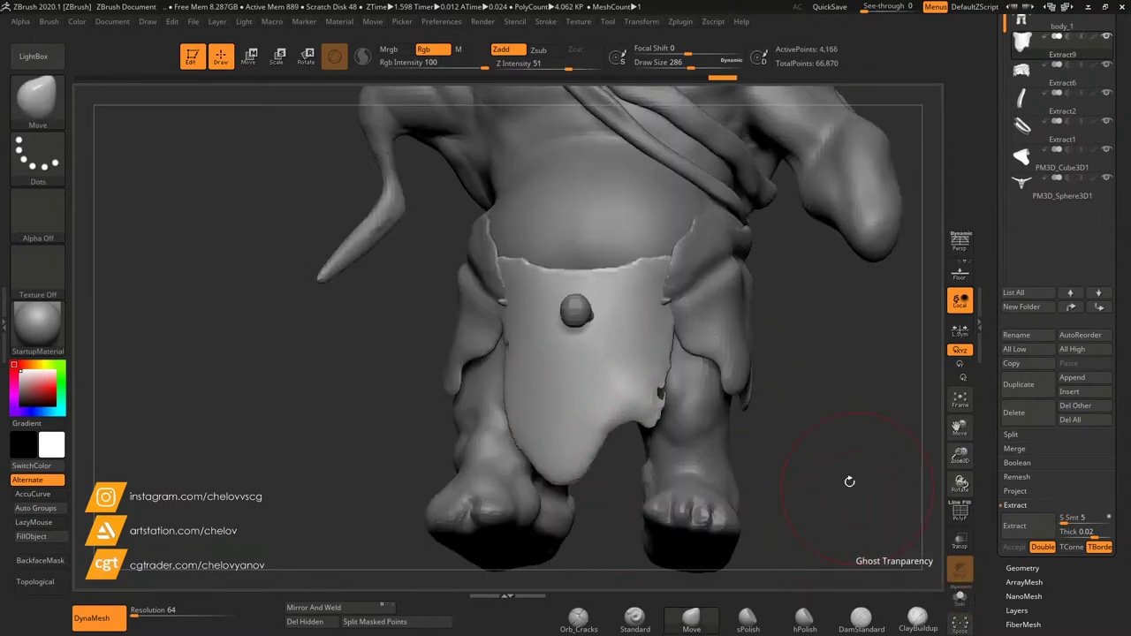
Step: Push the front cloth flap back behind the small figure in side view with the Move brush
{"action": "left_click_drag", "start_coordinate": [848, 480], "coordinate": [824, 430]}
{"action": "mouse_move", "coordinate": [619, 389]}
{"action": "left_mouse_down", "text": "shift"}
{"action": "mouse_move", "coordinate": [606, 341]}
{"action": "mouse_move", "coordinate": [531, 318]}
{"action": "mouse_move", "coordinate": [480, 482]}
{"action": "mouse_move", "coordinate": [562, 493]}
{"action": "mouse_move", "coordinate": [833, 404]}
{"action": "left_mouse_up", "text": "shift"}
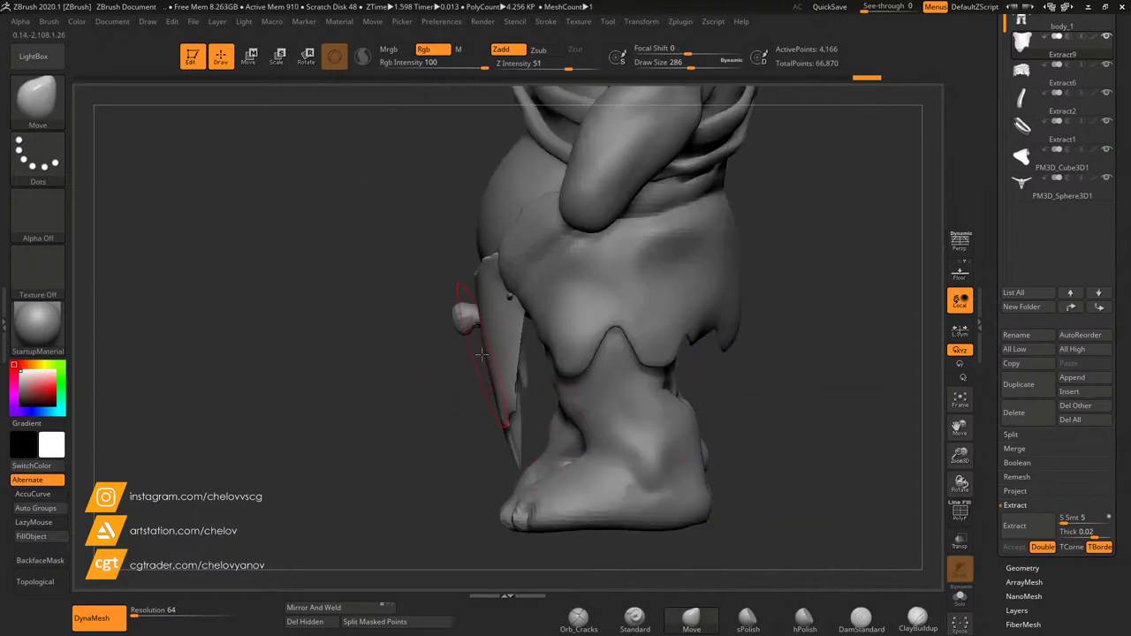
{"action": "left_click_drag", "start_coordinate": [517, 342], "coordinate": [520, 327]}
{"action": "mouse_move", "coordinate": [380, 426]}
{"action": "left_mouse_down"}
{"action": "mouse_move", "coordinate": [436, 422]}
{"action": "mouse_move", "coordinate": [519, 384]}
{"action": "left_mouse_up"}
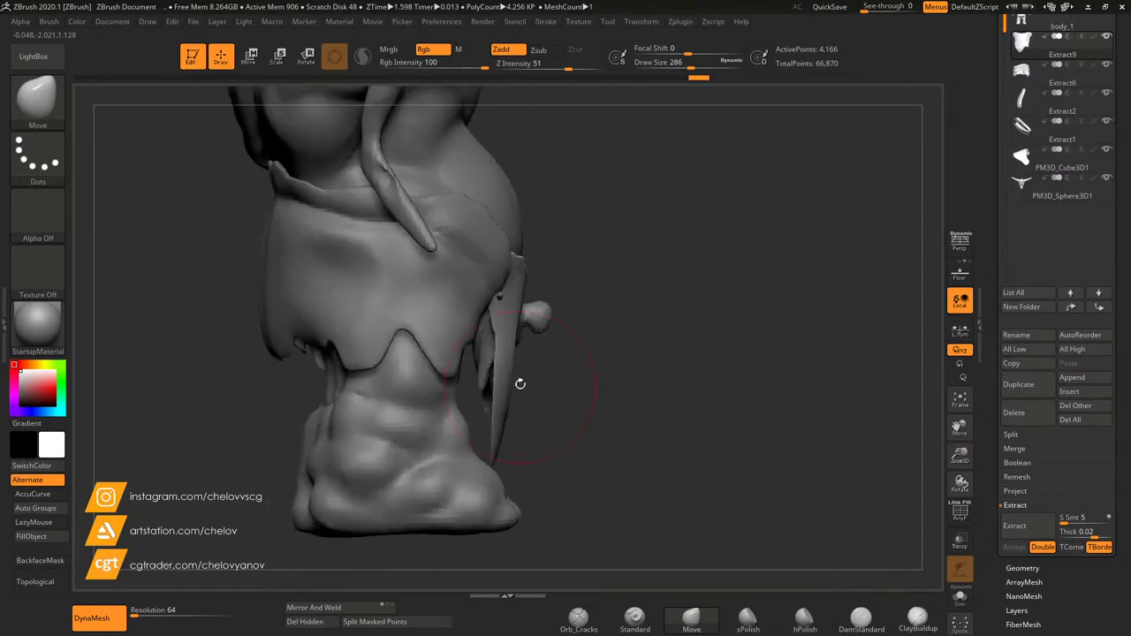
{"action": "mouse_move", "coordinate": [511, 342]}
{"action": "left_mouse_down"}
{"action": "mouse_move", "coordinate": [472, 338]}
{"action": "mouse_move", "coordinate": [485, 359]}
{"action": "left_mouse_up"}
{"action": "mouse_move", "coordinate": [502, 399]}
{"action": "left_mouse_down"}
{"action": "mouse_move", "coordinate": [481, 397]}
{"action": "mouse_move", "coordinate": [486, 376]}
{"action": "mouse_move", "coordinate": [484, 420]}
{"action": "left_mouse_up"}
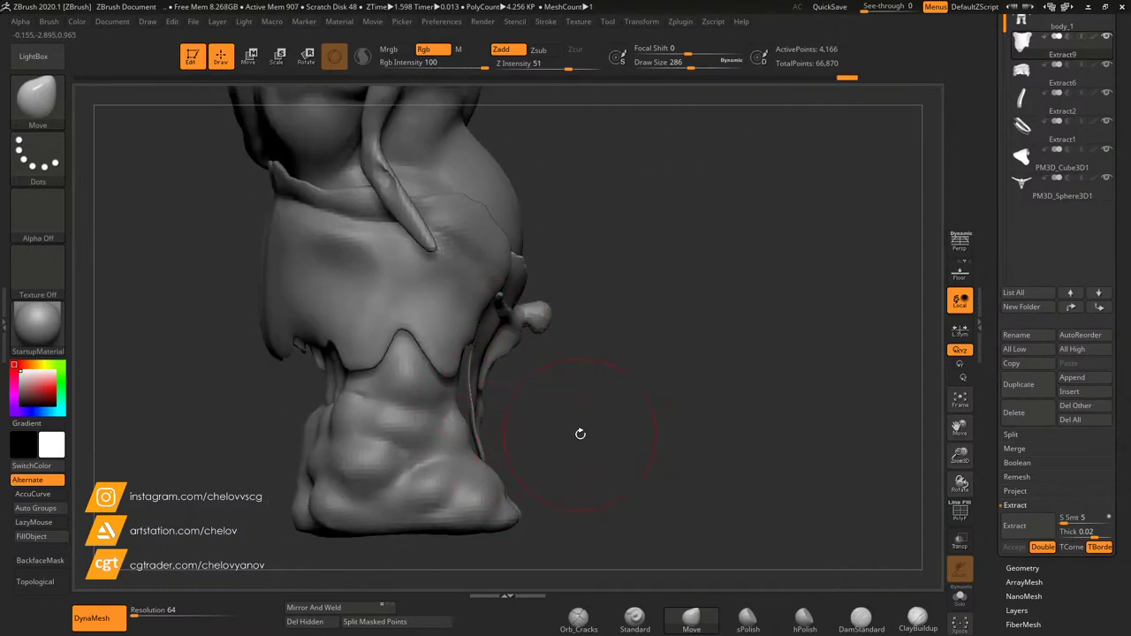
Step: Fit the flap's opposite side edge and lower end closer to the legs with the Move brush
{"action": "mouse_move", "coordinate": [580, 433]}
{"action": "left_mouse_down"}
{"action": "mouse_move", "coordinate": [510, 450]}
{"action": "mouse_move", "coordinate": [487, 427]}
{"action": "left_mouse_up"}
{"action": "left_click_drag", "start_coordinate": [525, 395], "coordinate": [513, 394]}
{"action": "left_click_drag", "start_coordinate": [520, 358], "coordinate": [509, 357]}
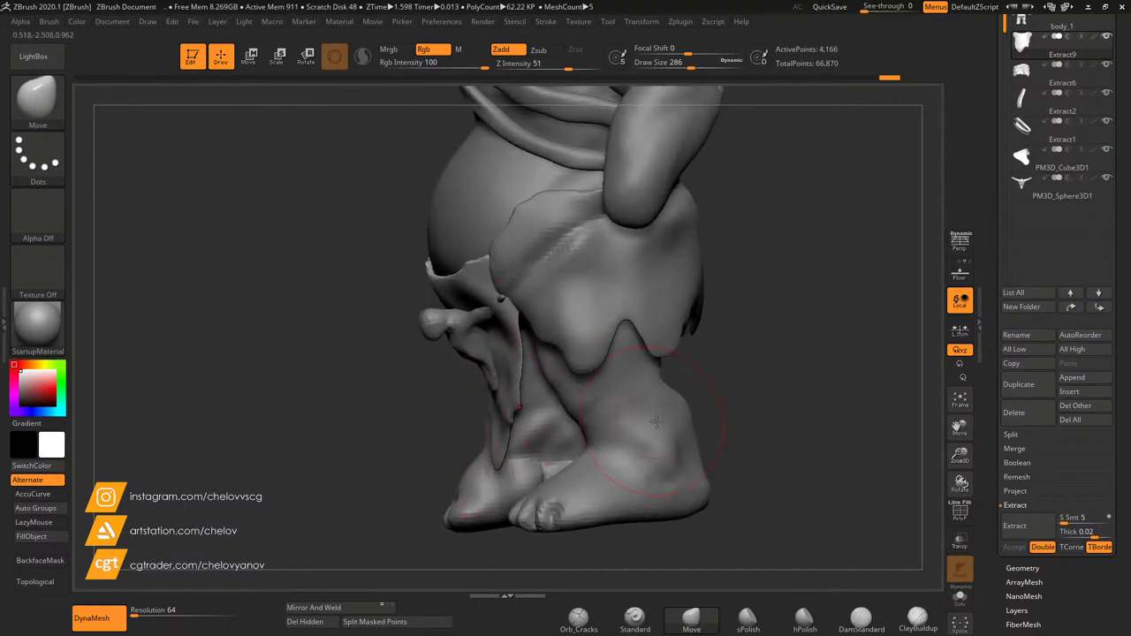
{"action": "left_click_drag", "start_coordinate": [787, 389], "coordinate": [699, 393]}
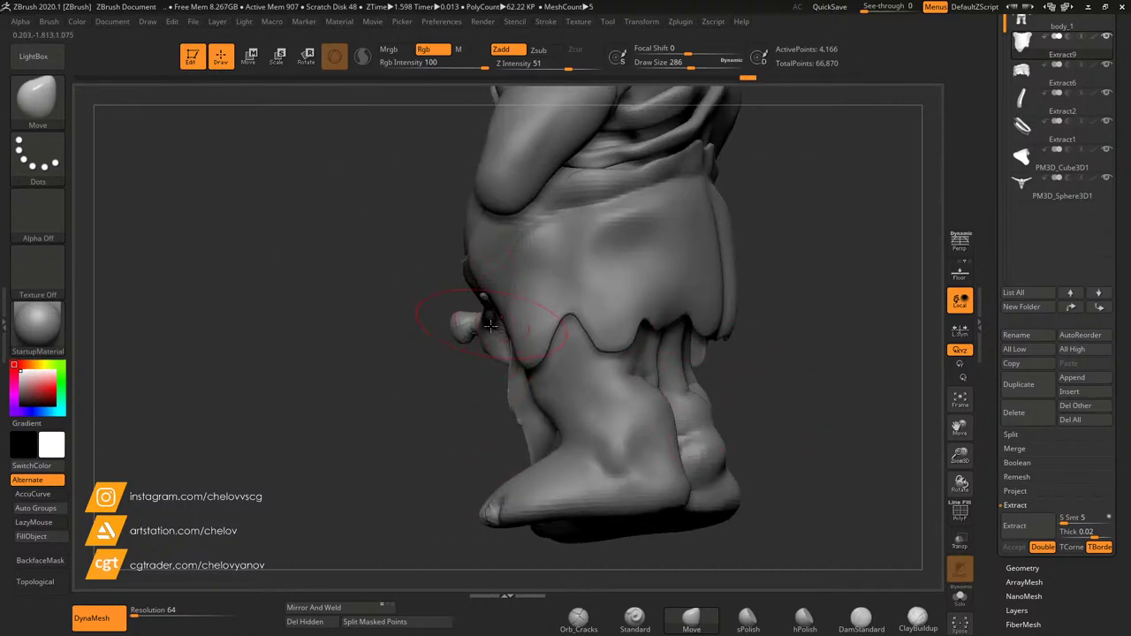
{"action": "left_click_drag", "start_coordinate": [522, 397], "coordinate": [482, 433]}
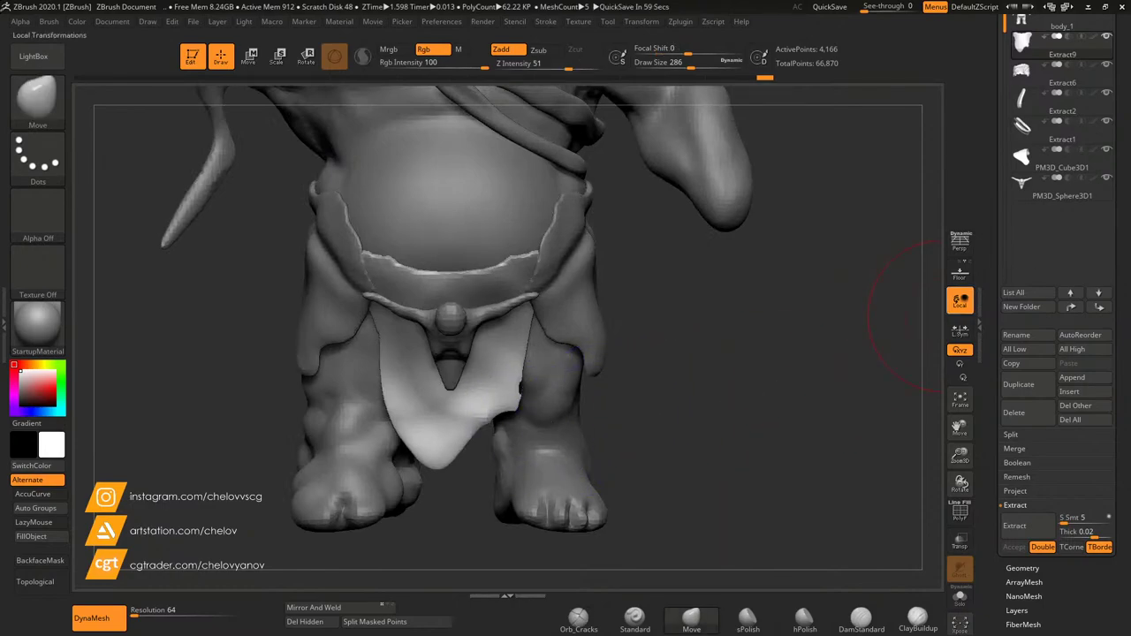
Step: Pull the front cloth flap's hanging part downward along the legs in side view with the Move brush
{"action": "left_click_drag", "start_coordinate": [910, 318], "coordinate": [689, 354]}
{"action": "left_click_drag", "start_coordinate": [522, 355], "coordinate": [517, 444]}
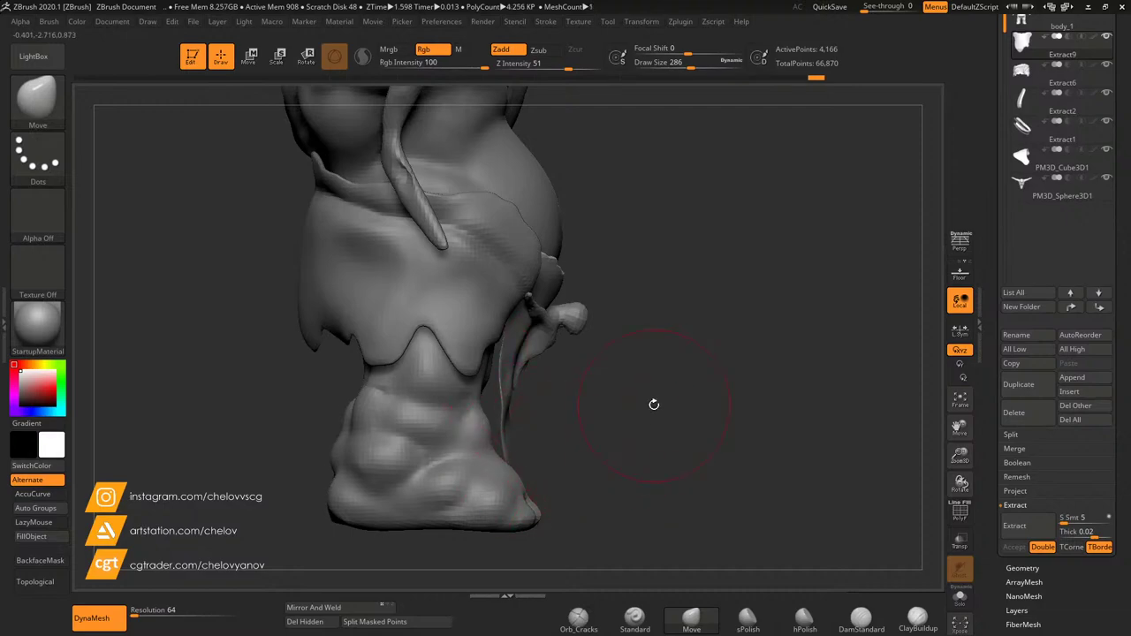
{"action": "left_click_drag", "start_coordinate": [654, 404], "coordinate": [583, 406]}
{"action": "mouse_move", "coordinate": [790, 382]}
{"action": "left_mouse_down"}
{"action": "mouse_move", "coordinate": [763, 366]}
{"action": "mouse_move", "coordinate": [511, 380]}
{"action": "mouse_move", "coordinate": [530, 389]}
{"action": "left_mouse_up"}
{"action": "mouse_move", "coordinate": [725, 380]}
{"action": "left_mouse_down"}
{"action": "mouse_move", "coordinate": [844, 372]}
{"action": "mouse_move", "coordinate": [835, 394]}
{"action": "left_mouse_up"}
Step: Lower the front cloth's upper edge across the lower belly toward the small figure's arms with the Move brush
{"action": "mouse_move", "coordinate": [924, 433]}
{"action": "left_mouse_down", "text": "alt"}
{"action": "mouse_move", "coordinate": [828, 393]}
{"action": "mouse_move", "coordinate": [977, 505]}
{"action": "mouse_move", "coordinate": [977, 535]}
{"action": "left_mouse_up", "text": "alt"}
{"action": "left_click_drag", "start_coordinate": [938, 446], "coordinate": [755, 361], "text": "alt"}
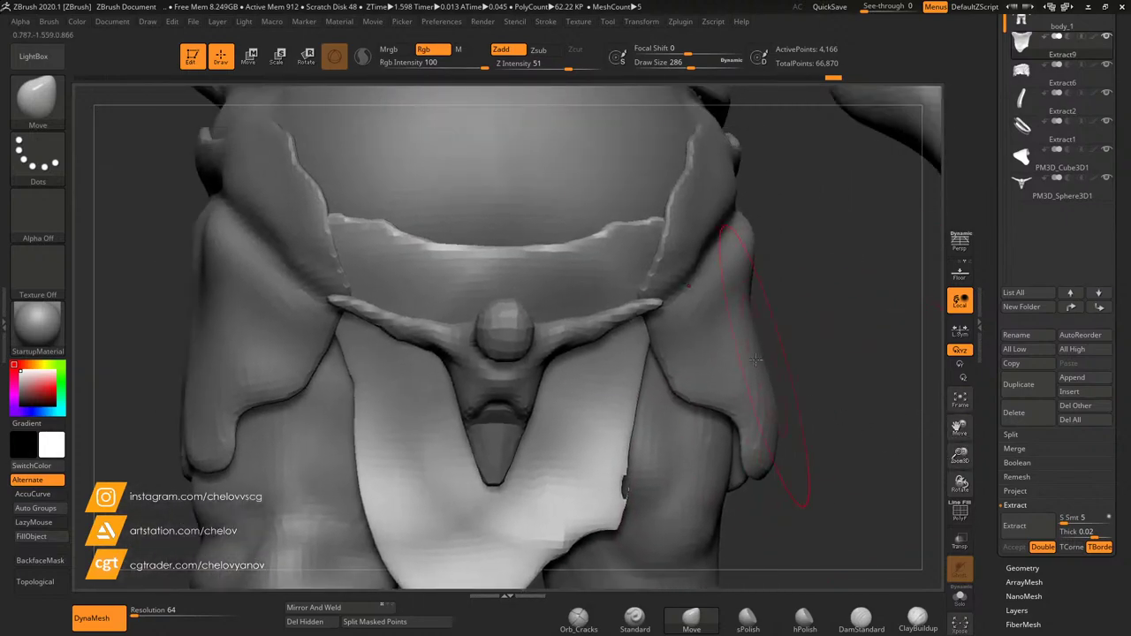
{"action": "left_click_drag", "start_coordinate": [635, 232], "coordinate": [635, 258]}
{"action": "left_click_drag", "start_coordinate": [843, 310], "coordinate": [762, 265]}
{"action": "mouse_move", "coordinate": [625, 272]}
{"action": "left_mouse_down"}
{"action": "mouse_move", "coordinate": [618, 245]}
{"action": "mouse_move", "coordinate": [609, 343]}
{"action": "left_mouse_up"}
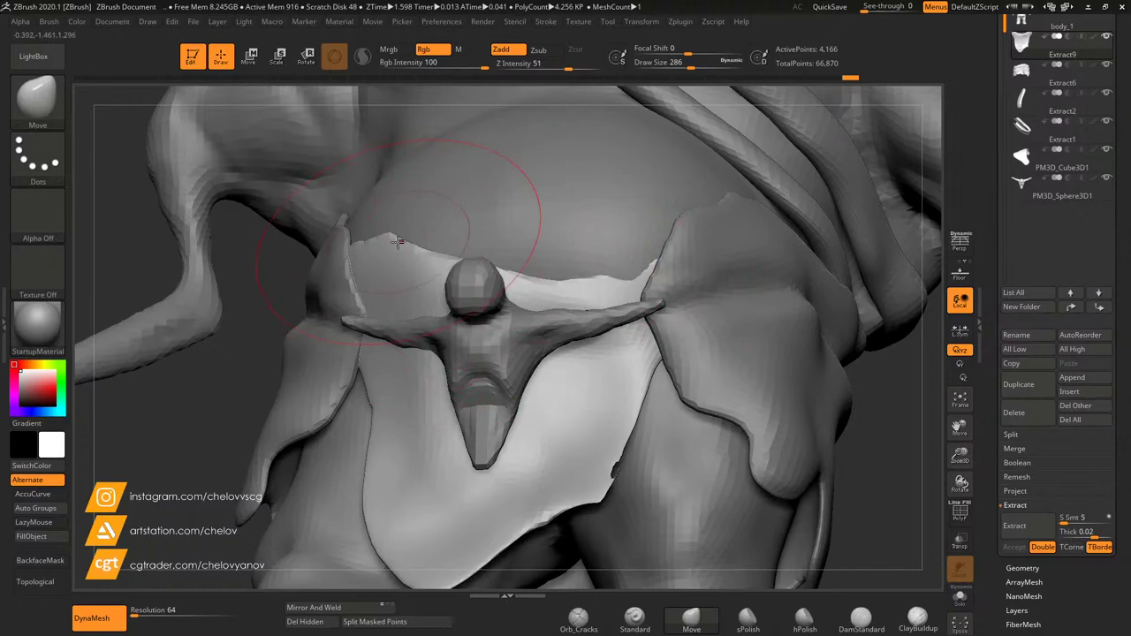
{"action": "left_click_drag", "start_coordinate": [397, 241], "coordinate": [391, 278]}
Step: Tuck the remaining upper corners of the front cloth down behind the small figure's outstretched arms
{"action": "mouse_move", "coordinate": [196, 355]}
{"action": "left_mouse_down"}
{"action": "mouse_move", "coordinate": [274, 394]}
{"action": "mouse_move", "coordinate": [277, 451]}
{"action": "left_mouse_up"}
{"action": "left_click_drag", "start_coordinate": [694, 323], "coordinate": [811, 291]}
{"action": "left_click_drag", "start_coordinate": [562, 261], "coordinate": [574, 272]}
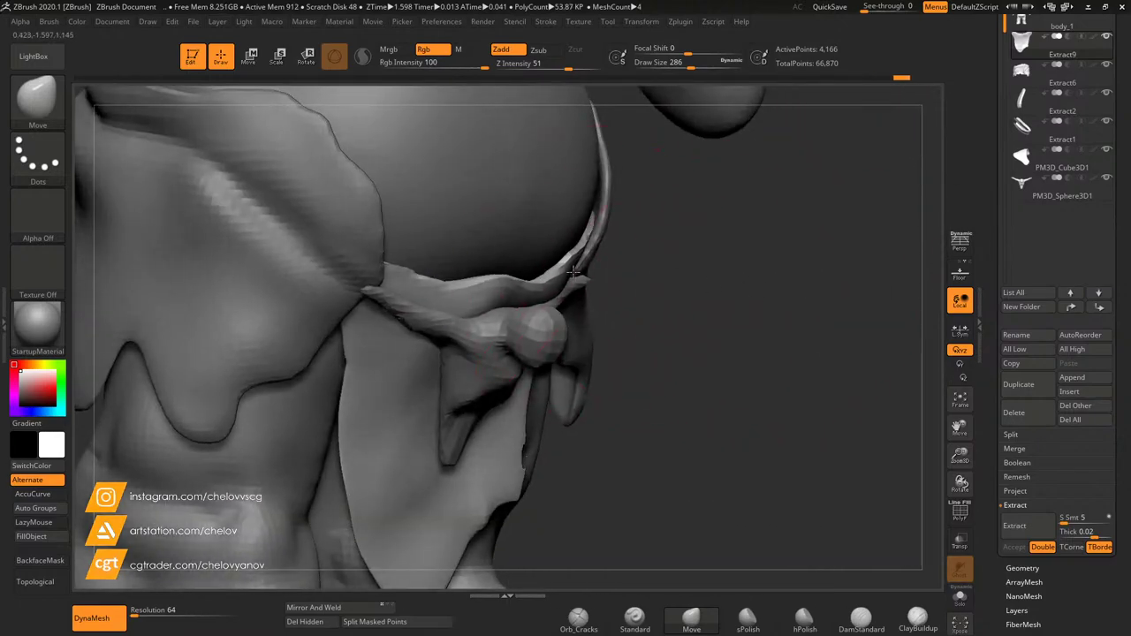
{"action": "right_click_drag", "start_coordinate": [575, 270], "coordinate": [447, 265]}
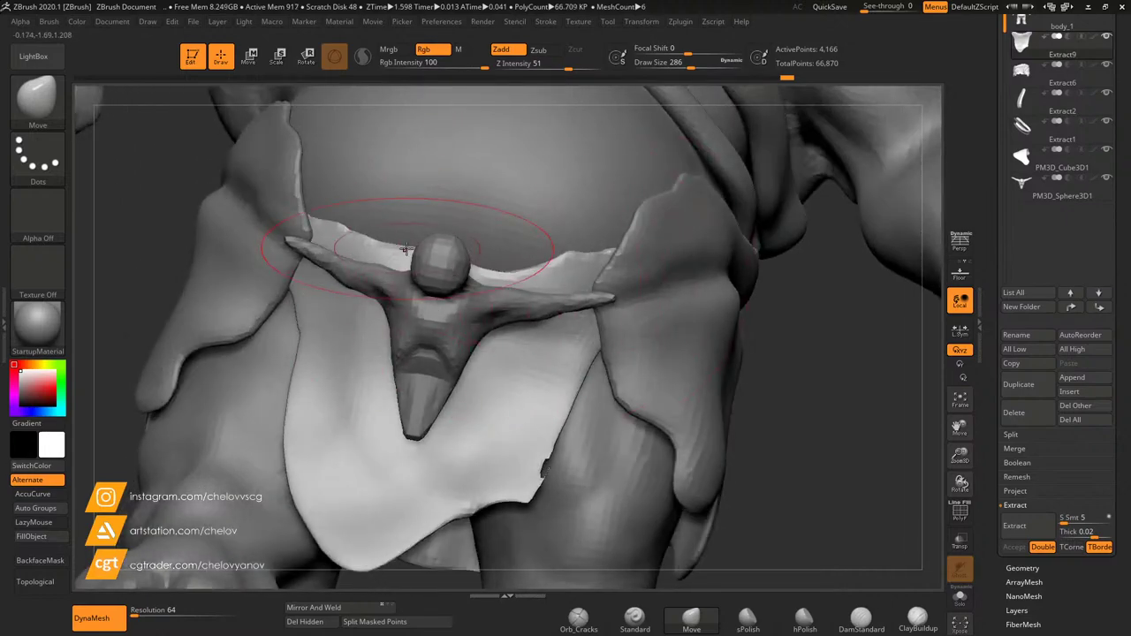
{"action": "mouse_move", "coordinate": [372, 233]}
{"action": "left_mouse_down"}
{"action": "mouse_move", "coordinate": [374, 251]}
{"action": "mouse_move", "coordinate": [330, 249]}
{"action": "left_mouse_up"}
{"action": "mouse_move", "coordinate": [537, 263]}
{"action": "left_mouse_down"}
{"action": "mouse_move", "coordinate": [540, 277]}
{"action": "mouse_move", "coordinate": [596, 293]}
{"action": "left_mouse_up"}
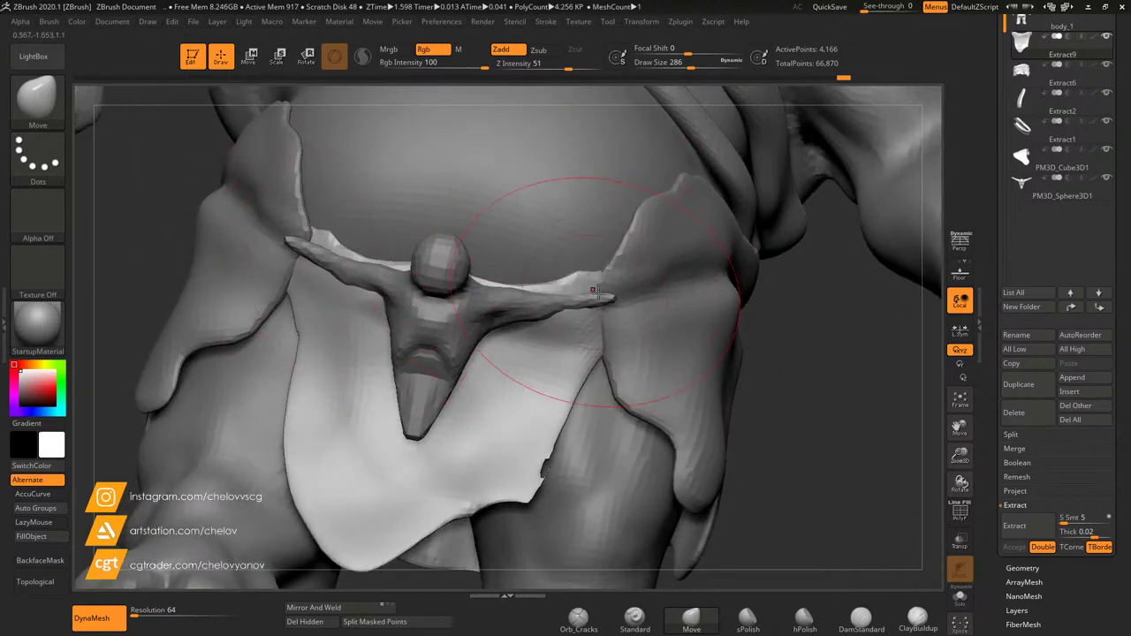
Step: Carve a navel into the body's lower belly with the DamStandard brush at draw size 51 and soften it
{"action": "left_click_drag", "start_coordinate": [782, 353], "coordinate": [886, 385]}
{"action": "left_click_drag", "start_coordinate": [960, 460], "coordinate": [960, 371]}
{"action": "mouse_move", "coordinate": [840, 310]}
{"action": "left_mouse_down"}
{"action": "mouse_move", "coordinate": [766, 304]}
{"action": "mouse_move", "coordinate": [798, 324]}
{"action": "left_mouse_up"}
{"action": "left_click_drag", "start_coordinate": [960, 454], "coordinate": [947, 464]}
{"action": "left_click_drag", "start_coordinate": [869, 267], "coordinate": [808, 430], "text": "alt"}
{"action": "left_click", "coordinate": [504, 340], "text": "alt"}
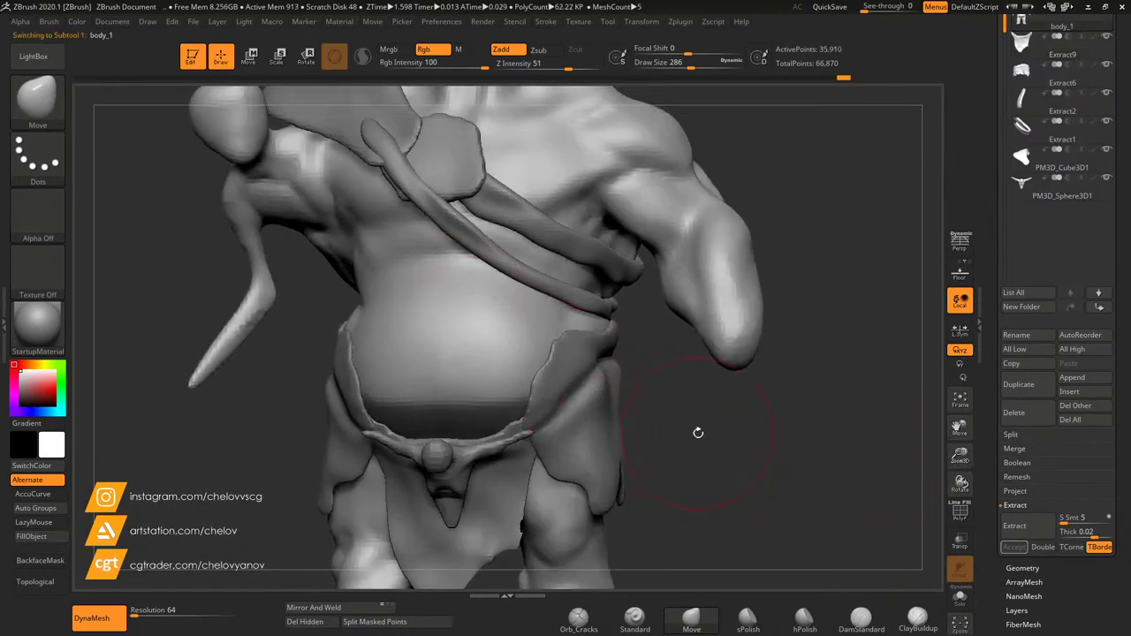
{"action": "right_click_drag", "start_coordinate": [764, 440], "coordinate": [760, 374]}
{"action": "key", "text": "b"}
{"action": "key", "text": "d"}
{"action": "key", "text": "s"}
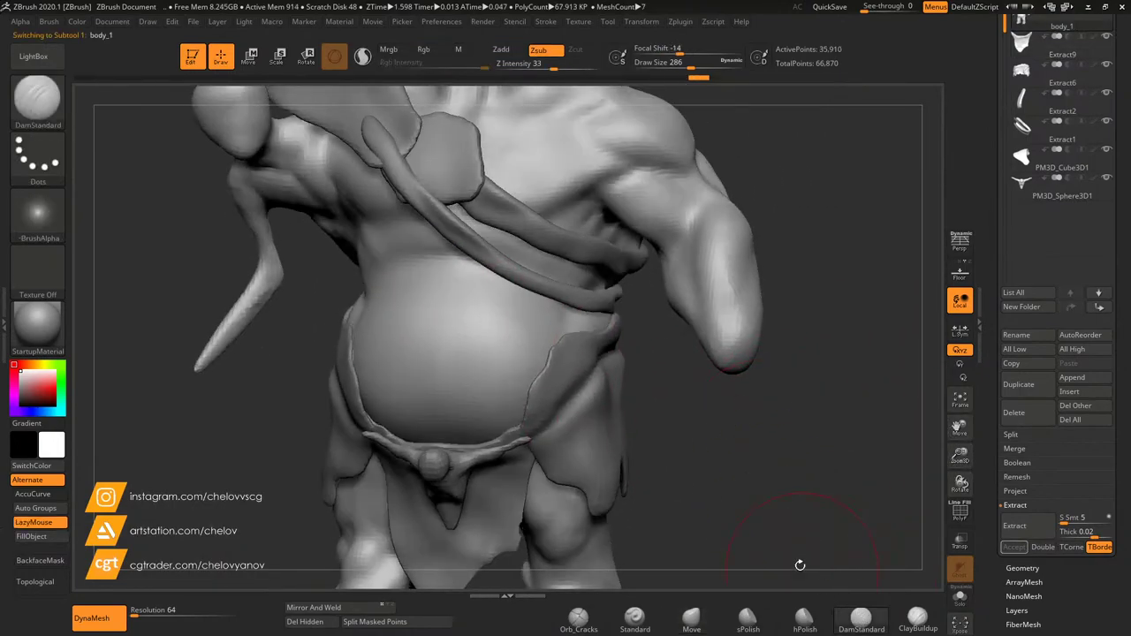
{"action": "left_click", "coordinate": [662, 61]}
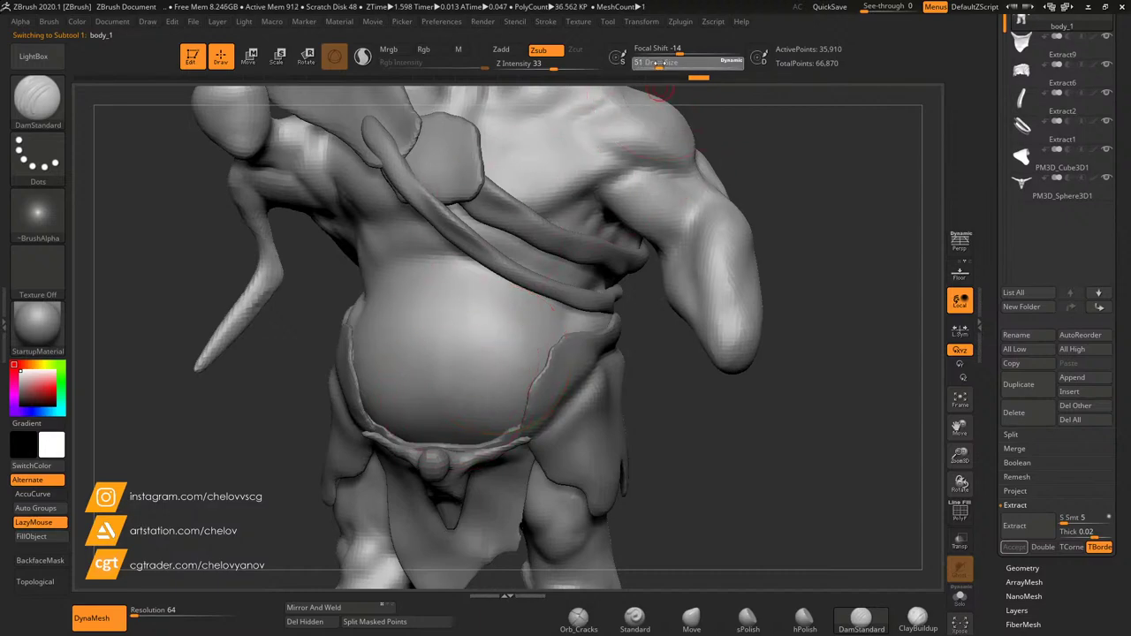
{"action": "type", "text": "51x"}
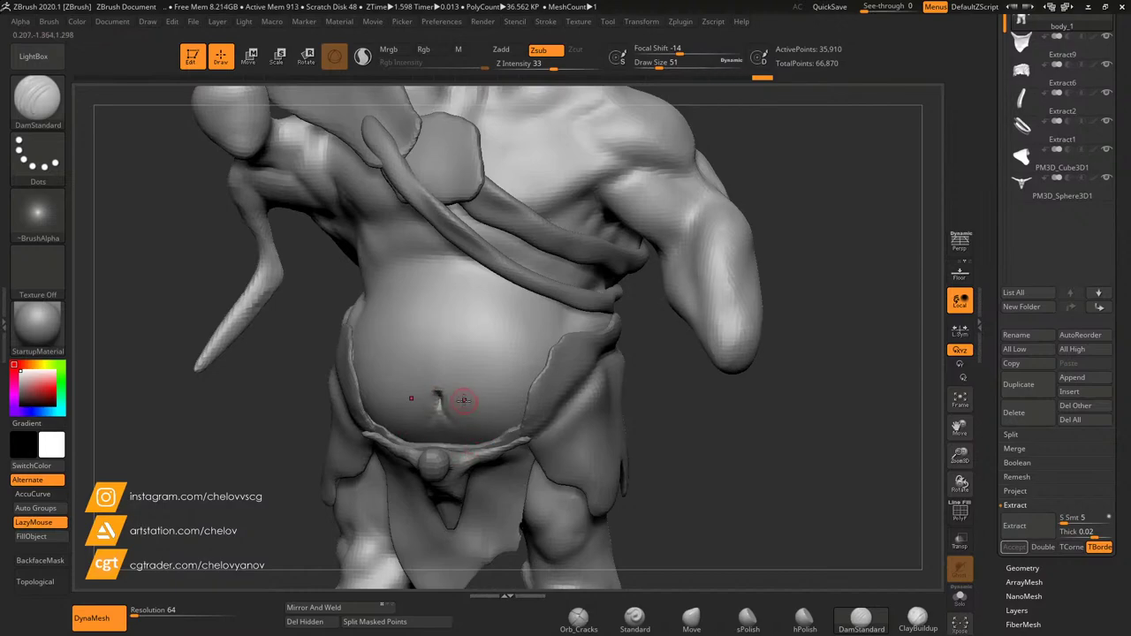
{"action": "left_click_drag", "start_coordinate": [439, 391], "coordinate": [437, 405], "text": "shift"}
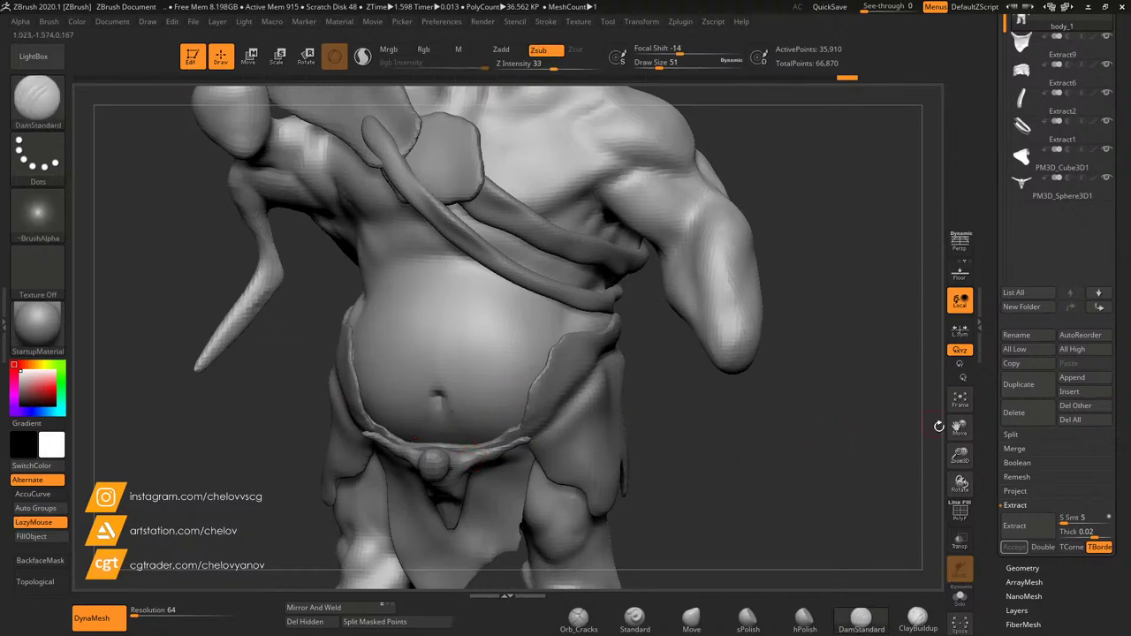
Step: Make the hip skirt (Extract6) the active subtool and set the Move brush's draw size to 116
{"action": "left_click_drag", "start_coordinate": [960, 454], "coordinate": [978, 399]}
{"action": "left_click_drag", "start_coordinate": [689, 428], "coordinate": [756, 393]}
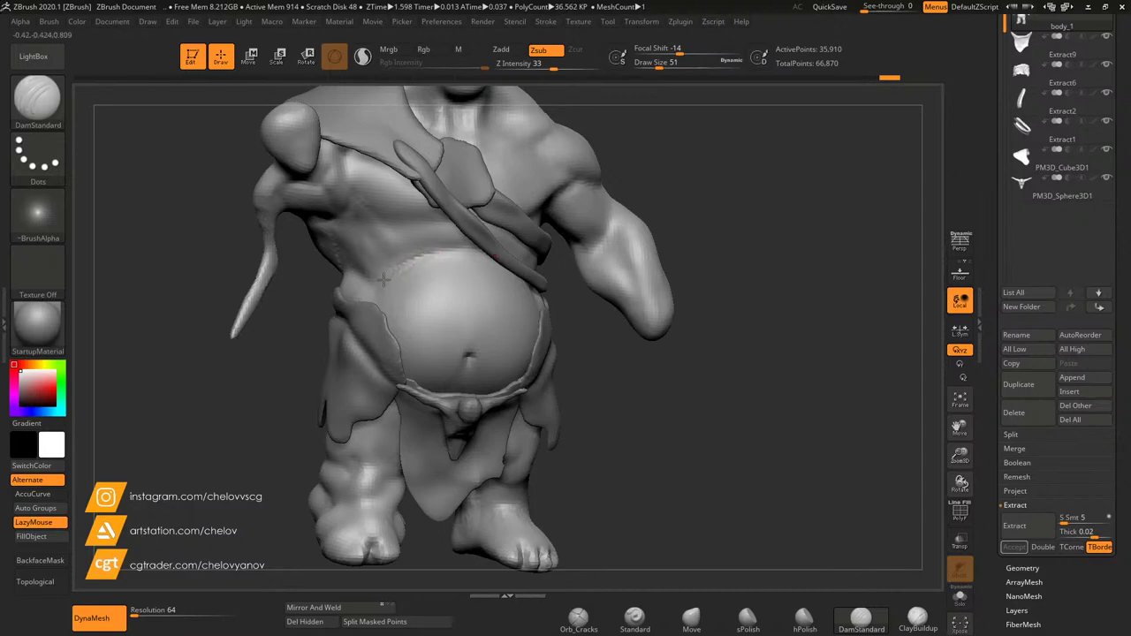
{"action": "left_click_drag", "start_coordinate": [367, 285], "coordinate": [390, 360]}
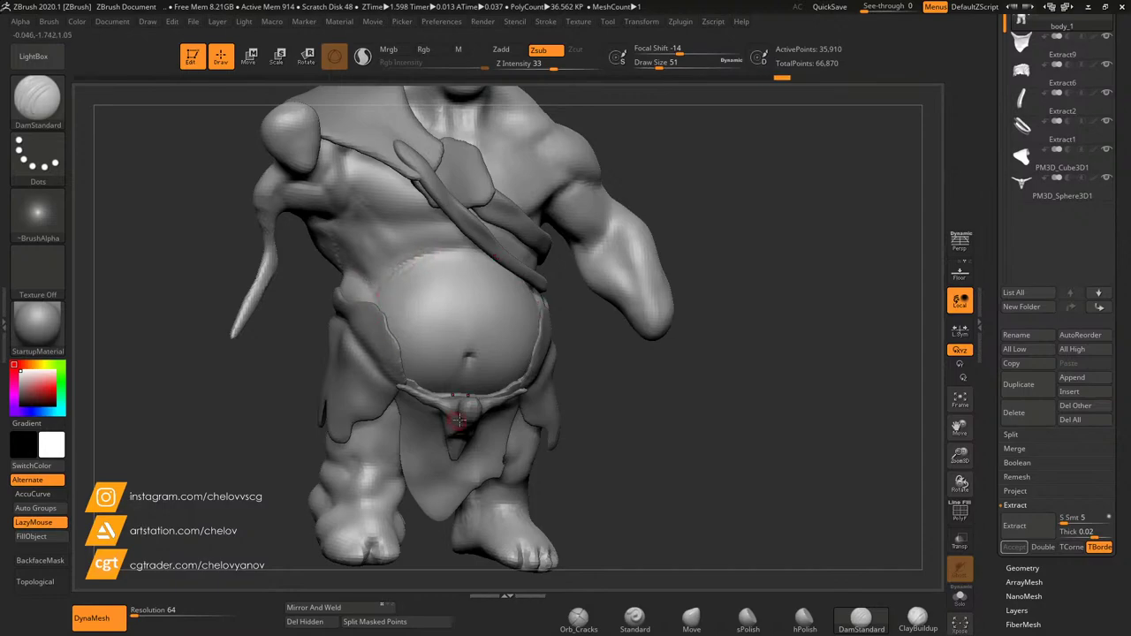
{"action": "left_click_drag", "start_coordinate": [964, 453], "coordinate": [904, 407]}
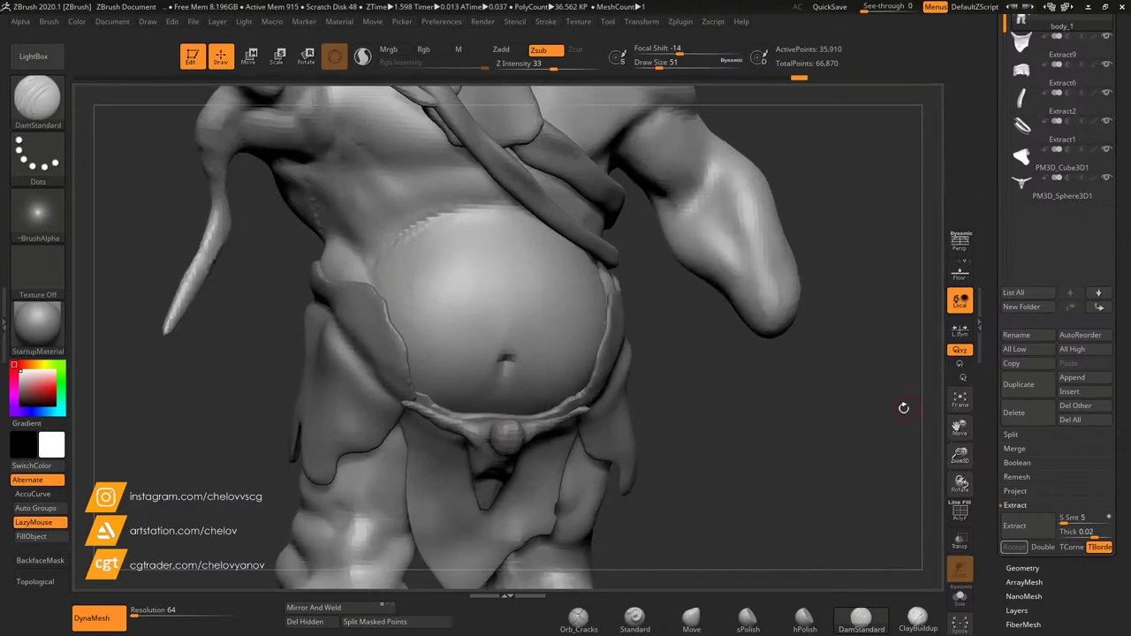
{"action": "left_click", "coordinate": [613, 340], "text": "alt"}
{"action": "left_click_drag", "start_coordinate": [715, 395], "coordinate": [725, 430]}
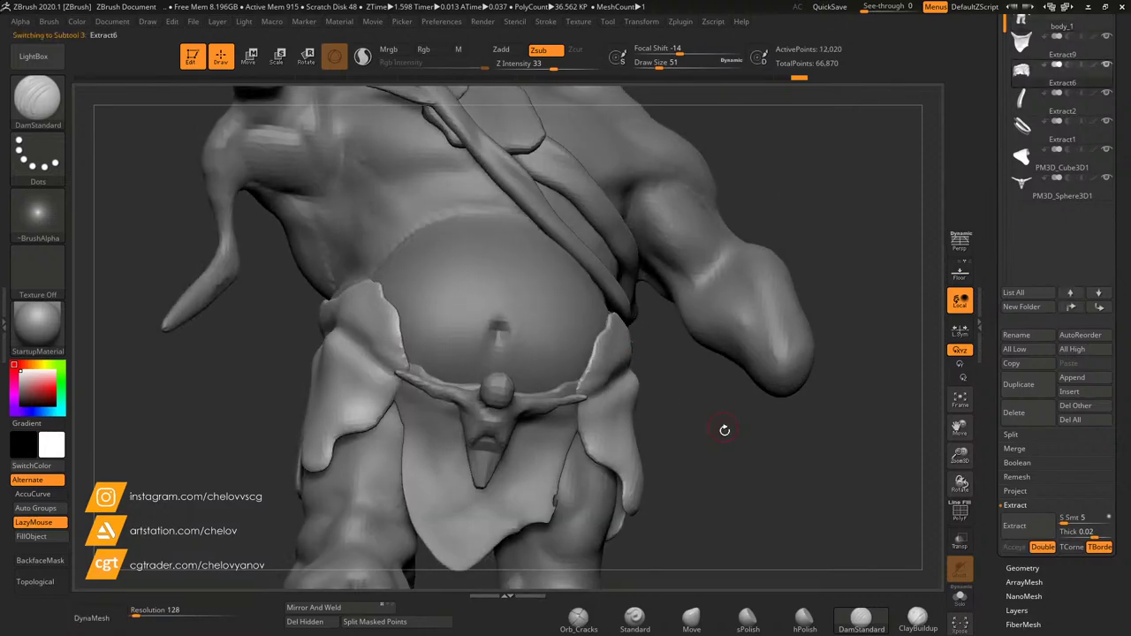
{"action": "left_click", "coordinate": [685, 626]}
{"action": "left_click_drag", "start_coordinate": [660, 66], "coordinate": [672, 67]}
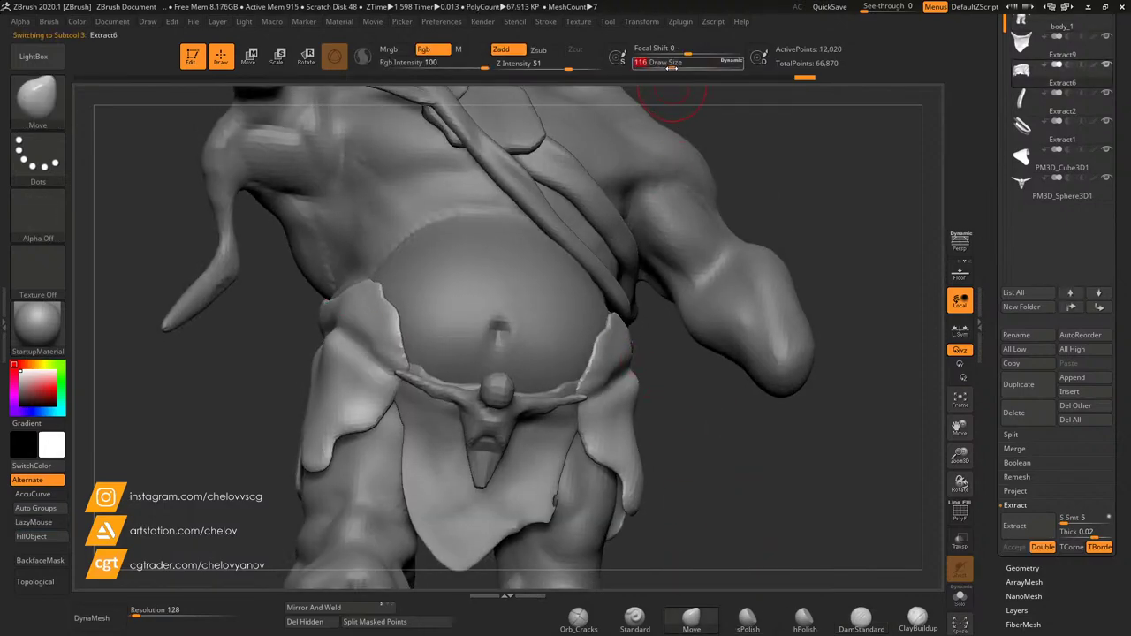
Step: Try to pull the hip skirt's upper front corners outward from the belly with the Move brush
{"action": "mouse_move", "coordinate": [665, 442]}
{"action": "left_mouse_down"}
{"action": "mouse_move", "coordinate": [679, 420]}
{"action": "mouse_move", "coordinate": [712, 424]}
{"action": "left_mouse_up"}
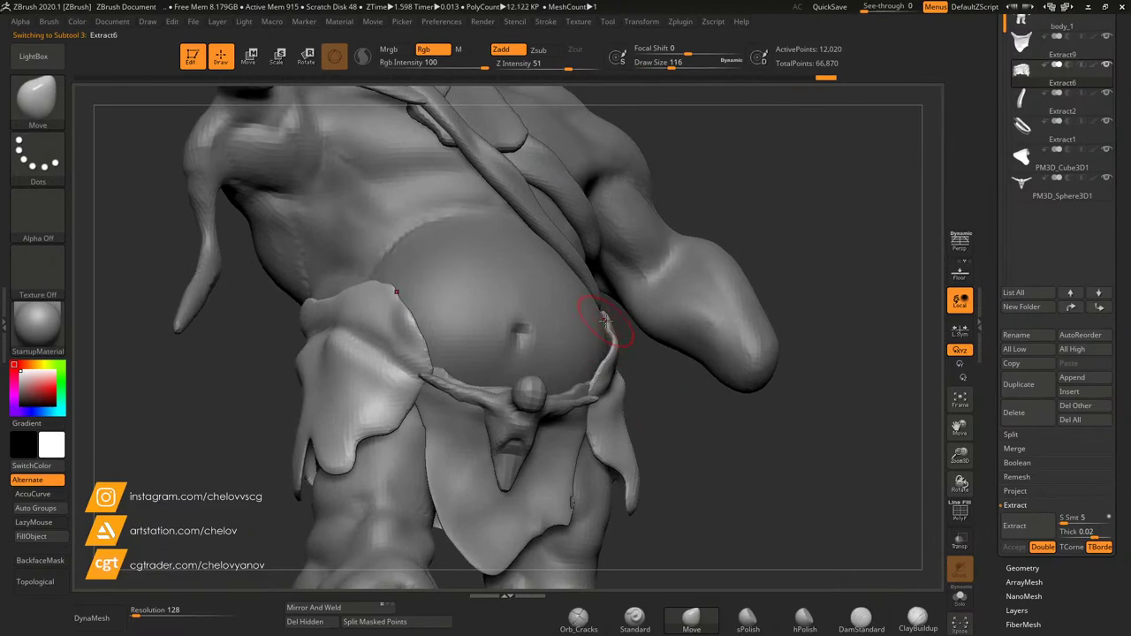
{"action": "left_click_drag", "start_coordinate": [614, 328], "coordinate": [621, 361]}
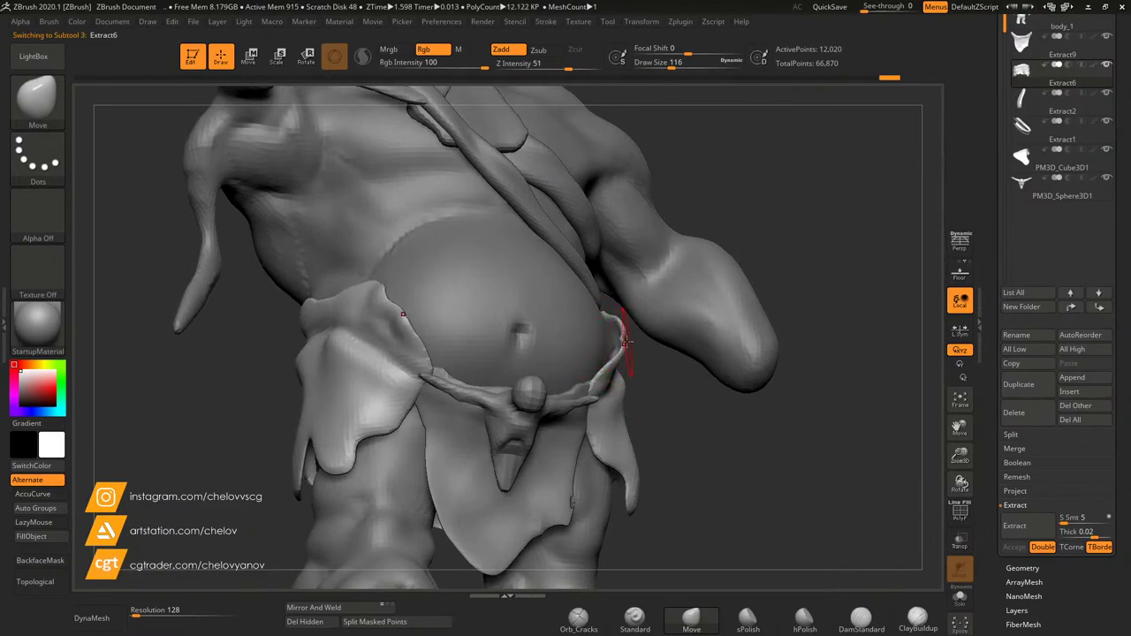
{"action": "mouse_move", "coordinate": [686, 378]}
{"action": "left_mouse_down"}
{"action": "mouse_move", "coordinate": [650, 387]}
{"action": "mouse_move", "coordinate": [652, 401]}
{"action": "mouse_move", "coordinate": [676, 397]}
{"action": "left_mouse_up"}
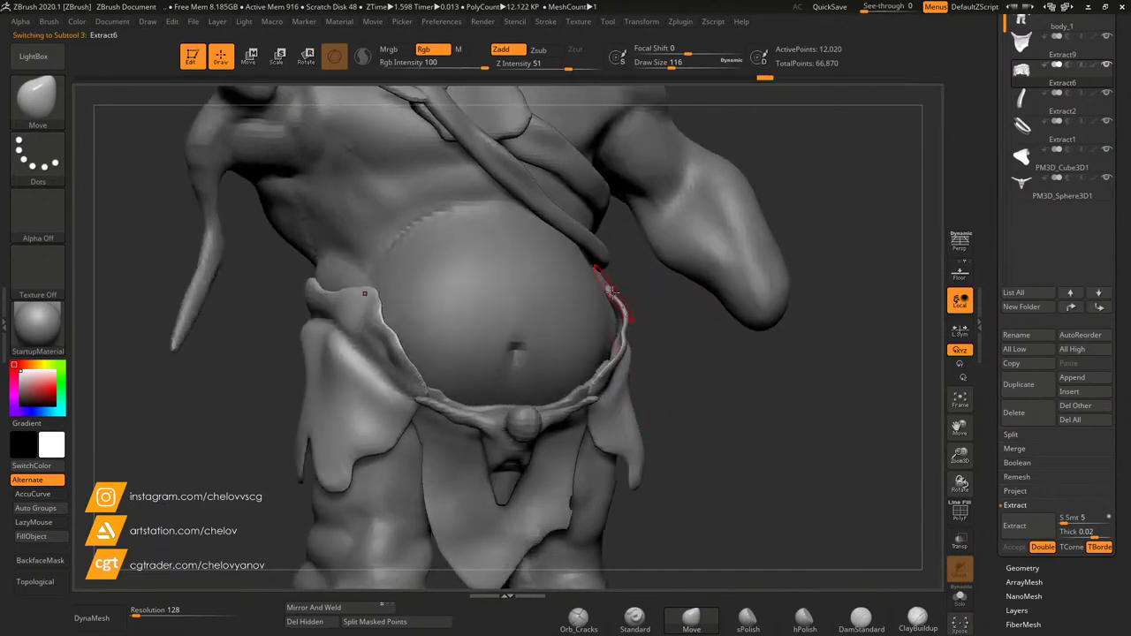
{"action": "left_click_drag", "start_coordinate": [631, 303], "coordinate": [634, 298]}
{"action": "mouse_move", "coordinate": [723, 340]}
{"action": "left_mouse_down"}
{"action": "mouse_move", "coordinate": [633, 346]}
{"action": "mouse_move", "coordinate": [694, 352]}
{"action": "left_mouse_up"}
{"action": "left_click_drag", "start_coordinate": [624, 286], "coordinate": [656, 297]}
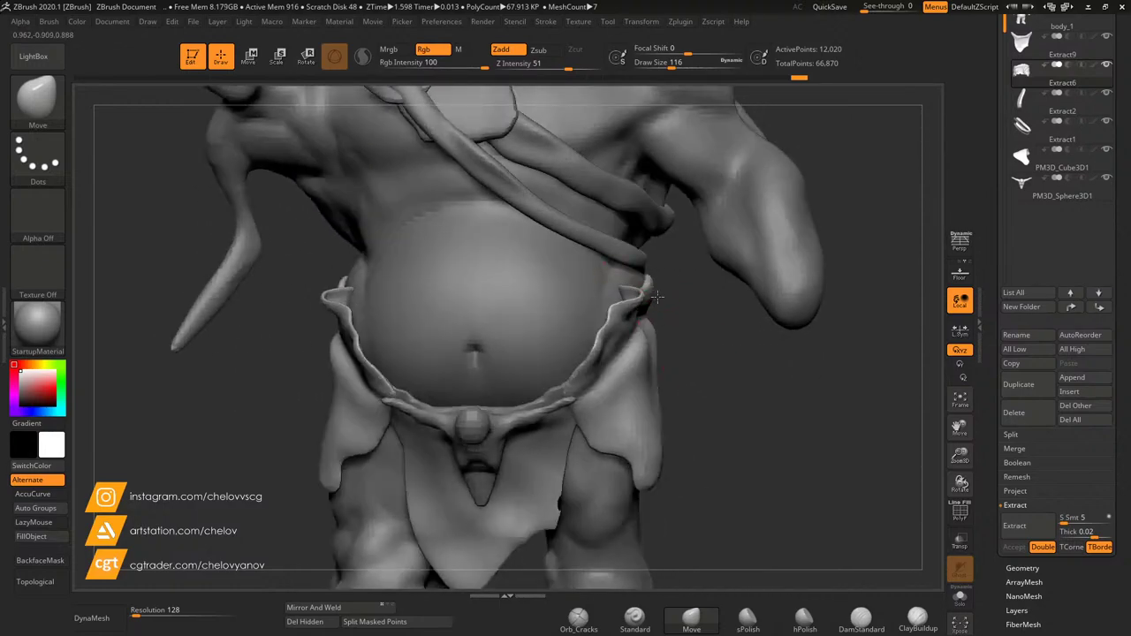
{"action": "left_click_drag", "start_coordinate": [715, 328], "coordinate": [736, 335]}
Step: Undo the recent Move strokes on the hip skirt's upper front corners
{"action": "key", "text": "ctrl+z"}
{"action": "key", "text": "ctrl+z"}
{"action": "key", "text": "ctrl+z"}
{"action": "key", "text": "ctrl+z"}
{"action": "key", "text": "ctrl+z"}
{"action": "key", "text": "ctrl+z"}
{"action": "key", "text": "ctrl+z"}
{"action": "key", "text": "ctrl+z"}
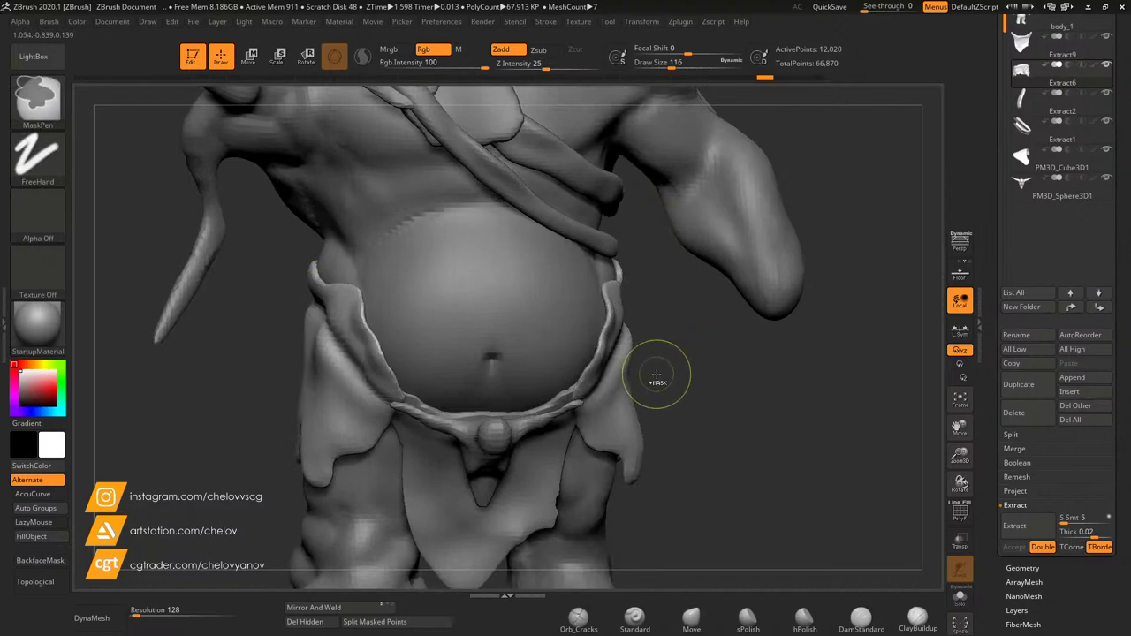
{"action": "key", "text": "ctrl+z"}
Step: Enable AccuCurve, set the draw size to 182 and pull the hip skirt's upper front edges outward from the belly
{"action": "left_click", "coordinate": [38, 496]}
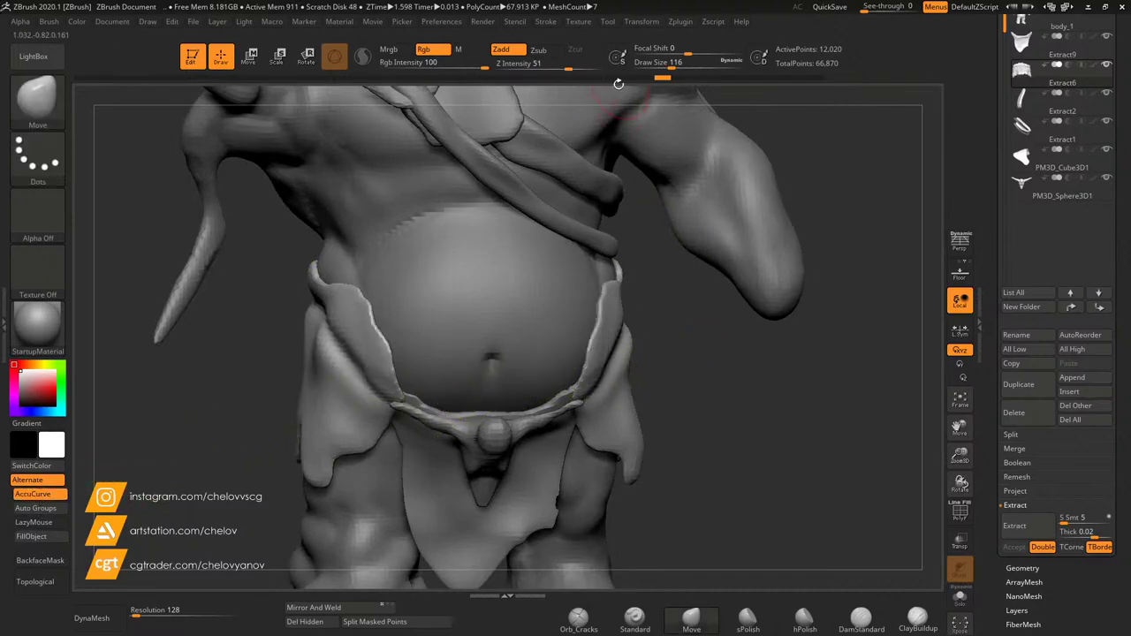
{"action": "left_click_drag", "start_coordinate": [674, 66], "coordinate": [681, 66]}
{"action": "right_click_drag", "start_coordinate": [576, 338], "coordinate": [642, 328]}
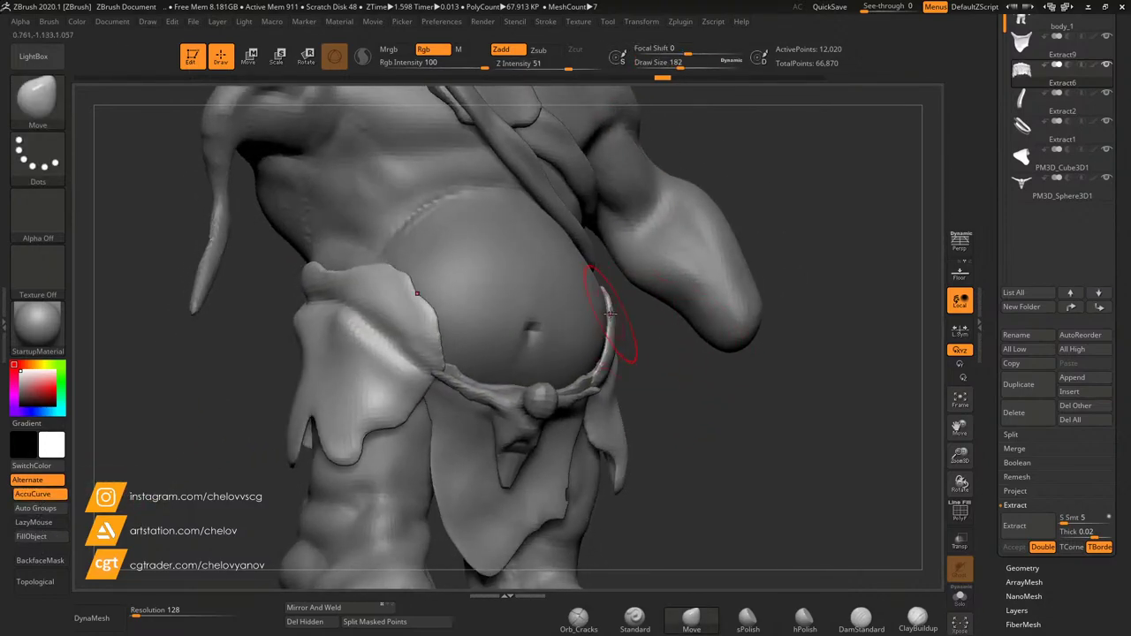
{"action": "mouse_move", "coordinate": [610, 313]}
{"action": "left_mouse_down"}
{"action": "mouse_move", "coordinate": [637, 325]}
{"action": "mouse_move", "coordinate": [637, 348]}
{"action": "mouse_move", "coordinate": [627, 300]}
{"action": "mouse_move", "coordinate": [665, 320]}
{"action": "left_mouse_up"}
{"action": "left_click_drag", "start_coordinate": [717, 358], "coordinate": [665, 398]}
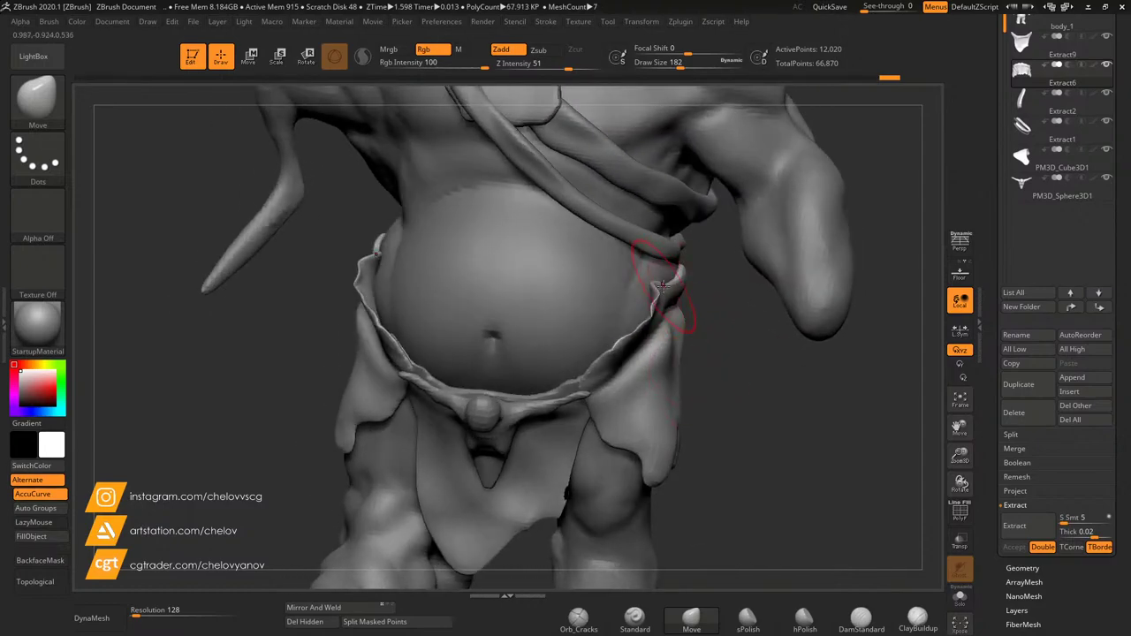
{"action": "mouse_move", "coordinate": [729, 335]}
{"action": "left_mouse_down"}
{"action": "mouse_move", "coordinate": [689, 310]}
{"action": "mouse_move", "coordinate": [919, 341]}
{"action": "mouse_move", "coordinate": [758, 325]}
{"action": "mouse_move", "coordinate": [771, 325]}
{"action": "left_mouse_up"}
Step: Shape the hip skirt's upper side edge into uneven notches and folds in side view with the Move brush
{"action": "left_click_drag", "start_coordinate": [960, 456], "coordinate": [937, 398]}
{"action": "left_click_drag", "start_coordinate": [813, 362], "coordinate": [745, 391]}
{"action": "left_click_drag", "start_coordinate": [960, 456], "coordinate": [955, 508]}
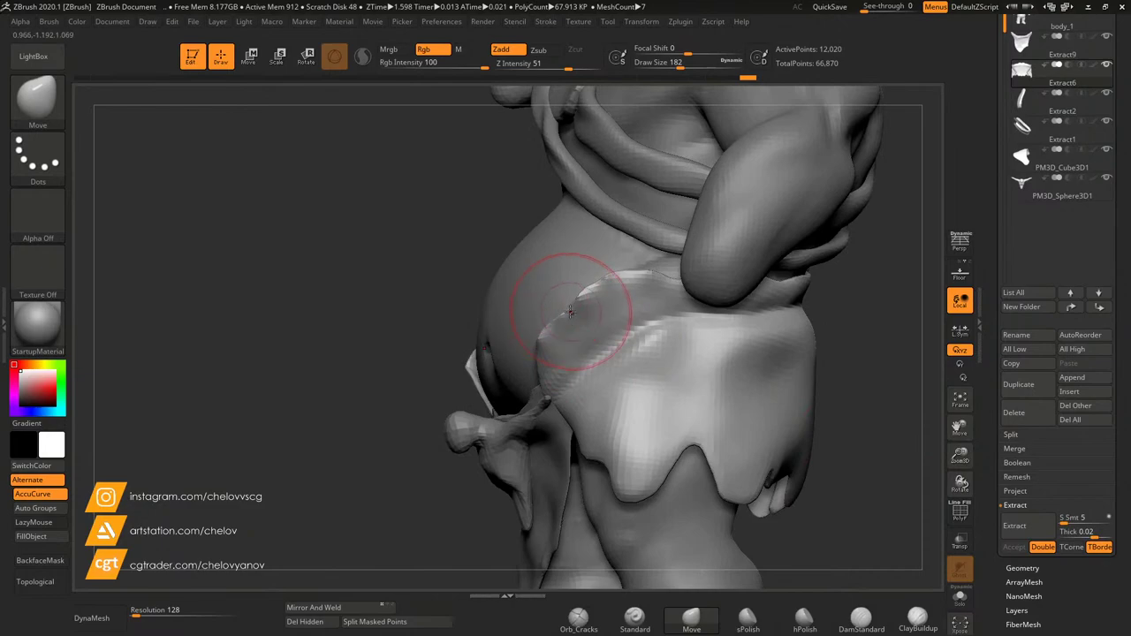
{"action": "mouse_move", "coordinate": [571, 311]}
{"action": "left_mouse_down"}
{"action": "mouse_move", "coordinate": [604, 363]}
{"action": "mouse_move", "coordinate": [596, 348]}
{"action": "left_mouse_up"}
{"action": "left_click_drag", "start_coordinate": [876, 409], "coordinate": [868, 383]}
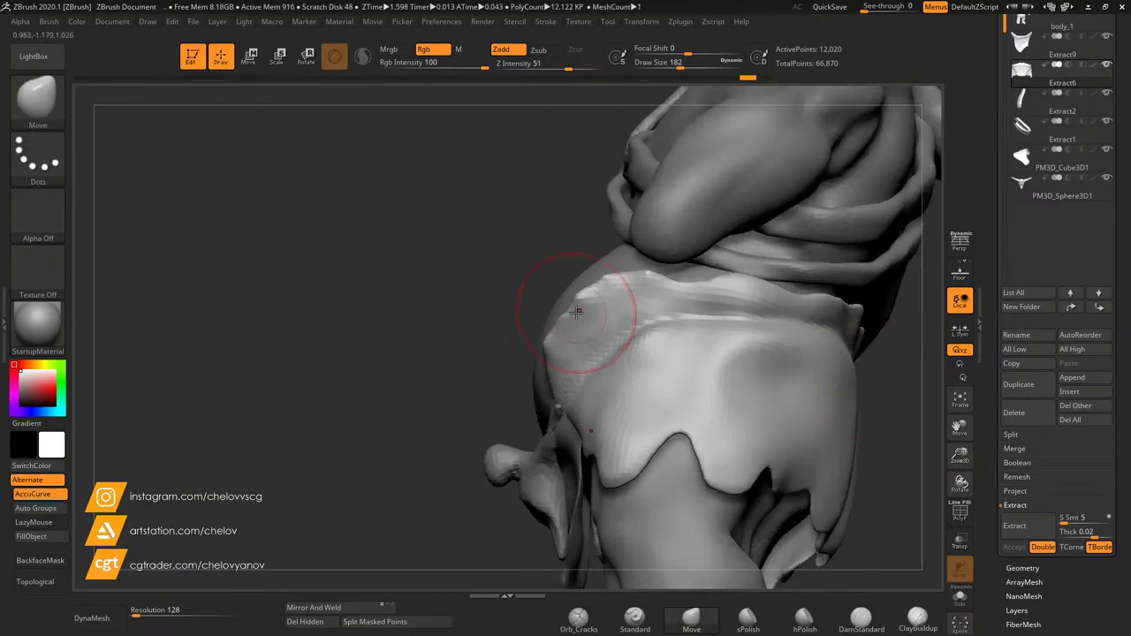
{"action": "left_click_drag", "start_coordinate": [576, 311], "coordinate": [606, 329]}
{"action": "left_click_drag", "start_coordinate": [638, 274], "coordinate": [677, 320]}
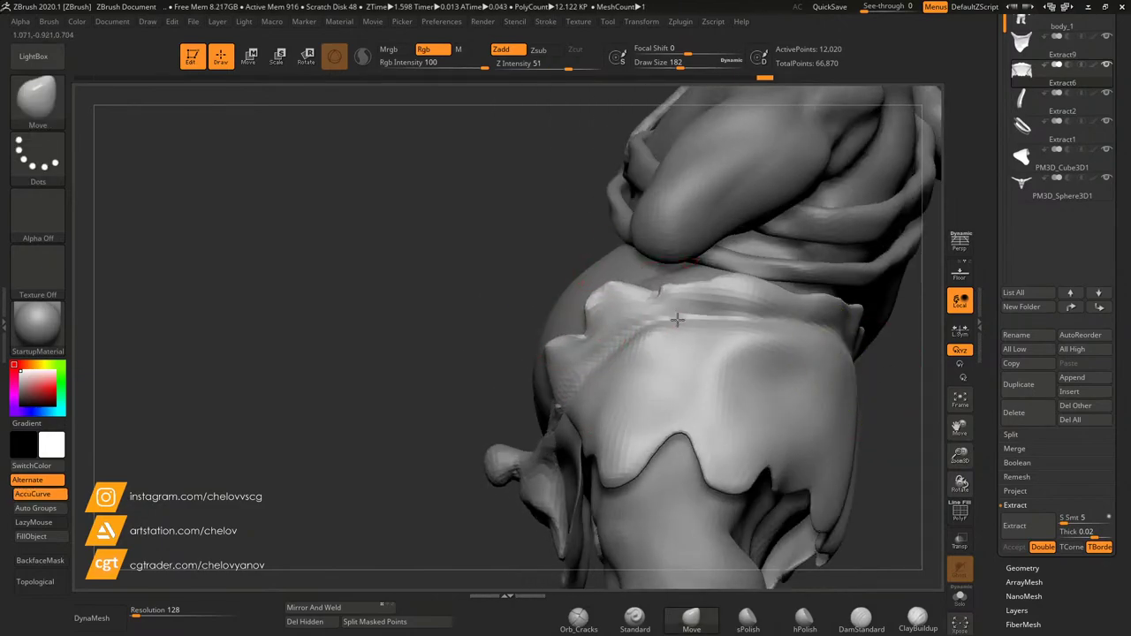
{"action": "left_click_drag", "start_coordinate": [522, 308], "coordinate": [778, 371]}
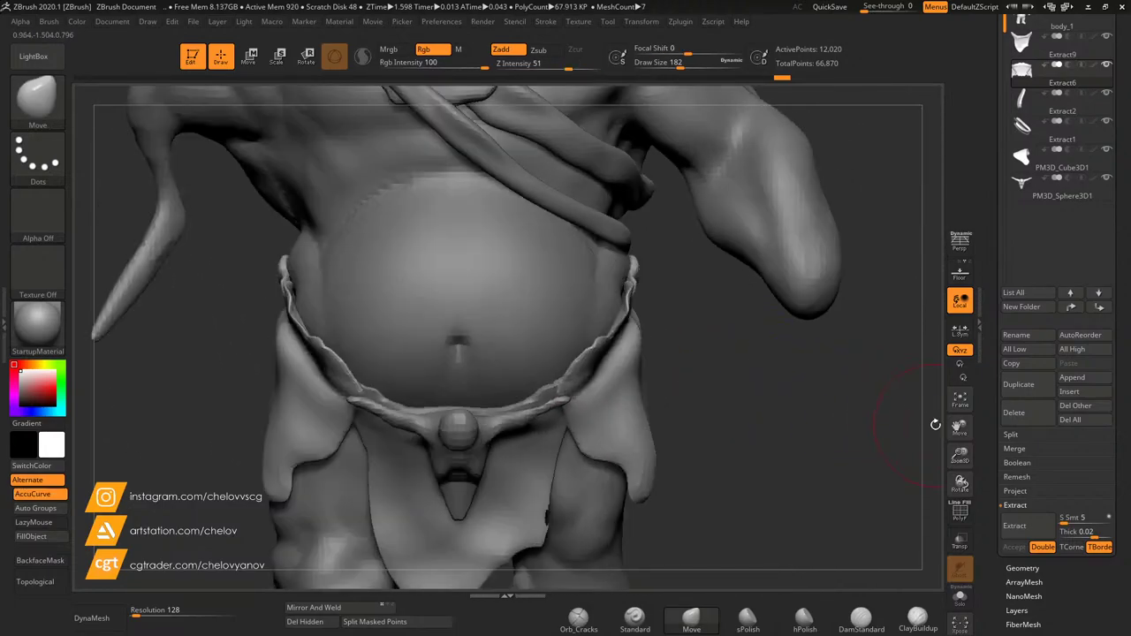
Step: Reshape the hip skirt's upper edge at the creature's back with the Move brush
{"action": "left_click_drag", "start_coordinate": [961, 454], "coordinate": [962, 418]}
{"action": "left_click_drag", "start_coordinate": [795, 345], "coordinate": [736, 353]}
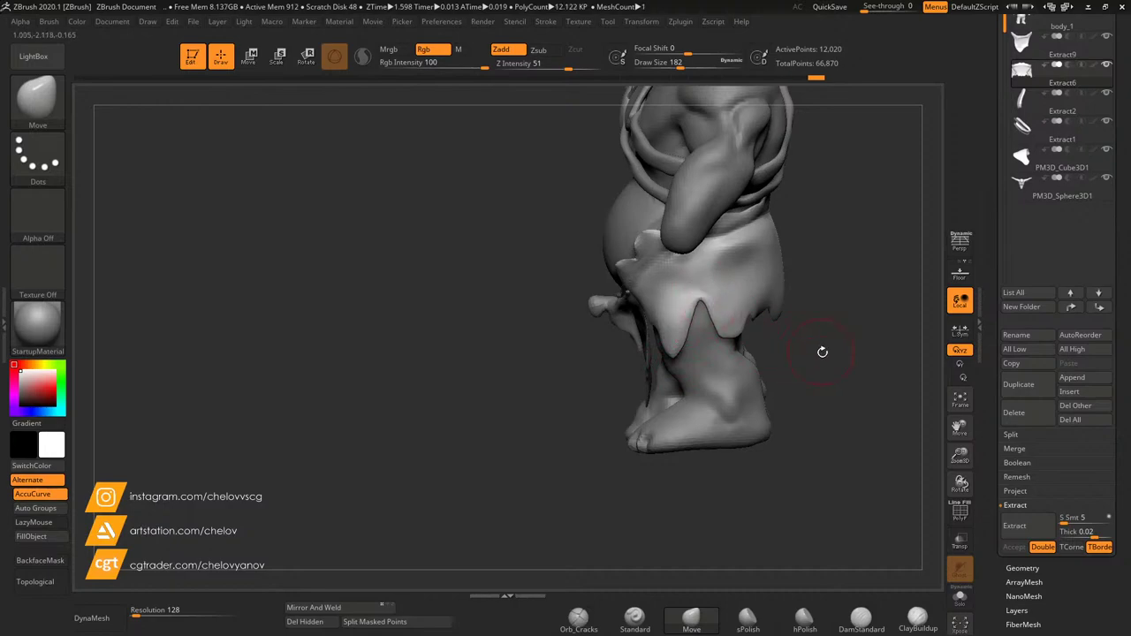
{"action": "mouse_move", "coordinate": [822, 352]}
{"action": "left_mouse_down"}
{"action": "mouse_move", "coordinate": [725, 339]}
{"action": "mouse_move", "coordinate": [750, 330]}
{"action": "left_mouse_up"}
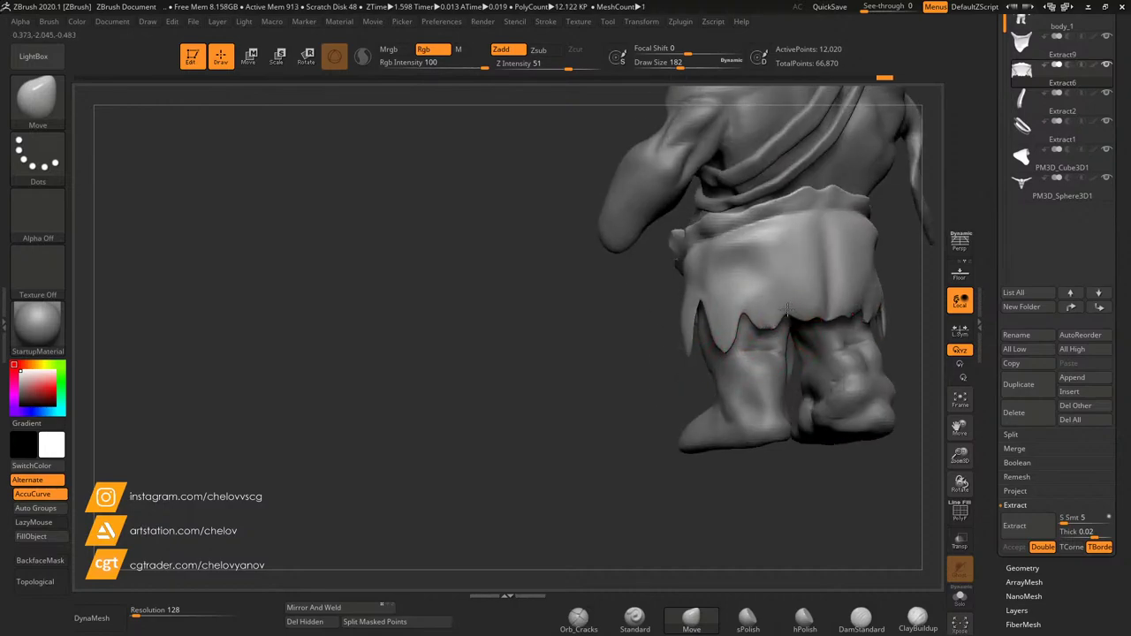
{"action": "mouse_move", "coordinate": [919, 393]}
{"action": "left_mouse_down"}
{"action": "mouse_move", "coordinate": [922, 378]}
{"action": "mouse_move", "coordinate": [786, 182]}
{"action": "left_mouse_up"}
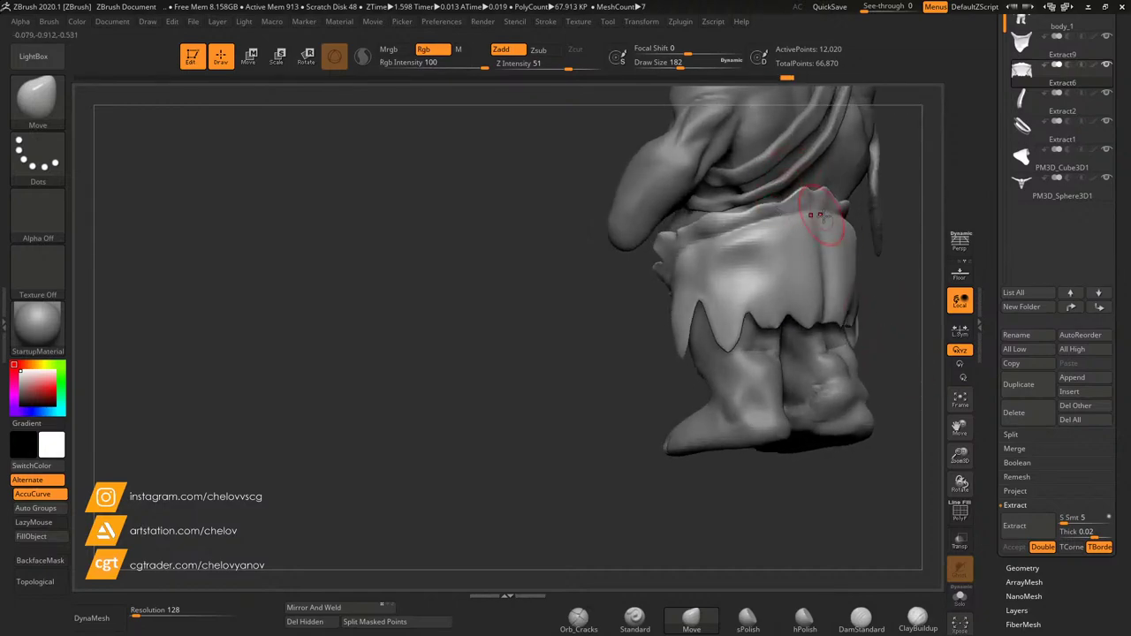
{"action": "left_click_drag", "start_coordinate": [896, 265], "coordinate": [730, 231]}
{"action": "mouse_move", "coordinate": [779, 194]}
{"action": "left_mouse_down"}
{"action": "mouse_move", "coordinate": [690, 268]}
{"action": "mouse_move", "coordinate": [759, 219]}
{"action": "mouse_move", "coordinate": [687, 306]}
{"action": "mouse_move", "coordinate": [747, 298]}
{"action": "mouse_move", "coordinate": [892, 332]}
{"action": "mouse_move", "coordinate": [947, 475]}
{"action": "mouse_move", "coordinate": [931, 437]}
{"action": "mouse_move", "coordinate": [805, 495]}
{"action": "left_mouse_up"}
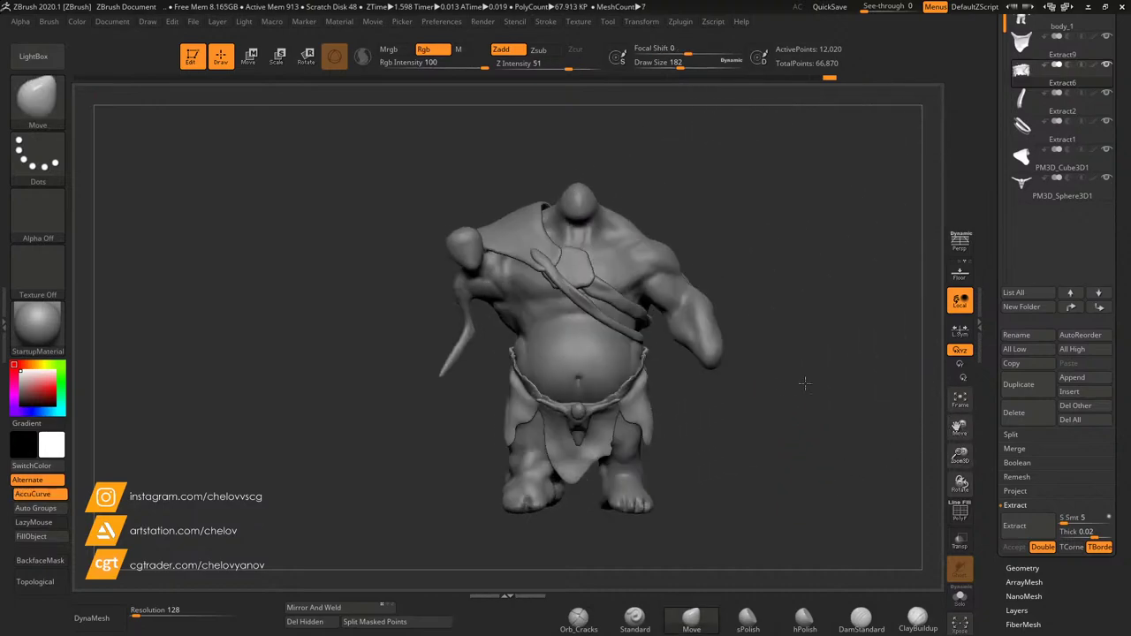
Step: Select the body subtool and isolate it in Solo mode, framed on the lower legs and feet
{"action": "left_click_drag", "start_coordinate": [767, 297], "coordinate": [788, 293]}
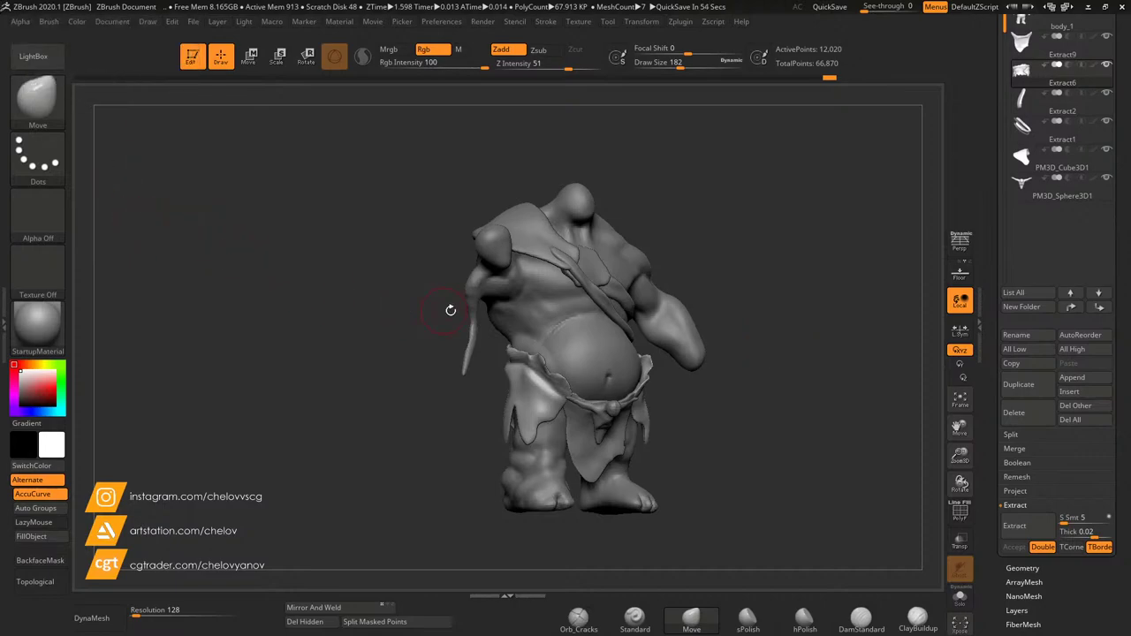
{"action": "left_click_drag", "start_coordinate": [812, 278], "coordinate": [781, 280]}
{"action": "left_click_drag", "start_coordinate": [972, 435], "coordinate": [974, 455]}
{"action": "mouse_move", "coordinate": [967, 451]}
{"action": "left_mouse_down"}
{"action": "mouse_move", "coordinate": [969, 466]}
{"action": "mouse_move", "coordinate": [922, 369]}
{"action": "mouse_move", "coordinate": [805, 336]}
{"action": "mouse_move", "coordinate": [854, 339]}
{"action": "left_mouse_up"}
{"action": "left_click_drag", "start_coordinate": [961, 454], "coordinate": [964, 487]}
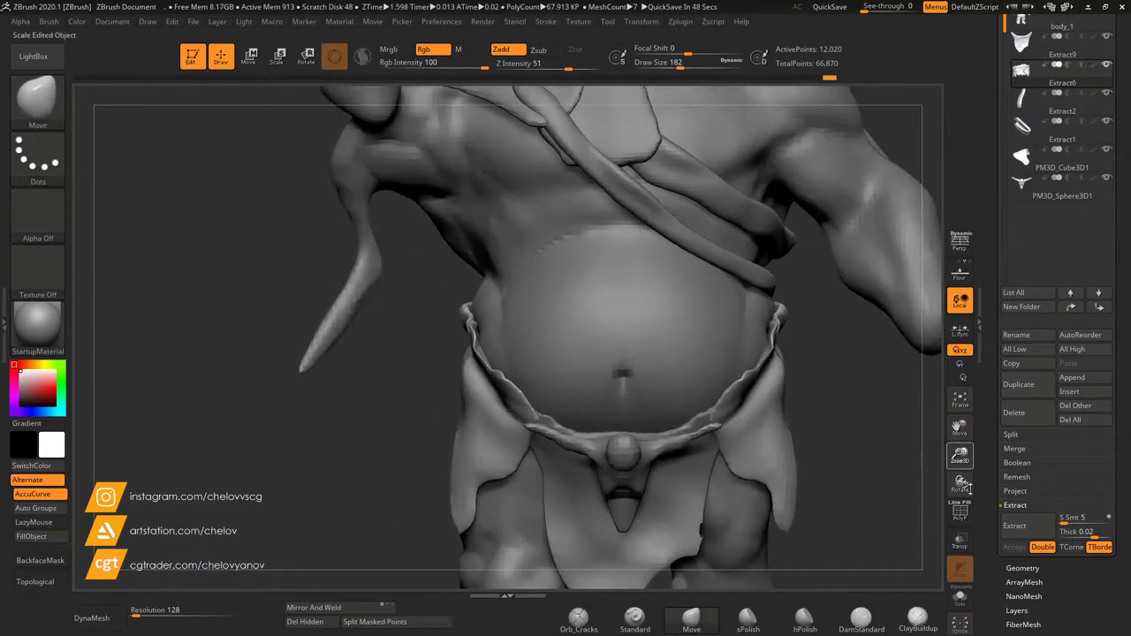
{"action": "left_click_drag", "start_coordinate": [963, 431], "coordinate": [707, 95]}
{"action": "left_click", "coordinate": [498, 215], "text": "alt"}
{"action": "left_click_drag", "start_coordinate": [694, 275], "coordinate": [650, 296], "text": "shift"}
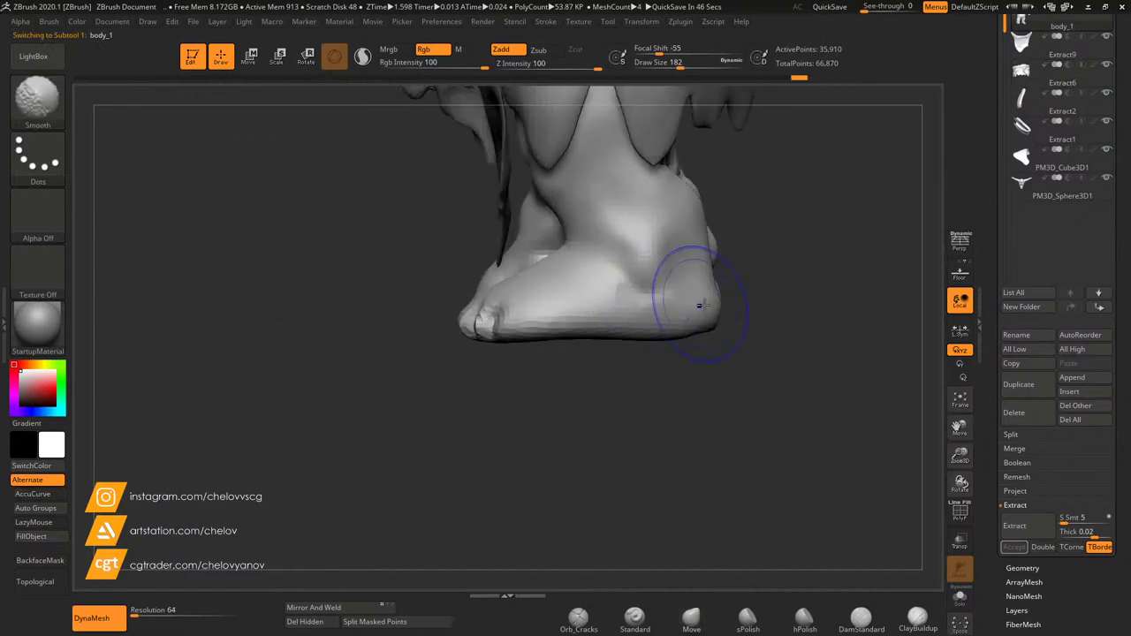
{"action": "left_click_drag", "start_coordinate": [961, 456], "coordinate": [961, 472]}
{"action": "left_click_drag", "start_coordinate": [960, 428], "coordinate": [929, 469]}
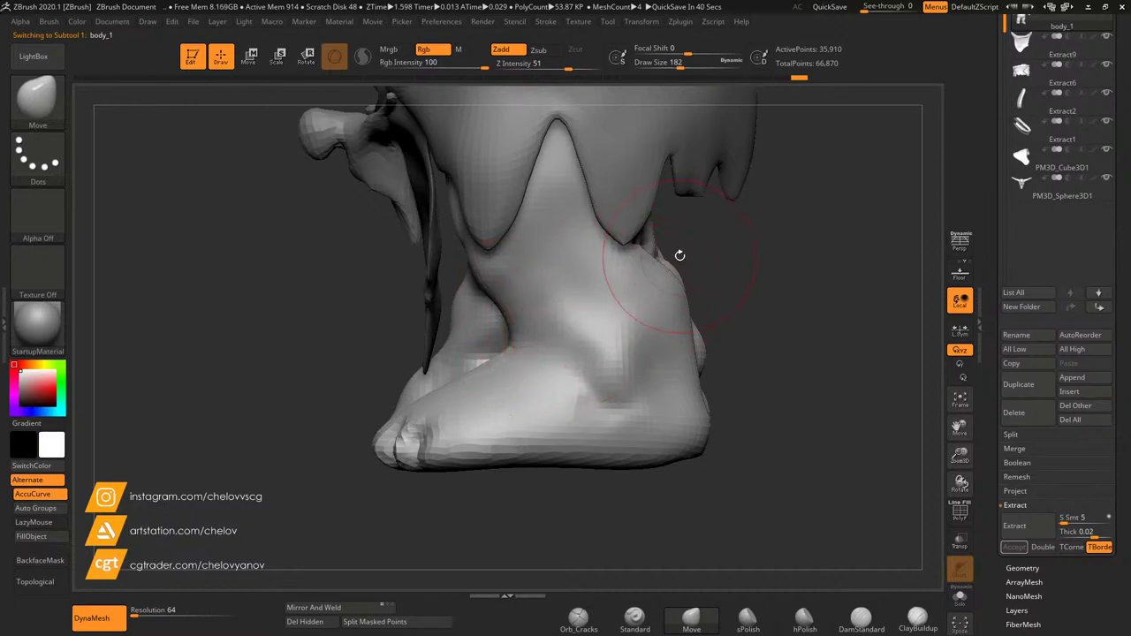
{"action": "left_click_drag", "start_coordinate": [679, 255], "coordinate": [822, 296]}
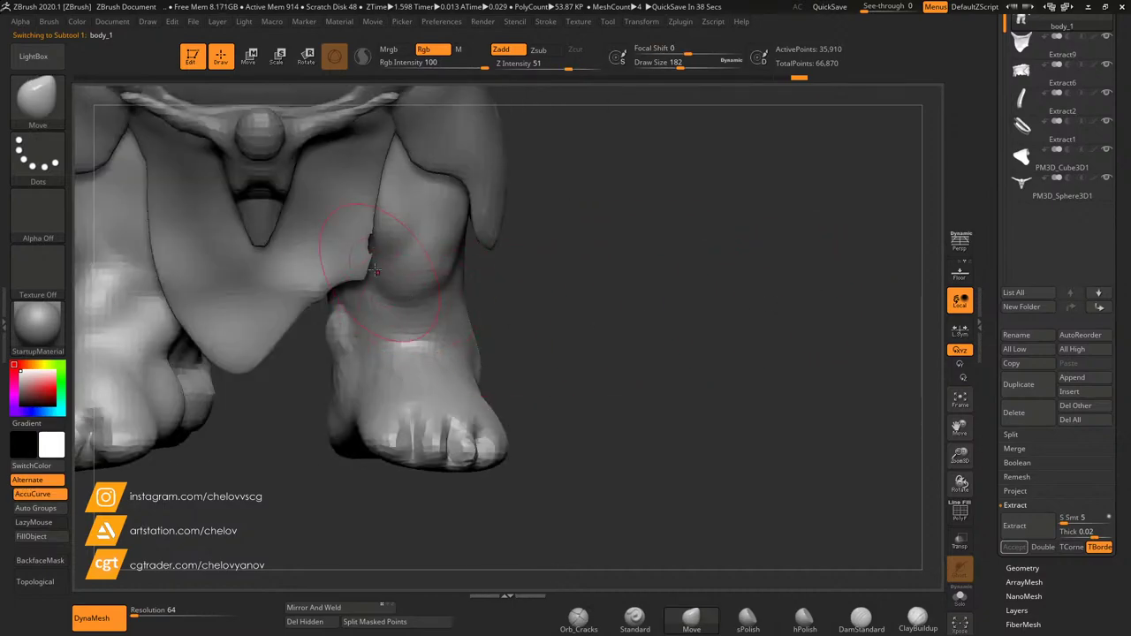
{"action": "left_click_drag", "start_coordinate": [971, 432], "coordinate": [1014, 446]}
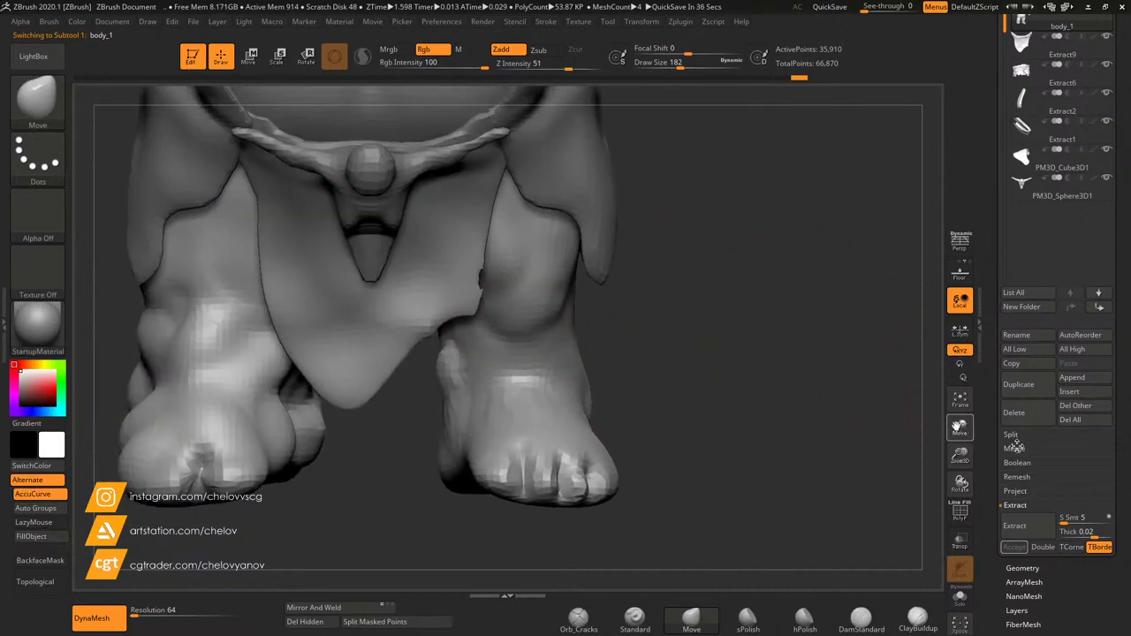
{"action": "left_click", "coordinate": [961, 595]}
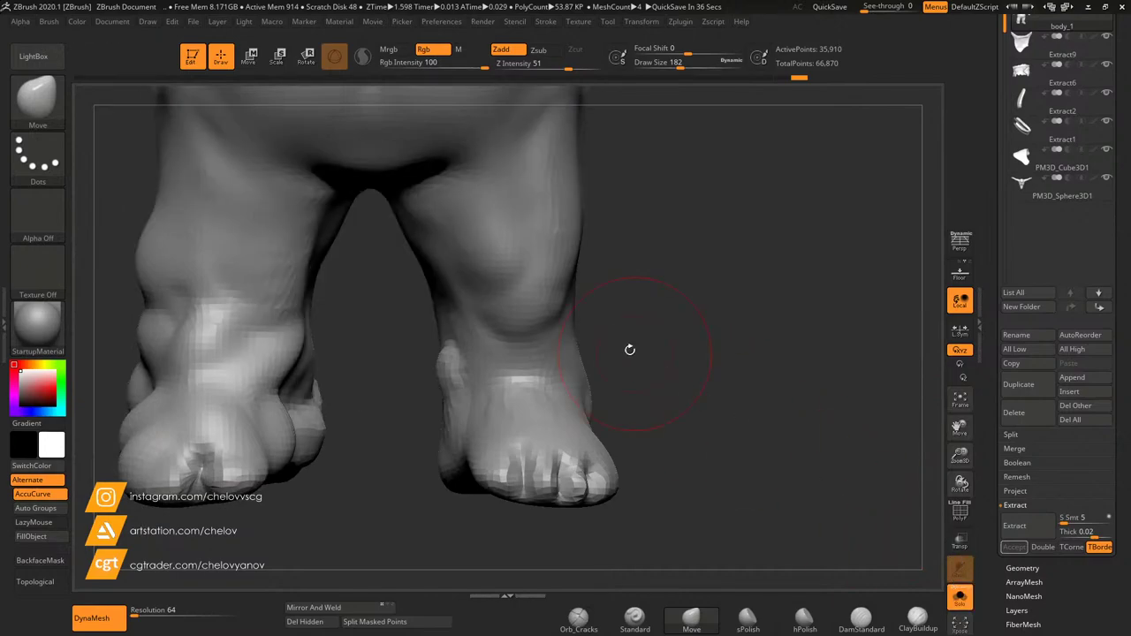
Step: With the MaskLasso brush, mask a horizontal band around the ankle of the creature's left leg
{"action": "left_click", "coordinate": [51, 122], "text": "ctrl"}
{"action": "left_click", "coordinate": [267, 159], "text": "ctrl"}
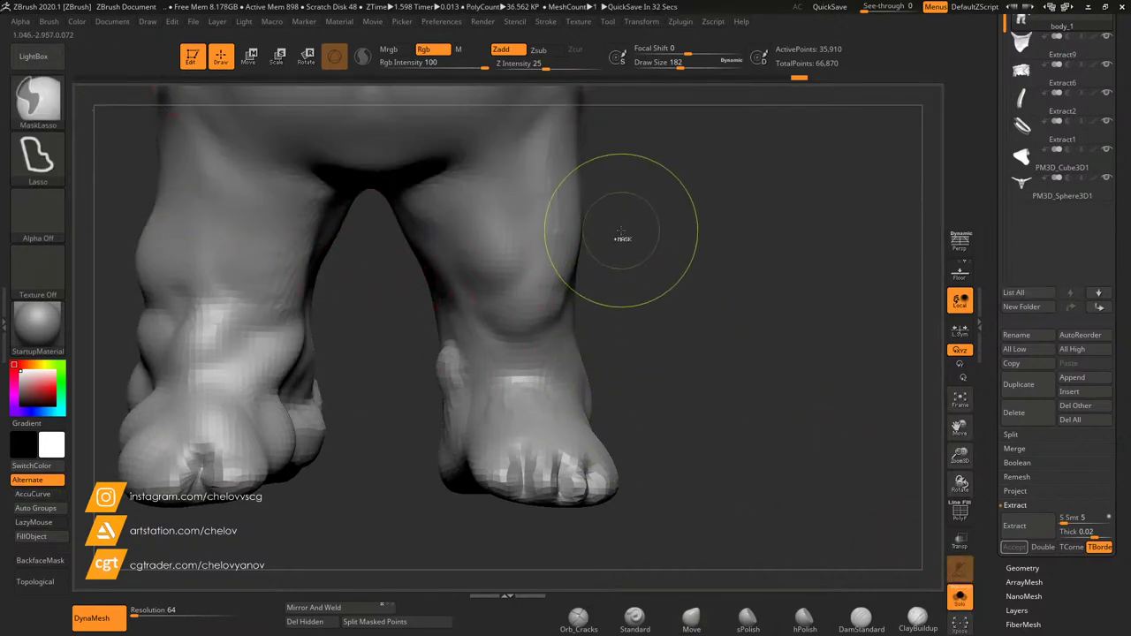
{"action": "mouse_move", "coordinate": [620, 231]}
{"action": "left_mouse_down", "text": "ctrl"}
{"action": "mouse_move", "coordinate": [389, 286]}
{"action": "mouse_move", "coordinate": [453, 291]}
{"action": "mouse_move", "coordinate": [619, 258]}
{"action": "mouse_move", "coordinate": [379, 303]}
{"action": "mouse_move", "coordinate": [388, 307]}
{"action": "left_mouse_up", "text": "ctrl"}
{"action": "mouse_move", "coordinate": [613, 352]}
{"action": "left_mouse_down", "text": "ctrl"}
{"action": "mouse_move", "coordinate": [460, 334]}
{"action": "mouse_move", "coordinate": [408, 346]}
{"action": "mouse_move", "coordinate": [513, 378]}
{"action": "mouse_move", "coordinate": [627, 389]}
{"action": "mouse_move", "coordinate": [584, 427]}
{"action": "left_mouse_up", "text": "ctrl"}
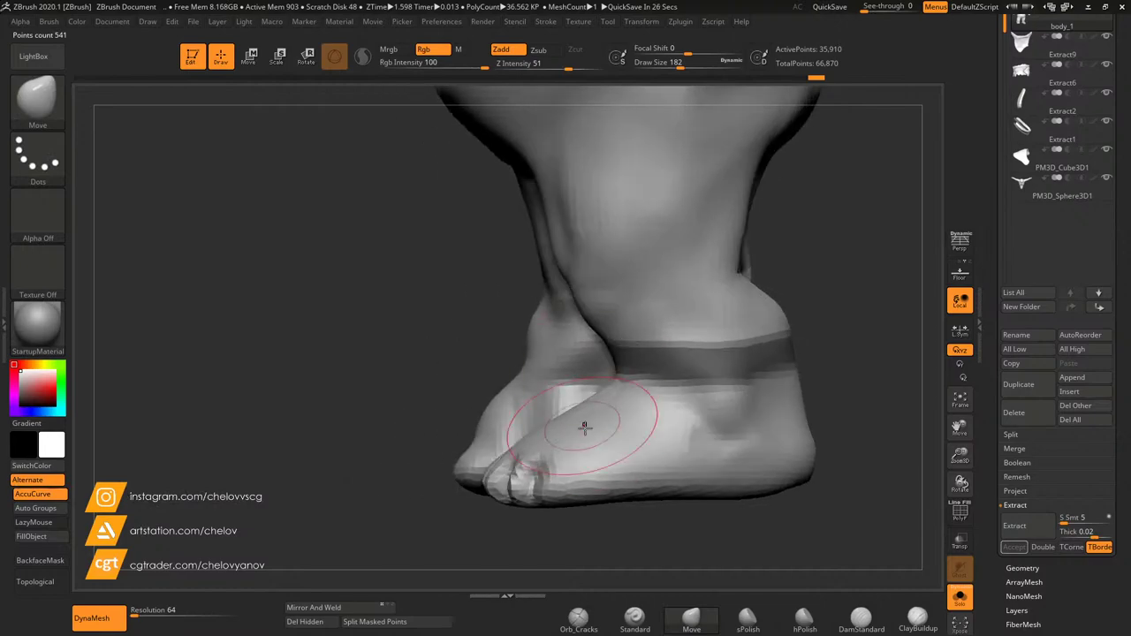
Step: Mask a diagonal band across the top of the same foot, running from the instep toward the heel
{"action": "mouse_move", "coordinate": [838, 334]}
{"action": "left_mouse_down"}
{"action": "mouse_move", "coordinate": [864, 371]}
{"action": "mouse_move", "coordinate": [862, 408]}
{"action": "left_mouse_up"}
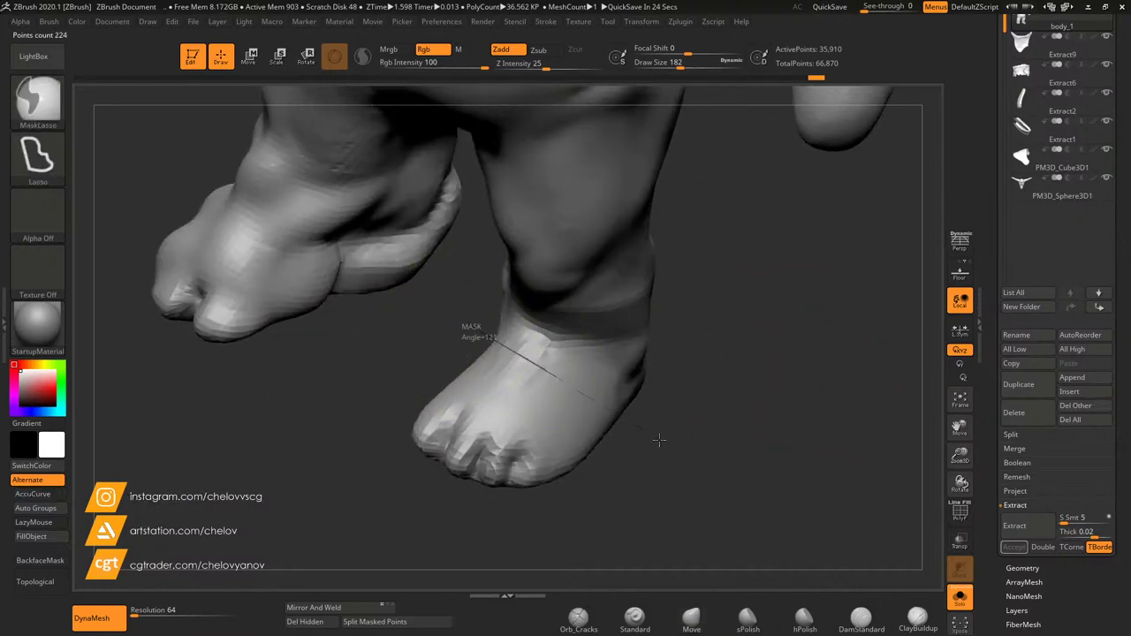
{"action": "mouse_move", "coordinate": [659, 440]}
{"action": "left_mouse_down", "text": "ctrl"}
{"action": "mouse_move", "coordinate": [617, 454]}
{"action": "mouse_move", "coordinate": [421, 350]}
{"action": "left_mouse_up", "text": "ctrl"}
{"action": "mouse_move", "coordinate": [800, 394]}
{"action": "left_mouse_down"}
{"action": "mouse_move", "coordinate": [752, 345]}
{"action": "mouse_move", "coordinate": [806, 377]}
{"action": "mouse_move", "coordinate": [782, 353]}
{"action": "mouse_move", "coordinate": [737, 354]}
{"action": "mouse_move", "coordinate": [742, 329]}
{"action": "mouse_move", "coordinate": [828, 323]}
{"action": "mouse_move", "coordinate": [788, 223]}
{"action": "mouse_move", "coordinate": [733, 350]}
{"action": "left_mouse_up"}
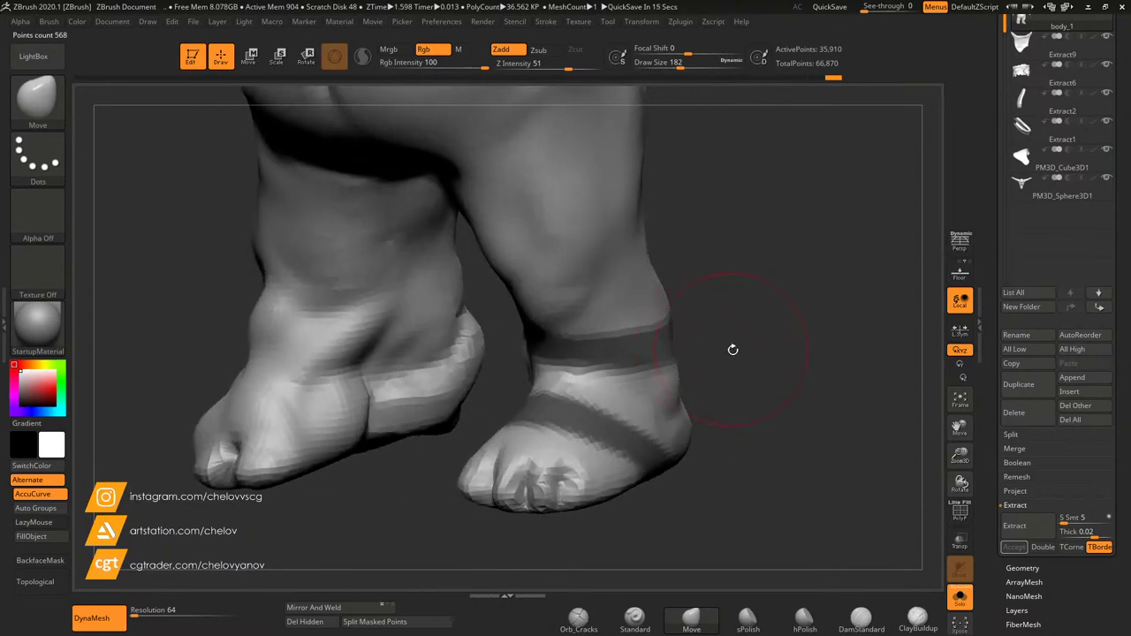
Step: Extract the masked ankle and foot bands as a new strap subtool with thickness 0.02, and smooth its edges
{"action": "left_click", "coordinate": [1025, 530]}
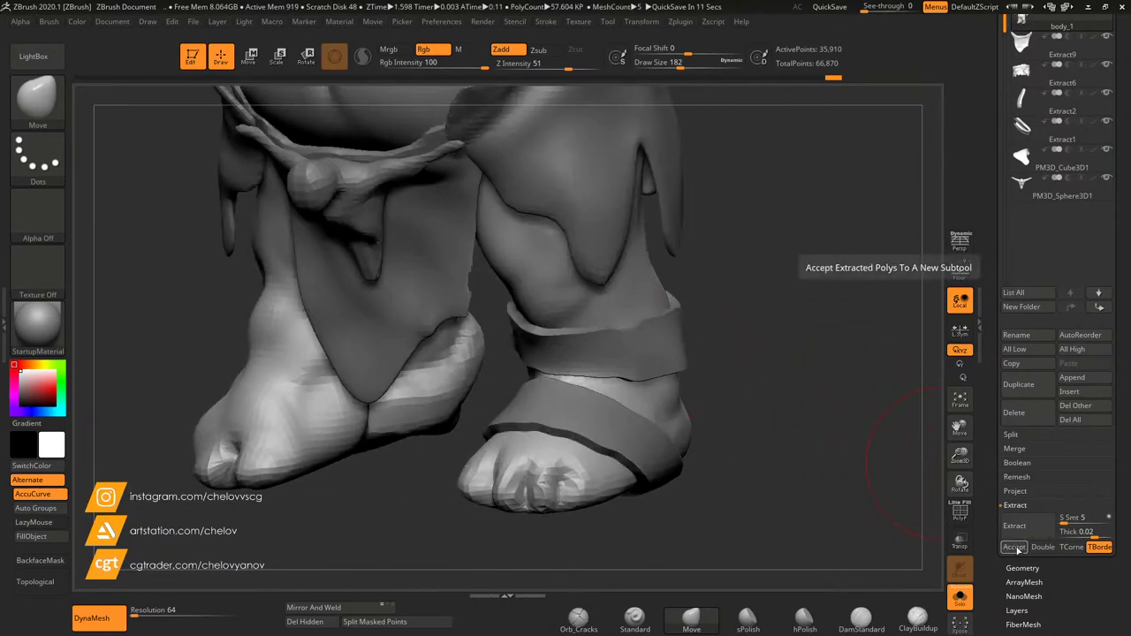
{"action": "left_click", "coordinate": [1014, 548]}
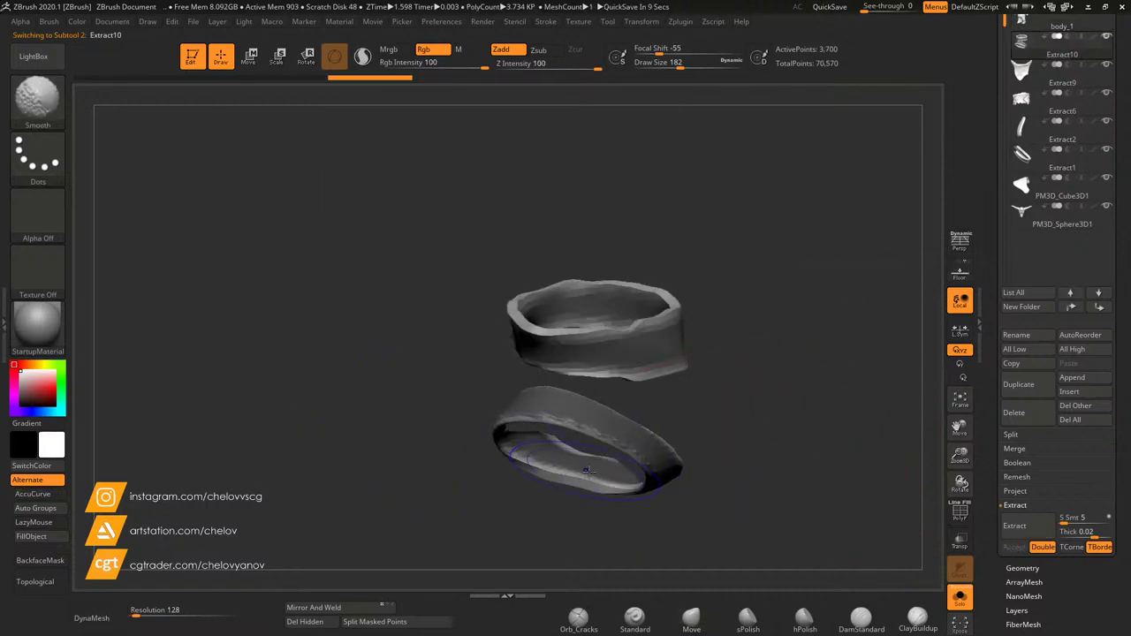
{"action": "mouse_move", "coordinate": [588, 470]}
{"action": "left_mouse_down", "text": "shift"}
{"action": "mouse_move", "coordinate": [558, 453]}
{"action": "mouse_move", "coordinate": [624, 343]}
{"action": "mouse_move", "coordinate": [610, 354]}
{"action": "left_mouse_up", "text": "shift"}
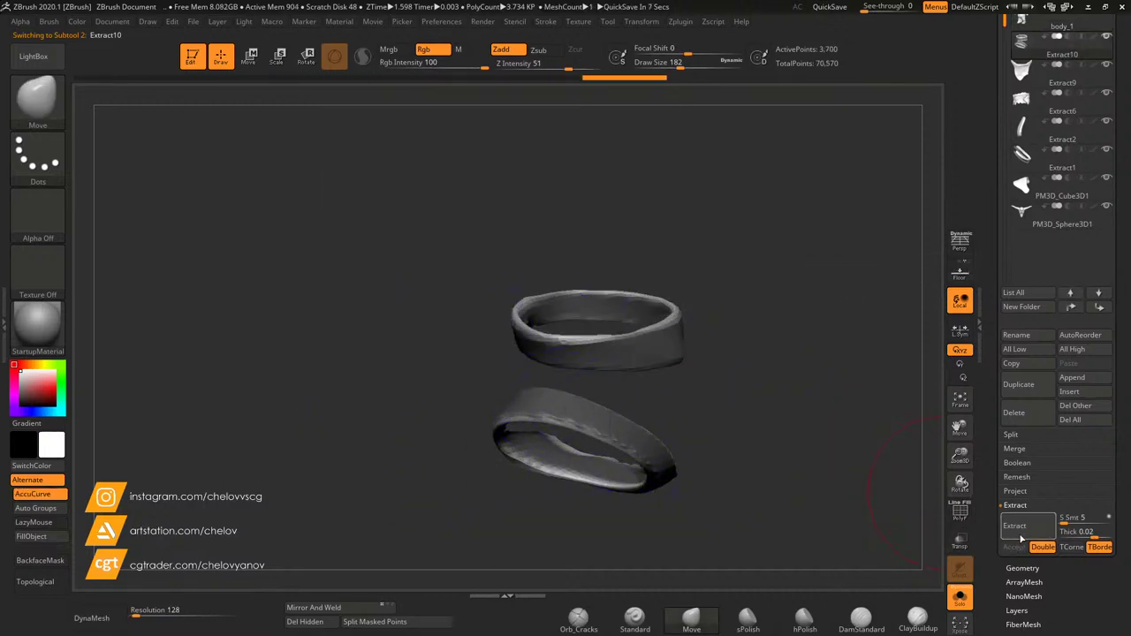
{"action": "left_click", "coordinate": [960, 597]}
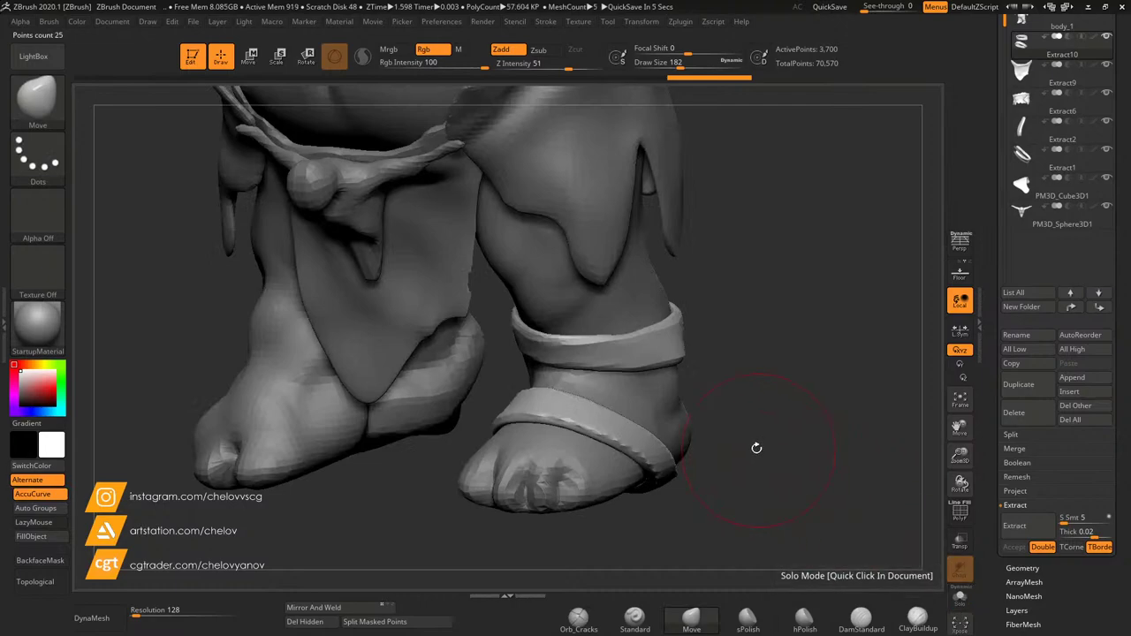
Step: Select the body again and isolate it in Solo mode, comparing the foot with and without the straps
{"action": "left_click_drag", "start_coordinate": [757, 449], "coordinate": [716, 423]}
{"action": "left_click", "coordinate": [692, 416], "text": "alt"}
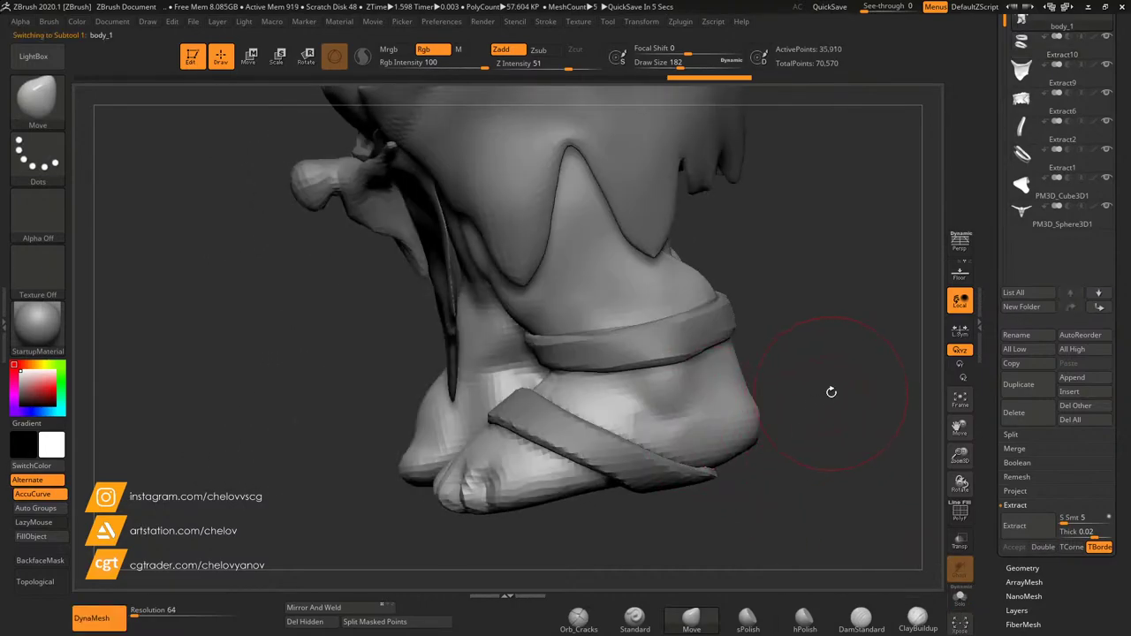
{"action": "left_click", "coordinate": [963, 599]}
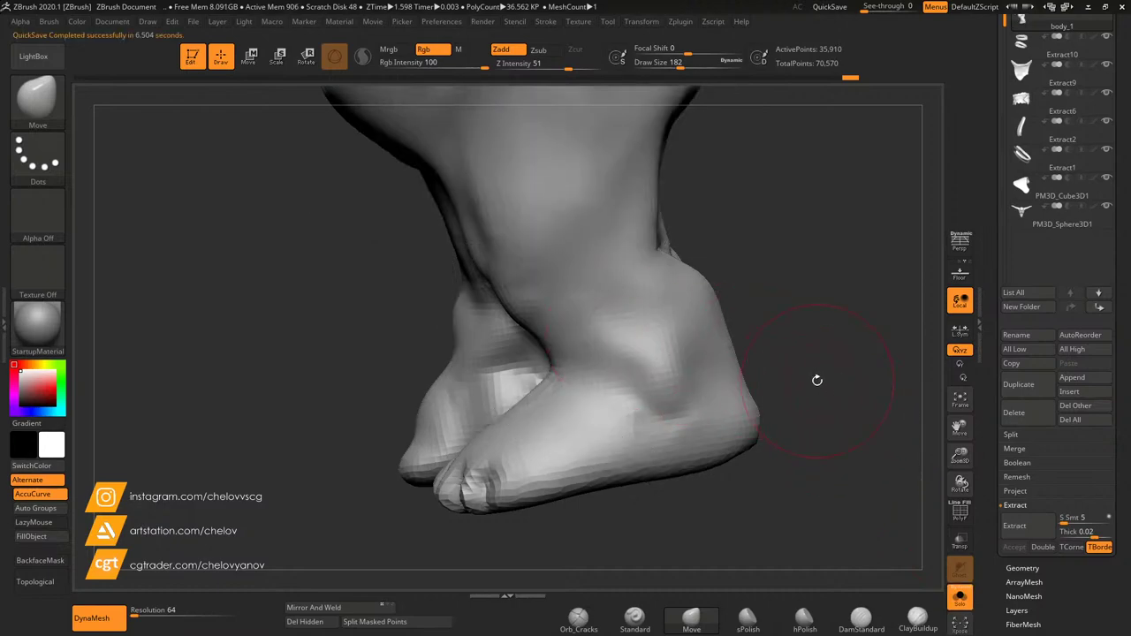
{"action": "left_click_drag", "start_coordinate": [817, 381], "coordinate": [707, 389]}
{"action": "left_click", "coordinate": [962, 598]}
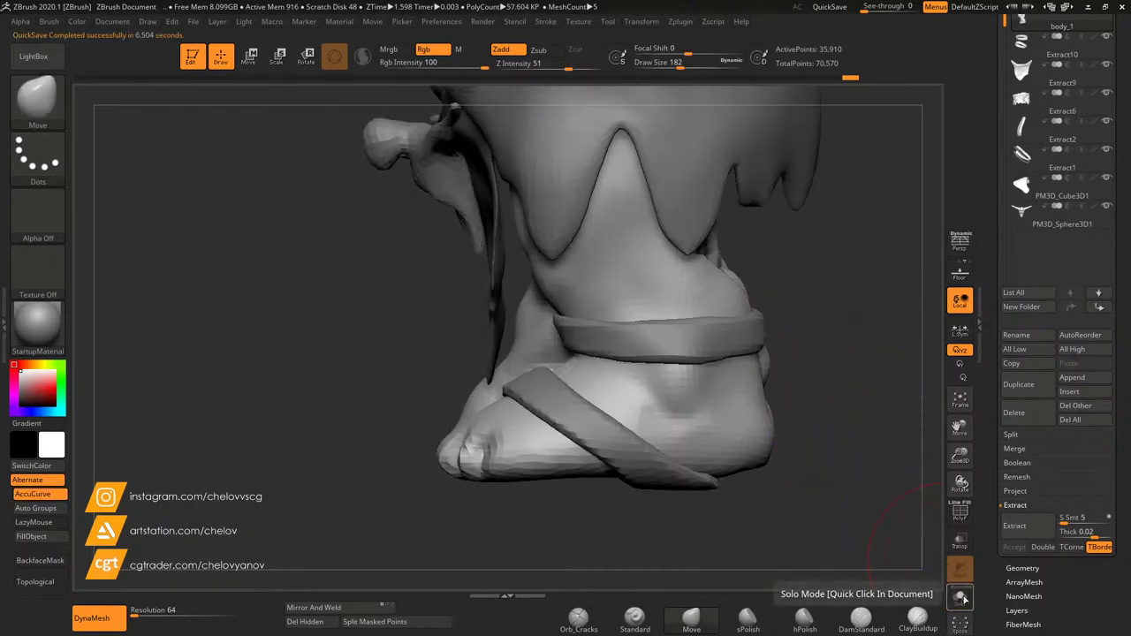
{"action": "left_click", "coordinate": [961, 599]}
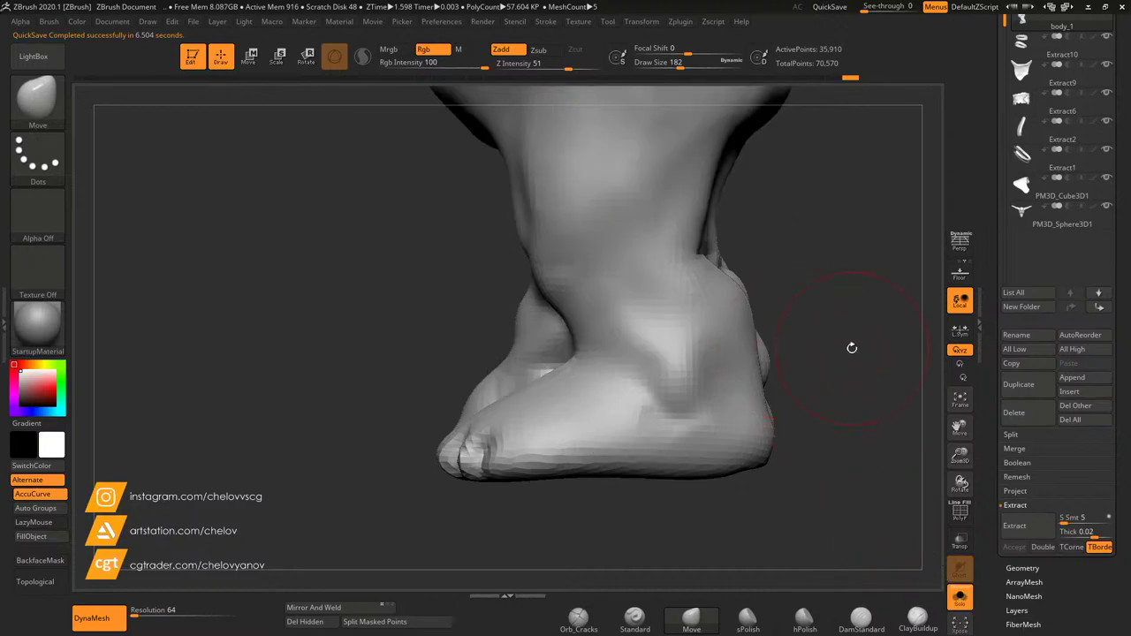
{"action": "mouse_move", "coordinate": [852, 348]}
{"action": "left_mouse_down"}
{"action": "mouse_move", "coordinate": [808, 351]}
{"action": "mouse_move", "coordinate": [891, 350]}
{"action": "mouse_move", "coordinate": [840, 360]}
{"action": "left_mouse_up"}
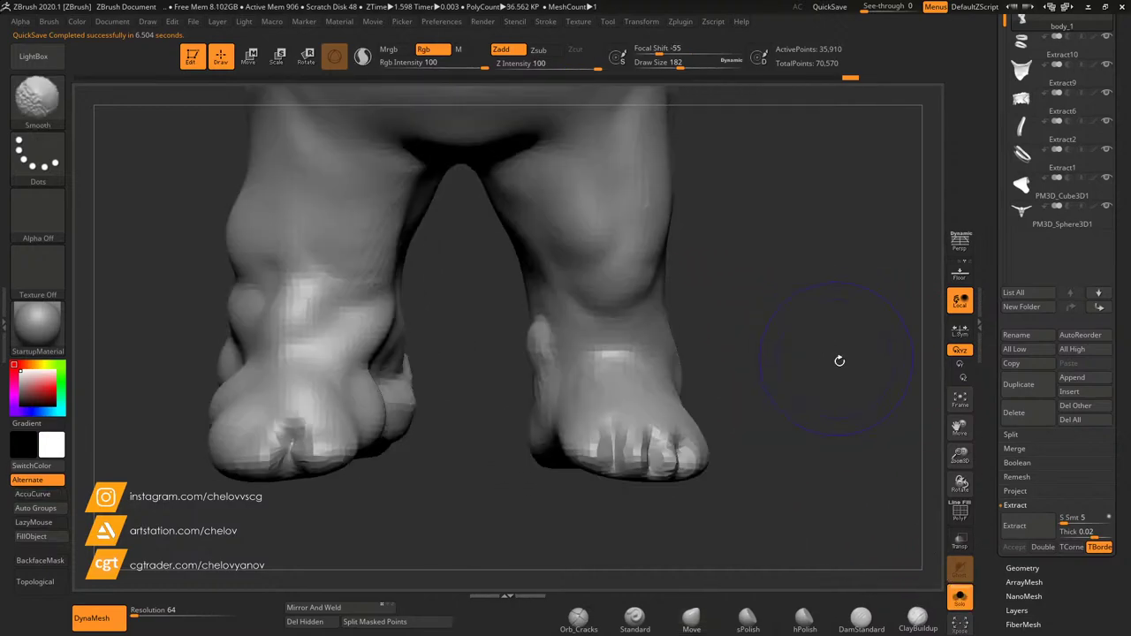
{"action": "left_click", "coordinate": [961, 598]}
{"action": "left_click", "coordinate": [961, 598]}
{"action": "left_click_drag", "start_coordinate": [867, 465], "coordinate": [849, 412]}
{"action": "left_click_drag", "start_coordinate": [678, 276], "coordinate": [632, 304], "text": "ctrl"}
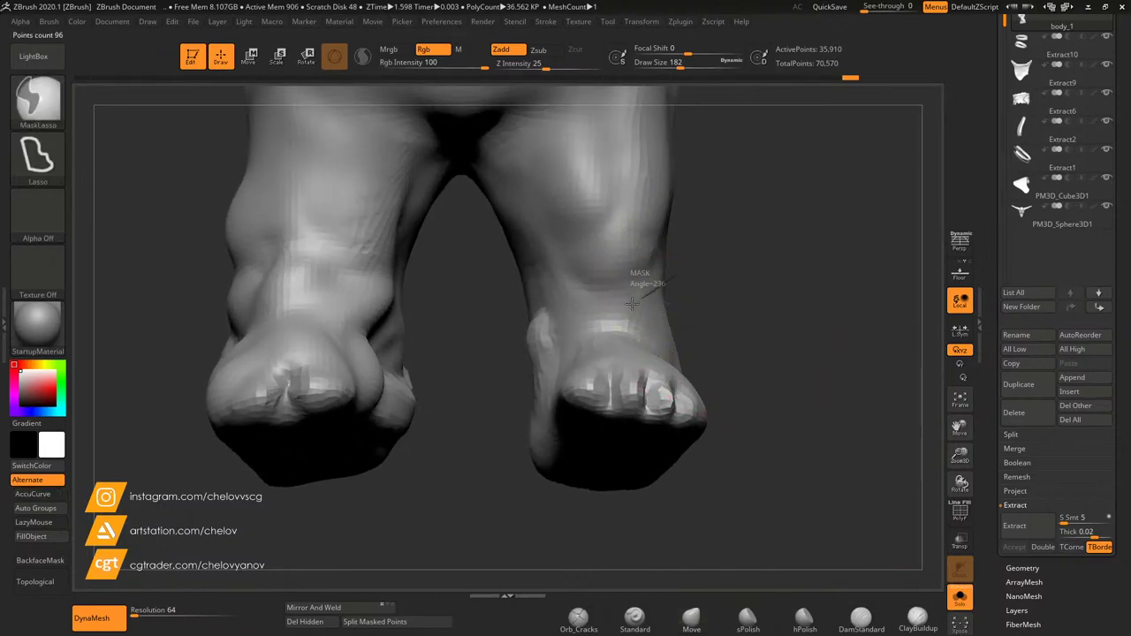
{"action": "mouse_move", "coordinate": [517, 374]}
{"action": "left_mouse_down", "text": "ctrl"}
{"action": "mouse_move", "coordinate": [558, 379]}
{"action": "mouse_move", "coordinate": [737, 282]}
{"action": "mouse_move", "coordinate": [769, 338]}
{"action": "mouse_move", "coordinate": [710, 399]}
{"action": "mouse_move", "coordinate": [716, 384]}
{"action": "left_mouse_up", "text": "ctrl"}
{"action": "left_click_drag", "start_coordinate": [598, 444], "coordinate": [783, 442], "text": "ctrl+alt"}
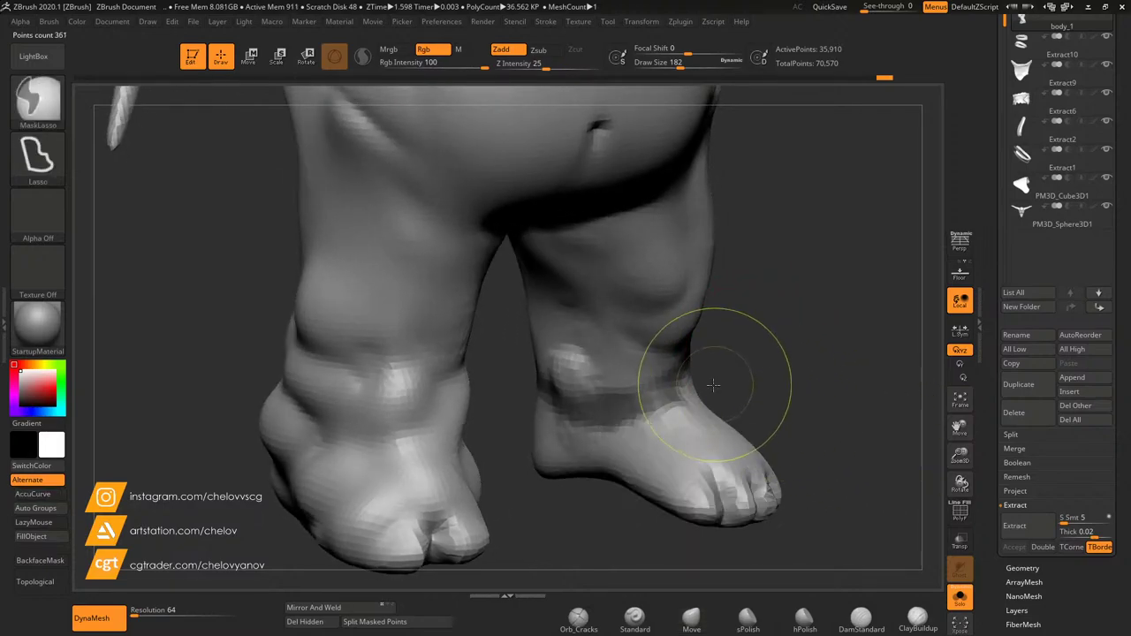
{"action": "left_click_drag", "start_coordinate": [712, 384], "coordinate": [601, 521], "text": "ctrl+alt"}
{"action": "left_click_drag", "start_coordinate": [871, 424], "coordinate": [796, 397]}
{"action": "mouse_move", "coordinate": [773, 389]}
{"action": "left_mouse_down"}
{"action": "mouse_move", "coordinate": [814, 404]}
{"action": "mouse_move", "coordinate": [864, 392]}
{"action": "mouse_move", "coordinate": [953, 477]}
{"action": "mouse_move", "coordinate": [754, 384]}
{"action": "left_mouse_up"}
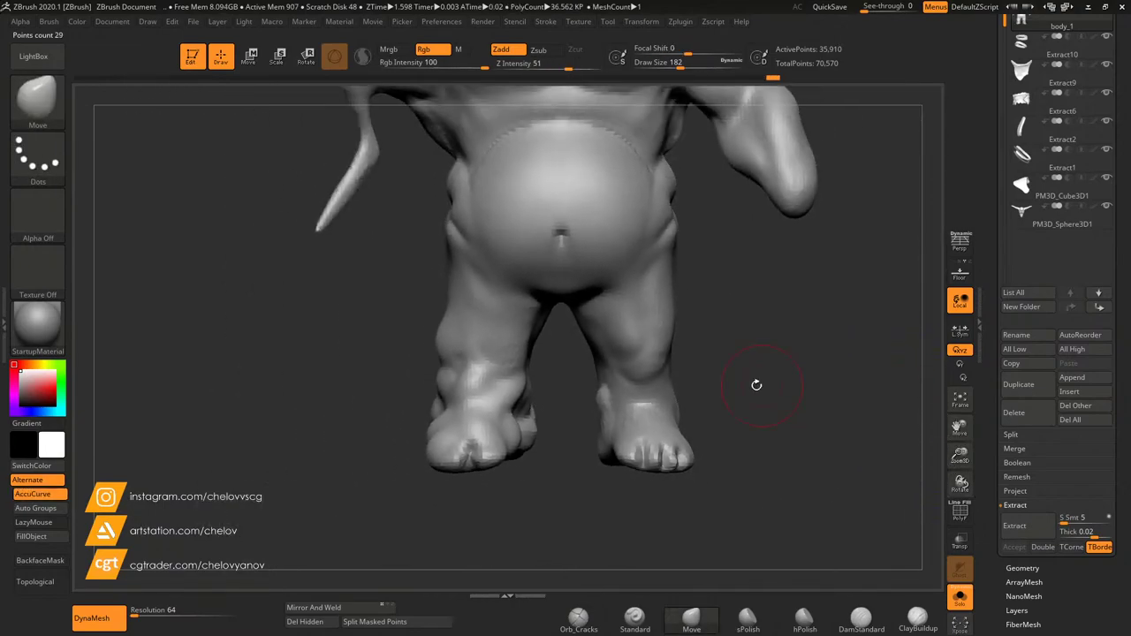
Step: Hide the creature's right leg on the body mesh and show the other subtools around the strapped foot
{"action": "left_click_drag", "start_coordinate": [393, 162], "coordinate": [564, 506], "text": "ctrl+alt+shift"}
{"action": "left_click_drag", "start_coordinate": [708, 429], "coordinate": [889, 415]}
{"action": "left_click", "coordinate": [959, 600]}
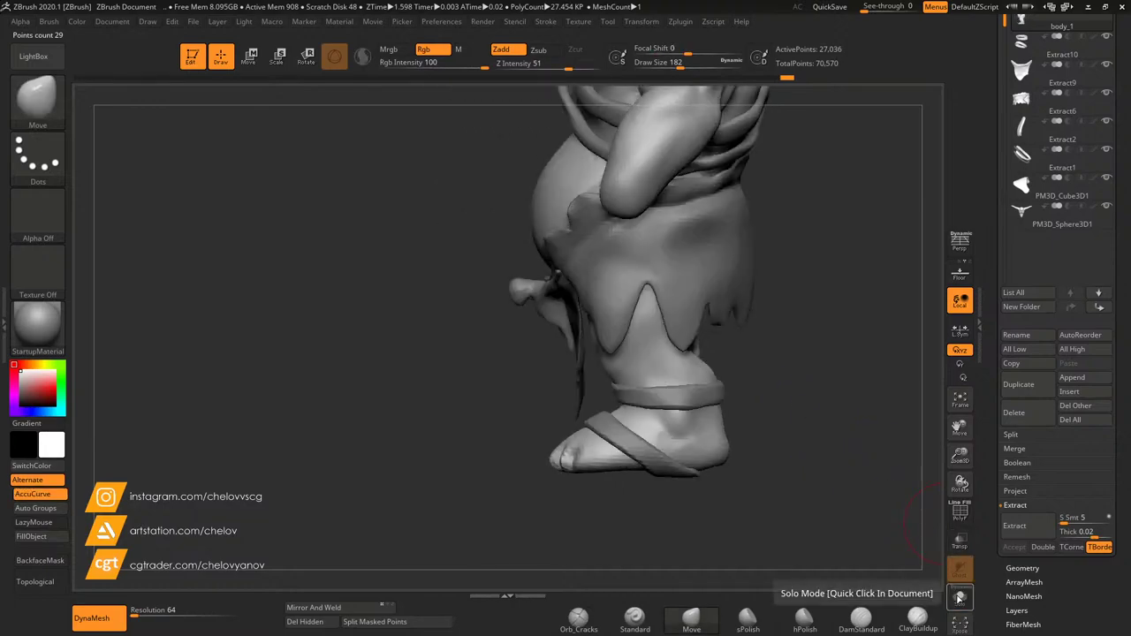
{"action": "mouse_move", "coordinate": [960, 455]}
{"action": "left_mouse_down"}
{"action": "mouse_move", "coordinate": [960, 442]}
{"action": "mouse_move", "coordinate": [936, 486]}
{"action": "left_mouse_up"}
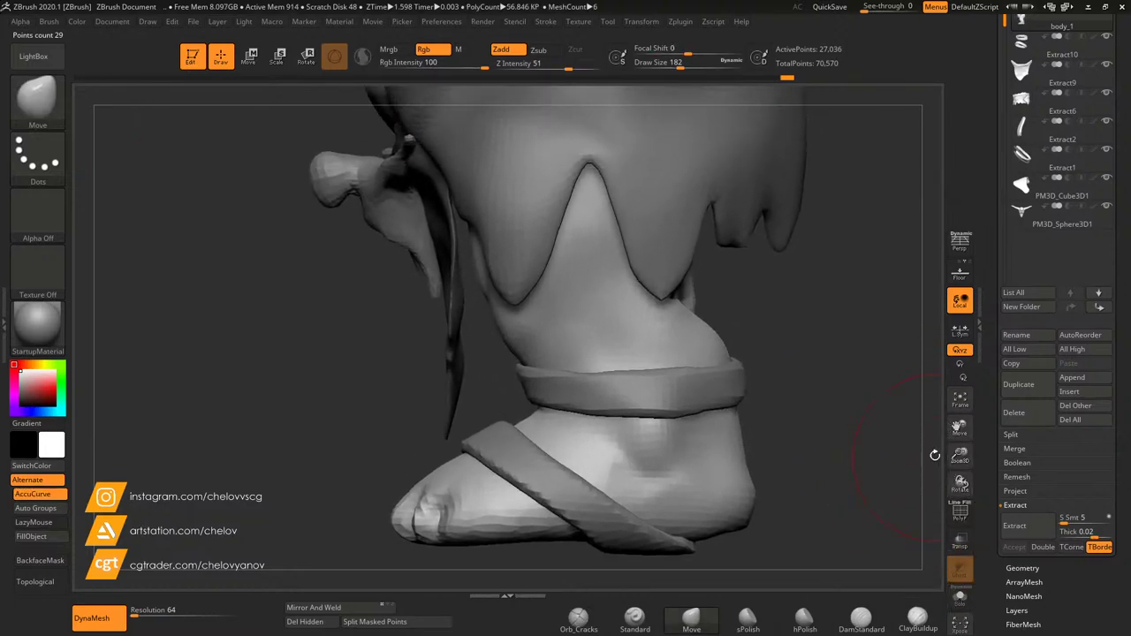
{"action": "right_click_drag", "start_coordinate": [730, 306], "coordinate": [757, 315]}
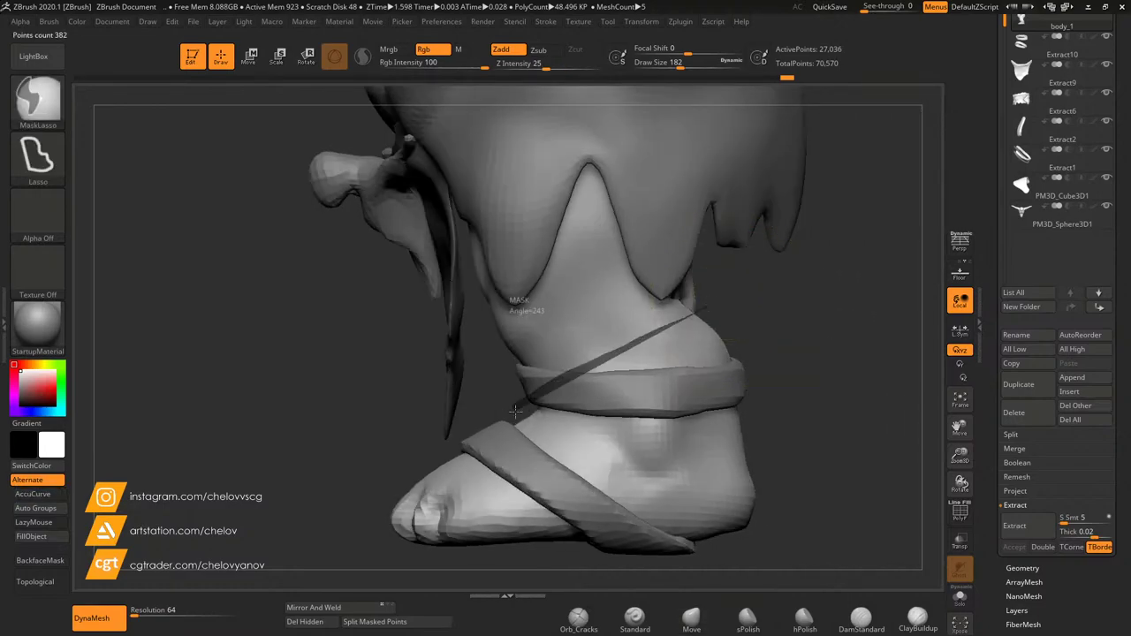
Step: Mask a diagonal band on the lower leg, rising from the front of the ankle strap toward the back
{"action": "mouse_move", "coordinate": [515, 411]}
{"action": "left_mouse_down", "text": "ctrl"}
{"action": "mouse_move", "coordinate": [718, 348]}
{"action": "mouse_move", "coordinate": [799, 290]}
{"action": "left_mouse_up", "text": "ctrl"}
{"action": "key", "text": "ctrl+z"}
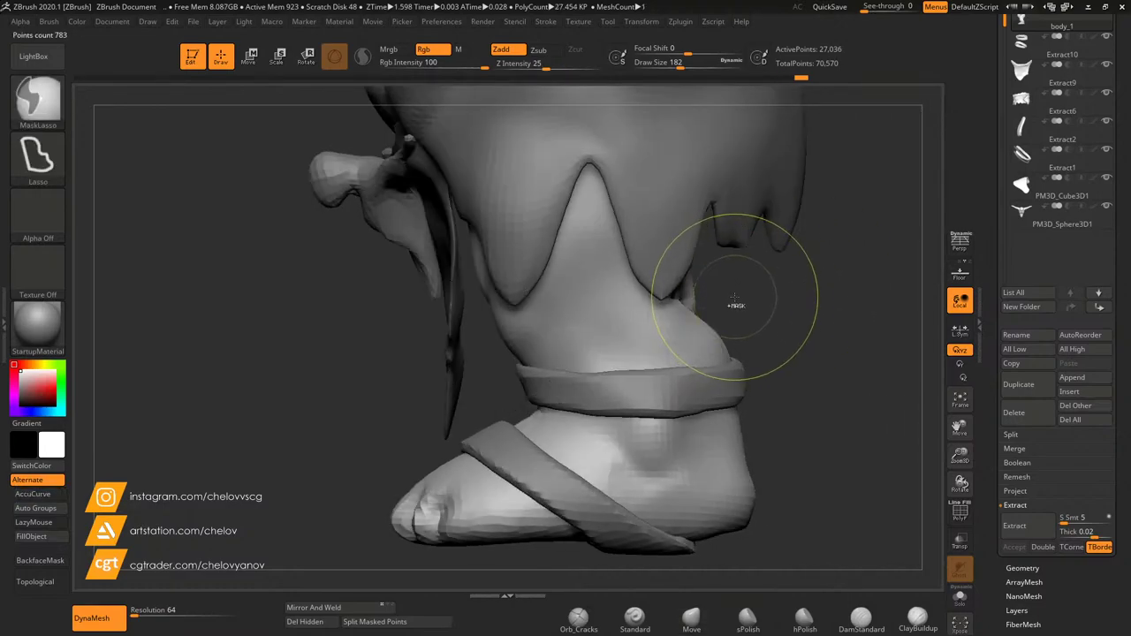
{"action": "mouse_move", "coordinate": [734, 305]}
{"action": "left_mouse_down", "text": "ctrl"}
{"action": "mouse_move", "coordinate": [513, 403]}
{"action": "mouse_move", "coordinate": [637, 412]}
{"action": "mouse_move", "coordinate": [800, 305]}
{"action": "left_mouse_up", "text": "ctrl"}
{"action": "left_click_drag", "start_coordinate": [954, 457], "coordinate": [981, 374], "text": "alt"}
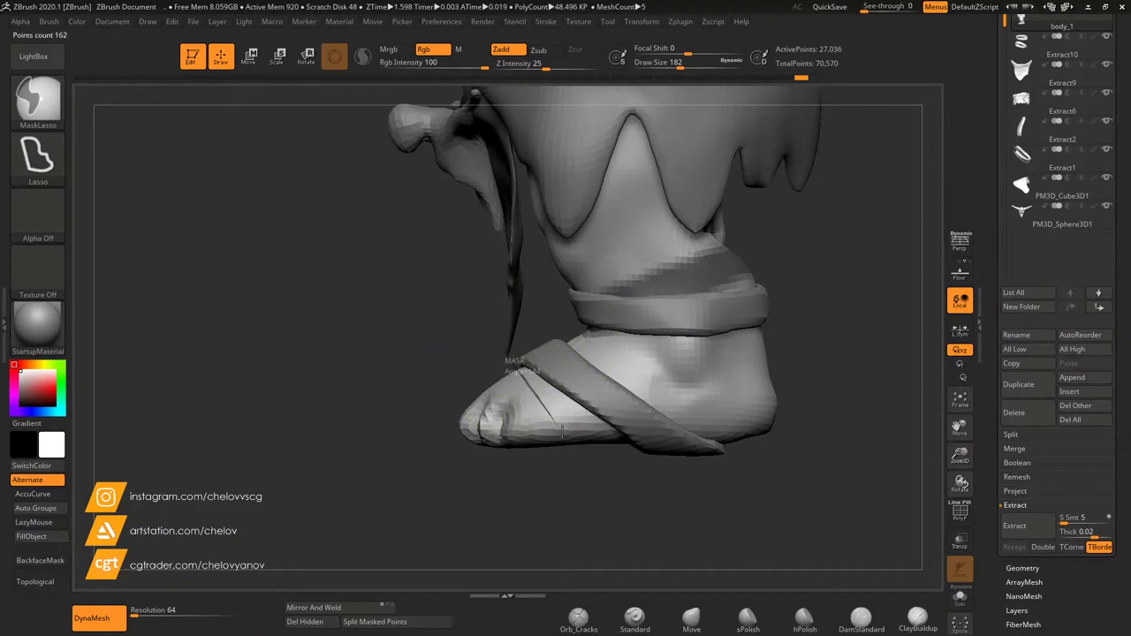
Step: Mask a second diagonal band across the forefoot, crossing the existing foot strap
{"action": "mouse_move", "coordinate": [608, 457]}
{"action": "left_mouse_down", "text": "ctrl"}
{"action": "mouse_move", "coordinate": [514, 371]}
{"action": "mouse_move", "coordinate": [518, 305]}
{"action": "mouse_move", "coordinate": [508, 358]}
{"action": "left_mouse_up", "text": "ctrl"}
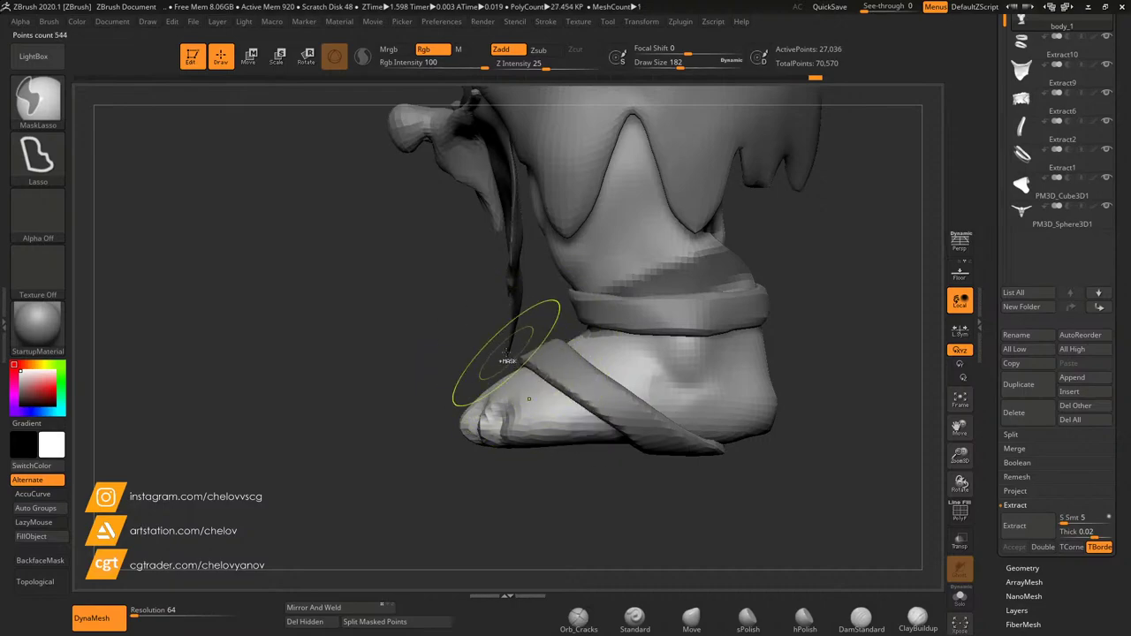
{"action": "left_click_drag", "start_coordinate": [577, 424], "coordinate": [601, 451], "text": "ctrl"}
{"action": "mouse_move", "coordinate": [509, 368]}
{"action": "left_mouse_down", "text": "ctrl"}
{"action": "mouse_move", "coordinate": [586, 450]}
{"action": "mouse_move", "coordinate": [523, 350]}
{"action": "mouse_move", "coordinate": [533, 336]}
{"action": "left_mouse_up", "text": "ctrl"}
{"action": "mouse_move", "coordinate": [400, 406]}
{"action": "left_mouse_down"}
{"action": "mouse_move", "coordinate": [740, 321]}
{"action": "mouse_move", "coordinate": [802, 329]}
{"action": "mouse_move", "coordinate": [860, 356]}
{"action": "left_mouse_up"}
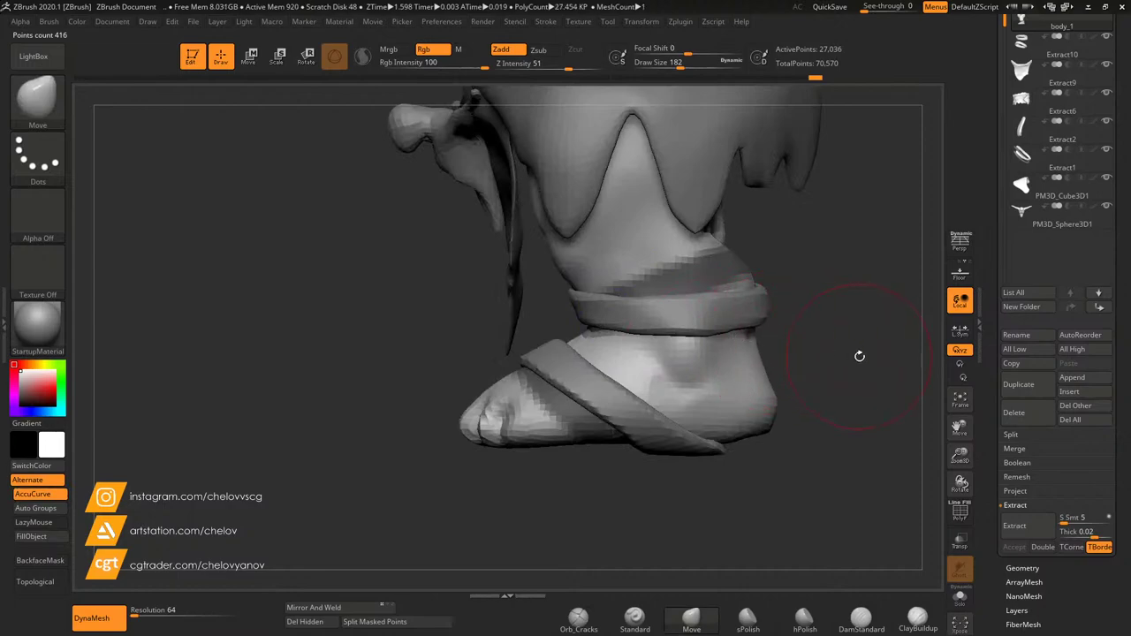
Step: Extract the newly masked bands as a second strap subtool and smooth its surface and edges around the leg and foot
{"action": "left_click", "coordinate": [1021, 526]}
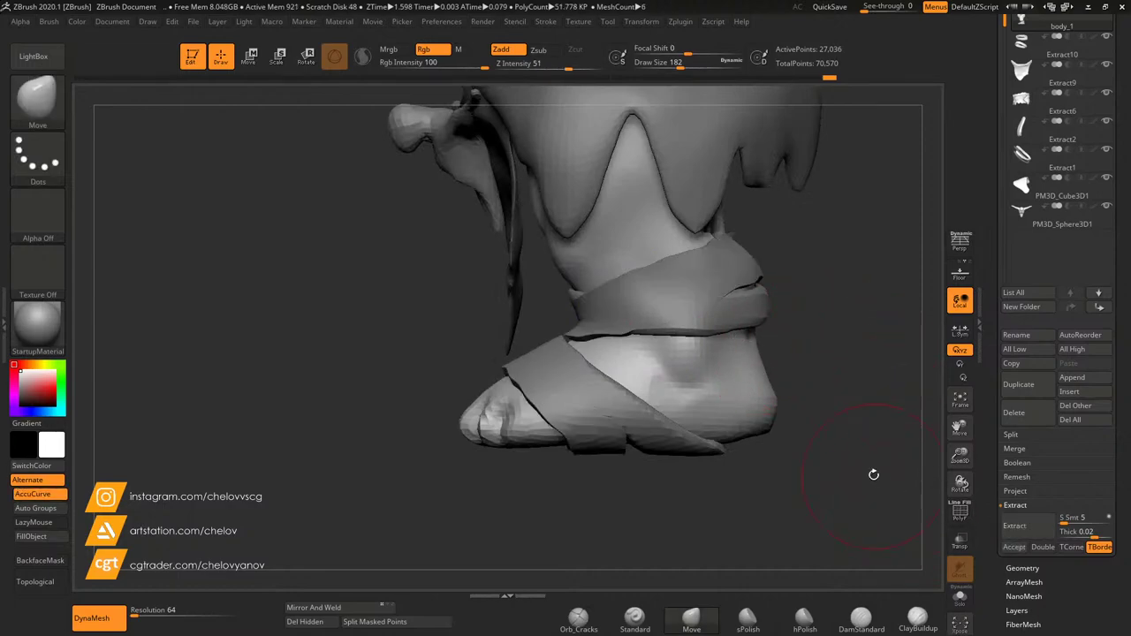
{"action": "left_click", "coordinate": [1017, 547]}
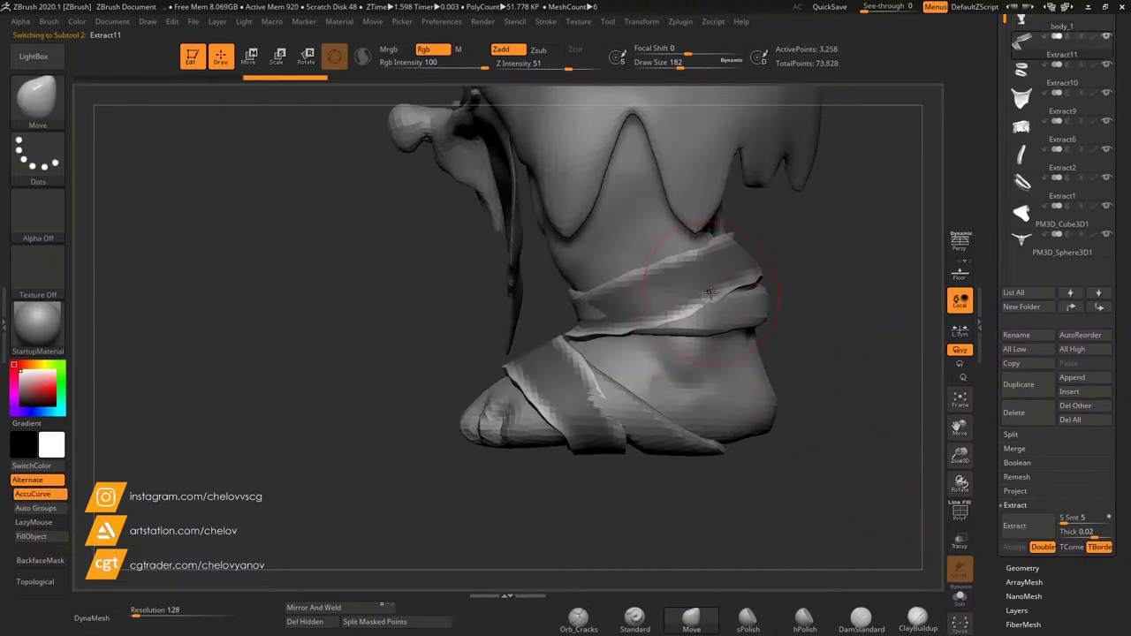
{"action": "key", "text": "shift"}
{"action": "mouse_move", "coordinate": [741, 257]}
{"action": "left_mouse_down", "text": "shift"}
{"action": "mouse_move", "coordinate": [654, 285]}
{"action": "mouse_move", "coordinate": [546, 349]}
{"action": "left_mouse_up", "text": "shift"}
{"action": "left_click_drag", "start_coordinate": [404, 353], "coordinate": [537, 371]}
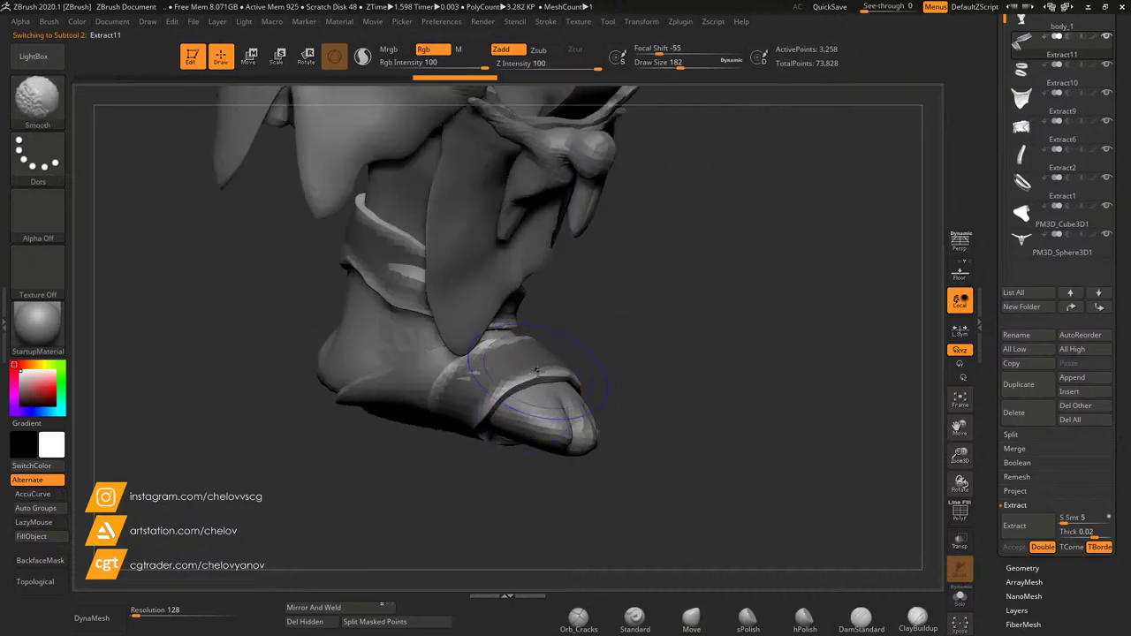
{"action": "left_click_drag", "start_coordinate": [461, 448], "coordinate": [647, 357]}
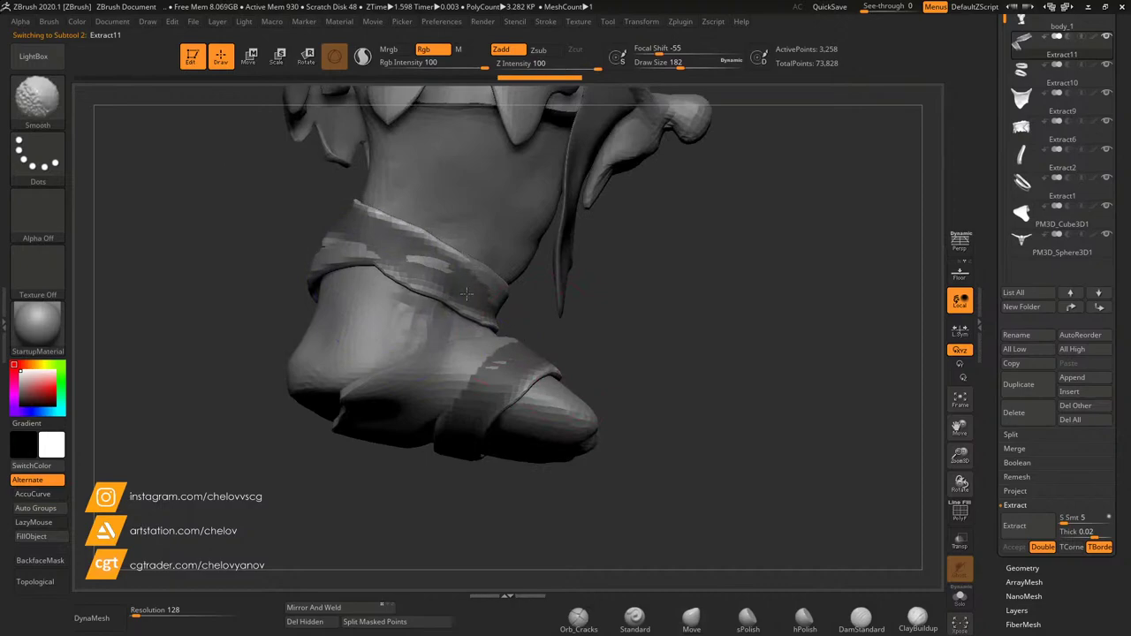
Step: Try reshaping the front end of the new ankle strap with a larger brush at draw size 533, undoing the strokes
{"action": "mouse_move", "coordinate": [679, 320]}
{"action": "left_mouse_down"}
{"action": "mouse_move", "coordinate": [642, 319]}
{"action": "mouse_move", "coordinate": [775, 427]}
{"action": "mouse_move", "coordinate": [757, 341]}
{"action": "mouse_move", "coordinate": [623, 359]}
{"action": "left_mouse_up"}
{"action": "left_click_drag", "start_coordinate": [342, 324], "coordinate": [341, 326]}
{"action": "left_click_drag", "start_coordinate": [700, 341], "coordinate": [590, 380]}
{"action": "key", "text": "ctrl+z"}
{"action": "left_click_drag", "start_coordinate": [677, 62], "coordinate": [712, 64]}
{"action": "left_click_drag", "start_coordinate": [345, 324], "coordinate": [329, 327]}
{"action": "key", "text": "ctrl+z"}
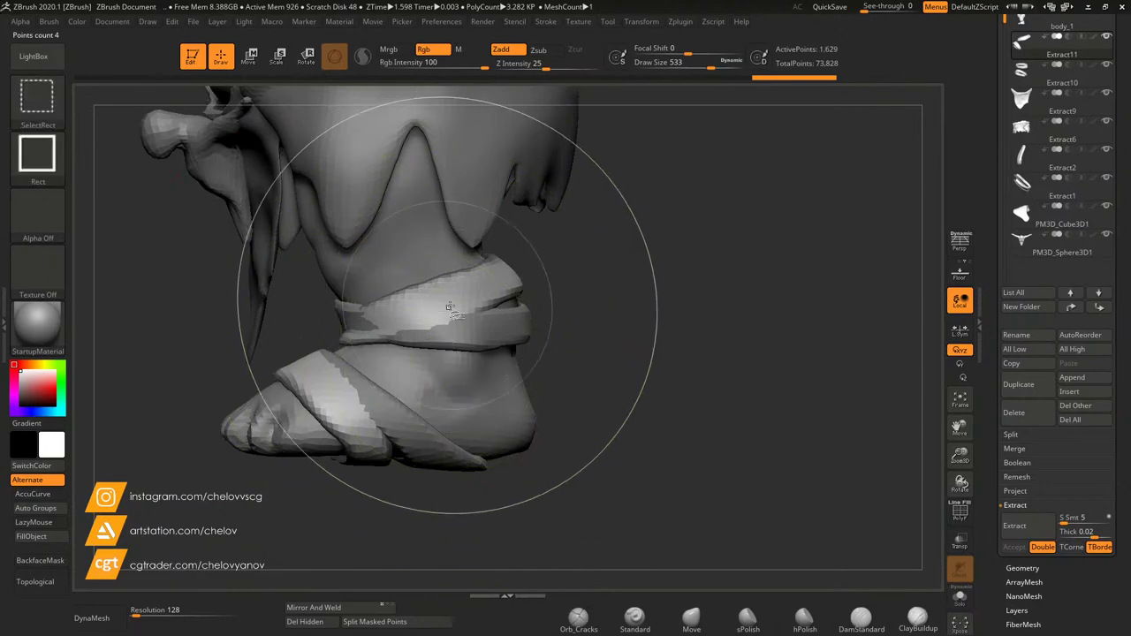
Step: Auto-group the second strap's separate pieces, restore their full visibility and enable topological mode for the Move brush
{"action": "left_click", "coordinate": [36, 509]}
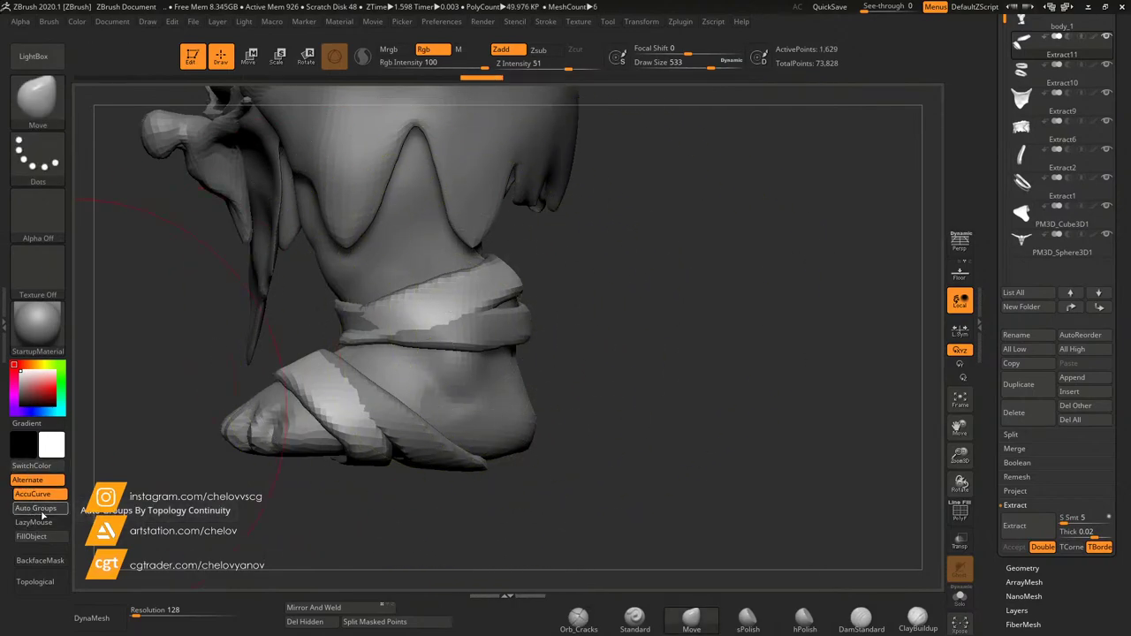
{"action": "left_click", "coordinate": [434, 306], "text": "ctrl+shift"}
{"action": "left_click", "coordinate": [434, 306], "text": "ctrl+shift"}
{"action": "left_click", "coordinate": [637, 313], "text": "ctrl"}
{"action": "left_click", "coordinate": [636, 311], "text": "ctrl+shift"}
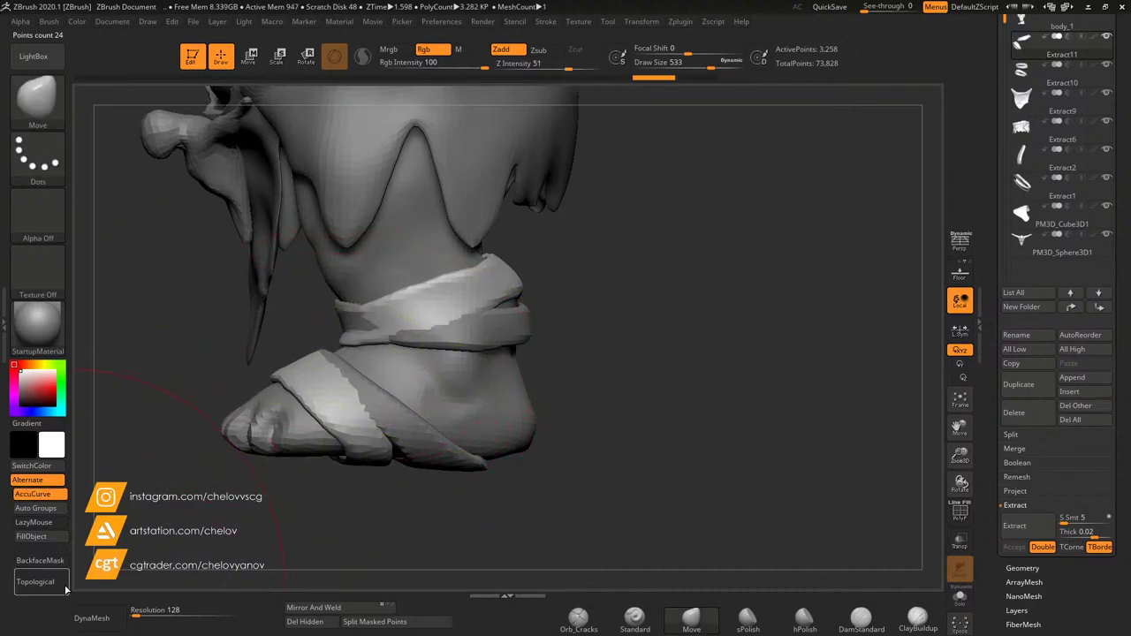
{"action": "left_click", "coordinate": [36, 582]}
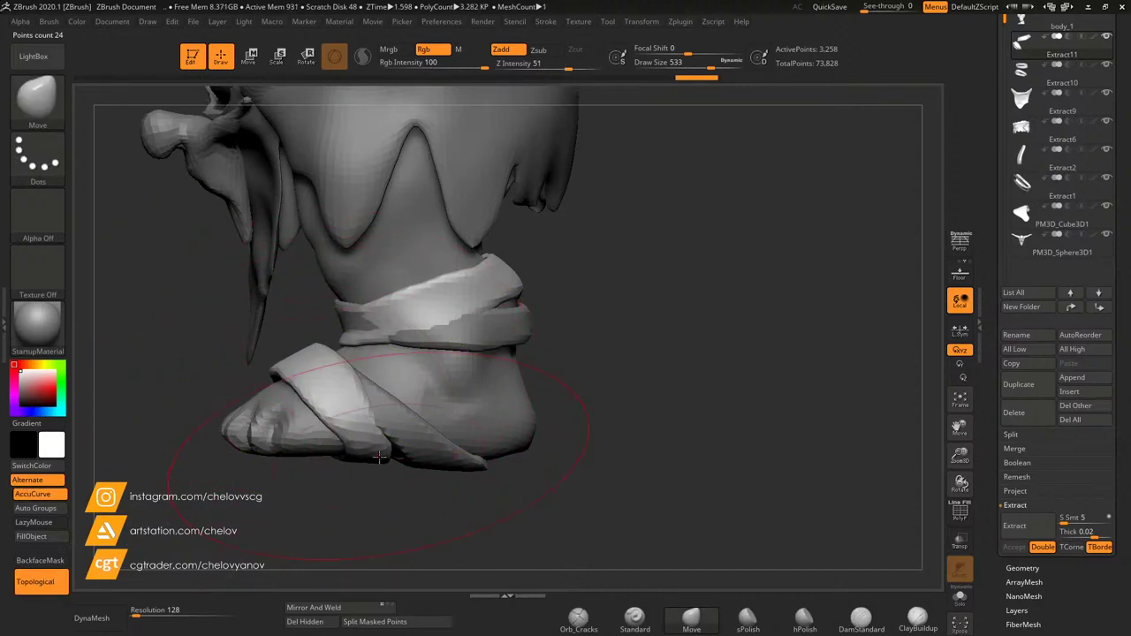
Step: Reshape the front forefoot band with the Move brush at draw size 533 so it wraps closely around the foot
{"action": "mouse_move", "coordinate": [390, 476]}
{"action": "left_mouse_down"}
{"action": "mouse_move", "coordinate": [588, 472]}
{"action": "mouse_move", "coordinate": [410, 431]}
{"action": "mouse_move", "coordinate": [518, 442]}
{"action": "mouse_move", "coordinate": [498, 394]}
{"action": "mouse_move", "coordinate": [387, 442]}
{"action": "mouse_move", "coordinate": [435, 435]}
{"action": "mouse_move", "coordinate": [320, 372]}
{"action": "left_mouse_up"}
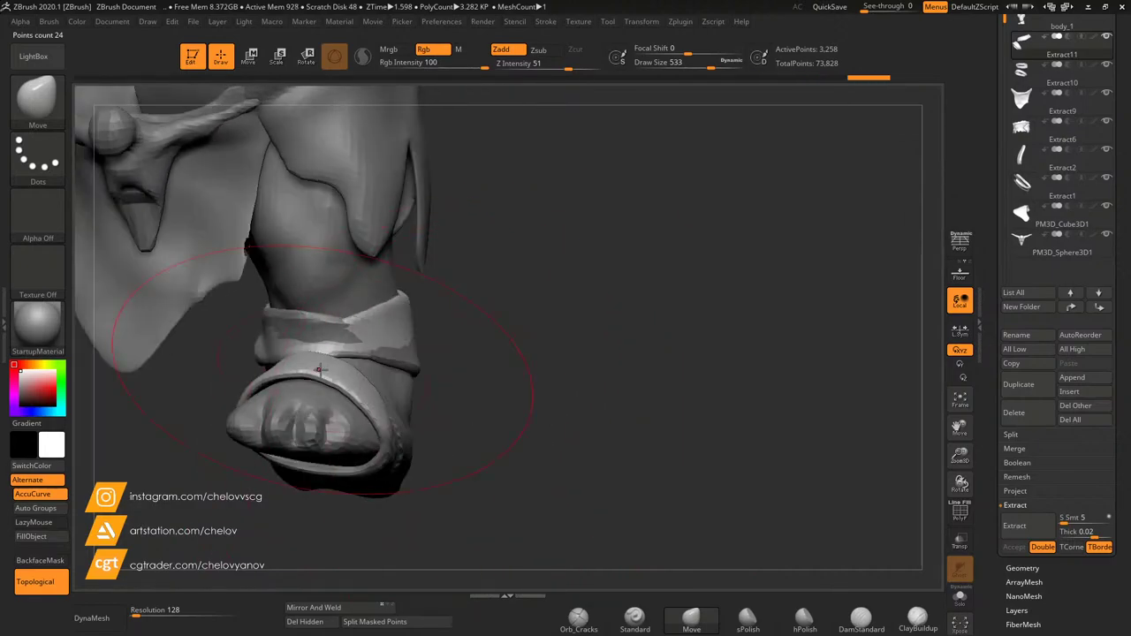
{"action": "left_click_drag", "start_coordinate": [384, 414], "coordinate": [442, 412]}
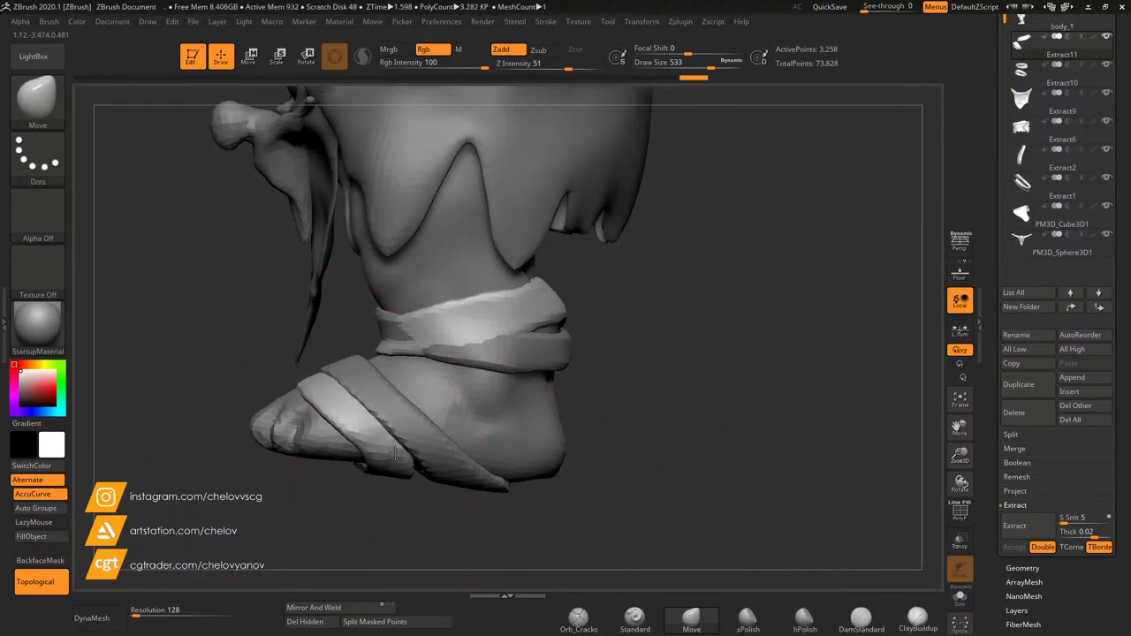
{"action": "right_click_drag", "start_coordinate": [393, 471], "coordinate": [369, 416]}
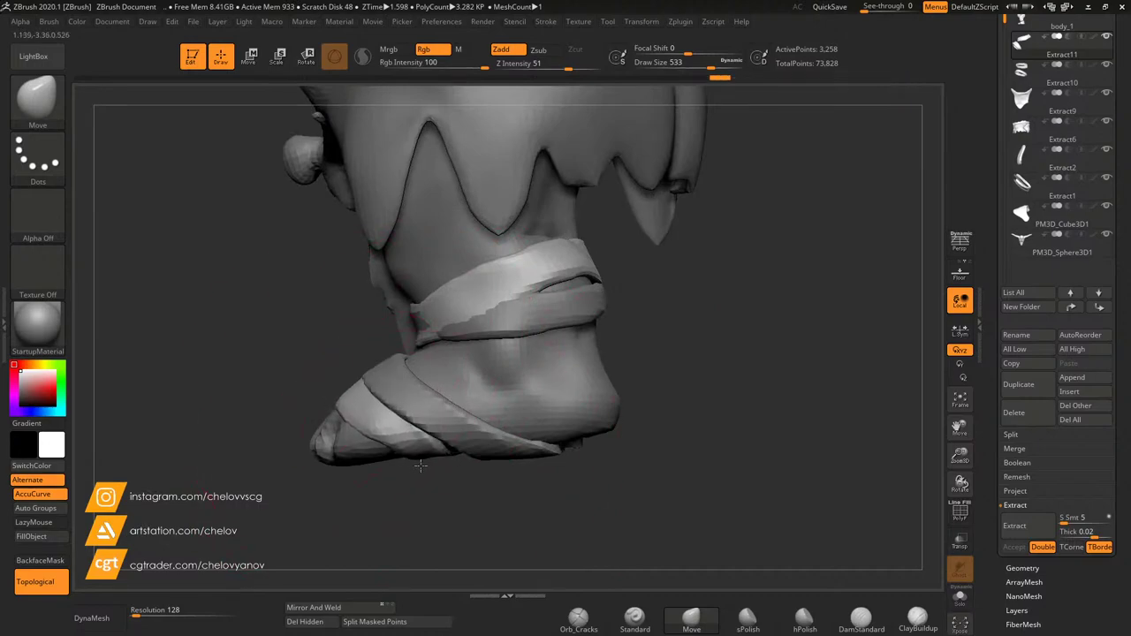
{"action": "mouse_move", "coordinate": [421, 466]}
{"action": "right_mouse_down"}
{"action": "mouse_move", "coordinate": [500, 422]}
{"action": "mouse_move", "coordinate": [507, 451]}
{"action": "mouse_move", "coordinate": [270, 412]}
{"action": "right_mouse_up"}
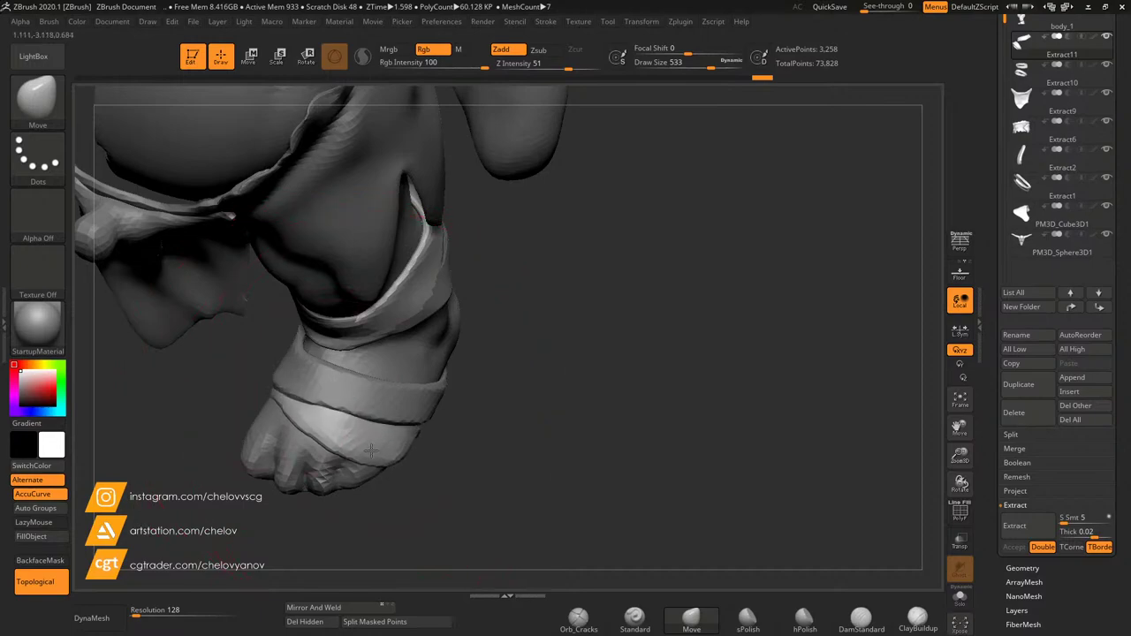
{"action": "right_click_drag", "start_coordinate": [394, 463], "coordinate": [469, 362]}
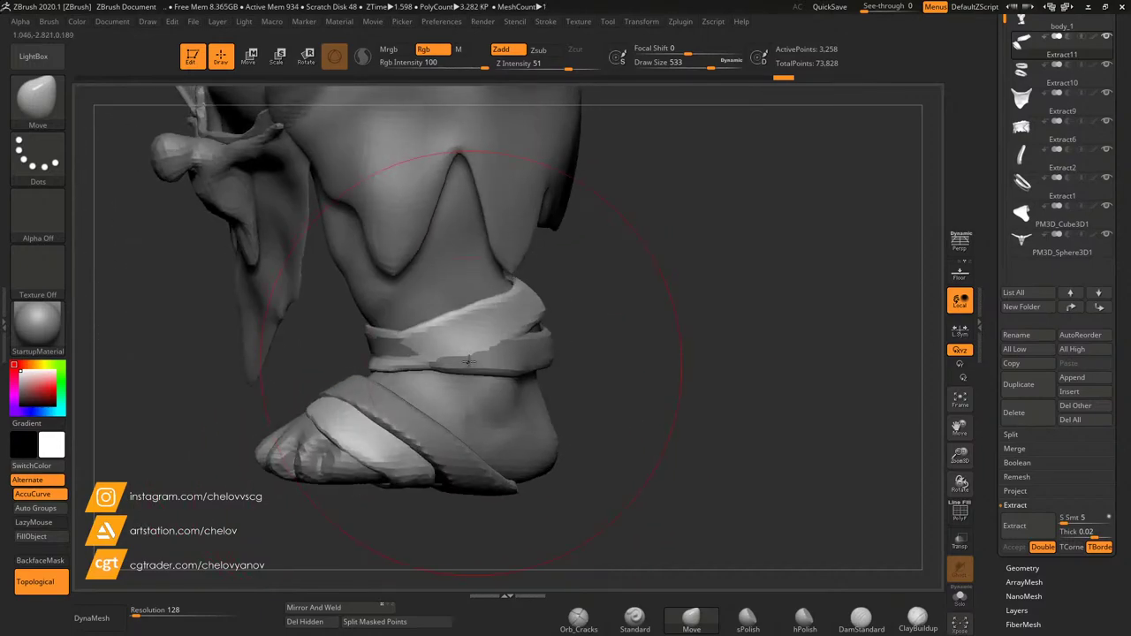
Step: Refine the upper ankle band's lower edge around the leg, using draw size 217 for the inner side and back
{"action": "right_click_drag", "start_coordinate": [565, 361], "coordinate": [531, 364]}
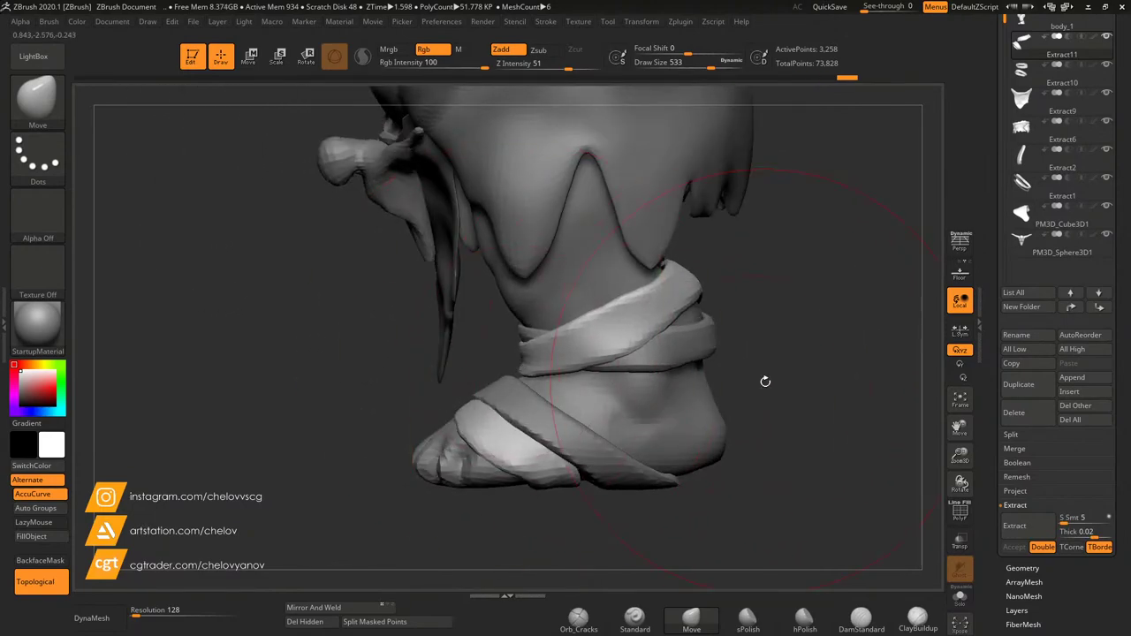
{"action": "right_click_drag", "start_coordinate": [765, 381], "coordinate": [733, 313]}
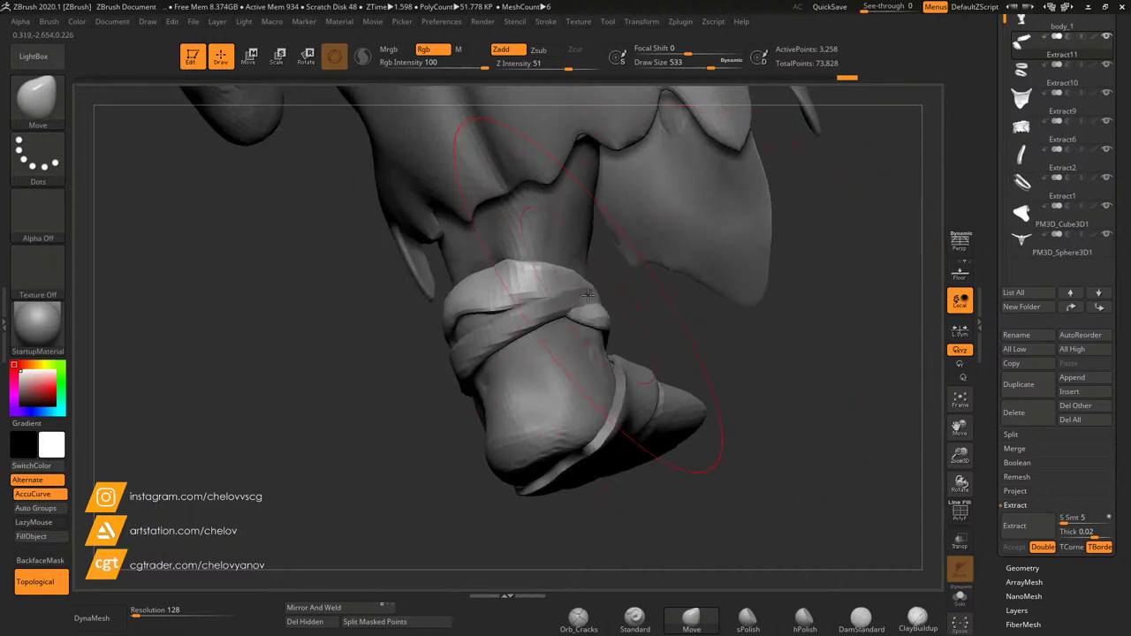
{"action": "mouse_move", "coordinate": [705, 351]}
{"action": "right_mouse_down"}
{"action": "mouse_move", "coordinate": [512, 261]}
{"action": "mouse_move", "coordinate": [566, 318]}
{"action": "mouse_move", "coordinate": [669, 357]}
{"action": "mouse_move", "coordinate": [652, 362]}
{"action": "right_mouse_up"}
{"action": "left_click", "coordinate": [683, 65]}
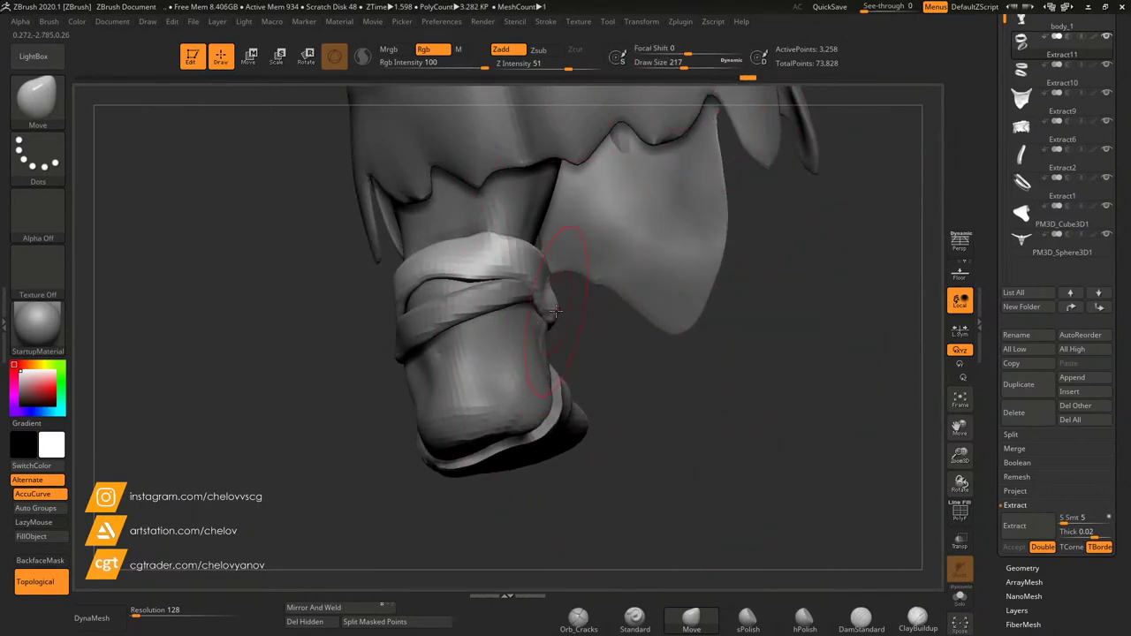
{"action": "mouse_move", "coordinate": [555, 309]}
{"action": "right_mouse_down"}
{"action": "mouse_move", "coordinate": [570, 292]}
{"action": "mouse_move", "coordinate": [550, 309]}
{"action": "right_mouse_up"}
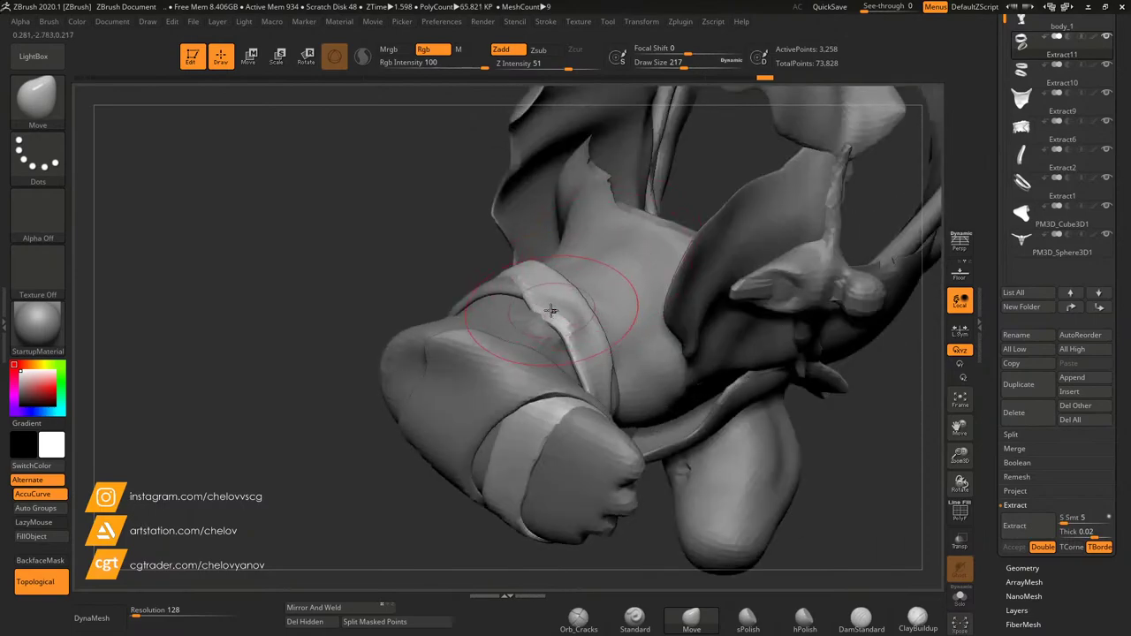
{"action": "right_click_drag", "start_coordinate": [411, 268], "coordinate": [491, 284]}
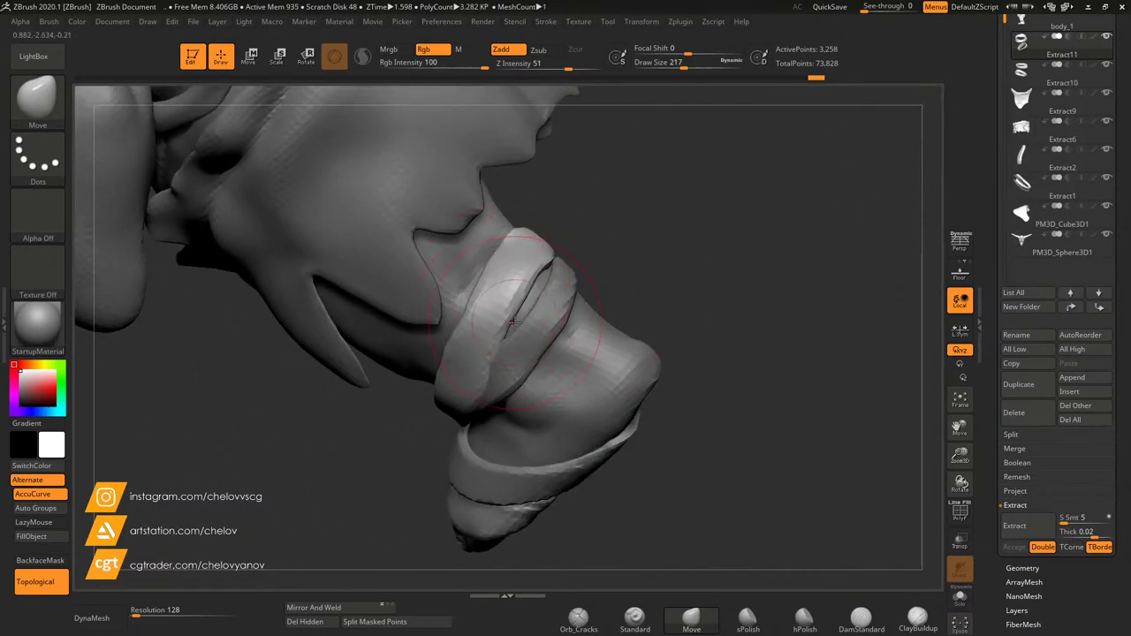
{"action": "right_click_drag", "start_coordinate": [661, 296], "coordinate": [602, 261]}
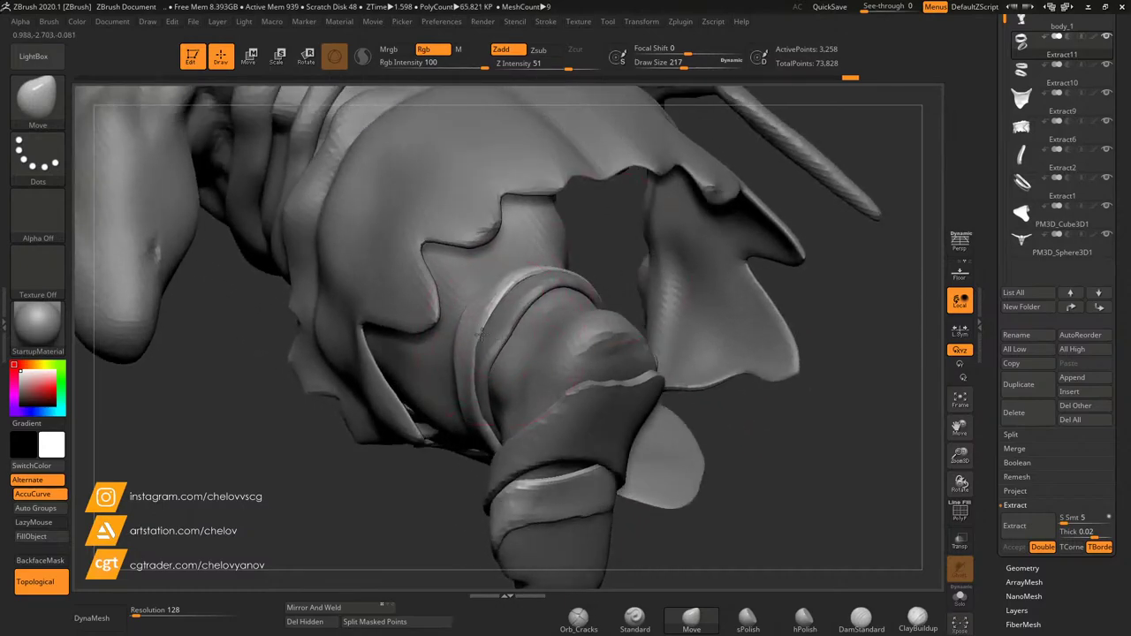
{"action": "right_click_drag", "start_coordinate": [477, 376], "coordinate": [512, 364]}
Step: Adjust the front of the upper ankle band with the Move brush at draw size 305, undoing the first stroke
{"action": "left_click", "coordinate": [373, 361], "text": "alt"}
{"action": "right_click_drag", "start_coordinate": [629, 336], "coordinate": [612, 366]}
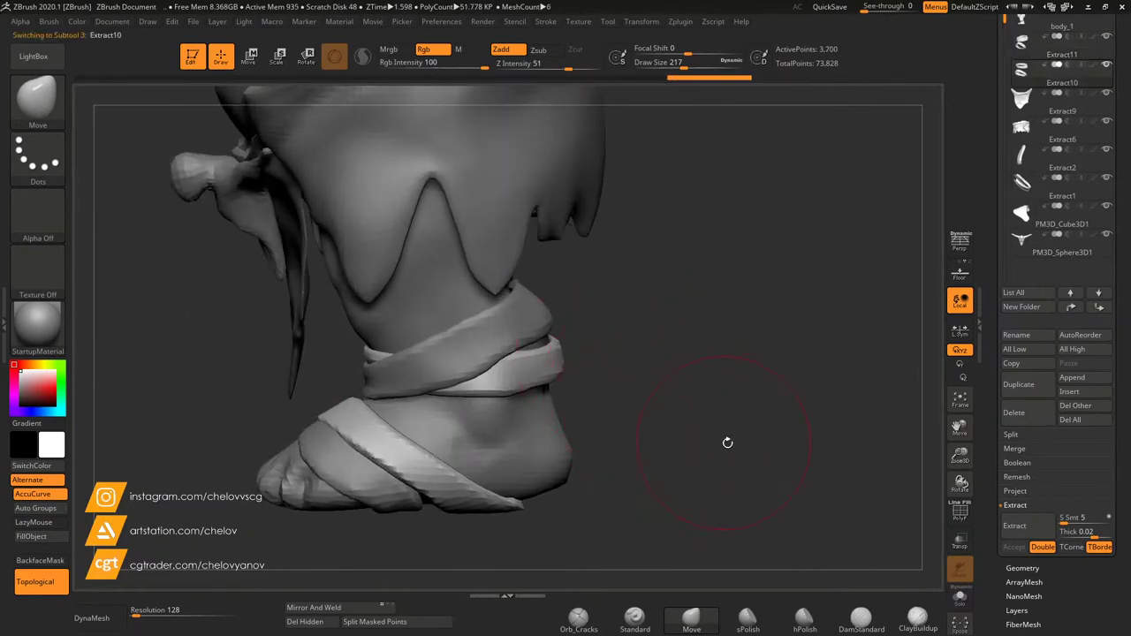
{"action": "right_click_drag", "start_coordinate": [727, 441], "coordinate": [590, 313], "text": "ctrl"}
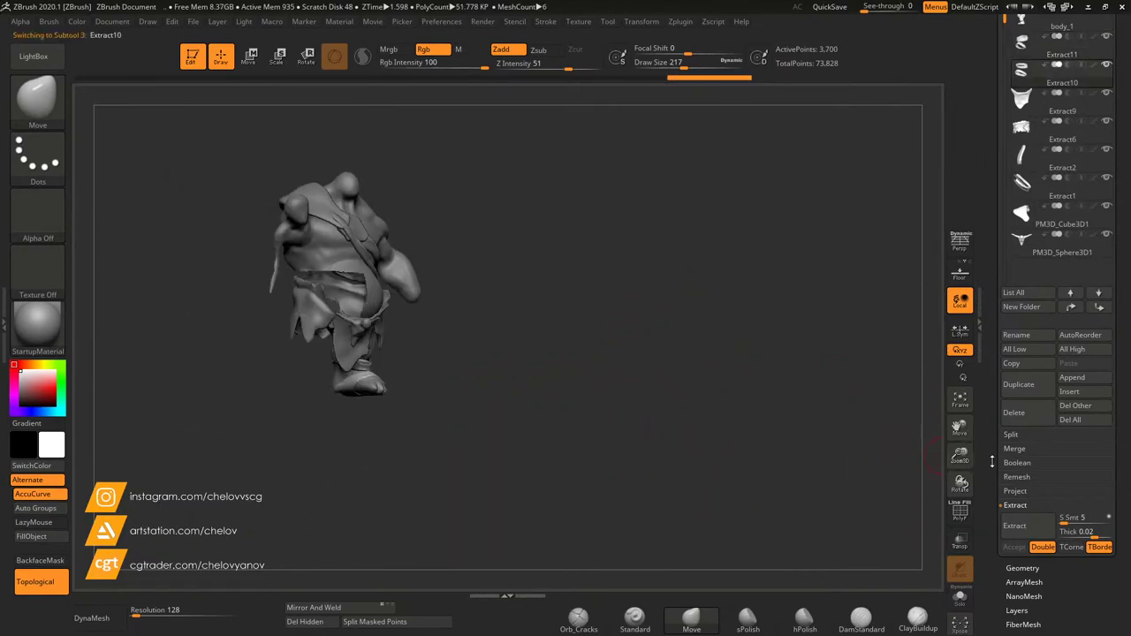
{"action": "right_click_drag", "start_coordinate": [619, 266], "coordinate": [681, 358], "text": "ctrl"}
{"action": "right_click_drag", "start_coordinate": [680, 358], "coordinate": [833, 377], "text": "alt"}
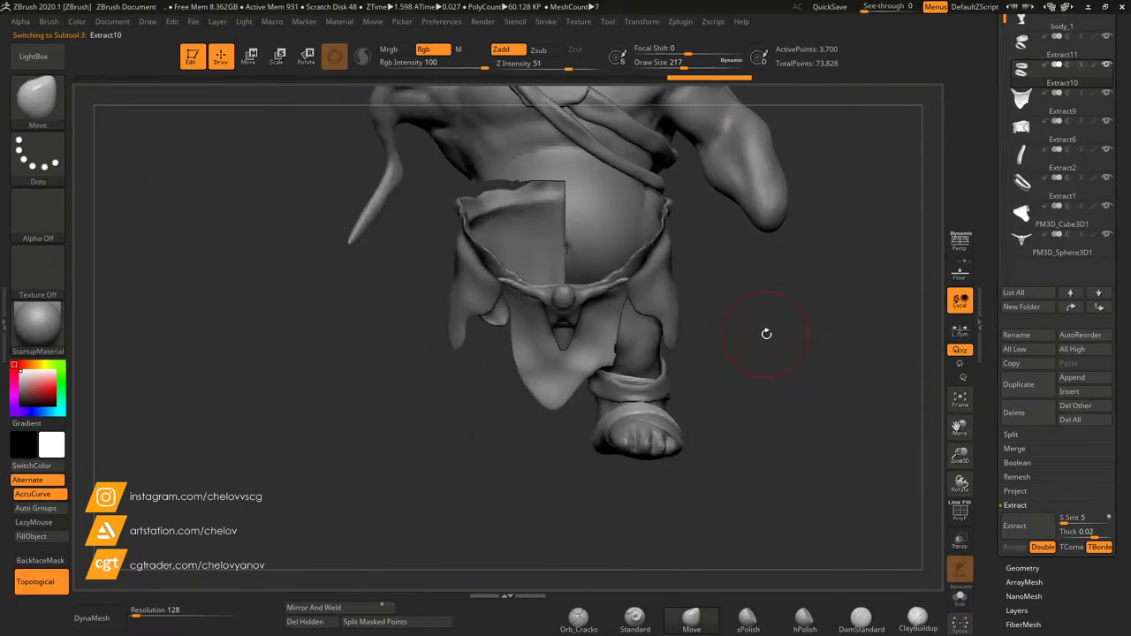
{"action": "right_click_drag", "start_coordinate": [766, 334], "coordinate": [826, 384]}
{"action": "left_click_drag", "start_coordinate": [967, 458], "coordinate": [771, 402]}
{"action": "left_click", "coordinate": [718, 371], "text": "alt"}
{"action": "left_click_drag", "start_coordinate": [708, 343], "coordinate": [658, 345]}
{"action": "key", "text": "ctrl+z"}
{"action": "left_click_drag", "start_coordinate": [707, 303], "coordinate": [700, 309]}
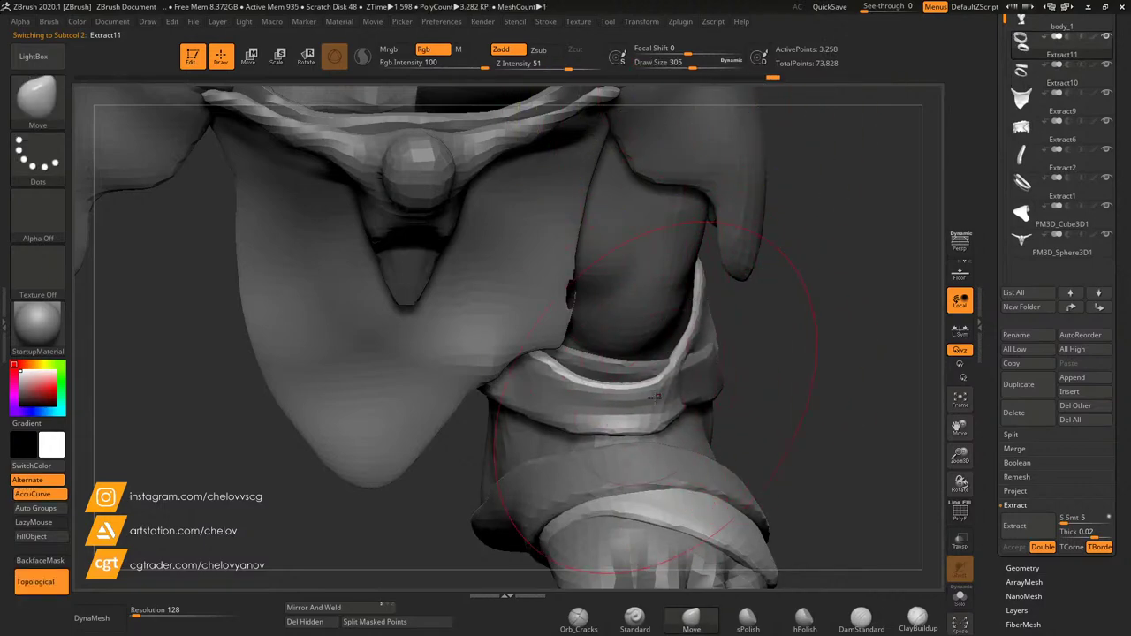
{"action": "left_click_drag", "start_coordinate": [629, 386], "coordinate": [628, 372]}
Step: Pull the lower ankle band's bottom edge down behind the ankle and toward its inner side at draw size 132
{"action": "mouse_move", "coordinate": [818, 375]}
{"action": "left_mouse_down"}
{"action": "mouse_move", "coordinate": [769, 397]}
{"action": "mouse_move", "coordinate": [686, 322]}
{"action": "left_mouse_up"}
{"action": "left_click", "coordinate": [726, 359], "text": "alt"}
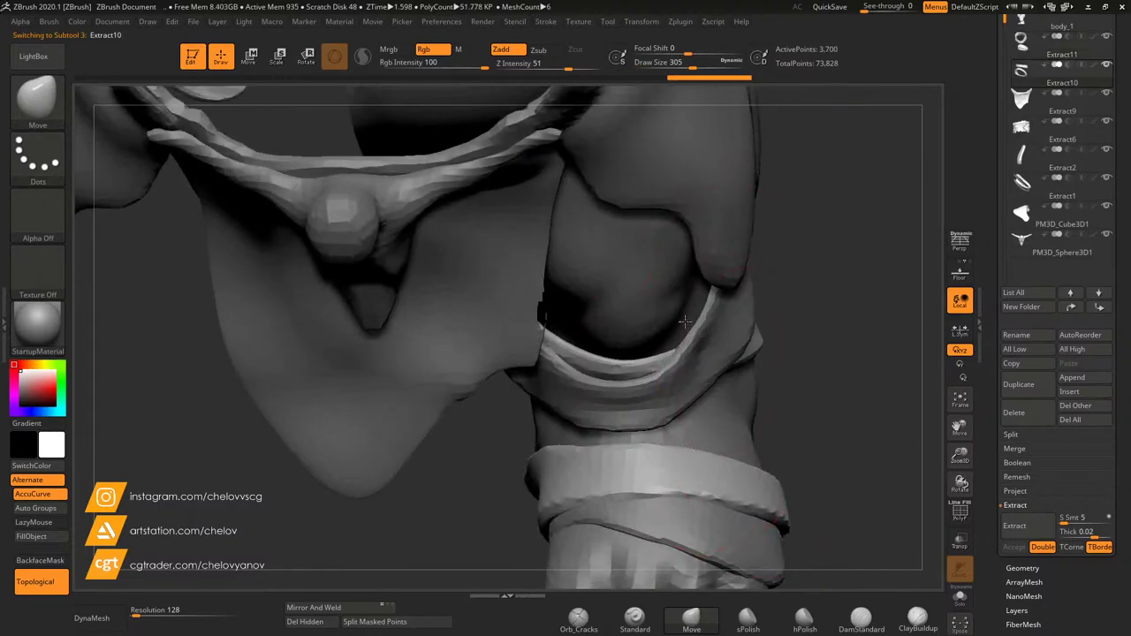
{"action": "left_click_drag", "start_coordinate": [848, 329], "coordinate": [733, 302]}
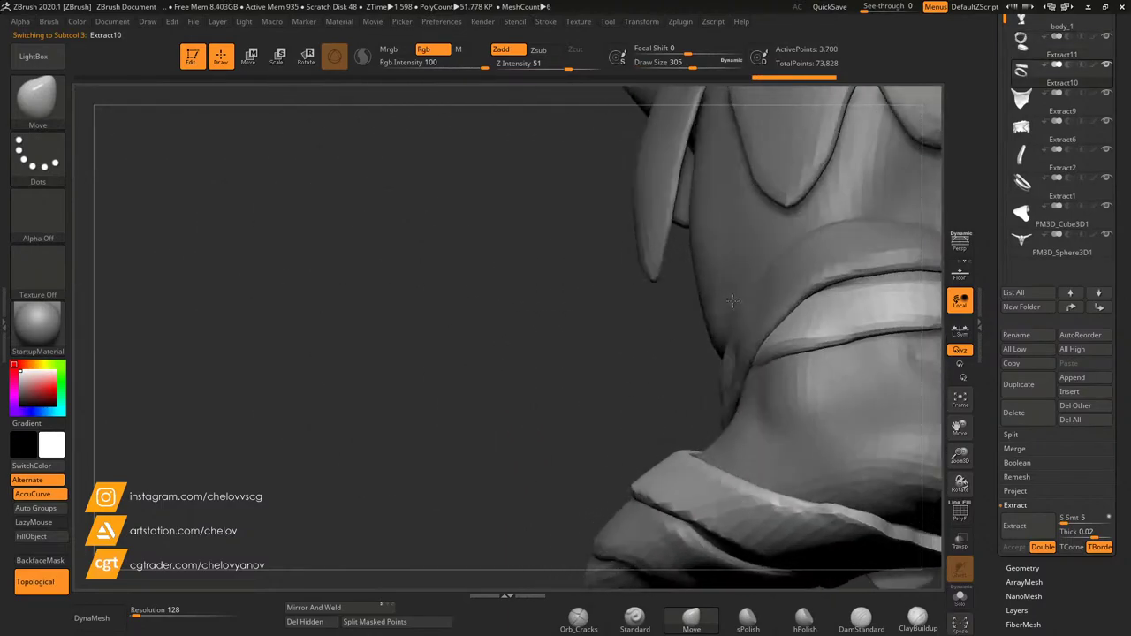
{"action": "left_click", "coordinate": [762, 365], "text": "alt"}
{"action": "left_click_drag", "start_coordinate": [707, 365], "coordinate": [810, 336]}
{"action": "right_click_drag", "start_coordinate": [810, 335], "coordinate": [752, 386]}
{"action": "left_click", "coordinate": [643, 334], "text": "alt"}
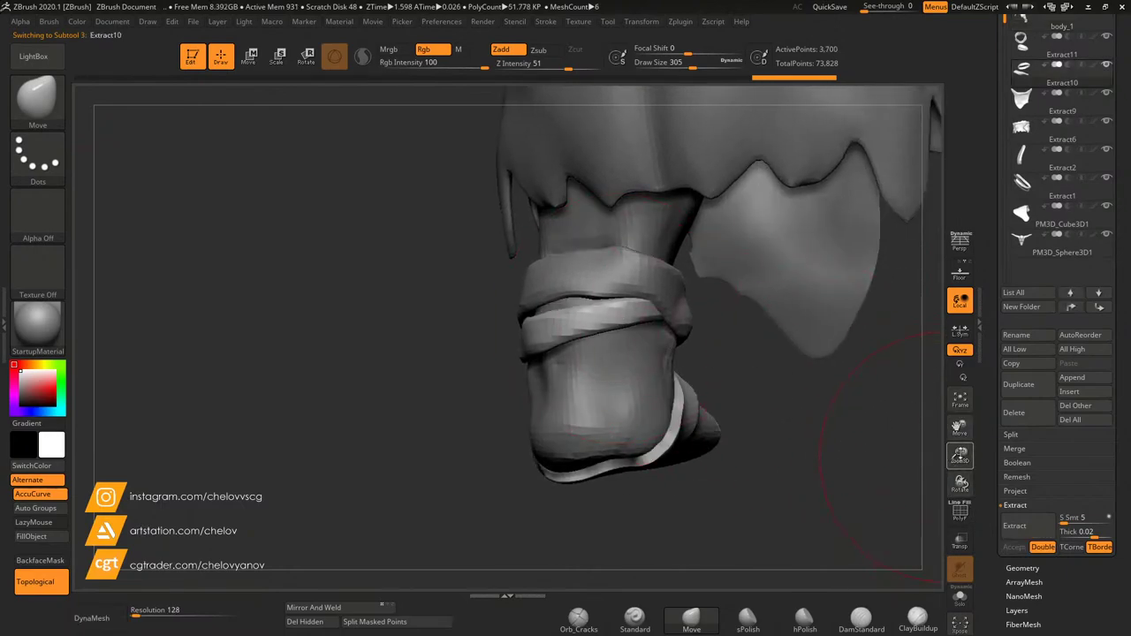
{"action": "left_click_drag", "start_coordinate": [960, 457], "coordinate": [959, 482]}
{"action": "left_click", "coordinate": [672, 64]}
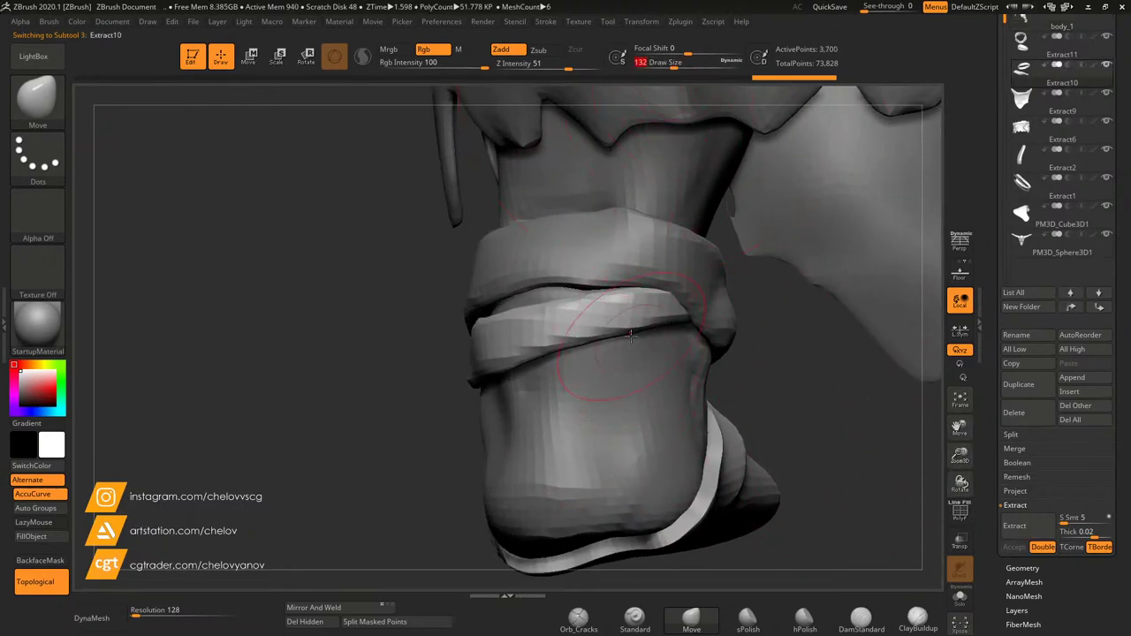
{"action": "mouse_move", "coordinate": [631, 335]}
{"action": "left_mouse_down"}
{"action": "mouse_move", "coordinate": [626, 370]}
{"action": "mouse_move", "coordinate": [556, 363]}
{"action": "mouse_move", "coordinate": [549, 373]}
{"action": "left_mouse_up"}
{"action": "mouse_move", "coordinate": [677, 339]}
{"action": "left_mouse_down"}
{"action": "mouse_move", "coordinate": [684, 354]}
{"action": "mouse_move", "coordinate": [605, 362]}
{"action": "left_mouse_up"}
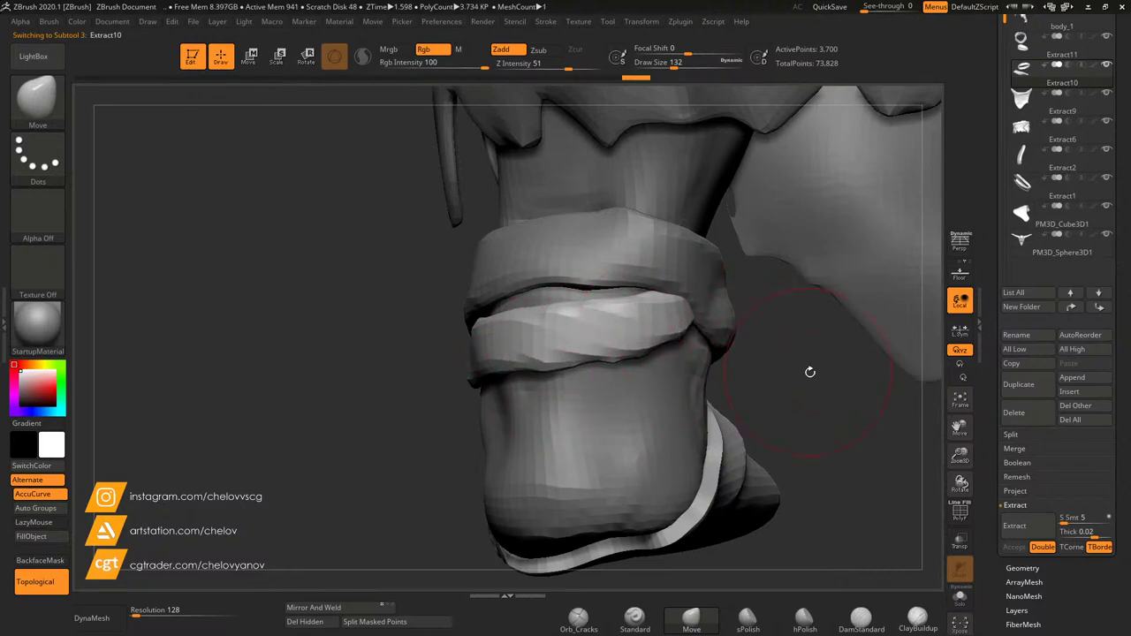
{"action": "left_click_drag", "start_coordinate": [808, 373], "coordinate": [871, 367]}
{"action": "left_click_drag", "start_coordinate": [770, 346], "coordinate": [749, 337]}
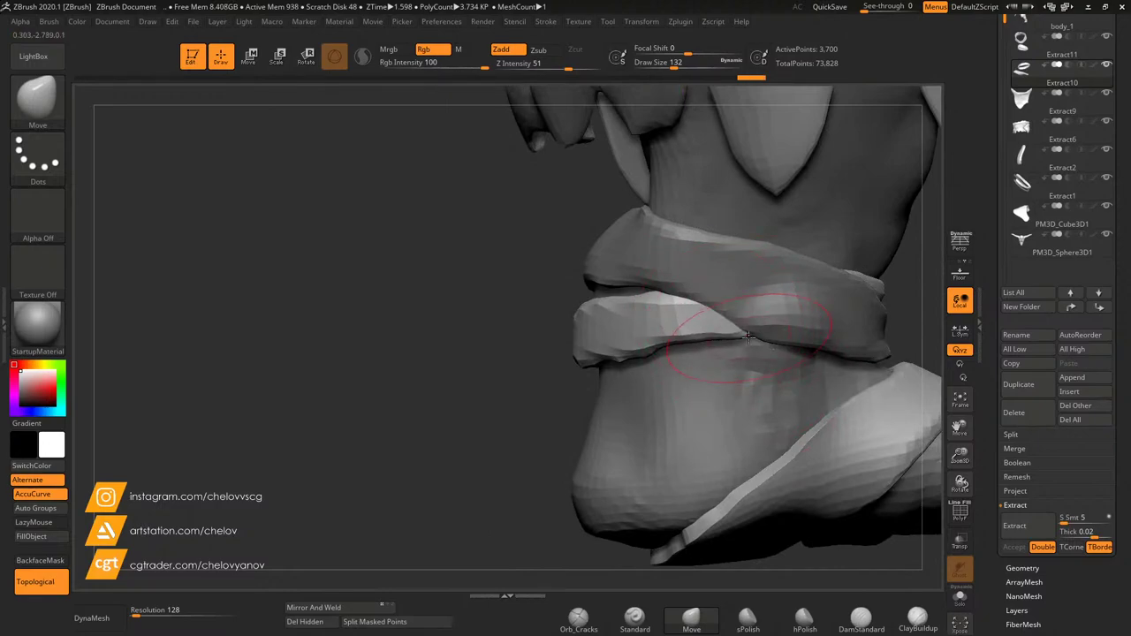
Step: Reshape the upper ankle band where it overlaps the lower one behind the ankle, raising the draw size to 163
{"action": "left_click", "coordinate": [752, 313], "text": "alt"}
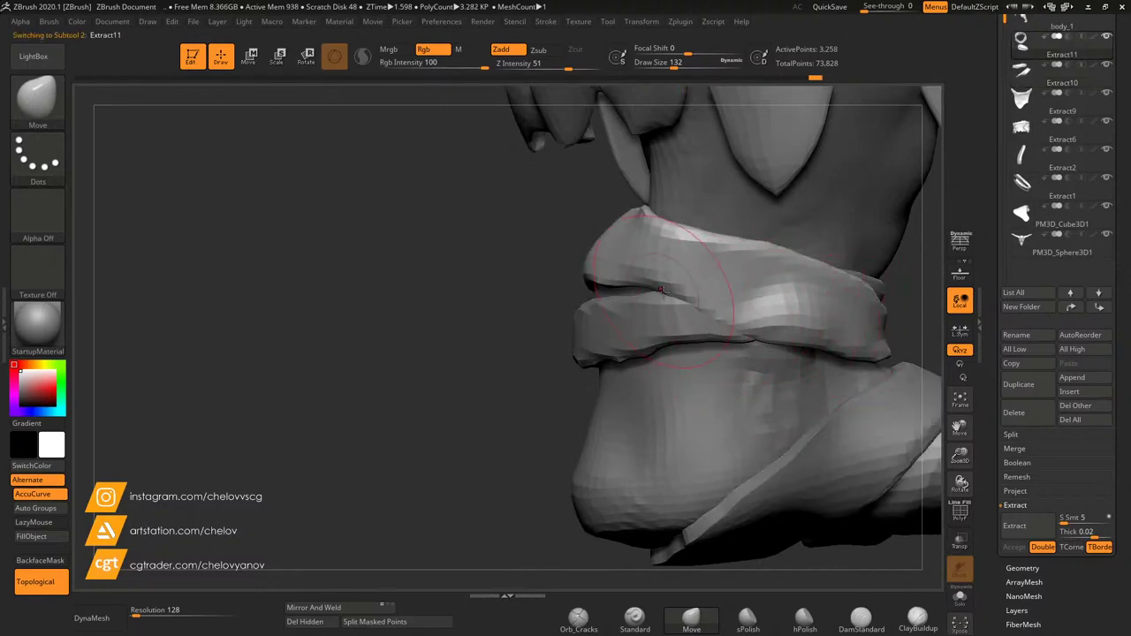
{"action": "left_click_drag", "start_coordinate": [674, 382], "coordinate": [712, 338]}
{"action": "left_click_drag", "start_coordinate": [723, 434], "coordinate": [685, 243]}
{"action": "left_click_drag", "start_coordinate": [674, 62], "coordinate": [679, 63]}
{"action": "left_click_drag", "start_coordinate": [652, 391], "coordinate": [593, 394]}
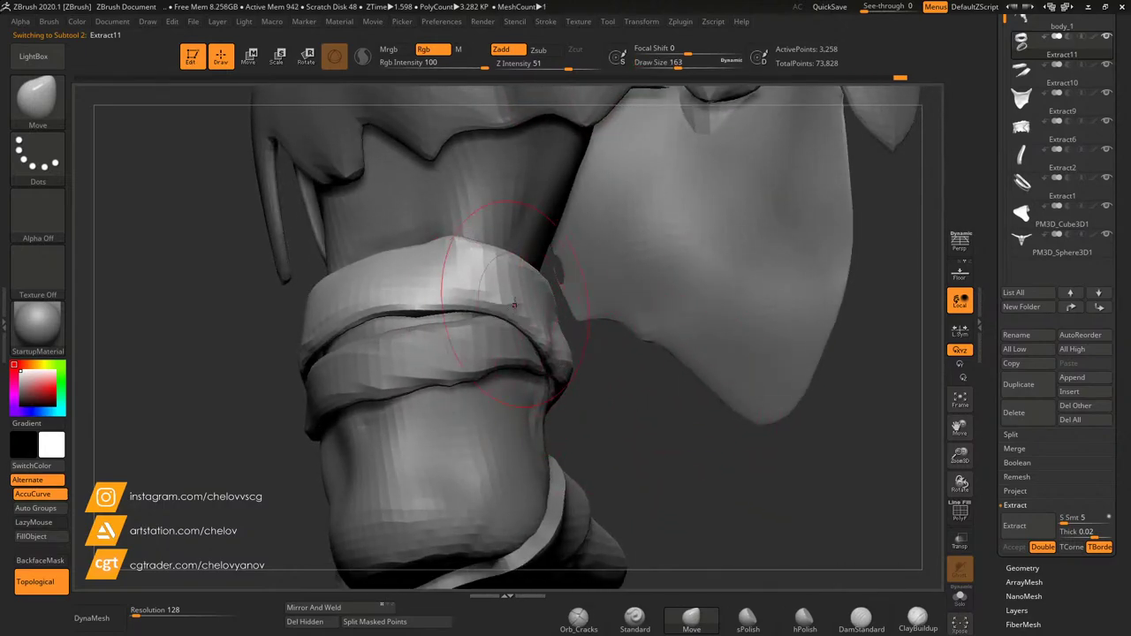
{"action": "mouse_move", "coordinate": [624, 397]}
{"action": "left_mouse_down"}
{"action": "mouse_move", "coordinate": [522, 265]}
{"action": "mouse_move", "coordinate": [581, 254]}
{"action": "left_mouse_up"}
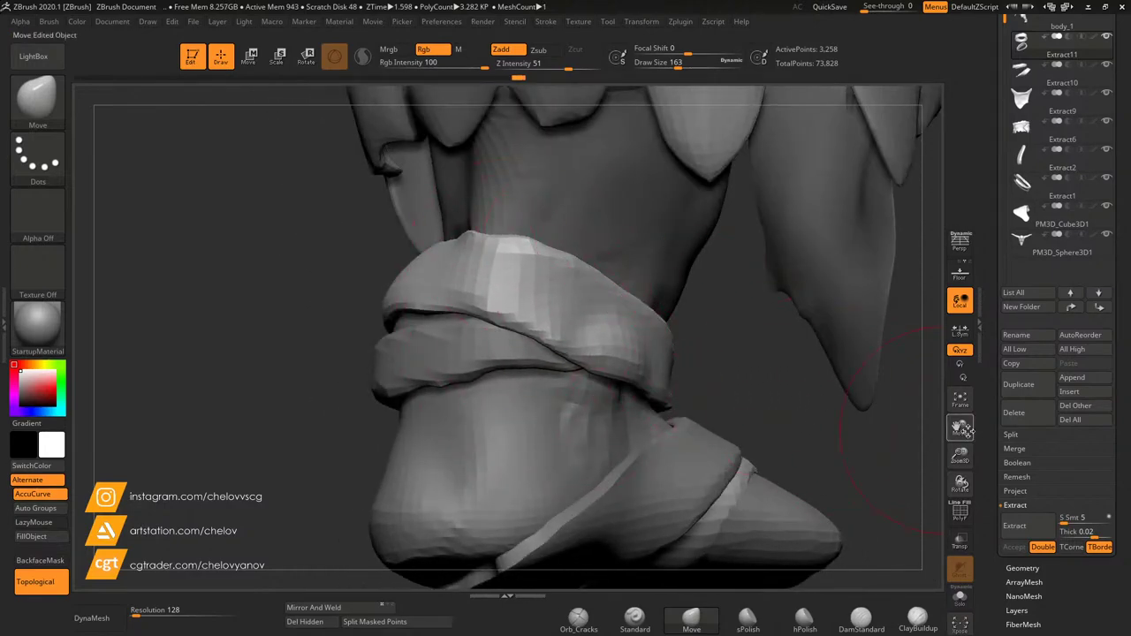
Step: Select the body subtool, unhide its hidden parts and review the whole dressed creature from the front
{"action": "left_click_drag", "start_coordinate": [961, 455], "coordinate": [893, 403]}
{"action": "left_click_drag", "start_coordinate": [775, 363], "coordinate": [705, 281]}
{"action": "left_click_drag", "start_coordinate": [961, 459], "coordinate": [968, 555]}
{"action": "left_click", "coordinate": [521, 319], "text": "alt"}
{"action": "left_click", "coordinate": [758, 361], "text": "ctrl+shift"}
{"action": "mouse_move", "coordinate": [738, 363]}
{"action": "left_mouse_down"}
{"action": "mouse_move", "coordinate": [764, 372]}
{"action": "mouse_move", "coordinate": [710, 341]}
{"action": "mouse_move", "coordinate": [742, 343]}
{"action": "left_mouse_up"}
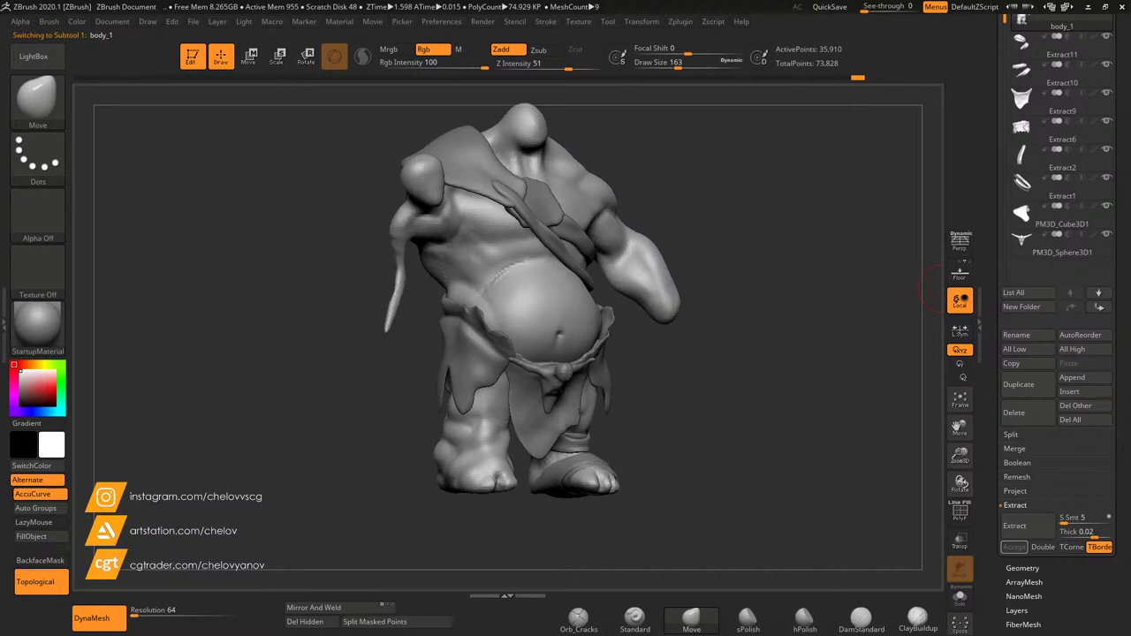
{"action": "left_click_drag", "start_coordinate": [776, 328], "coordinate": [724, 329]}
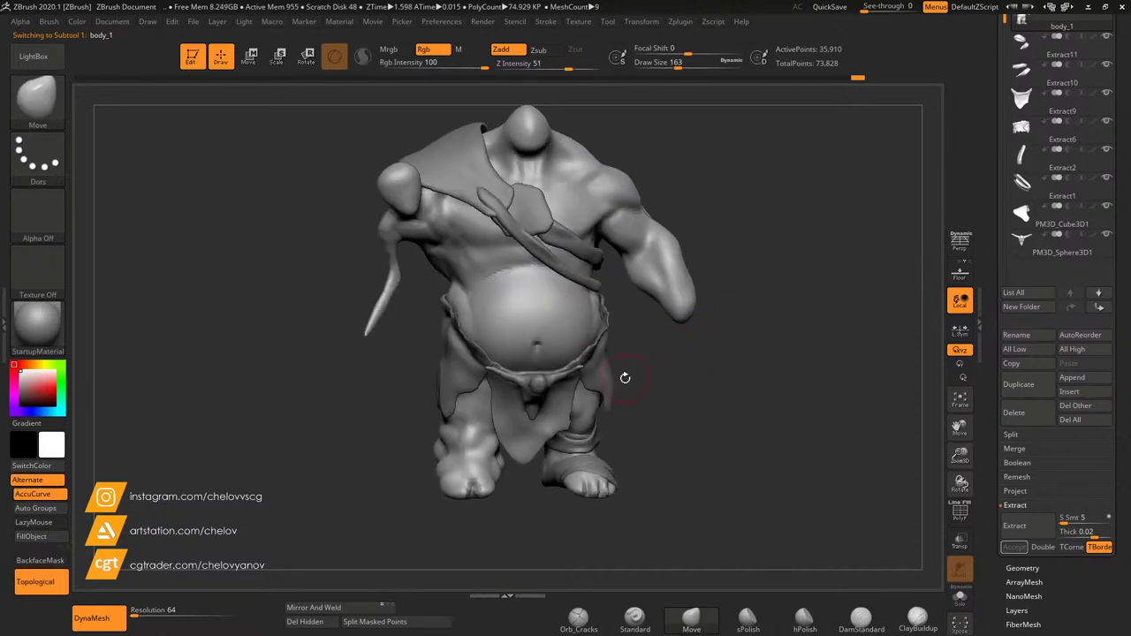
{"action": "left_click_drag", "start_coordinate": [681, 383], "coordinate": [666, 389]}
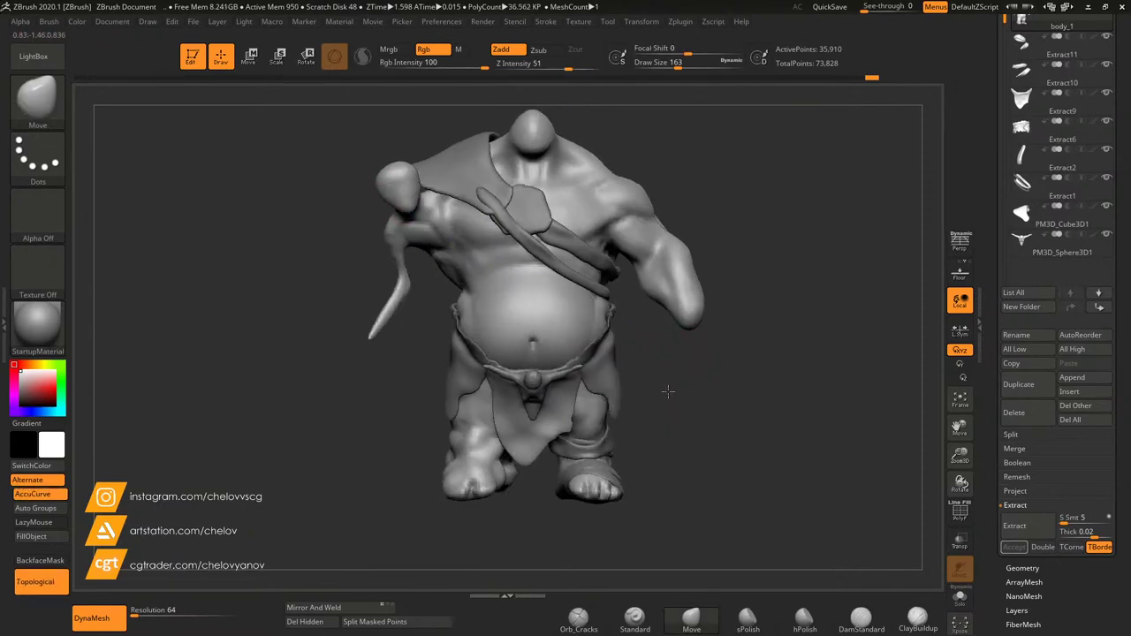
{"action": "mouse_move", "coordinate": [704, 422]}
{"action": "left_mouse_down"}
{"action": "mouse_move", "coordinate": [692, 420]}
{"action": "mouse_move", "coordinate": [710, 392]}
{"action": "mouse_move", "coordinate": [699, 399]}
{"action": "mouse_move", "coordinate": [728, 392]}
{"action": "mouse_move", "coordinate": [700, 397]}
{"action": "mouse_move", "coordinate": [762, 374]}
{"action": "mouse_move", "coordinate": [738, 349]}
{"action": "mouse_move", "coordinate": [750, 336]}
{"action": "mouse_move", "coordinate": [711, 367]}
{"action": "mouse_move", "coordinate": [757, 374]}
{"action": "left_mouse_up"}
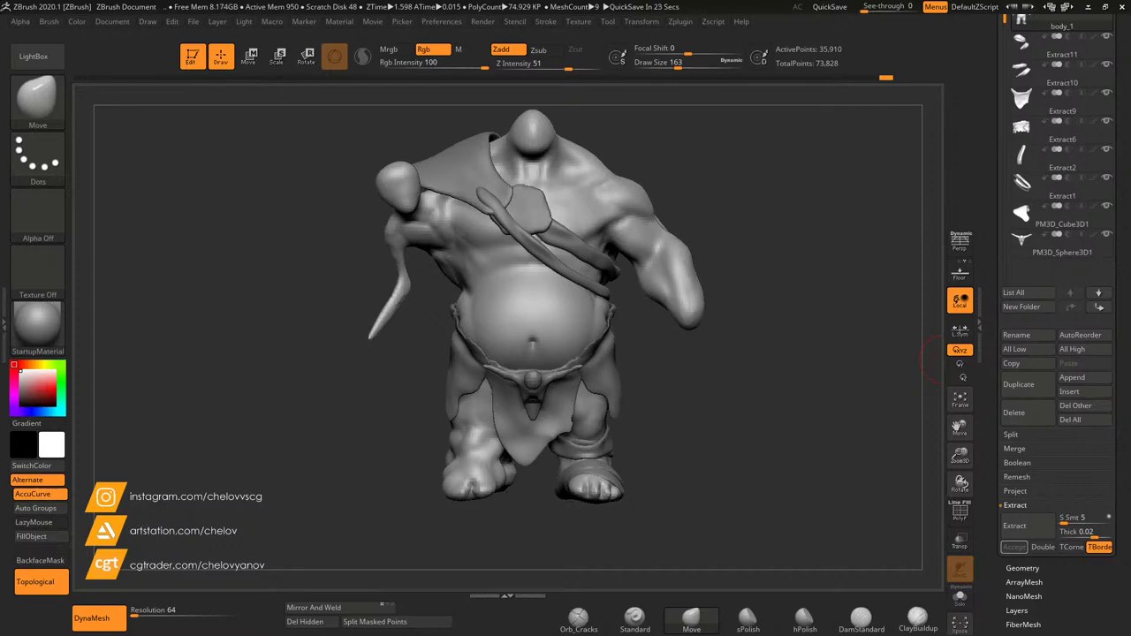
Step: Append a Sphere3D as a new subtool and select it for editing
{"action": "left_click_drag", "start_coordinate": [675, 378], "coordinate": [773, 428]}
{"action": "left_click_drag", "start_coordinate": [970, 462], "coordinate": [979, 521]}
{"action": "left_click_drag", "start_coordinate": [962, 429], "coordinate": [994, 583]}
{"action": "left_click_drag", "start_coordinate": [789, 273], "coordinate": [801, 336]}
{"action": "left_click_drag", "start_coordinate": [948, 456], "coordinate": [773, 319]}
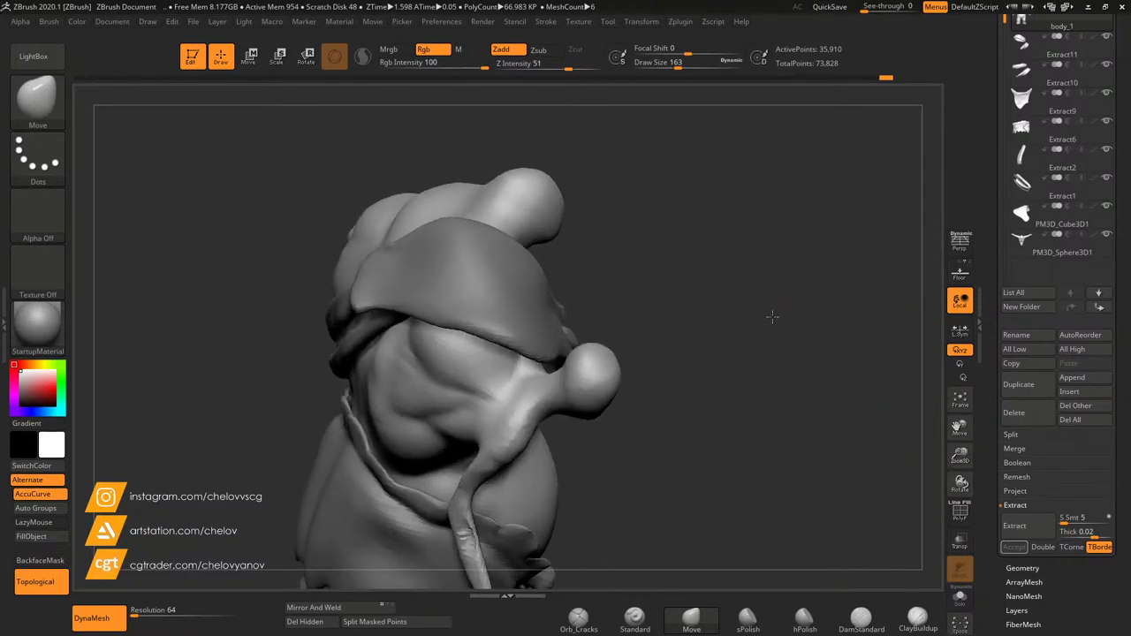
{"action": "left_click", "coordinate": [1072, 378]}
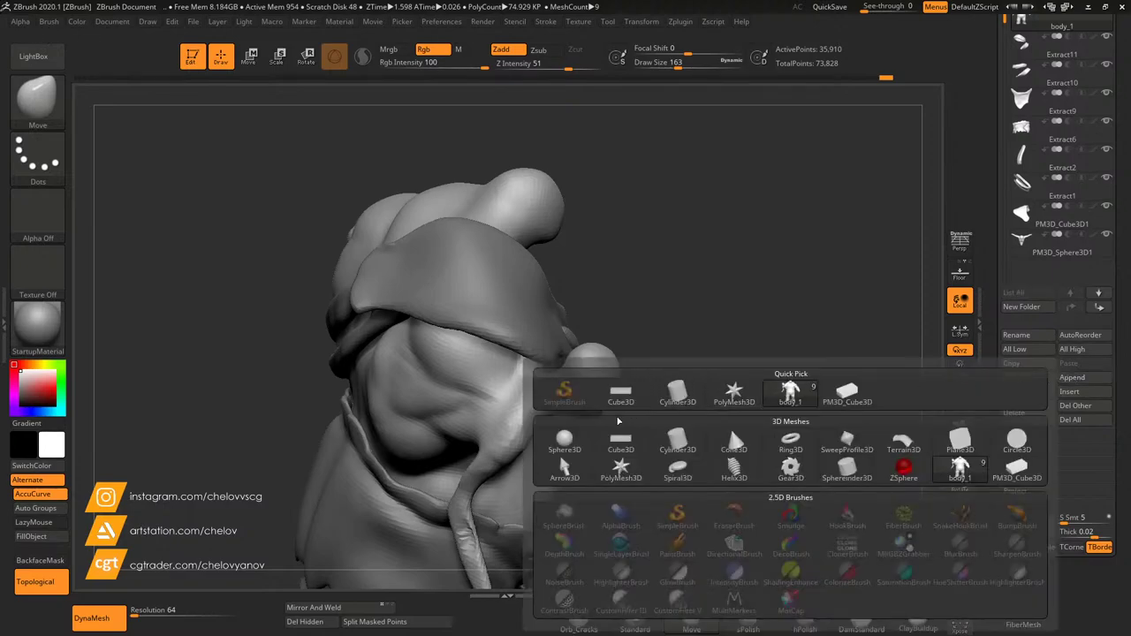
{"action": "left_click", "coordinate": [573, 434]}
{"action": "left_click_drag", "start_coordinate": [768, 373], "coordinate": [695, 358]}
{"action": "left_click", "coordinate": [354, 356], "text": "alt"}
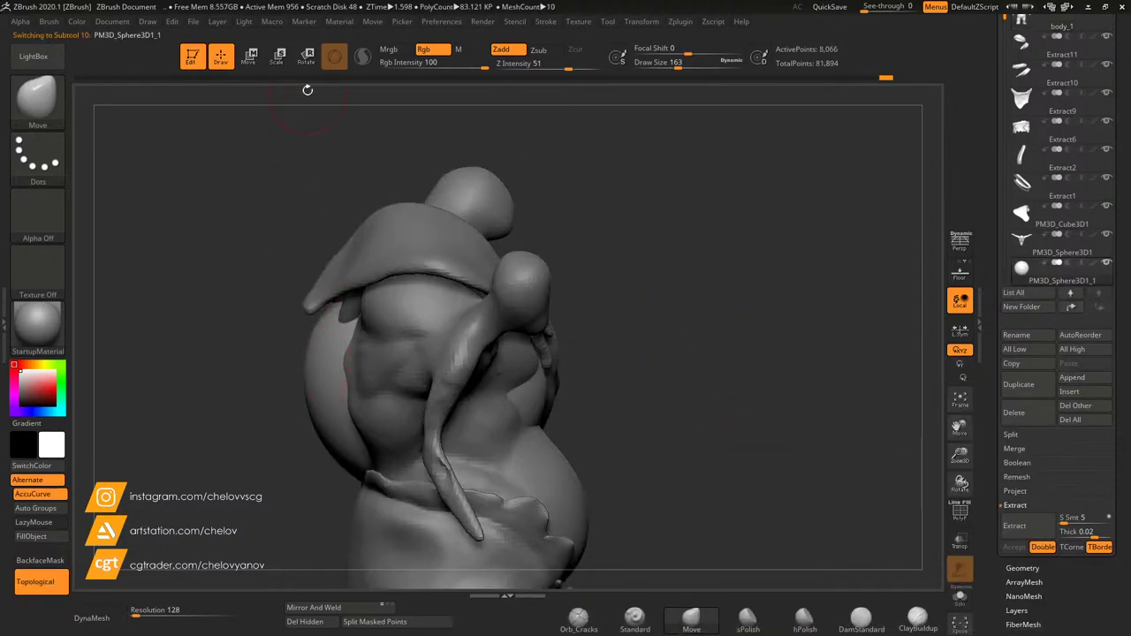
Step: Flatten the appended sphere into a thin disc and position it above the shoulder of the thin arm
{"action": "key", "text": "e"}
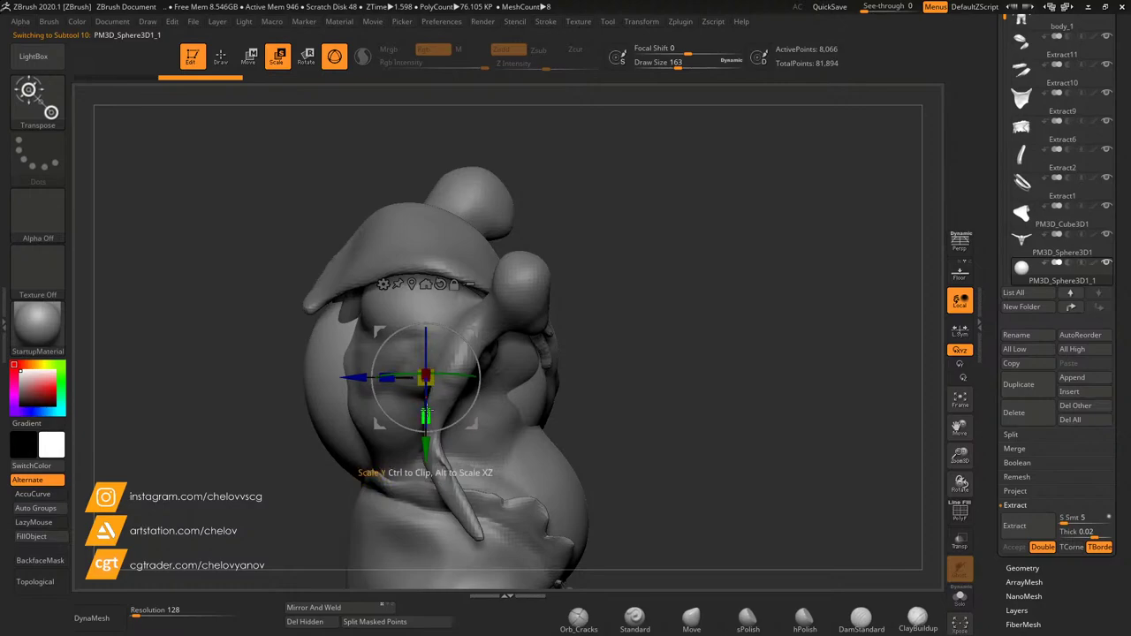
{"action": "left_click_drag", "start_coordinate": [429, 419], "coordinate": [485, 134]}
{"action": "left_click_drag", "start_coordinate": [562, 217], "coordinate": [650, 212], "text": "shift"}
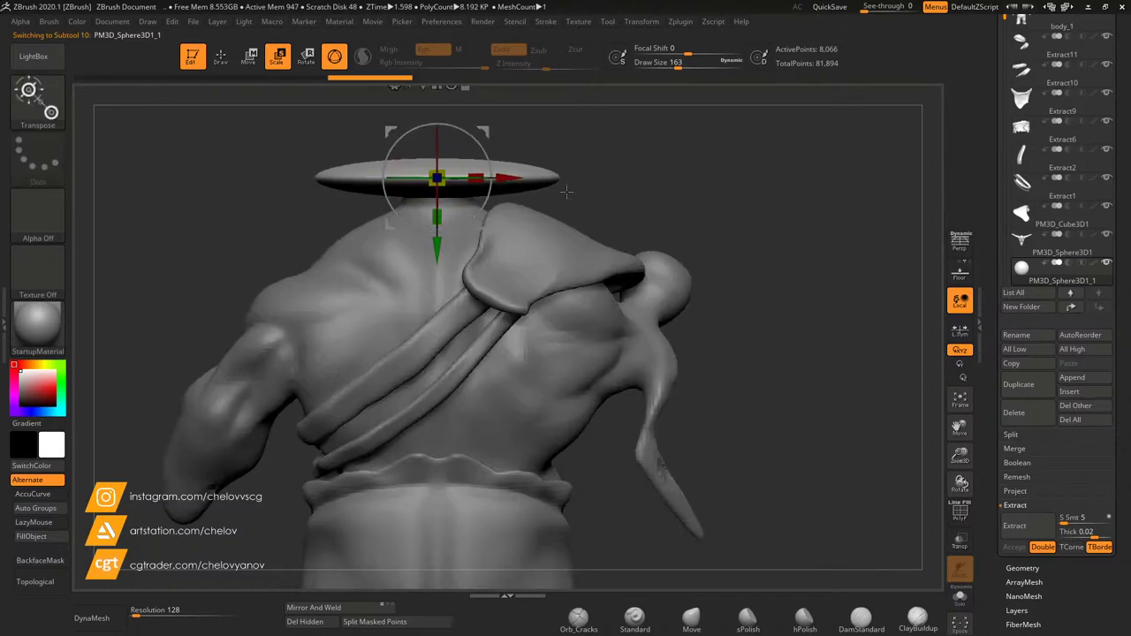
{"action": "left_click_drag", "start_coordinate": [515, 178], "coordinate": [721, 178]}
{"action": "left_click_drag", "start_coordinate": [691, 131], "coordinate": [689, 213]}
{"action": "mouse_move", "coordinate": [778, 281]}
{"action": "left_mouse_down"}
{"action": "mouse_move", "coordinate": [732, 336]}
{"action": "mouse_move", "coordinate": [723, 531]}
{"action": "left_mouse_up"}
Step: Raise the disc's outer end with the Move brush at draw size 445, undoing the first stroke and turning AccuCurve off
{"action": "left_click", "coordinate": [691, 618]}
{"action": "left_click_drag", "start_coordinate": [796, 296], "coordinate": [854, 275]}
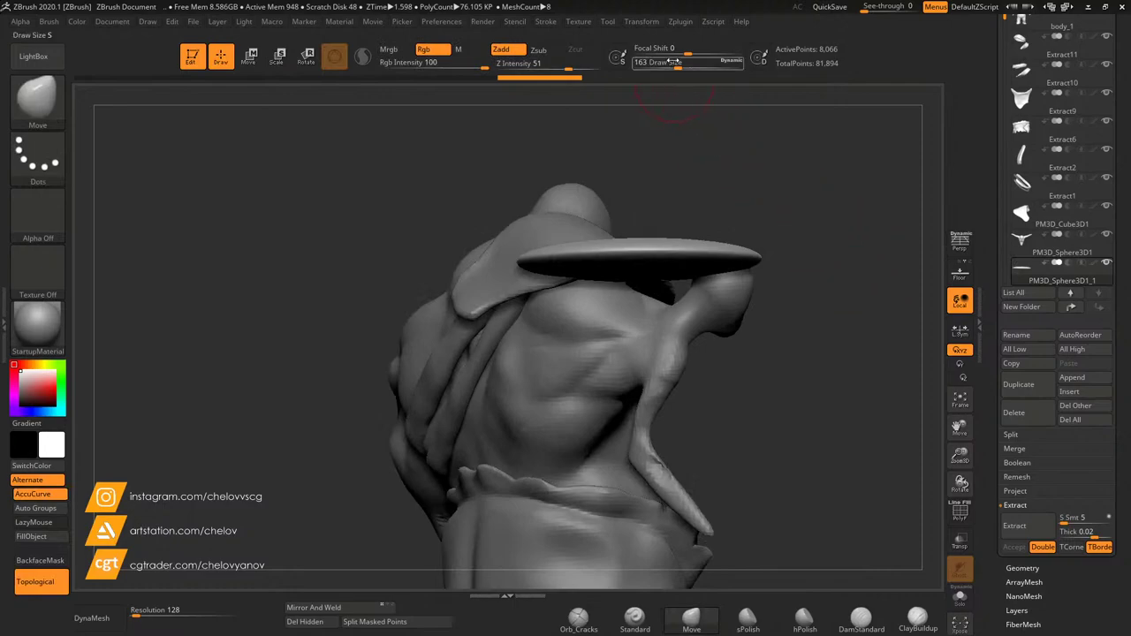
{"action": "left_click_drag", "start_coordinate": [679, 66], "coordinate": [704, 65]}
{"action": "mouse_move", "coordinate": [731, 206]}
{"action": "left_mouse_down"}
{"action": "mouse_move", "coordinate": [833, 233]}
{"action": "mouse_move", "coordinate": [809, 194]}
{"action": "mouse_move", "coordinate": [798, 260]}
{"action": "mouse_move", "coordinate": [884, 227]}
{"action": "mouse_move", "coordinate": [882, 174]}
{"action": "left_mouse_up"}
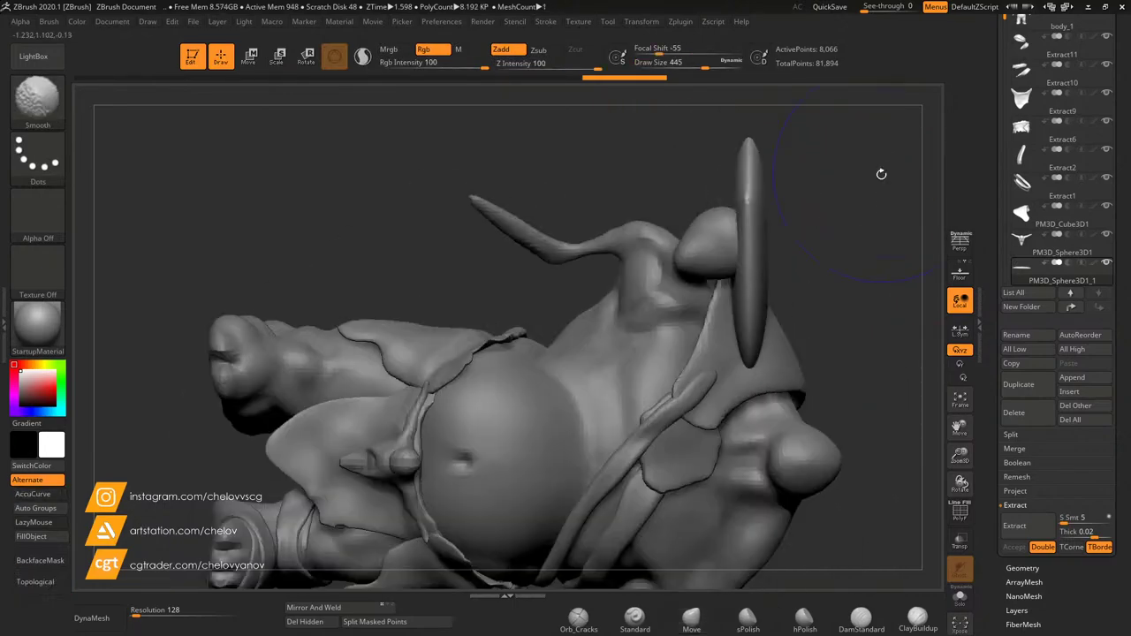
{"action": "mouse_move", "coordinate": [834, 253]}
{"action": "left_mouse_down"}
{"action": "mouse_move", "coordinate": [871, 200]}
{"action": "mouse_move", "coordinate": [749, 142]}
{"action": "mouse_move", "coordinate": [751, 152]}
{"action": "mouse_move", "coordinate": [770, 120]}
{"action": "left_mouse_up"}
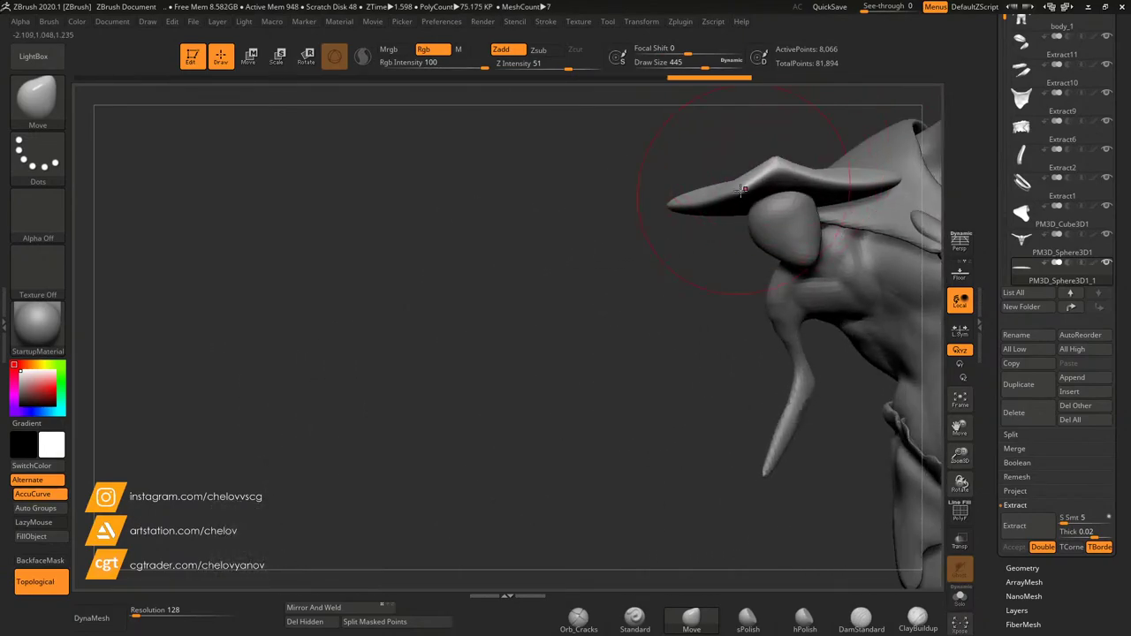
{"action": "key", "text": "ctrl+z"}
{"action": "left_click", "coordinate": [32, 494]}
{"action": "left_click_drag", "start_coordinate": [782, 187], "coordinate": [777, 104]}
{"action": "mouse_move", "coordinate": [699, 270]}
{"action": "left_mouse_down"}
{"action": "mouse_move", "coordinate": [831, 274]}
{"action": "mouse_move", "coordinate": [844, 284]}
{"action": "left_mouse_up"}
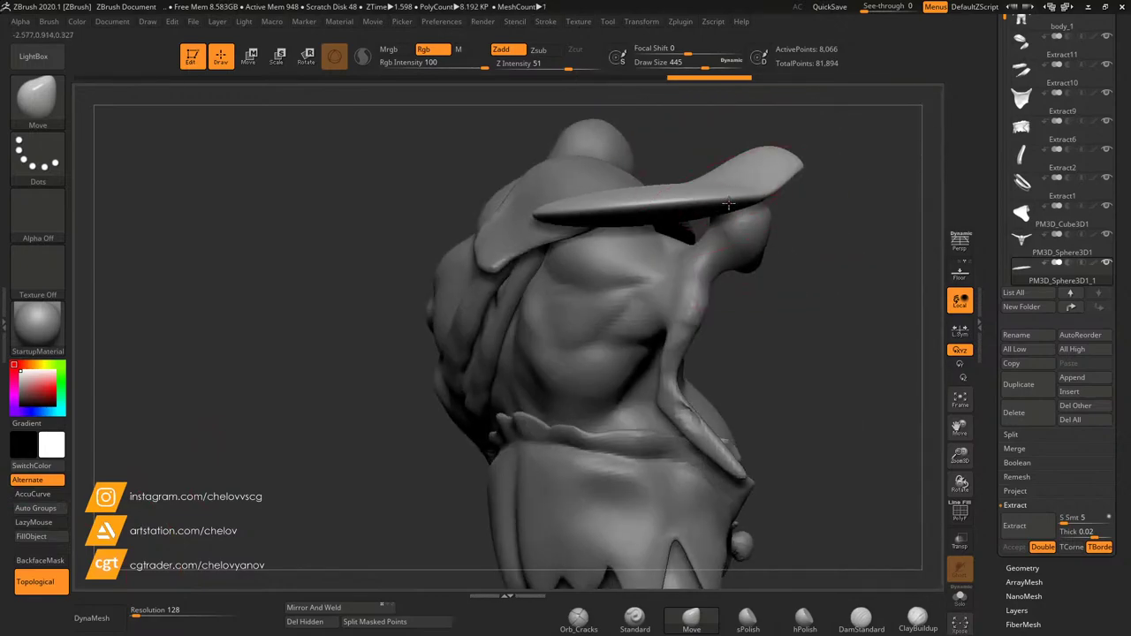
Step: Pull the disc's rear edge down so it drapes over the back of the shoulder like a pad
{"action": "left_click_drag", "start_coordinate": [737, 210], "coordinate": [731, 282]}
{"action": "left_click_drag", "start_coordinate": [651, 218], "coordinate": [653, 288]}
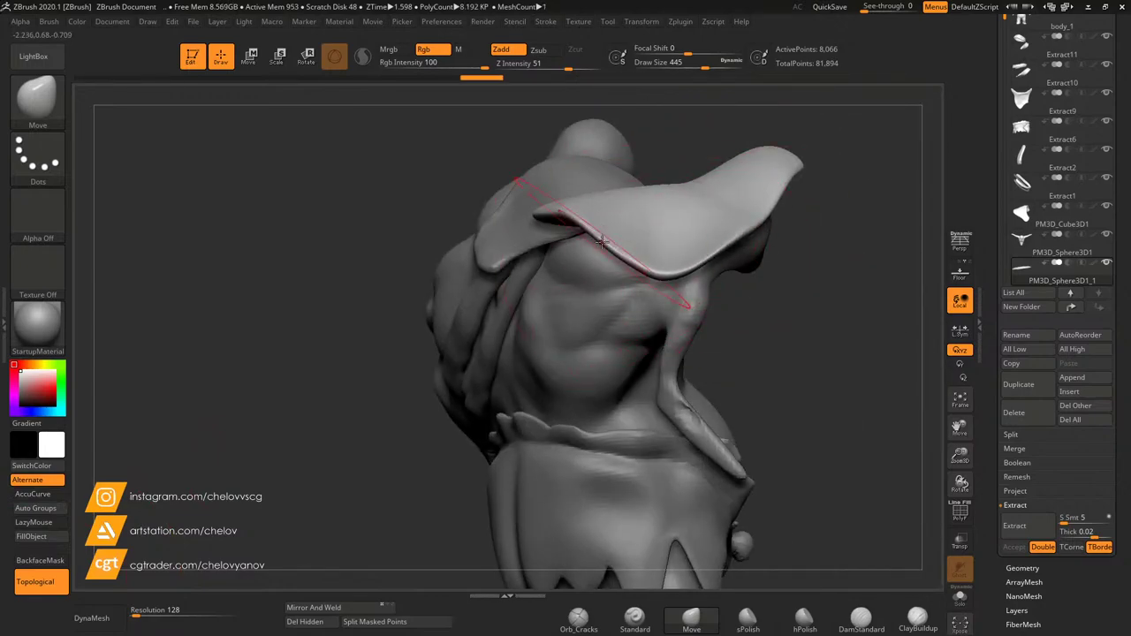
{"action": "left_click_drag", "start_coordinate": [604, 241], "coordinate": [598, 285]}
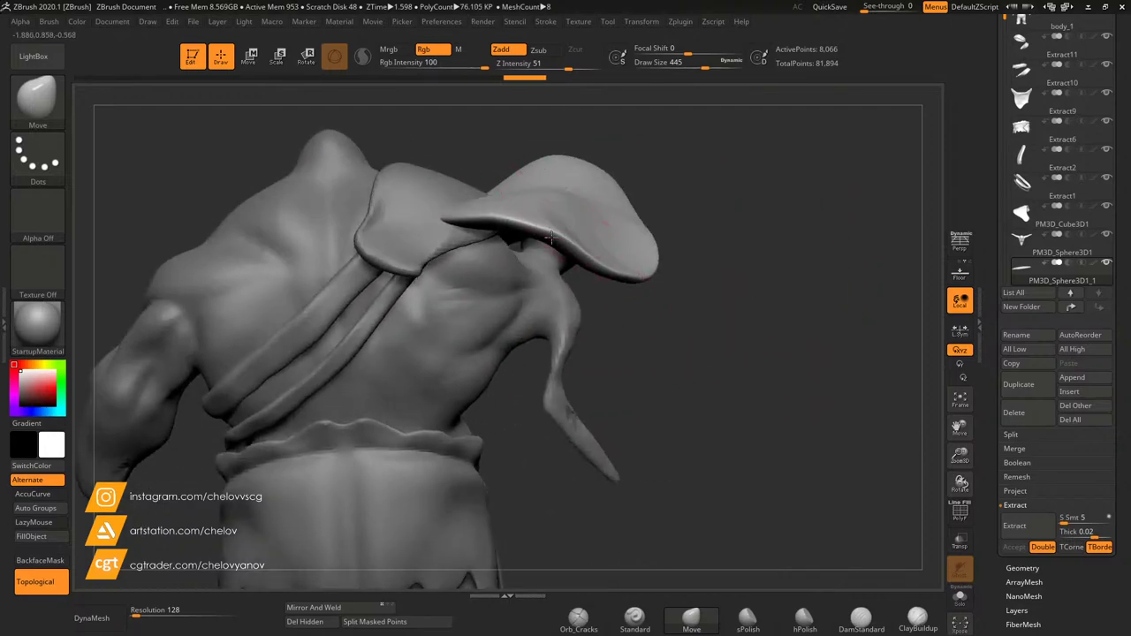
{"action": "mouse_move", "coordinate": [601, 246]}
{"action": "left_mouse_down"}
{"action": "mouse_move", "coordinate": [498, 336]}
{"action": "mouse_move", "coordinate": [488, 365]}
{"action": "left_mouse_up"}
{"action": "mouse_move", "coordinate": [752, 353]}
{"action": "left_mouse_down"}
{"action": "mouse_move", "coordinate": [621, 286]}
{"action": "mouse_move", "coordinate": [765, 310]}
{"action": "left_mouse_up"}
Step: Tuck the shoulder pad's inner end toward the existing shoulder cloth and lower its upper surface
{"action": "left_click_drag", "start_coordinate": [484, 250], "coordinate": [444, 279]}
{"action": "left_click_drag", "start_coordinate": [687, 313], "coordinate": [585, 325]}
{"action": "left_click_drag", "start_coordinate": [582, 200], "coordinate": [571, 224]}
{"action": "left_click_drag", "start_coordinate": [725, 313], "coordinate": [619, 274]}
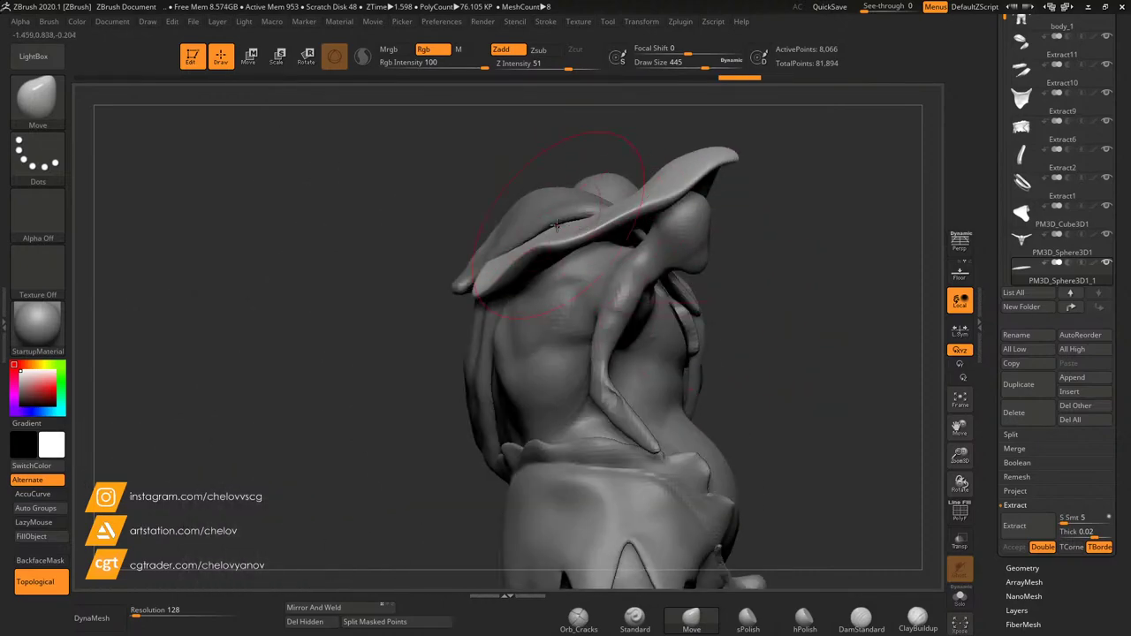
Step: Turn AccuCurve back on, pull the shoulder pad's outer edge downward and smooth its surface
{"action": "left_click", "coordinate": [37, 496]}
{"action": "left_click_drag", "start_coordinate": [181, 327], "coordinate": [331, 278]}
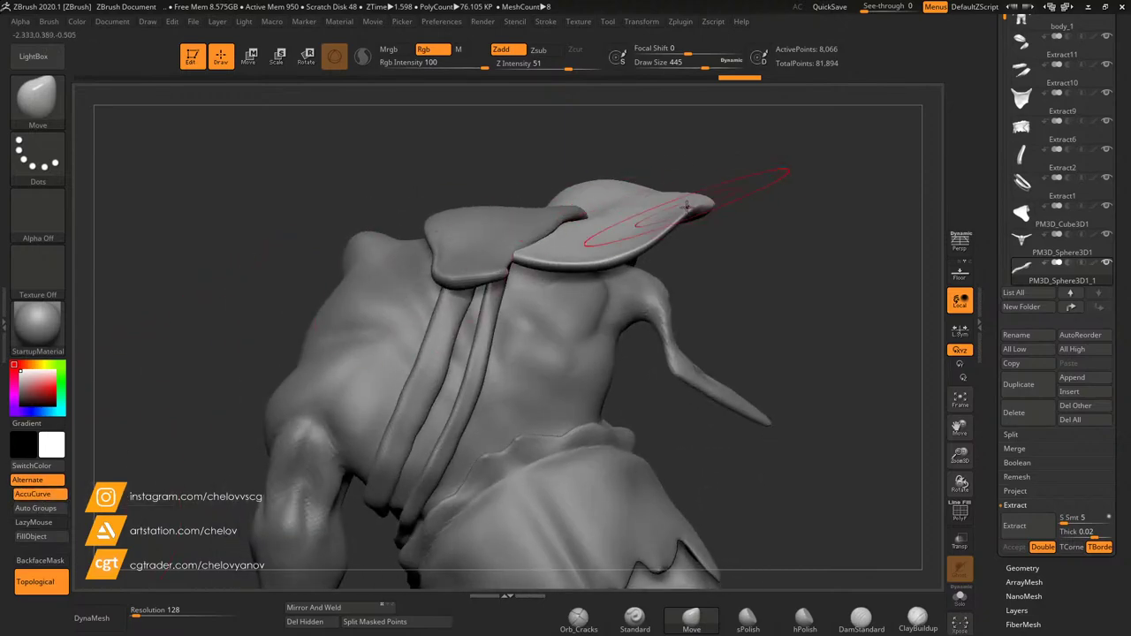
{"action": "mouse_move", "coordinate": [715, 203]}
{"action": "left_mouse_down"}
{"action": "mouse_move", "coordinate": [712, 258]}
{"action": "mouse_move", "coordinate": [672, 268]}
{"action": "mouse_move", "coordinate": [663, 284]}
{"action": "left_mouse_up"}
{"action": "left_click_drag", "start_coordinate": [780, 283], "coordinate": [764, 328]}
{"action": "left_click_drag", "start_coordinate": [695, 235], "coordinate": [656, 232], "text": "shift"}
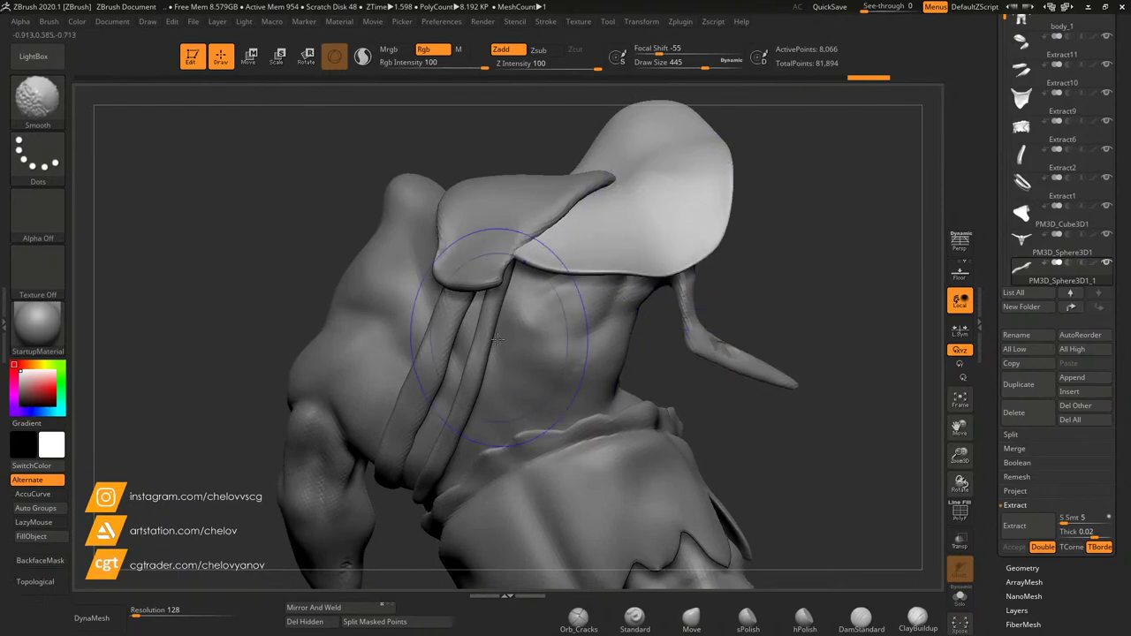
{"action": "left_click_drag", "start_coordinate": [778, 424], "coordinate": [415, 309]}
Step: Smooth the shoulder pad's outer side and pull its front edge down over the front of the shoulder
{"action": "left_click_drag", "start_coordinate": [718, 160], "coordinate": [766, 302]}
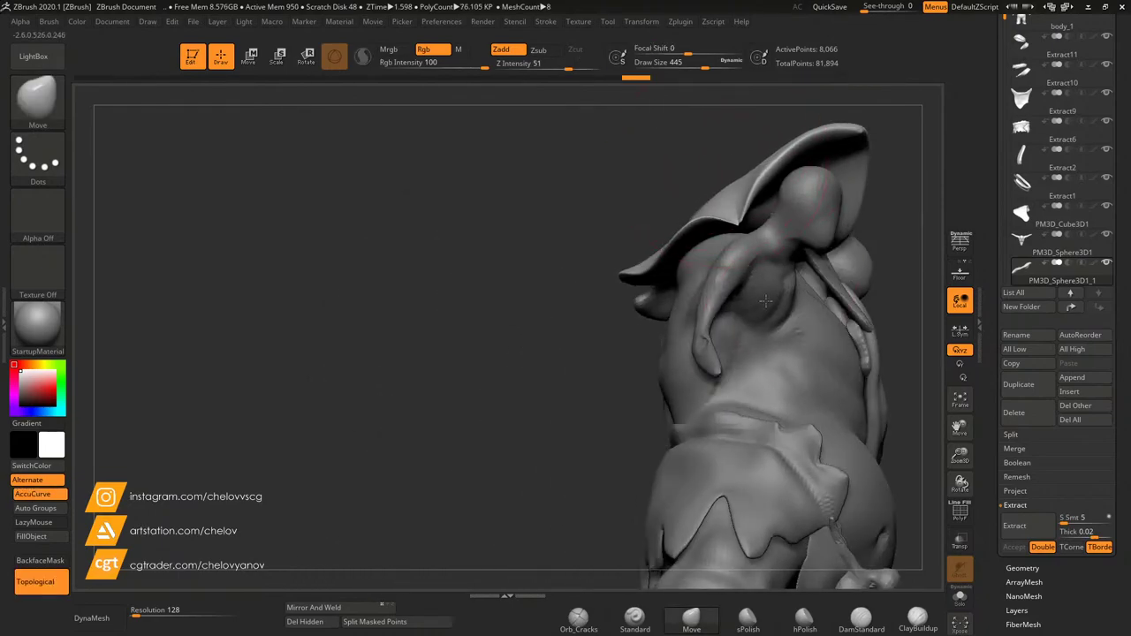
{"action": "left_click_drag", "start_coordinate": [747, 208], "coordinate": [685, 257], "text": "shift"}
{"action": "mouse_move", "coordinate": [919, 380]}
{"action": "left_mouse_down", "text": "alt"}
{"action": "mouse_move", "coordinate": [894, 410]}
{"action": "mouse_move", "coordinate": [842, 264]}
{"action": "mouse_move", "coordinate": [685, 310]}
{"action": "left_mouse_up", "text": "alt"}
{"action": "left_click_drag", "start_coordinate": [742, 190], "coordinate": [749, 201]}
{"action": "left_click_drag", "start_coordinate": [764, 375], "coordinate": [778, 309]}
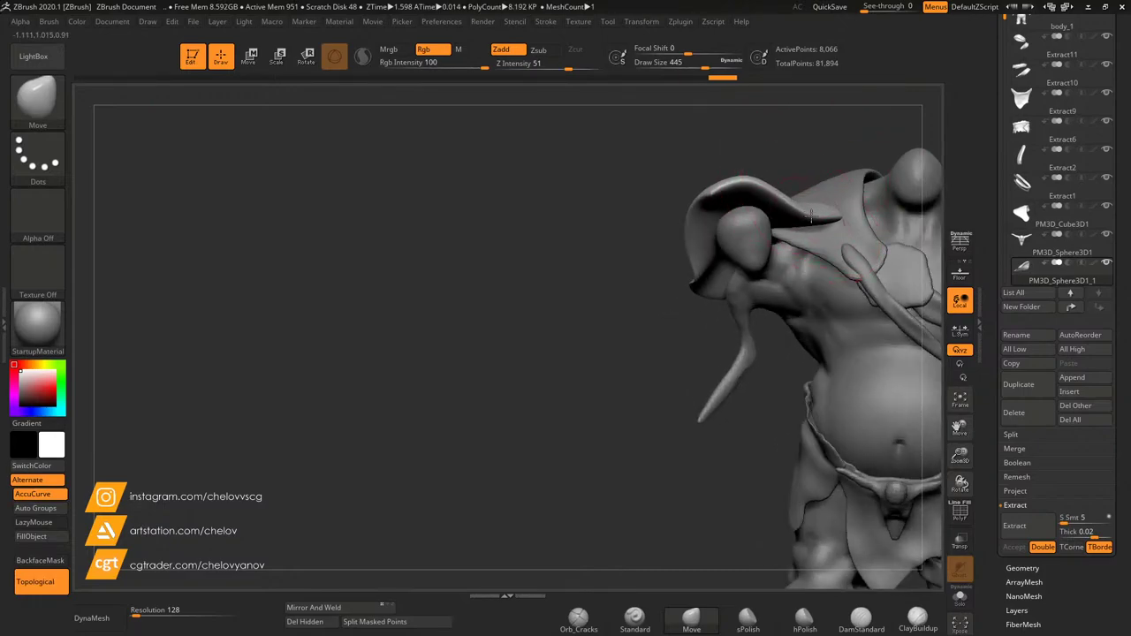
{"action": "left_click_drag", "start_coordinate": [812, 215], "coordinate": [817, 249]}
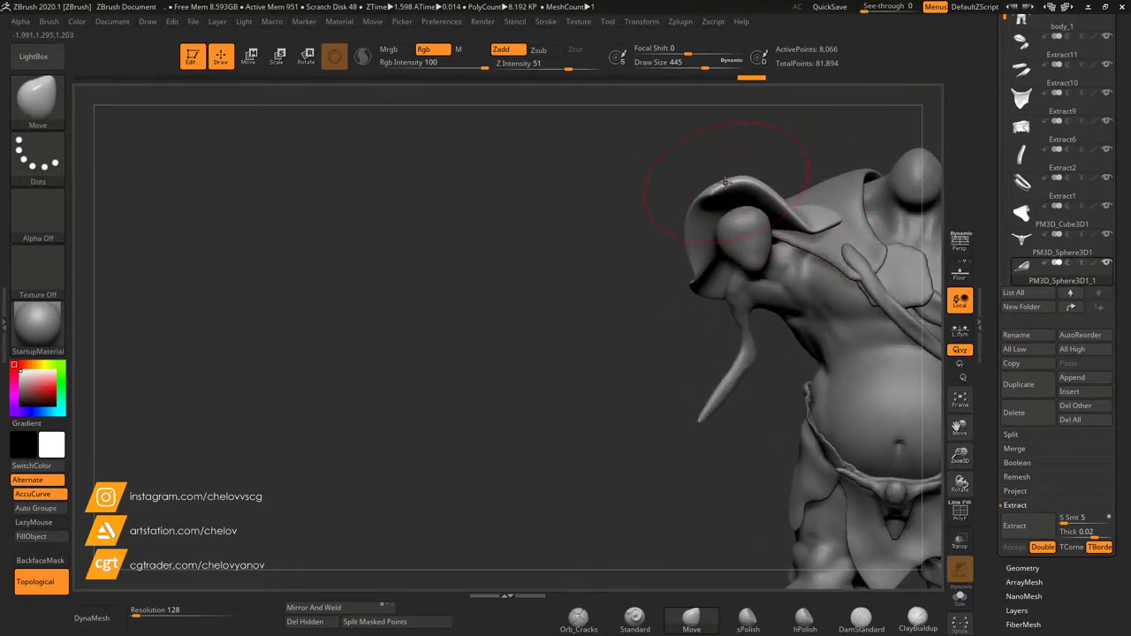
Step: Reposition the whole shoulder pad over the upper arm with the Move gizmo
{"action": "left_click", "coordinate": [250, 56]}
{"action": "left_click_drag", "start_coordinate": [803, 160], "coordinate": [811, 168]}
{"action": "left_click_drag", "start_coordinate": [550, 217], "coordinate": [612, 217]}
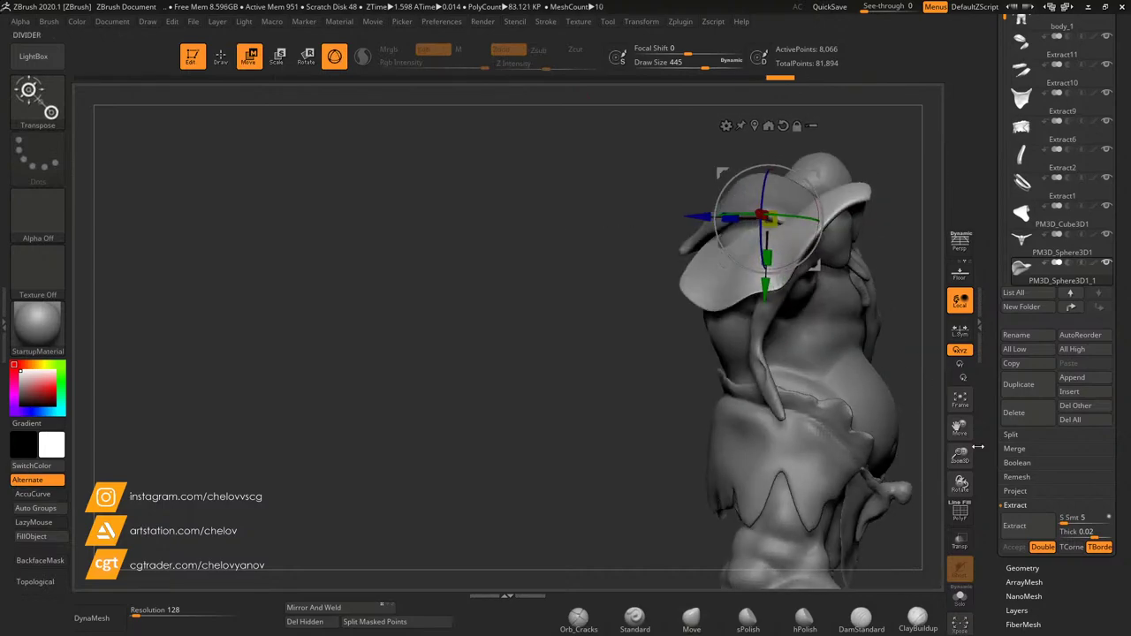
{"action": "left_click_drag", "start_coordinate": [961, 429], "coordinate": [733, 471]}
{"action": "left_click_drag", "start_coordinate": [750, 326], "coordinate": [739, 317]}
Step: Pull the shoulder pad's top up into a peak with the Move brush and smooth it
{"action": "key", "text": "q"}
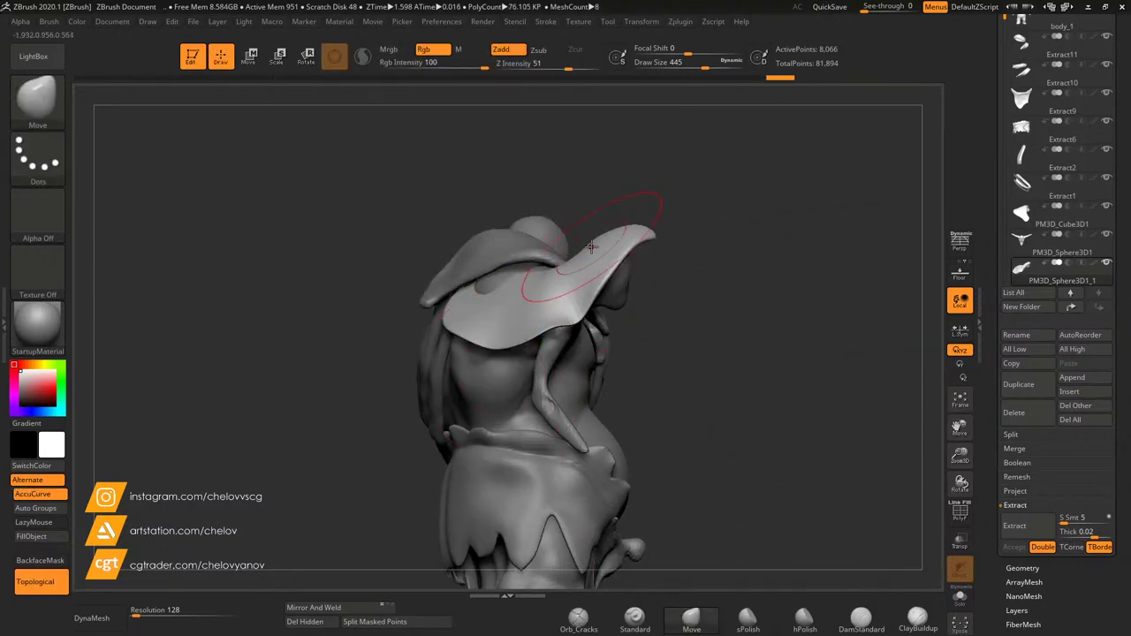
{"action": "left_click_drag", "start_coordinate": [592, 247], "coordinate": [573, 153]}
{"action": "left_click_drag", "start_coordinate": [583, 212], "coordinate": [553, 293], "text": "shift"}
{"action": "mouse_move", "coordinate": [789, 276]}
{"action": "left_mouse_down"}
{"action": "mouse_move", "coordinate": [719, 268]}
{"action": "mouse_move", "coordinate": [746, 263]}
{"action": "mouse_move", "coordinate": [587, 272]}
{"action": "left_mouse_up"}
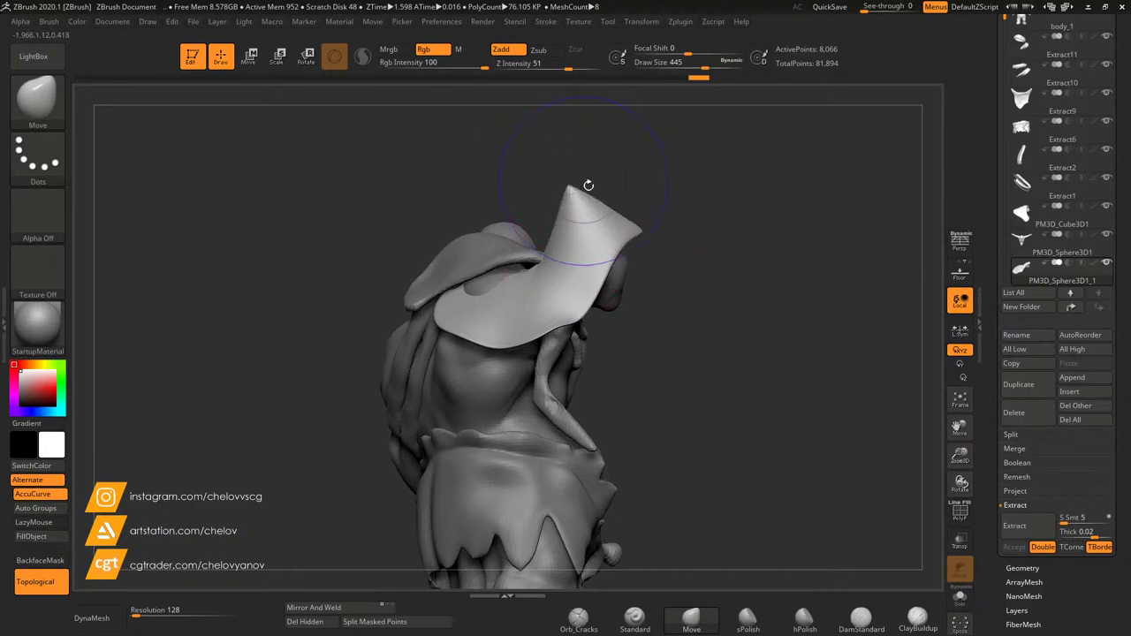
{"action": "mouse_move", "coordinate": [588, 185]}
{"action": "left_mouse_down", "text": "shift"}
{"action": "mouse_move", "coordinate": [581, 165]}
{"action": "mouse_move", "coordinate": [542, 291]}
{"action": "left_mouse_up", "text": "shift"}
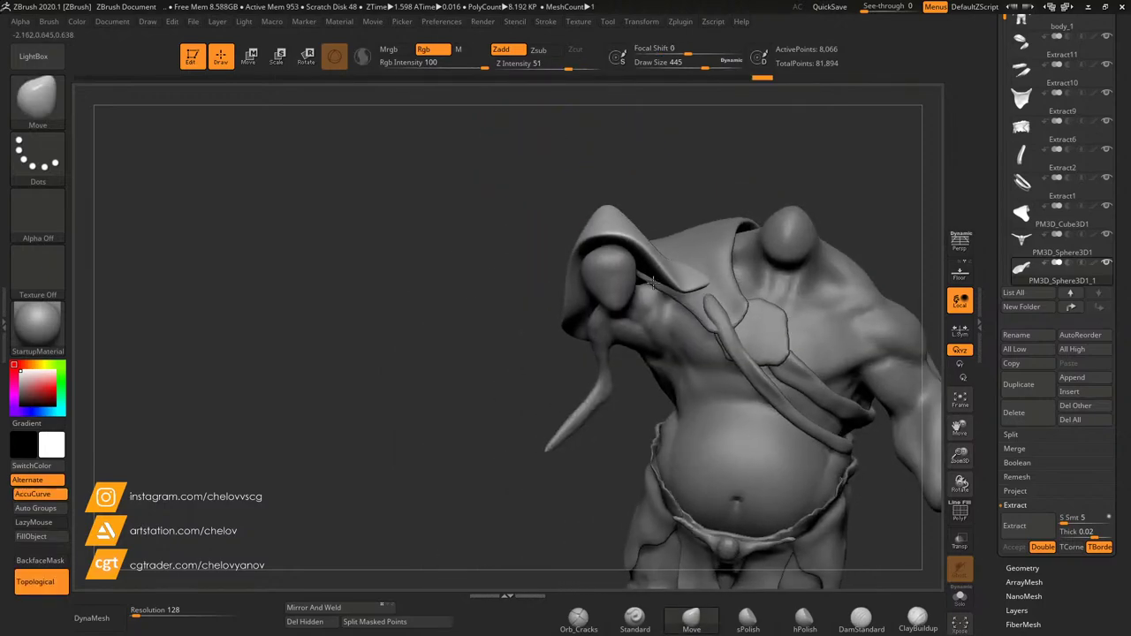
Step: Lift the shoulder pad's inner front edge and check its underside with the pad isolated from the body
{"action": "left_click_drag", "start_coordinate": [652, 283], "coordinate": [677, 232]}
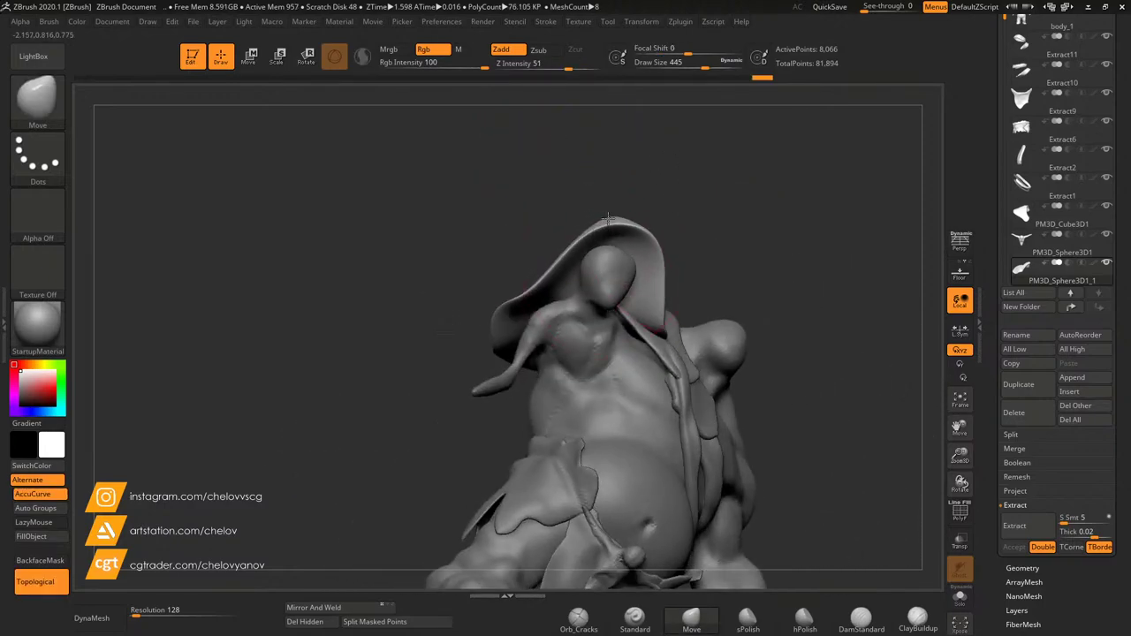
{"action": "left_click", "coordinate": [960, 597]}
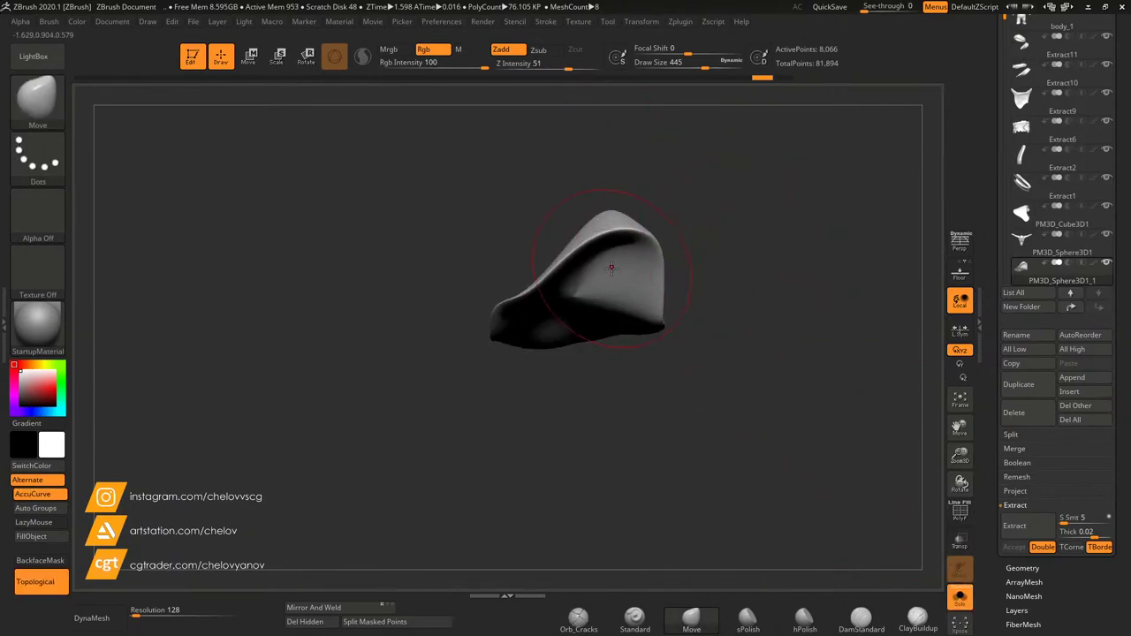
{"action": "left_click_drag", "start_coordinate": [619, 194], "coordinate": [775, 305]}
{"action": "left_click", "coordinate": [960, 597]}
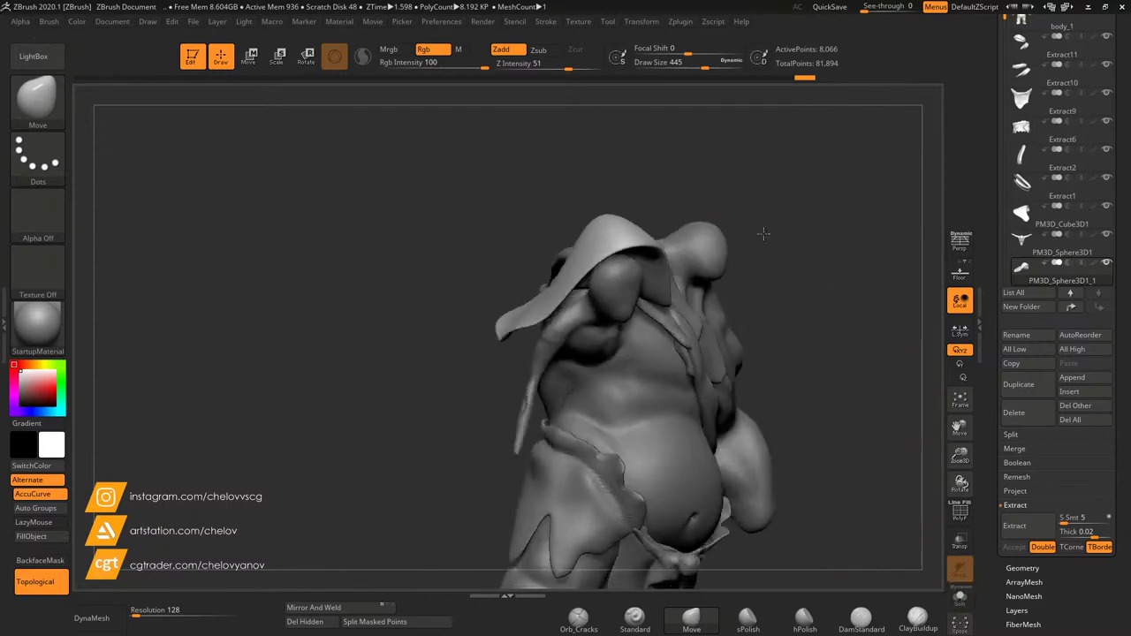
Step: Shift the entire shoulder pad slightly with the Move gizmo so it fits over the shoulder from the front
{"action": "left_click", "coordinate": [250, 55]}
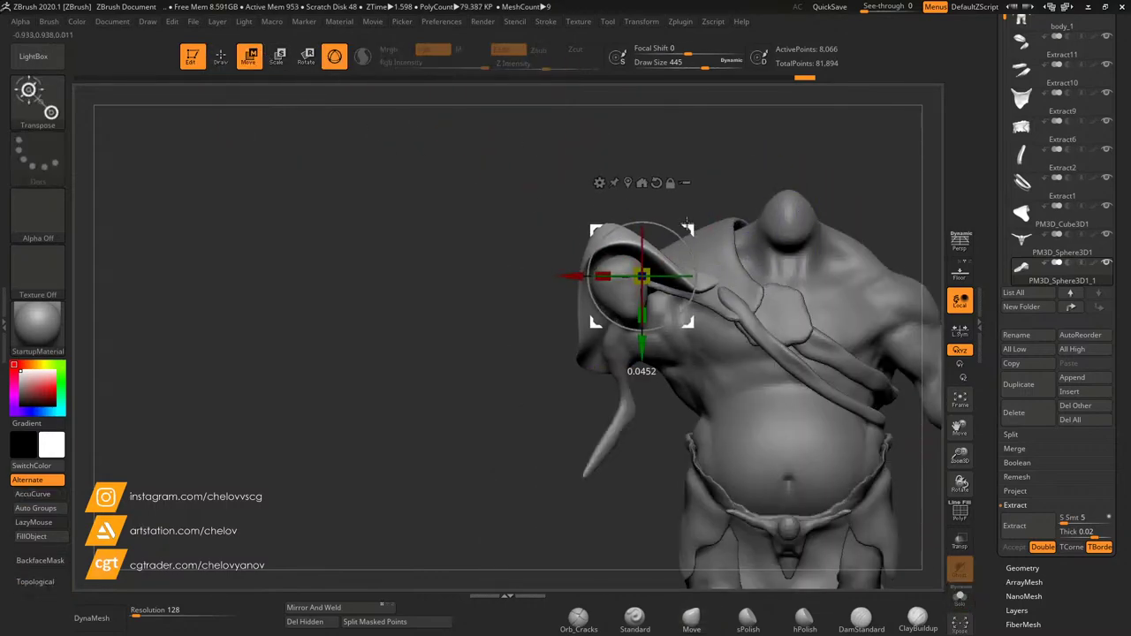
{"action": "left_click_drag", "start_coordinate": [687, 223], "coordinate": [686, 236]}
{"action": "left_click_drag", "start_coordinate": [695, 183], "coordinate": [789, 232]}
Step: Pull the shoulder pad's front tip outward with the Move brush
{"action": "left_click_drag", "start_coordinate": [961, 462], "coordinate": [961, 495]}
{"action": "left_click_drag", "start_coordinate": [962, 427], "coordinate": [878, 422]}
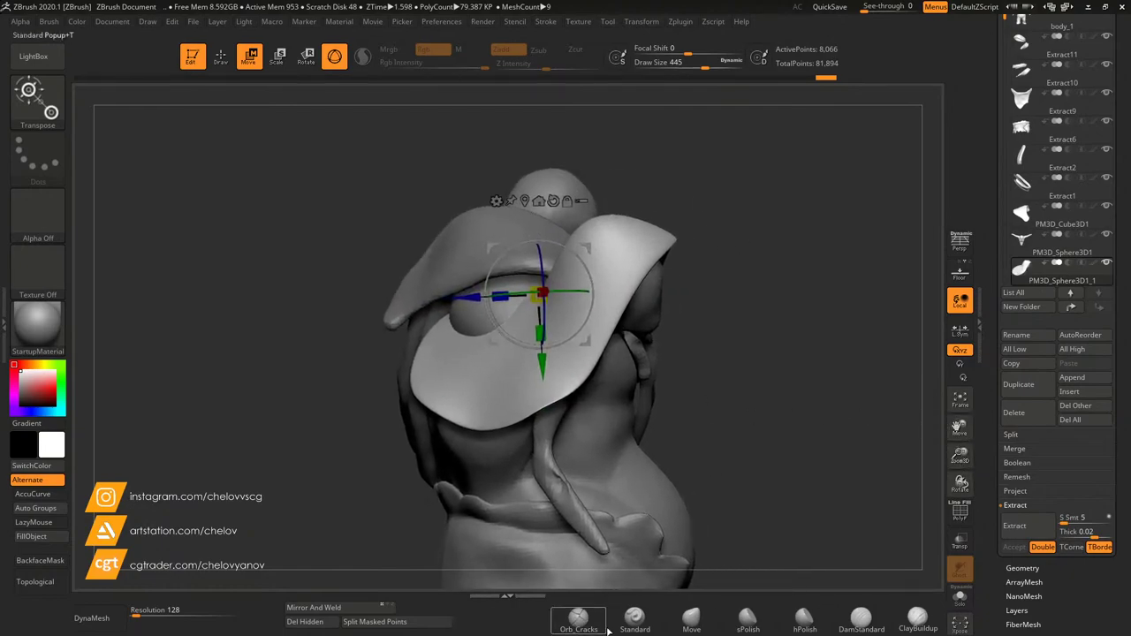
{"action": "left_click", "coordinate": [691, 619]}
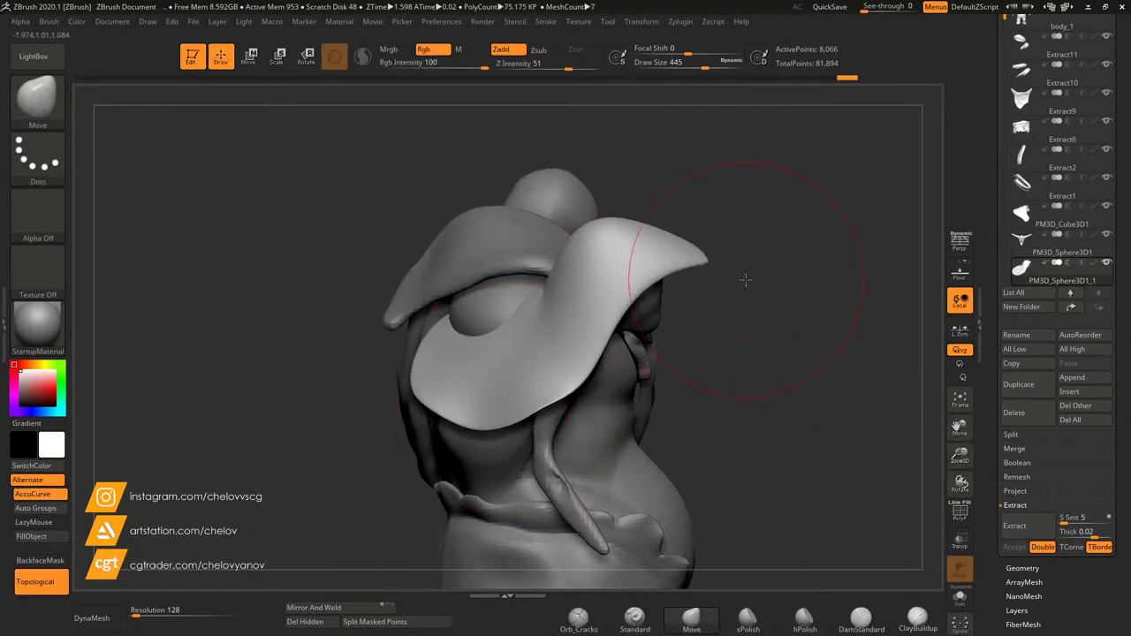
Step: Shape the cloth draped over the character's right shoulder with the Move brush at Draw Size 445
{"action": "mouse_move", "coordinate": [746, 280]}
{"action": "left_mouse_down"}
{"action": "mouse_move", "coordinate": [749, 362]}
{"action": "mouse_move", "coordinate": [601, 310]}
{"action": "mouse_move", "coordinate": [607, 347]}
{"action": "mouse_move", "coordinate": [775, 359]}
{"action": "mouse_move", "coordinate": [619, 265]}
{"action": "mouse_move", "coordinate": [698, 344]}
{"action": "mouse_move", "coordinate": [849, 424]}
{"action": "left_mouse_up"}
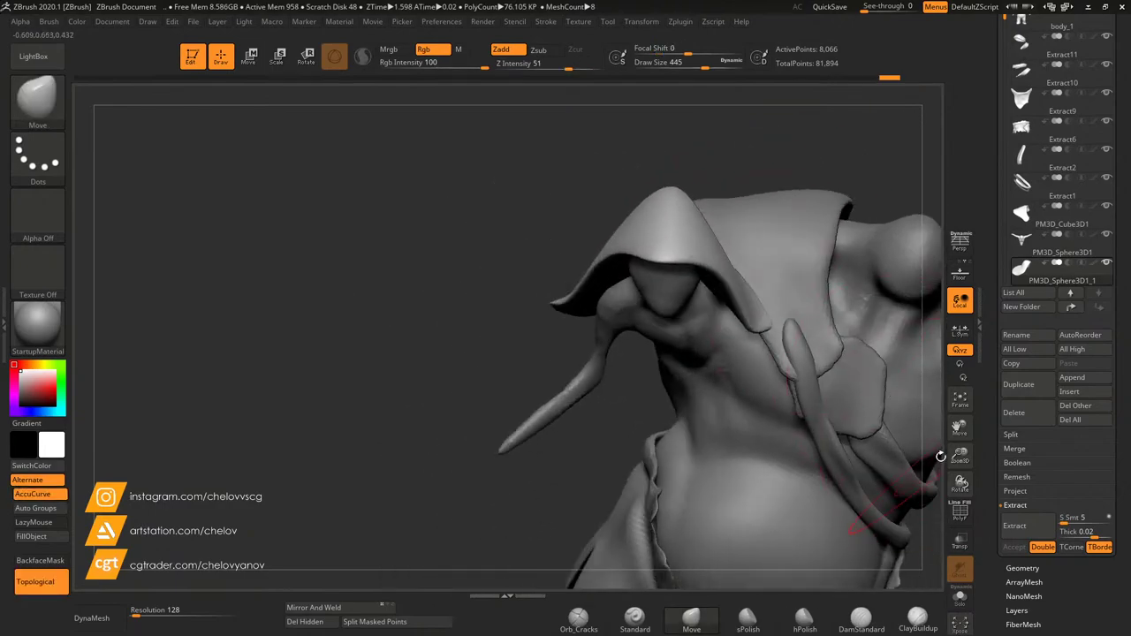
{"action": "left_click_drag", "start_coordinate": [941, 457], "coordinate": [811, 245], "text": "alt"}
{"action": "left_click_drag", "start_coordinate": [862, 317], "coordinate": [829, 169], "text": "alt"}
{"action": "mouse_move", "coordinate": [469, 240]}
{"action": "left_mouse_down"}
{"action": "mouse_move", "coordinate": [592, 221]}
{"action": "mouse_move", "coordinate": [541, 212]}
{"action": "mouse_move", "coordinate": [562, 190]}
{"action": "mouse_move", "coordinate": [510, 327]}
{"action": "mouse_move", "coordinate": [472, 349]}
{"action": "mouse_move", "coordinate": [596, 323]}
{"action": "mouse_move", "coordinate": [616, 289]}
{"action": "left_mouse_up"}
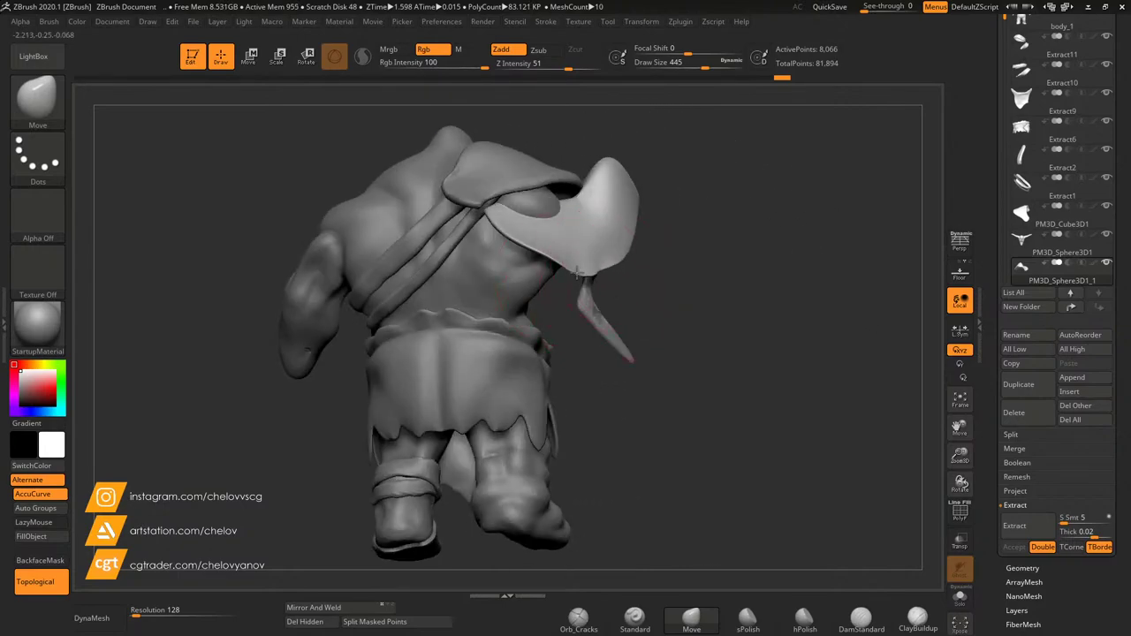
{"action": "left_click_drag", "start_coordinate": [538, 231], "coordinate": [634, 237]}
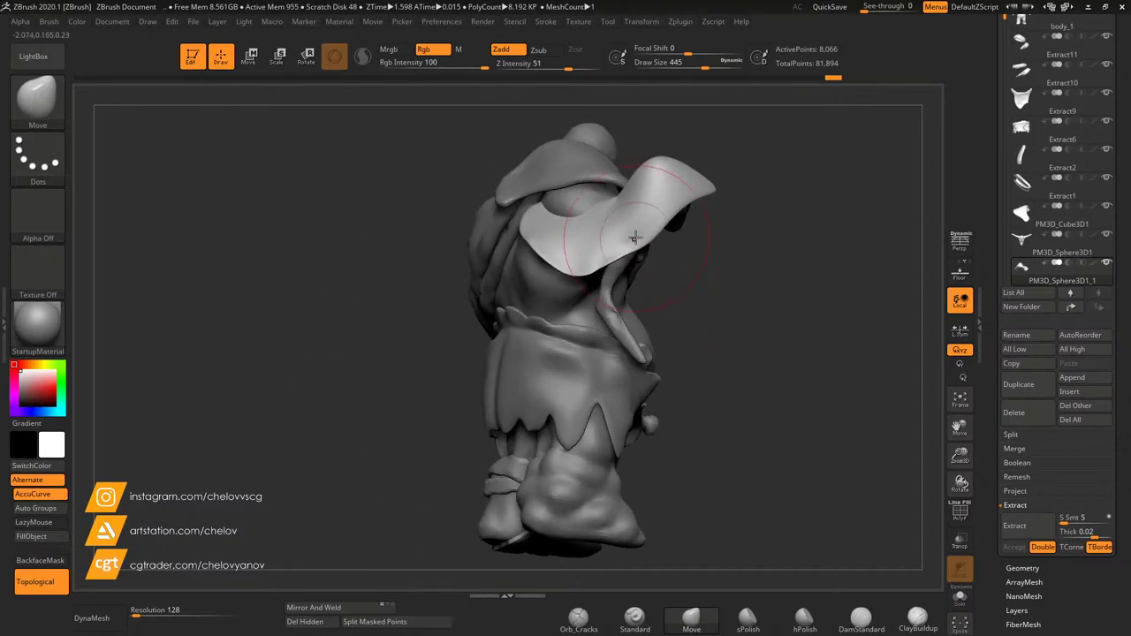
Step: Turn off AccuCurve and pull the shoulder cloth's rear flap up into a narrower corner with the Move brush
{"action": "left_click", "coordinate": [28, 499]}
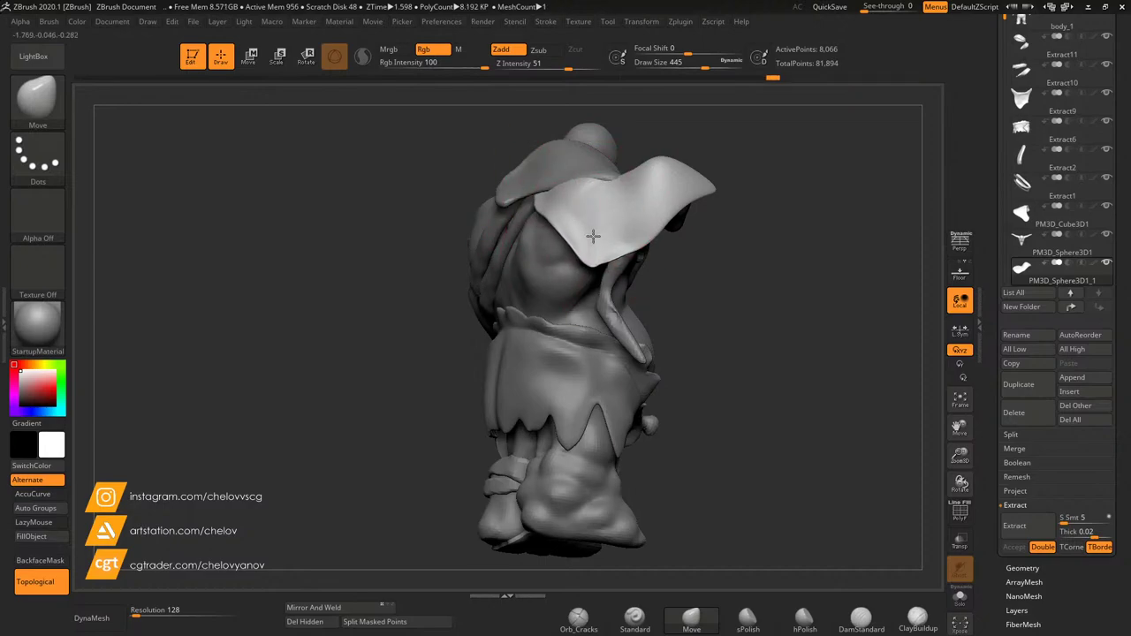
{"action": "left_click_drag", "start_coordinate": [662, 275], "coordinate": [609, 263]}
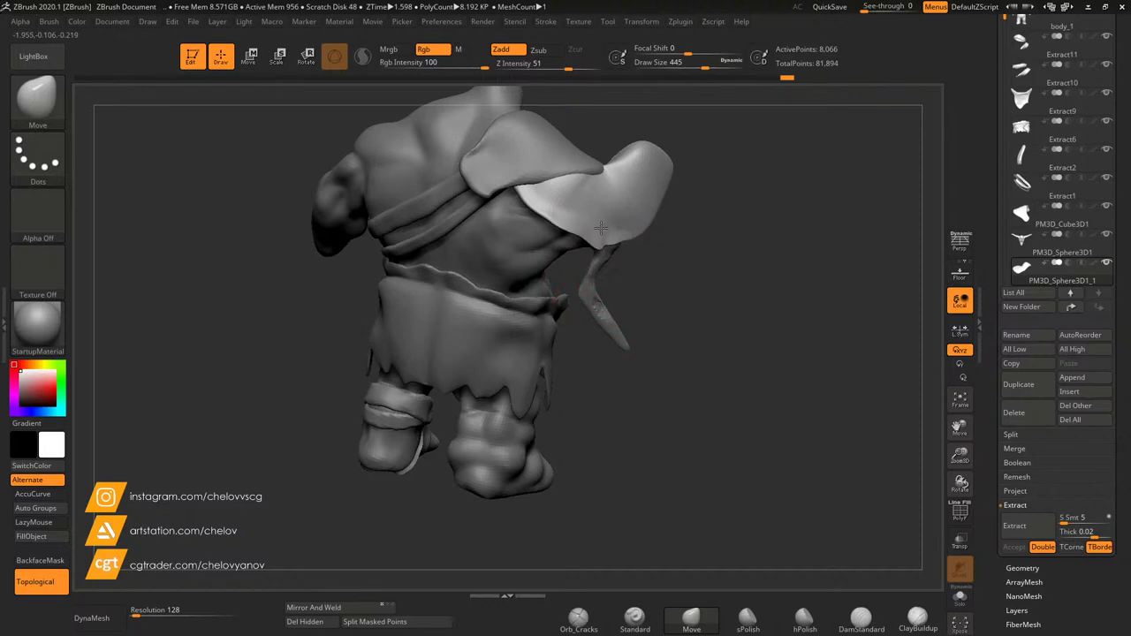
{"action": "left_click_drag", "start_coordinate": [597, 213], "coordinate": [584, 96]}
{"action": "left_click_drag", "start_coordinate": [782, 155], "coordinate": [804, 196]}
{"action": "left_click_drag", "start_coordinate": [960, 456], "coordinate": [560, 156]}
{"action": "mouse_move", "coordinate": [372, 354]}
{"action": "left_mouse_down"}
{"action": "mouse_move", "coordinate": [399, 283]}
{"action": "mouse_move", "coordinate": [355, 337]}
{"action": "mouse_move", "coordinate": [434, 324]}
{"action": "left_mouse_up"}
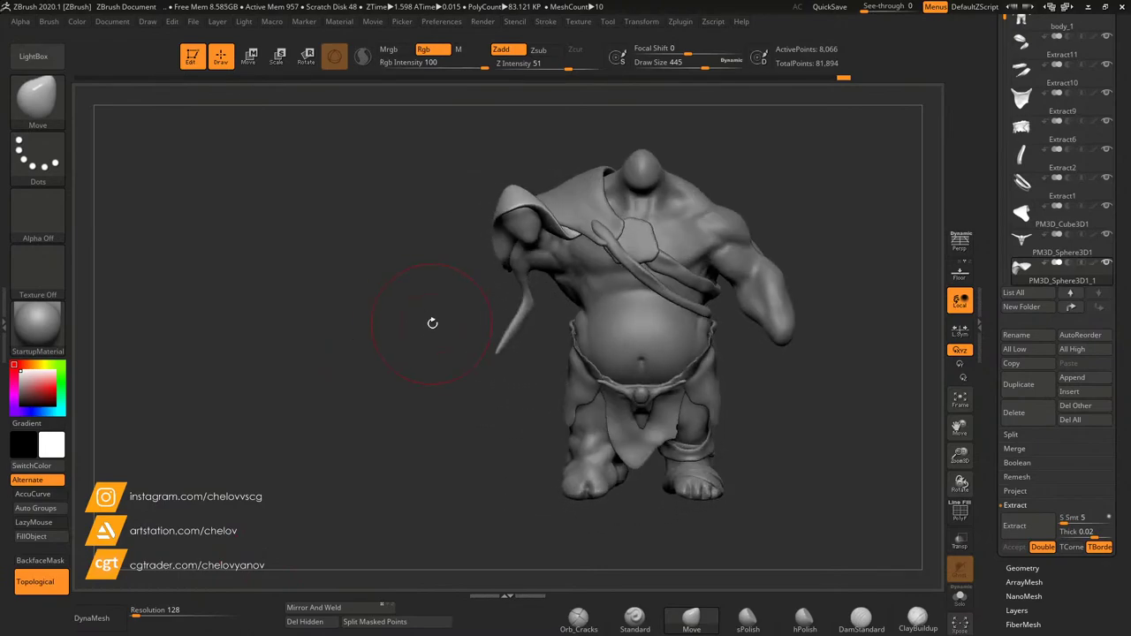
Step: Save the ogre model to disk as a tool file
{"action": "key", "text": "ctrl"}
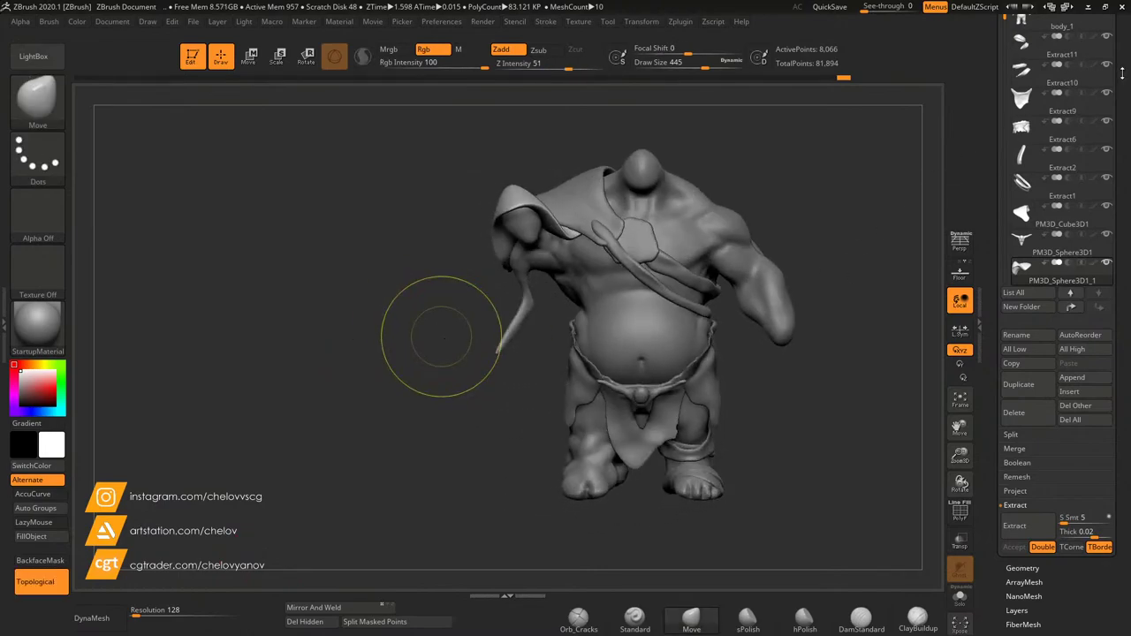
{"action": "left_click_drag", "start_coordinate": [1122, 72], "coordinate": [1110, 274]}
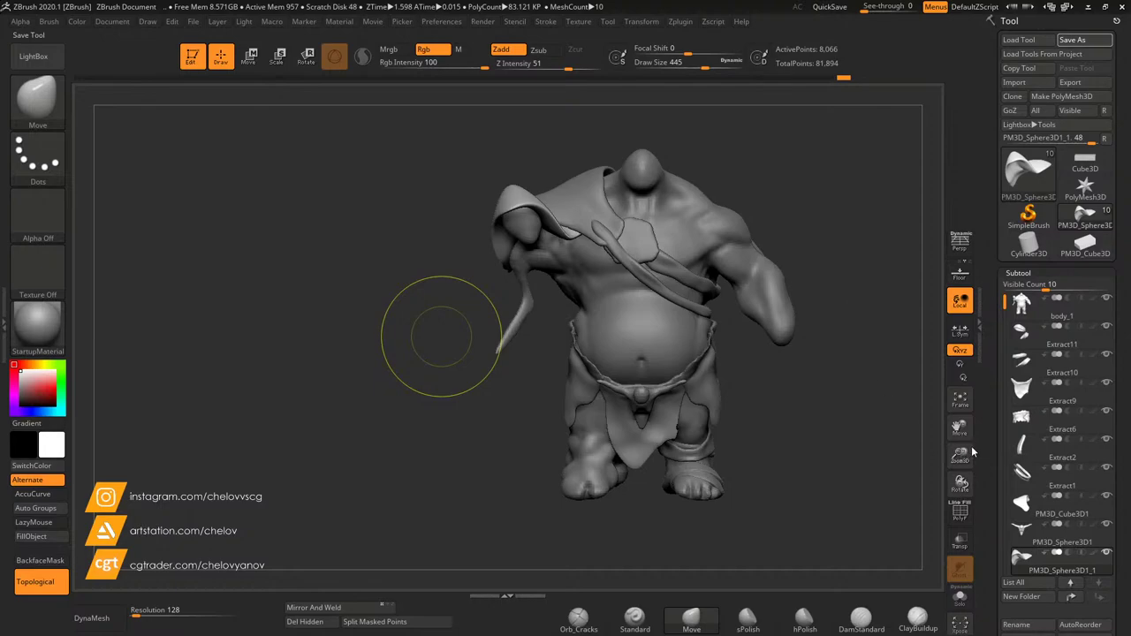
{"action": "left_click_drag", "start_coordinate": [442, 337], "coordinate": [597, 309], "text": "alt"}
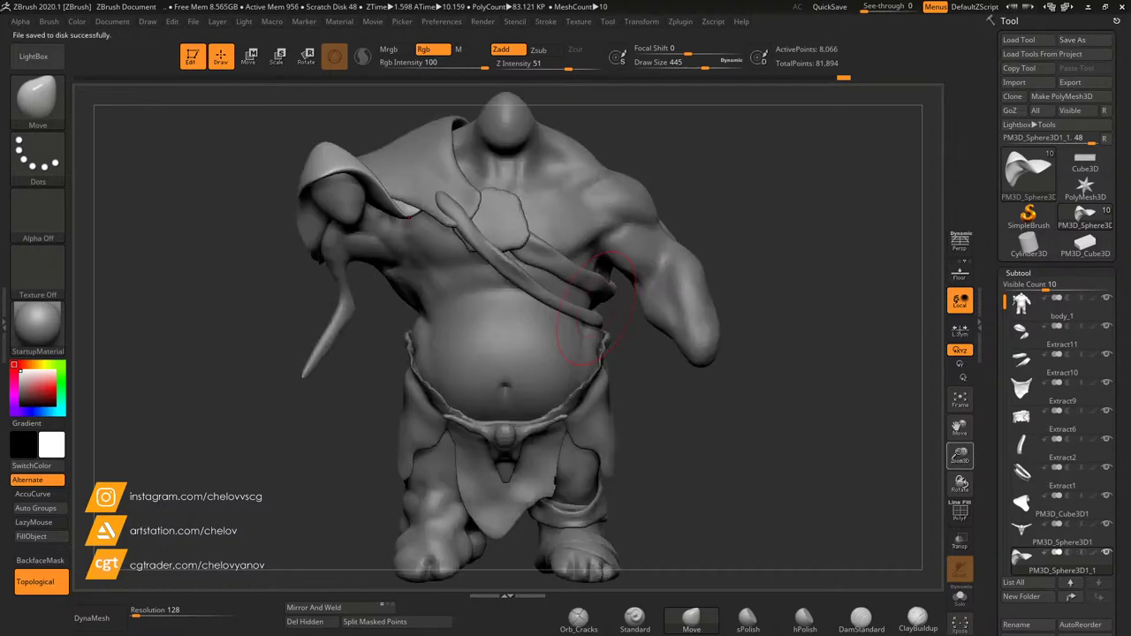
{"action": "left_click_drag", "start_coordinate": [960, 455], "coordinate": [978, 441]}
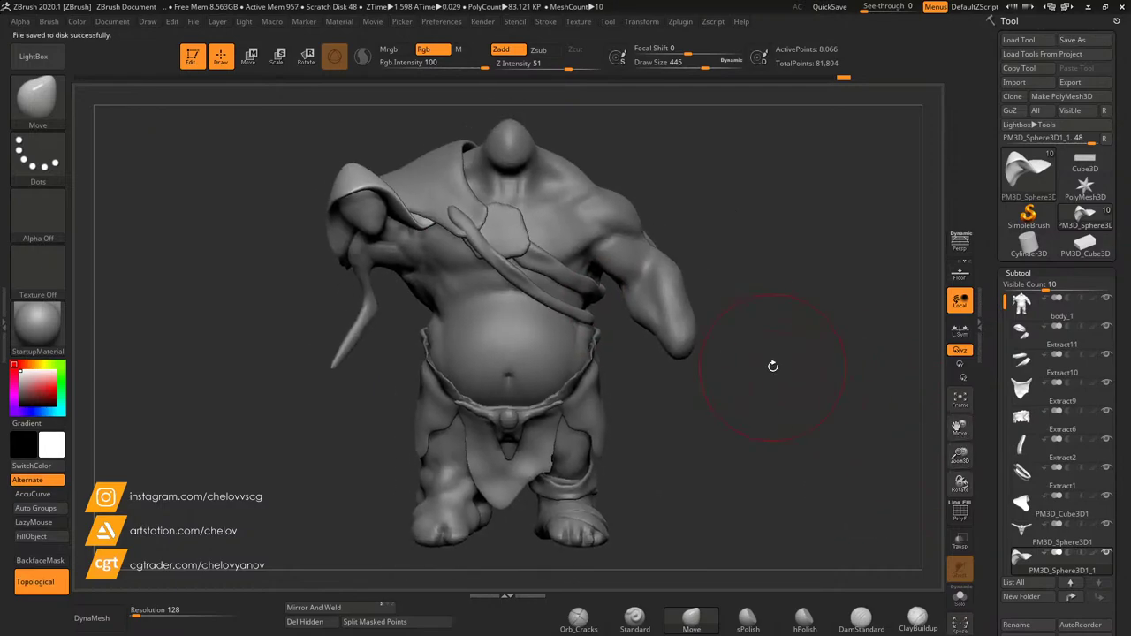
Step: Make body_1 the active subtool and frame the unfinished end of the character's left arm
{"action": "left_click_drag", "start_coordinate": [774, 367], "coordinate": [750, 300]}
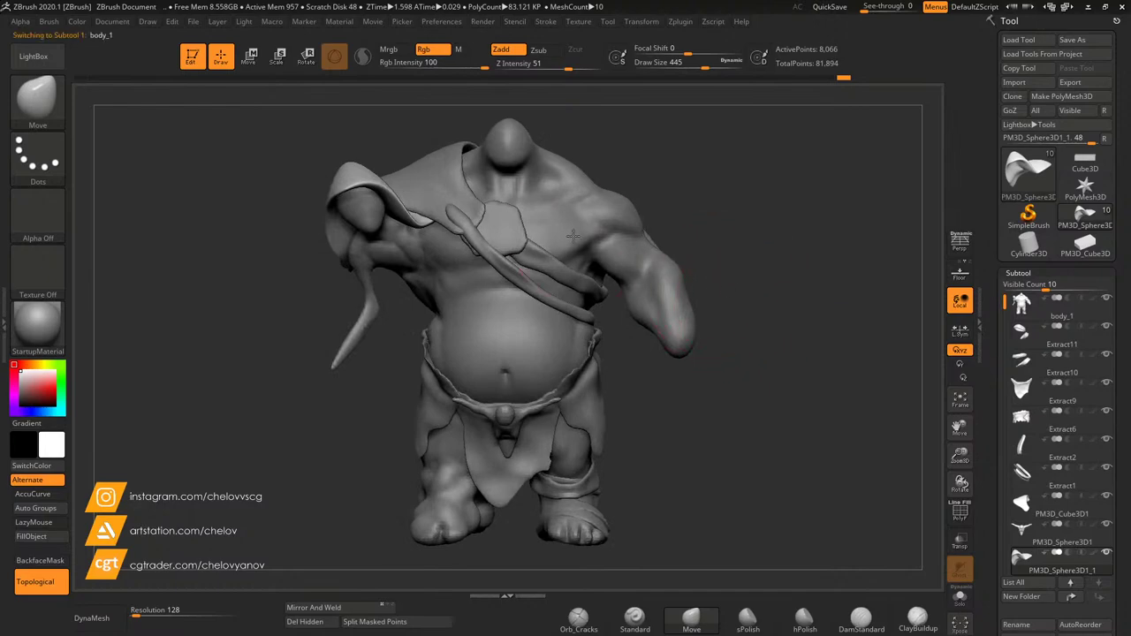
{"action": "mouse_move", "coordinate": [741, 249]}
{"action": "left_mouse_down"}
{"action": "mouse_move", "coordinate": [752, 251]}
{"action": "mouse_move", "coordinate": [662, 262]}
{"action": "mouse_move", "coordinate": [606, 251]}
{"action": "mouse_move", "coordinate": [739, 257]}
{"action": "left_mouse_up"}
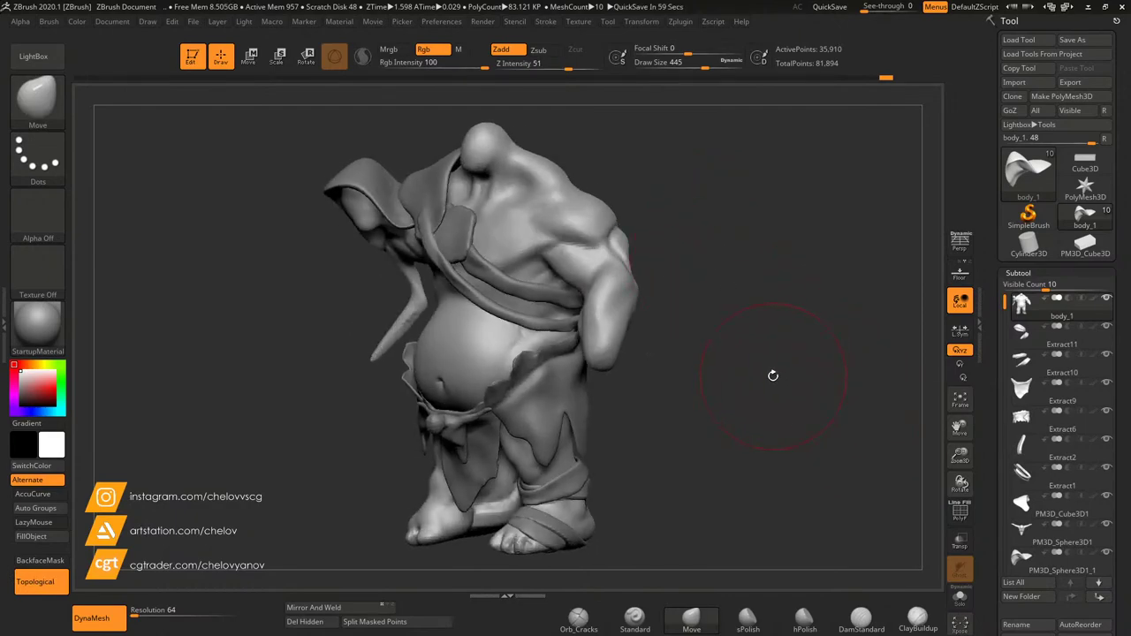
{"action": "mouse_move", "coordinate": [928, 464]}
{"action": "left_mouse_down", "text": "alt"}
{"action": "mouse_move", "coordinate": [934, 368]}
{"action": "mouse_move", "coordinate": [902, 345]}
{"action": "mouse_move", "coordinate": [851, 372]}
{"action": "left_mouse_up", "text": "alt"}
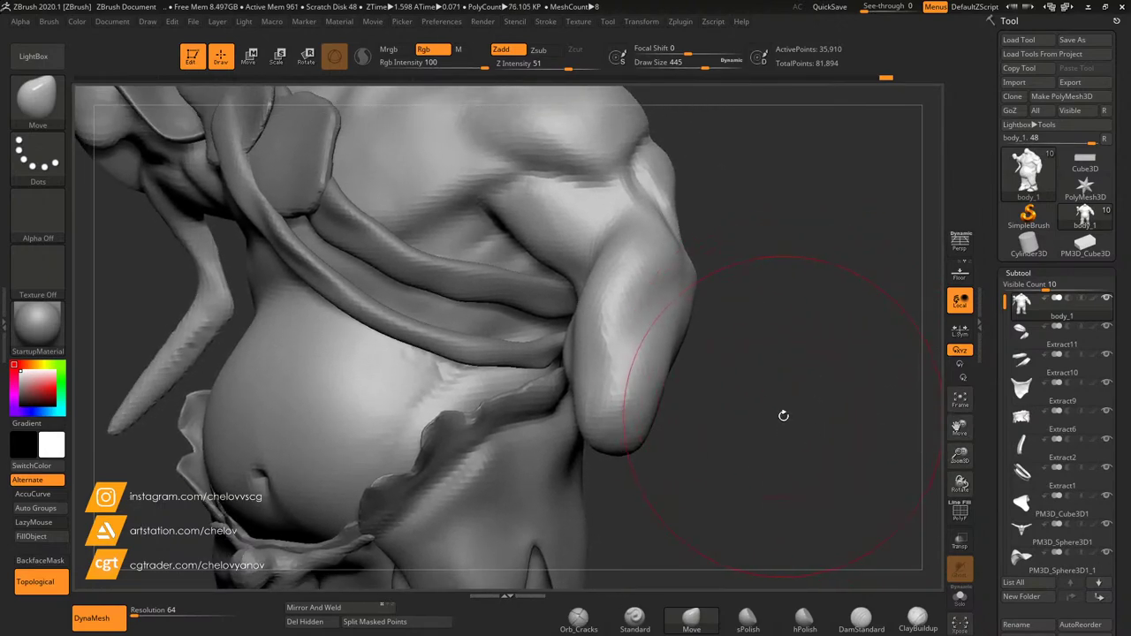
{"action": "mouse_move", "coordinate": [934, 433]}
{"action": "left_mouse_down", "text": "alt"}
{"action": "mouse_move", "coordinate": [803, 357]}
{"action": "mouse_move", "coordinate": [735, 349]}
{"action": "left_mouse_up", "text": "alt"}
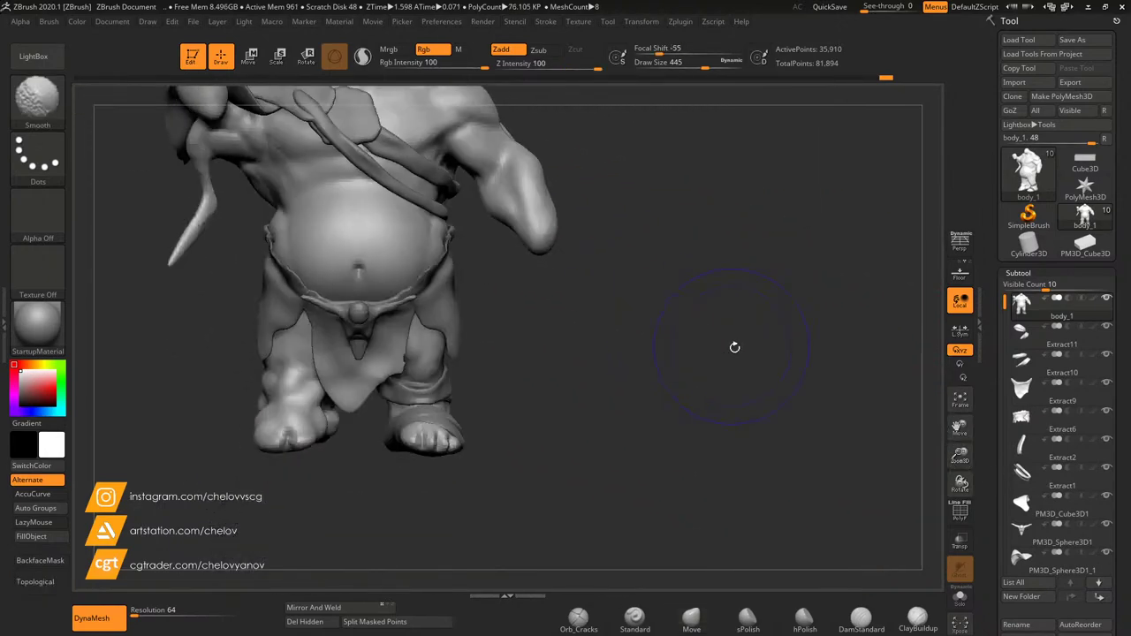
{"action": "mouse_move", "coordinate": [932, 473]}
{"action": "left_mouse_down", "text": "alt"}
{"action": "mouse_move", "coordinate": [885, 431]}
{"action": "mouse_move", "coordinate": [933, 438]}
{"action": "mouse_move", "coordinate": [932, 450]}
{"action": "left_mouse_up", "text": "alt"}
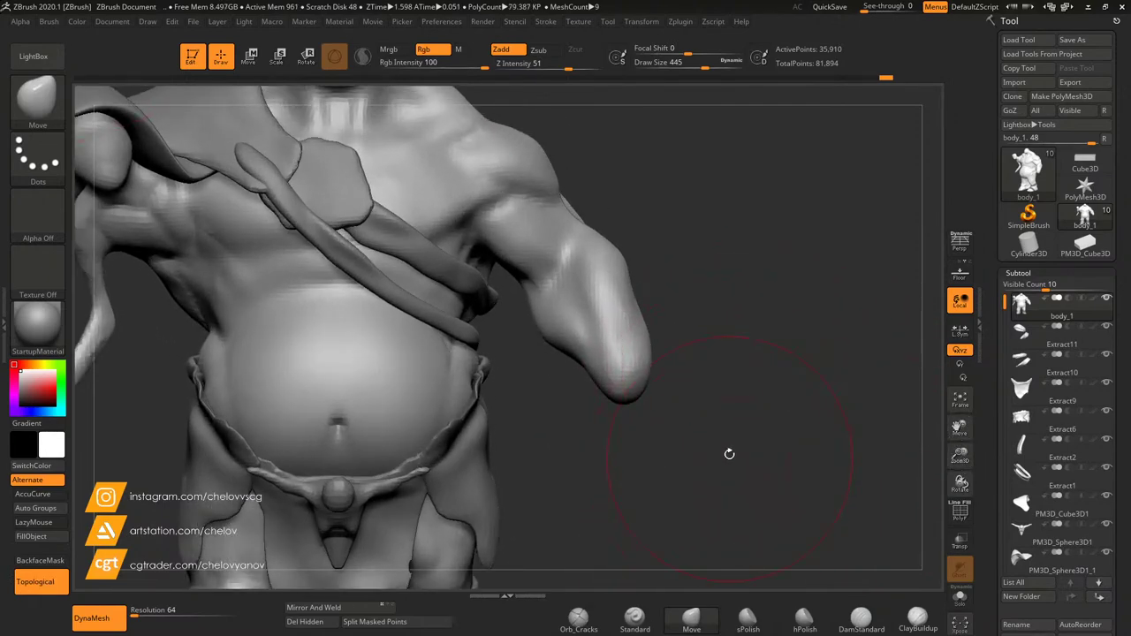
Step: With Draw Size 120 and the MaskPen brush, mask the tip of the left forearm and invert the mask
{"action": "left_click_drag", "start_coordinate": [688, 59], "coordinate": [672, 64]}
{"action": "left_click", "coordinate": [42, 104], "text": "ctrl"}
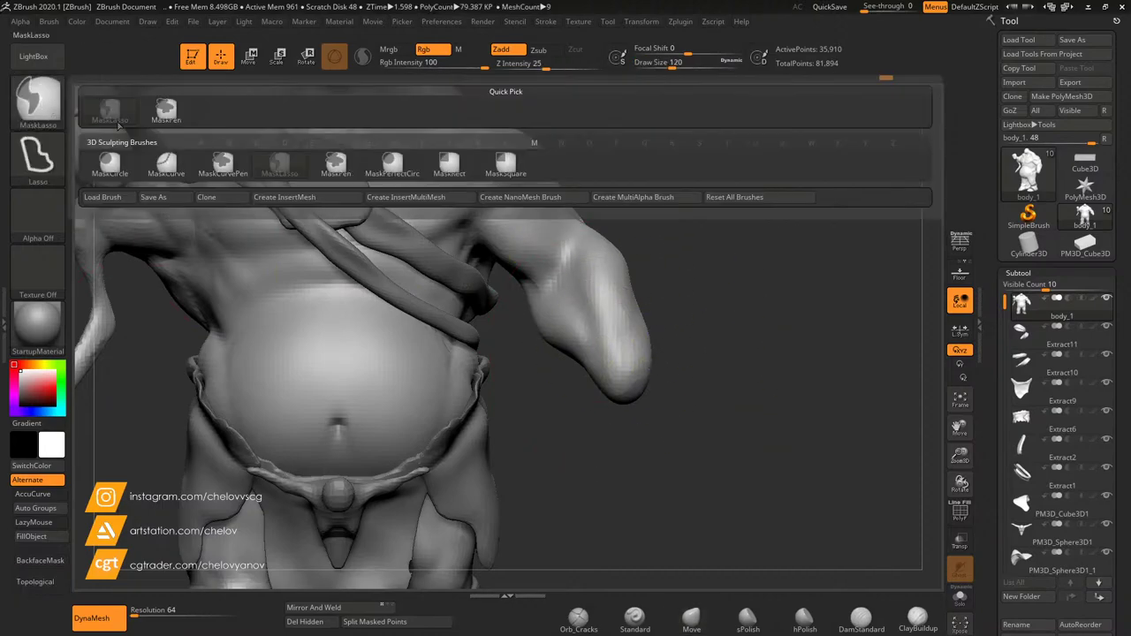
{"action": "left_click", "coordinate": [165, 114]}
{"action": "left_click_drag", "start_coordinate": [580, 389], "coordinate": [563, 331]}
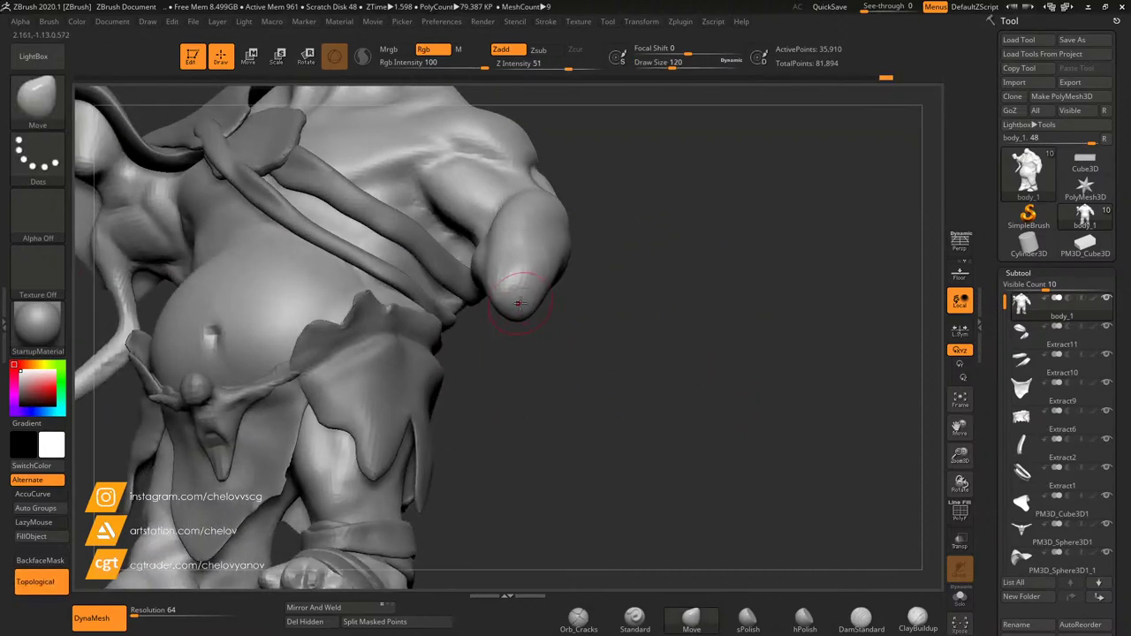
{"action": "key", "text": "ctrl"}
{"action": "left_click", "coordinate": [566, 364], "text": "ctrl"}
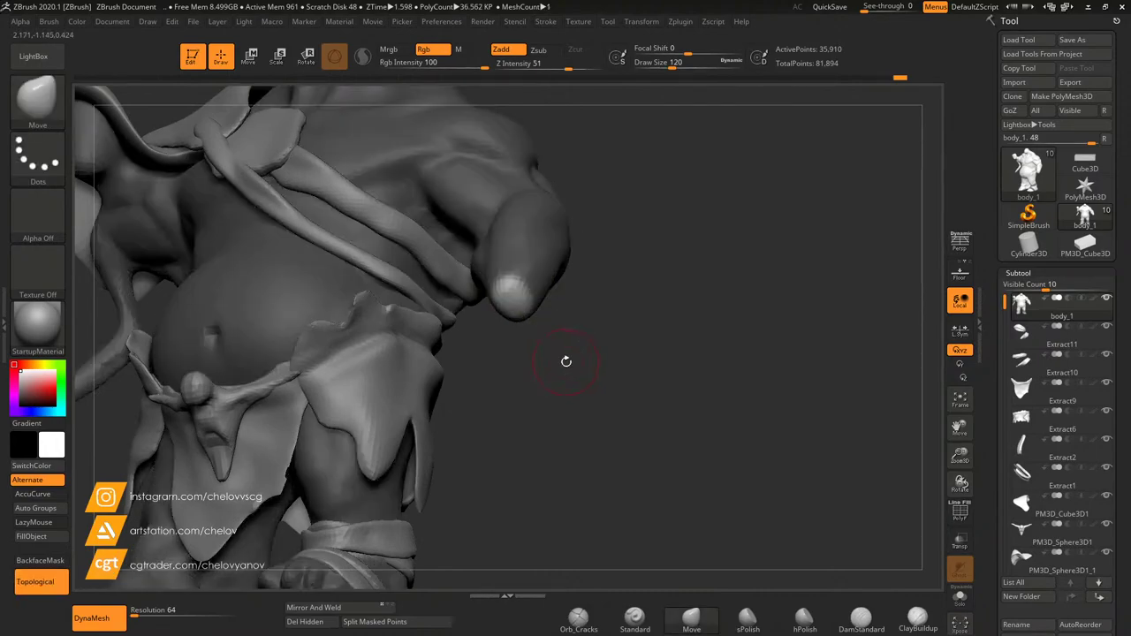
Step: Set Draw Size to 257 and pull the unmasked forearm tip out into a broad, flat hand block with the Move brush
{"action": "mouse_move", "coordinate": [765, 367]}
{"action": "left_mouse_down"}
{"action": "mouse_move", "coordinate": [708, 398]}
{"action": "mouse_move", "coordinate": [740, 374]}
{"action": "mouse_move", "coordinate": [706, 574]}
{"action": "left_mouse_up"}
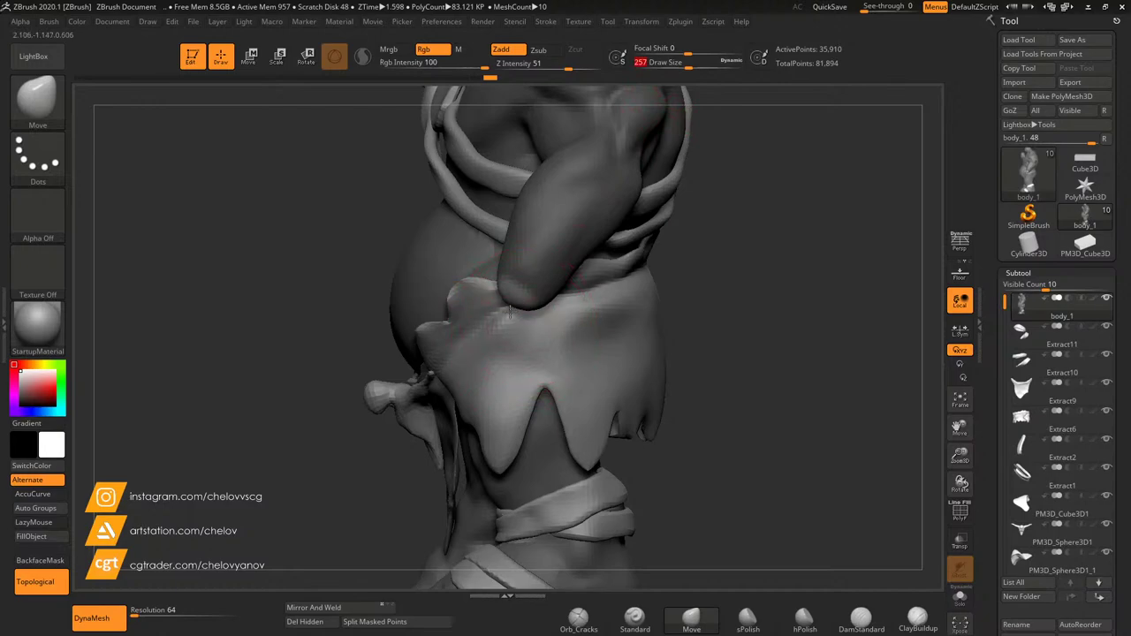
{"action": "left_click_drag", "start_coordinate": [511, 310], "coordinate": [447, 394]}
{"action": "left_click_drag", "start_coordinate": [504, 363], "coordinate": [532, 407]}
{"action": "mouse_move", "coordinate": [436, 399]}
{"action": "left_mouse_down"}
{"action": "mouse_move", "coordinate": [421, 319]}
{"action": "mouse_move", "coordinate": [442, 292]}
{"action": "left_mouse_up"}
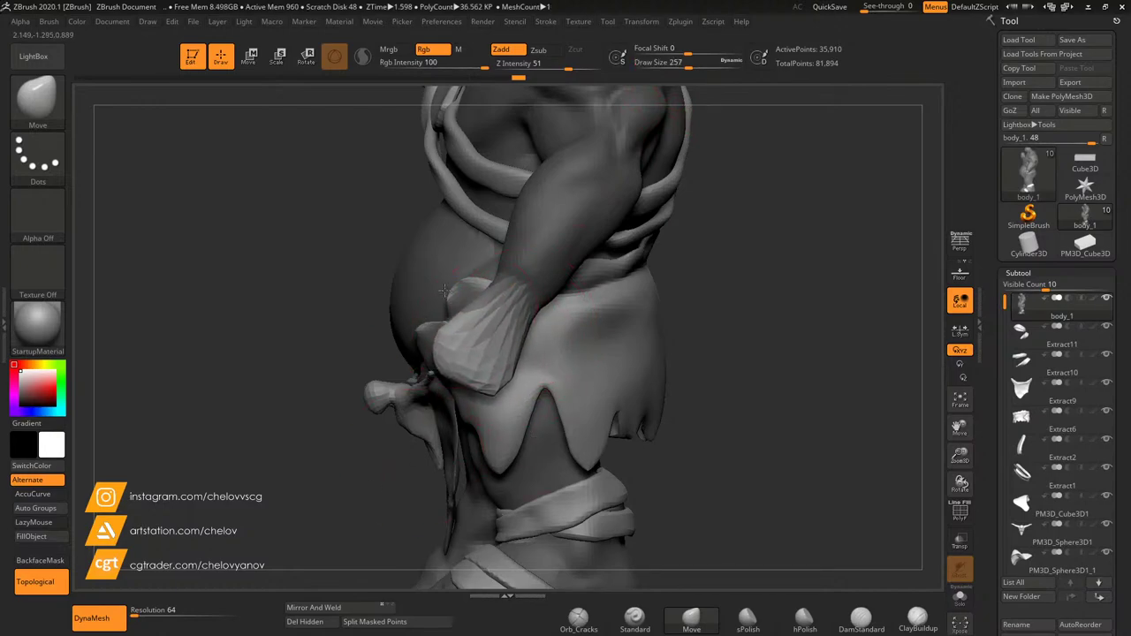
{"action": "left_click_drag", "start_coordinate": [499, 386], "coordinate": [499, 349]}
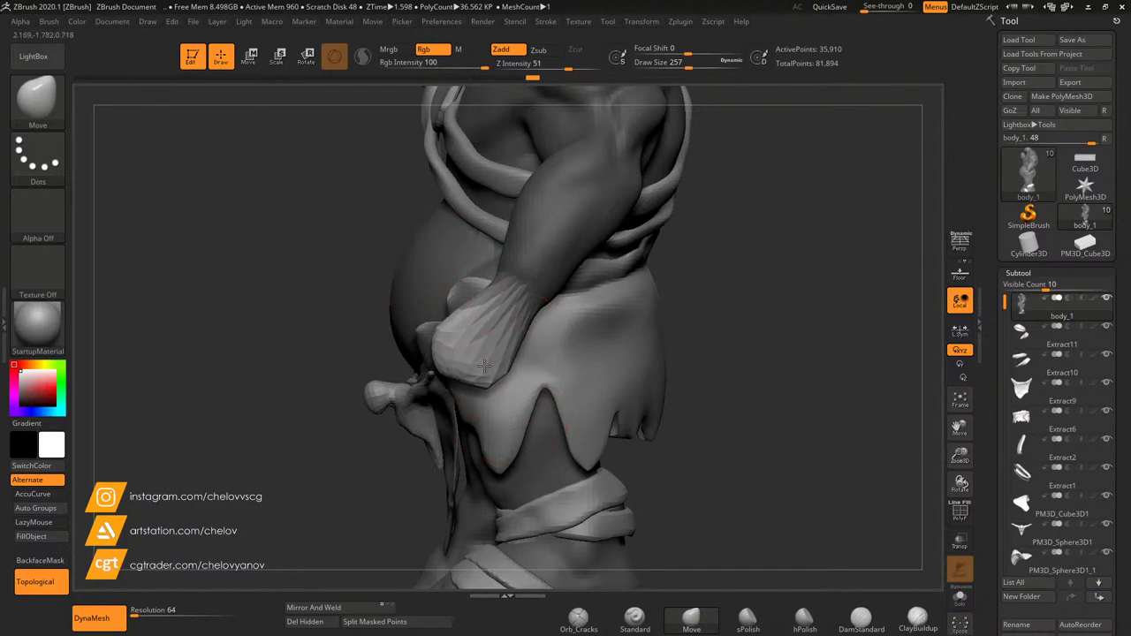
Step: Reposition the transform gizmo on the left hand block, clear the mask and remesh the body with DynaMesh
{"action": "mouse_move", "coordinate": [282, 371]}
{"action": "left_mouse_down"}
{"action": "mouse_move", "coordinate": [395, 371]}
{"action": "mouse_move", "coordinate": [415, 358]}
{"action": "left_mouse_up"}
{"action": "left_click", "coordinate": [273, 57]}
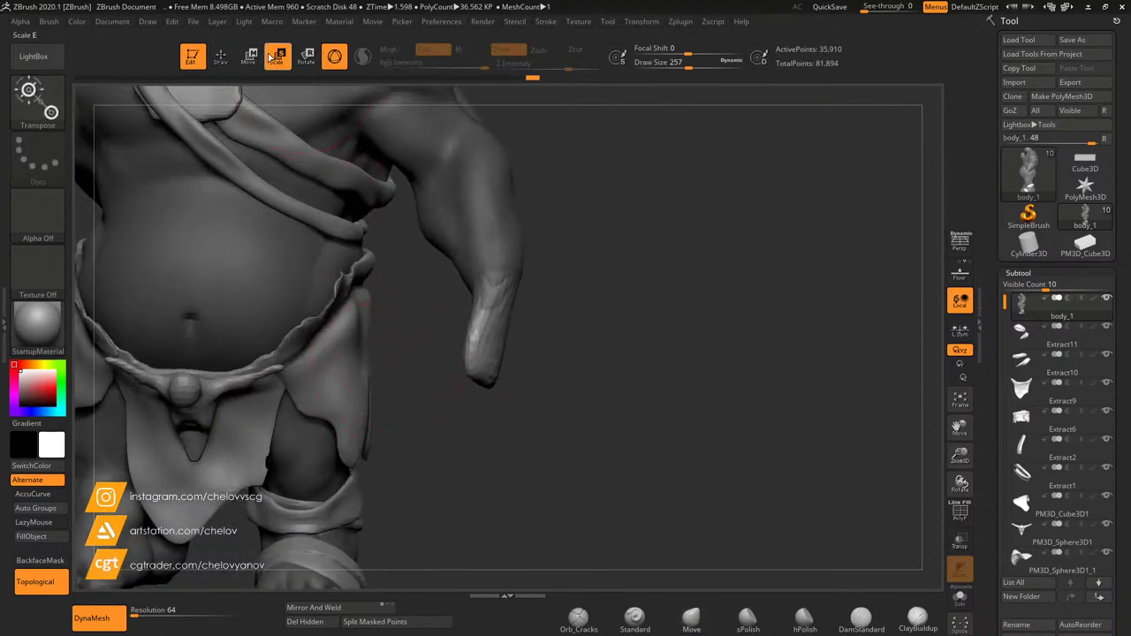
{"action": "left_click", "coordinate": [250, 55]}
{"action": "left_click_drag", "start_coordinate": [482, 334], "coordinate": [548, 332]}
{"action": "left_click_drag", "start_coordinate": [958, 426], "coordinate": [847, 379]}
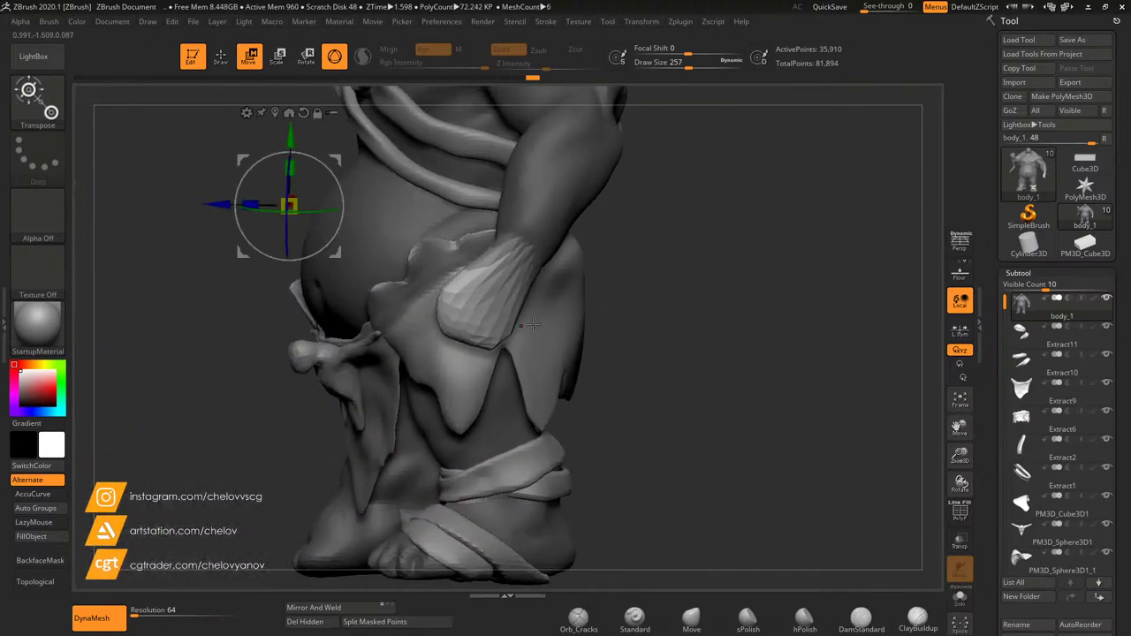
{"action": "left_click_drag", "start_coordinate": [533, 326], "coordinate": [557, 258]}
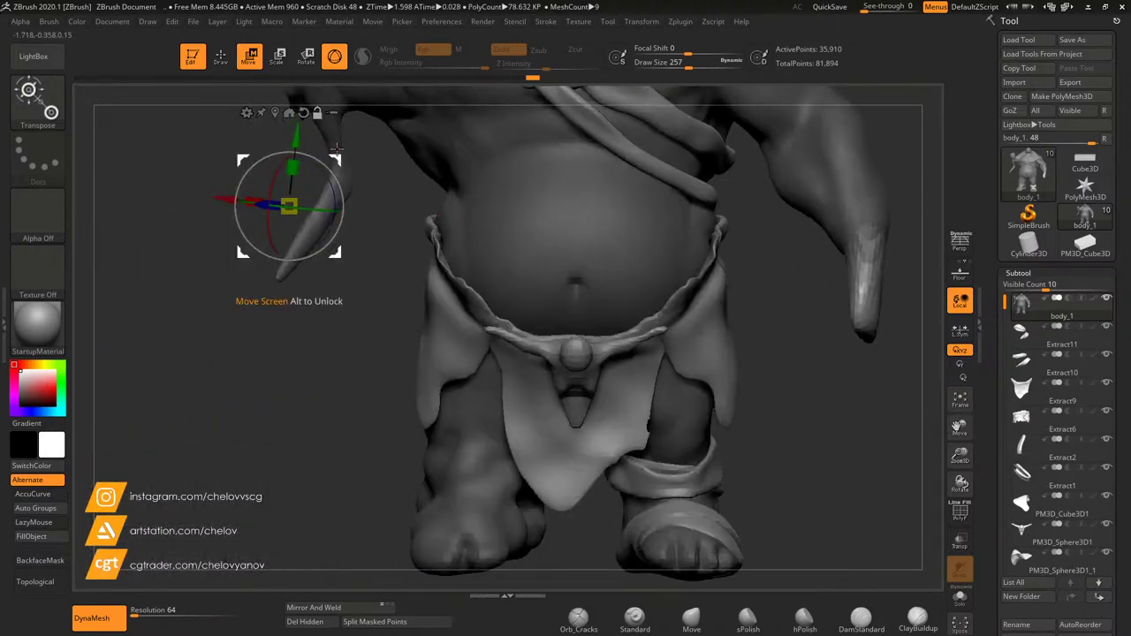
{"action": "left_click_drag", "start_coordinate": [337, 150], "coordinate": [914, 195], "text": "alt"}
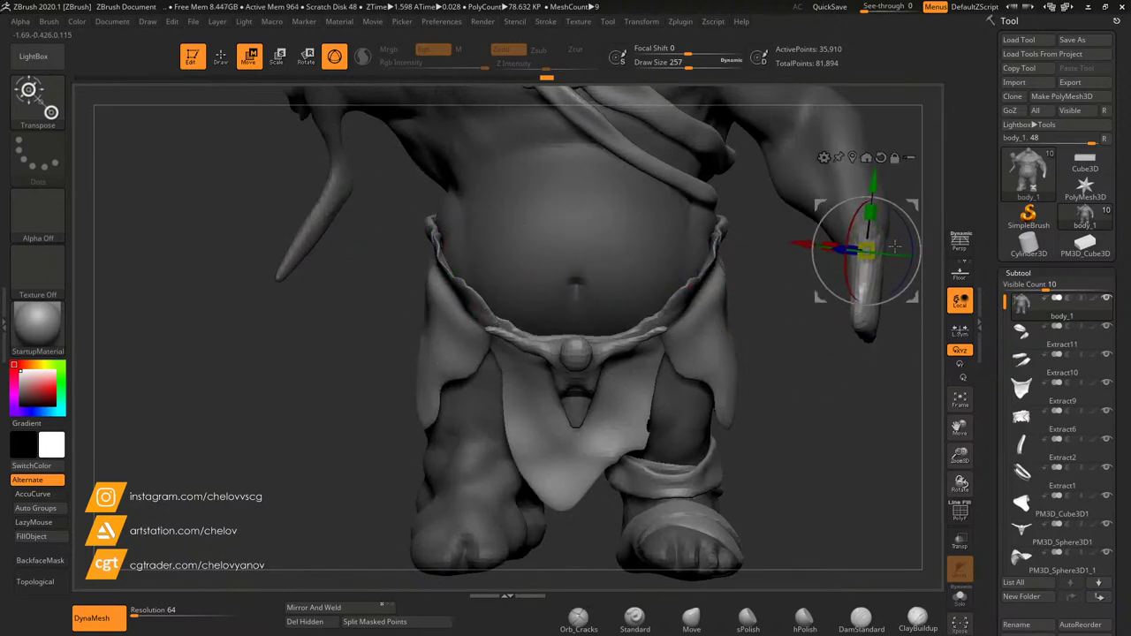
{"action": "mouse_move", "coordinate": [894, 442]}
{"action": "left_mouse_down", "text": "ctrl"}
{"action": "mouse_move", "coordinate": [928, 433]}
{"action": "mouse_move", "coordinate": [866, 419]}
{"action": "left_mouse_up", "text": "ctrl"}
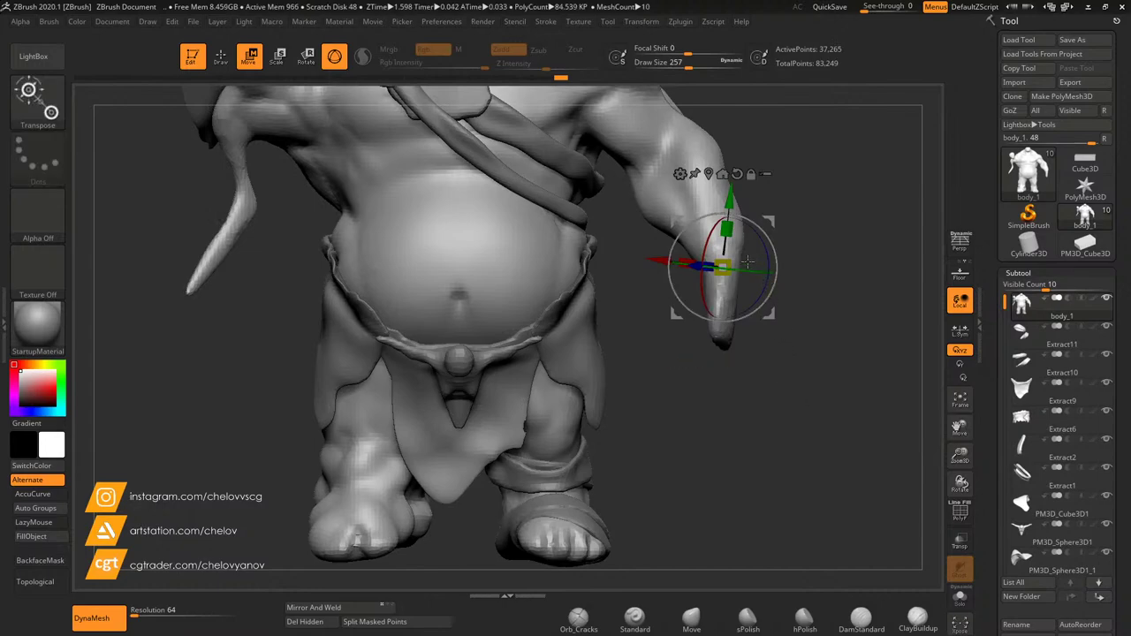
{"action": "mouse_move", "coordinate": [750, 265]}
{"action": "left_mouse_down"}
{"action": "mouse_move", "coordinate": [736, 254]}
{"action": "mouse_move", "coordinate": [680, 408]}
{"action": "left_mouse_up"}
{"action": "key", "text": "ctrl+z"}
{"action": "left_click_drag", "start_coordinate": [782, 328], "coordinate": [821, 303], "text": "ctrl"}
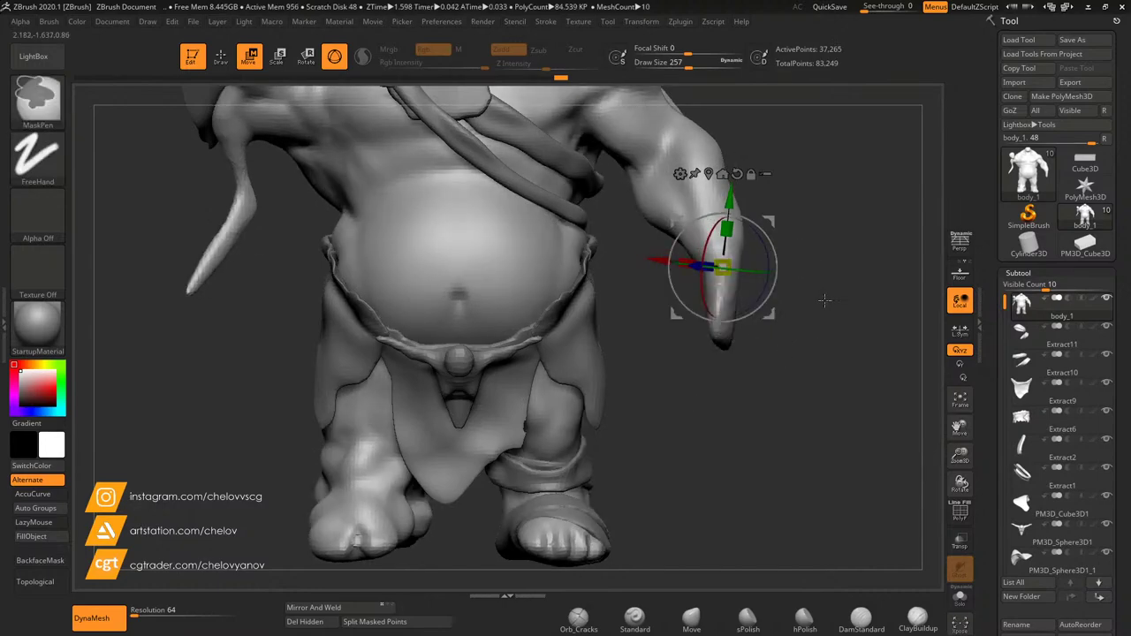
{"action": "mouse_move", "coordinate": [806, 182]}
{"action": "left_mouse_down"}
{"action": "mouse_move", "coordinate": [836, 218]}
{"action": "mouse_move", "coordinate": [721, 296]}
{"action": "left_mouse_up"}
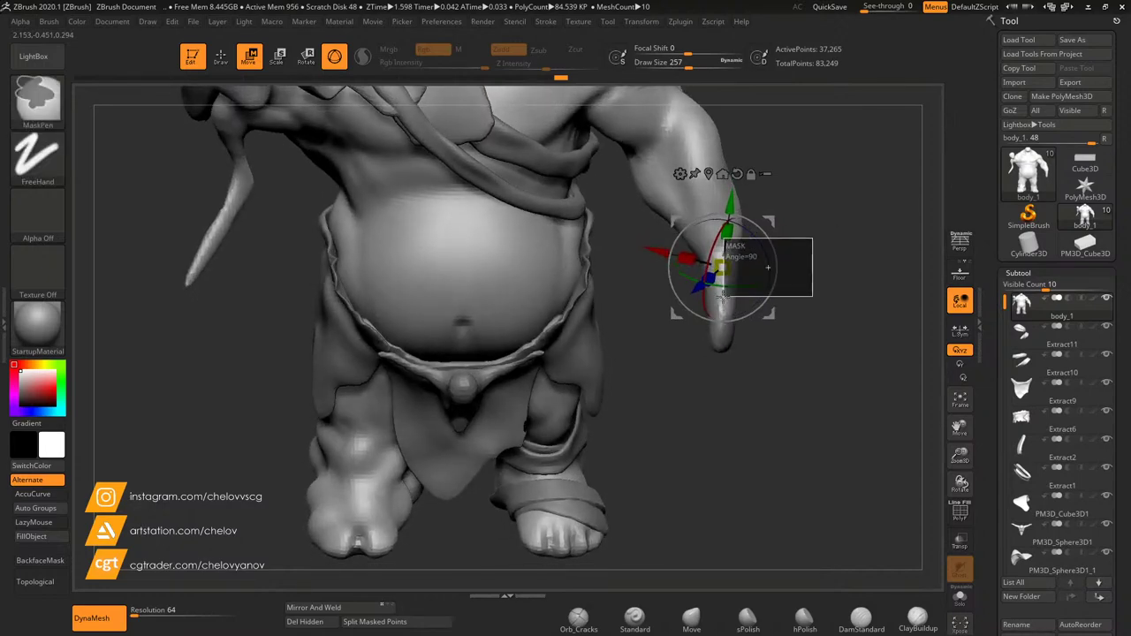
Step: Mask the left hand block with MaskLasso and invert the mask so only the hand stays editable
{"action": "left_click", "coordinate": [37, 100], "text": "ctrl"}
{"action": "left_click", "coordinate": [108, 111], "text": "ctrl"}
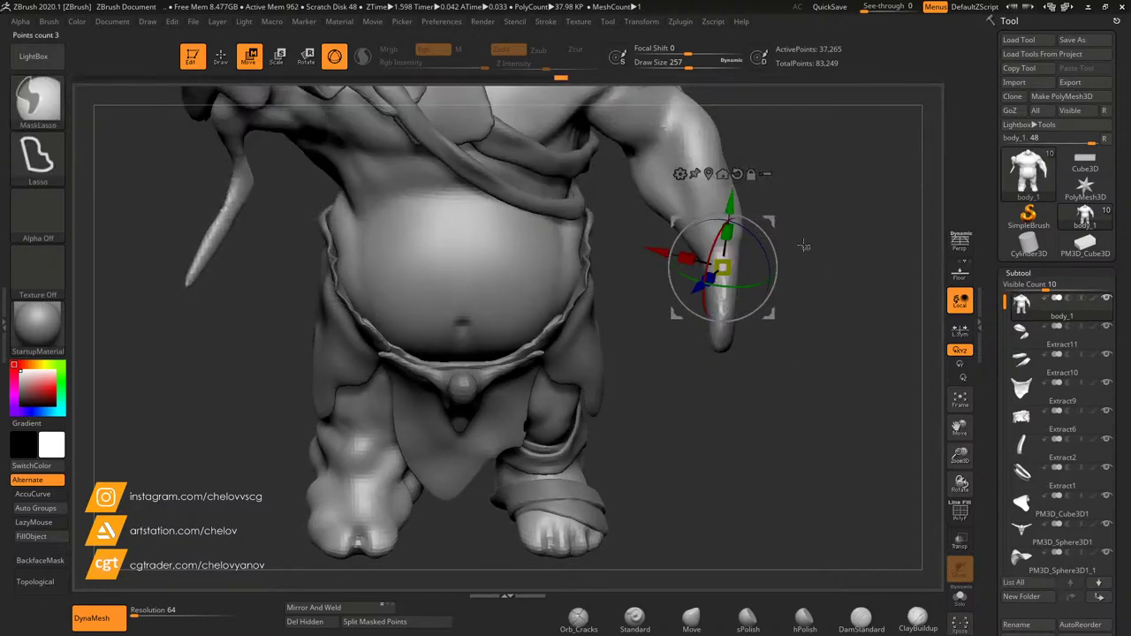
{"action": "mouse_move", "coordinate": [804, 246]}
{"action": "left_mouse_down", "text": "ctrl"}
{"action": "mouse_move", "coordinate": [689, 302]}
{"action": "mouse_move", "coordinate": [776, 362]}
{"action": "left_mouse_up", "text": "ctrl"}
{"action": "left_click", "coordinate": [699, 196], "text": "alt"}
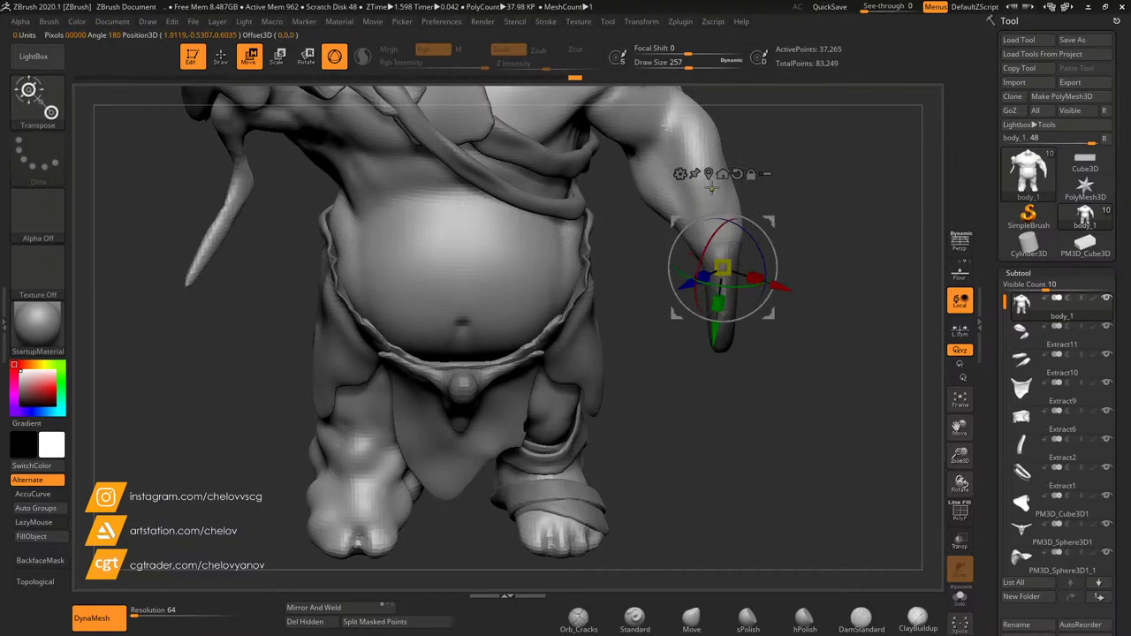
{"action": "left_click", "coordinate": [840, 287], "text": "ctrl"}
{"action": "left_click_drag", "start_coordinate": [841, 287], "coordinate": [782, 263]}
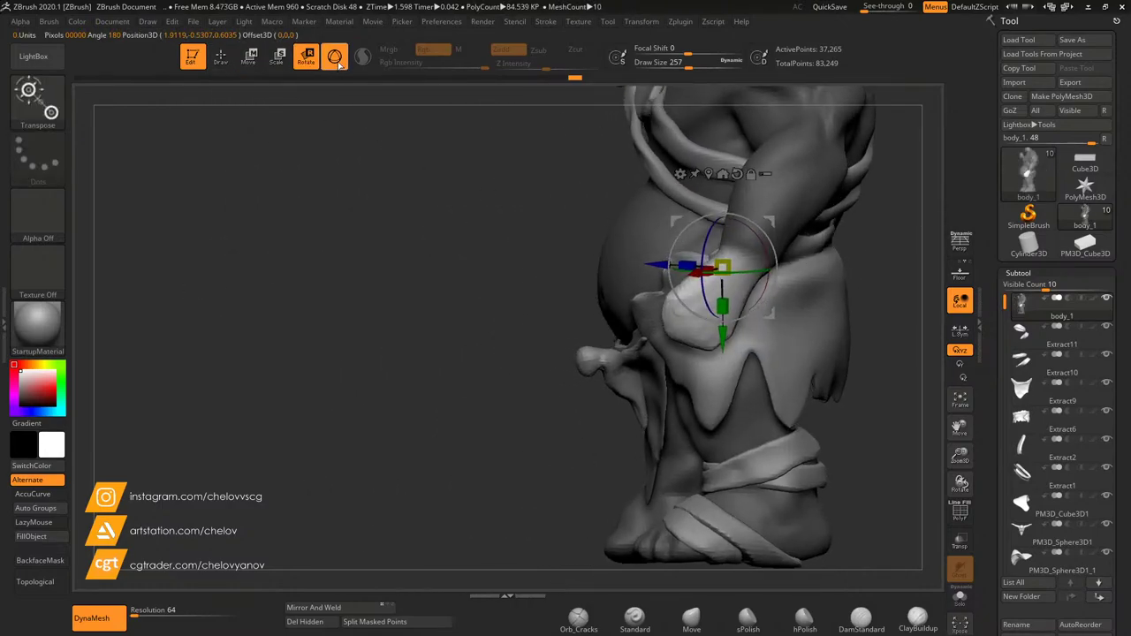
Step: Lay a transpose line from the left wrist along the hand block and bend the hand at the wrist
{"action": "left_click", "coordinate": [307, 56]}
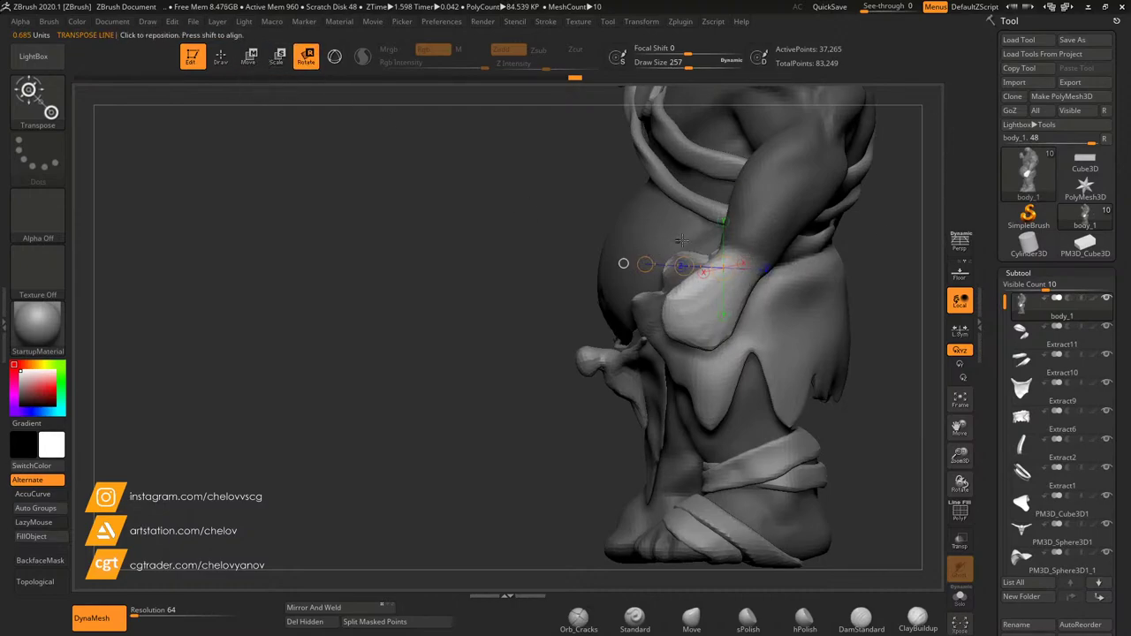
{"action": "left_click_drag", "start_coordinate": [745, 276], "coordinate": [694, 328]}
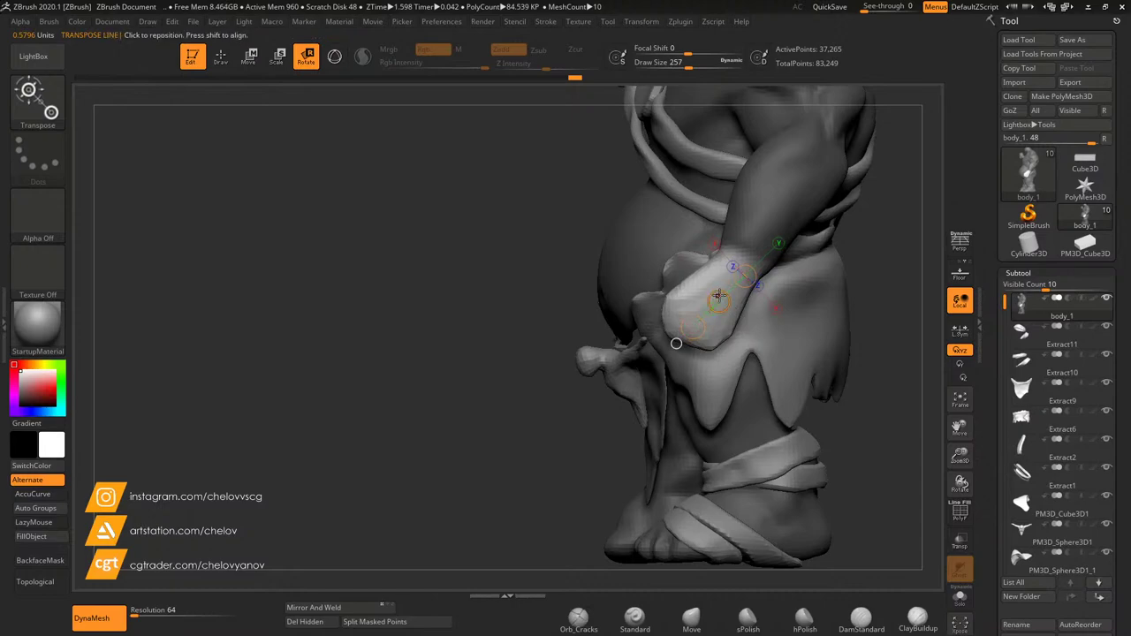
{"action": "left_click_drag", "start_coordinate": [699, 270], "coordinate": [700, 292]}
{"action": "left_click", "coordinate": [246, 55]}
{"action": "left_click_drag", "start_coordinate": [398, 301], "coordinate": [770, 309]}
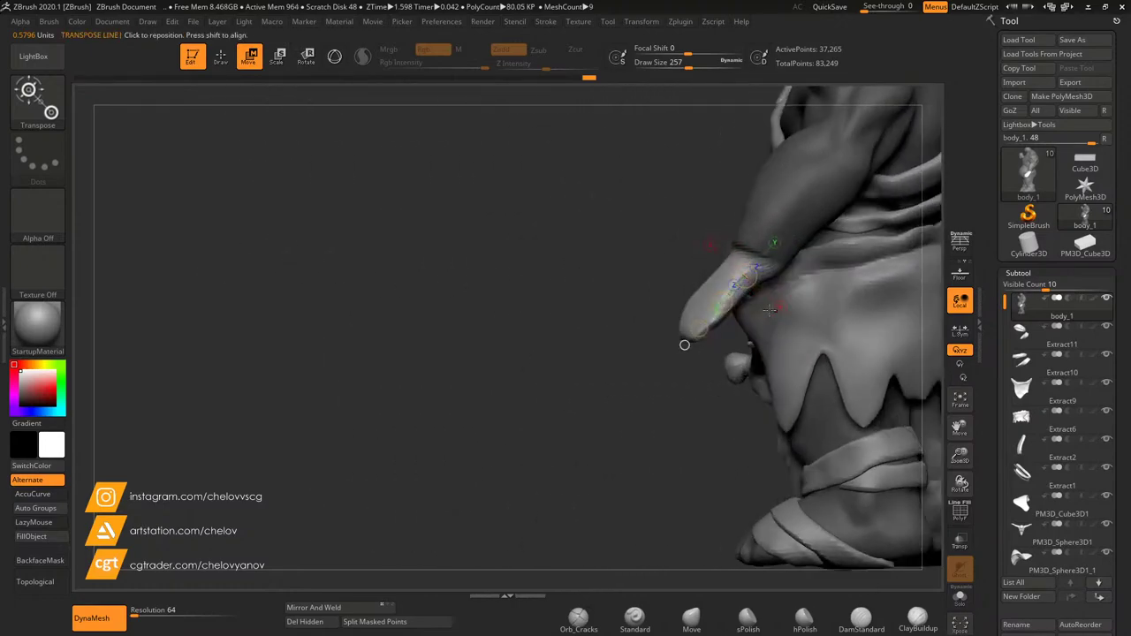
Step: Draw a new rotation transpose line along the left hand and twist the hand so its broad side faces forward
{"action": "left_click", "coordinate": [302, 60]}
{"action": "left_click_drag", "start_coordinate": [753, 261], "coordinate": [693, 323]}
{"action": "left_click_drag", "start_coordinate": [693, 322], "coordinate": [748, 356]}
{"action": "left_click_drag", "start_coordinate": [610, 384], "coordinate": [766, 361]}
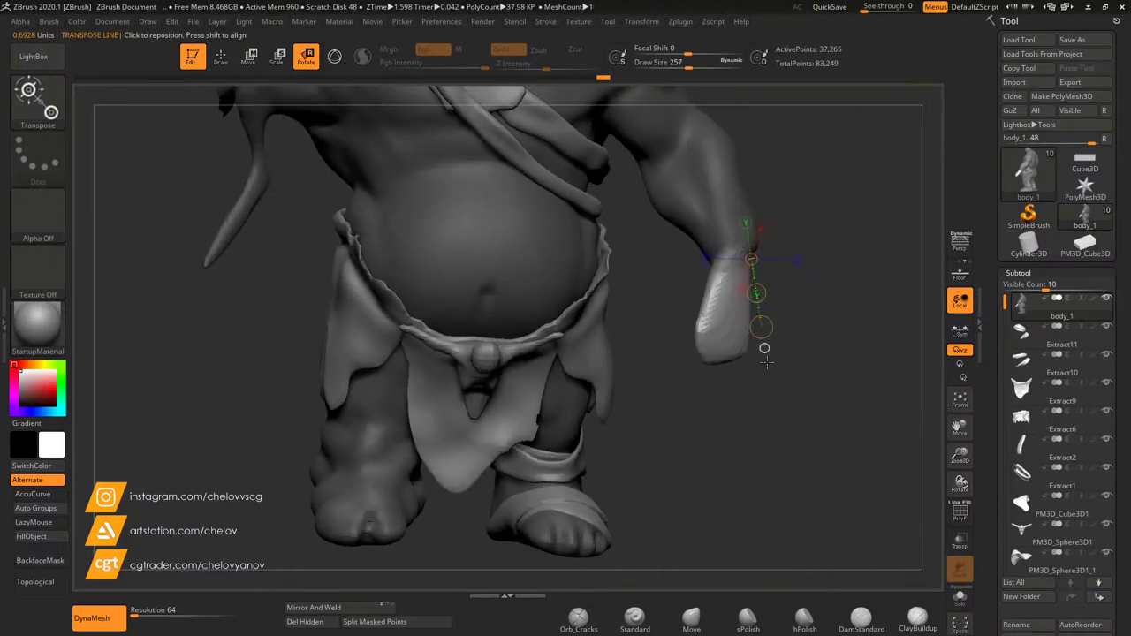
Step: Shift the unmasked left hand block at the wrist with the transpose Move line and clear the mask
{"action": "left_click", "coordinate": [249, 60]}
{"action": "left_click_drag", "start_coordinate": [810, 303], "coordinate": [862, 302]}
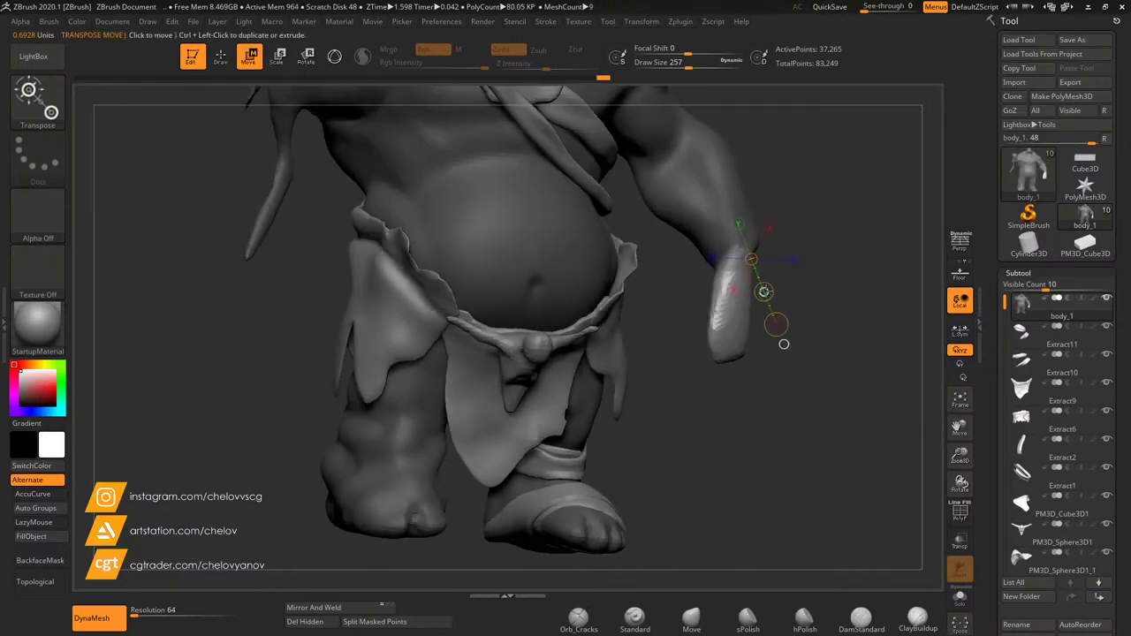
{"action": "left_click_drag", "start_coordinate": [764, 292], "coordinate": [767, 291]}
{"action": "left_click_drag", "start_coordinate": [873, 305], "coordinate": [832, 309]}
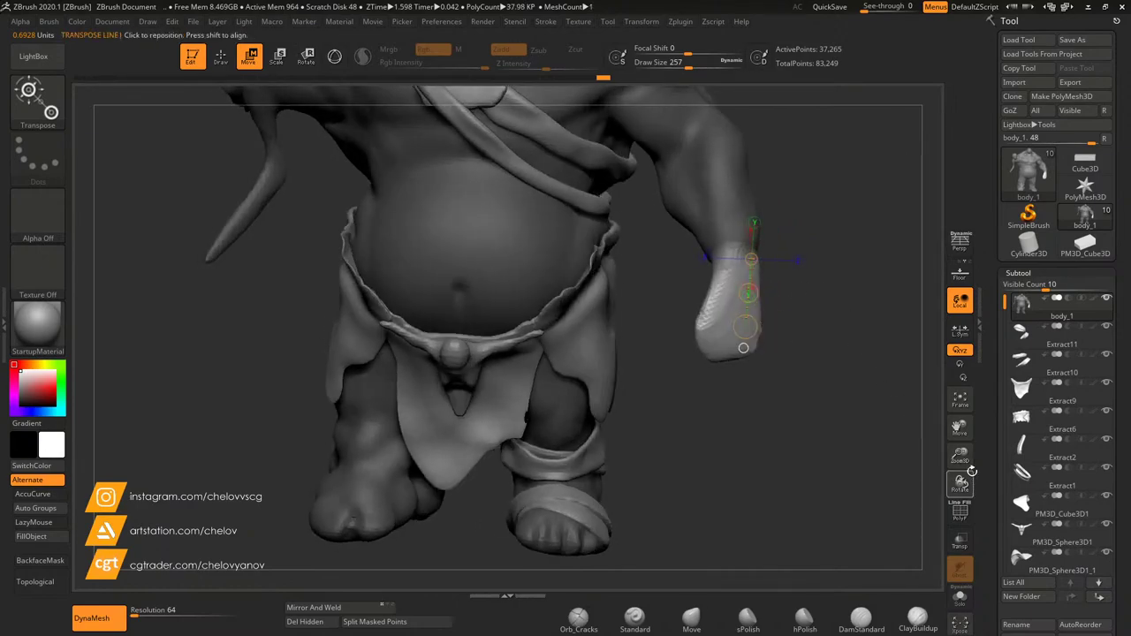
{"action": "mouse_move", "coordinate": [960, 458]}
{"action": "left_mouse_down"}
{"action": "mouse_move", "coordinate": [957, 428]}
{"action": "mouse_move", "coordinate": [945, 452]}
{"action": "left_mouse_up"}
{"action": "left_click_drag", "start_coordinate": [841, 351], "coordinate": [857, 353]}
{"action": "left_click_drag", "start_coordinate": [961, 458], "coordinate": [975, 519]}
{"action": "key", "text": "ctrl"}
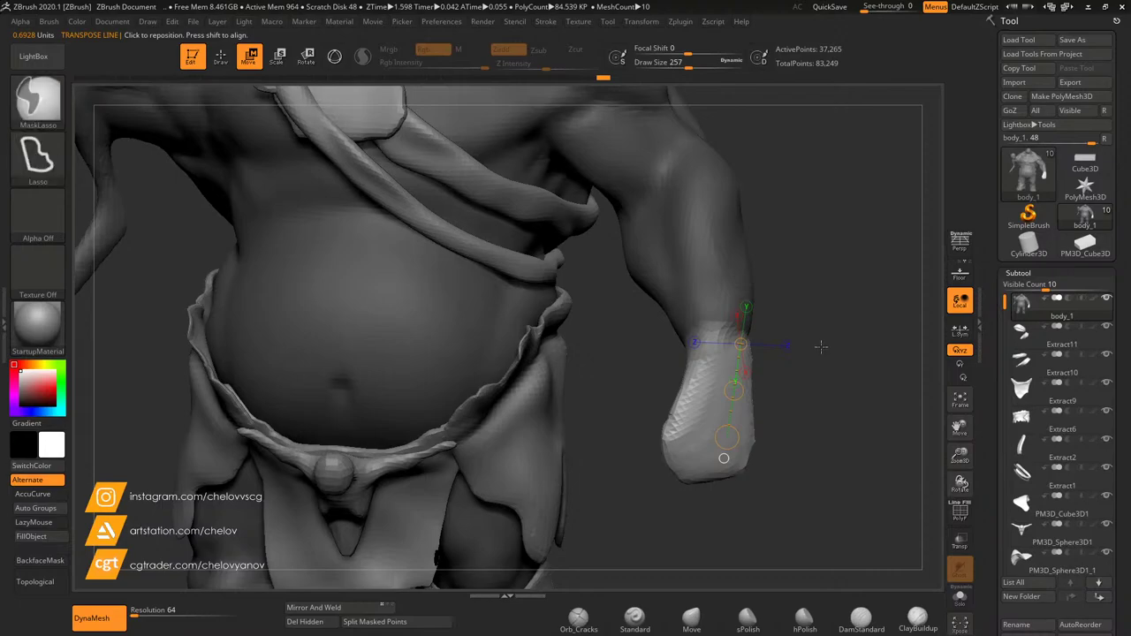
{"action": "mouse_move", "coordinate": [827, 400]}
{"action": "left_mouse_down", "text": "ctrl"}
{"action": "mouse_move", "coordinate": [837, 416]}
{"action": "mouse_move", "coordinate": [826, 420]}
{"action": "left_mouse_up", "text": "ctrl"}
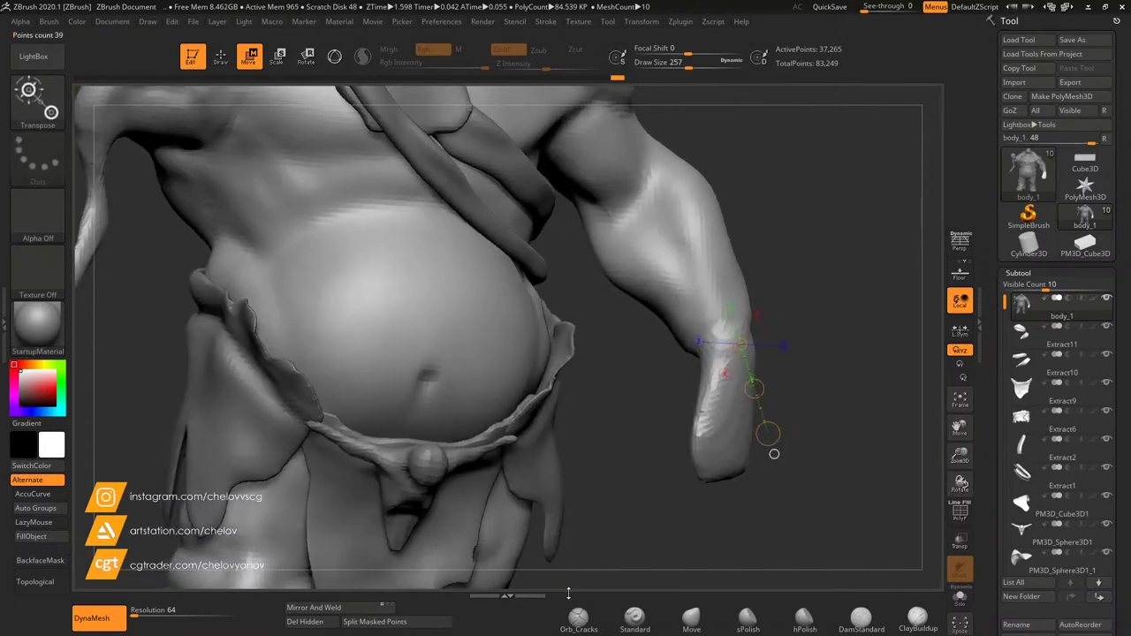
Step: Pull a thumb out of the left hand block with SnakeHook2 at draw size 101 and remesh the body
{"action": "left_click", "coordinate": [21, 93]}
{"action": "left_click", "coordinate": [900, 366]}
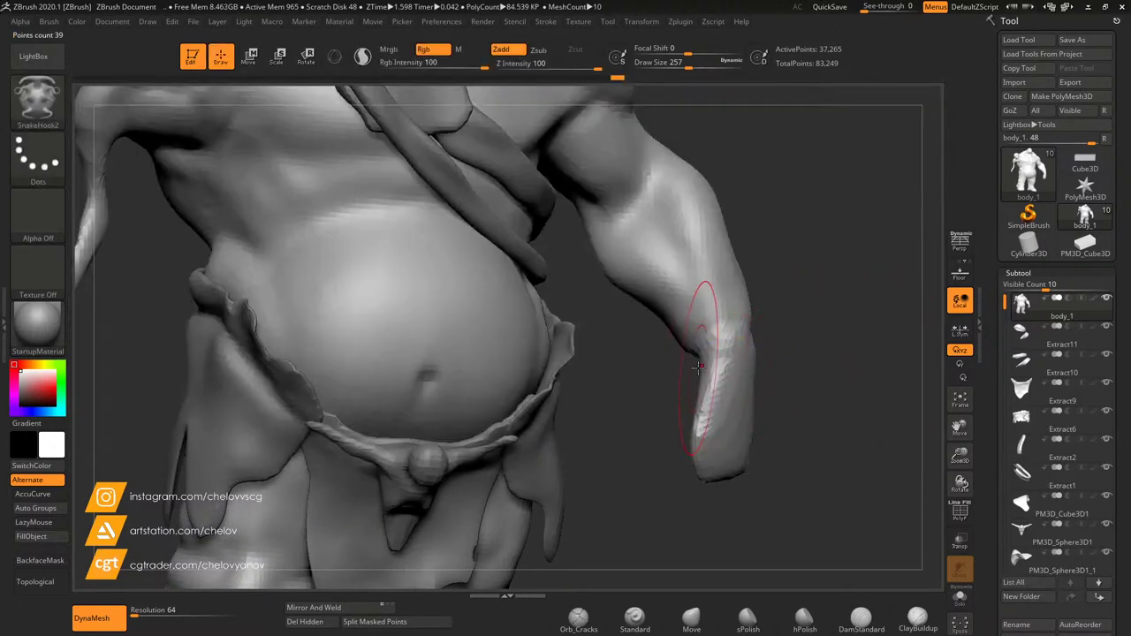
{"action": "left_click_drag", "start_coordinate": [688, 65], "coordinate": [678, 67]}
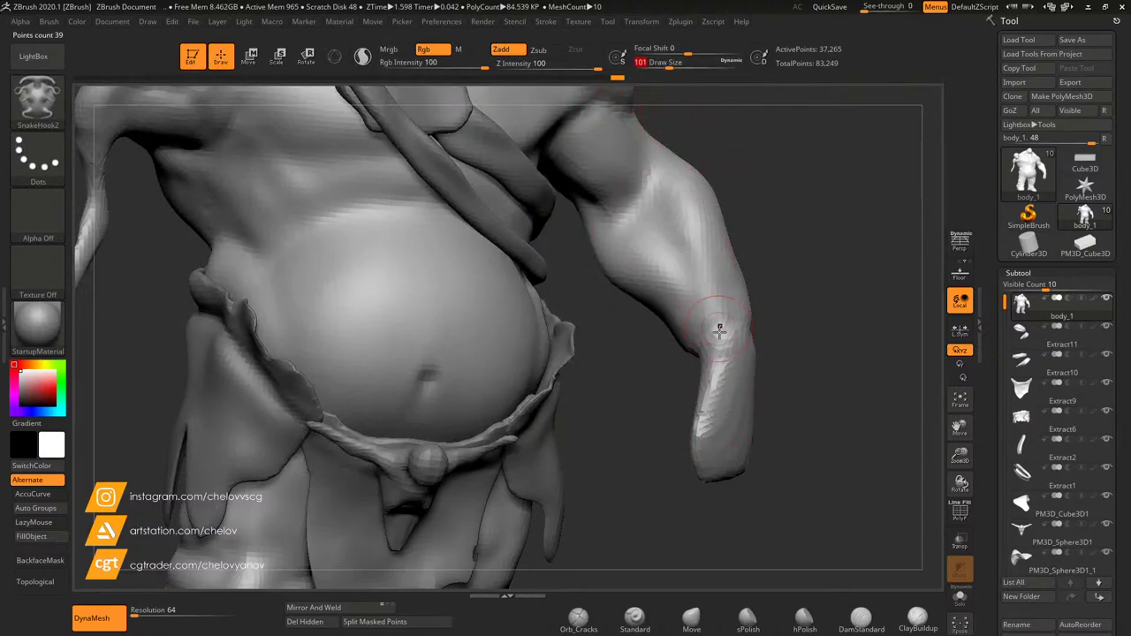
{"action": "left_click_drag", "start_coordinate": [708, 365], "coordinate": [643, 409]}
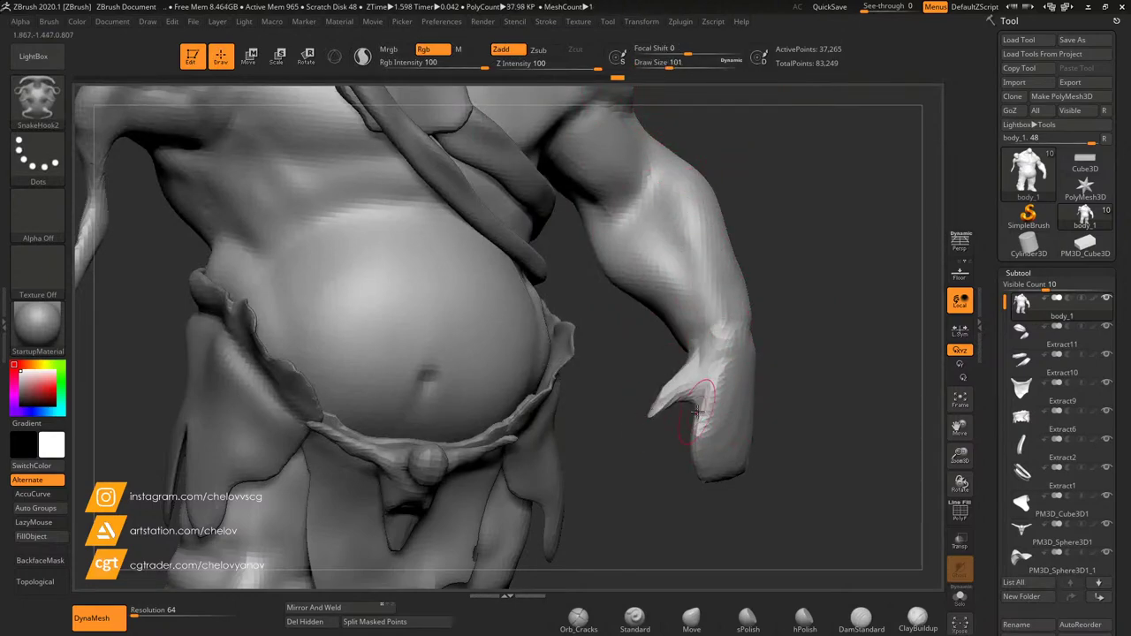
{"action": "key", "text": "ctrl+z"}
{"action": "key", "text": "f"}
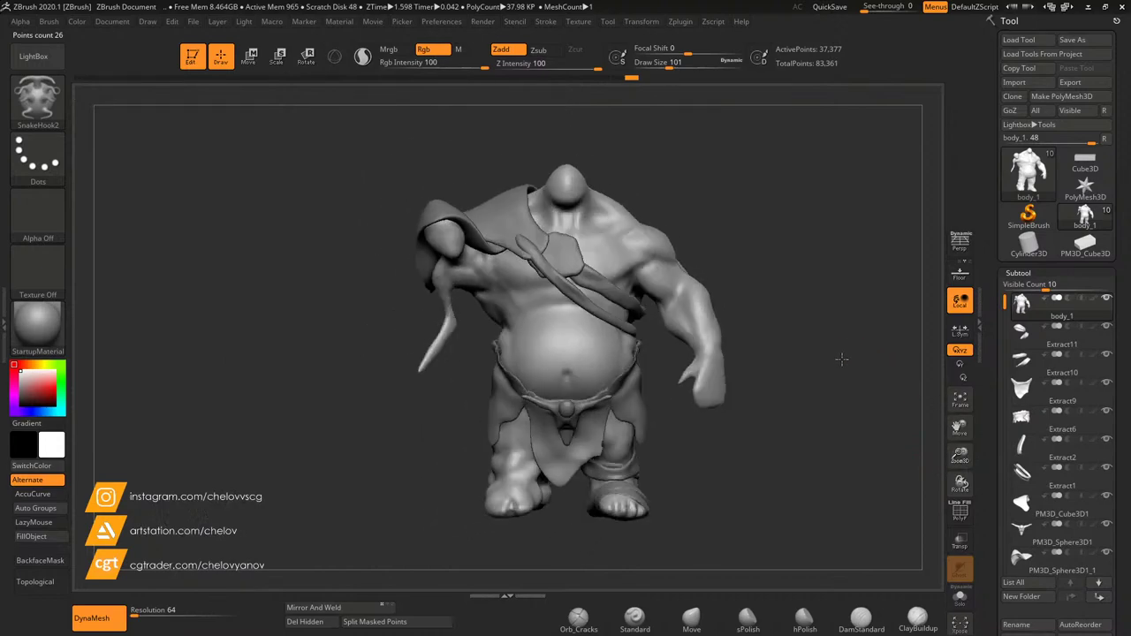
Step: Extend the tip of the thin right arm into a hand stub with SnakeHook2 and adjust it with the Move brush
{"action": "mouse_move", "coordinate": [804, 303]}
{"action": "left_mouse_down"}
{"action": "mouse_move", "coordinate": [767, 303]}
{"action": "mouse_move", "coordinate": [789, 304]}
{"action": "left_mouse_up"}
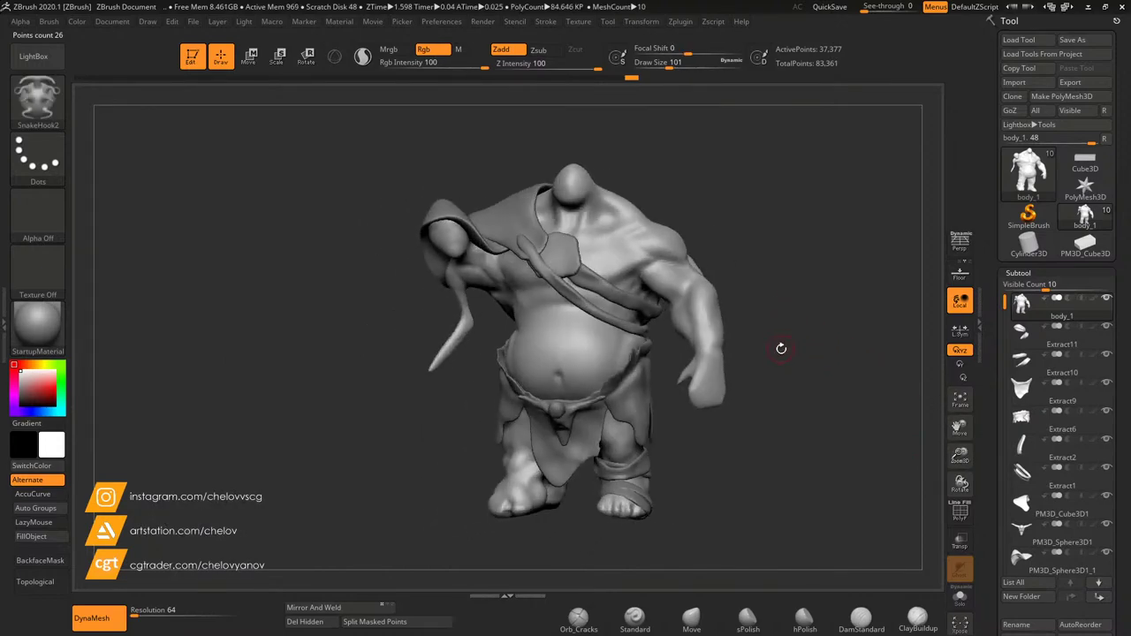
{"action": "mouse_move", "coordinate": [782, 348]}
{"action": "left_mouse_down"}
{"action": "mouse_move", "coordinate": [766, 350]}
{"action": "mouse_move", "coordinate": [796, 355]}
{"action": "left_mouse_up"}
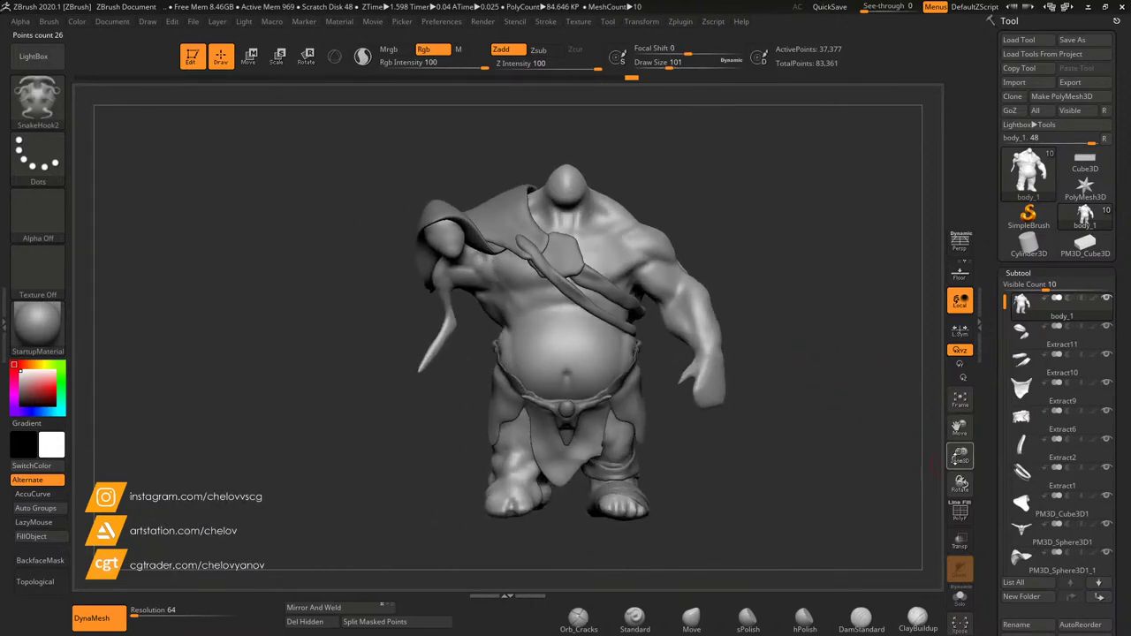
{"action": "left_click_drag", "start_coordinate": [960, 457], "coordinate": [955, 422]}
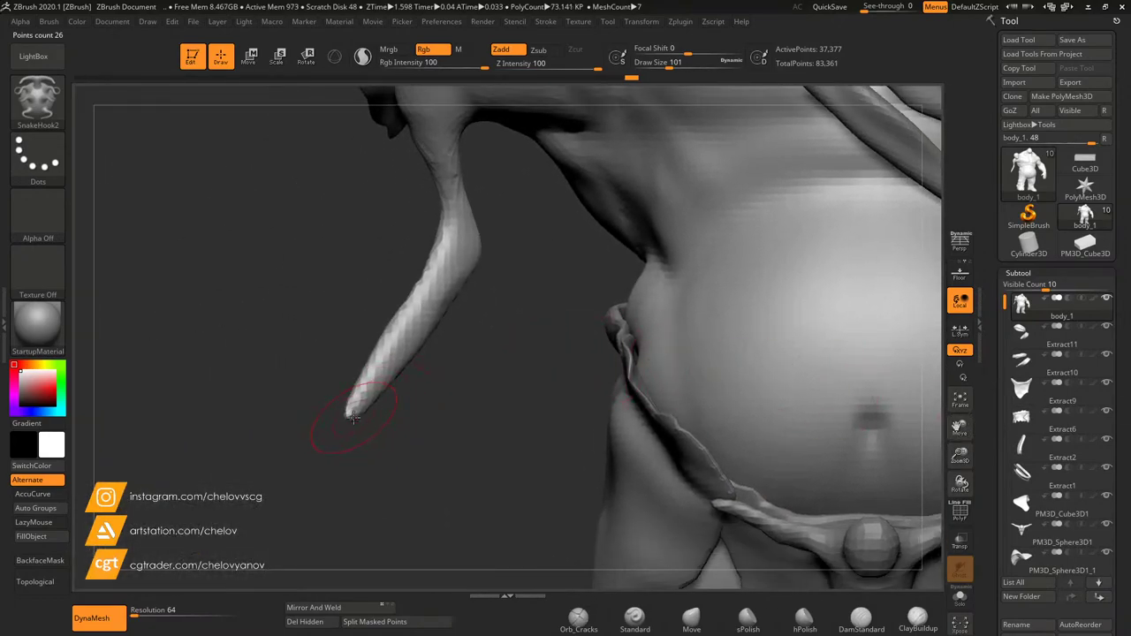
{"action": "left_click_drag", "start_coordinate": [352, 426], "coordinate": [484, 529]}
{"action": "left_click", "coordinate": [682, 619]}
{"action": "left_click_drag", "start_coordinate": [404, 394], "coordinate": [392, 406]}
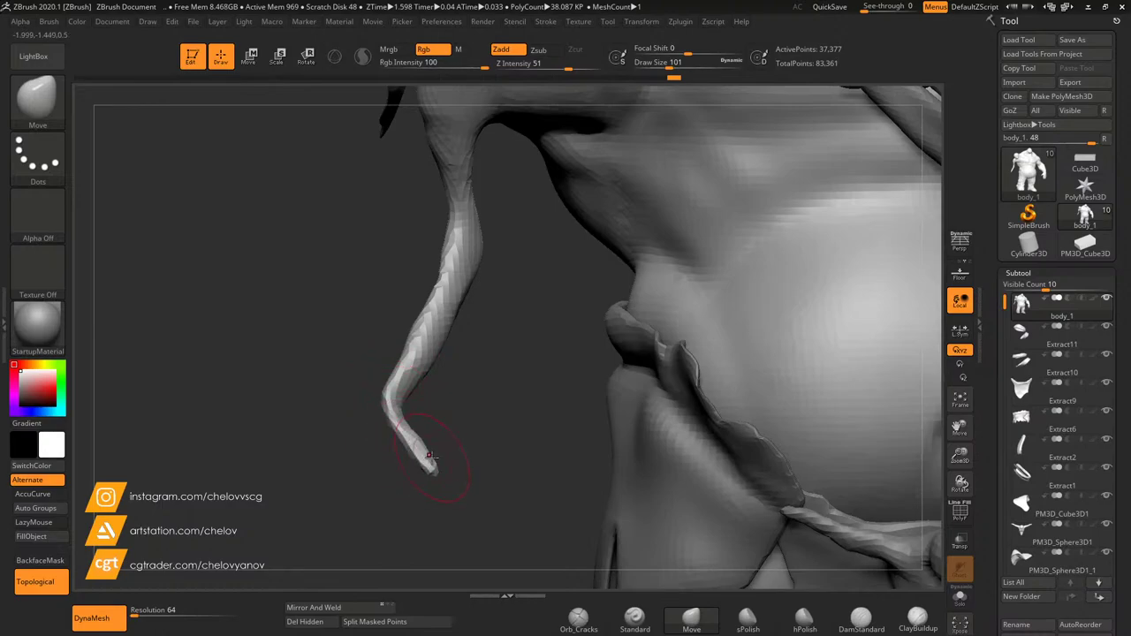
Step: Thicken the tip of the right arm into a hand block with the Inflat brush and remesh the body
{"action": "key", "text": "b"}
{"action": "key", "text": "i"}
{"action": "key", "text": "n"}
{"action": "left_click_drag", "start_coordinate": [507, 429], "coordinate": [549, 404]}
{"action": "left_click_drag", "start_coordinate": [419, 473], "coordinate": [401, 469]}
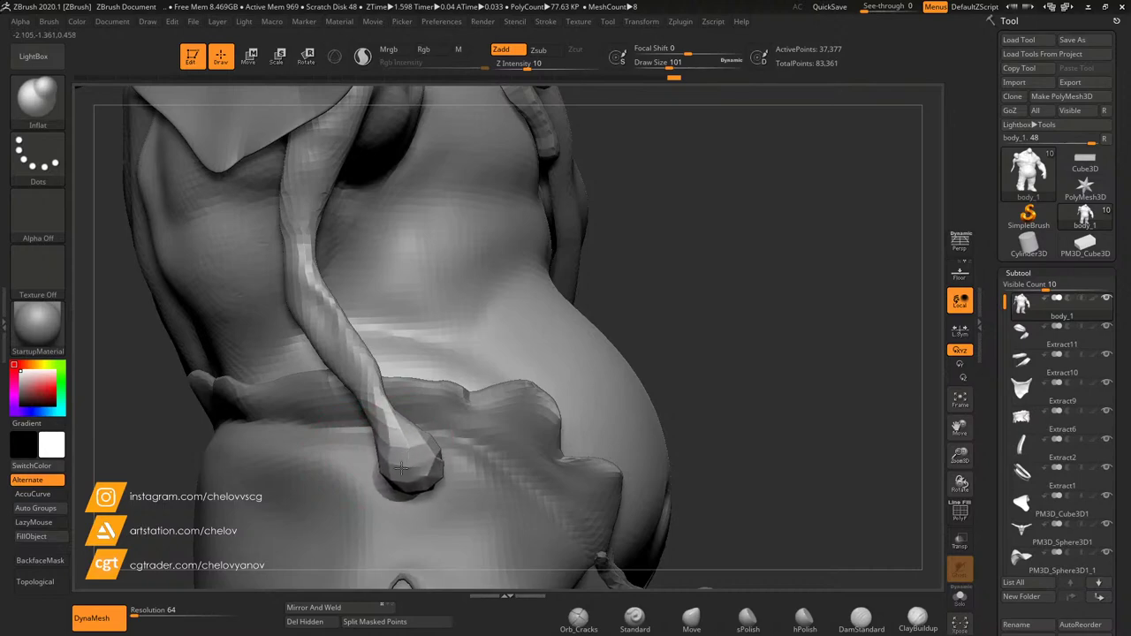
{"action": "key", "text": "ctrl+z"}
{"action": "left_click_drag", "start_coordinate": [960, 456], "coordinate": [1005, 368]}
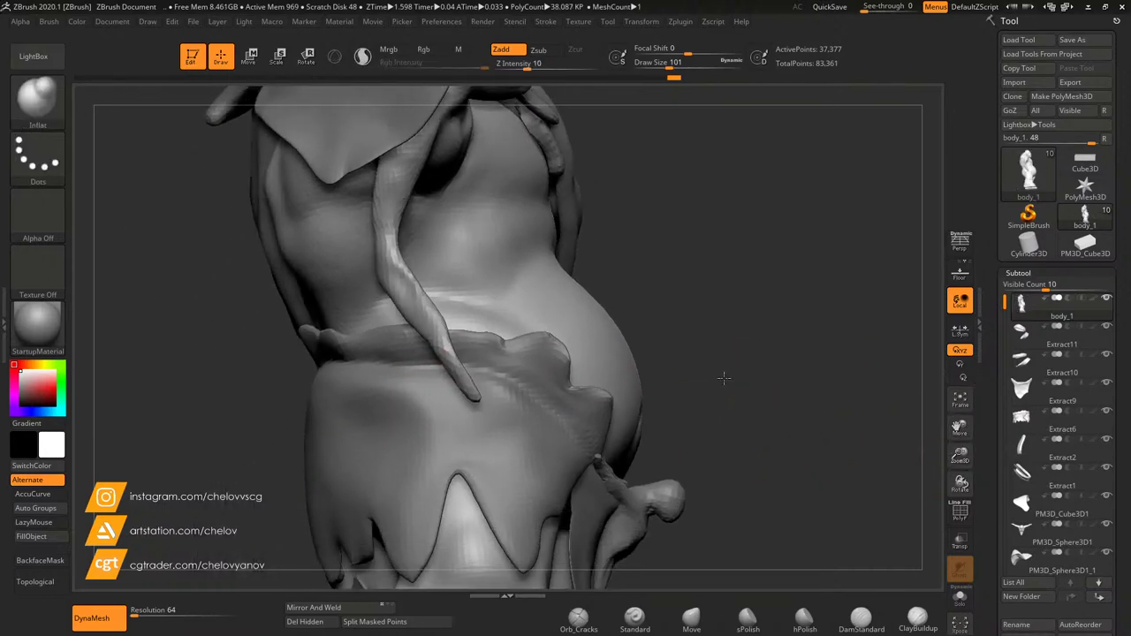
{"action": "left_click_drag", "start_coordinate": [722, 379], "coordinate": [767, 350]}
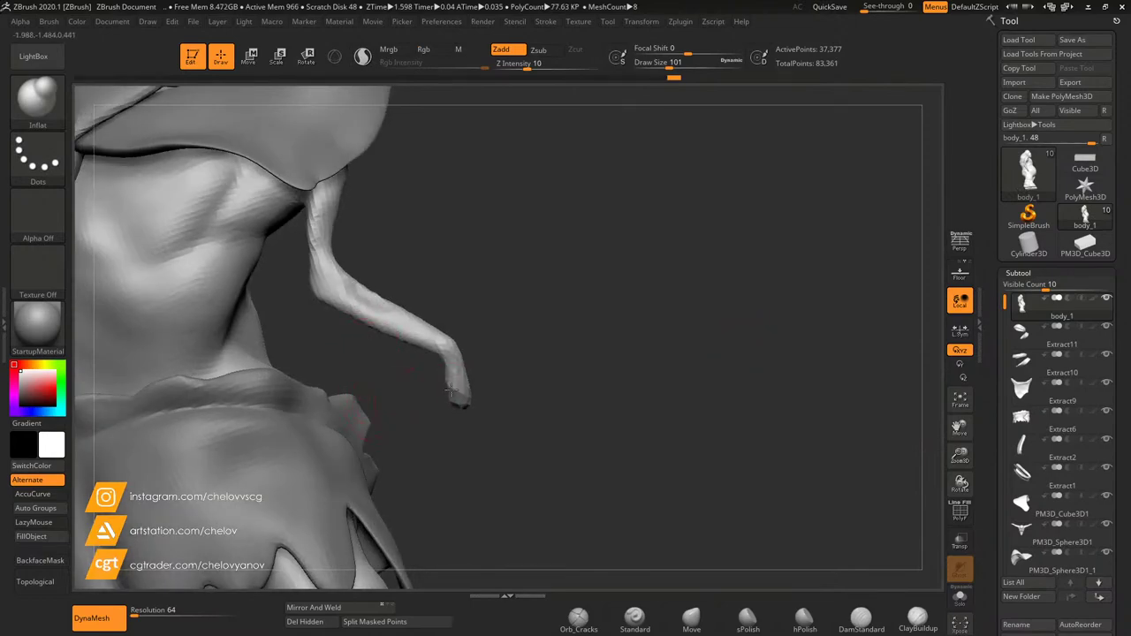
{"action": "left_click_drag", "start_coordinate": [518, 404], "coordinate": [661, 633]}
Step: Adjust the shape of the right hand block using the Move brush
{"action": "left_click", "coordinate": [691, 617]}
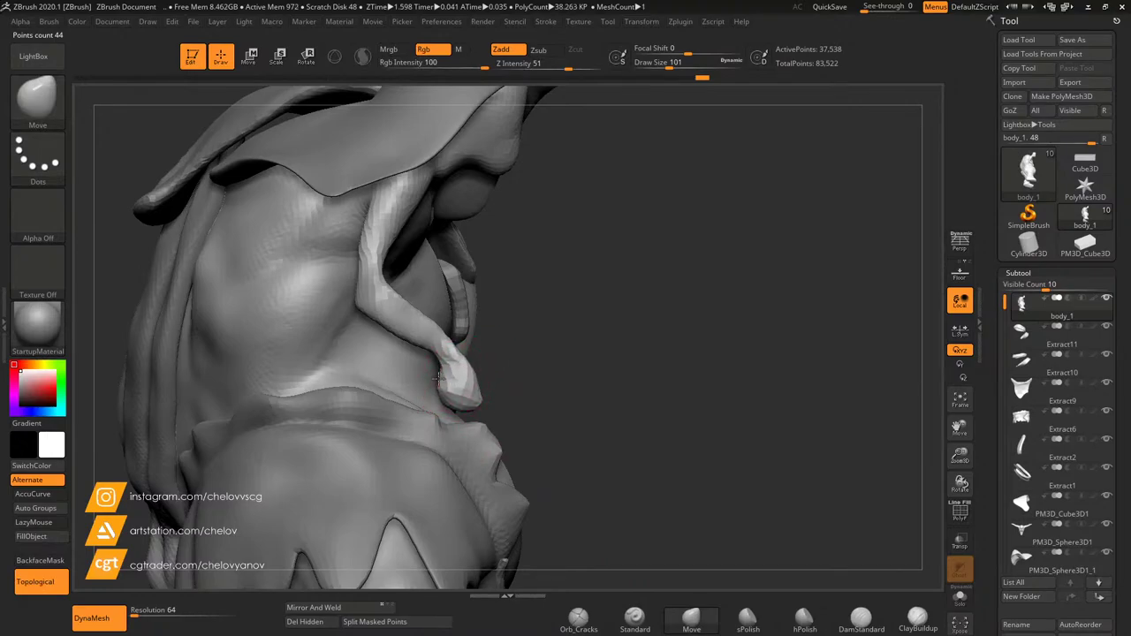
{"action": "left_click_drag", "start_coordinate": [442, 401], "coordinate": [444, 400]}
{"action": "mouse_move", "coordinate": [619, 402]}
{"action": "left_mouse_down"}
{"action": "mouse_move", "coordinate": [442, 398]}
{"action": "mouse_move", "coordinate": [480, 409]}
{"action": "left_mouse_up"}
Step: Mask the right hand block with MaskLasso and invert the mask so only the hand stays editable
{"action": "key", "text": "ctrl"}
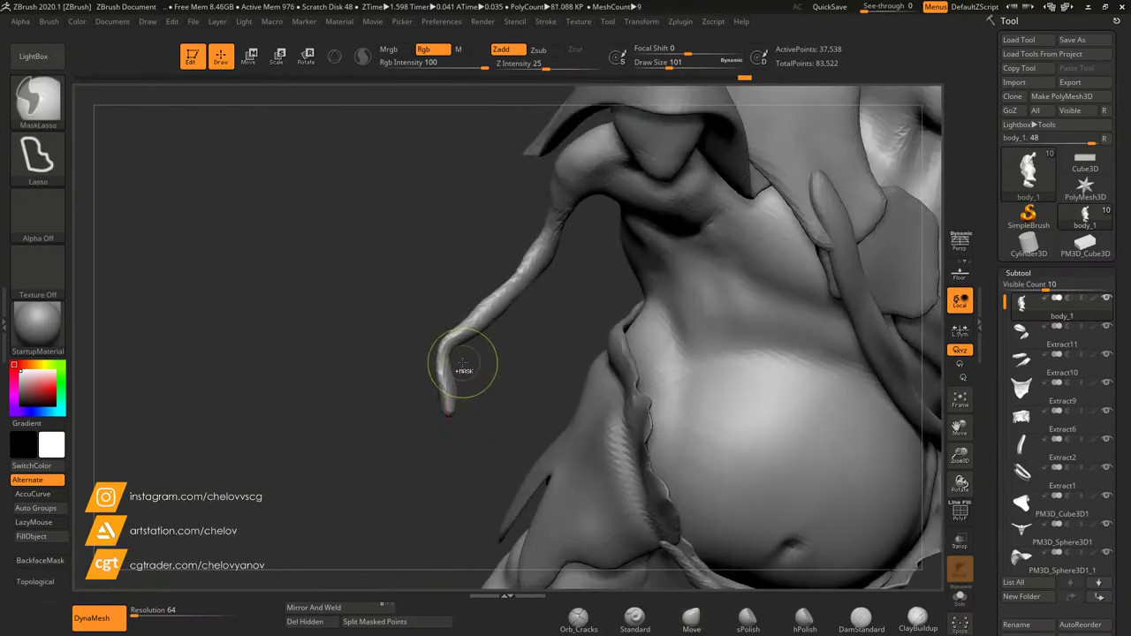
{"action": "mouse_move", "coordinate": [406, 375]}
{"action": "left_mouse_down", "text": "ctrl"}
{"action": "mouse_move", "coordinate": [487, 421]}
{"action": "mouse_move", "coordinate": [707, 336]}
{"action": "left_mouse_up", "text": "ctrl"}
{"action": "left_click", "coordinate": [503, 394], "text": "ctrl"}
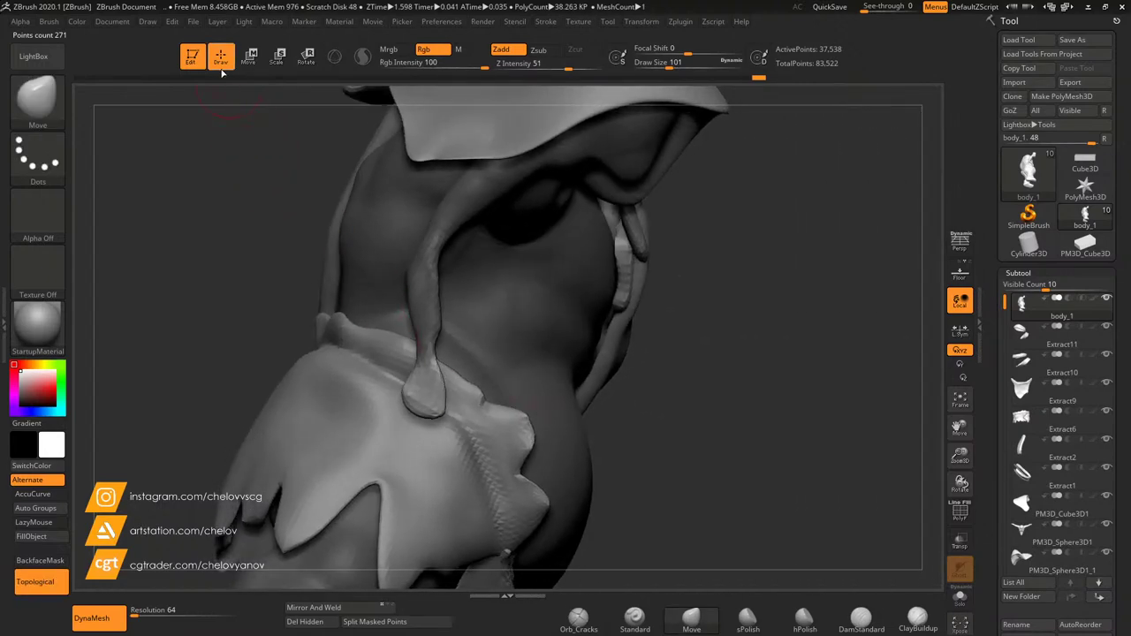
Step: Rotate the right hand block at the wrist with a transpose line, clear the mask and return to Draw mode
{"action": "left_click", "coordinate": [306, 57]}
{"action": "mouse_move", "coordinate": [428, 362]}
{"action": "left_mouse_down"}
{"action": "mouse_move", "coordinate": [428, 404]}
{"action": "mouse_move", "coordinate": [391, 344]}
{"action": "left_mouse_up"}
{"action": "left_click_drag", "start_coordinate": [699, 412], "coordinate": [665, 390]}
{"action": "mouse_move", "coordinate": [494, 422]}
{"action": "left_mouse_down", "text": "ctrl"}
{"action": "mouse_move", "coordinate": [501, 428]}
{"action": "mouse_move", "coordinate": [458, 412]}
{"action": "left_mouse_up", "text": "ctrl"}
{"action": "key", "text": "q"}
{"action": "left_click_drag", "start_coordinate": [409, 381], "coordinate": [584, 430]}
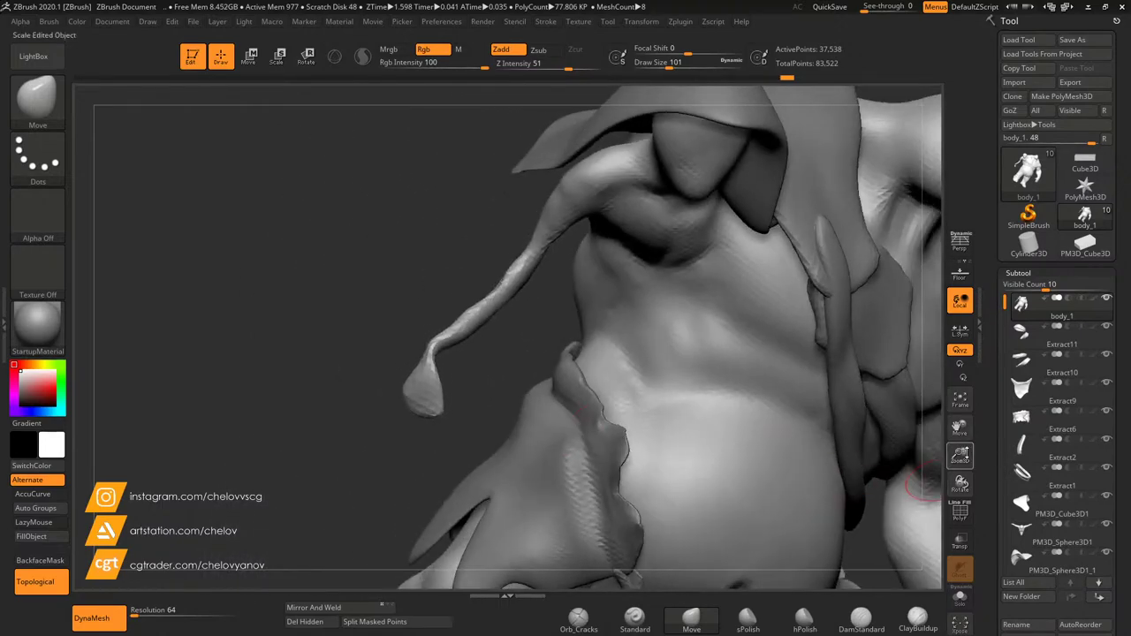
Step: Pull a small thumb out of the right hand block with SnakeHook2 at draw size 33 and remesh the body
{"action": "left_click_drag", "start_coordinate": [966, 453], "coordinate": [960, 424]}
{"action": "left_click_drag", "start_coordinate": [379, 243], "coordinate": [741, 429], "text": "shift"}
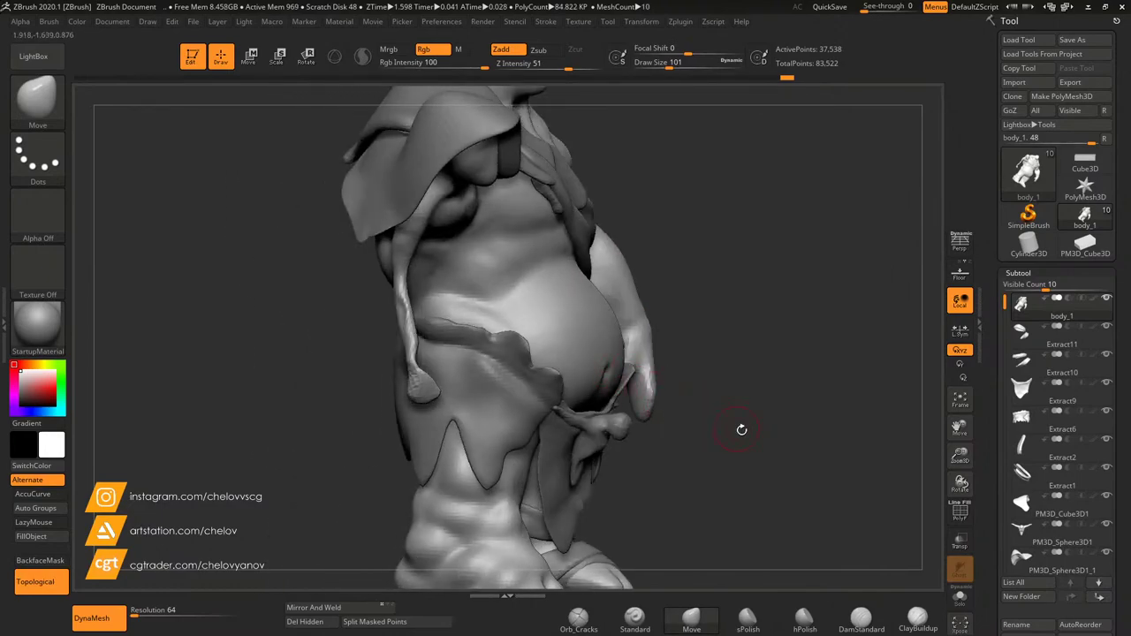
{"action": "left_click_drag", "start_coordinate": [961, 454], "coordinate": [965, 488]}
{"action": "left_click_drag", "start_coordinate": [959, 425], "coordinate": [975, 432]}
{"action": "mouse_move", "coordinate": [345, 399]}
{"action": "left_mouse_down"}
{"action": "mouse_move", "coordinate": [331, 425]}
{"action": "mouse_move", "coordinate": [428, 368]}
{"action": "mouse_move", "coordinate": [531, 354]}
{"action": "left_mouse_up"}
{"action": "left_click_drag", "start_coordinate": [960, 457], "coordinate": [782, 555]}
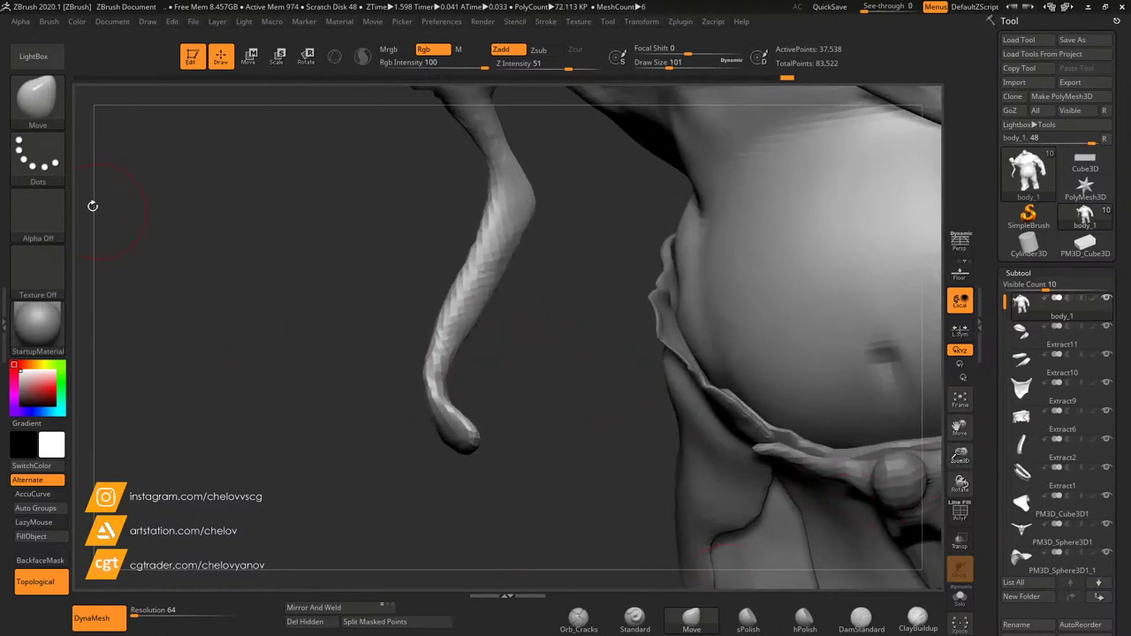
{"action": "left_click", "coordinate": [47, 113]}
{"action": "left_click", "coordinate": [901, 360]}
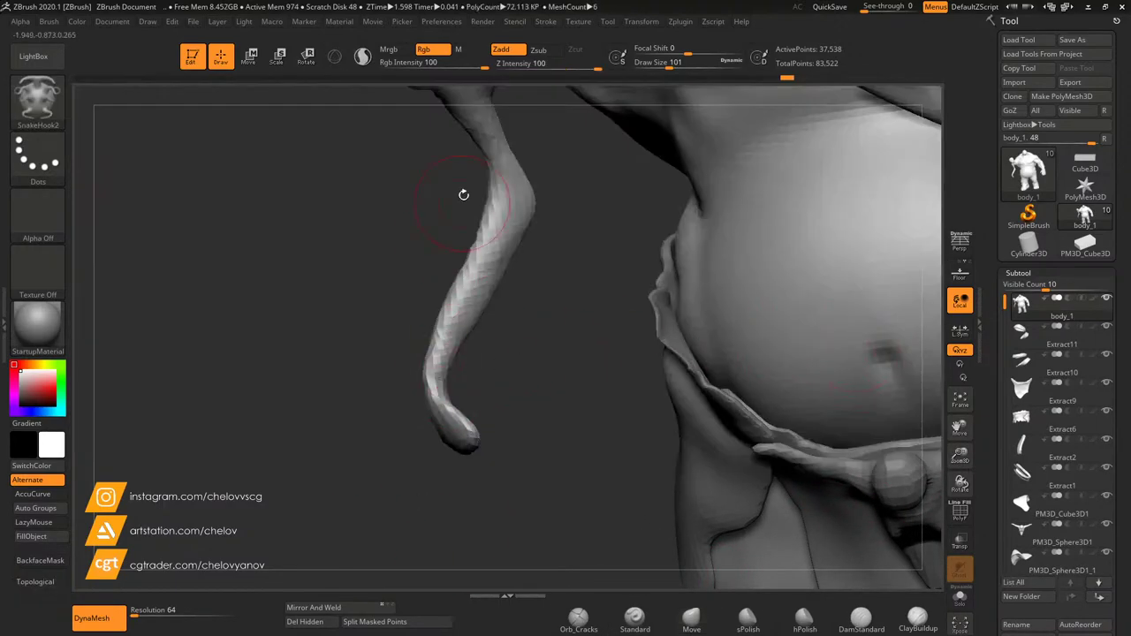
{"action": "left_click_drag", "start_coordinate": [674, 64], "coordinate": [656, 64]}
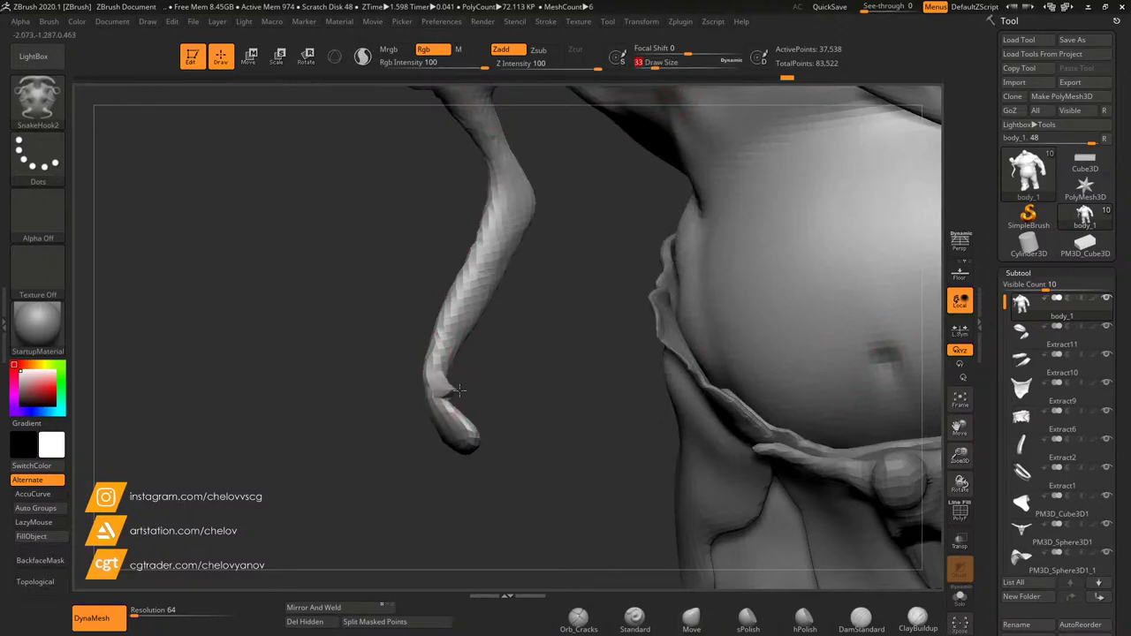
{"action": "left_click_drag", "start_coordinate": [524, 403], "coordinate": [548, 425], "text": "ctrl"}
{"action": "left_click_drag", "start_coordinate": [523, 403], "coordinate": [763, 337]}
Step: Reshape the right side of the torso above the waist using the Move brush at draw size 468
{"action": "left_click_drag", "start_coordinate": [959, 454], "coordinate": [905, 419]}
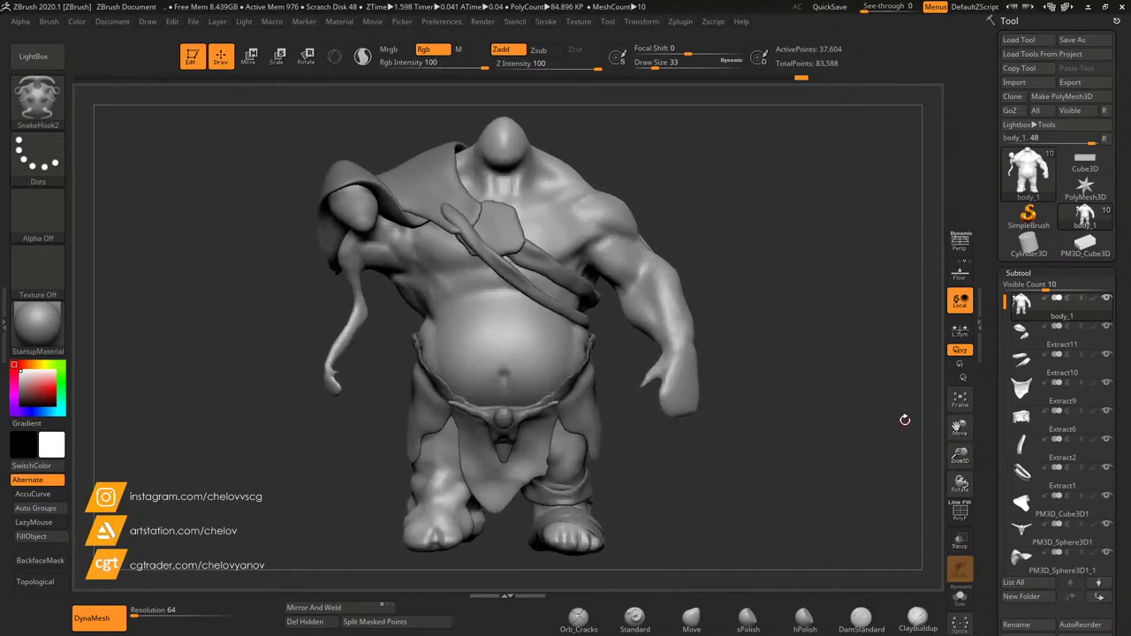
{"action": "mouse_move", "coordinate": [736, 293]}
{"action": "left_mouse_down"}
{"action": "mouse_move", "coordinate": [714, 295]}
{"action": "mouse_move", "coordinate": [736, 298]}
{"action": "mouse_move", "coordinate": [750, 276]}
{"action": "mouse_move", "coordinate": [726, 281]}
{"action": "left_mouse_up"}
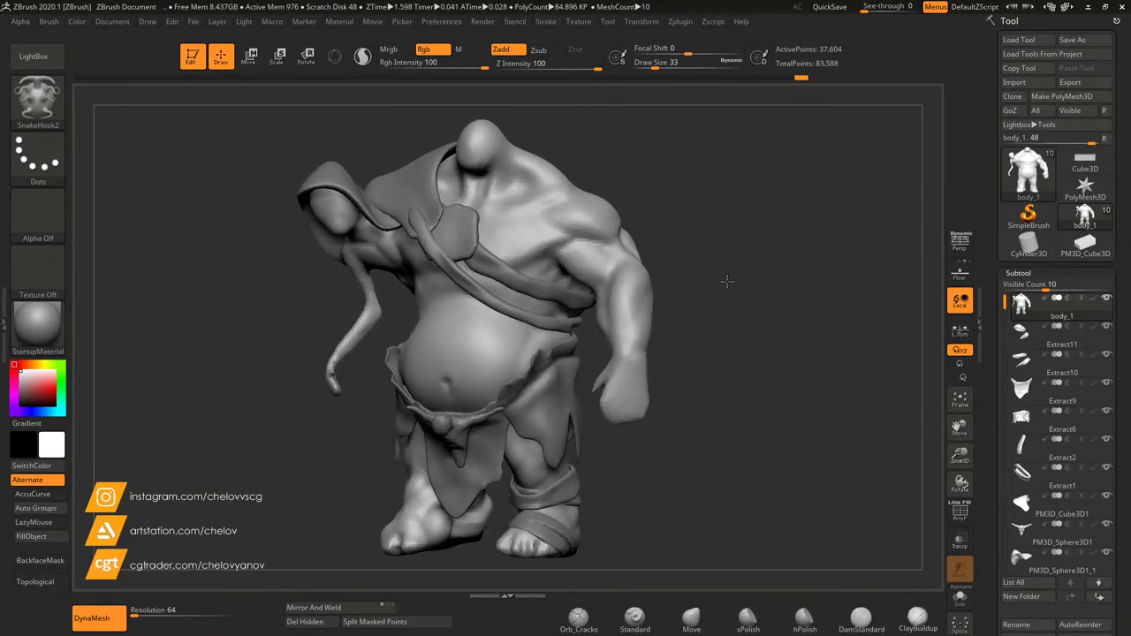
{"action": "left_click", "coordinate": [693, 616]}
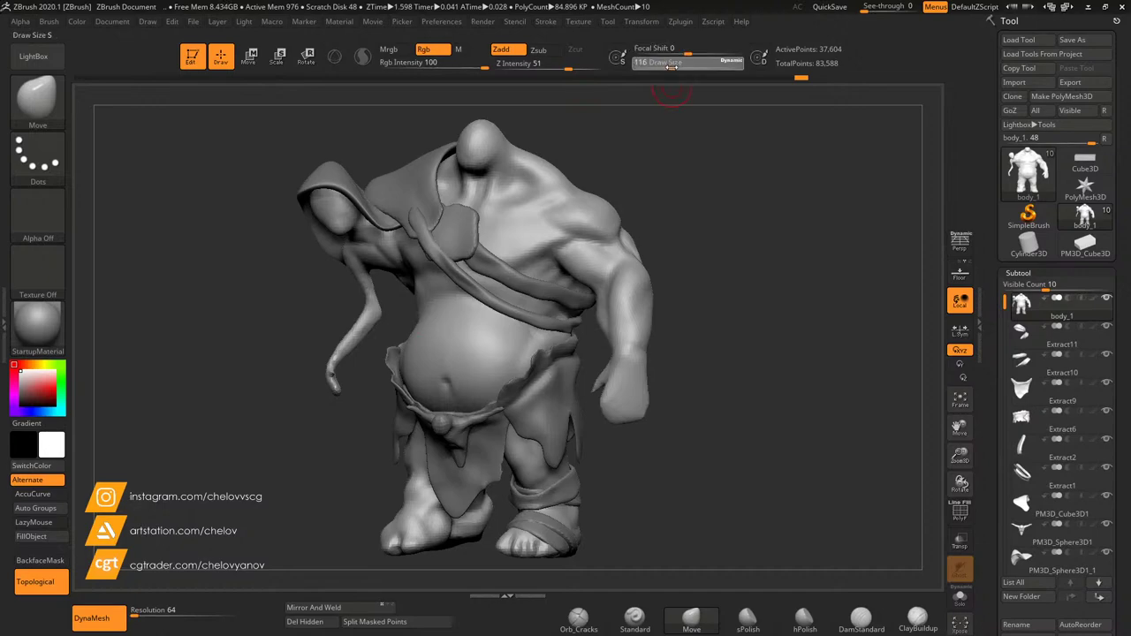
{"action": "left_click_drag", "start_coordinate": [708, 67], "coordinate": [709, 67]}
{"action": "left_click_drag", "start_coordinate": [418, 326], "coordinate": [414, 316]}
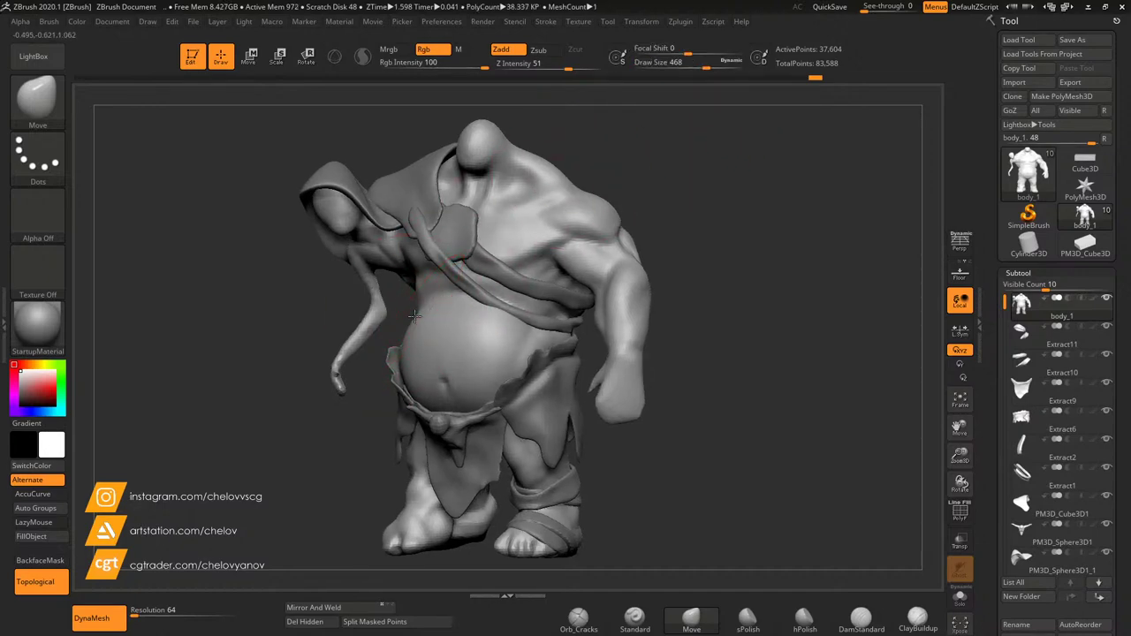
Step: Refine the belly volume from below and in profile with the Move brush
{"action": "left_click_drag", "start_coordinate": [733, 352], "coordinate": [546, 347]}
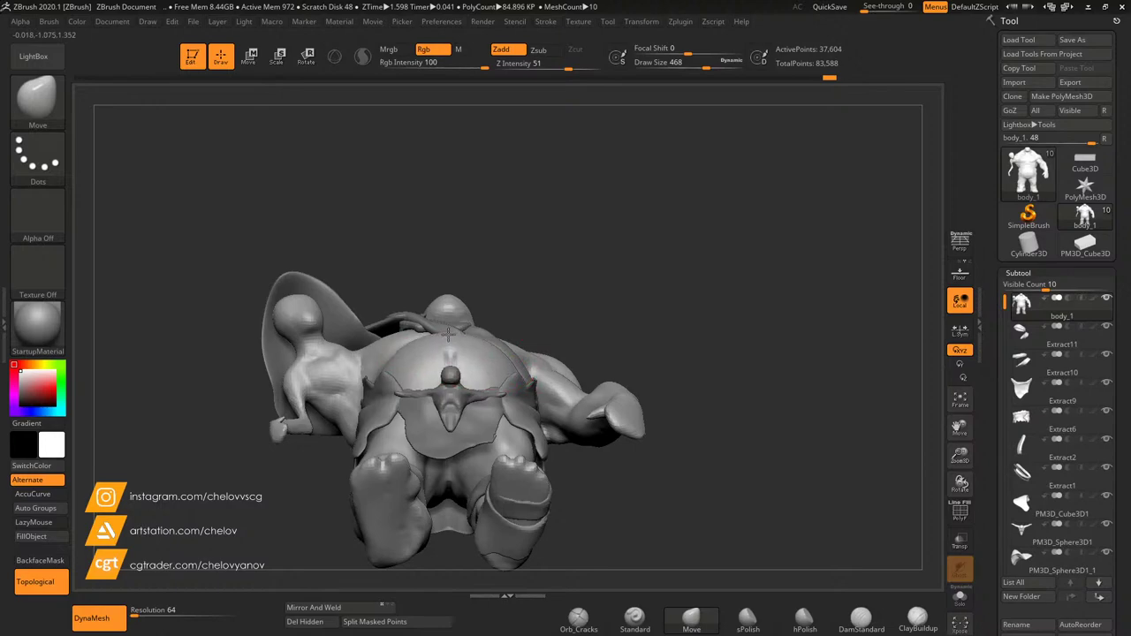
{"action": "left_click_drag", "start_coordinate": [632, 329], "coordinate": [752, 408]}
{"action": "left_click_drag", "start_coordinate": [958, 456], "coordinate": [960, 482]}
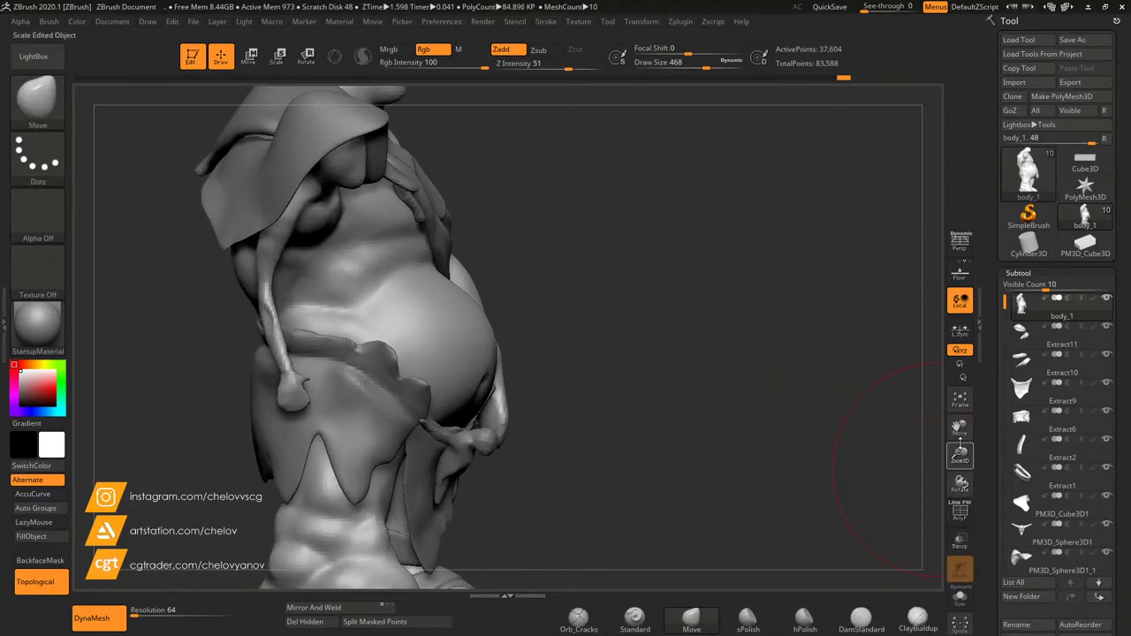
{"action": "left_click_drag", "start_coordinate": [629, 402], "coordinate": [684, 404], "text": "shift"}
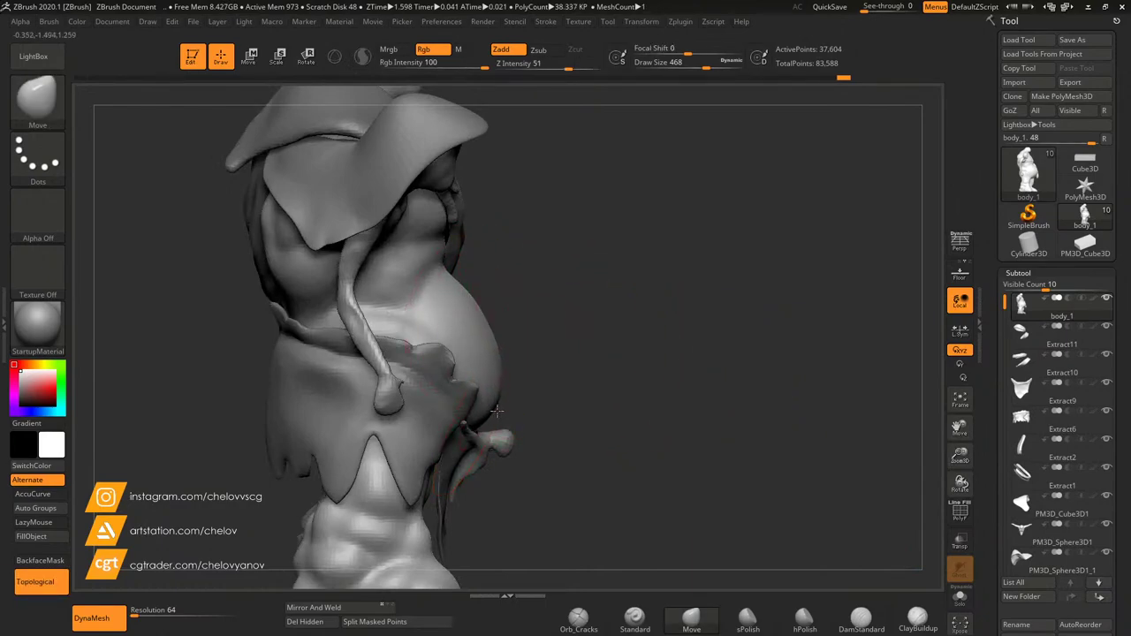
{"action": "left_click_drag", "start_coordinate": [583, 339], "coordinate": [447, 343]}
Step: Set the Move brush's draw size to 305 and adjust the upper belly beneath the chest straps
{"action": "mouse_move", "coordinate": [950, 462]}
{"action": "left_mouse_down"}
{"action": "mouse_move", "coordinate": [901, 424]}
{"action": "mouse_move", "coordinate": [745, 379]}
{"action": "mouse_move", "coordinate": [704, 389]}
{"action": "mouse_move", "coordinate": [683, 363]}
{"action": "mouse_move", "coordinate": [963, 464]}
{"action": "mouse_move", "coordinate": [962, 477]}
{"action": "left_mouse_up"}
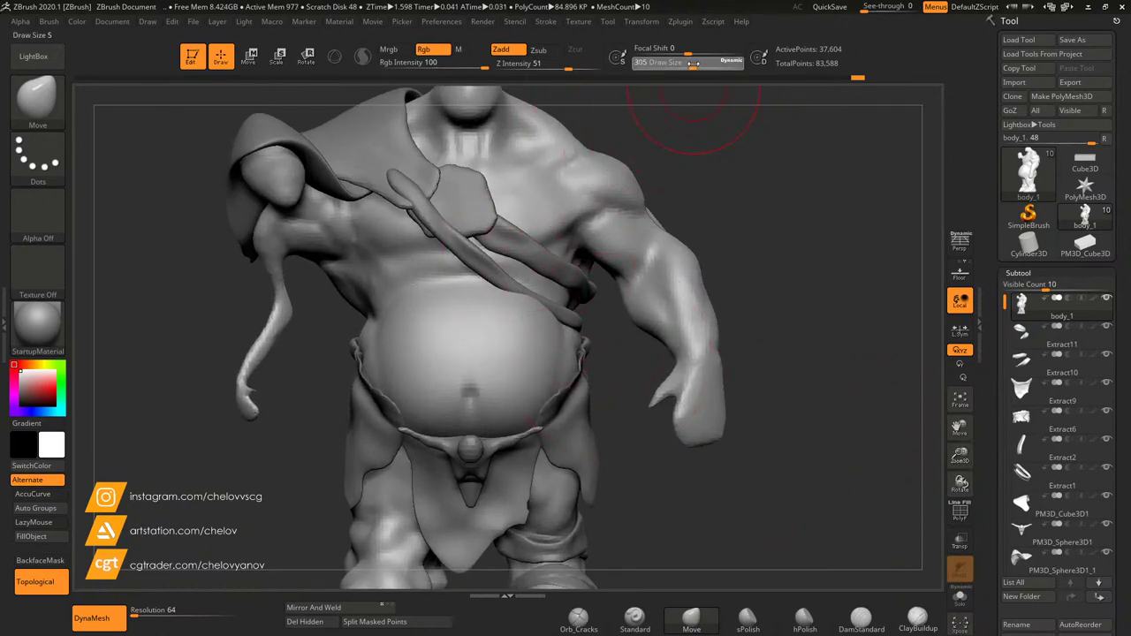
{"action": "left_click_drag", "start_coordinate": [536, 298], "coordinate": [525, 307]}
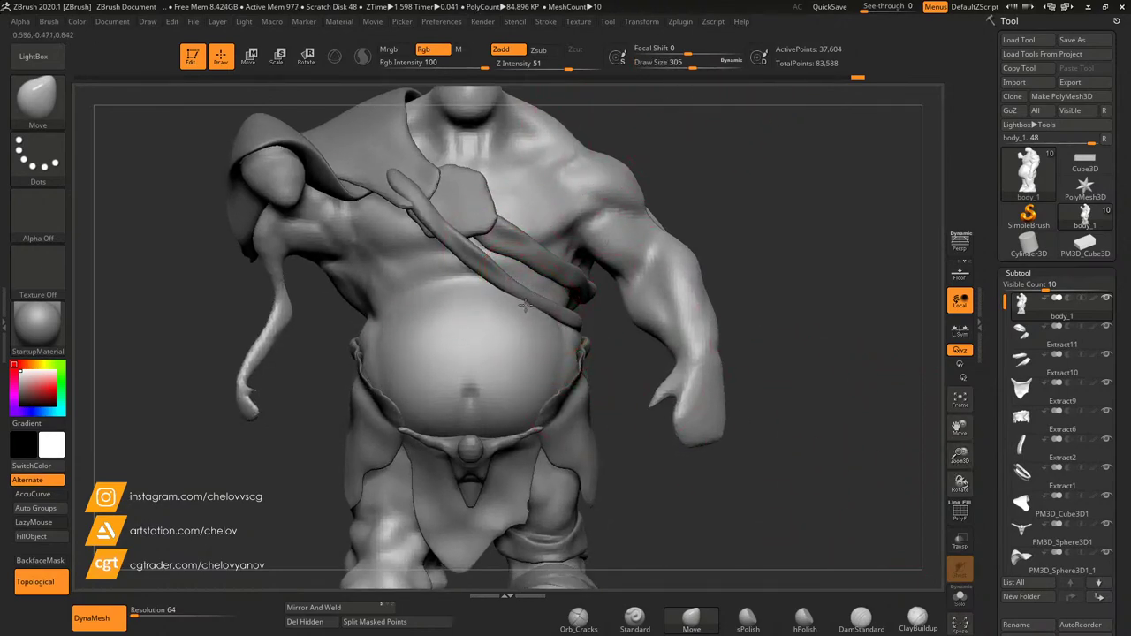
{"action": "left_click_drag", "start_coordinate": [760, 282], "coordinate": [482, 301]}
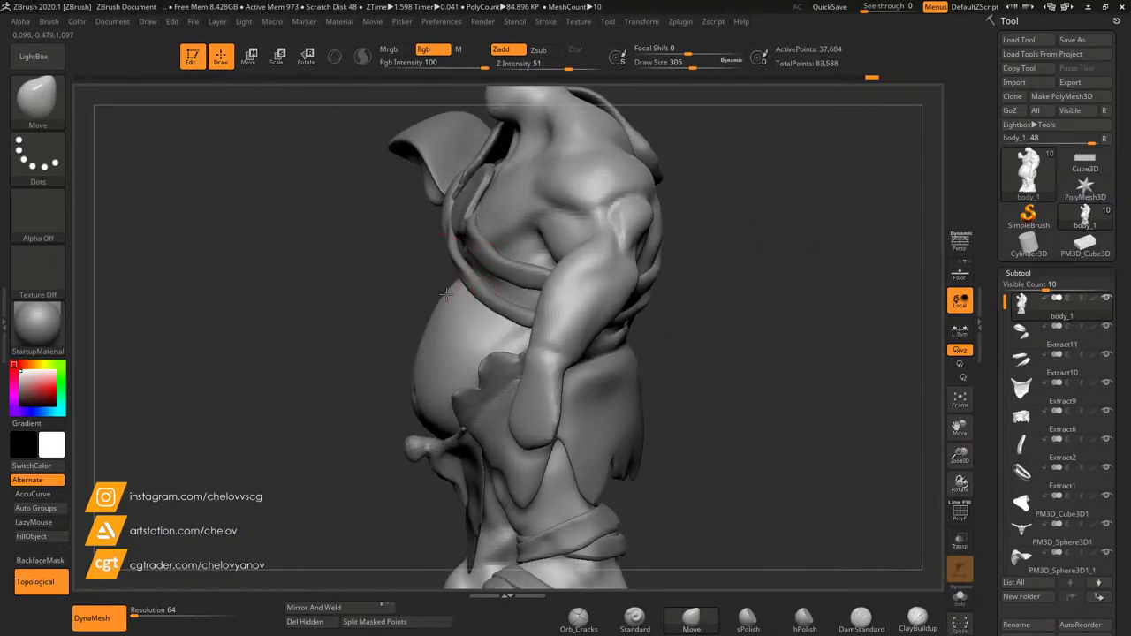
{"action": "left_click_drag", "start_coordinate": [382, 321], "coordinate": [430, 342]}
{"action": "right_click_drag", "start_coordinate": [431, 343], "coordinate": [424, 341]}
{"action": "key", "text": "f"}
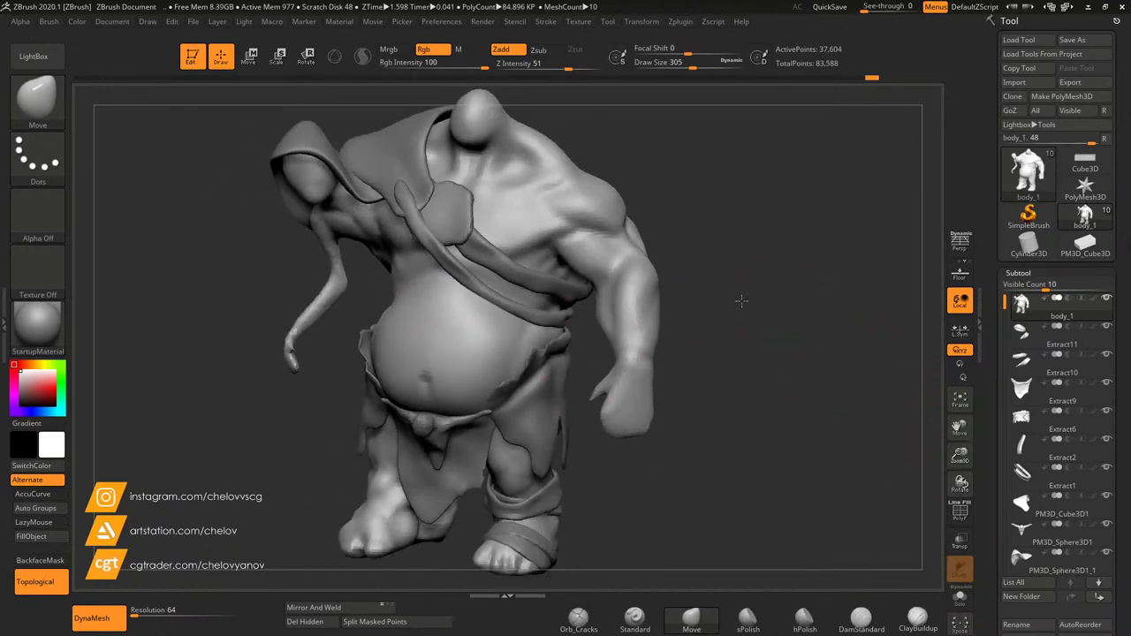
{"action": "left_click_drag", "start_coordinate": [740, 303], "coordinate": [769, 296]}
{"action": "left_click_drag", "start_coordinate": [682, 190], "coordinate": [662, 201]}
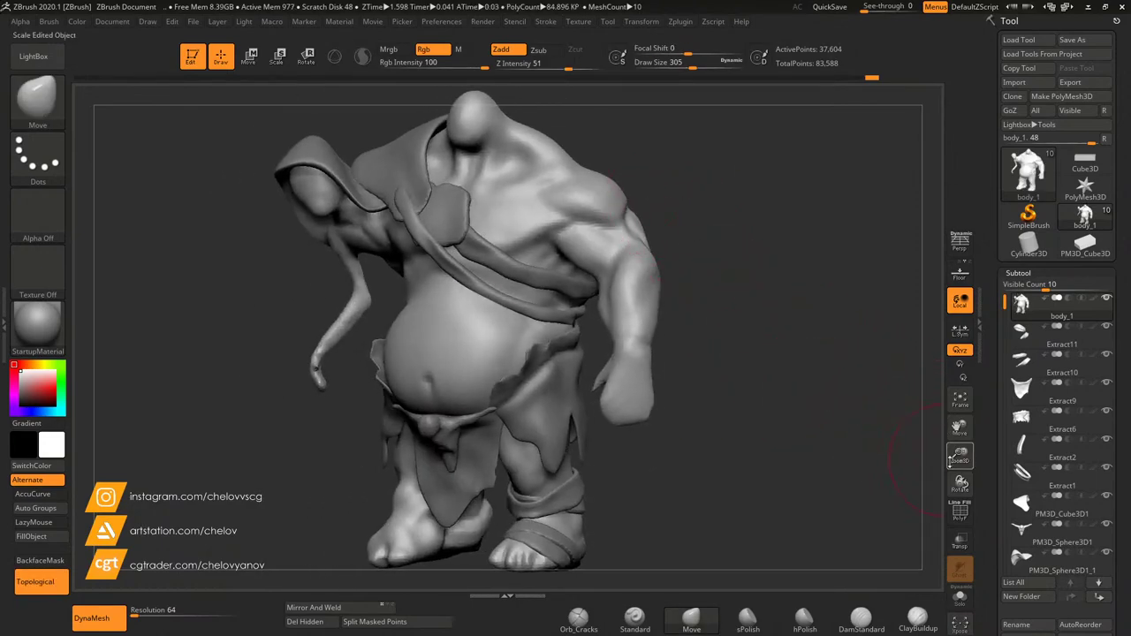
Step: Mask the thick forearm and most of its hand with MaskLasso, filling the wrist and leaving the fingertip area unmasked
{"action": "left_click_drag", "start_coordinate": [951, 459], "coordinate": [952, 490]}
{"action": "left_click_drag", "start_coordinate": [958, 430], "coordinate": [829, 447]}
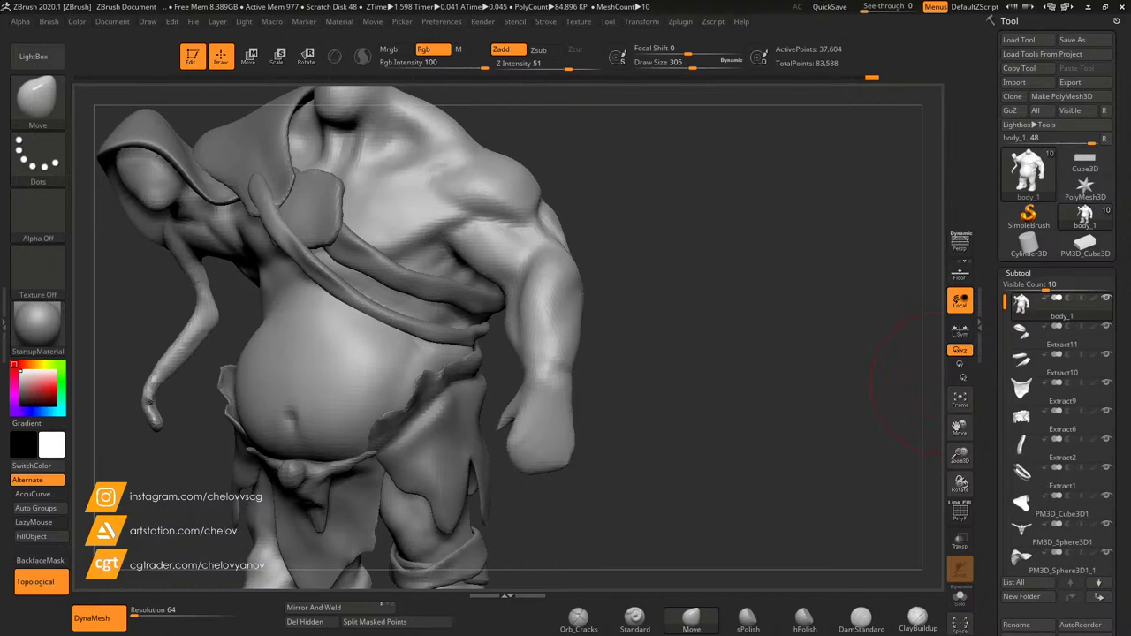
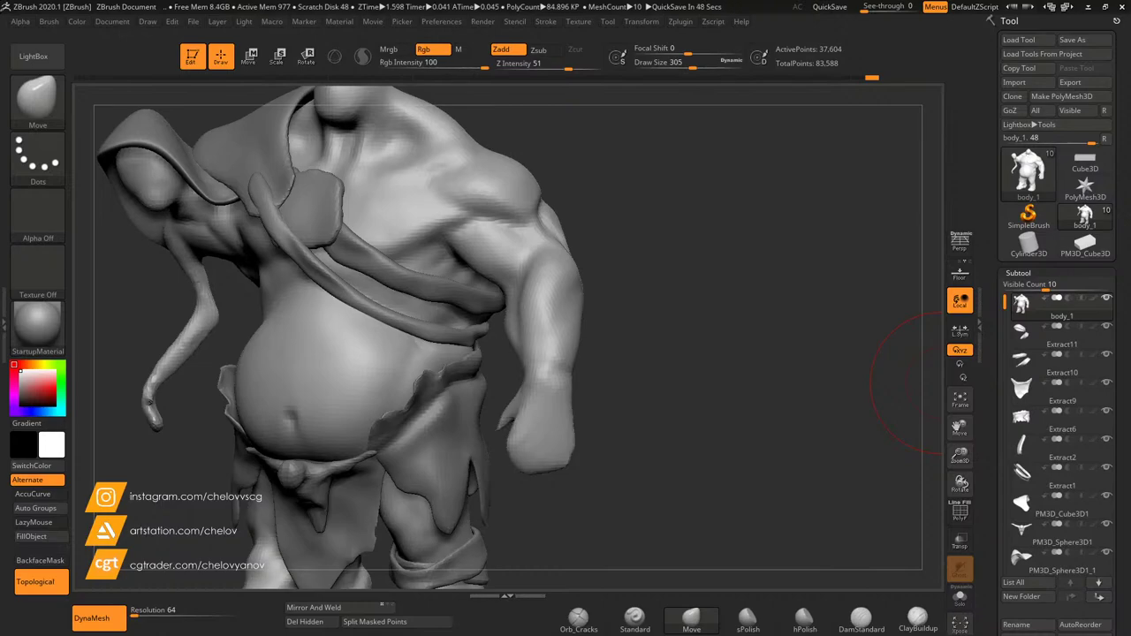
{"action": "left_click_drag", "start_coordinate": [653, 315], "coordinate": [665, 343]}
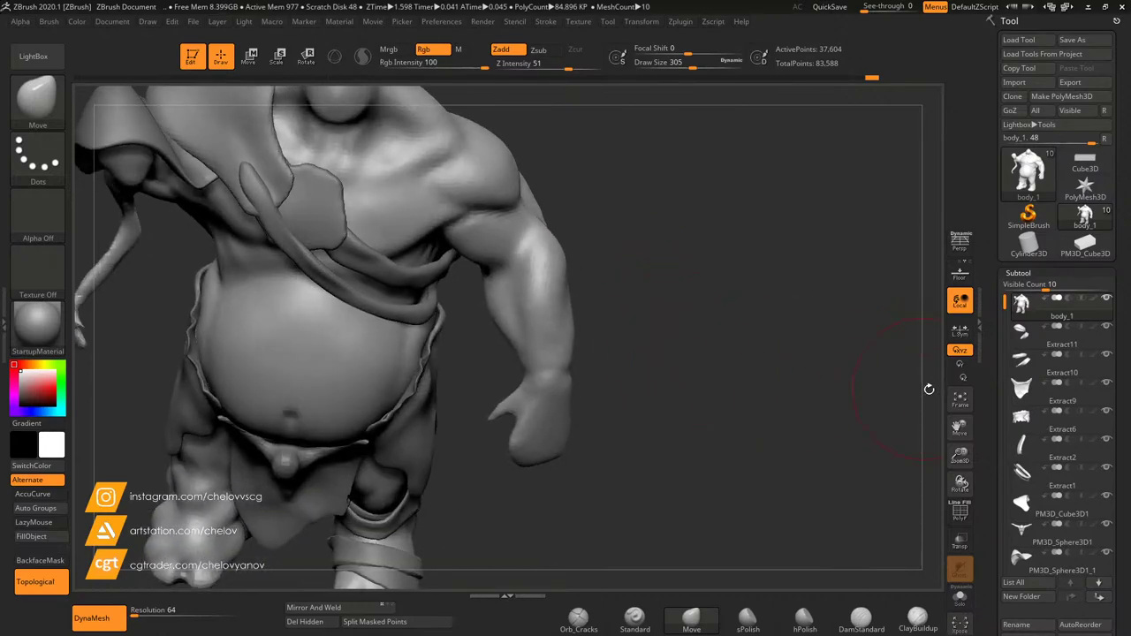
{"action": "left_click_drag", "start_coordinate": [960, 452], "coordinate": [961, 468]}
{"action": "mouse_move", "coordinate": [701, 223]}
{"action": "left_mouse_down", "text": "ctrl"}
{"action": "mouse_move", "coordinate": [536, 305]}
{"action": "mouse_move", "coordinate": [600, 394]}
{"action": "mouse_move", "coordinate": [757, 399]}
{"action": "mouse_move", "coordinate": [766, 293]}
{"action": "mouse_move", "coordinate": [771, 327]}
{"action": "left_mouse_up", "text": "ctrl"}
{"action": "left_click_drag", "start_coordinate": [962, 464], "coordinate": [961, 486]}
{"action": "left_click_drag", "start_coordinate": [960, 430], "coordinate": [921, 393]}
{"action": "left_click_drag", "start_coordinate": [833, 384], "coordinate": [828, 429], "text": "ctrl"}
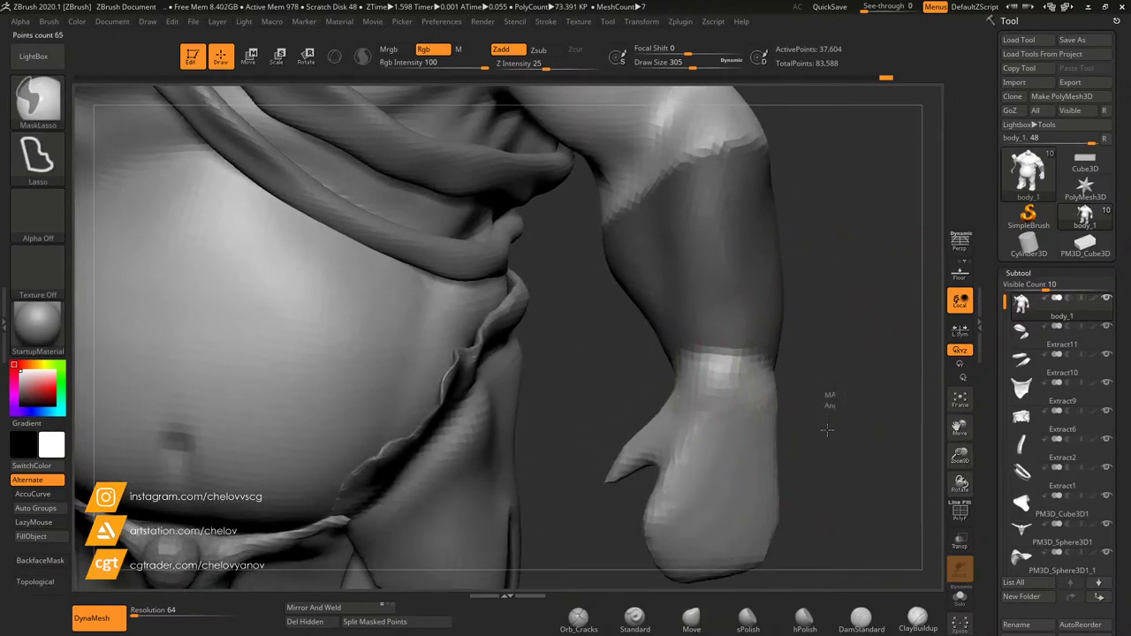
{"action": "mouse_move", "coordinate": [793, 485]}
{"action": "left_mouse_down", "text": "ctrl"}
{"action": "mouse_move", "coordinate": [677, 495]}
{"action": "mouse_move", "coordinate": [659, 398]}
{"action": "mouse_move", "coordinate": [637, 398]}
{"action": "left_mouse_up", "text": "ctrl"}
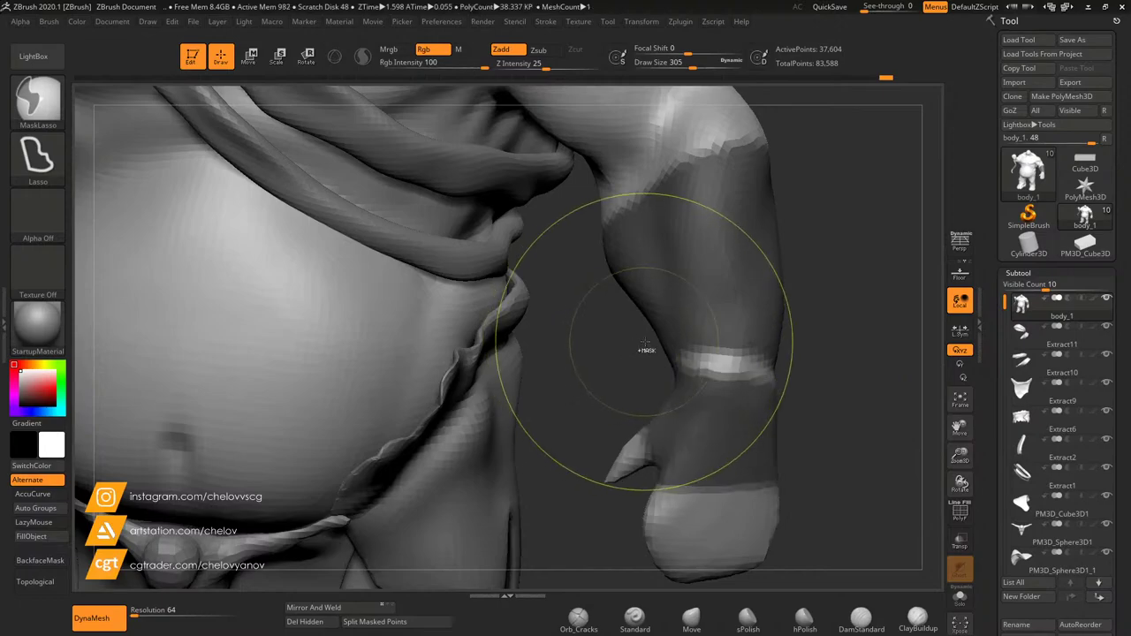
{"action": "mouse_move", "coordinate": [854, 326]}
{"action": "left_mouse_down", "text": "ctrl"}
{"action": "mouse_move", "coordinate": [640, 329]}
{"action": "mouse_move", "coordinate": [647, 320]}
{"action": "left_mouse_up", "text": "ctrl"}
Step: Try extracting a shell from the masked forearm with thickness 0.02, and clear the mask
{"action": "left_click_drag", "start_coordinate": [961, 455], "coordinate": [875, 361]}
{"action": "left_click_drag", "start_coordinate": [956, 426], "coordinate": [1089, 522]}
{"action": "mouse_move", "coordinate": [817, 362]}
{"action": "left_mouse_down"}
{"action": "mouse_move", "coordinate": [717, 386]}
{"action": "mouse_move", "coordinate": [825, 349]}
{"action": "left_mouse_up"}
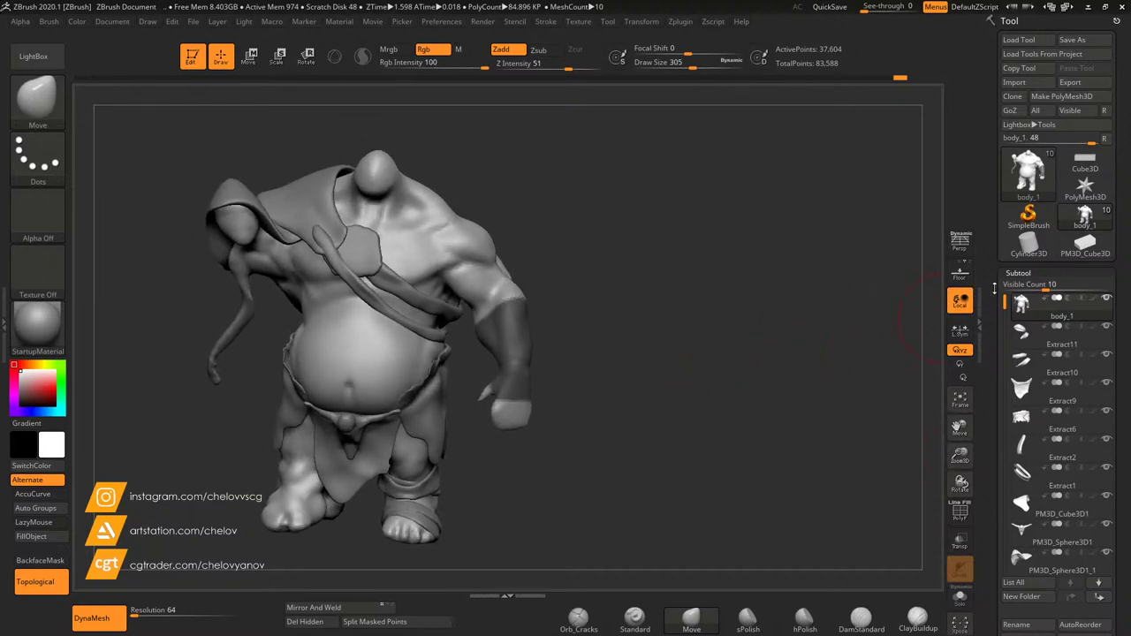
{"action": "left_click_drag", "start_coordinate": [994, 285], "coordinate": [1008, 413]}
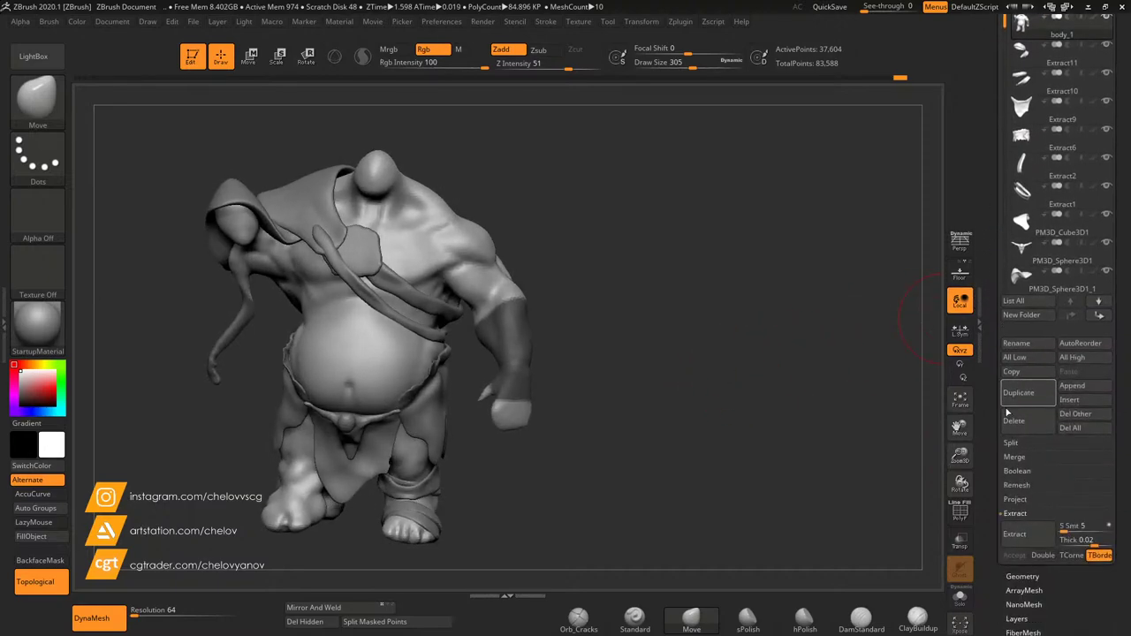
{"action": "left_click", "coordinate": [1015, 536]}
{"action": "key", "text": "ctrl+z"}
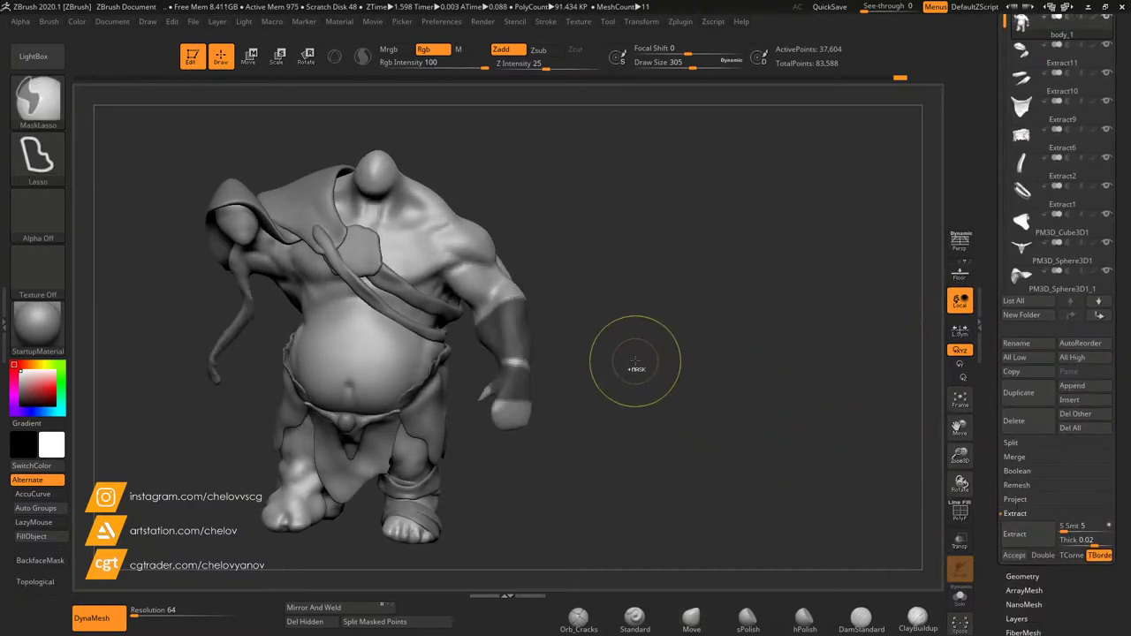
{"action": "left_click_drag", "start_coordinate": [635, 375], "coordinate": [622, 392], "text": "ctrl"}
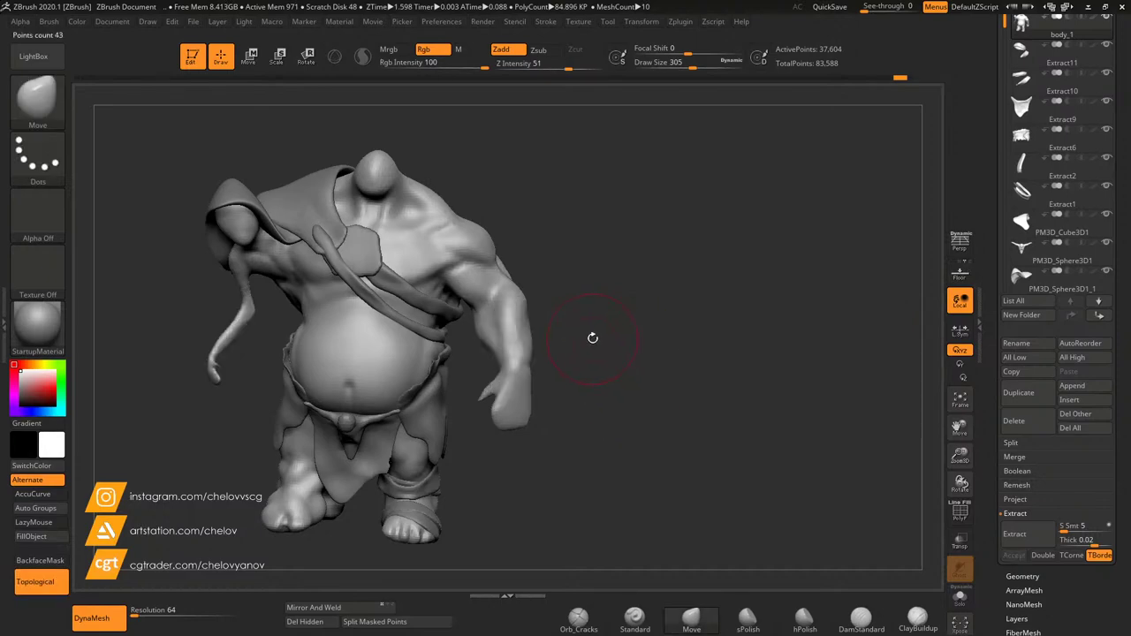
Step: Mask the thick forearm from below the elbow to mid-hand with MaskLasso, trimming the mask around the elbow and body
{"action": "left_click_drag", "start_coordinate": [593, 338], "coordinate": [702, 416]}
{"action": "left_click_drag", "start_coordinate": [955, 465], "coordinate": [935, 458]}
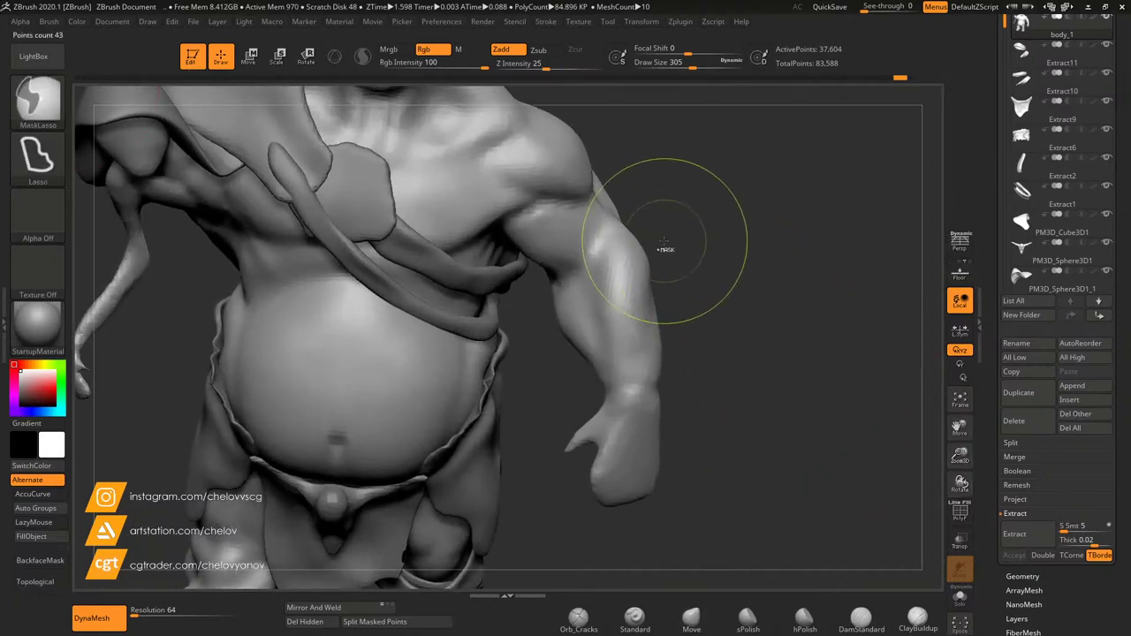
{"action": "mouse_move", "coordinate": [563, 294]}
{"action": "left_mouse_down", "text": "ctrl"}
{"action": "mouse_move", "coordinate": [548, 347]}
{"action": "mouse_move", "coordinate": [629, 473]}
{"action": "mouse_move", "coordinate": [659, 265]}
{"action": "mouse_move", "coordinate": [646, 250]}
{"action": "left_mouse_up", "text": "ctrl"}
{"action": "mouse_move", "coordinate": [699, 416]}
{"action": "left_mouse_down"}
{"action": "mouse_move", "coordinate": [645, 432]}
{"action": "mouse_move", "coordinate": [677, 455]}
{"action": "mouse_move", "coordinate": [586, 308]}
{"action": "left_mouse_up"}
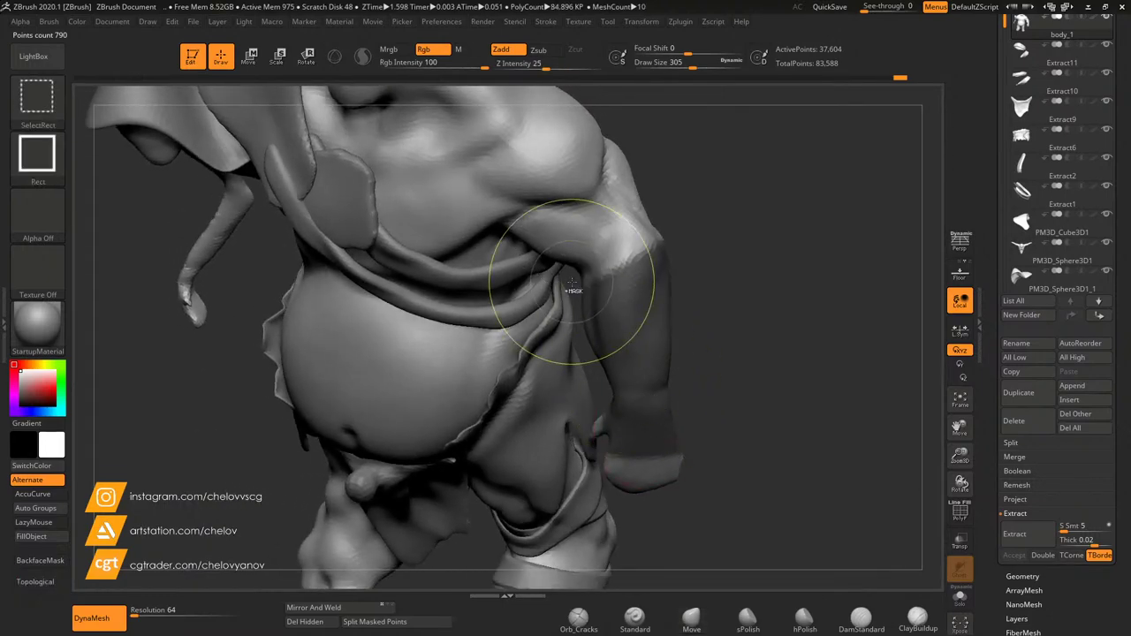
{"action": "left_click_drag", "start_coordinate": [688, 261], "coordinate": [581, 221], "text": "ctrl+alt"}
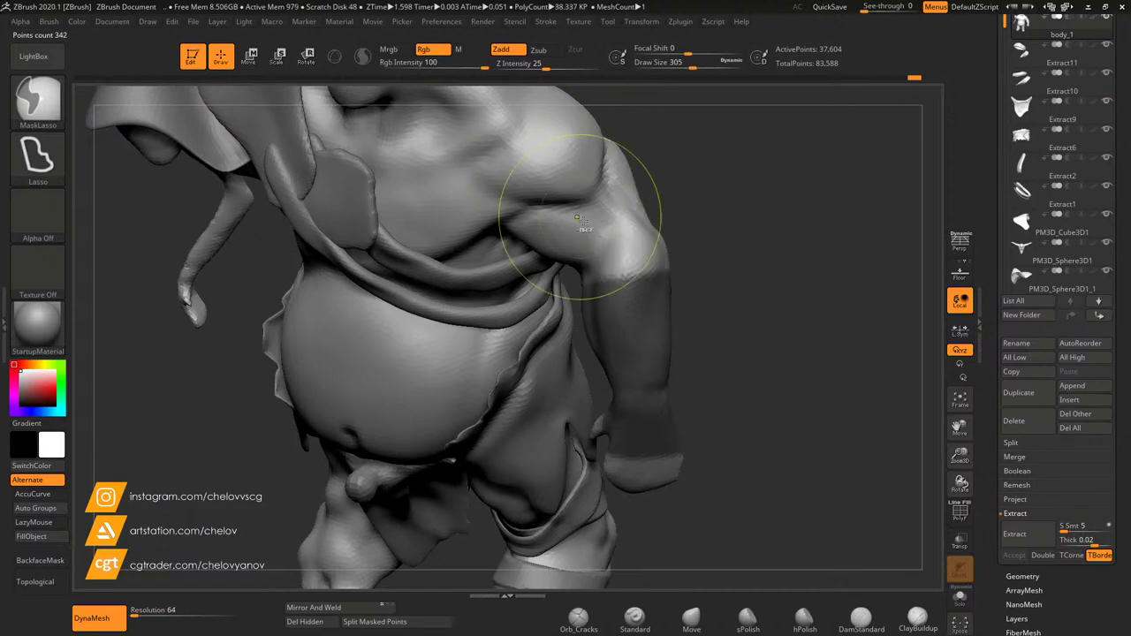
Step: Extract the masked forearm area as a separate bracer with S Smt 5 and thickness 0.02, and accept it
{"action": "mouse_move", "coordinate": [754, 281]}
{"action": "left_mouse_down"}
{"action": "mouse_move", "coordinate": [681, 287]}
{"action": "mouse_move", "coordinate": [786, 256]}
{"action": "mouse_move", "coordinate": [803, 313]}
{"action": "mouse_move", "coordinate": [884, 407]}
{"action": "left_mouse_up"}
{"action": "left_click", "coordinate": [1016, 534]}
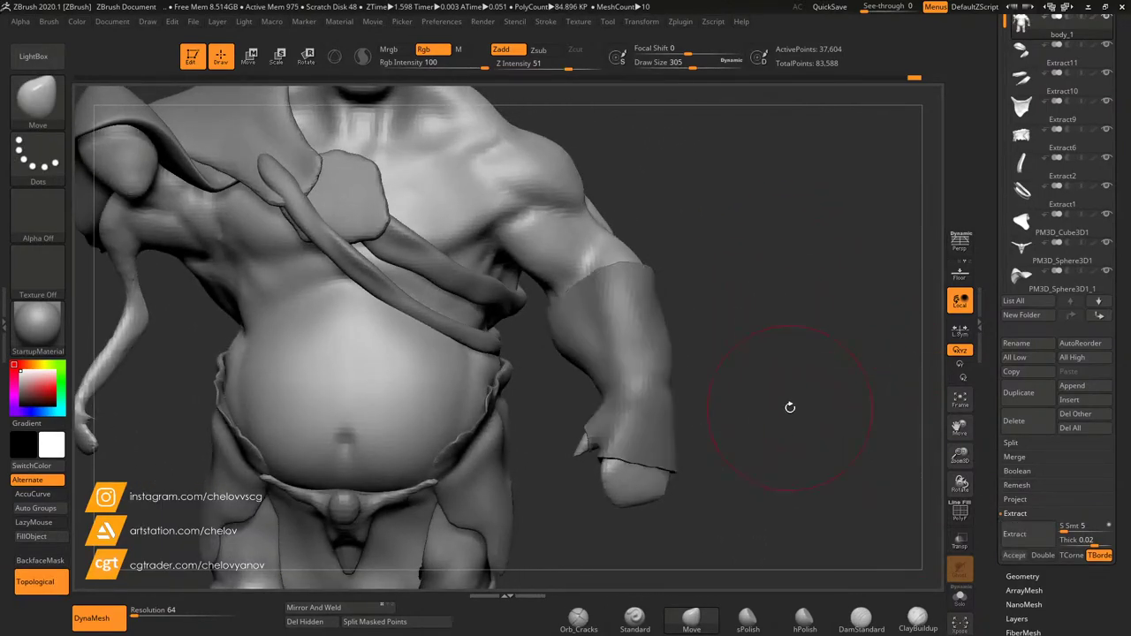
{"action": "left_click", "coordinate": [758, 393], "text": "ctrl"}
{"action": "left_click", "coordinate": [1021, 535]}
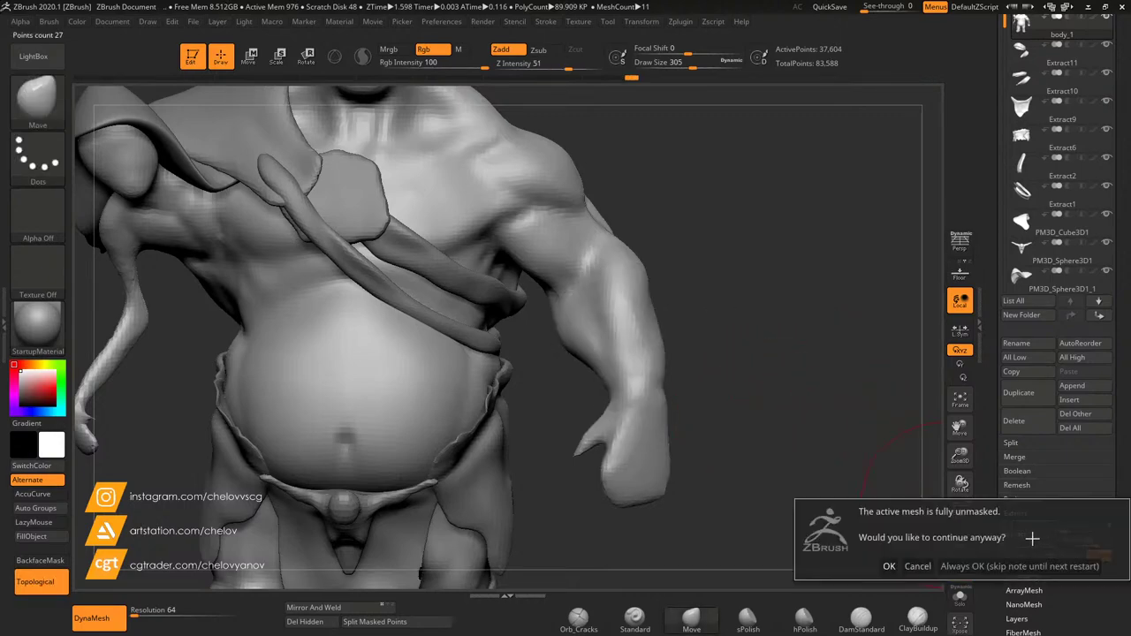
{"action": "left_click", "coordinate": [917, 567]}
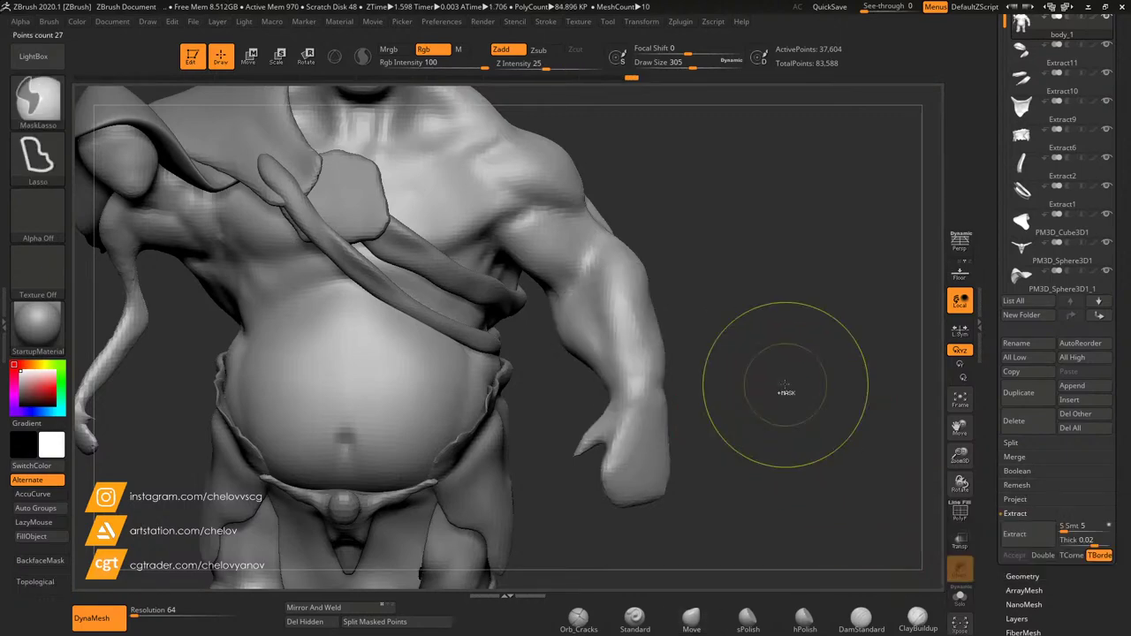
{"action": "key", "text": "ctrl+z"}
{"action": "left_click", "coordinate": [1018, 535]}
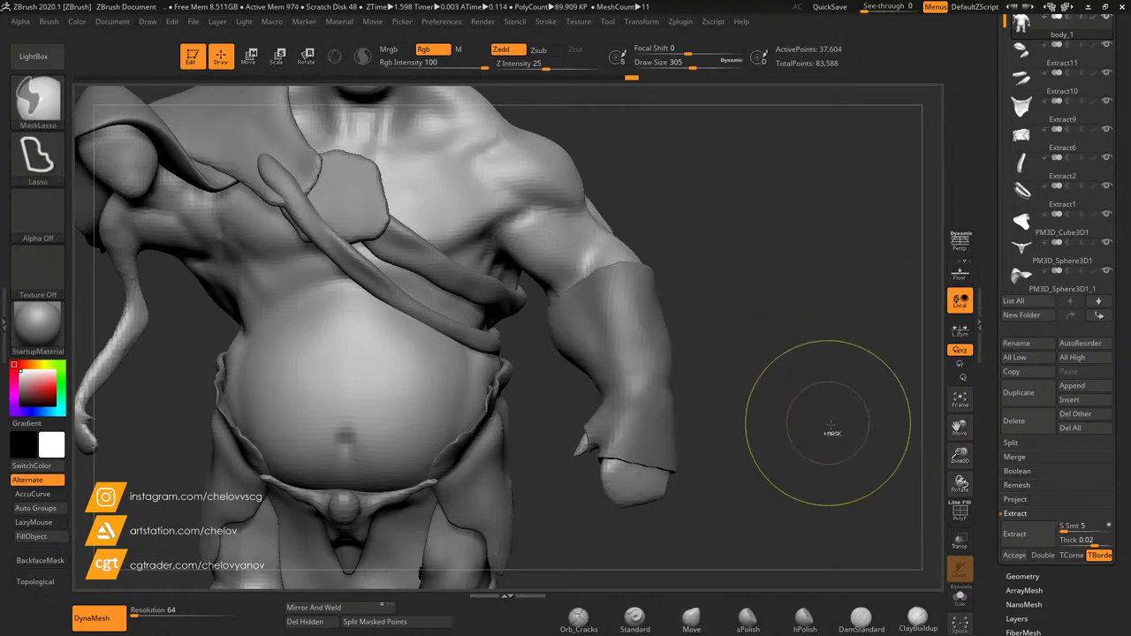
{"action": "left_click", "coordinate": [1014, 555]}
Step: Smooth the surface and rims of the extracted bracer around the forearm, and clear its mask
{"action": "left_click_drag", "start_coordinate": [638, 287], "coordinate": [548, 336], "text": "shift"}
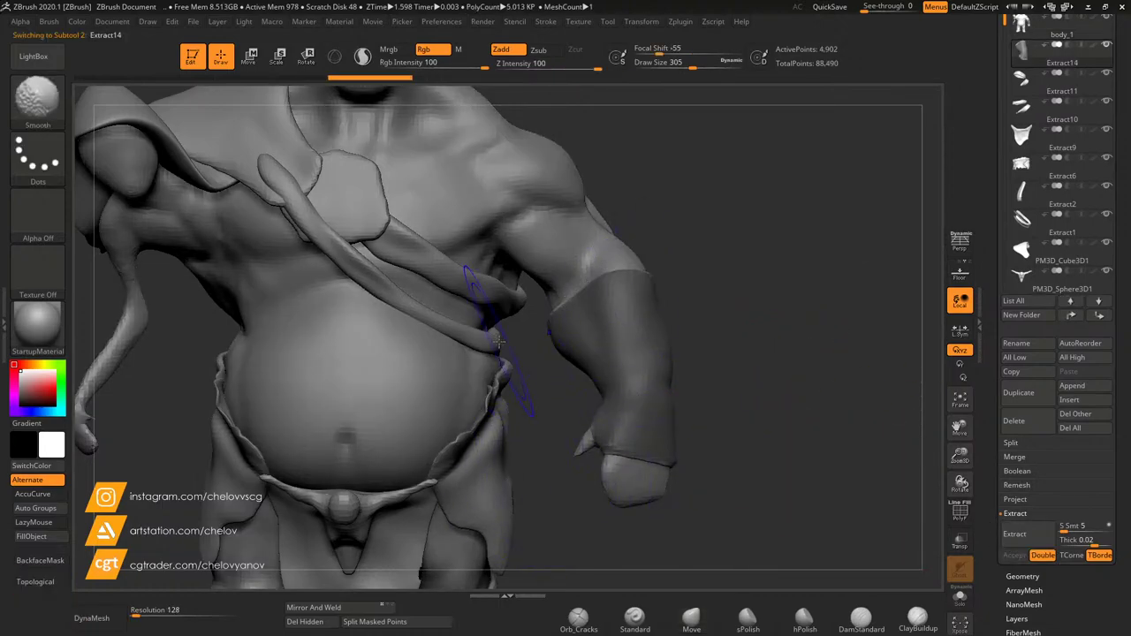
{"action": "left_click_drag", "start_coordinate": [751, 424], "coordinate": [416, 424]}
{"action": "left_click_drag", "start_coordinate": [664, 287], "coordinate": [795, 375], "text": "shift"}
{"action": "left_click_drag", "start_coordinate": [699, 483], "coordinate": [743, 478]}
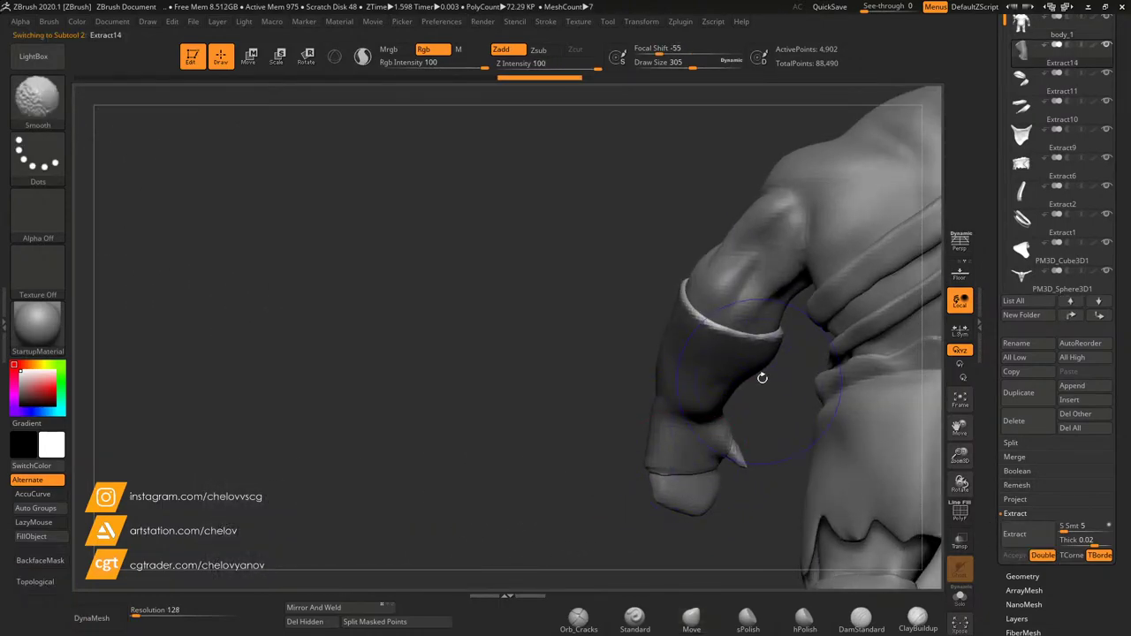
{"action": "left_click_drag", "start_coordinate": [763, 376], "coordinate": [712, 335], "text": "shift"}
{"action": "mouse_move", "coordinate": [556, 409]}
{"action": "left_mouse_down"}
{"action": "mouse_move", "coordinate": [634, 389]}
{"action": "mouse_move", "coordinate": [680, 402]}
{"action": "left_mouse_up"}
{"action": "left_click_drag", "start_coordinate": [864, 239], "coordinate": [878, 275], "text": "ctrl"}
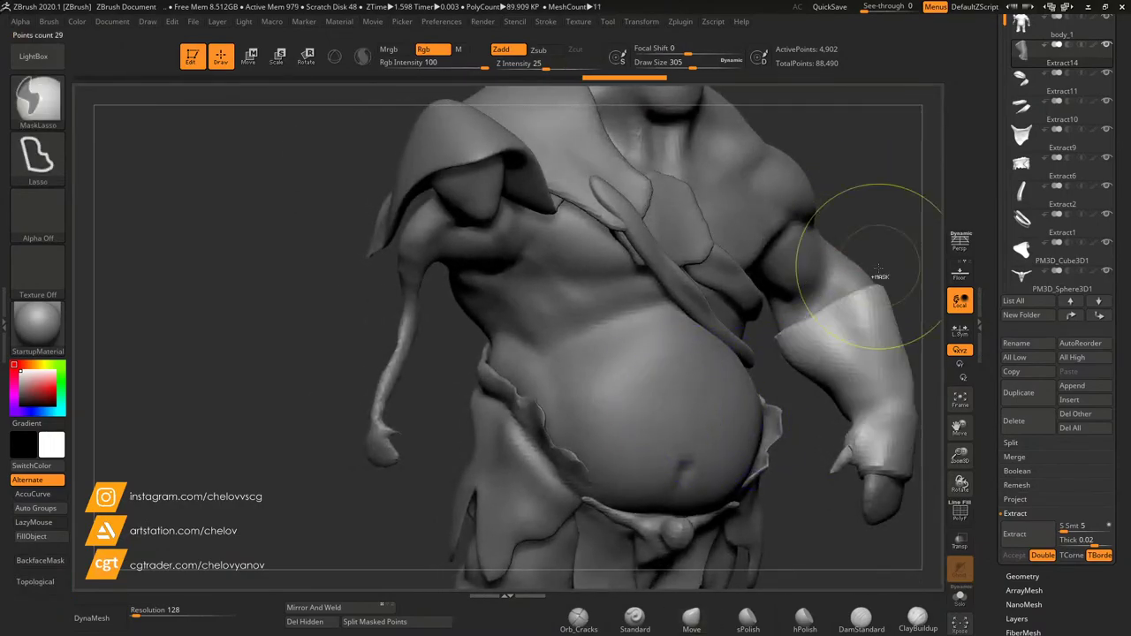
Step: Append a Sphere3D to the character as a new subtool
{"action": "mouse_move", "coordinate": [921, 371]}
{"action": "left_mouse_down", "text": "alt"}
{"action": "mouse_move", "coordinate": [866, 389]}
{"action": "mouse_move", "coordinate": [791, 331]}
{"action": "mouse_move", "coordinate": [823, 354]}
{"action": "mouse_move", "coordinate": [781, 348]}
{"action": "left_mouse_up", "text": "alt"}
{"action": "left_click_drag", "start_coordinate": [960, 455], "coordinate": [972, 484]}
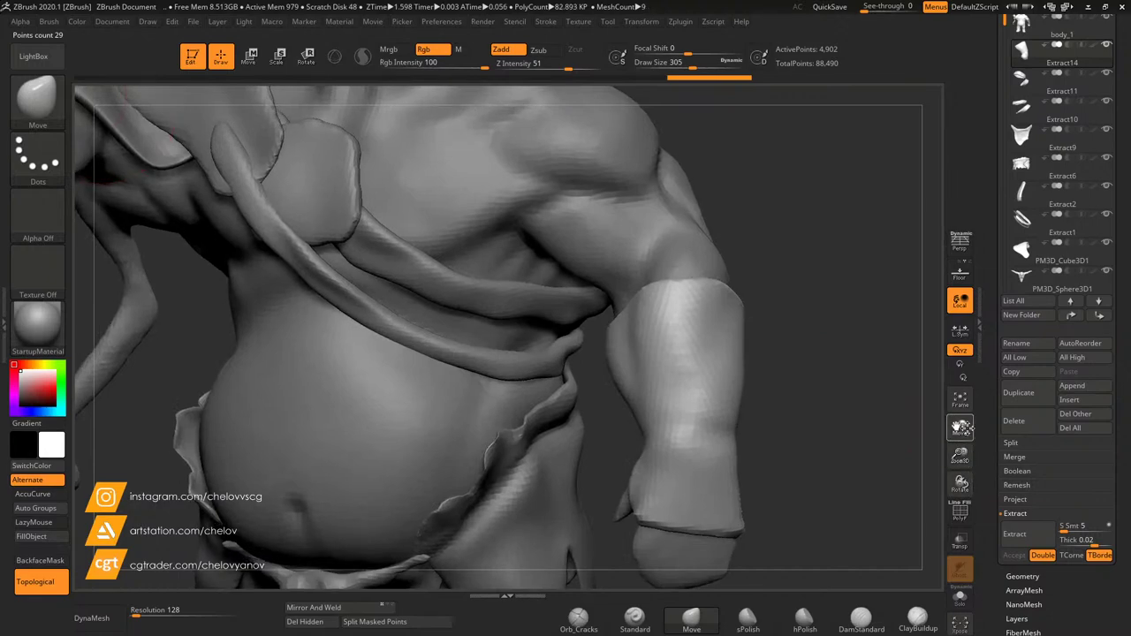
{"action": "left_click_drag", "start_coordinate": [960, 429], "coordinate": [974, 404]}
{"action": "left_click_drag", "start_coordinate": [838, 421], "coordinate": [832, 434]}
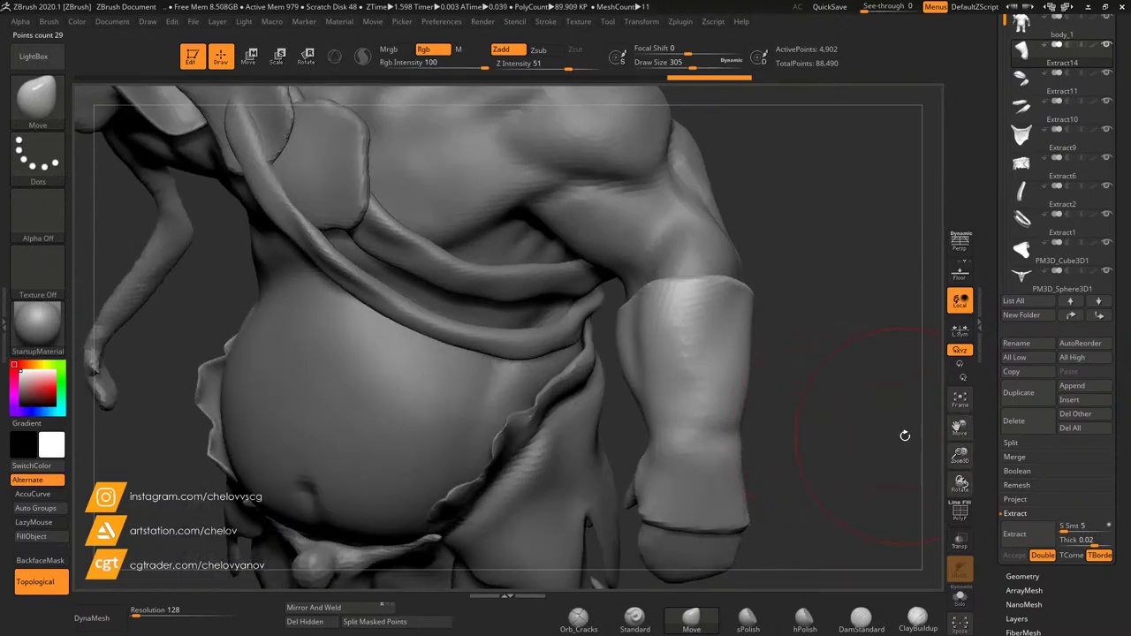
{"action": "left_click", "coordinate": [1021, 576]}
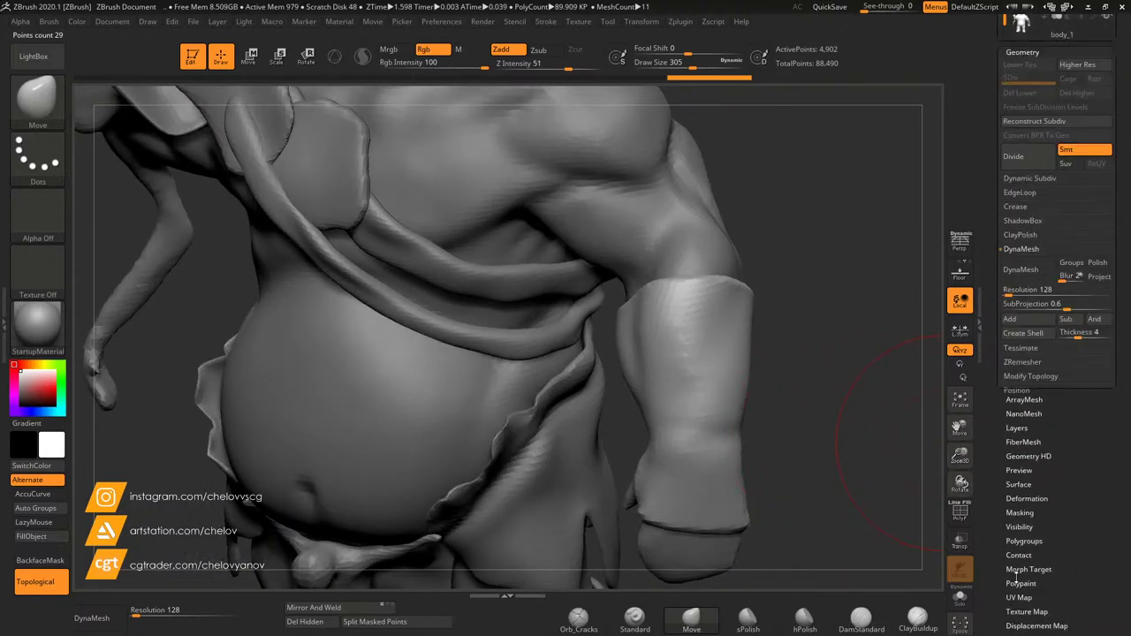
{"action": "left_click_drag", "start_coordinate": [1092, 377], "coordinate": [1095, 501]}
{"action": "left_click", "coordinate": [1013, 118]}
{"action": "left_click", "coordinate": [1078, 512]}
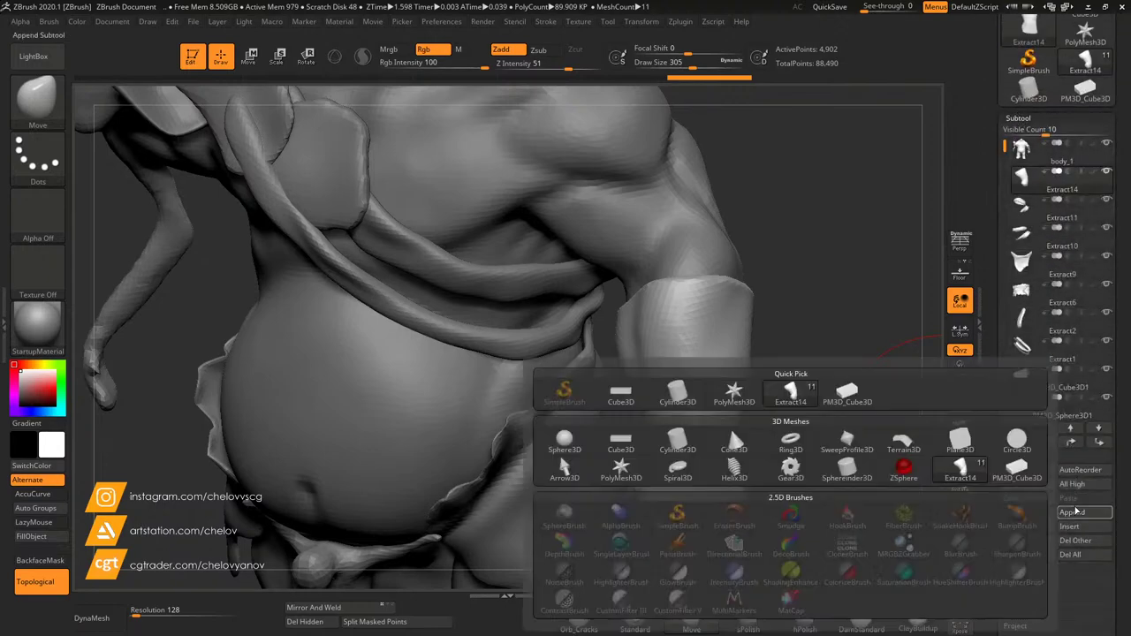
{"action": "left_click", "coordinate": [1093, 516]}
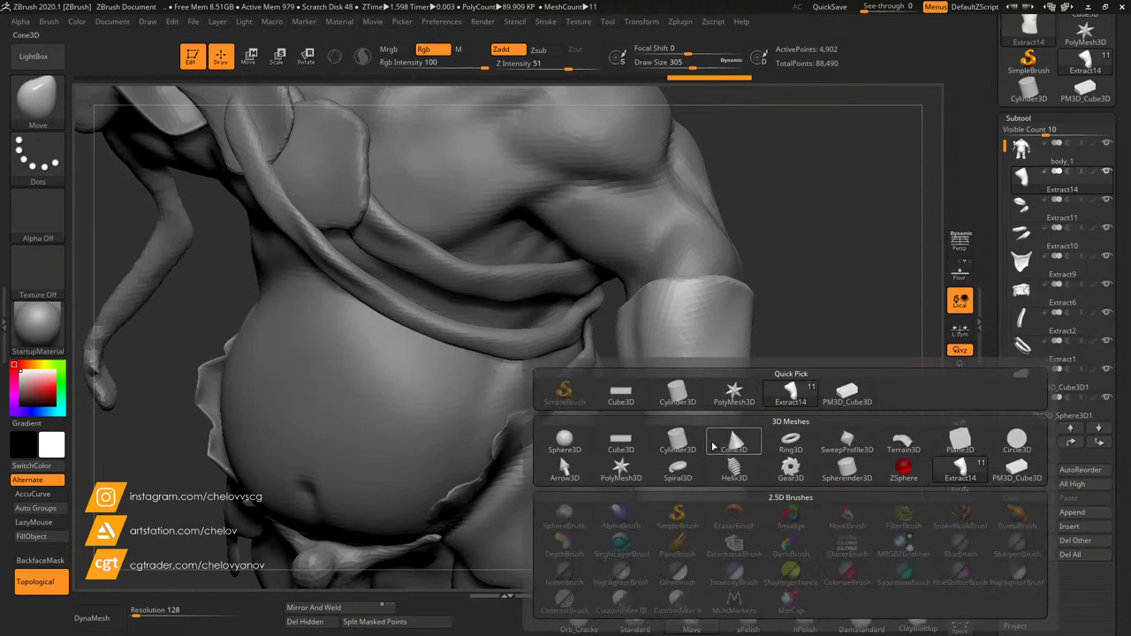
{"action": "left_click", "coordinate": [568, 451]}
Step: Select the appended sphere inside the chest and activate the Move gizmo on it
{"action": "left_click_drag", "start_coordinate": [961, 456], "coordinate": [960, 412]}
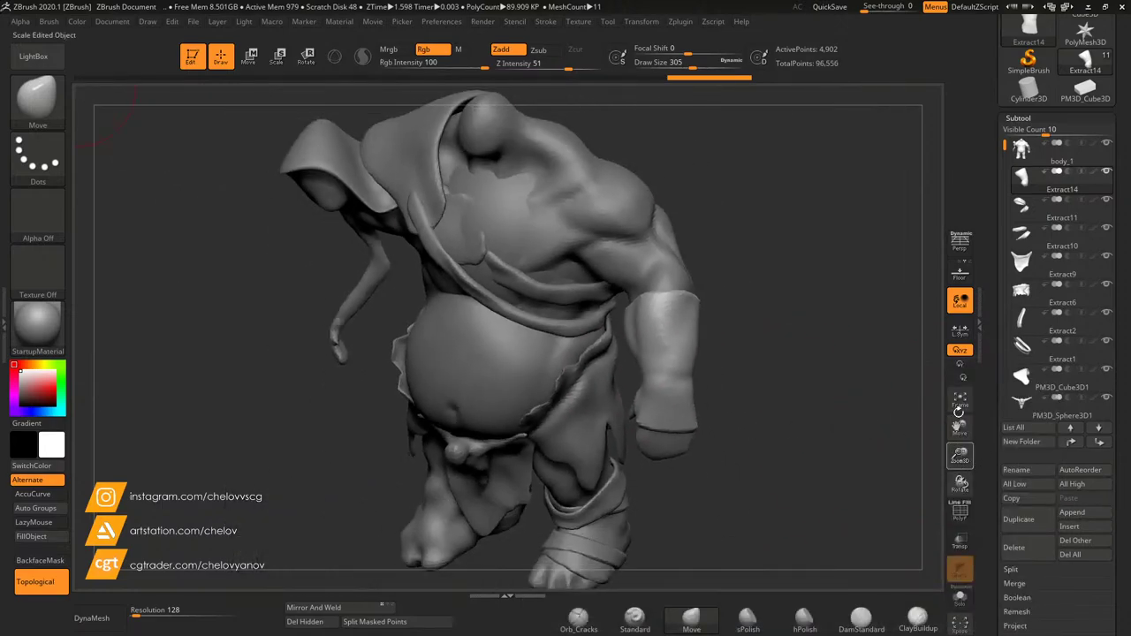
{"action": "key", "text": "f"}
{"action": "left_click_drag", "start_coordinate": [838, 398], "coordinate": [782, 402]}
{"action": "left_click_drag", "start_coordinate": [957, 452], "coordinate": [958, 396]}
{"action": "left_click_drag", "start_coordinate": [960, 430], "coordinate": [1003, 477]}
{"action": "left_click_drag", "start_coordinate": [783, 387], "coordinate": [771, 384], "text": "shift"}
{"action": "left_click", "coordinate": [409, 246], "text": "alt"}
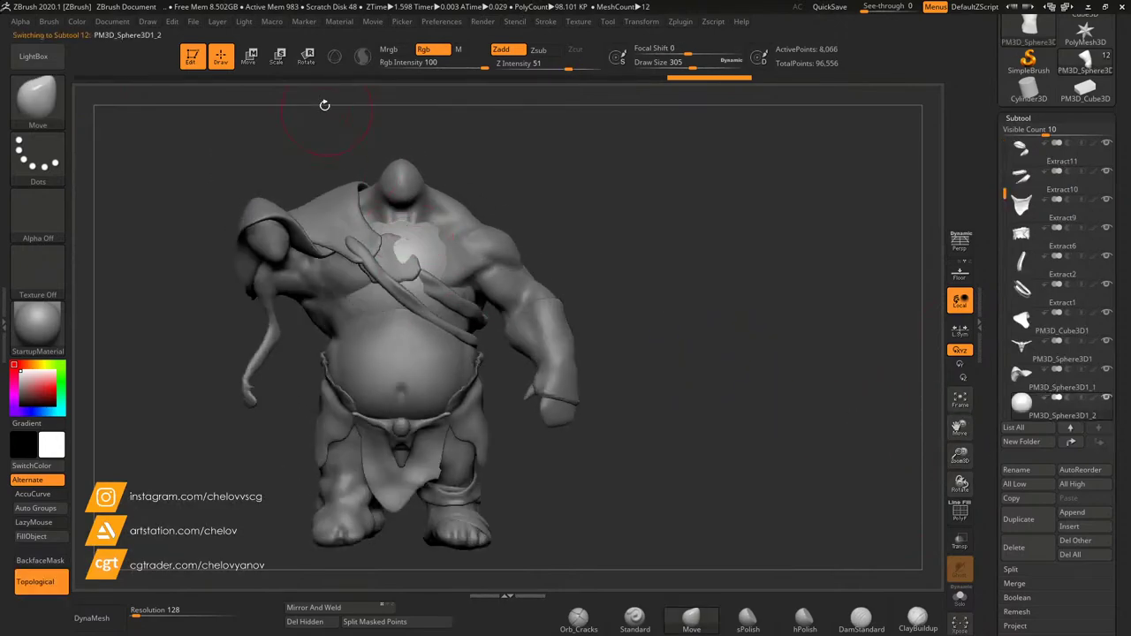
{"action": "left_click", "coordinate": [250, 57]}
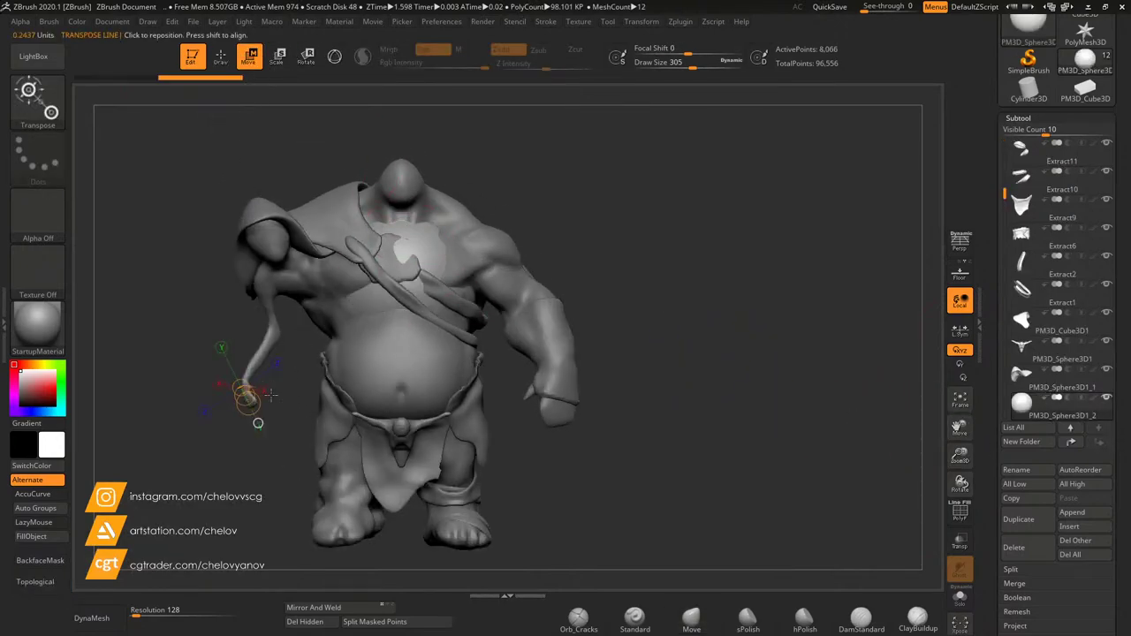
{"action": "left_click", "coordinate": [334, 57]}
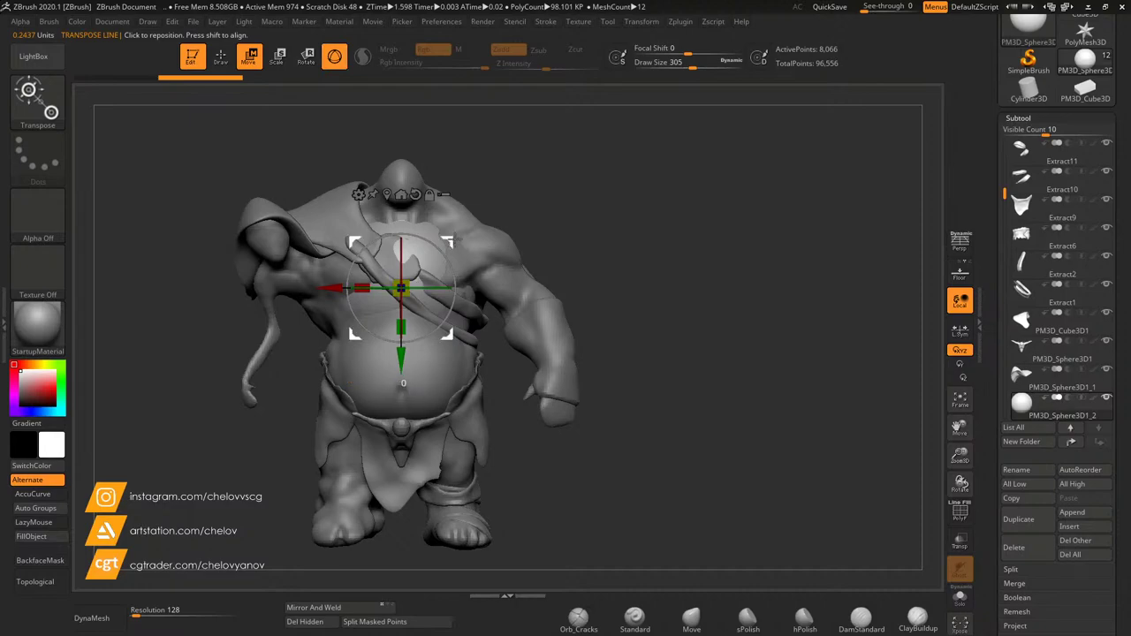
Step: Move the sphere out beside the bracer and scale it into a long, thin spindle with the gizmo
{"action": "left_click_drag", "start_coordinate": [453, 239], "coordinate": [654, 286]}
{"action": "left_click_drag", "start_coordinate": [603, 335], "coordinate": [587, 368]}
{"action": "left_click_drag", "start_coordinate": [767, 358], "coordinate": [816, 430]}
{"action": "left_click_drag", "start_coordinate": [640, 336], "coordinate": [790, 338]}
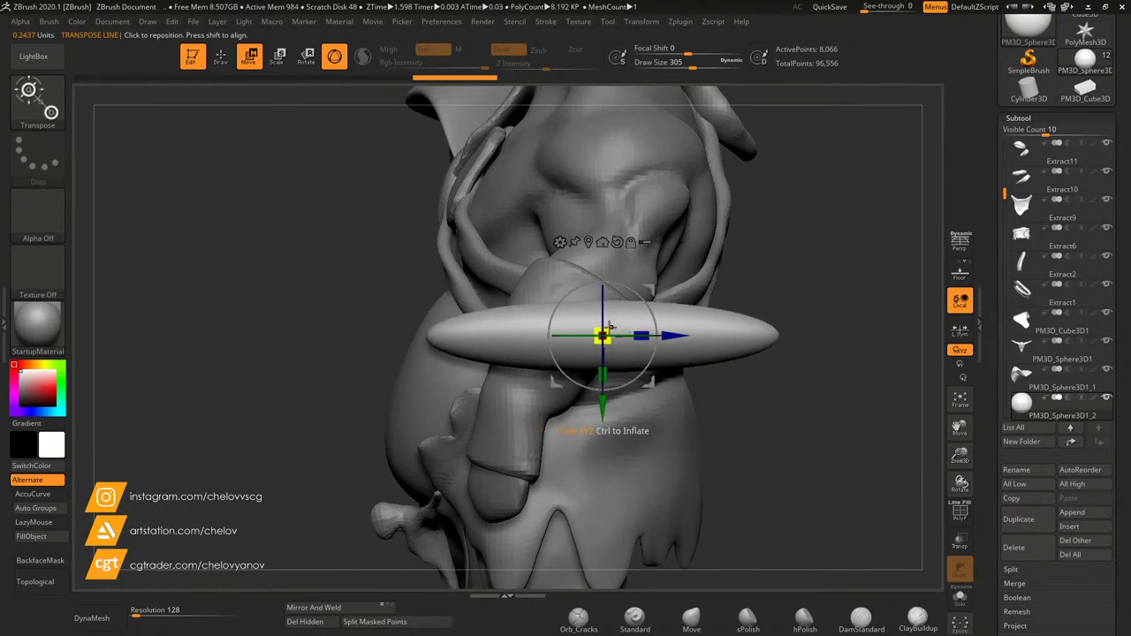
{"action": "mouse_move", "coordinate": [610, 329]}
{"action": "left_mouse_down"}
{"action": "mouse_move", "coordinate": [586, 357]}
{"action": "mouse_move", "coordinate": [597, 342]}
{"action": "mouse_move", "coordinate": [664, 332]}
{"action": "mouse_move", "coordinate": [613, 329]}
{"action": "left_mouse_up"}
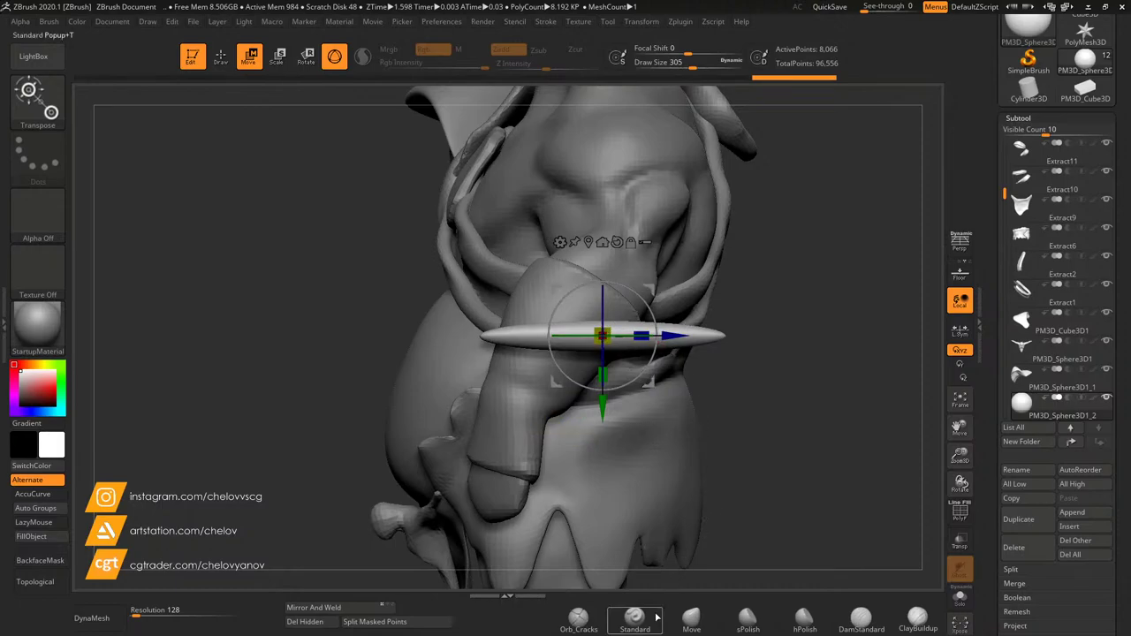
Step: Swell one end of the spindle into a rounded knob with the Inflat brush at draw size 305
{"action": "left_click", "coordinate": [693, 620]}
{"action": "key", "text": "b"}
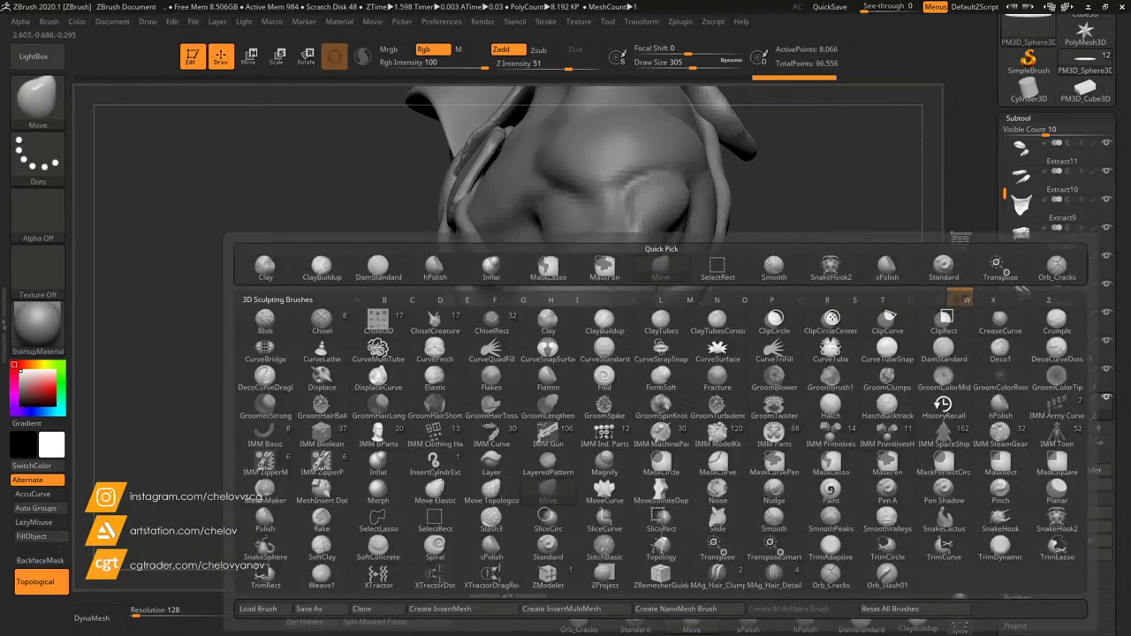
{"action": "key", "text": "i"}
{"action": "key", "text": "n"}
{"action": "left_click_drag", "start_coordinate": [713, 323], "coordinate": [720, 336]}
{"action": "left_click_drag", "start_coordinate": [773, 268], "coordinate": [780, 376]}
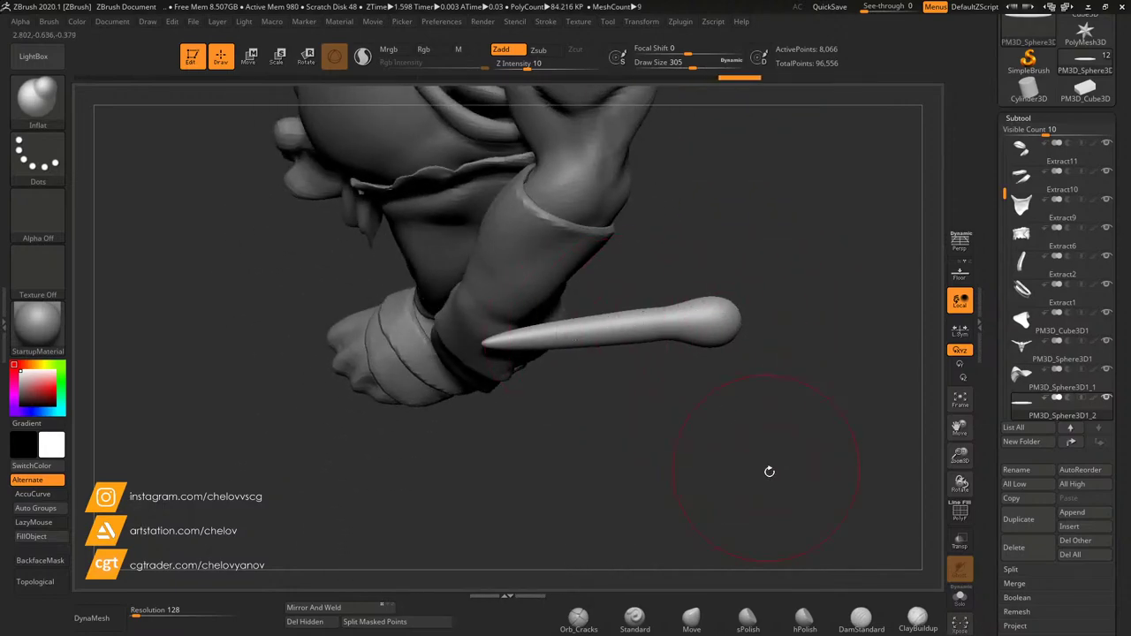
Step: Bend the spindle into a curved spike with the Move brush at draw size 492
{"action": "left_click", "coordinate": [862, 621]}
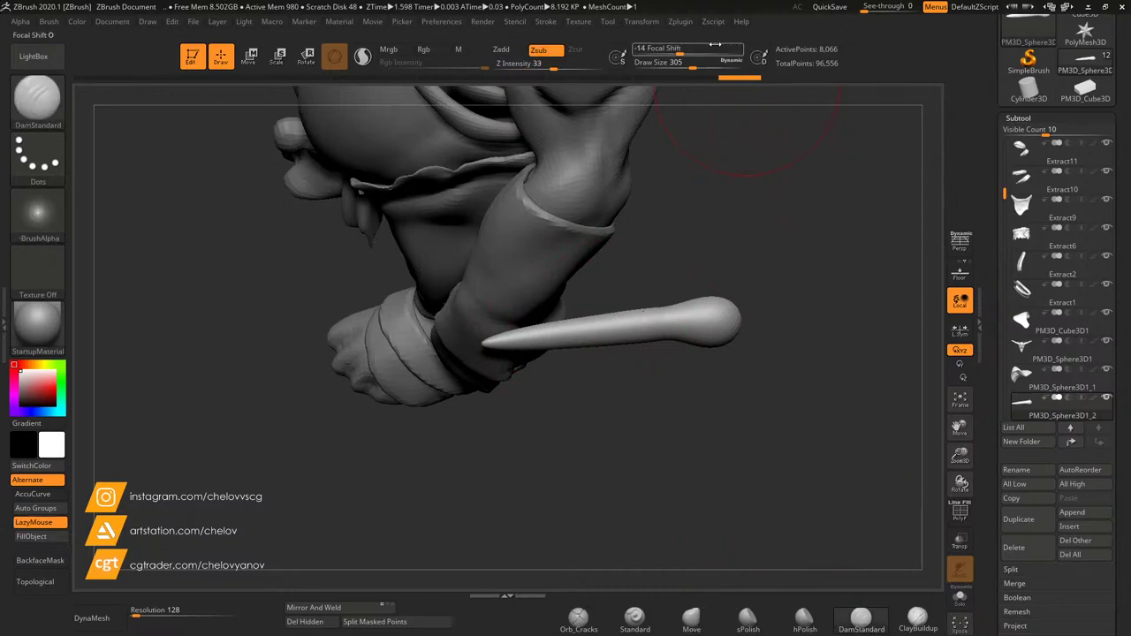
{"action": "left_click_drag", "start_coordinate": [679, 63], "coordinate": [678, 64]}
{"action": "mouse_move", "coordinate": [853, 232]}
{"action": "left_mouse_down"}
{"action": "mouse_move", "coordinate": [681, 331]}
{"action": "mouse_move", "coordinate": [734, 395]}
{"action": "mouse_move", "coordinate": [763, 396]}
{"action": "mouse_move", "coordinate": [763, 328]}
{"action": "mouse_move", "coordinate": [783, 283]}
{"action": "mouse_move", "coordinate": [803, 341]}
{"action": "mouse_move", "coordinate": [787, 341]}
{"action": "left_mouse_up"}
{"action": "left_click", "coordinate": [692, 619]}
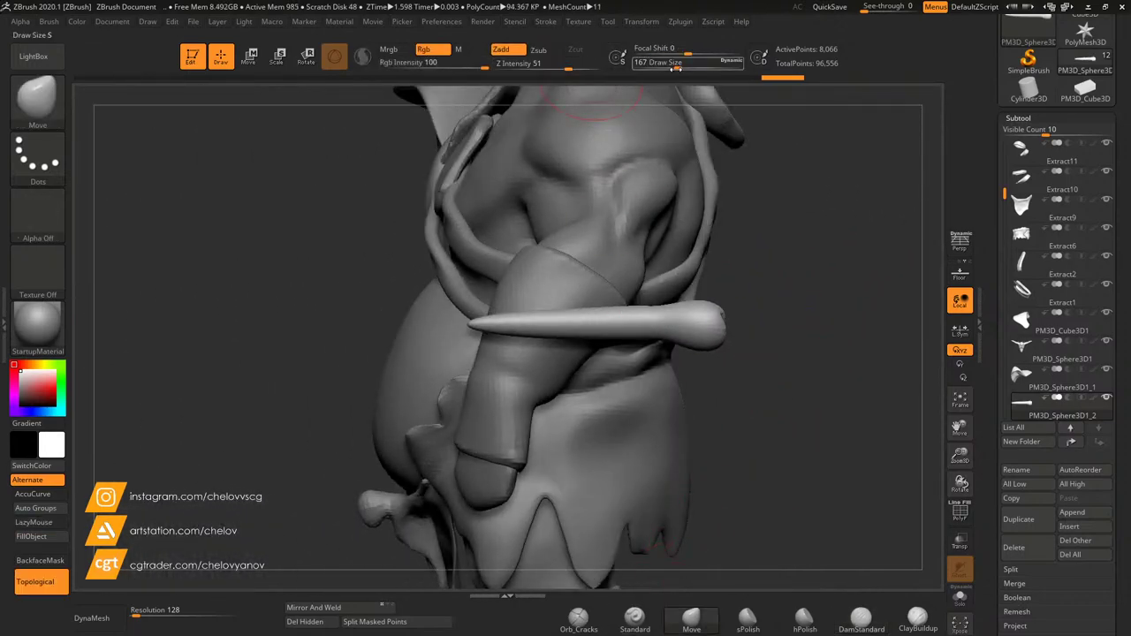
{"action": "left_click_drag", "start_coordinate": [693, 67], "coordinate": [708, 64]}
{"action": "left_click_drag", "start_coordinate": [598, 312], "coordinate": [598, 290]}
{"action": "mouse_move", "coordinate": [766, 312]}
{"action": "left_mouse_down"}
{"action": "mouse_move", "coordinate": [820, 317]}
{"action": "mouse_move", "coordinate": [767, 281]}
{"action": "left_mouse_up"}
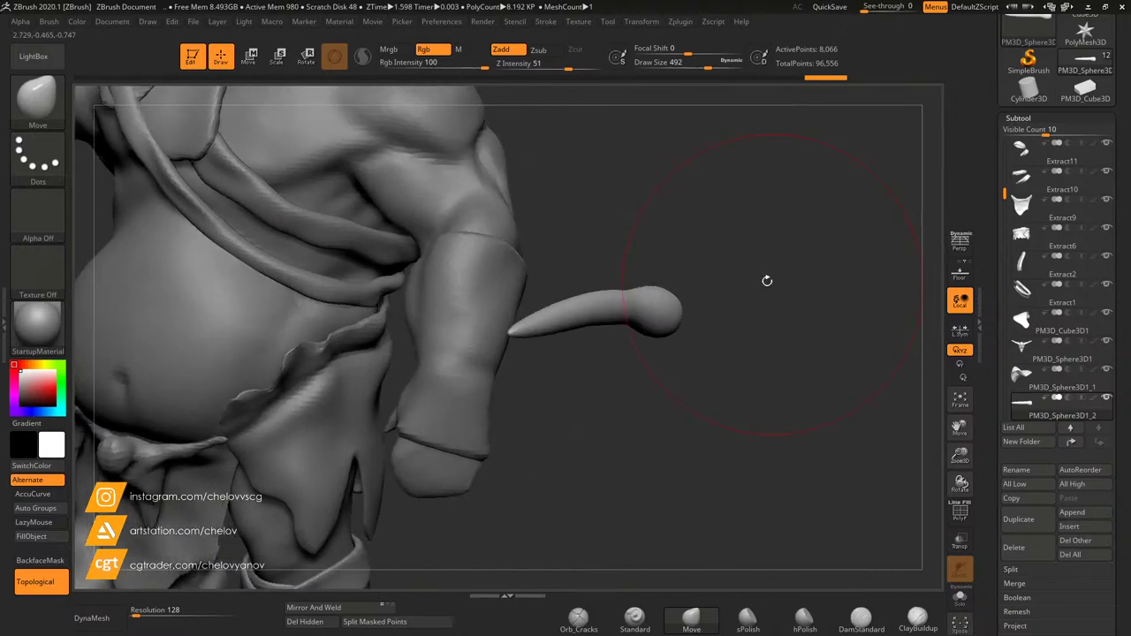
Step: Rotate the curved spike upright with the Move gizmo and place it against the outside of the forearm bracer
{"action": "left_click", "coordinate": [251, 54]}
{"action": "left_click_drag", "start_coordinate": [757, 369], "coordinate": [506, 283]}
{"action": "left_click_drag", "start_coordinate": [472, 319], "coordinate": [424, 325]}
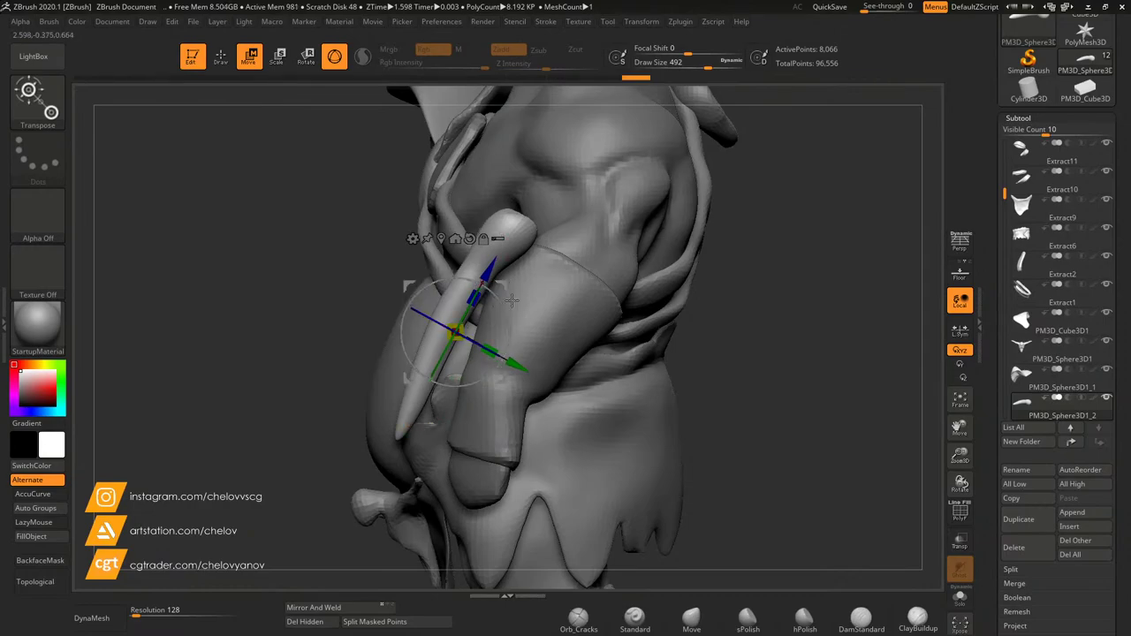
{"action": "left_click_drag", "start_coordinate": [502, 304], "coordinate": [526, 296]}
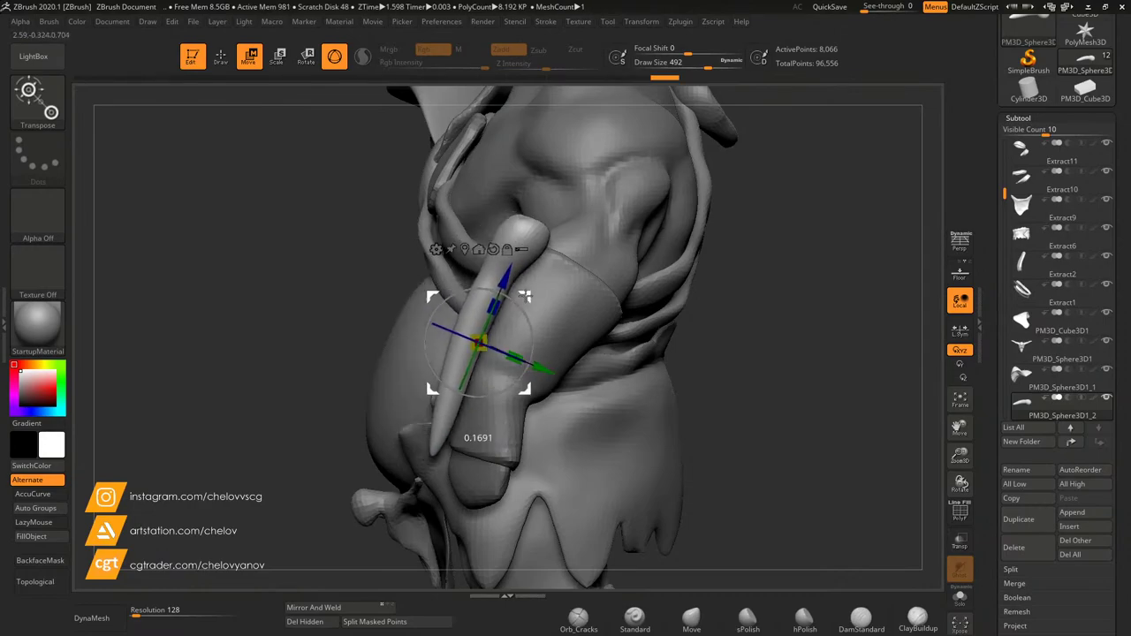
{"action": "left_click_drag", "start_coordinate": [683, 340], "coordinate": [768, 345]}
{"action": "left_click_drag", "start_coordinate": [528, 298], "coordinate": [473, 336]}
{"action": "left_click_drag", "start_coordinate": [566, 340], "coordinate": [283, 386]}
{"action": "left_click_drag", "start_coordinate": [435, 306], "coordinate": [430, 295]}
Step: Duplicate the spike beside the first one on the bracer and rotate the copy to follow the forearm
{"action": "left_click_drag", "start_coordinate": [274, 305], "coordinate": [486, 304]}
{"action": "left_click_drag", "start_coordinate": [637, 305], "coordinate": [495, 306]}
{"action": "mouse_move", "coordinate": [433, 351]}
{"action": "left_mouse_down"}
{"action": "mouse_move", "coordinate": [462, 343]}
{"action": "mouse_move", "coordinate": [431, 354]}
{"action": "left_mouse_up"}
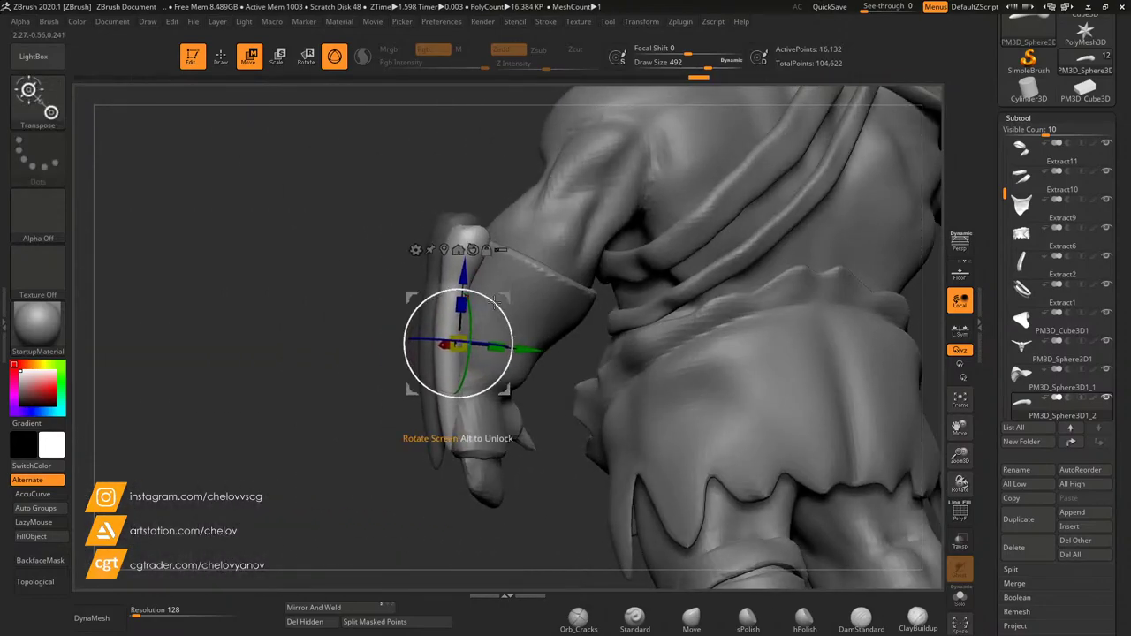
{"action": "left_click_drag", "start_coordinate": [265, 346], "coordinate": [387, 342]}
{"action": "left_click_drag", "start_coordinate": [518, 363], "coordinate": [508, 369]}
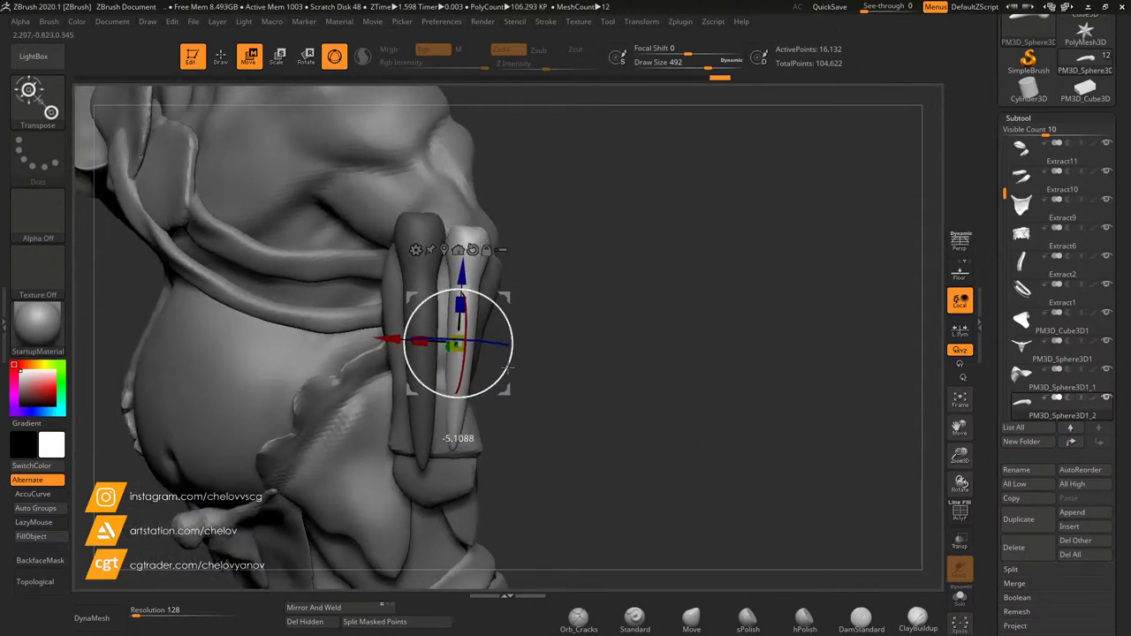
{"action": "left_click_drag", "start_coordinate": [576, 377], "coordinate": [596, 370]}
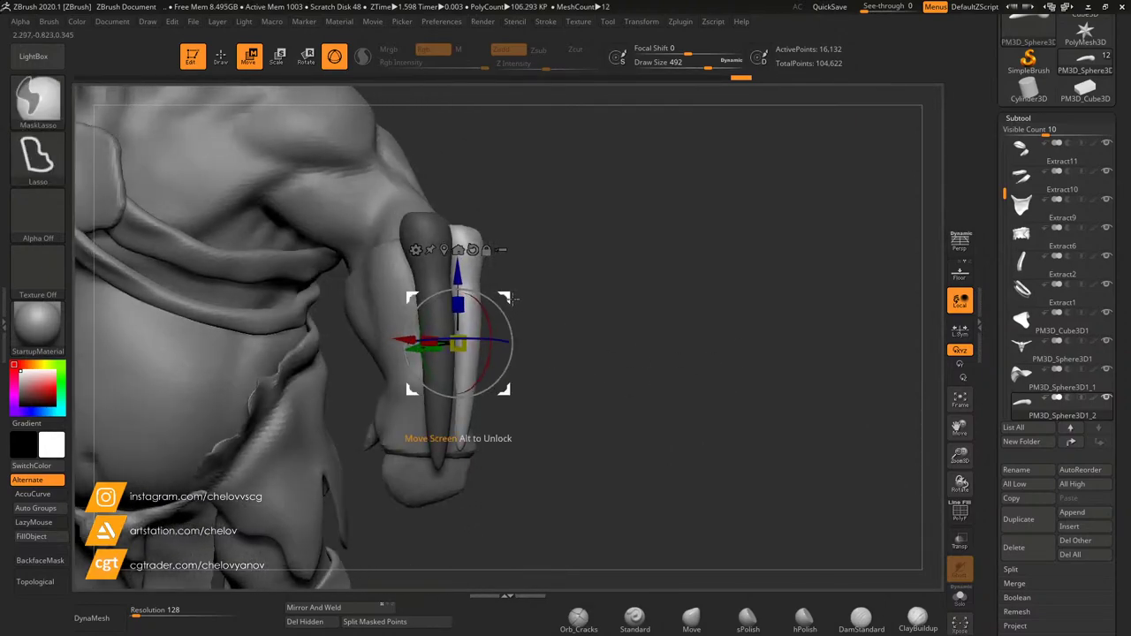
Step: Duplicate a third spike on the inner side of the bracer and tilt it to fit the forearm
{"action": "left_click_drag", "start_coordinate": [513, 301], "coordinate": [443, 306], "text": "ctrl"}
{"action": "left_click_drag", "start_coordinate": [425, 345], "coordinate": [364, 345]}
{"action": "left_click_drag", "start_coordinate": [499, 356], "coordinate": [557, 320]}
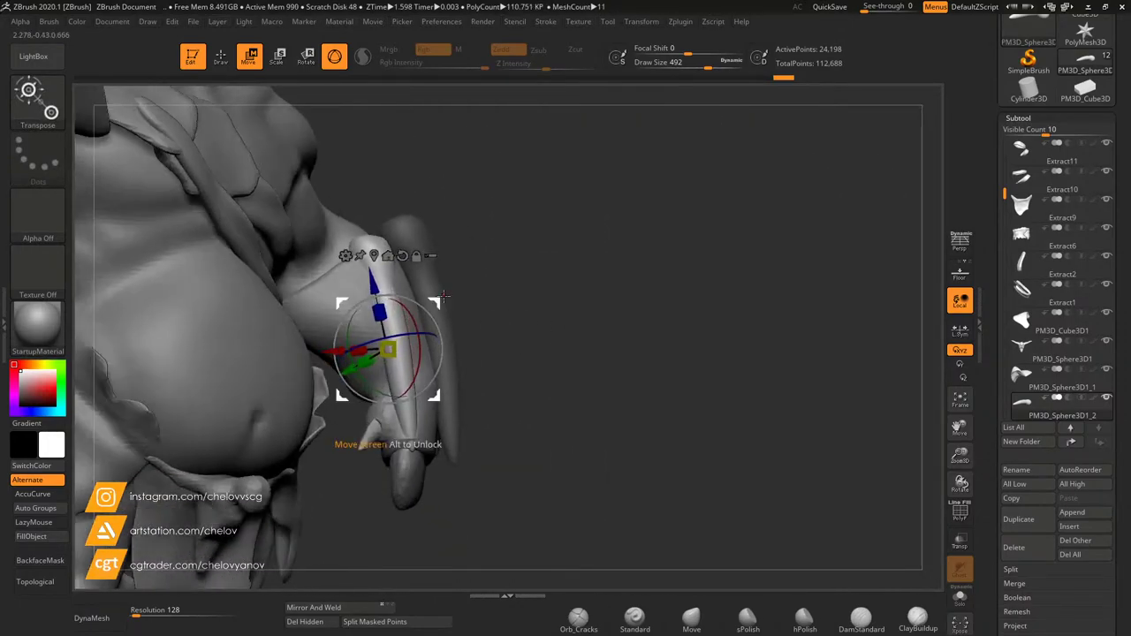
{"action": "left_click_drag", "start_coordinate": [444, 296], "coordinate": [509, 310]}
{"action": "left_click_drag", "start_coordinate": [386, 278], "coordinate": [389, 284]}
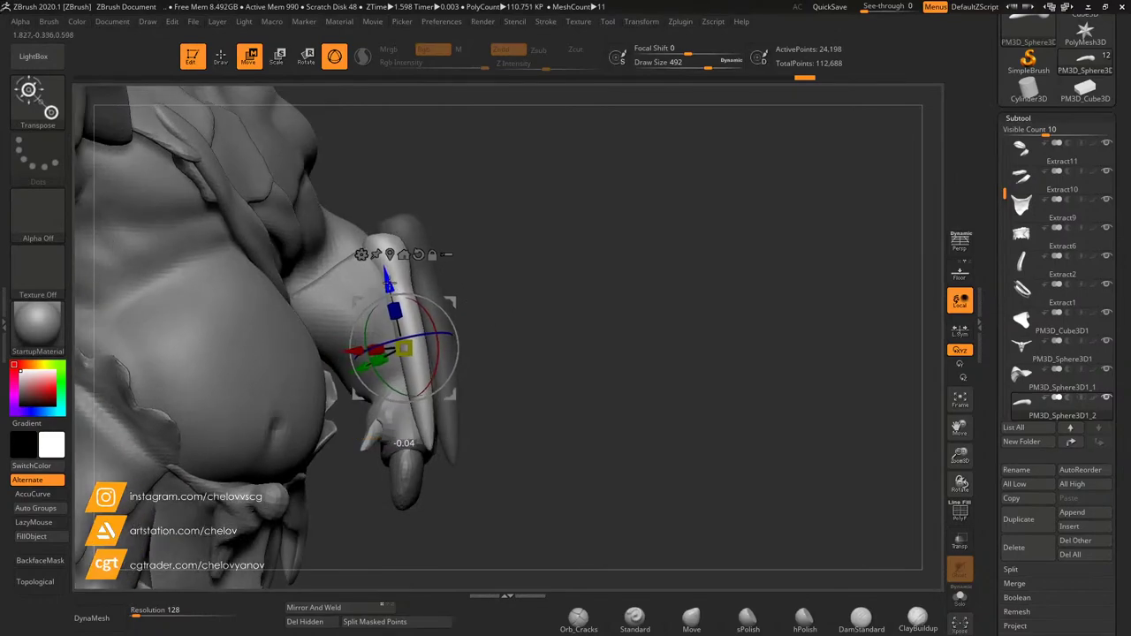
{"action": "left_click_drag", "start_coordinate": [374, 347], "coordinate": [395, 343]}
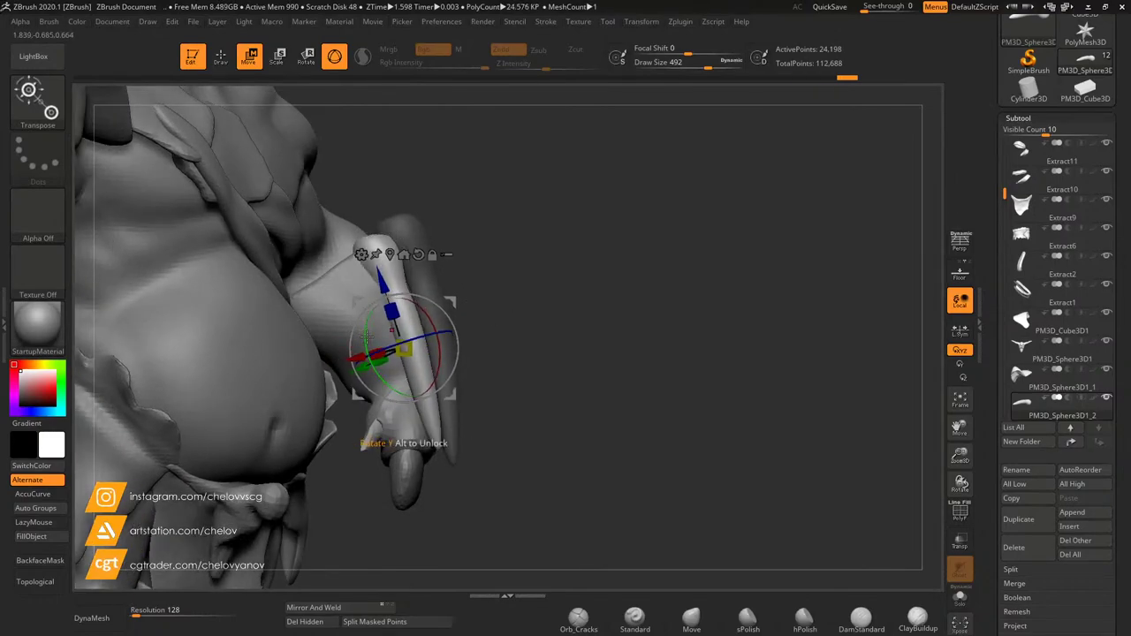
{"action": "left_click_drag", "start_coordinate": [550, 325], "coordinate": [487, 339]}
{"action": "mouse_move", "coordinate": [512, 340]}
{"action": "left_mouse_down"}
{"action": "mouse_move", "coordinate": [574, 331]}
{"action": "mouse_move", "coordinate": [531, 332]}
{"action": "left_mouse_up"}
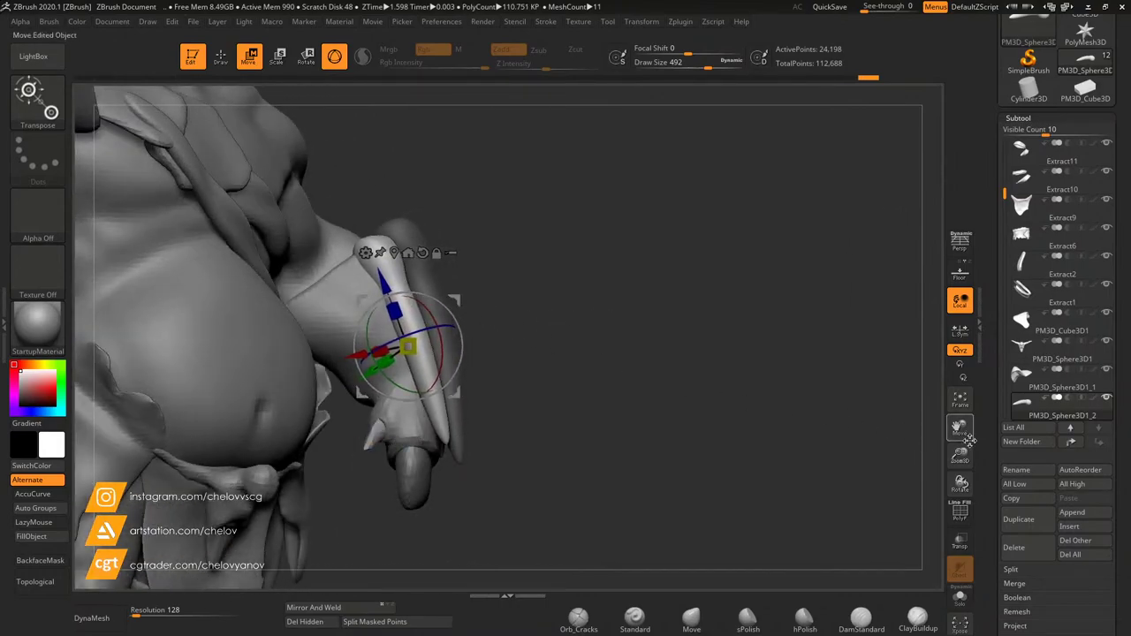
{"action": "left_click_drag", "start_coordinate": [961, 455], "coordinate": [1069, 419]}
{"action": "left_click_drag", "start_coordinate": [808, 344], "coordinate": [661, 332]}
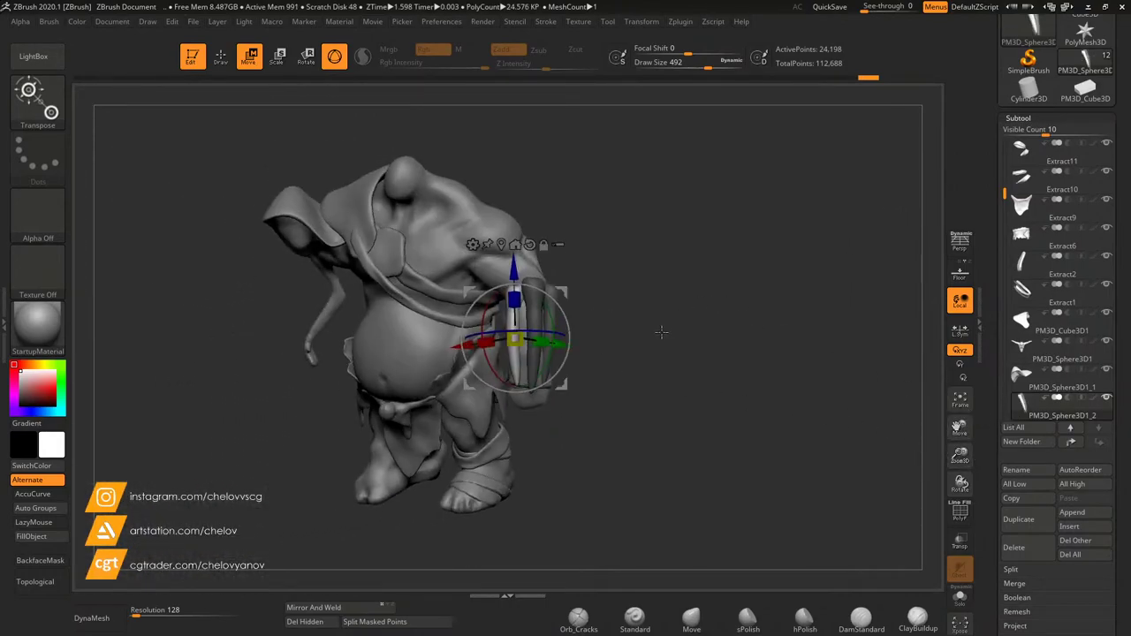
{"action": "left_click", "coordinate": [426, 228], "text": "alt"}
{"action": "left_click_drag", "start_coordinate": [591, 287], "coordinate": [649, 251]}
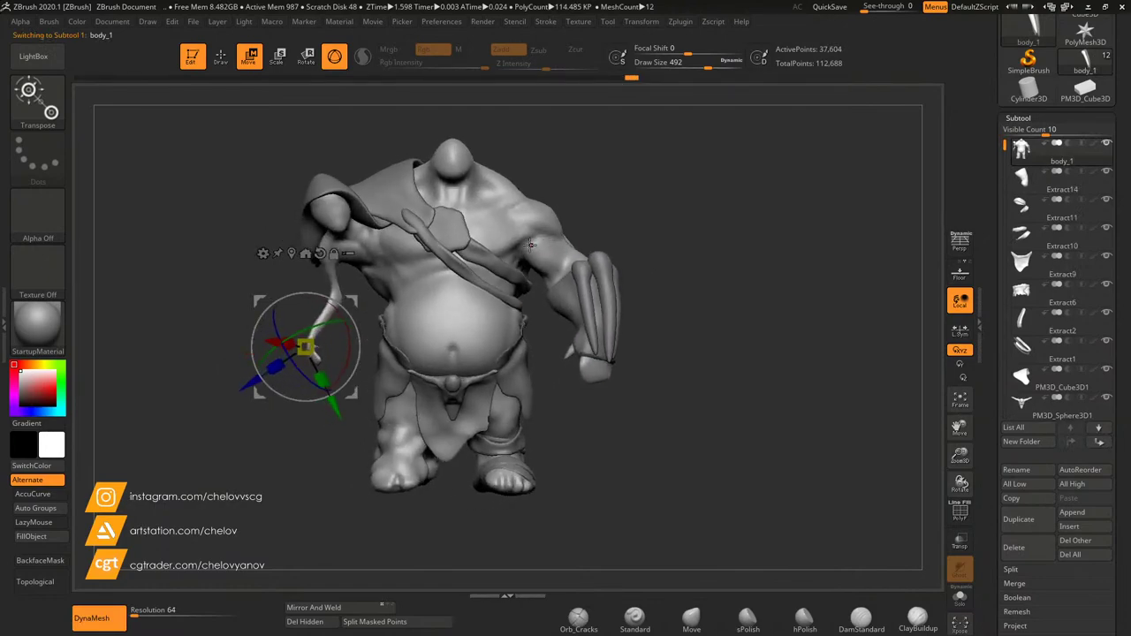
{"action": "left_click", "coordinate": [472, 204]}
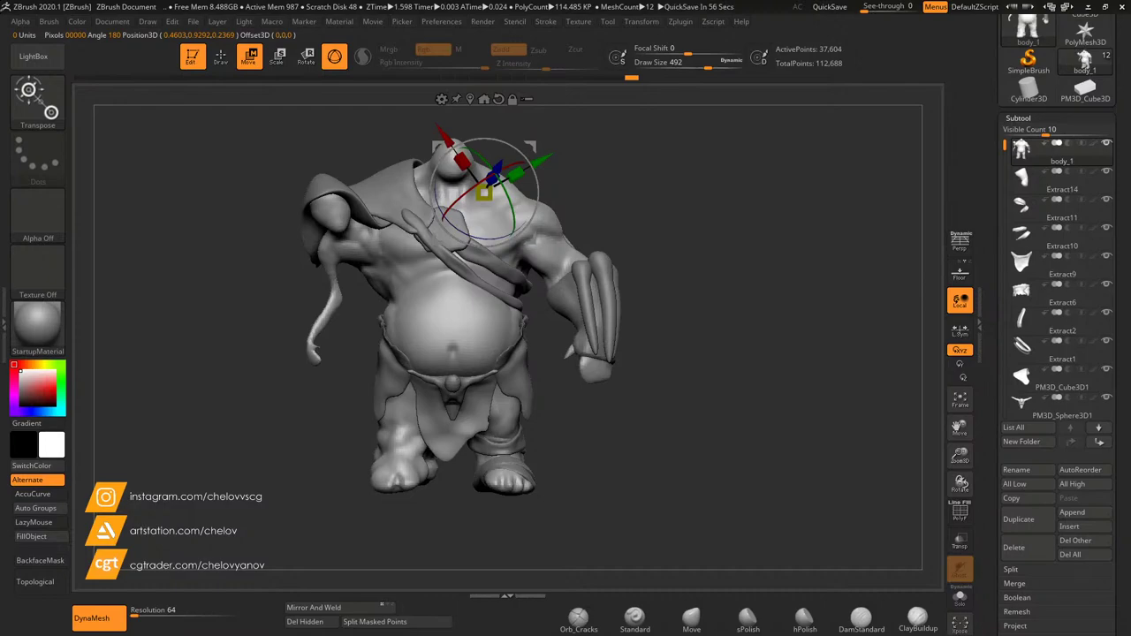
{"action": "left_click_drag", "start_coordinate": [664, 210], "coordinate": [643, 223]}
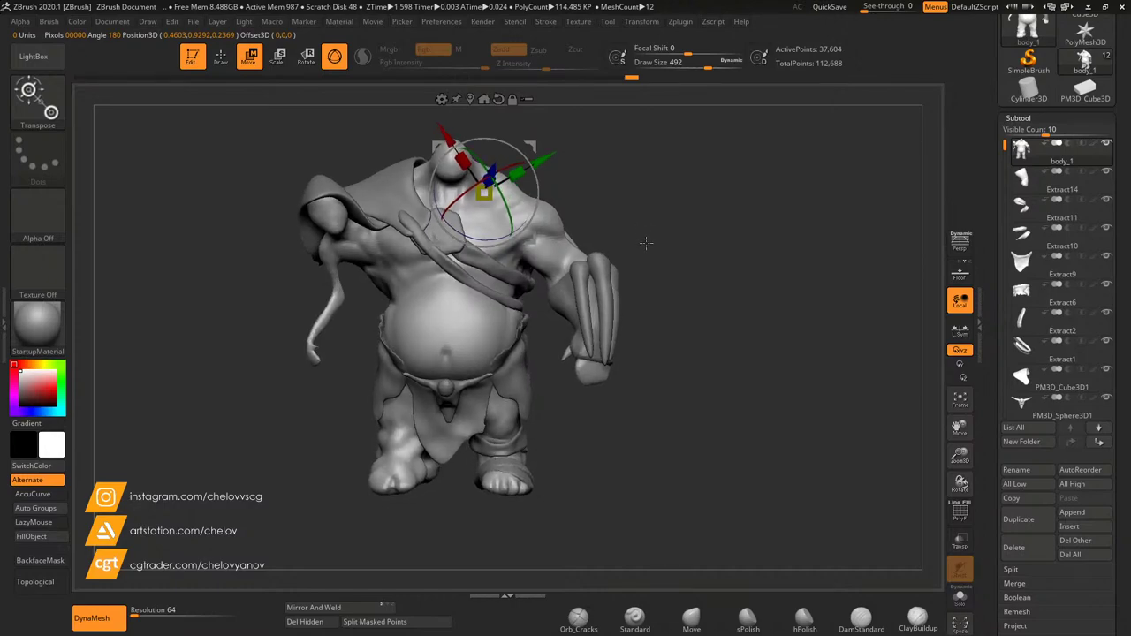
{"action": "left_click", "coordinate": [608, 290], "text": "alt"}
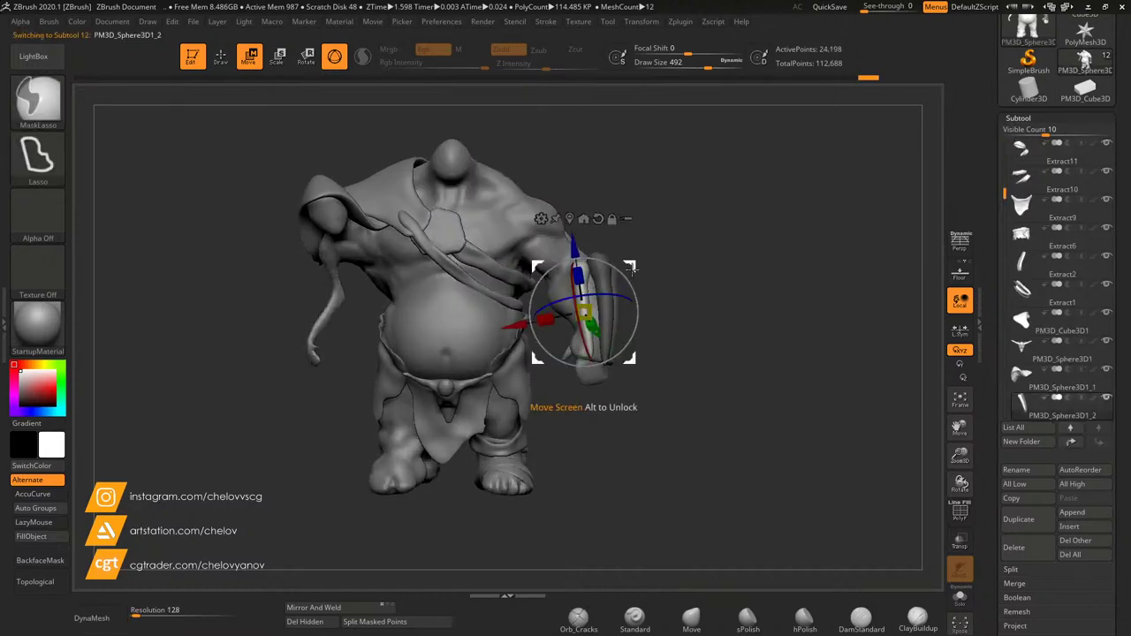
Step: Duplicate a bracer spike and place the copy over the cloaked shoulder
{"action": "left_click_drag", "start_coordinate": [620, 264], "coordinate": [418, 121], "text": "ctrl"}
{"action": "left_click_drag", "start_coordinate": [960, 455], "coordinate": [963, 535]}
{"action": "left_click_drag", "start_coordinate": [960, 428], "coordinate": [956, 550]}
{"action": "left_click_drag", "start_coordinate": [437, 187], "coordinate": [447, 234]}
{"action": "key", "text": "ctrl"}
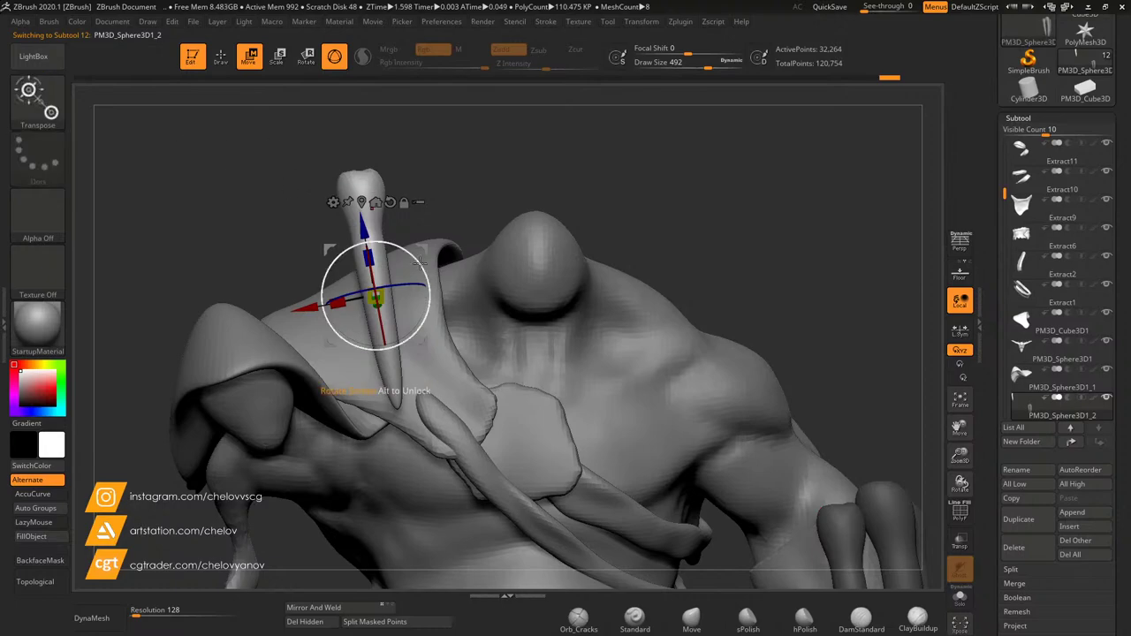
Step: Shorten the shoulder spike and flip it so its knob rests on the cloak and its tip points toward the head
{"action": "left_click_drag", "start_coordinate": [369, 259], "coordinate": [373, 281]}
{"action": "left_click_drag", "start_coordinate": [495, 202], "coordinate": [455, 187]}
{"action": "left_click_drag", "start_coordinate": [413, 303], "coordinate": [342, 315]}
{"action": "mouse_move", "coordinate": [262, 260]}
{"action": "left_mouse_down"}
{"action": "mouse_move", "coordinate": [341, 251]}
{"action": "mouse_move", "coordinate": [267, 255]}
{"action": "left_mouse_up"}
{"action": "left_click_drag", "start_coordinate": [485, 182], "coordinate": [472, 187]}
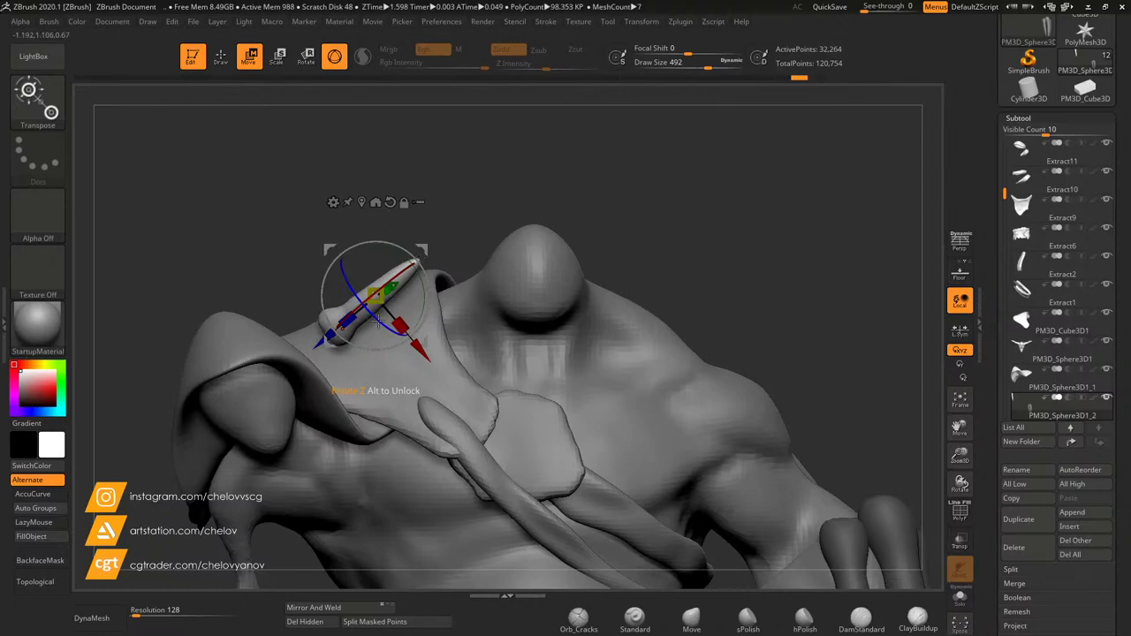
Step: Move the shoulder spike closer to the neck and rotate it to sit on the cloak's surface
{"action": "left_click_drag", "start_coordinate": [232, 95], "coordinate": [417, 202]}
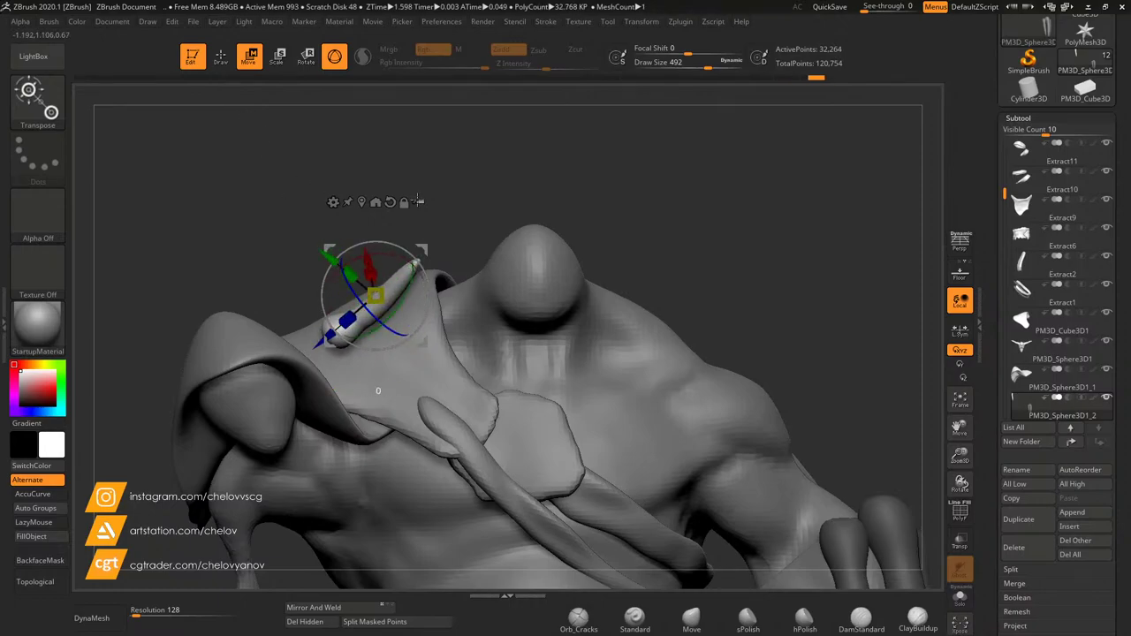
{"action": "left_click_drag", "start_coordinate": [496, 203], "coordinate": [469, 188]}
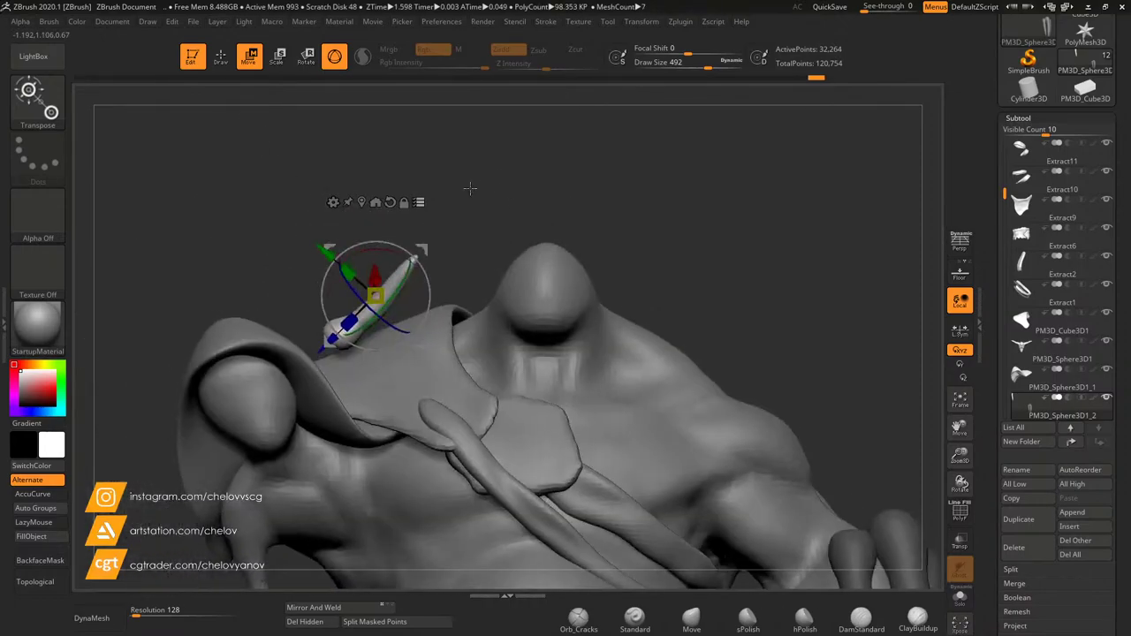
{"action": "mouse_move", "coordinate": [423, 249]}
{"action": "left_mouse_down"}
{"action": "mouse_move", "coordinate": [490, 263]}
{"action": "mouse_move", "coordinate": [438, 261]}
{"action": "left_mouse_up"}
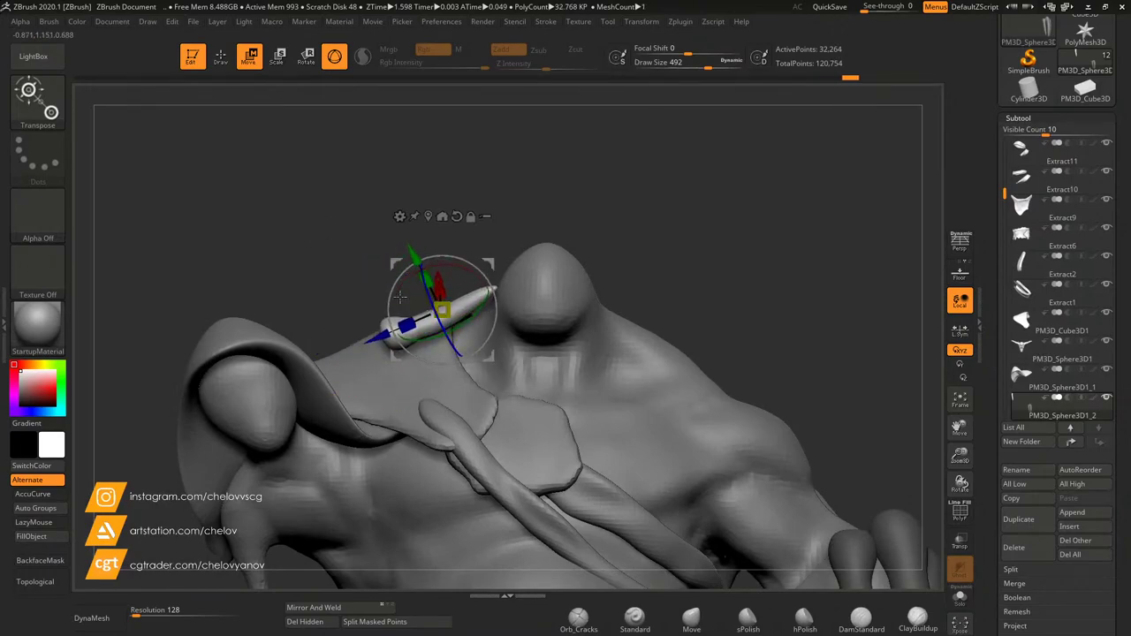
{"action": "left_click_drag", "start_coordinate": [400, 297], "coordinate": [574, 281]}
{"action": "left_click_drag", "start_coordinate": [481, 263], "coordinate": [462, 289]}
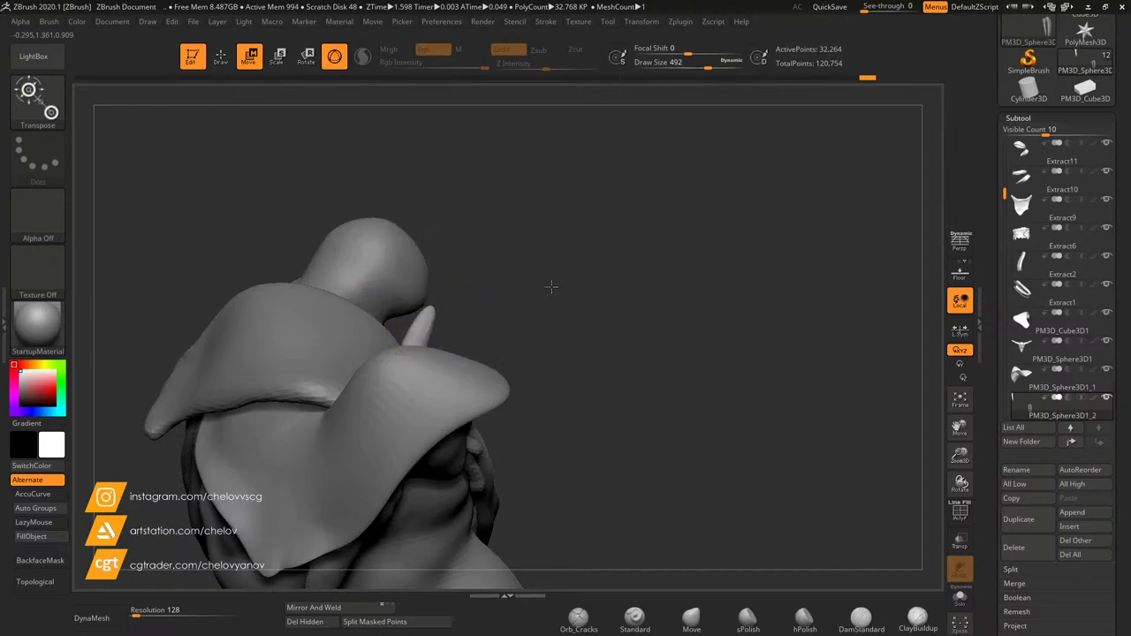
{"action": "left_click_drag", "start_coordinate": [551, 286], "coordinate": [501, 326]}
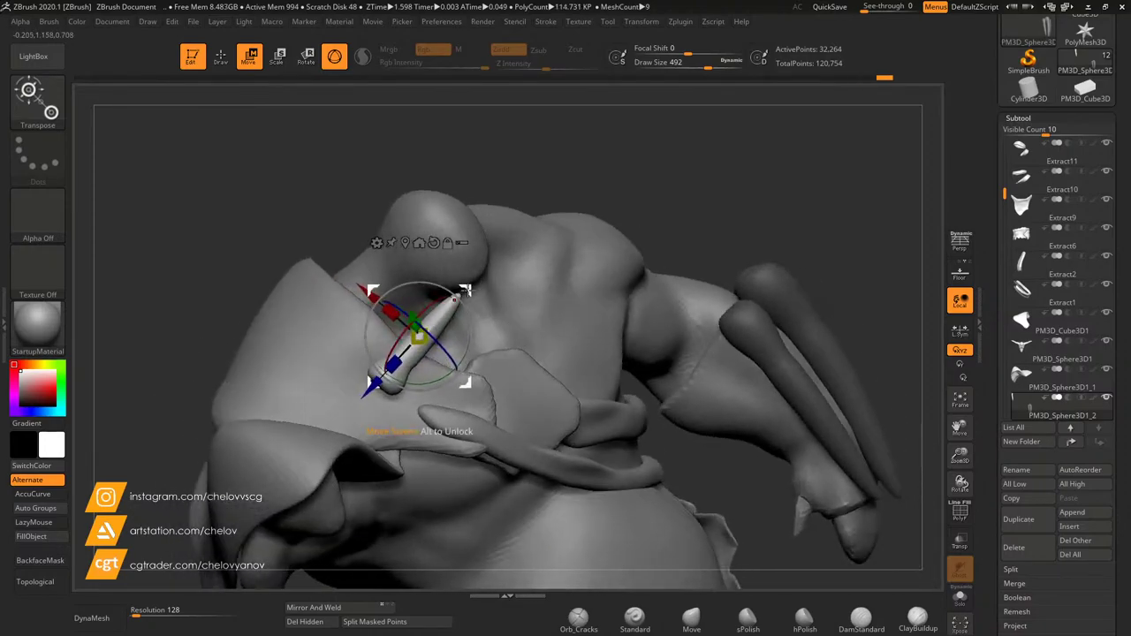
Step: Duplicate the shoulder spike three times, spacing the copies in a row around the neck on the cloak
{"action": "left_click_drag", "start_coordinate": [466, 291], "coordinate": [376, 264]}
{"action": "left_click_drag", "start_coordinate": [380, 198], "coordinate": [373, 197]}
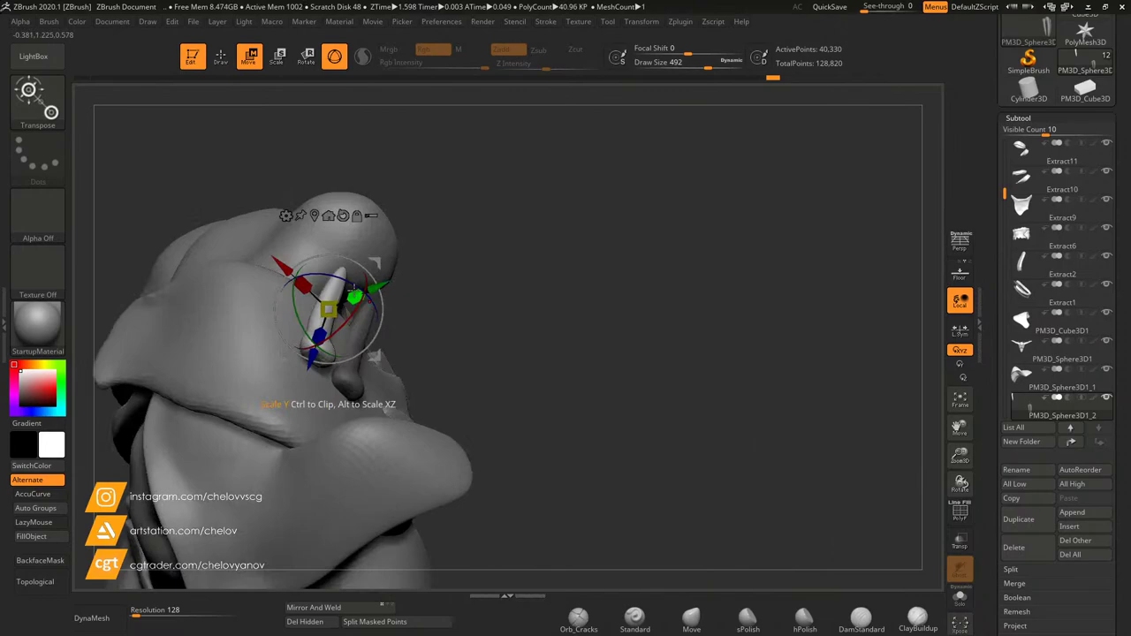
{"action": "left_click_drag", "start_coordinate": [340, 258], "coordinate": [276, 232]}
{"action": "left_click_drag", "start_coordinate": [442, 243], "coordinate": [500, 251]}
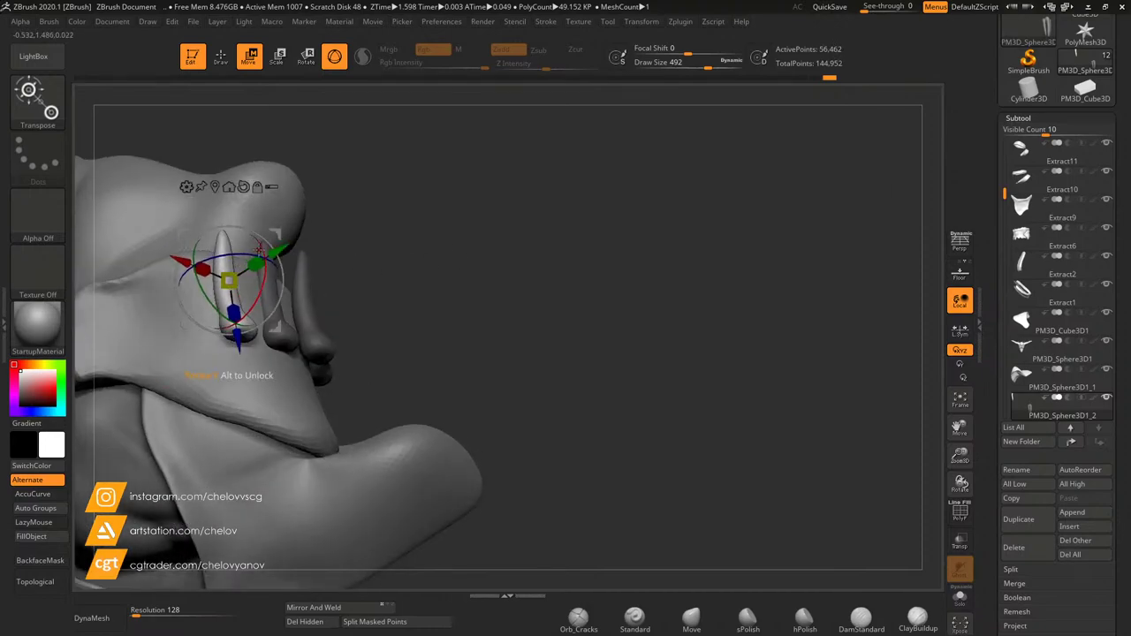
Step: Add a fifth spike at the back end of the shoulder row and rotate it to follow the cloak
{"action": "left_click_drag", "start_coordinate": [239, 255], "coordinate": [163, 255]}
{"action": "left_click_drag", "start_coordinate": [341, 239], "coordinate": [442, 256]}
{"action": "left_click_drag", "start_coordinate": [215, 257], "coordinate": [211, 249]}
{"action": "left_click_drag", "start_coordinate": [216, 231], "coordinate": [223, 234]}
{"action": "mouse_move", "coordinate": [491, 320]}
{"action": "left_mouse_down"}
{"action": "mouse_move", "coordinate": [548, 353]}
{"action": "mouse_move", "coordinate": [491, 281]}
{"action": "left_mouse_up"}
{"action": "left_click_drag", "start_coordinate": [953, 457], "coordinate": [1096, 358]}
{"action": "mouse_move", "coordinate": [737, 178]}
{"action": "left_mouse_down"}
{"action": "mouse_move", "coordinate": [710, 187]}
{"action": "mouse_move", "coordinate": [786, 179]}
{"action": "mouse_move", "coordinate": [725, 239]}
{"action": "left_mouse_up"}
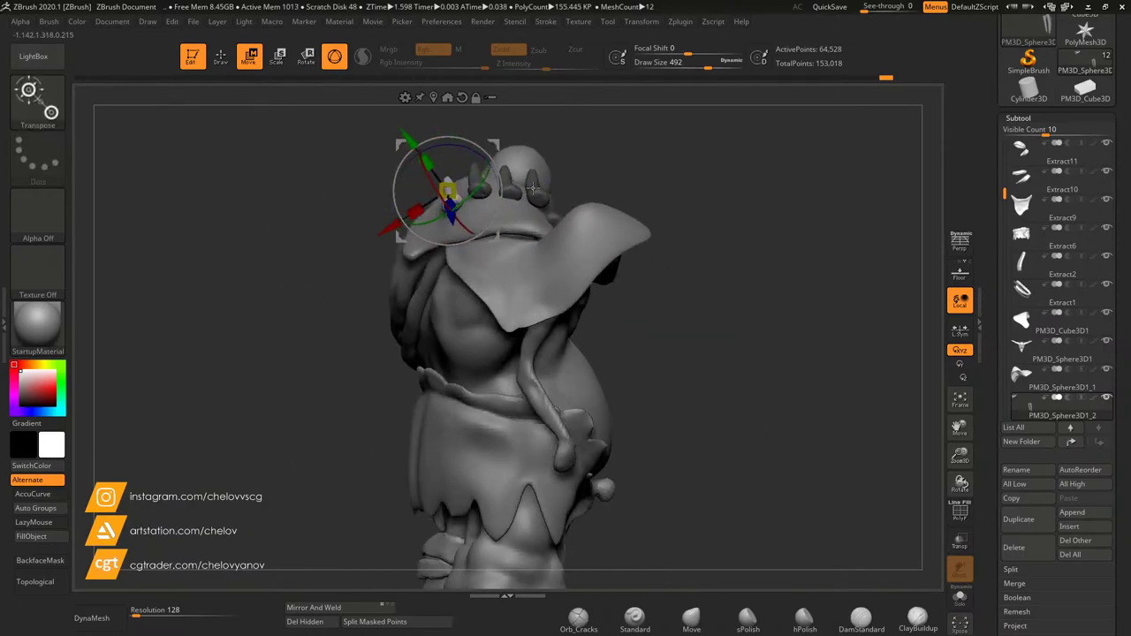
Step: Auto-group the spikes into polygroups and mask all but one spike near the front of the shoulder row
{"action": "mouse_move", "coordinate": [610, 170]}
{"action": "left_mouse_down", "text": "ctrl"}
{"action": "mouse_move", "coordinate": [632, 193]}
{"action": "mouse_move", "coordinate": [694, 194]}
{"action": "mouse_move", "coordinate": [520, 199]}
{"action": "left_mouse_up", "text": "ctrl"}
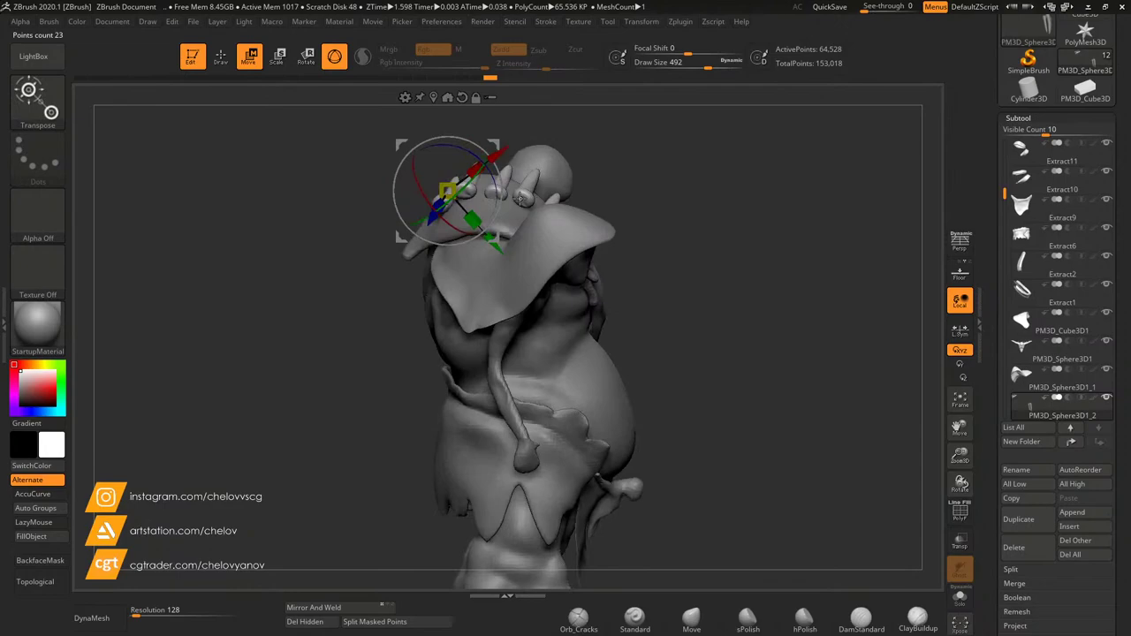
{"action": "left_click", "coordinate": [37, 515]}
{"action": "left_click_drag", "start_coordinate": [331, 322], "coordinate": [337, 321]}
{"action": "left_click", "coordinate": [533, 192], "text": "ctrl"}
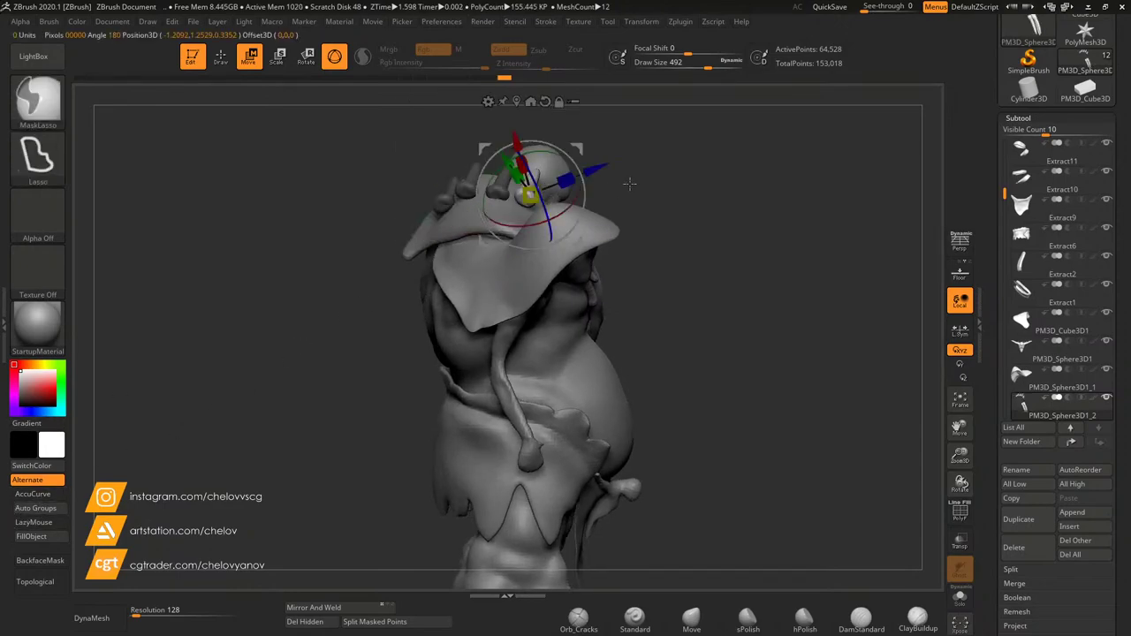
Step: Lower the unmasked shoulder spike so its knob sinks into the cloak
{"action": "left_click_drag", "start_coordinate": [580, 146], "coordinate": [583, 159]}
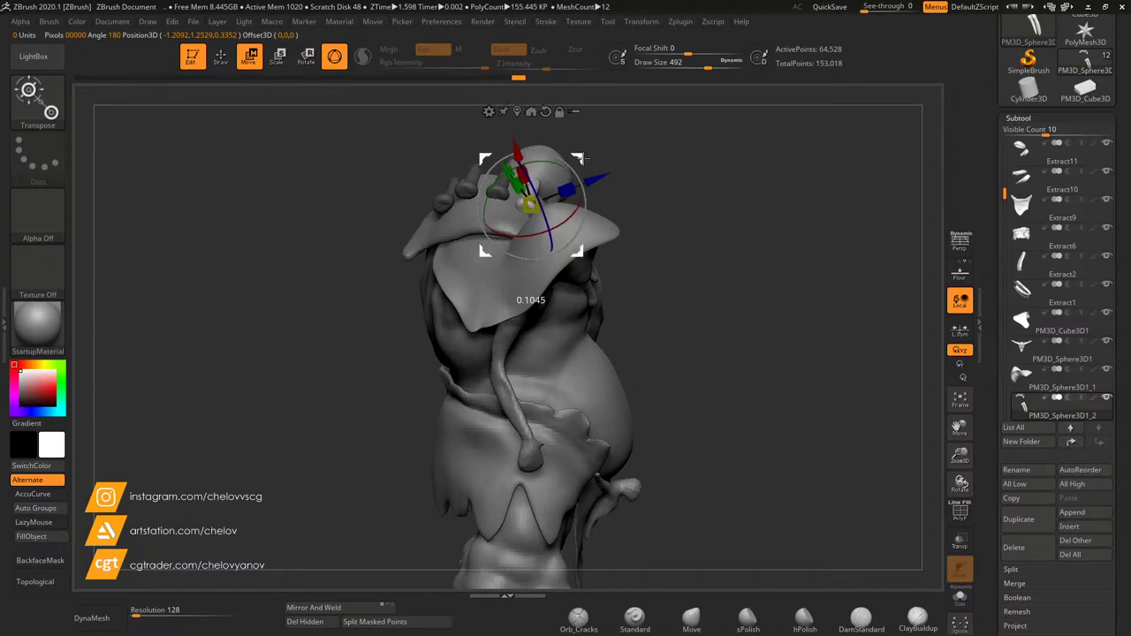
{"action": "left_click_drag", "start_coordinate": [656, 172], "coordinate": [555, 243]}
{"action": "mouse_move", "coordinate": [579, 153]}
{"action": "left_mouse_down"}
{"action": "mouse_move", "coordinate": [762, 242]}
{"action": "mouse_move", "coordinate": [783, 163]}
{"action": "left_mouse_up"}
Step: Isolate another spike toward the back of the shoulder row, adjust its height and tilt, and clear the mask
{"action": "left_click", "coordinate": [461, 175], "text": "ctrl"}
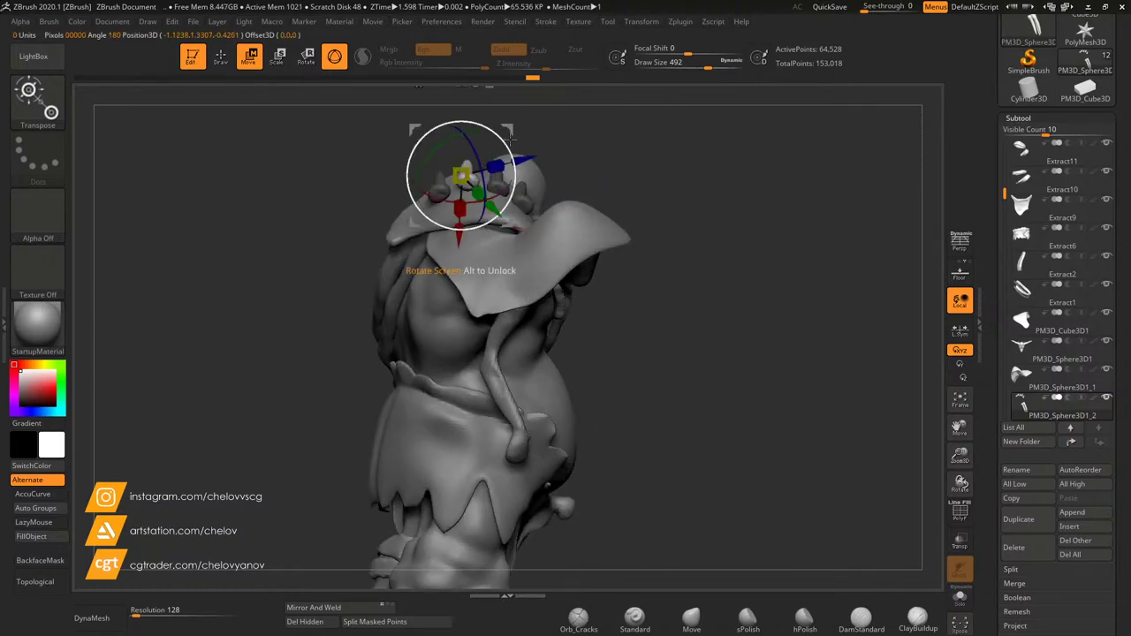
{"action": "mouse_move", "coordinate": [512, 128]}
{"action": "left_mouse_down"}
{"action": "mouse_move", "coordinate": [475, 126]}
{"action": "mouse_move", "coordinate": [510, 133]}
{"action": "left_mouse_up"}
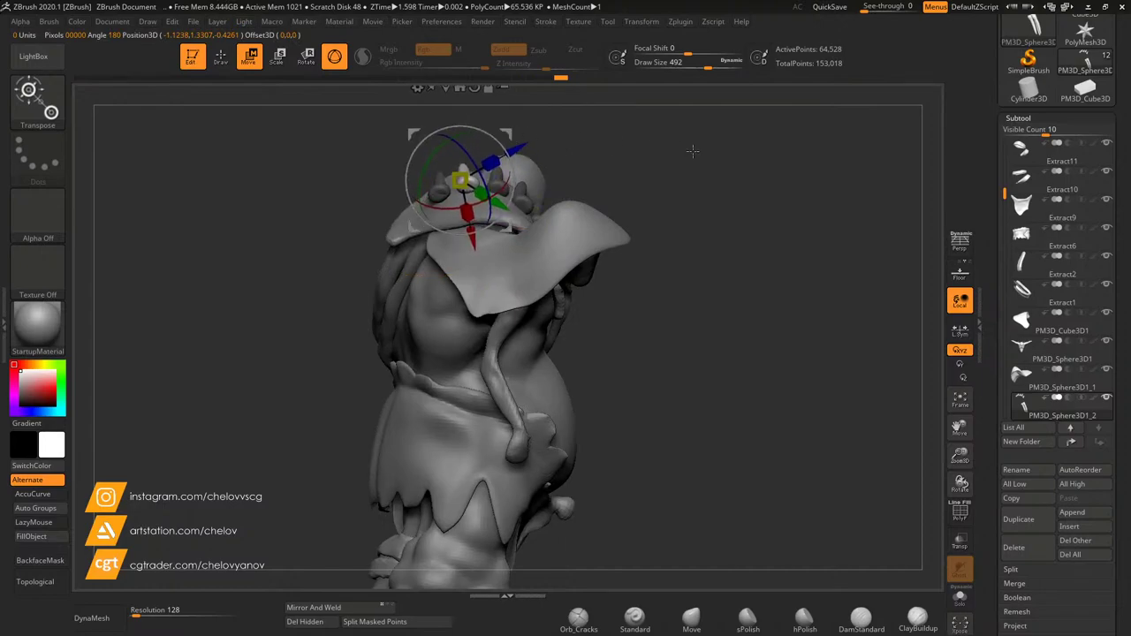
{"action": "left_click_drag", "start_coordinate": [694, 151], "coordinate": [664, 220]}
{"action": "left_click_drag", "start_coordinate": [517, 183], "coordinate": [517, 188]}
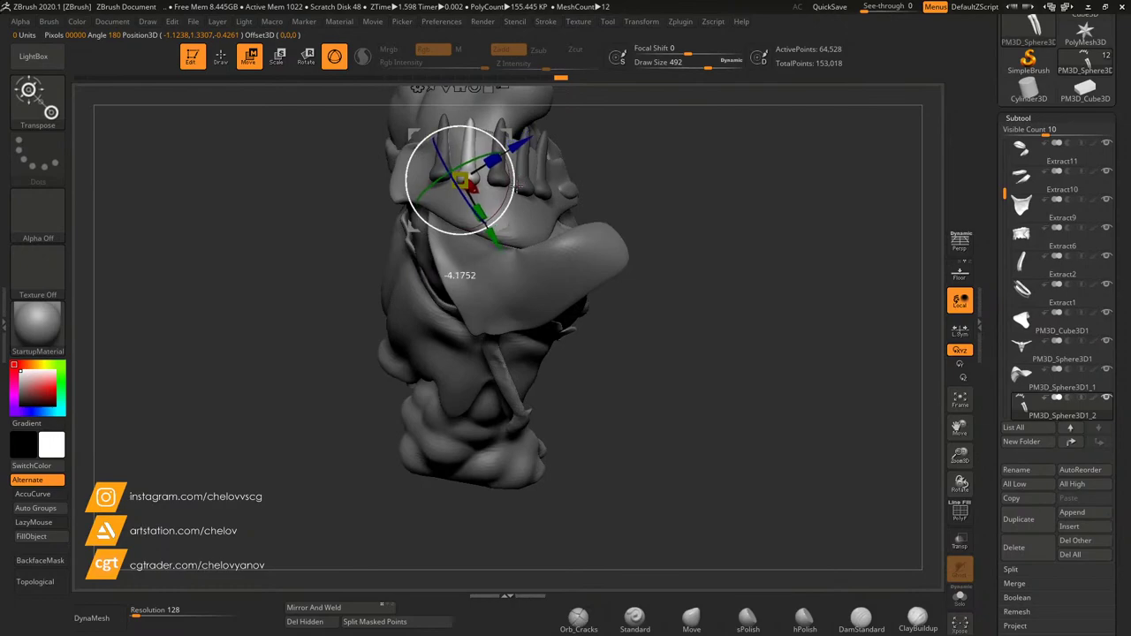
{"action": "left_click_drag", "start_coordinate": [511, 134], "coordinate": [510, 129]}
{"action": "left_click_drag", "start_coordinate": [653, 174], "coordinate": [679, 210], "text": "ctrl"}
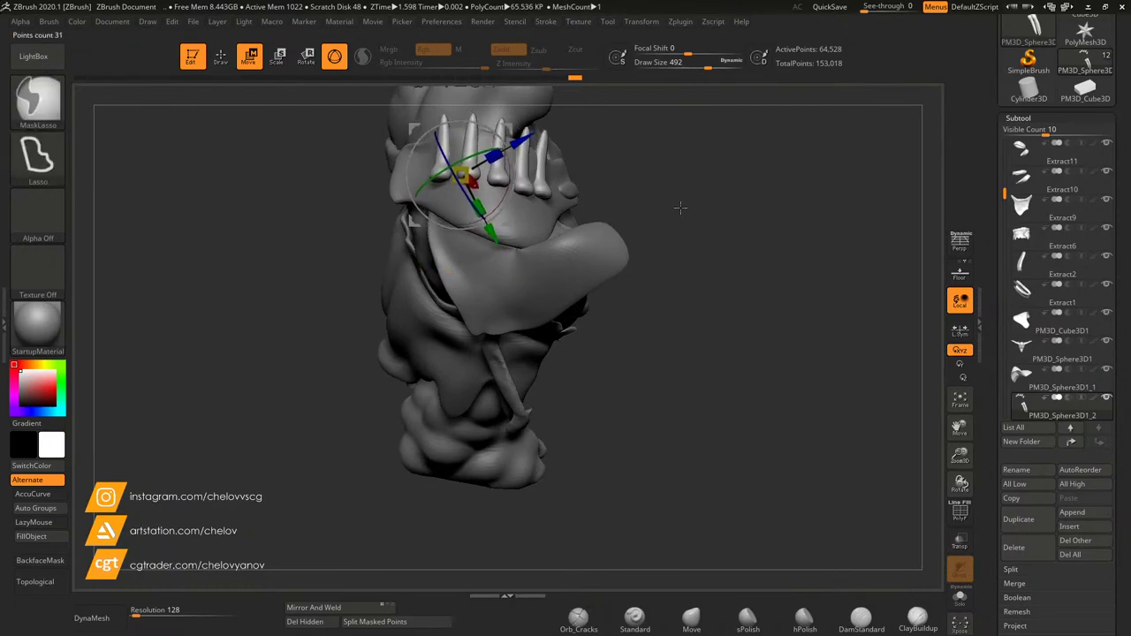
Step: Duplicate a shoulder spike, move the copy below the row on the cloak, and turn it about 167 degrees so it points downward
{"action": "mouse_move", "coordinate": [742, 271]}
{"action": "left_mouse_down"}
{"action": "mouse_move", "coordinate": [803, 245]}
{"action": "mouse_move", "coordinate": [755, 242]}
{"action": "mouse_move", "coordinate": [769, 211]}
{"action": "mouse_move", "coordinate": [839, 309]}
{"action": "mouse_move", "coordinate": [694, 234]}
{"action": "left_mouse_up"}
{"action": "left_click_drag", "start_coordinate": [957, 454], "coordinate": [960, 486]}
{"action": "left_click_drag", "start_coordinate": [960, 430], "coordinate": [977, 476]}
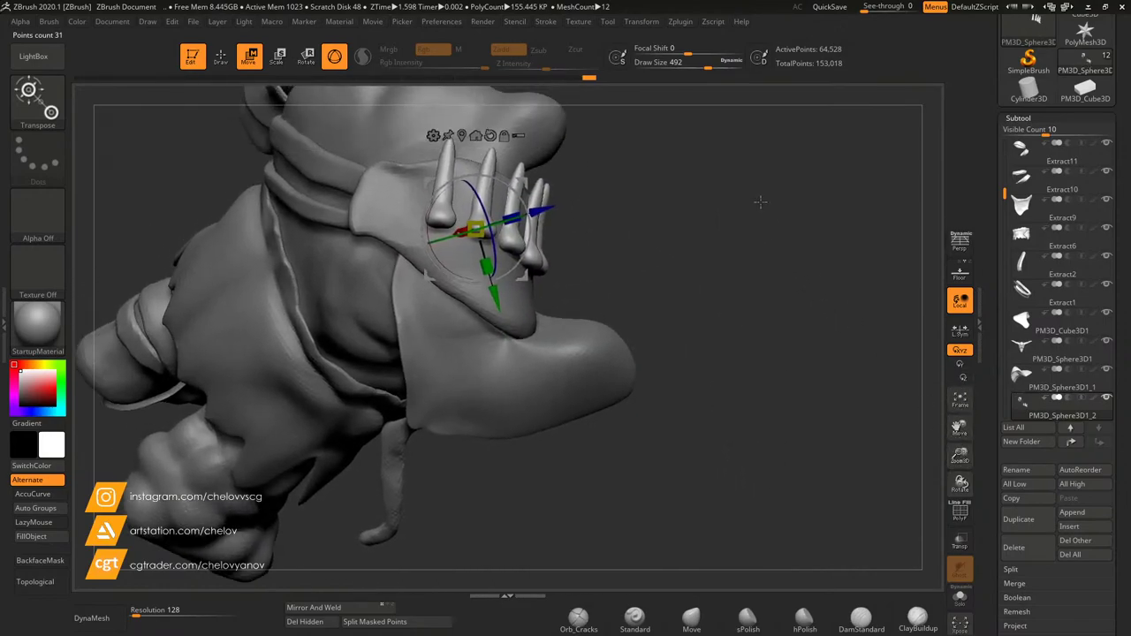
{"action": "mouse_move", "coordinate": [760, 201]}
{"action": "left_mouse_down"}
{"action": "mouse_move", "coordinate": [737, 212]}
{"action": "mouse_move", "coordinate": [748, 208]}
{"action": "left_mouse_up"}
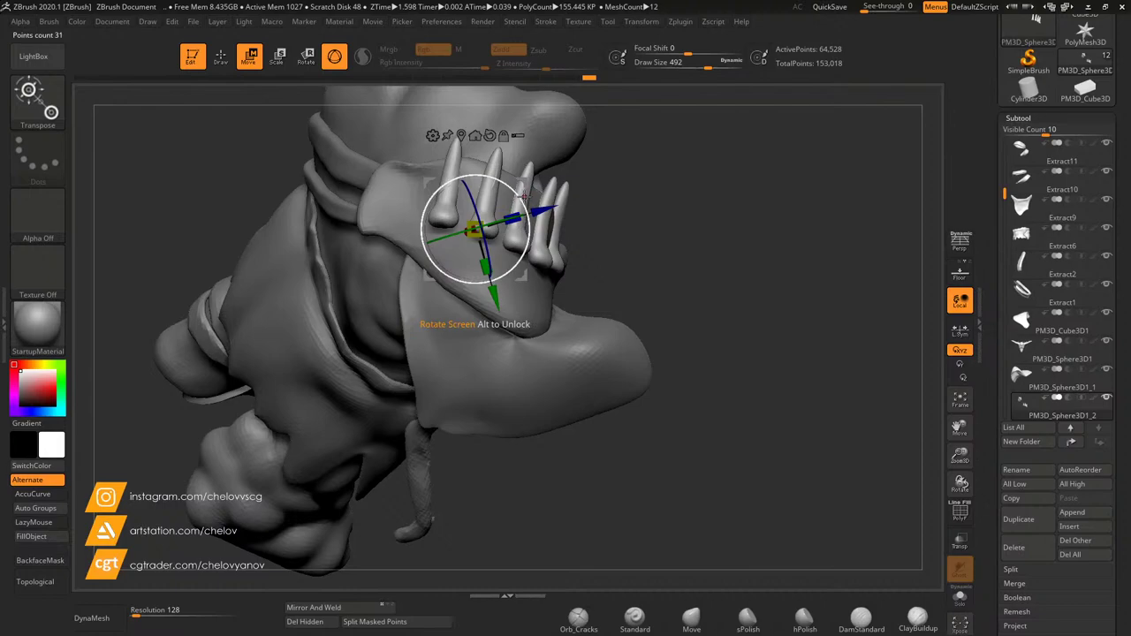
{"action": "left_click_drag", "start_coordinate": [493, 199], "coordinate": [462, 179]}
{"action": "left_click_drag", "start_coordinate": [496, 116], "coordinate": [518, 210], "text": "ctrl"}
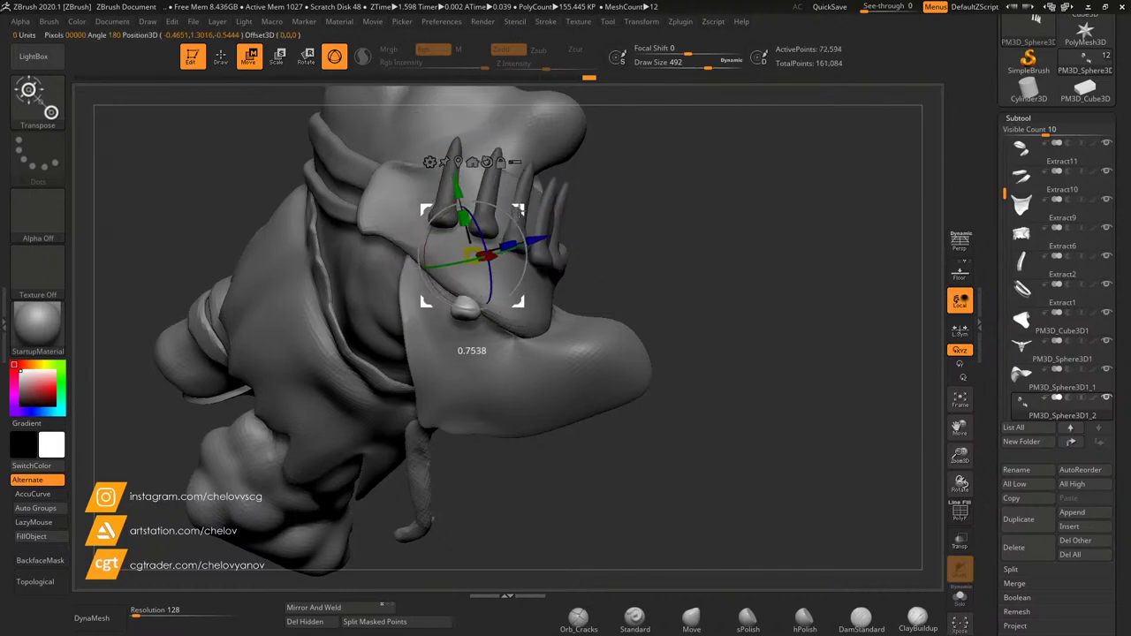
{"action": "left_click_drag", "start_coordinate": [461, 308], "coordinate": [519, 116]}
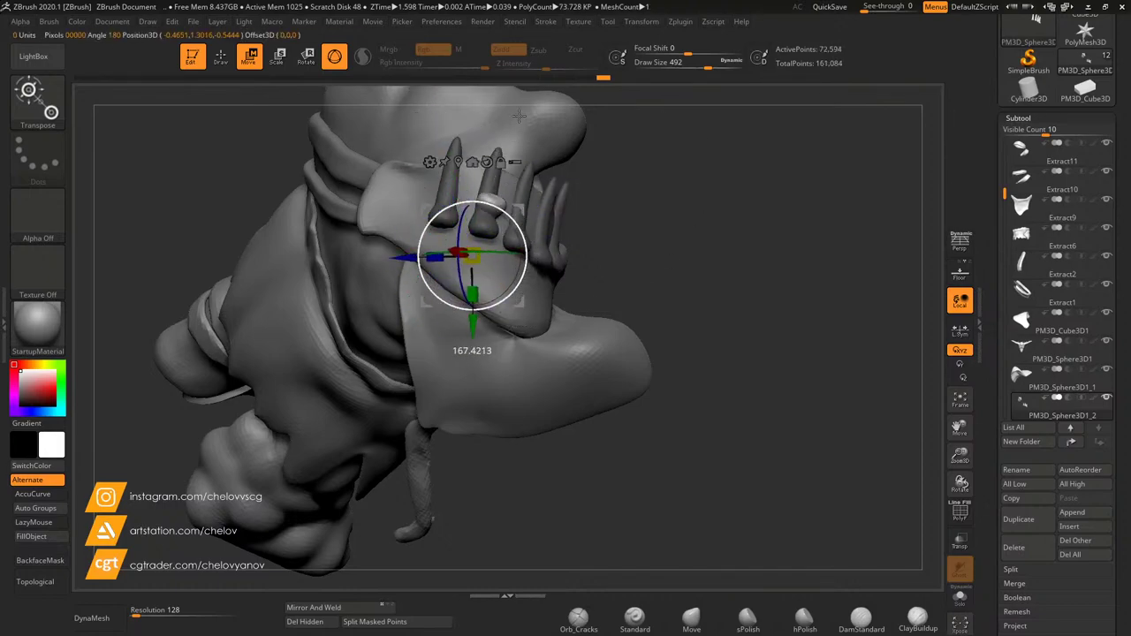
{"action": "left_click_drag", "start_coordinate": [521, 209], "coordinate": [512, 259]}
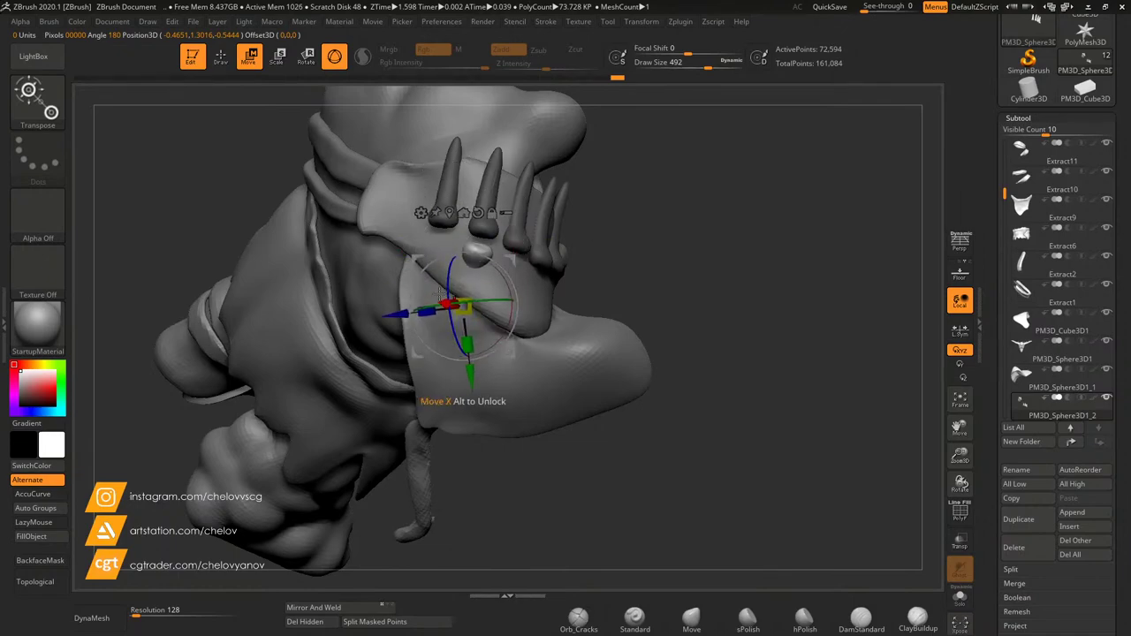
{"action": "left_click_drag", "start_coordinate": [449, 291], "coordinate": [457, 262]}
Step: Shift the copied spike outward so it rests on the cloak's surface below the row
{"action": "left_click_drag", "start_coordinate": [749, 281], "coordinate": [584, 301]}
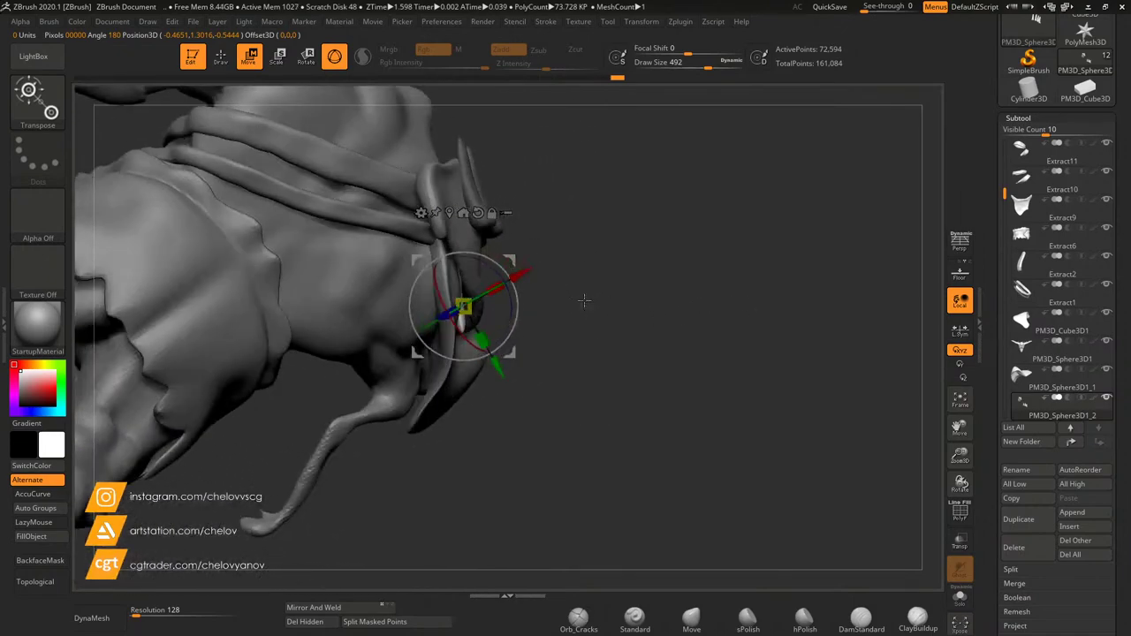
{"action": "left_click_drag", "start_coordinate": [514, 258], "coordinate": [536, 277]}
{"action": "mouse_move", "coordinate": [640, 270]}
{"action": "left_mouse_down"}
{"action": "mouse_move", "coordinate": [566, 273]}
{"action": "mouse_move", "coordinate": [629, 277]}
{"action": "left_mouse_up"}
{"action": "left_click_drag", "start_coordinate": [535, 278], "coordinate": [539, 276]}
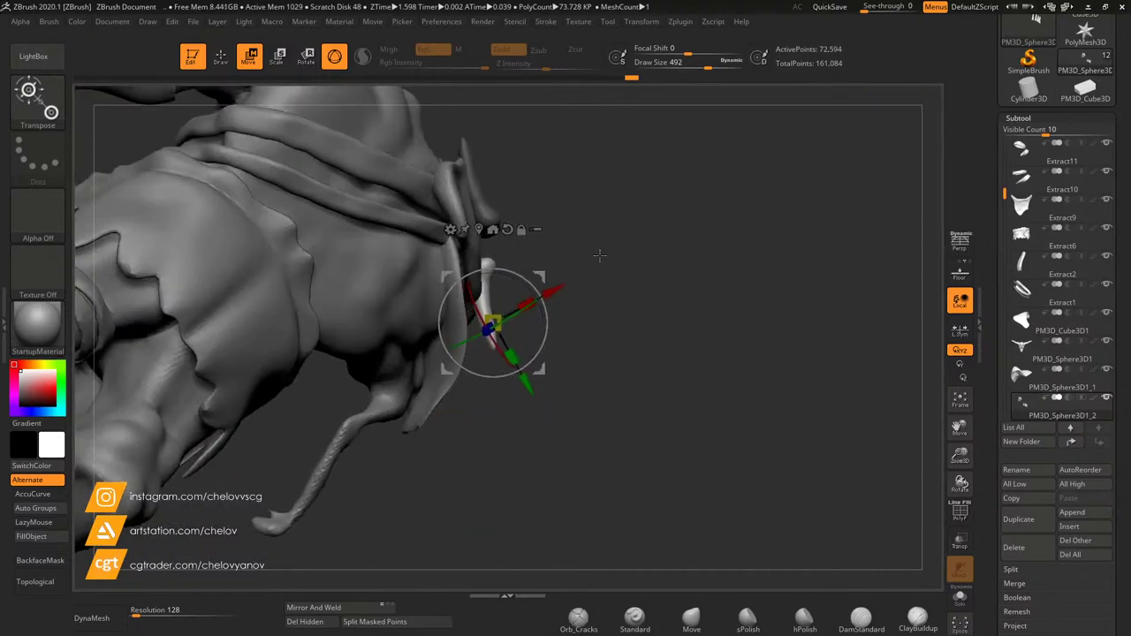
{"action": "left_click_drag", "start_coordinate": [599, 255], "coordinate": [518, 350]}
{"action": "left_click_drag", "start_coordinate": [746, 343], "coordinate": [730, 313]}
{"action": "left_click_drag", "start_coordinate": [493, 323], "coordinate": [501, 320]}
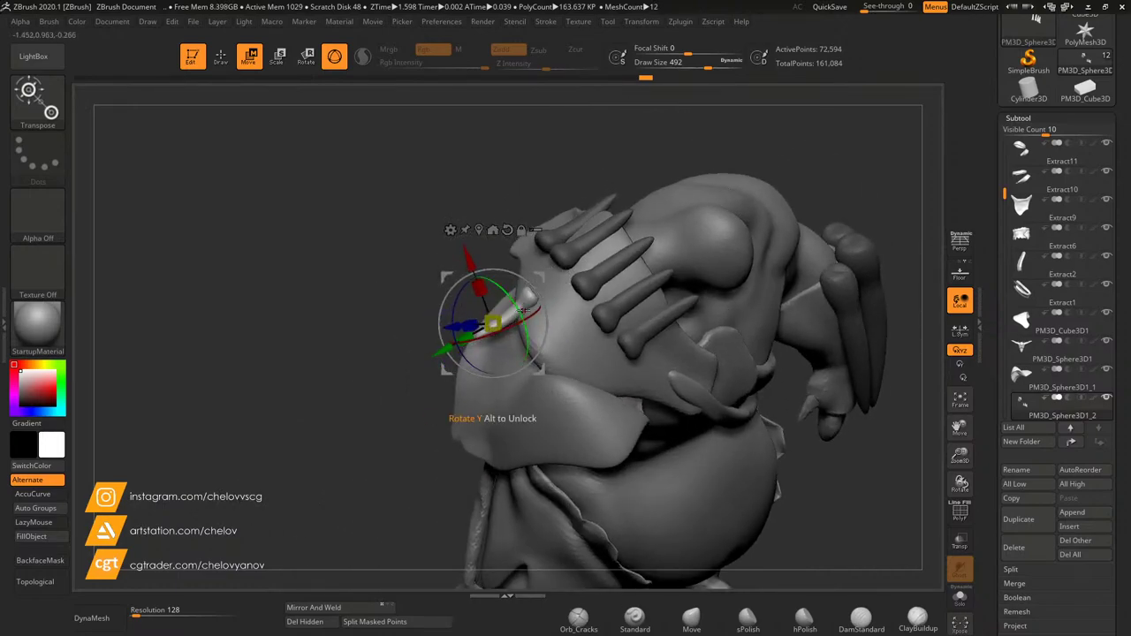
Step: Duplicate the lower spike and position the second copy beside the first on the cloak
{"action": "left_click_drag", "start_coordinate": [540, 277], "coordinate": [560, 299]}
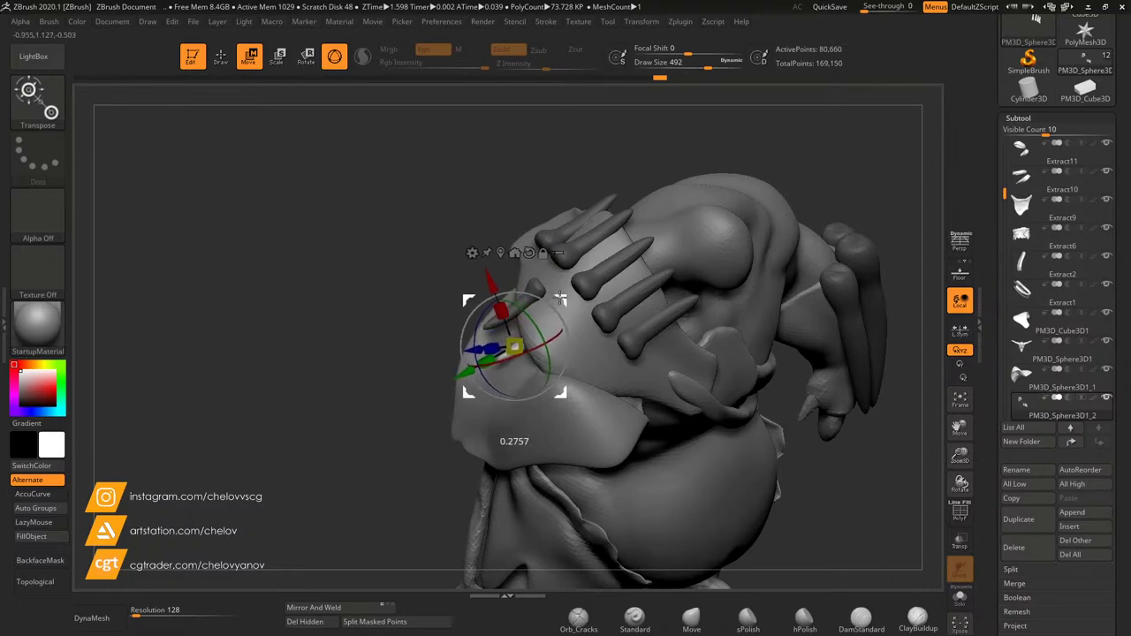
{"action": "left_click_drag", "start_coordinate": [372, 404], "coordinate": [506, 398]}
{"action": "left_click_drag", "start_coordinate": [558, 291], "coordinate": [580, 282]}
{"action": "left_click_drag", "start_coordinate": [685, 258], "coordinate": [763, 233]}
{"action": "left_click_drag", "start_coordinate": [579, 279], "coordinate": [653, 343]}
{"action": "mouse_move", "coordinate": [582, 278]}
{"action": "left_mouse_down"}
{"action": "mouse_move", "coordinate": [581, 293]}
{"action": "mouse_move", "coordinate": [582, 278]}
{"action": "left_mouse_up"}
{"action": "left_click_drag", "start_coordinate": [765, 286], "coordinate": [748, 308]}
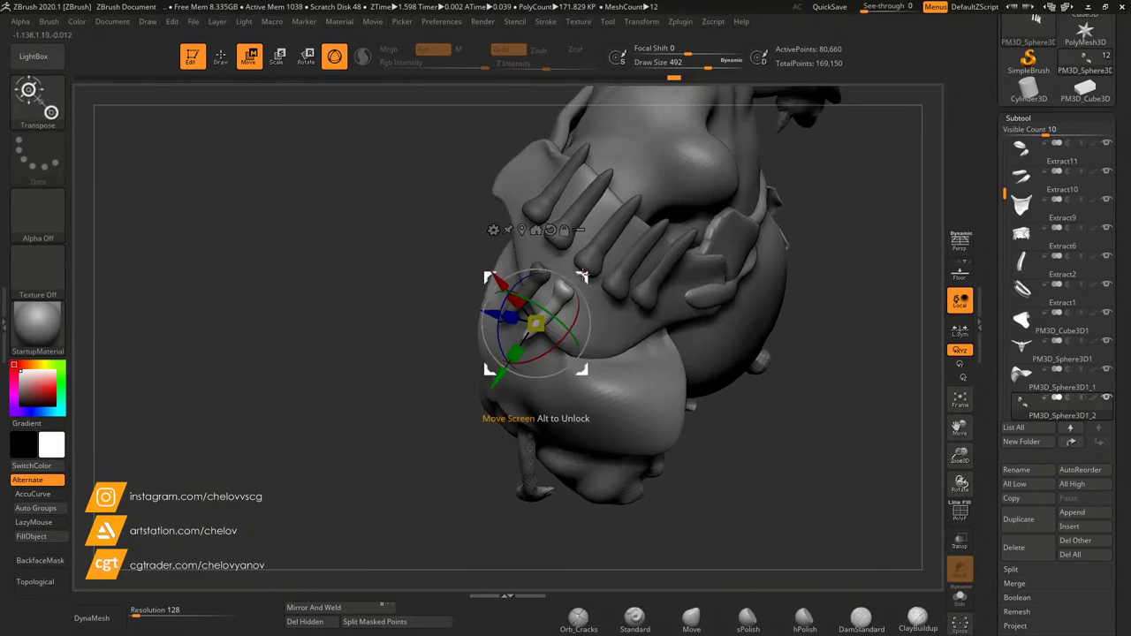
Step: Place a third copy of the lower spike a short distance farther along the cloak
{"action": "left_click_drag", "start_coordinate": [582, 277], "coordinate": [603, 301]}
{"action": "left_click_drag", "start_coordinate": [786, 387], "coordinate": [804, 325]}
{"action": "left_click_drag", "start_coordinate": [960, 456], "coordinate": [938, 368]}
{"action": "left_click_drag", "start_coordinate": [839, 329], "coordinate": [774, 284]}
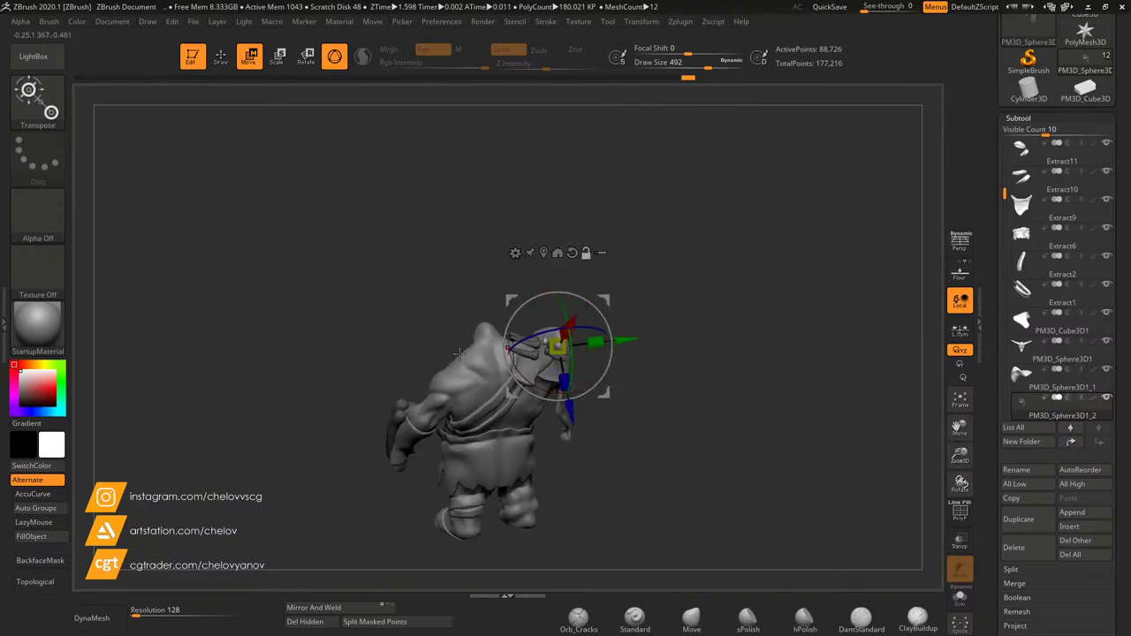
Step: Make the body the active subtool and examine the whole figure's silhouette from the back and front
{"action": "left_click", "coordinate": [498, 360], "text": "alt"}
{"action": "left_click_drag", "start_coordinate": [961, 454], "coordinate": [964, 469]}
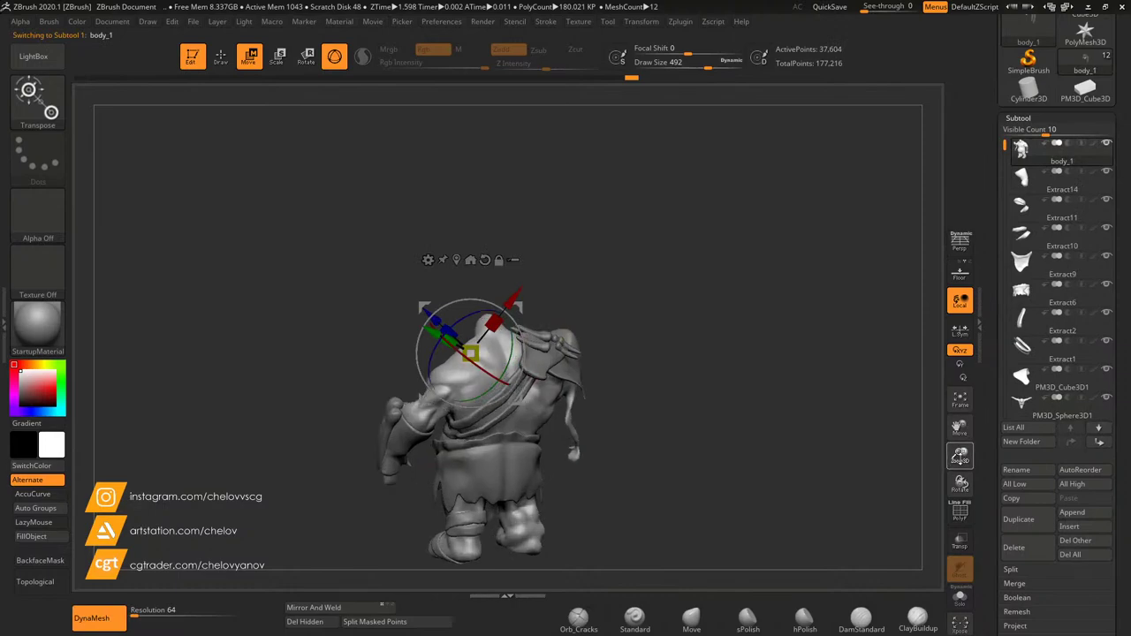
{"action": "left_click_drag", "start_coordinate": [960, 429], "coordinate": [962, 343]}
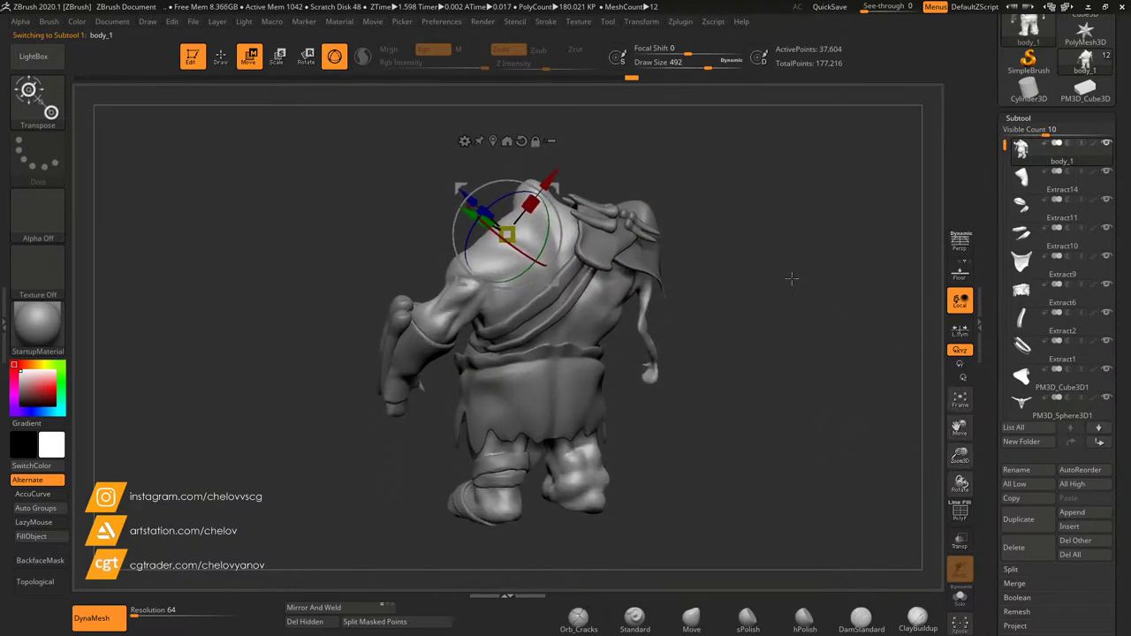
{"action": "left_click_drag", "start_coordinate": [718, 281], "coordinate": [695, 256]}
{"action": "left_click_drag", "start_coordinate": [747, 280], "coordinate": [661, 281]}
{"action": "left_click_drag", "start_coordinate": [960, 453], "coordinate": [965, 469]}
{"action": "left_click_drag", "start_coordinate": [959, 427], "coordinate": [981, 420]}
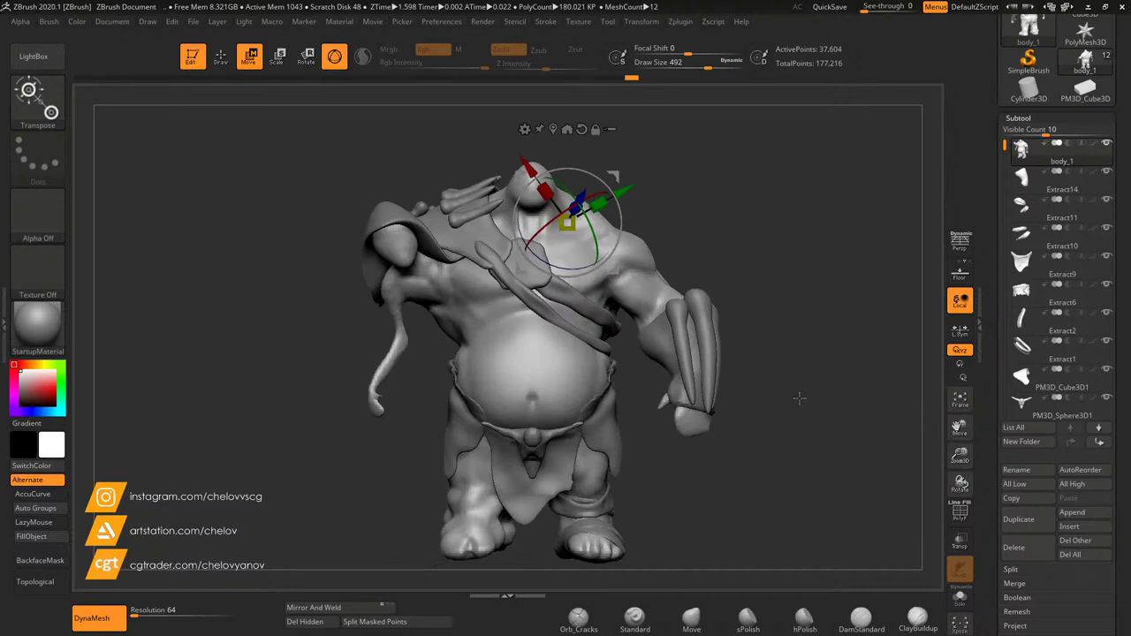
{"action": "mouse_move", "coordinate": [799, 398]}
{"action": "left_mouse_down"}
{"action": "mouse_move", "coordinate": [725, 397]}
{"action": "mouse_move", "coordinate": [826, 400]}
{"action": "mouse_move", "coordinate": [801, 404]}
{"action": "left_mouse_up"}
{"action": "left_click_drag", "start_coordinate": [789, 362], "coordinate": [801, 370]}
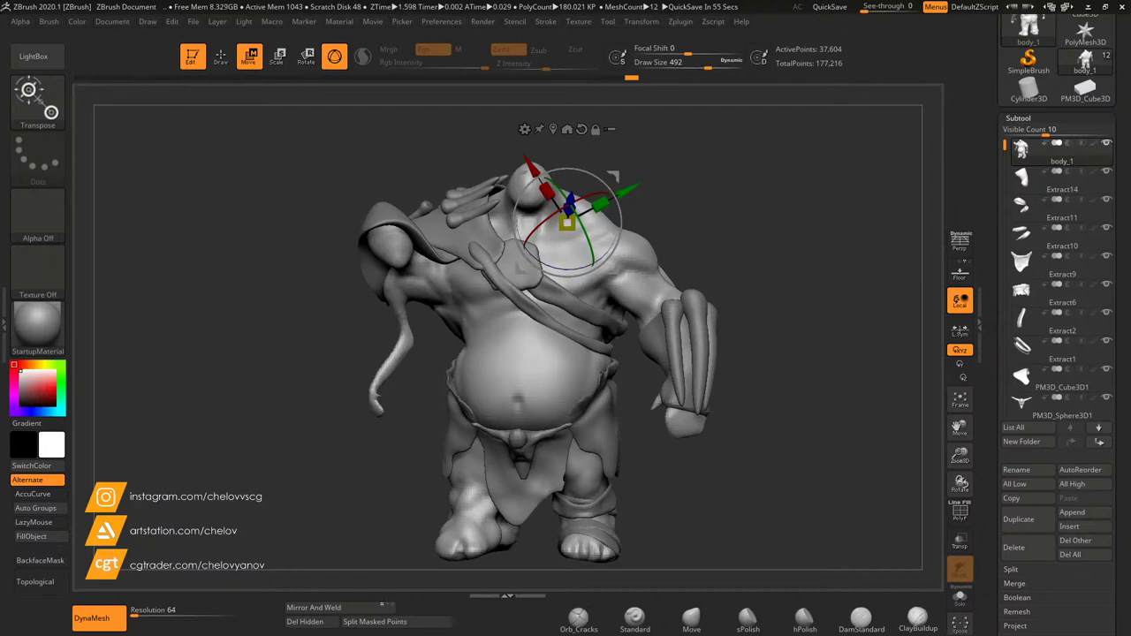
{"action": "left_click_drag", "start_coordinate": [769, 315], "coordinate": [760, 281]}
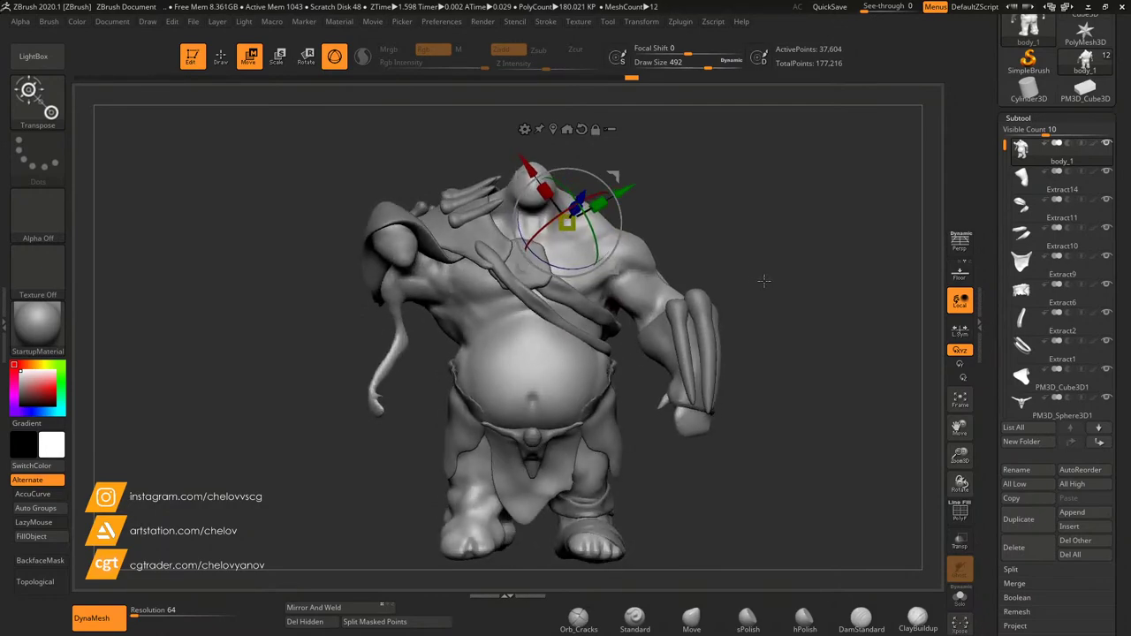
{"action": "mouse_move", "coordinate": [961, 454]}
{"action": "left_mouse_down"}
{"action": "mouse_move", "coordinate": [960, 433]}
{"action": "mouse_move", "coordinate": [961, 449]}
{"action": "left_mouse_up"}
{"action": "mouse_move", "coordinate": [766, 380]}
{"action": "left_mouse_down"}
{"action": "mouse_move", "coordinate": [755, 382]}
{"action": "mouse_move", "coordinate": [784, 384]}
{"action": "left_mouse_up"}
{"action": "left_click_drag", "start_coordinate": [961, 450], "coordinate": [959, 430]}
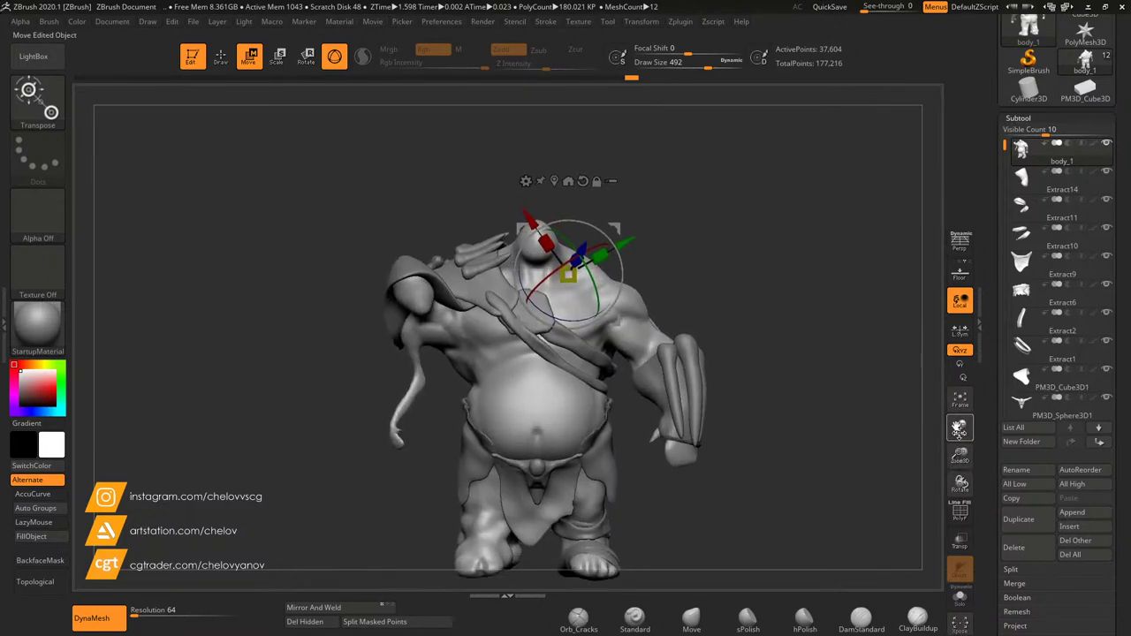
Step: Raise the head slightly using the Move brush at draw size 763
{"action": "left_click", "coordinate": [705, 625]}
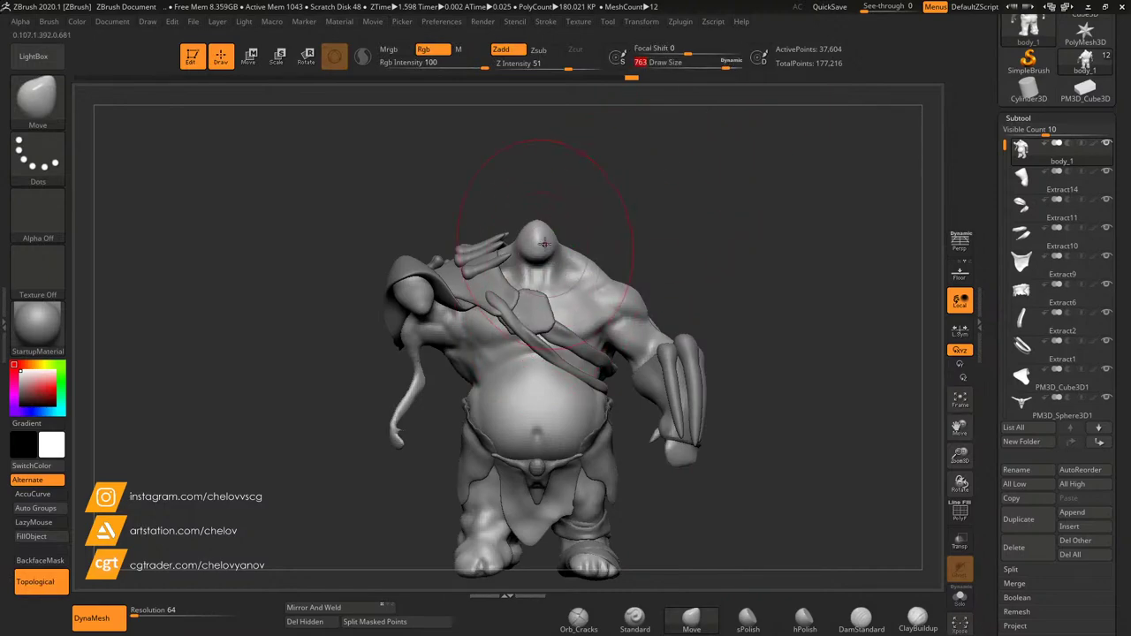
{"action": "mouse_move", "coordinate": [543, 244]}
{"action": "left_mouse_down"}
{"action": "mouse_move", "coordinate": [543, 206]}
{"action": "mouse_move", "coordinate": [548, 221]}
{"action": "left_mouse_up"}
{"action": "key", "text": "ctrl+z"}
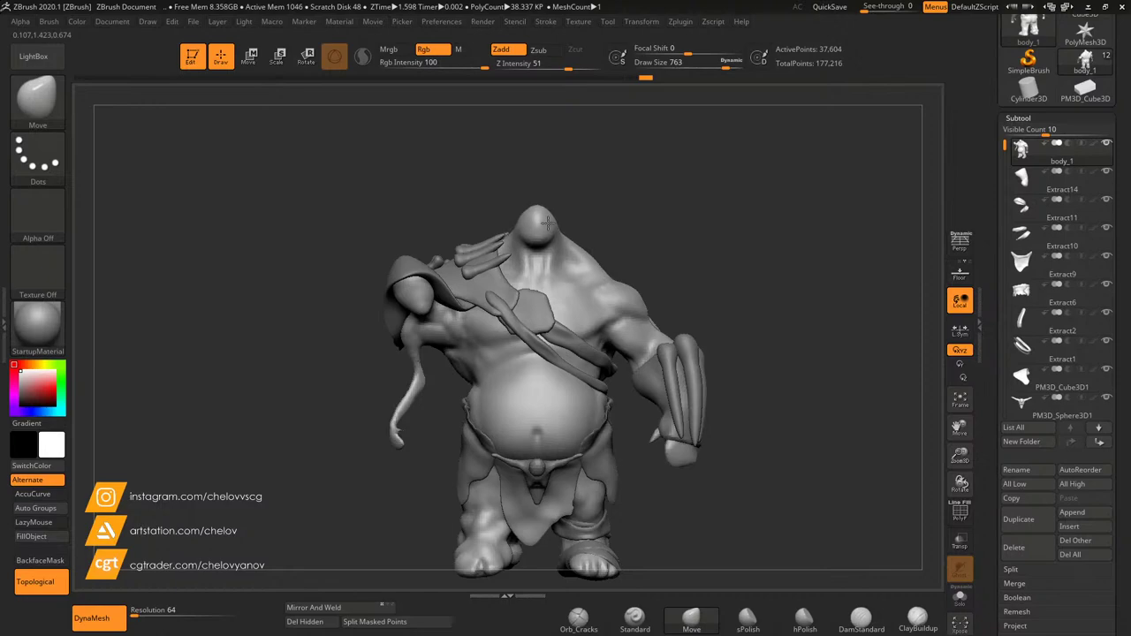
Step: Try to lift the cloaked shoulder and the bare shoulder with the Move brush, undoing each pull
{"action": "left_click_drag", "start_coordinate": [416, 307], "coordinate": [423, 301]}
{"action": "key", "text": "ctrl+z"}
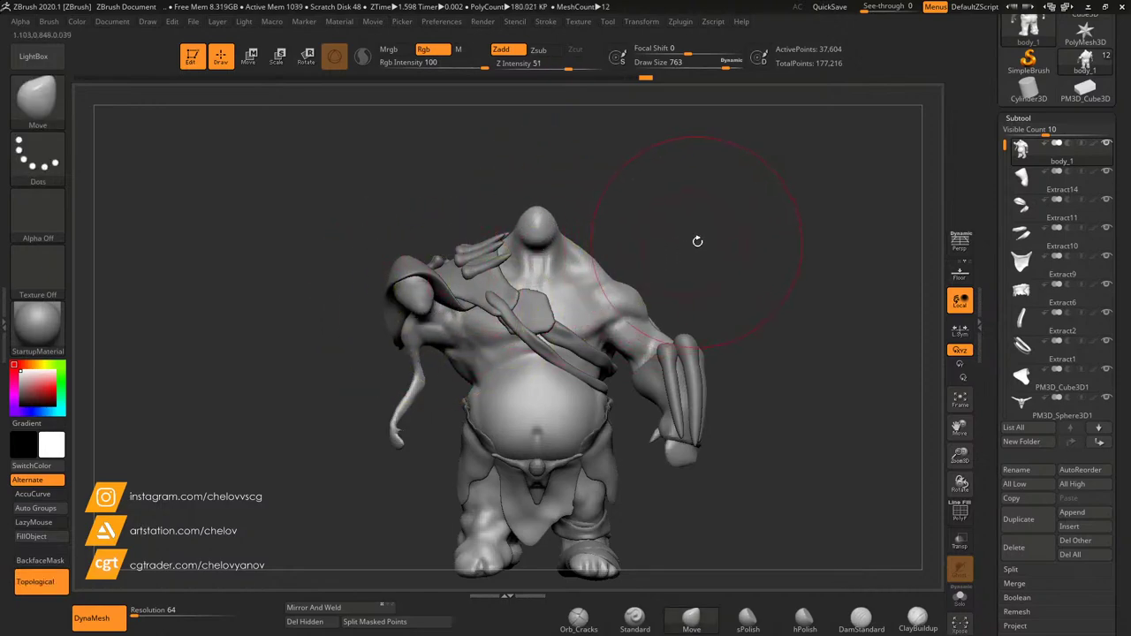
{"action": "left_click_drag", "start_coordinate": [620, 298], "coordinate": [620, 273]}
{"action": "key", "text": "ctrl+z"}
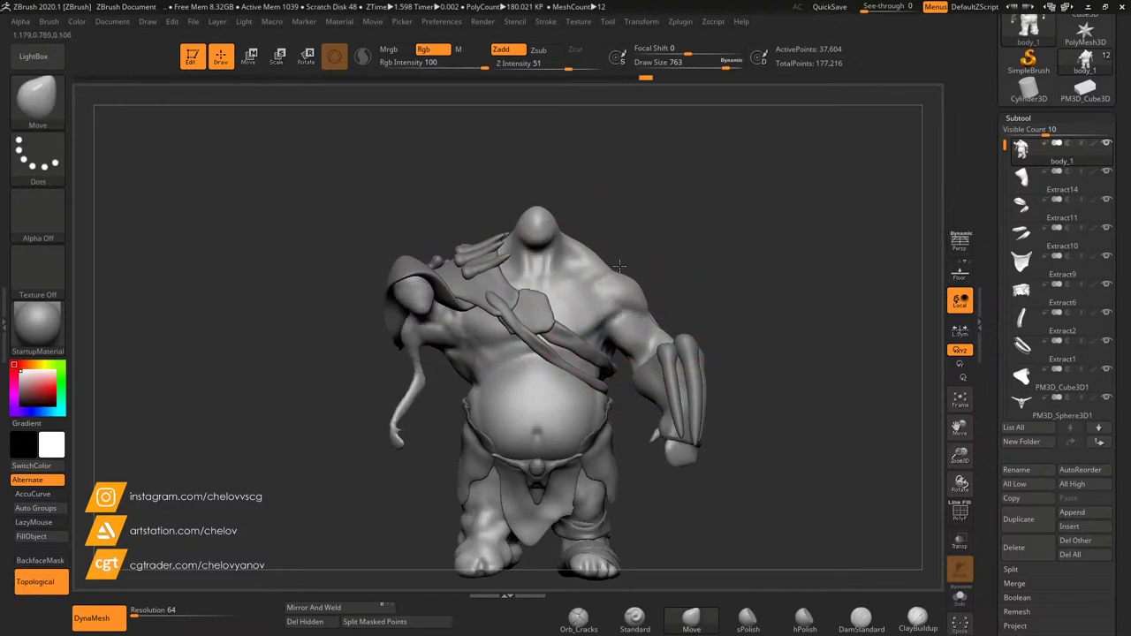
Step: Pull the bare shoulder up and inward toward the neck from behind with the Move brush
{"action": "left_click_drag", "start_coordinate": [713, 262], "coordinate": [629, 244]}
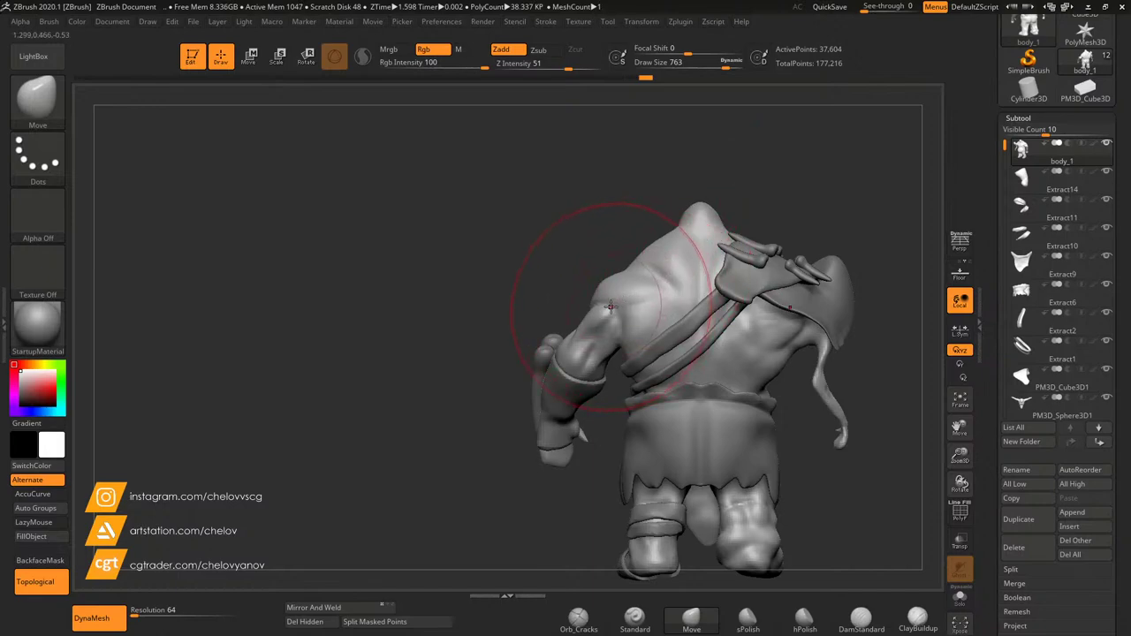
{"action": "mouse_move", "coordinate": [611, 307]}
{"action": "left_mouse_down"}
{"action": "mouse_move", "coordinate": [609, 271]}
{"action": "mouse_move", "coordinate": [656, 275]}
{"action": "left_mouse_up"}
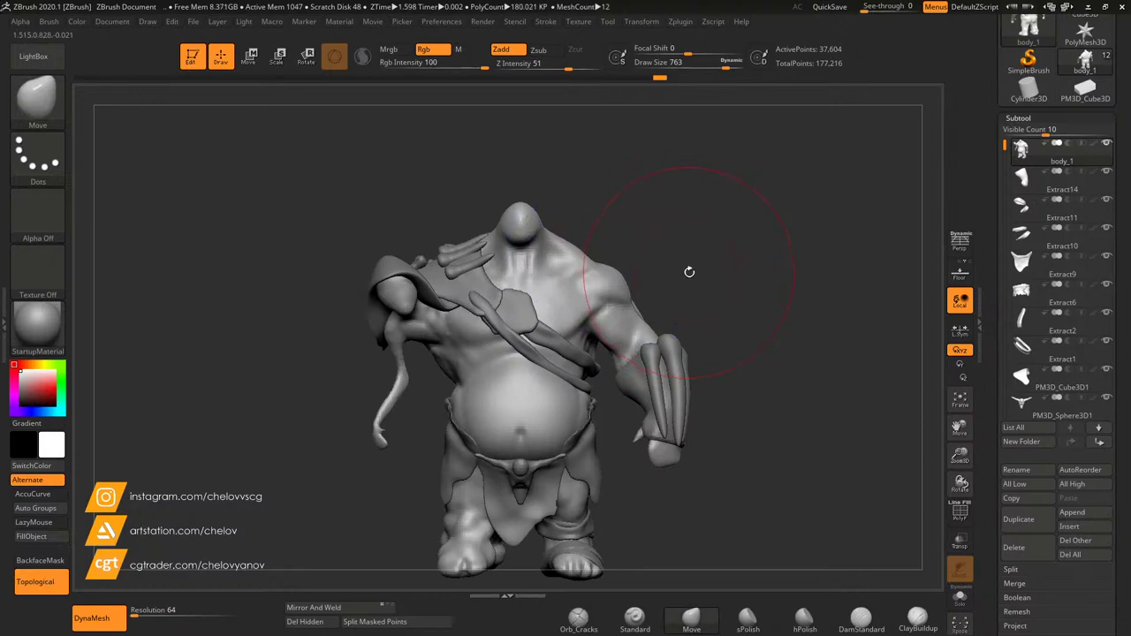
{"action": "left_click_drag", "start_coordinate": [687, 274], "coordinate": [619, 358]}
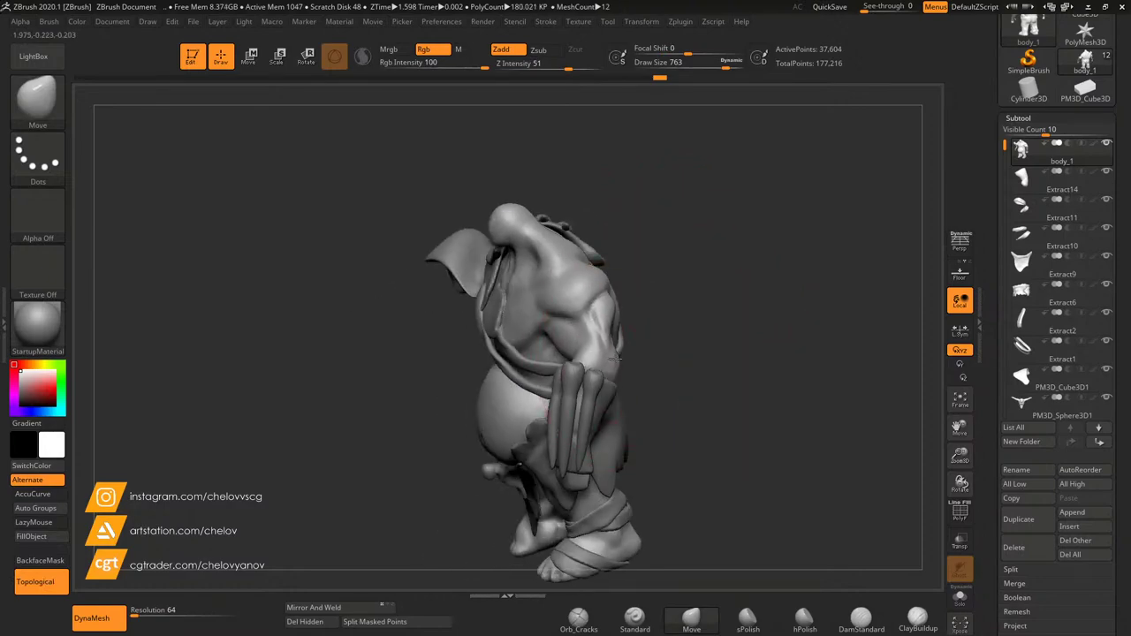
{"action": "left_click_drag", "start_coordinate": [706, 343], "coordinate": [566, 249]}
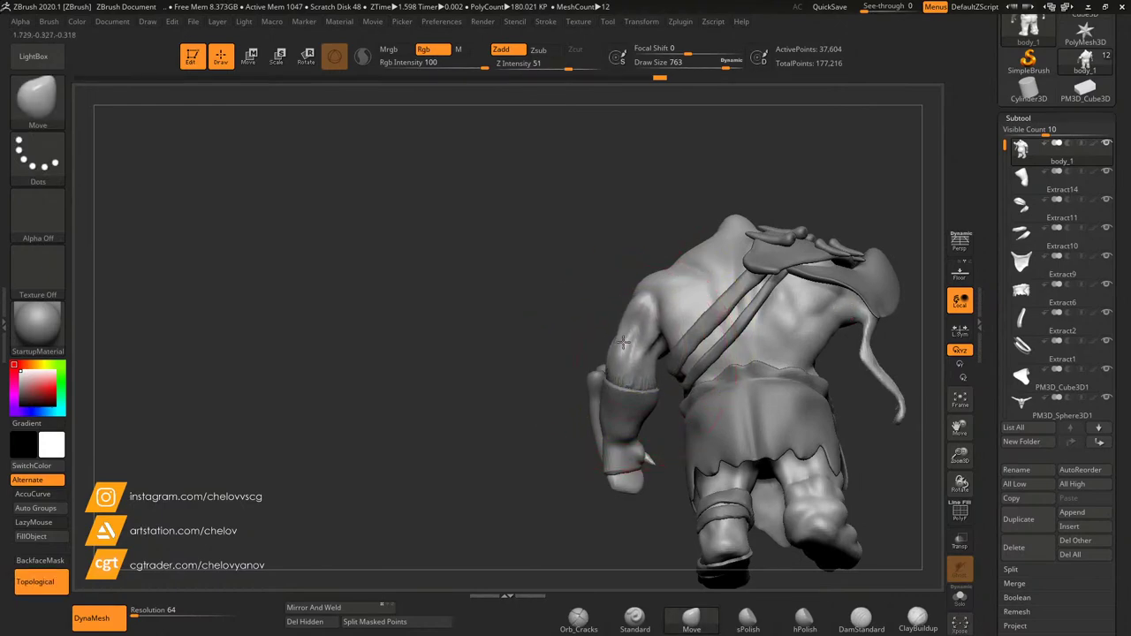
Step: Refine the bare arm above the bracer with small Move brush pulls, checking the shape from front and back
{"action": "left_click_drag", "start_coordinate": [545, 356], "coordinate": [591, 361]}
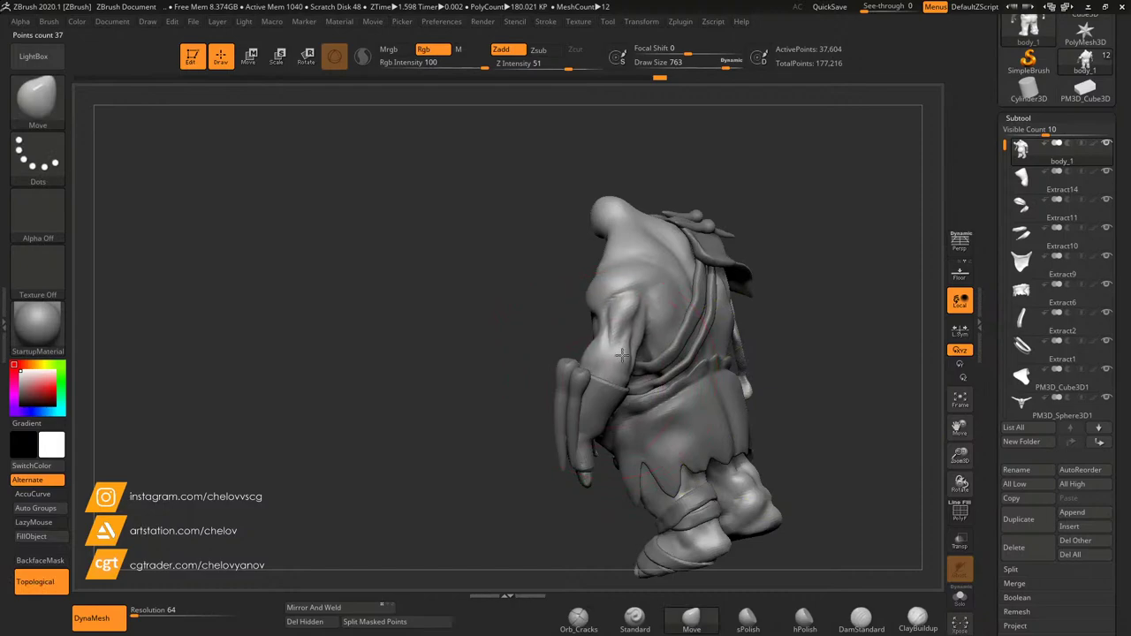
{"action": "mouse_move", "coordinate": [762, 338]}
{"action": "left_mouse_down"}
{"action": "mouse_move", "coordinate": [604, 380]}
{"action": "mouse_move", "coordinate": [591, 329]}
{"action": "mouse_move", "coordinate": [725, 305]}
{"action": "mouse_move", "coordinate": [665, 293]}
{"action": "mouse_move", "coordinate": [726, 301]}
{"action": "mouse_move", "coordinate": [705, 315]}
{"action": "mouse_move", "coordinate": [731, 315]}
{"action": "left_mouse_up"}
{"action": "left_click_drag", "start_coordinate": [489, 375], "coordinate": [492, 371]}
{"action": "key", "text": "ctrl+z"}
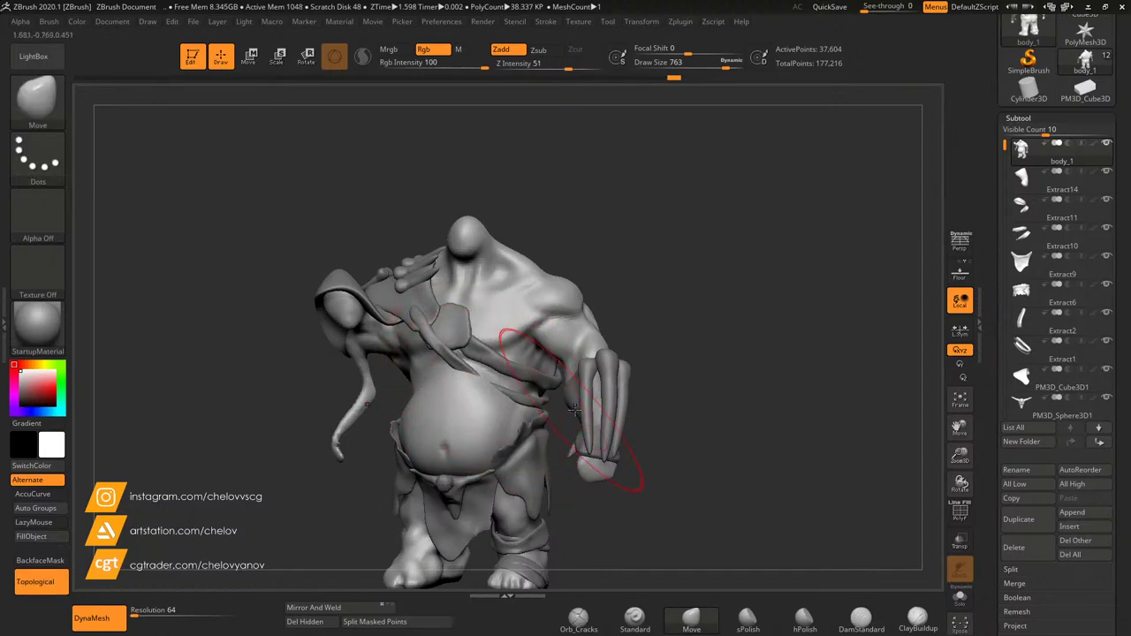
{"action": "left_click_drag", "start_coordinate": [712, 404], "coordinate": [601, 403]}
{"action": "left_click_drag", "start_coordinate": [477, 382], "coordinate": [470, 370]}
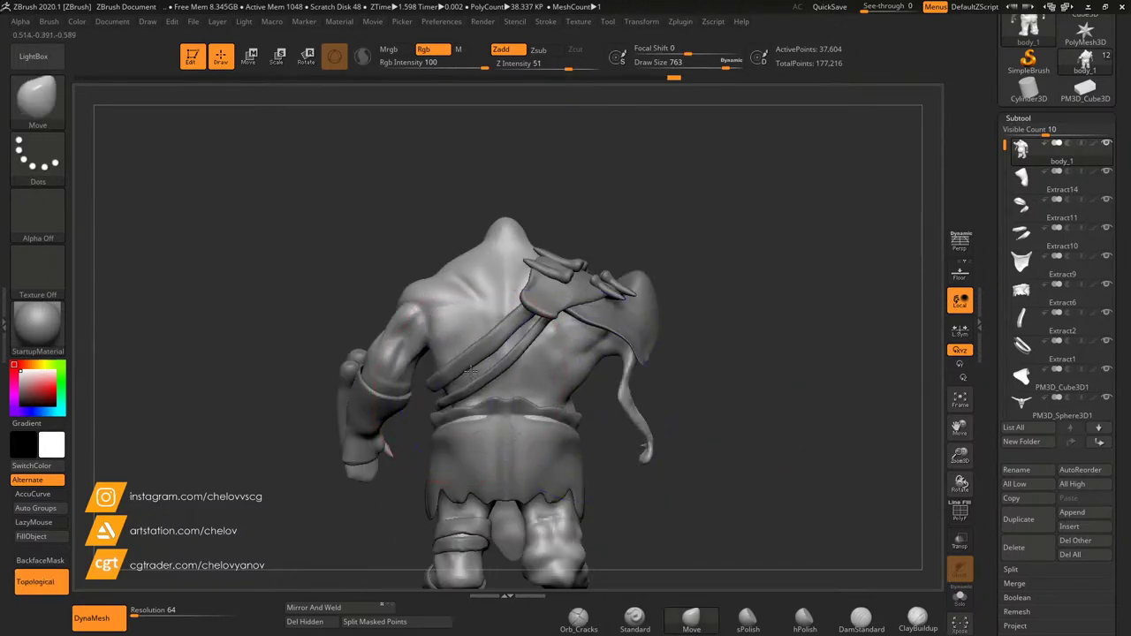
{"action": "mouse_move", "coordinate": [329, 382]}
{"action": "left_mouse_down"}
{"action": "mouse_move", "coordinate": [270, 383]}
{"action": "mouse_move", "coordinate": [389, 353]}
{"action": "mouse_move", "coordinate": [644, 258]}
{"action": "left_mouse_up"}
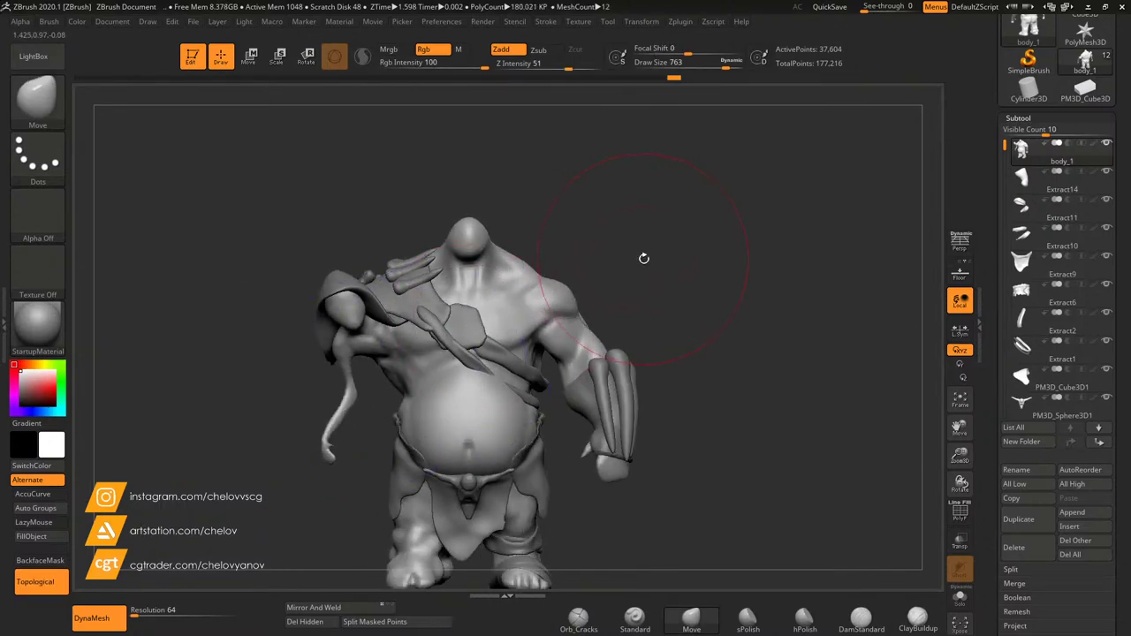
Step: Set the Move brush draw size to 430, raise the crown of the head, and push the lower face inward
{"action": "left_click_drag", "start_coordinate": [960, 454], "coordinate": [960, 475]}
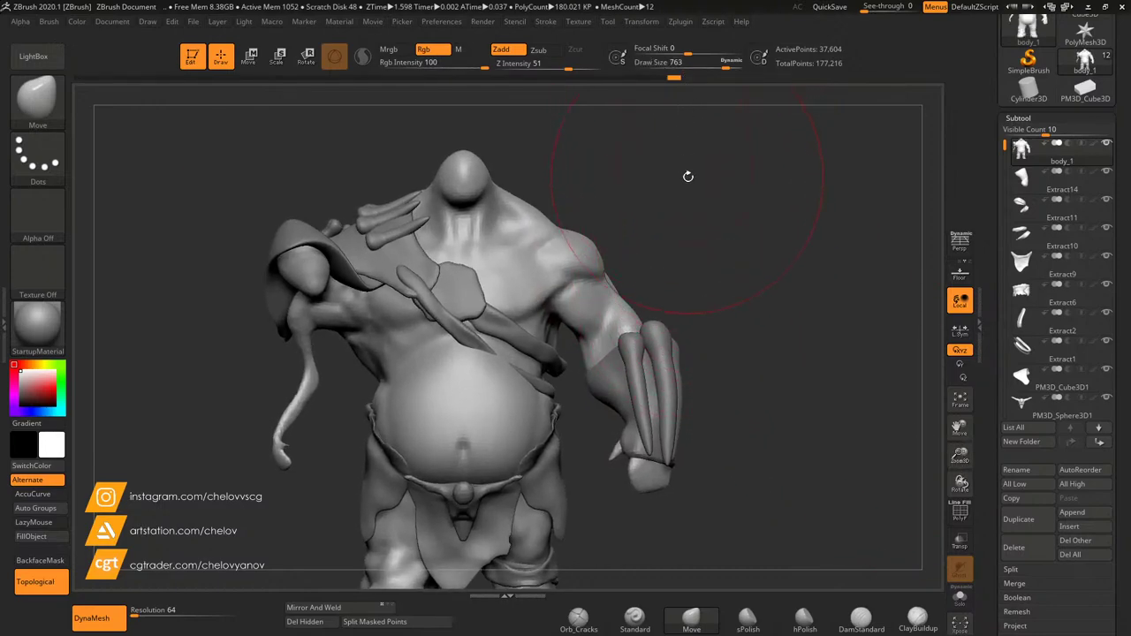
{"action": "left_click_drag", "start_coordinate": [680, 175], "coordinate": [605, 179]}
{"action": "left_click_drag", "start_coordinate": [959, 455], "coordinate": [961, 477]}
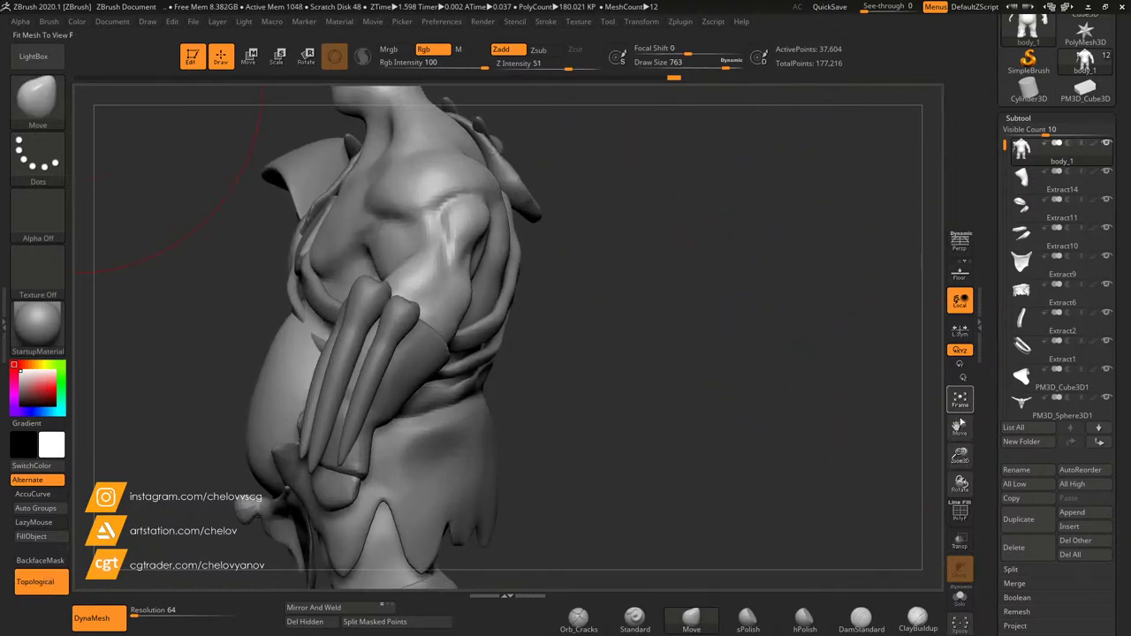
{"action": "left_click_drag", "start_coordinate": [961, 433], "coordinate": [795, 184]}
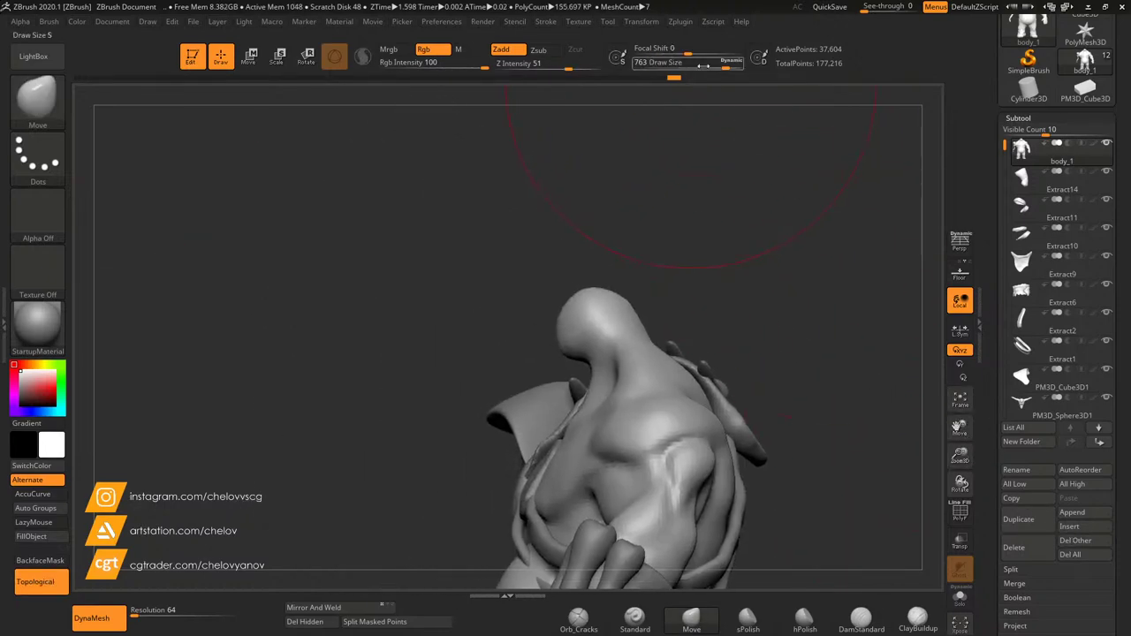
{"action": "mouse_move", "coordinate": [703, 66]}
{"action": "left_mouse_down"}
{"action": "mouse_move", "coordinate": [689, 66]}
{"action": "mouse_move", "coordinate": [704, 67]}
{"action": "left_mouse_up"}
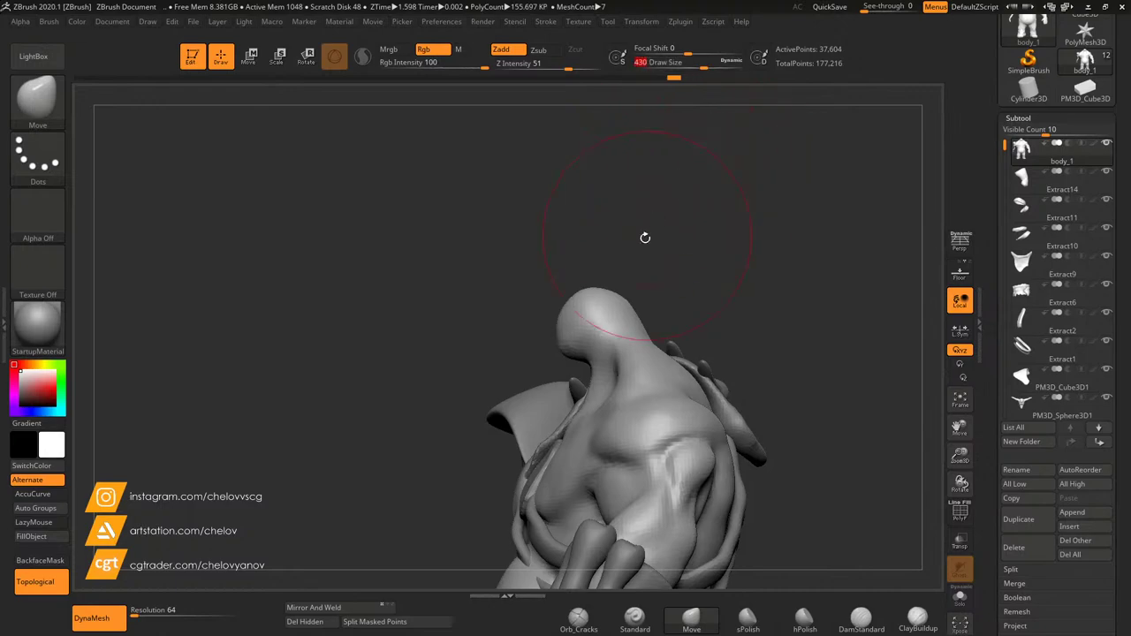
{"action": "left_click_drag", "start_coordinate": [609, 305], "coordinate": [617, 283]}
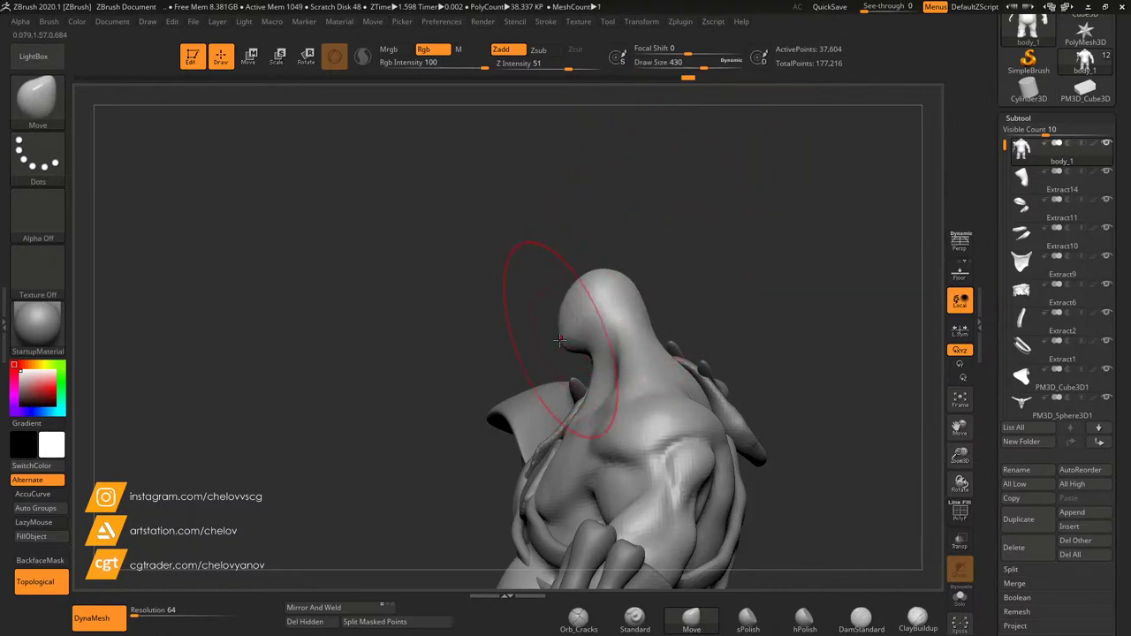
{"action": "left_click_drag", "start_coordinate": [560, 341], "coordinate": [572, 331]}
Step: Pull the back of the head and neck outward with the Move brush, checking the silhouette from front and side
{"action": "left_click_drag", "start_coordinate": [630, 283], "coordinate": [640, 277]}
{"action": "left_click_drag", "start_coordinate": [664, 348], "coordinate": [687, 337]}
{"action": "left_click_drag", "start_coordinate": [822, 333], "coordinate": [704, 340]}
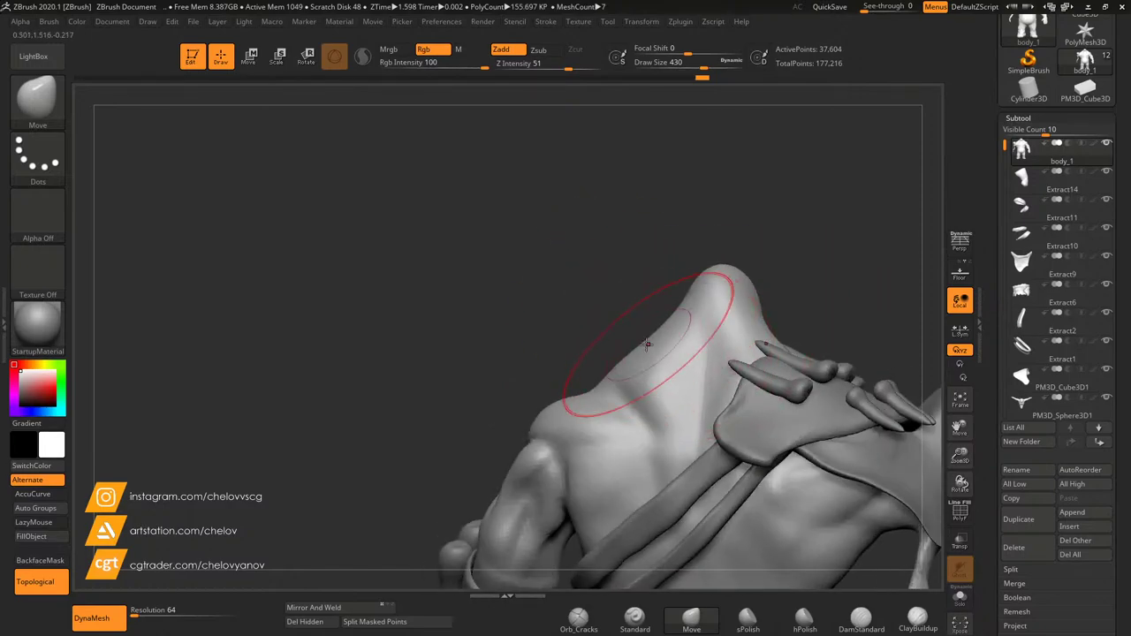
{"action": "left_click_drag", "start_coordinate": [591, 321], "coordinate": [886, 431]}
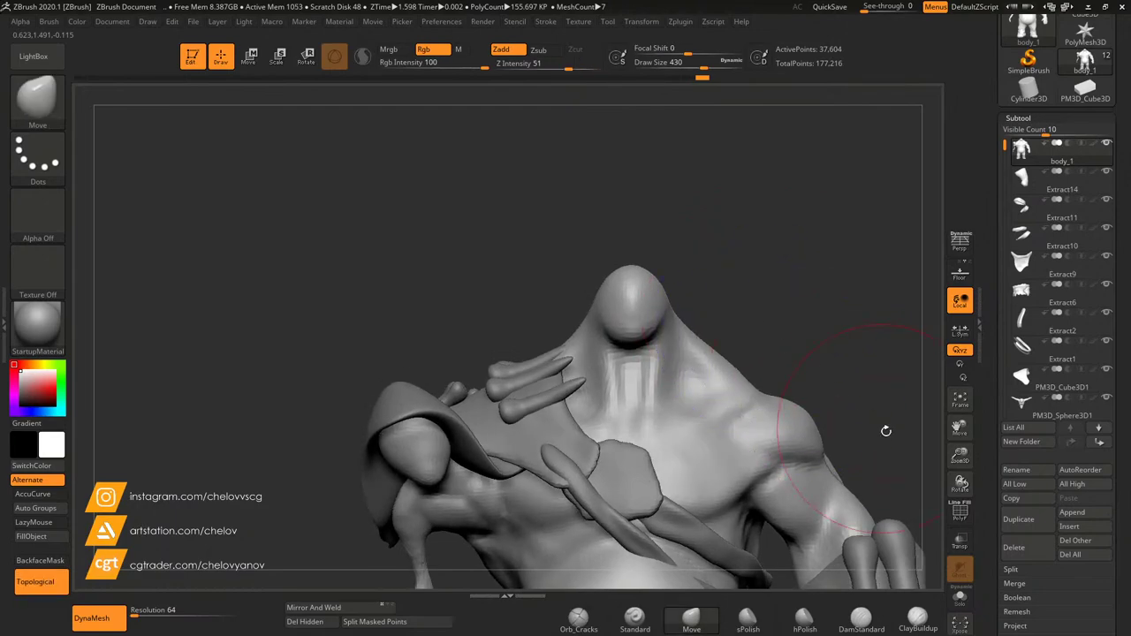
{"action": "left_click_drag", "start_coordinate": [960, 456], "coordinate": [957, 422]}
{"action": "left_click_drag", "start_coordinate": [959, 429], "coordinate": [946, 256]}
{"action": "left_click_drag", "start_coordinate": [871, 219], "coordinate": [782, 232]}
{"action": "left_click_drag", "start_coordinate": [959, 422], "coordinate": [934, 424]}
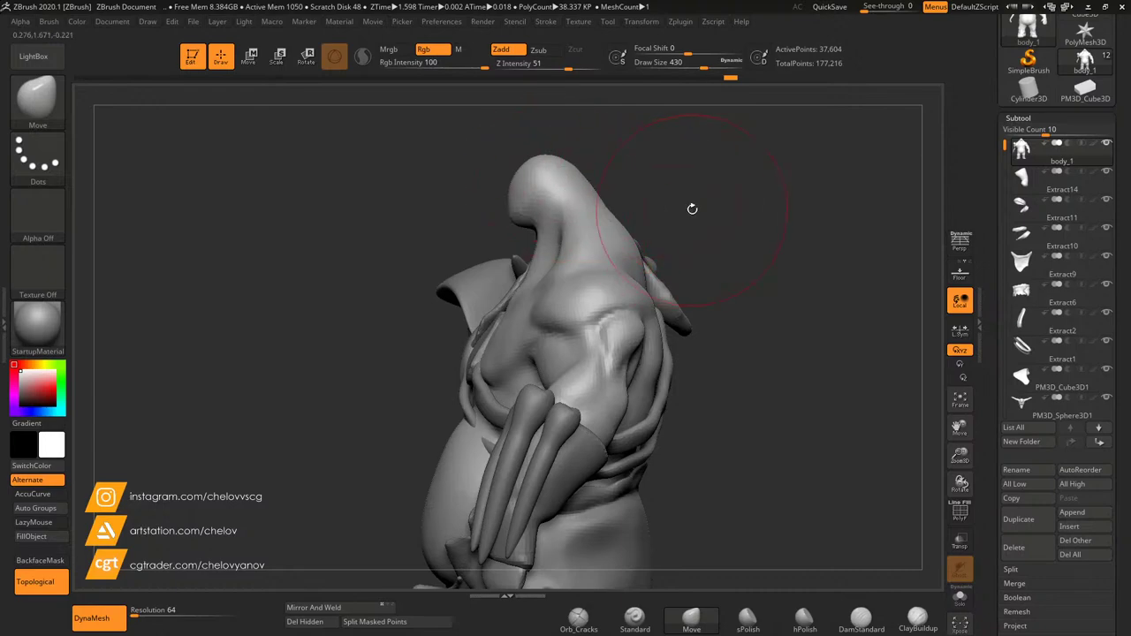
{"action": "left_click_drag", "start_coordinate": [689, 210], "coordinate": [739, 207]}
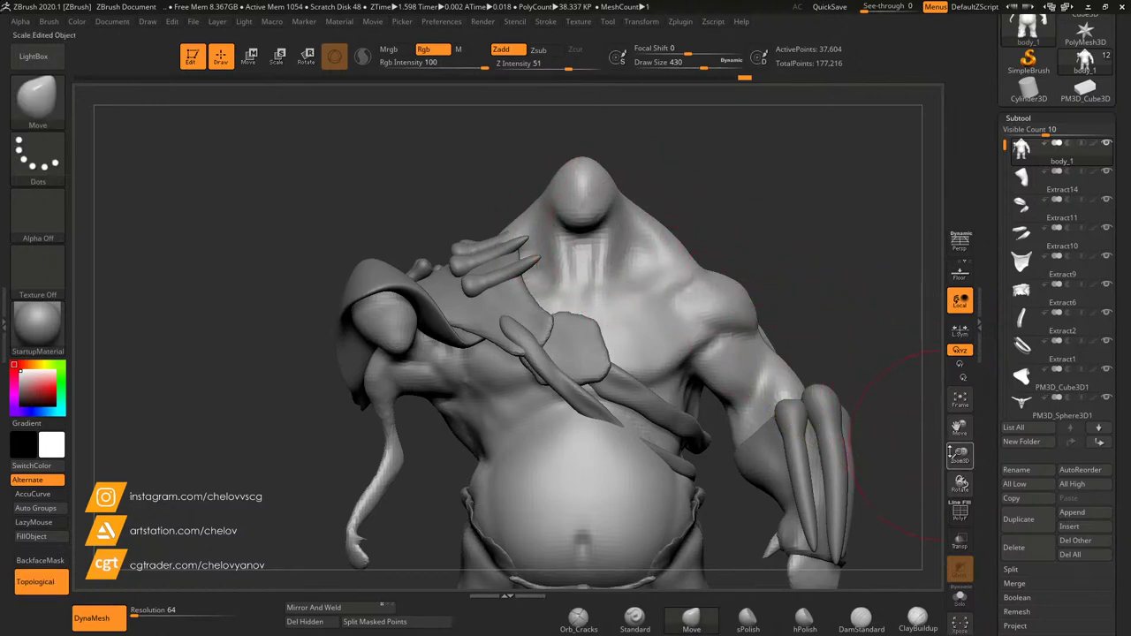
Step: Review the whole figure from the front and save the tool as body_2
{"action": "left_click_drag", "start_coordinate": [960, 455], "coordinate": [960, 468]}
{"action": "left_click_drag", "start_coordinate": [920, 326], "coordinate": [834, 324]}
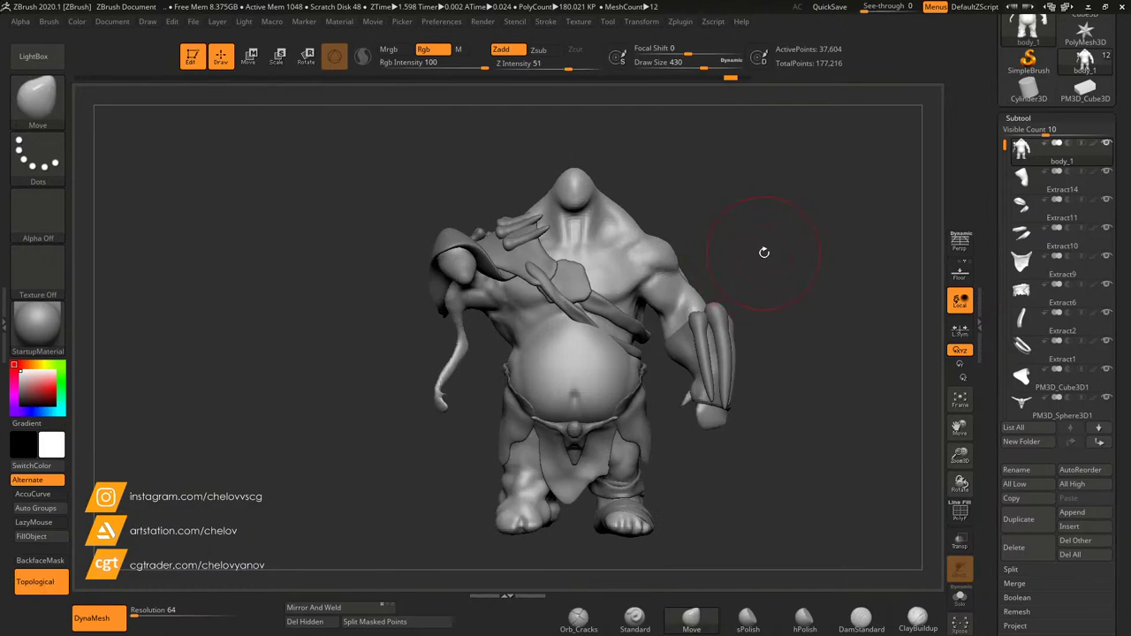
{"action": "mouse_move", "coordinate": [758, 259]}
{"action": "left_mouse_down"}
{"action": "mouse_move", "coordinate": [869, 258]}
{"action": "mouse_move", "coordinate": [733, 254]}
{"action": "mouse_move", "coordinate": [754, 260]}
{"action": "left_mouse_up"}
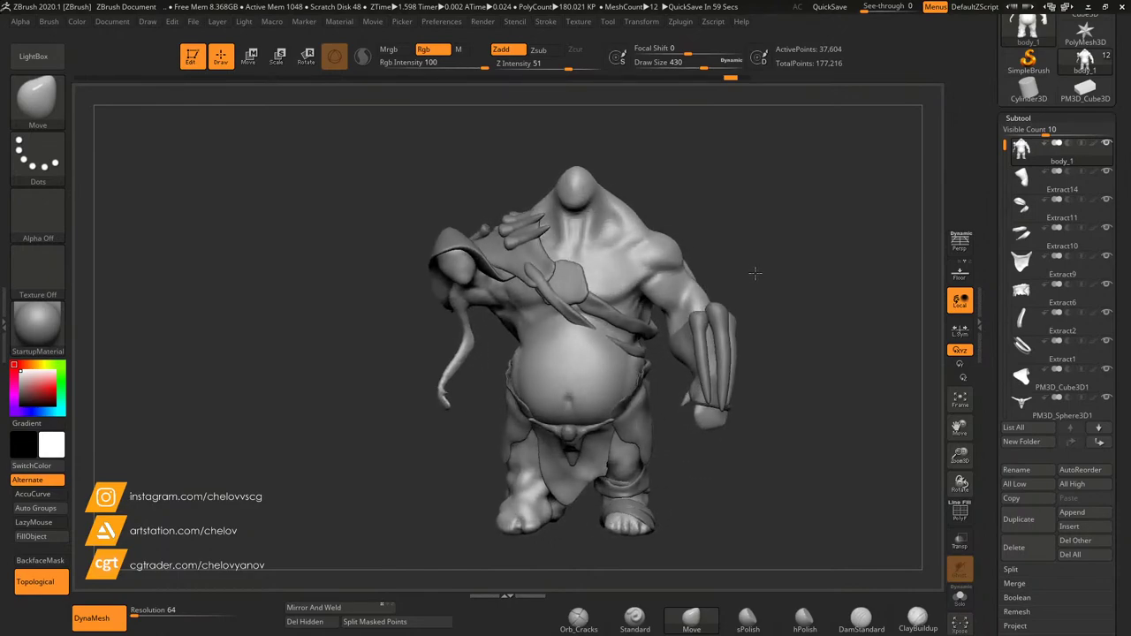
{"action": "mouse_move", "coordinate": [755, 273]}
{"action": "left_mouse_down"}
{"action": "mouse_move", "coordinate": [915, 267]}
{"action": "mouse_move", "coordinate": [735, 263]}
{"action": "mouse_move", "coordinate": [781, 266]}
{"action": "left_mouse_up"}
{"action": "scroll", "coordinate": [1102, 177], "scroll_direction": "up", "scroll_amount": 5}
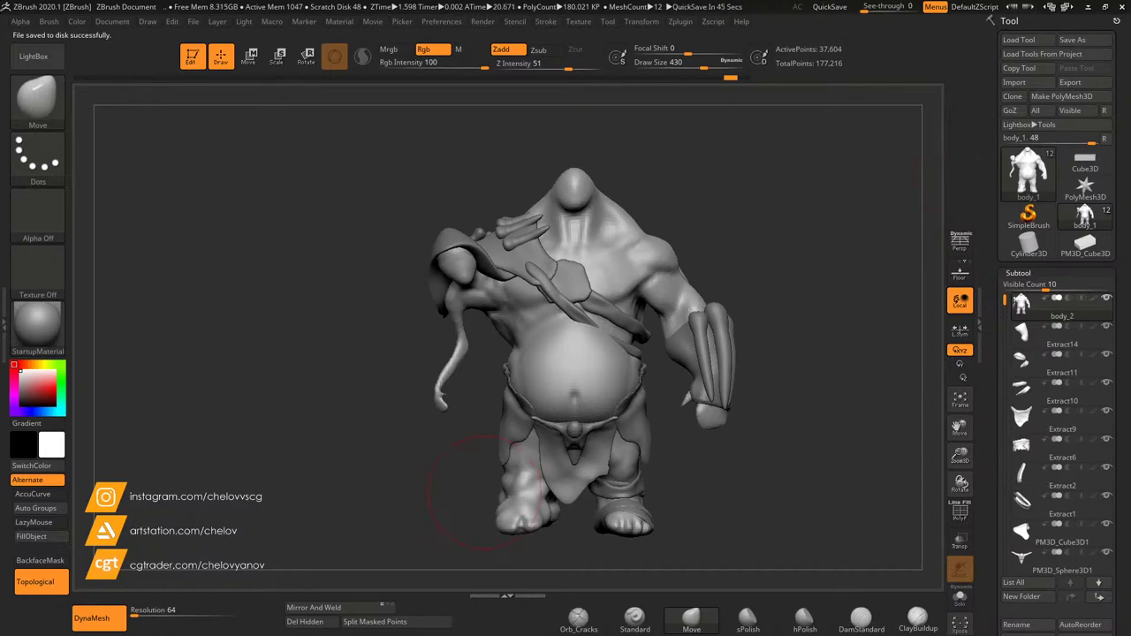
Step: Try to reshape the cloaked shoulder and thin arm with the Move brush at draw size 734
{"action": "mouse_move", "coordinate": [780, 245]}
{"action": "left_mouse_down"}
{"action": "mouse_move", "coordinate": [757, 245]}
{"action": "mouse_move", "coordinate": [794, 253]}
{"action": "left_mouse_up"}
{"action": "left_click_drag", "start_coordinate": [707, 67], "coordinate": [725, 67]}
{"action": "left_click_drag", "start_coordinate": [667, 174], "coordinate": [699, 176]}
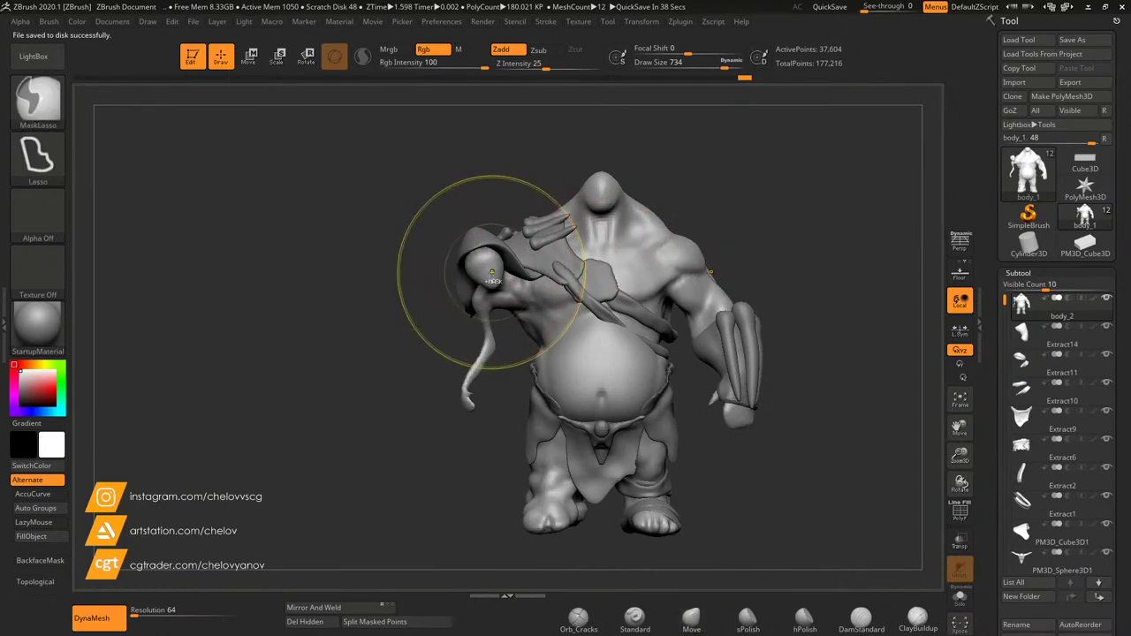
{"action": "mouse_move", "coordinate": [485, 266]}
{"action": "left_mouse_down"}
{"action": "mouse_move", "coordinate": [486, 286]}
{"action": "mouse_move", "coordinate": [486, 273]}
{"action": "left_mouse_up"}
{"action": "mouse_move", "coordinate": [482, 318]}
{"action": "left_mouse_down"}
{"action": "mouse_move", "coordinate": [467, 335]}
{"action": "mouse_move", "coordinate": [507, 336]}
{"action": "left_mouse_up"}
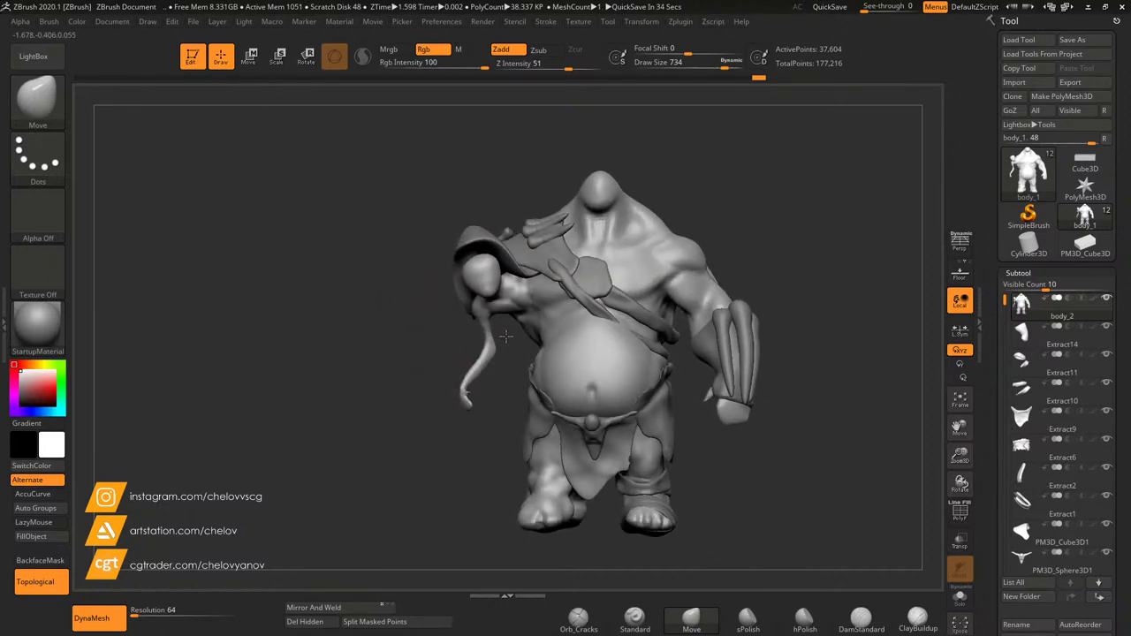
{"action": "key", "text": "ctrl"}
{"action": "mouse_move", "coordinate": [506, 336]}
{"action": "right_mouse_down"}
{"action": "mouse_move", "coordinate": [652, 296]}
{"action": "mouse_move", "coordinate": [897, 367]}
{"action": "right_mouse_up"}
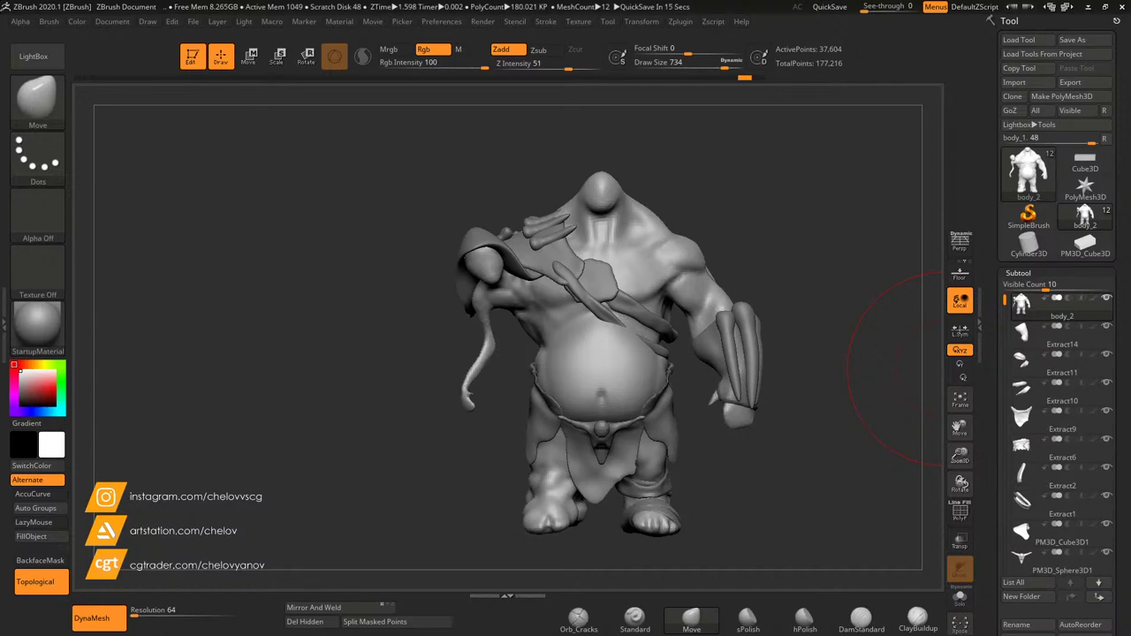
{"action": "mouse_move", "coordinate": [960, 454]}
{"action": "left_mouse_down"}
{"action": "mouse_move", "coordinate": [962, 477]}
{"action": "mouse_move", "coordinate": [962, 445]}
{"action": "mouse_move", "coordinate": [908, 418]}
{"action": "left_mouse_up"}
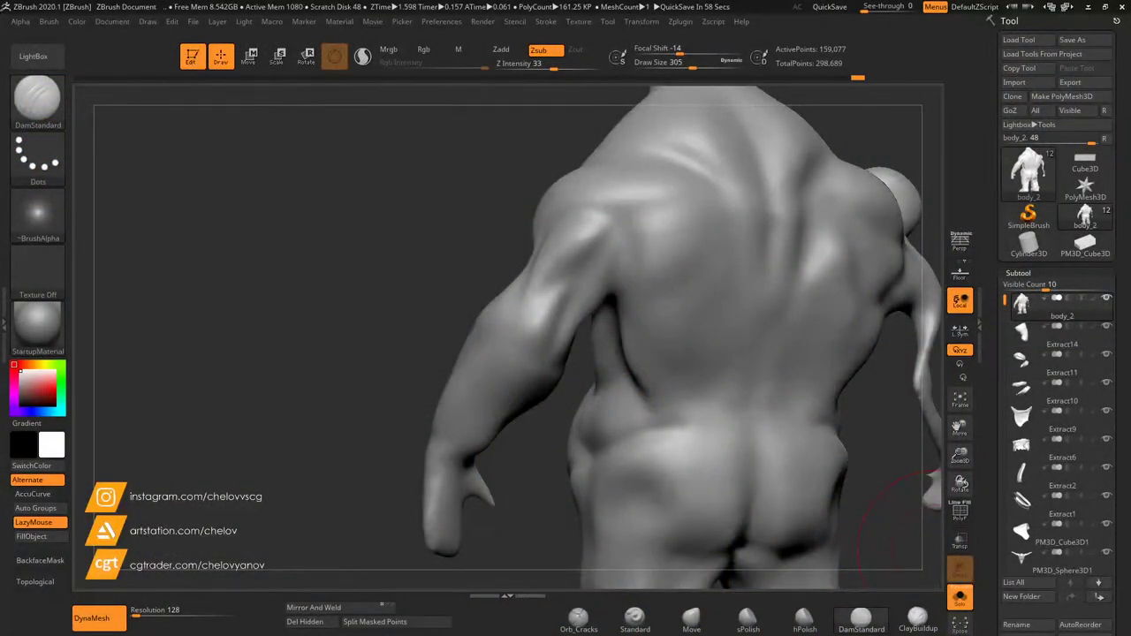
Step: Adjust the torso's side contour beneath the thick arm with the Move brush, working from behind
{"action": "mouse_move", "coordinate": [961, 428]}
{"action": "left_mouse_down"}
{"action": "mouse_move", "coordinate": [884, 384]}
{"action": "mouse_move", "coordinate": [904, 383]}
{"action": "left_mouse_up"}
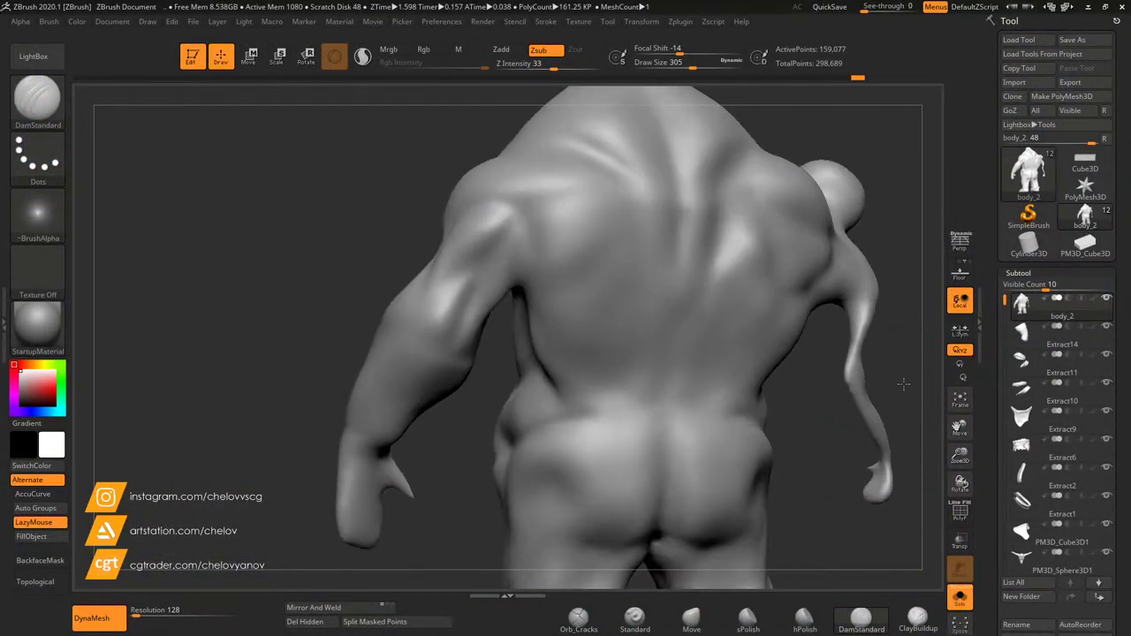
{"action": "left_click_drag", "start_coordinate": [461, 432], "coordinate": [438, 423]}
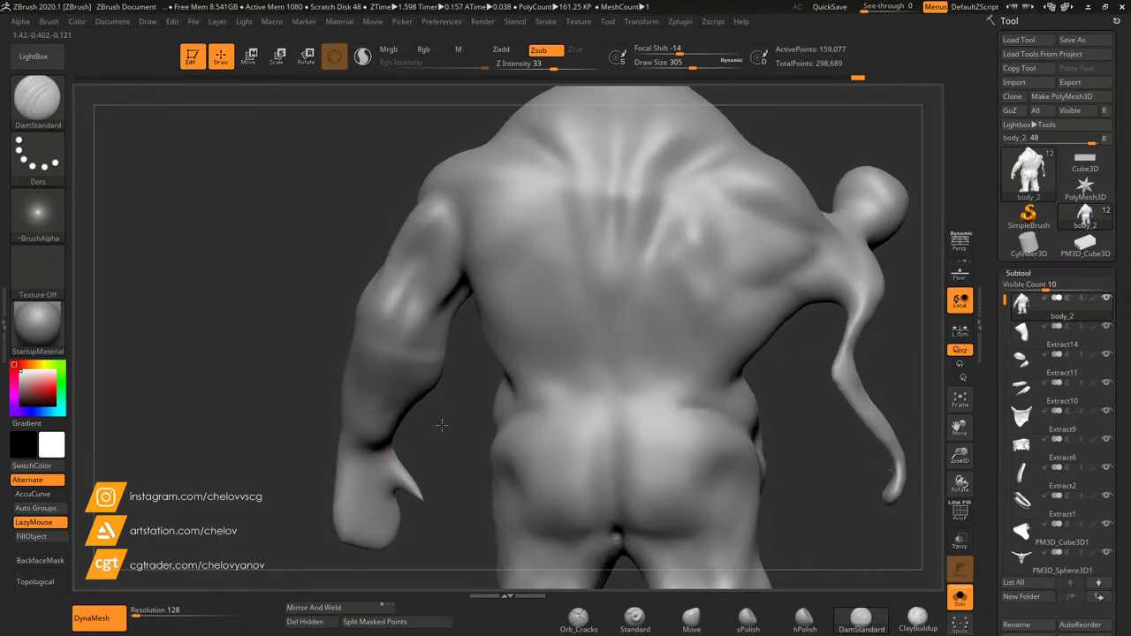
{"action": "left_click", "coordinate": [692, 618]}
{"action": "mouse_move", "coordinate": [1023, 474]}
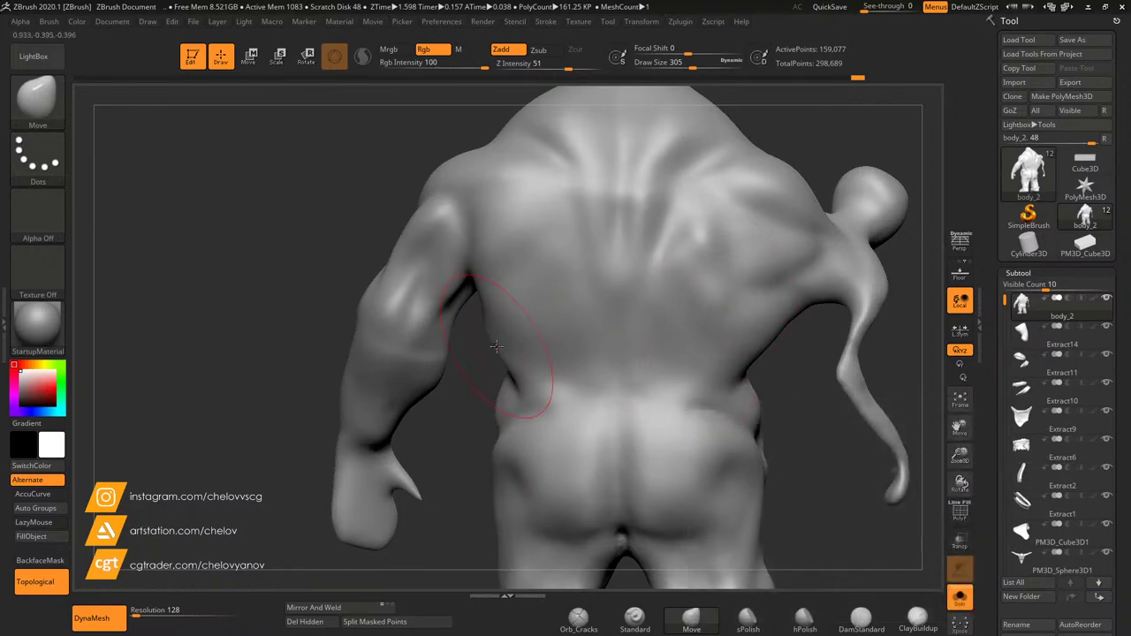
{"action": "left_click_drag", "start_coordinate": [465, 367], "coordinate": [707, 329]}
{"action": "left_click_drag", "start_coordinate": [962, 463], "coordinate": [962, 495]}
{"action": "left_click_drag", "start_coordinate": [965, 432], "coordinate": [1009, 467]}
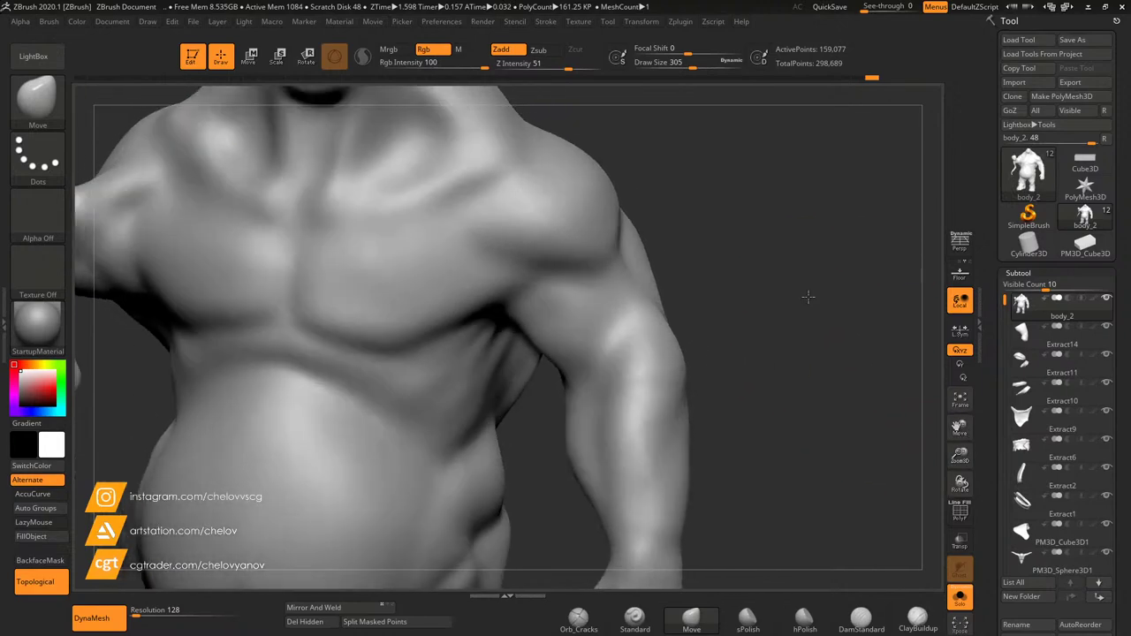
{"action": "left_click_drag", "start_coordinate": [808, 296], "coordinate": [811, 295]}
Step: Carve the creases below the thick arm's deltoid and under its pectoral with DamStandard at draw size 145 and Z intensity 24
{"action": "left_click", "coordinate": [861, 618]}
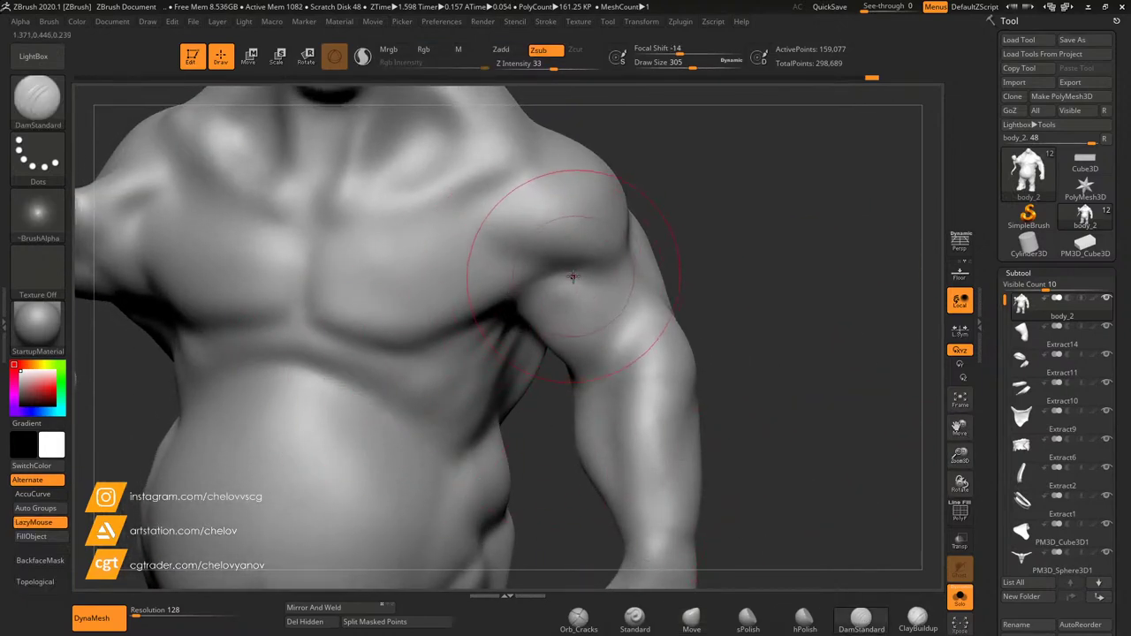
{"action": "left_click_drag", "start_coordinate": [692, 64], "coordinate": [677, 63]}
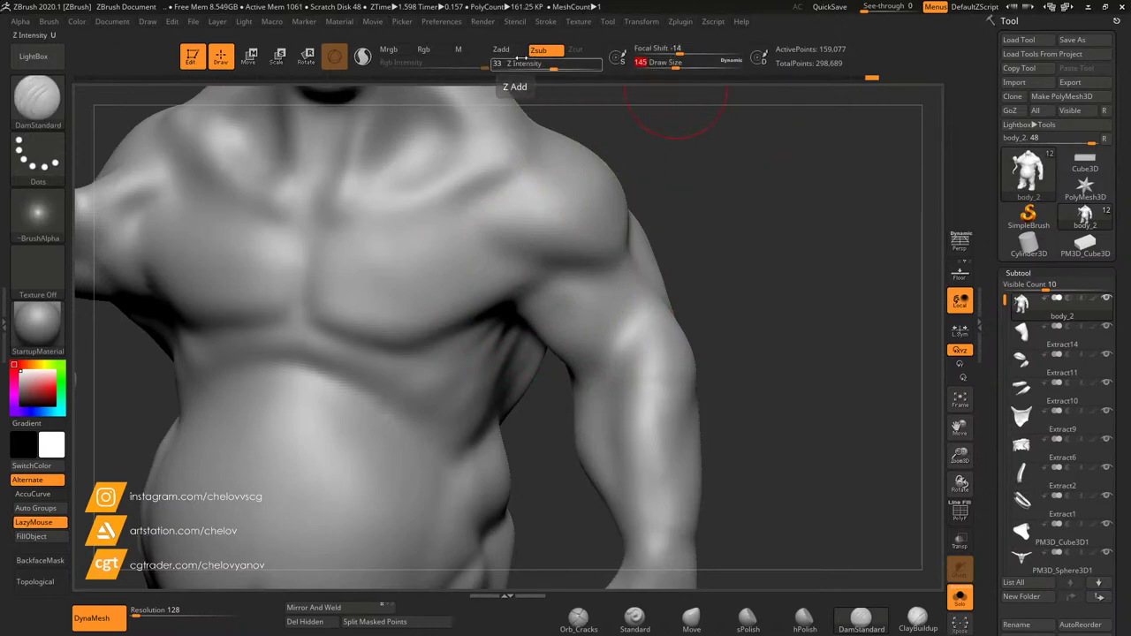
{"action": "left_click_drag", "start_coordinate": [552, 67], "coordinate": [545, 68]}
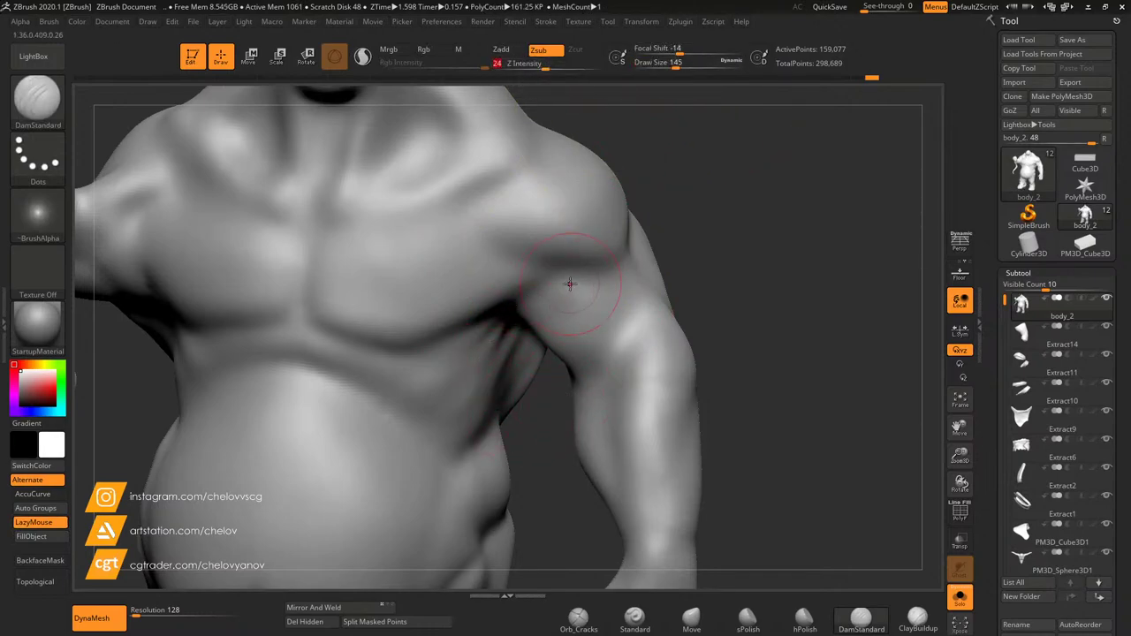
{"action": "mouse_move", "coordinate": [571, 284]}
{"action": "left_mouse_down"}
{"action": "mouse_move", "coordinate": [492, 326]}
{"action": "mouse_move", "coordinate": [481, 315]}
{"action": "left_mouse_up"}
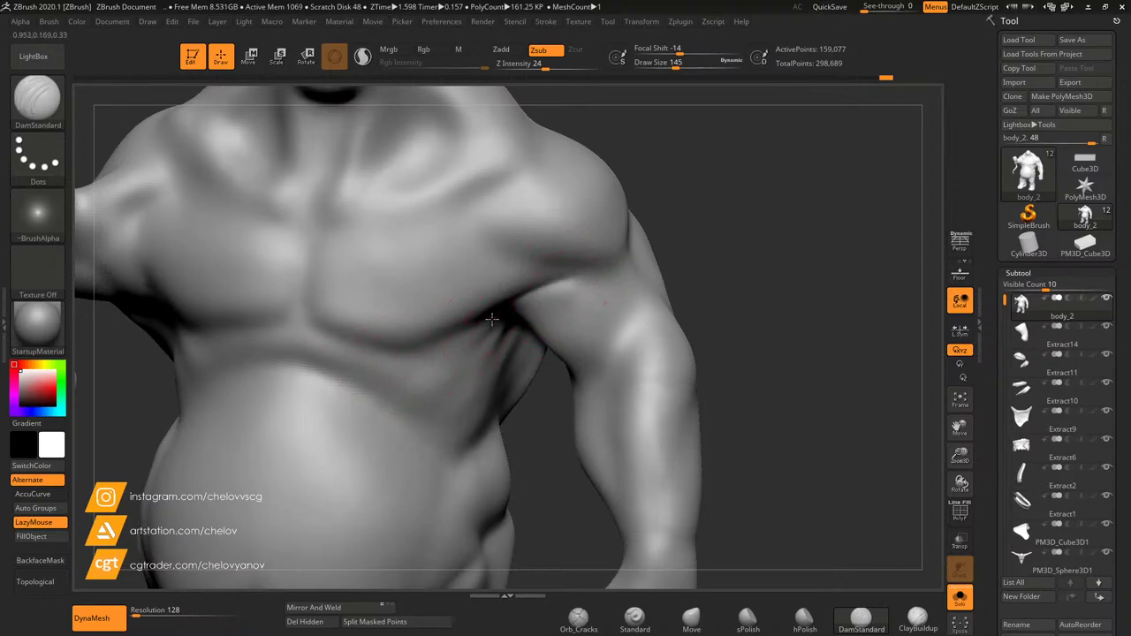
{"action": "left_click_drag", "start_coordinate": [370, 345], "coordinate": [302, 314]}
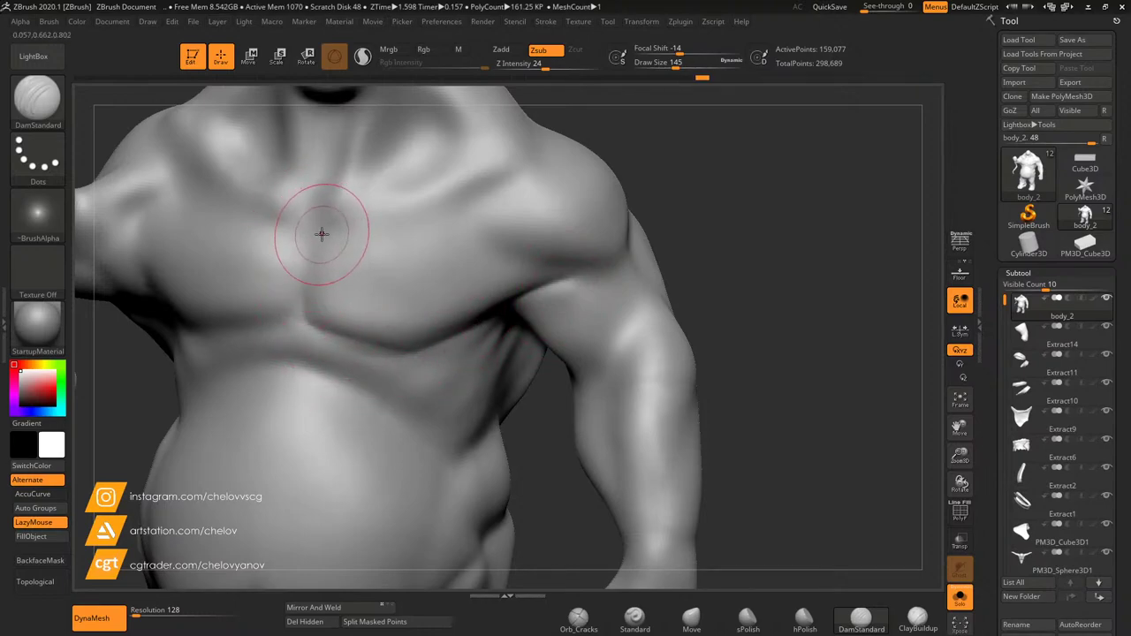
Step: Carve the vertical groove between the pectorals up to the neck base and the inner lower edge of the opposite pectoral
{"action": "left_click_drag", "start_coordinate": [318, 220], "coordinate": [305, 305]}
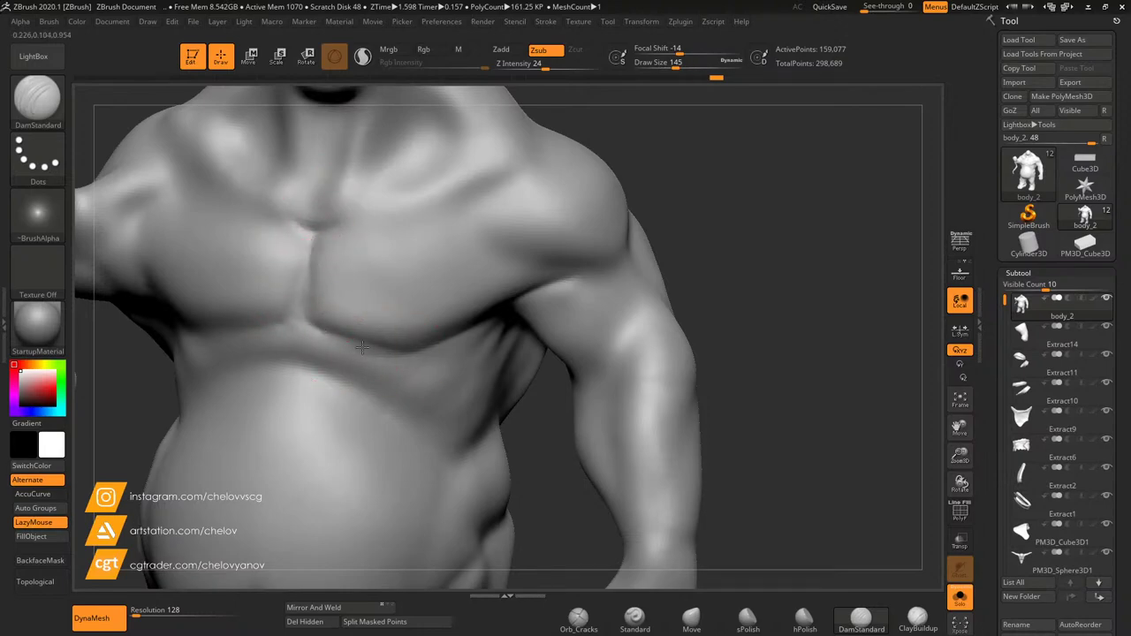
{"action": "left_click_drag", "start_coordinate": [261, 334], "coordinate": [296, 313]}
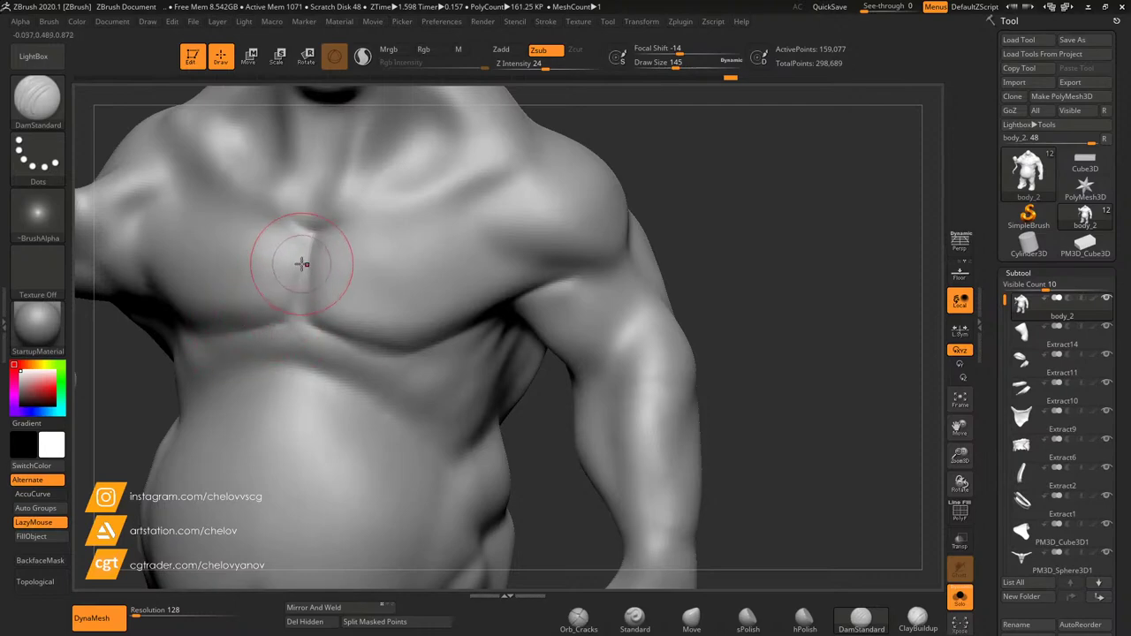
{"action": "mouse_move", "coordinate": [302, 263]}
{"action": "left_mouse_down"}
{"action": "mouse_move", "coordinate": [296, 318]}
{"action": "mouse_move", "coordinate": [322, 181]}
{"action": "left_mouse_up"}
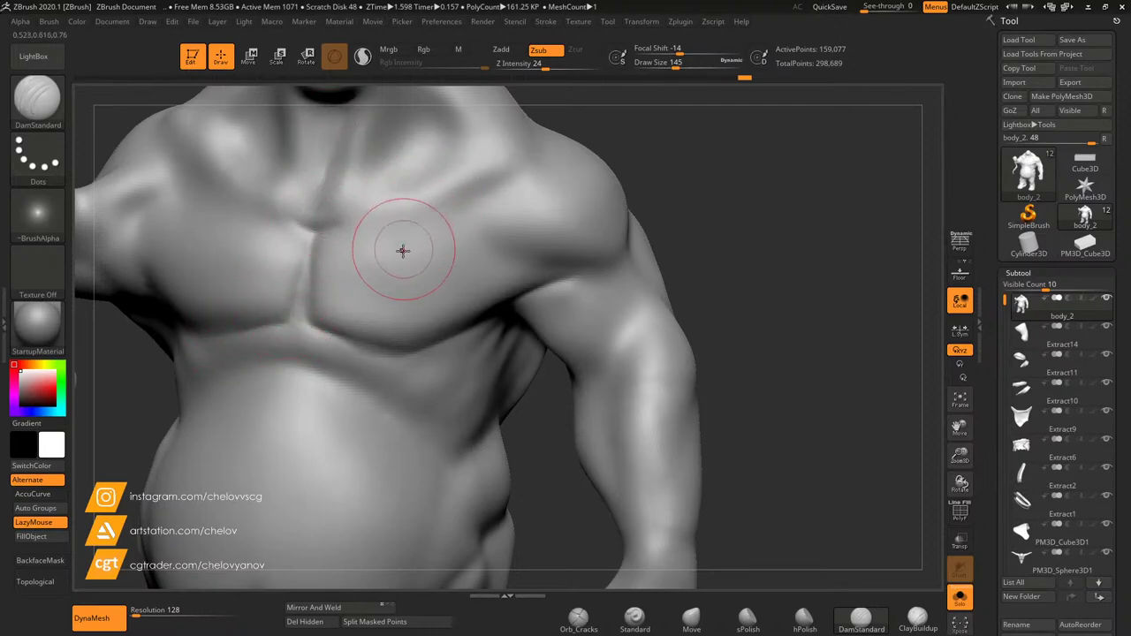
Step: Build up the front and lower edge of the thick arm's deltoid with ClayBuildup strokes
{"action": "left_click_drag", "start_coordinate": [954, 457], "coordinate": [955, 442]}
{"action": "left_click_drag", "start_coordinate": [960, 428], "coordinate": [967, 464]}
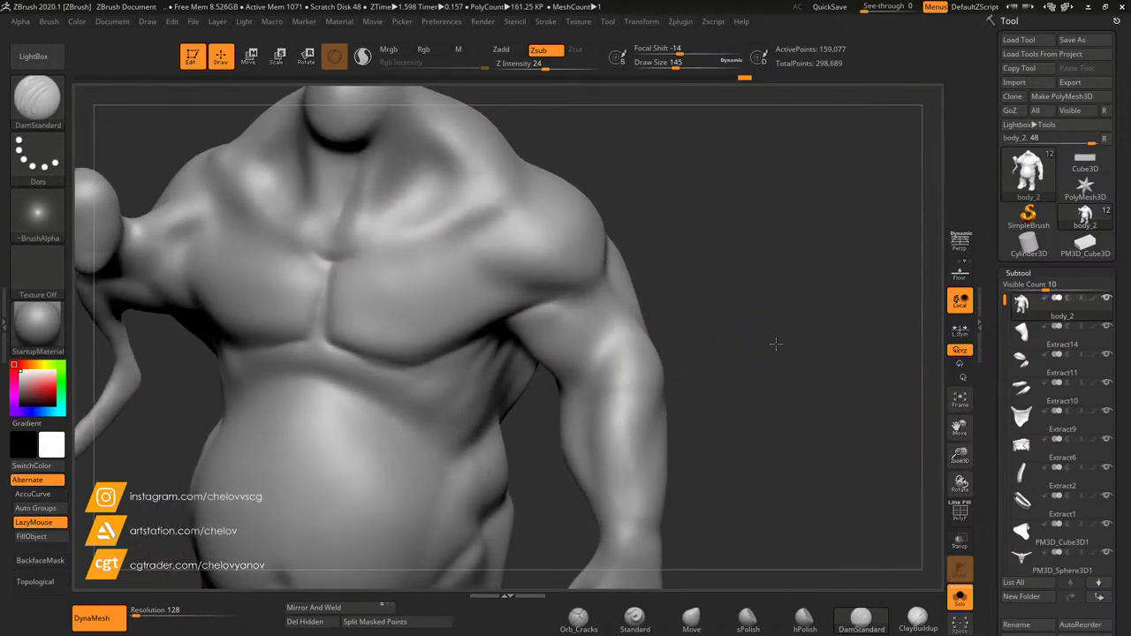
{"action": "left_click", "coordinate": [915, 619]}
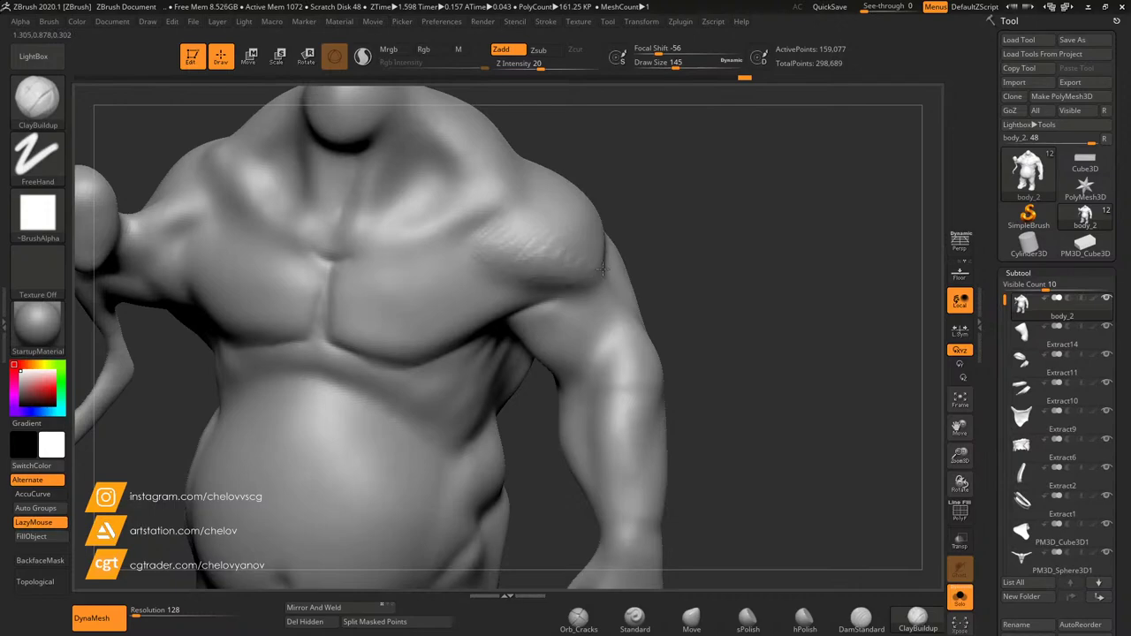
{"action": "left_click_drag", "start_coordinate": [603, 268], "coordinate": [676, 239]}
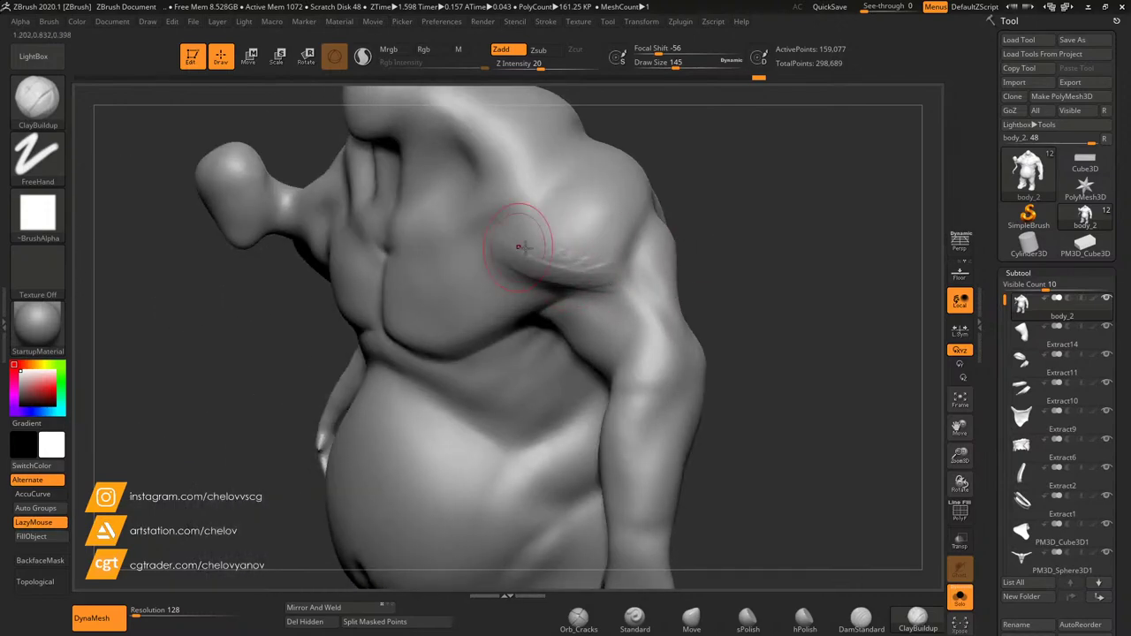
{"action": "mouse_move", "coordinate": [517, 257]}
{"action": "left_mouse_down"}
{"action": "mouse_move", "coordinate": [506, 250]}
{"action": "mouse_move", "coordinate": [580, 265]}
{"action": "mouse_move", "coordinate": [523, 247]}
{"action": "mouse_move", "coordinate": [509, 213]}
{"action": "mouse_move", "coordinate": [486, 232]}
{"action": "left_mouse_up"}
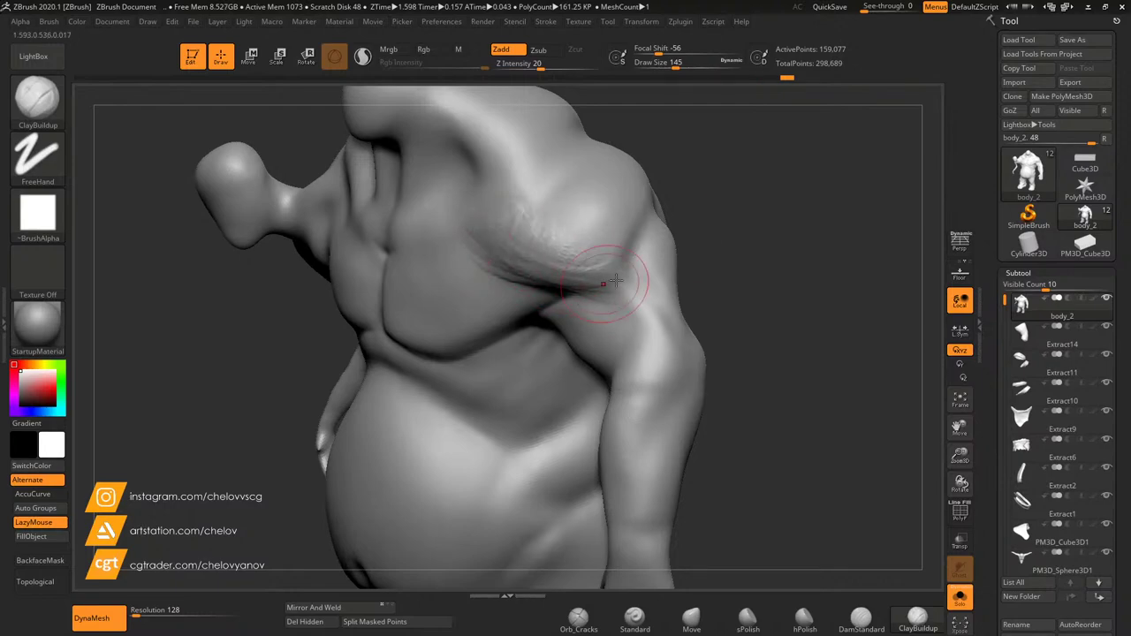
{"action": "right_click_drag", "start_coordinate": [598, 282], "coordinate": [650, 214]}
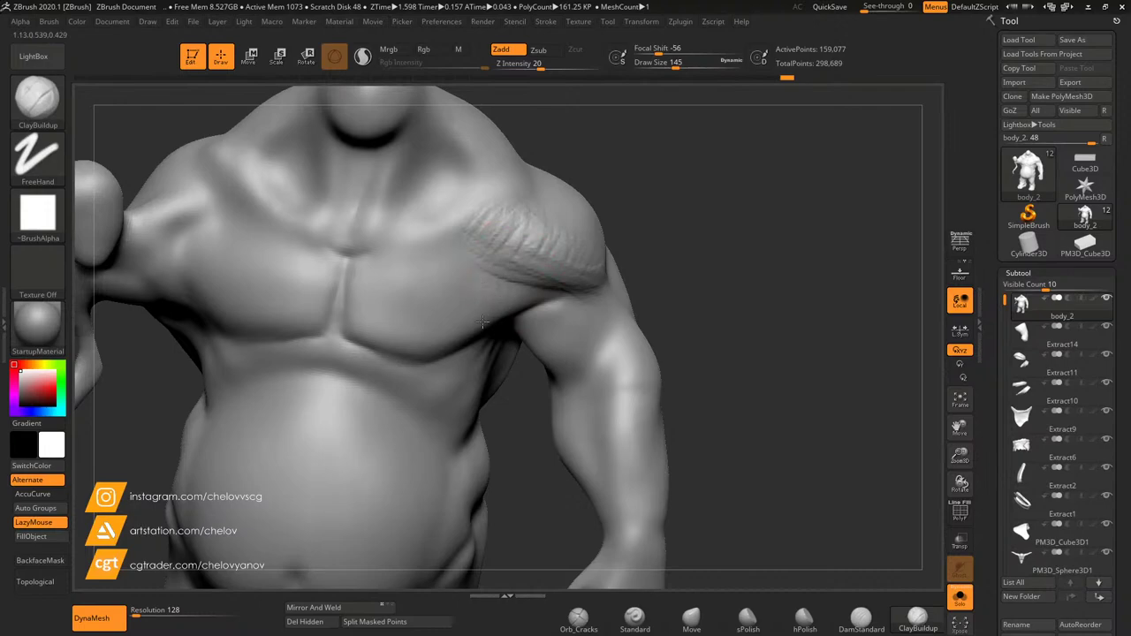
Step: Add ClayBuildup volume across the pectoral beside the thick arm, from the armpit to the sternum
{"action": "left_click_drag", "start_coordinate": [459, 317], "coordinate": [401, 266]}
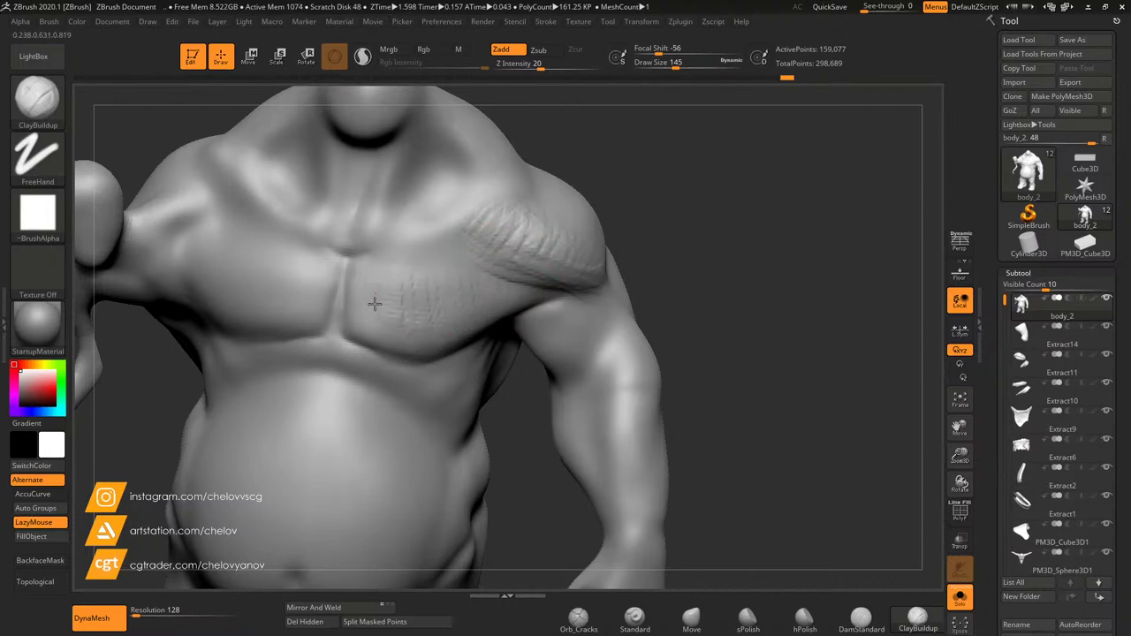
{"action": "left_click_drag", "start_coordinate": [375, 304], "coordinate": [361, 327]}
{"action": "mouse_move", "coordinate": [487, 291]}
{"action": "left_mouse_down"}
{"action": "mouse_move", "coordinate": [443, 300]}
{"action": "mouse_move", "coordinate": [390, 248]}
{"action": "mouse_move", "coordinate": [364, 306]}
{"action": "left_mouse_up"}
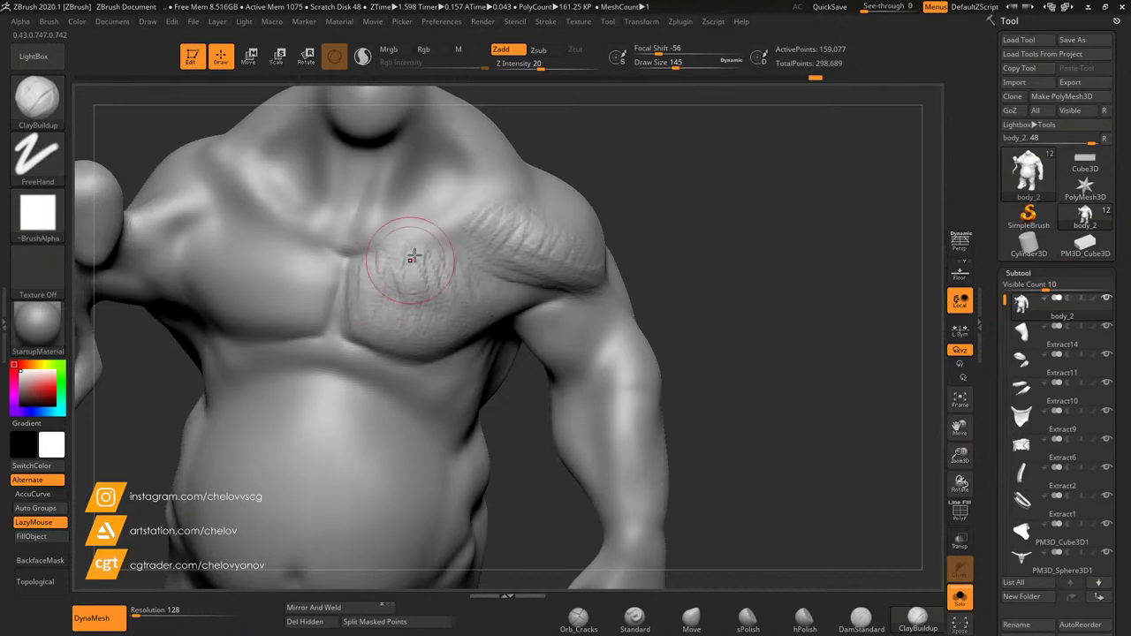
Step: Build up and smooth the collarbone and the adjoining outer pectoral on the thick-arm side, using ClayBuildup at draw size 83
{"action": "left_click_drag", "start_coordinate": [579, 154], "coordinate": [604, 127]}
{"action": "left_click", "coordinate": [666, 64]}
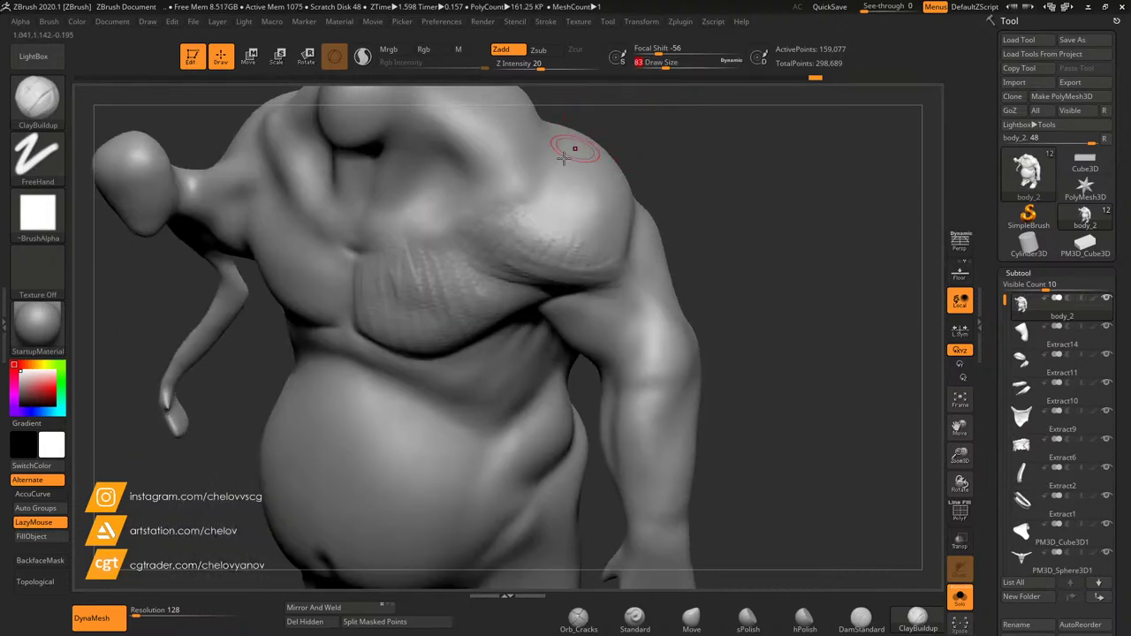
{"action": "mouse_move", "coordinate": [541, 178]}
{"action": "left_mouse_down"}
{"action": "mouse_move", "coordinate": [370, 248]}
{"action": "mouse_move", "coordinate": [478, 208]}
{"action": "left_mouse_up"}
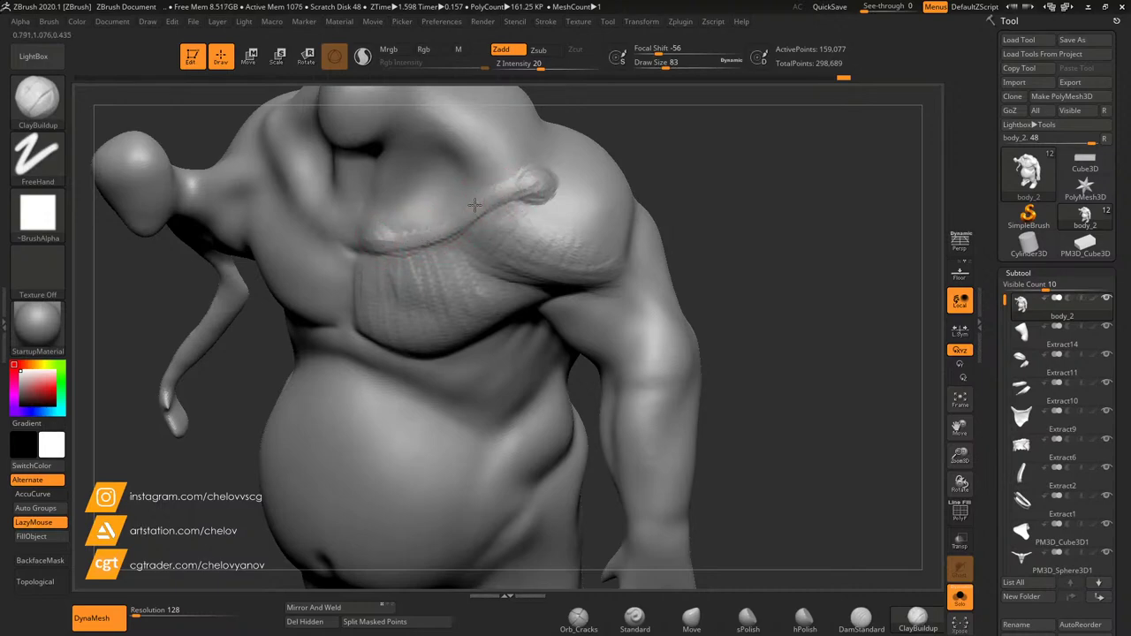
{"action": "mouse_move", "coordinate": [400, 243]}
{"action": "left_mouse_down"}
{"action": "mouse_move", "coordinate": [478, 204]}
{"action": "mouse_move", "coordinate": [422, 234]}
{"action": "left_mouse_up"}
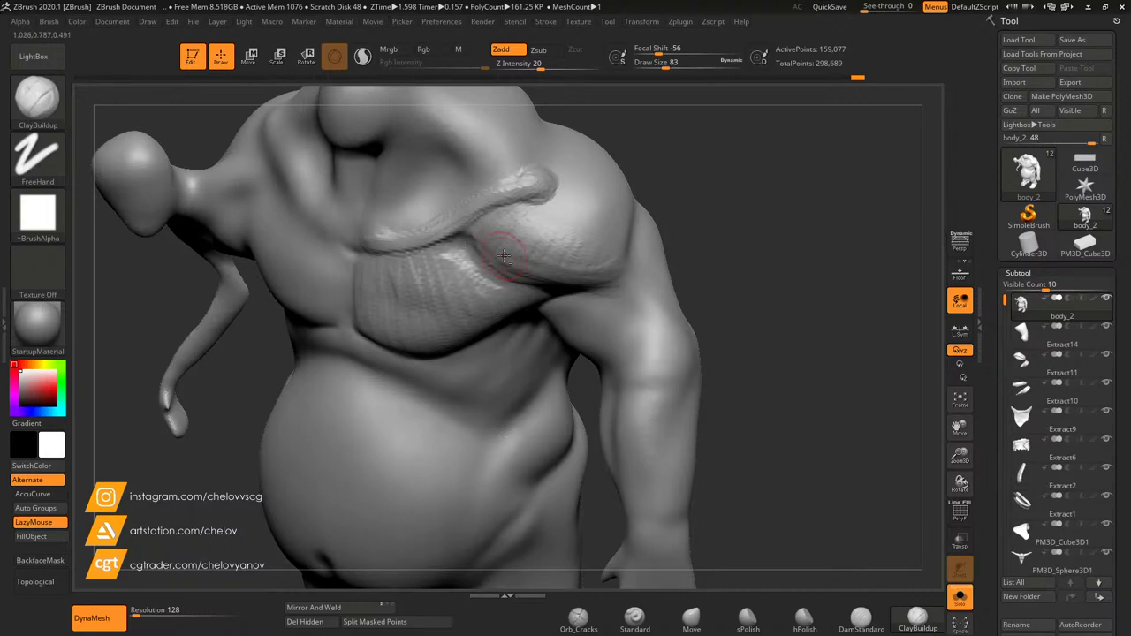
{"action": "mouse_move", "coordinate": [485, 269]}
{"action": "left_mouse_down"}
{"action": "mouse_move", "coordinate": [459, 254]}
{"action": "mouse_move", "coordinate": [452, 269]}
{"action": "mouse_move", "coordinate": [450, 251]}
{"action": "left_mouse_up"}
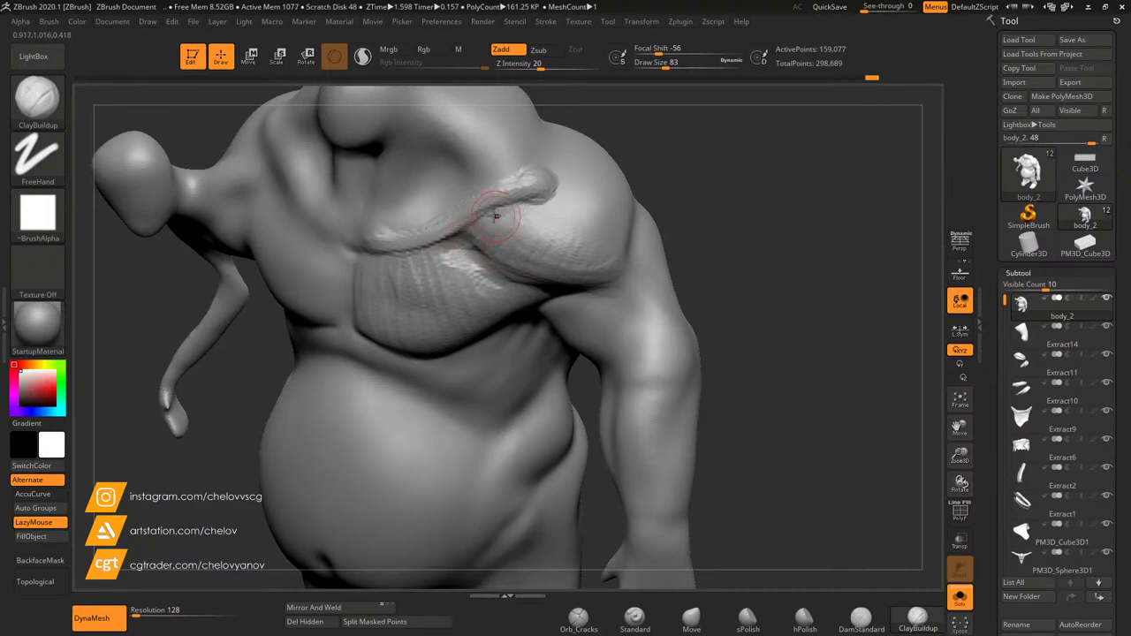
{"action": "mouse_move", "coordinate": [496, 216]}
{"action": "left_mouse_down"}
{"action": "mouse_move", "coordinate": [488, 232]}
{"action": "mouse_move", "coordinate": [522, 195]}
{"action": "left_mouse_up"}
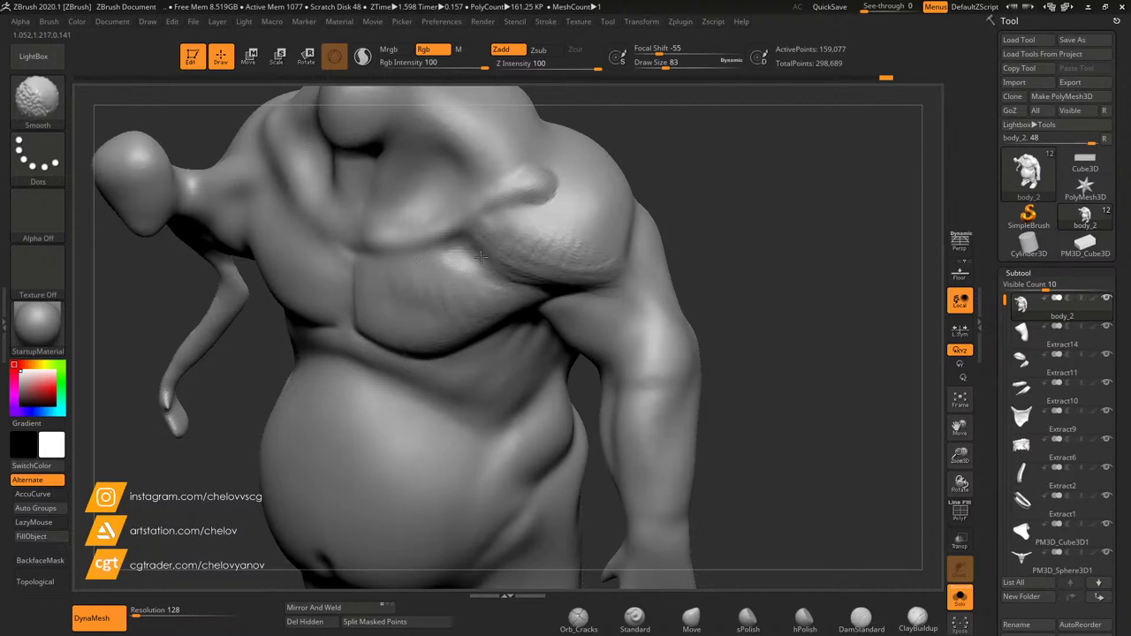
Step: Add muscle-fibre strokes across both pectorals and their lower edge with ClayBuildup, and smooth them into the chest
{"action": "mouse_move", "coordinate": [672, 256]}
{"action": "left_mouse_down"}
{"action": "mouse_move", "coordinate": [727, 286]}
{"action": "mouse_move", "coordinate": [791, 203]}
{"action": "mouse_move", "coordinate": [664, 253]}
{"action": "left_mouse_up"}
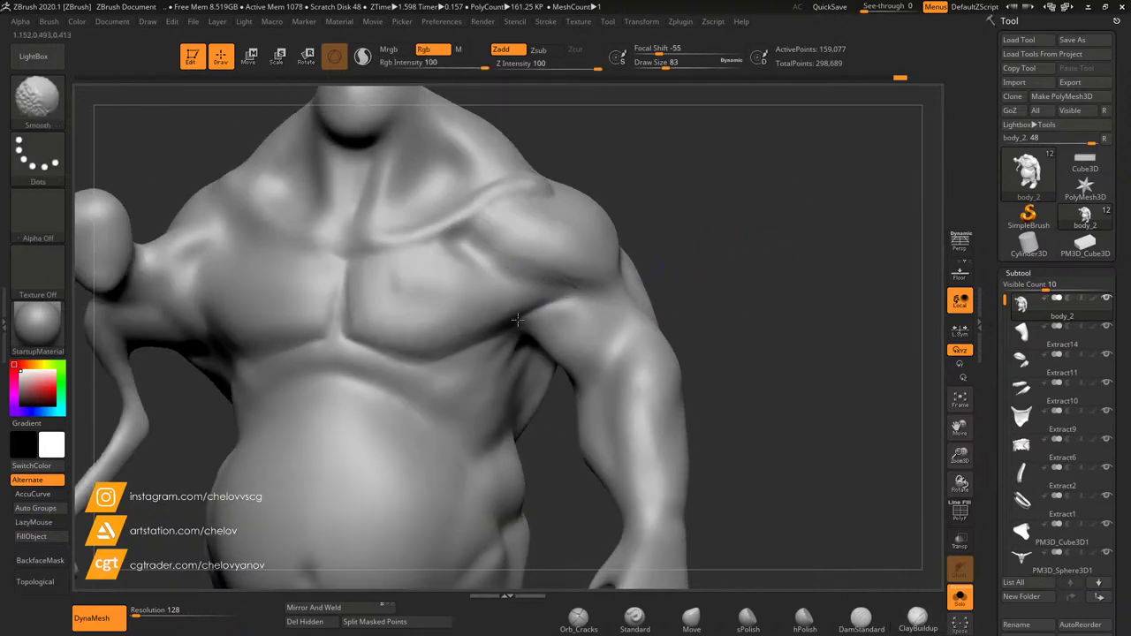
{"action": "left_click_drag", "start_coordinate": [671, 161], "coordinate": [662, 204]}
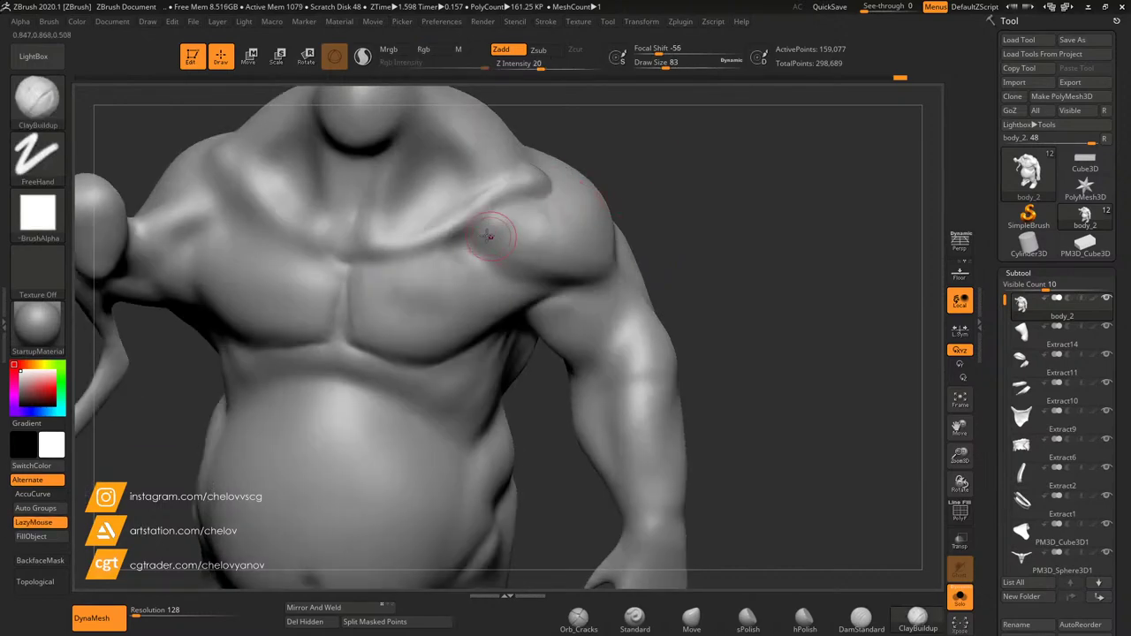
{"action": "left_click_drag", "start_coordinate": [481, 242], "coordinate": [407, 257]}
{"action": "mouse_move", "coordinate": [405, 258]}
{"action": "left_mouse_down"}
{"action": "mouse_move", "coordinate": [419, 247]}
{"action": "mouse_move", "coordinate": [367, 267]}
{"action": "mouse_move", "coordinate": [344, 316]}
{"action": "mouse_move", "coordinate": [372, 292]}
{"action": "mouse_move", "coordinate": [344, 327]}
{"action": "mouse_move", "coordinate": [447, 283]}
{"action": "mouse_move", "coordinate": [451, 292]}
{"action": "mouse_move", "coordinate": [380, 318]}
{"action": "mouse_move", "coordinate": [387, 344]}
{"action": "mouse_move", "coordinate": [501, 279]}
{"action": "left_mouse_up"}
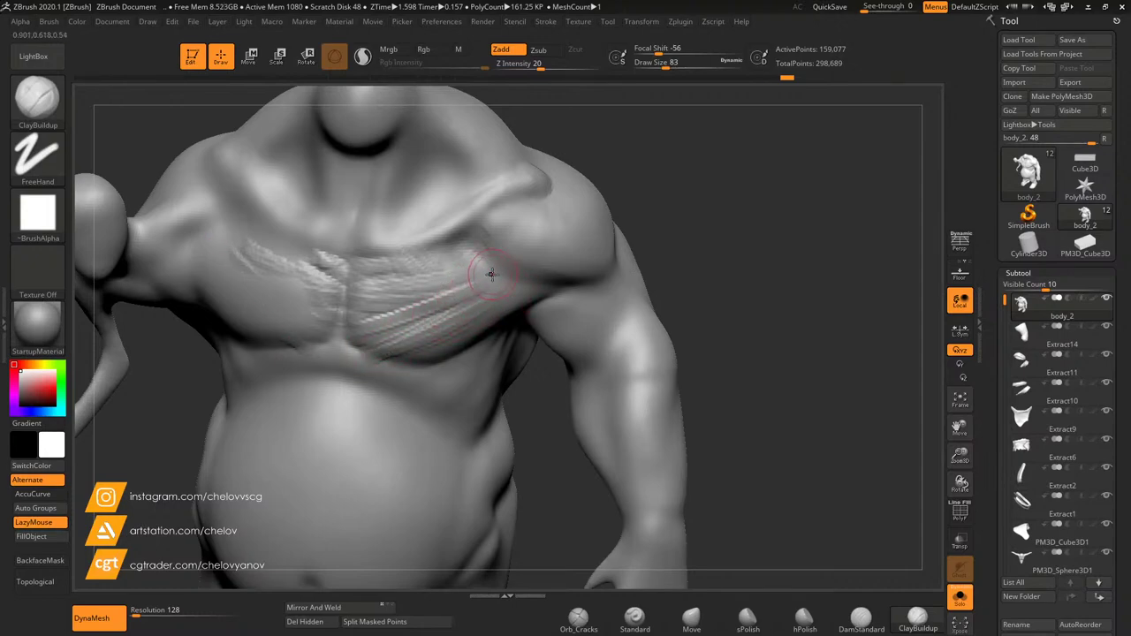
{"action": "key", "text": "shift"}
{"action": "left_click_drag", "start_coordinate": [443, 265], "coordinate": [410, 322], "text": "shift"}
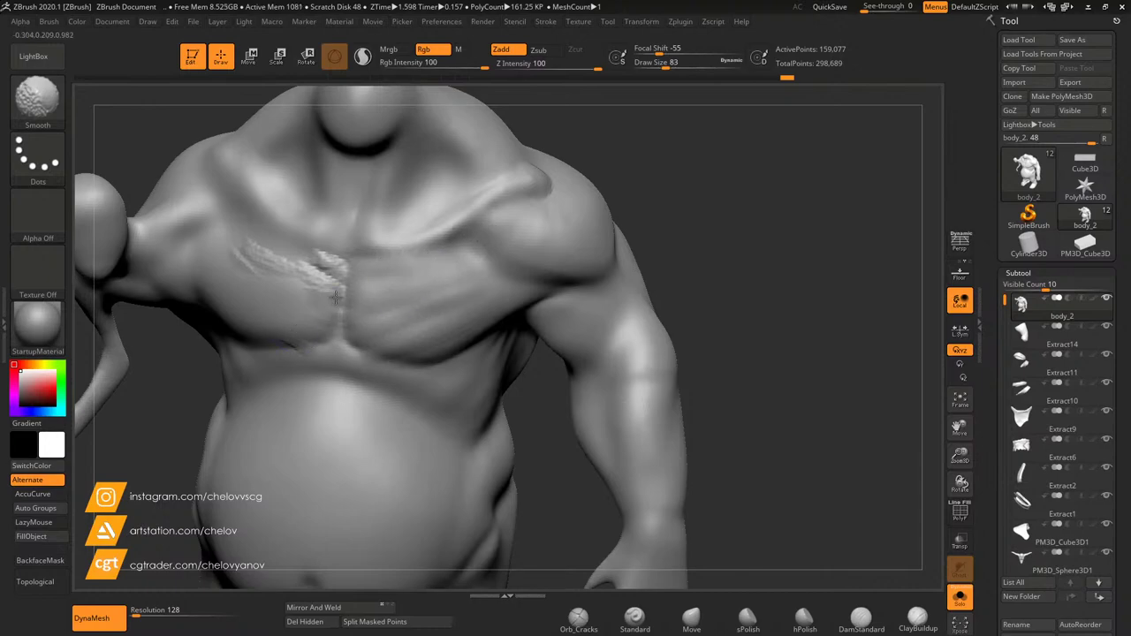
{"action": "left_click_drag", "start_coordinate": [693, 207], "coordinate": [612, 234]}
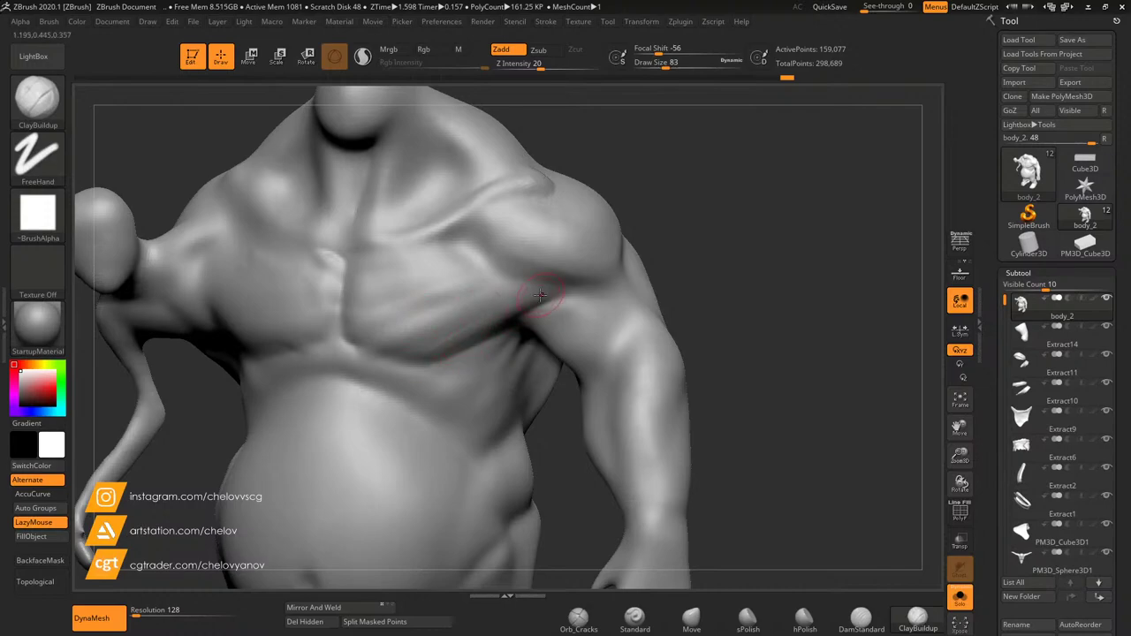
{"action": "mouse_move", "coordinate": [507, 319]}
{"action": "left_mouse_down"}
{"action": "mouse_move", "coordinate": [446, 349]}
{"action": "mouse_move", "coordinate": [521, 306]}
{"action": "mouse_move", "coordinate": [460, 340]}
{"action": "mouse_move", "coordinate": [409, 336]}
{"action": "left_mouse_up"}
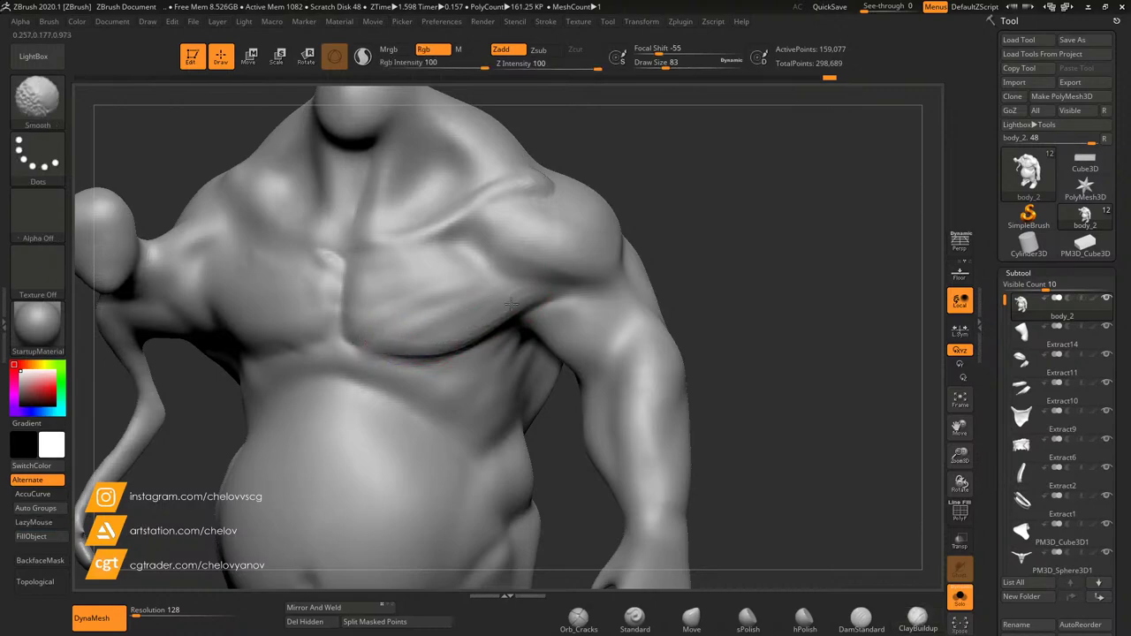
Step: Build up the rear part of the thick arm's deltoid with ClayBuildup strokes down to its lower edge
{"action": "mouse_move", "coordinate": [672, 266]}
{"action": "left_mouse_down"}
{"action": "mouse_move", "coordinate": [733, 242]}
{"action": "mouse_move", "coordinate": [725, 197]}
{"action": "mouse_move", "coordinate": [694, 248]}
{"action": "left_mouse_up"}
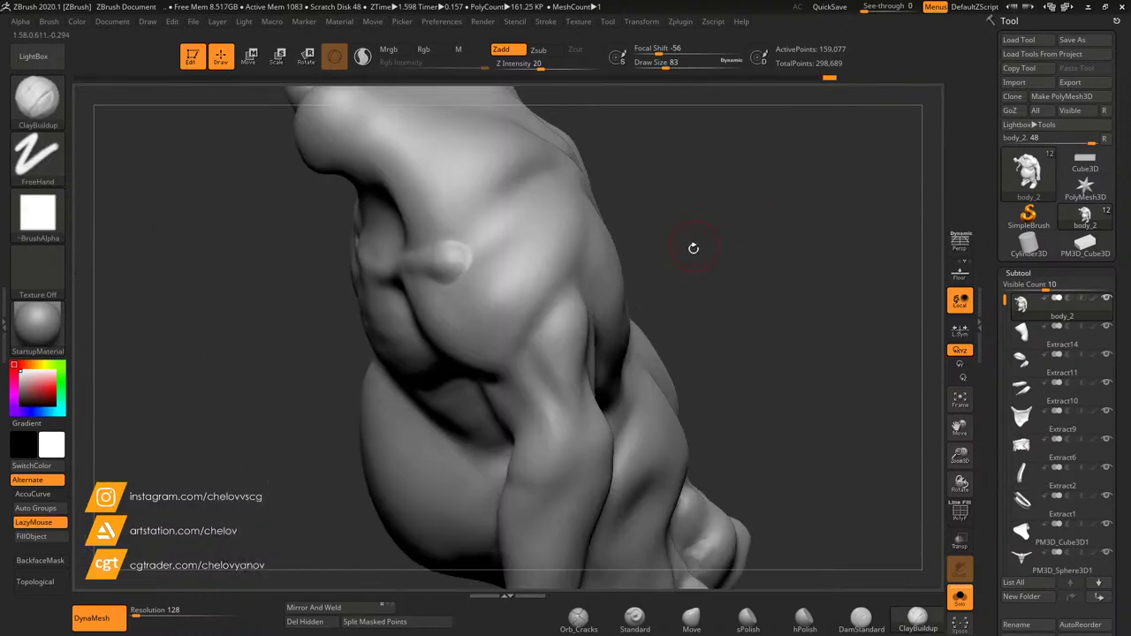
{"action": "mouse_move", "coordinate": [576, 218]}
{"action": "left_mouse_down"}
{"action": "mouse_move", "coordinate": [553, 283]}
{"action": "mouse_move", "coordinate": [586, 228]}
{"action": "mouse_move", "coordinate": [581, 204]}
{"action": "mouse_move", "coordinate": [556, 182]}
{"action": "left_mouse_up"}
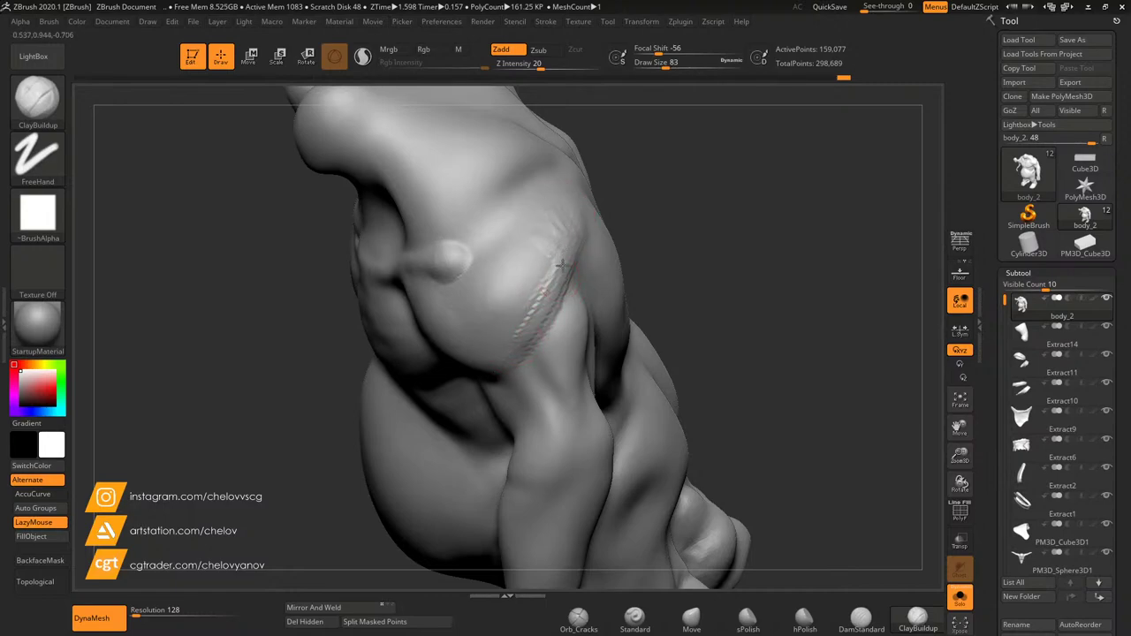
{"action": "mouse_move", "coordinate": [563, 266]}
{"action": "left_mouse_down"}
{"action": "mouse_move", "coordinate": [518, 260]}
{"action": "mouse_move", "coordinate": [493, 275]}
{"action": "mouse_move", "coordinate": [506, 340]}
{"action": "left_mouse_up"}
{"action": "left_click_drag", "start_coordinate": [705, 234], "coordinate": [698, 235]}
{"action": "mouse_move", "coordinate": [503, 262]}
{"action": "left_mouse_down"}
{"action": "mouse_move", "coordinate": [503, 235]}
{"action": "mouse_move", "coordinate": [531, 327]}
{"action": "left_mouse_up"}
Step: Layer ClayBuildup fibre strokes over the side and front of the thick arm's deltoid, from the shoulder bone to its lower tip
{"action": "left_click_drag", "start_coordinate": [664, 249], "coordinate": [729, 246]}
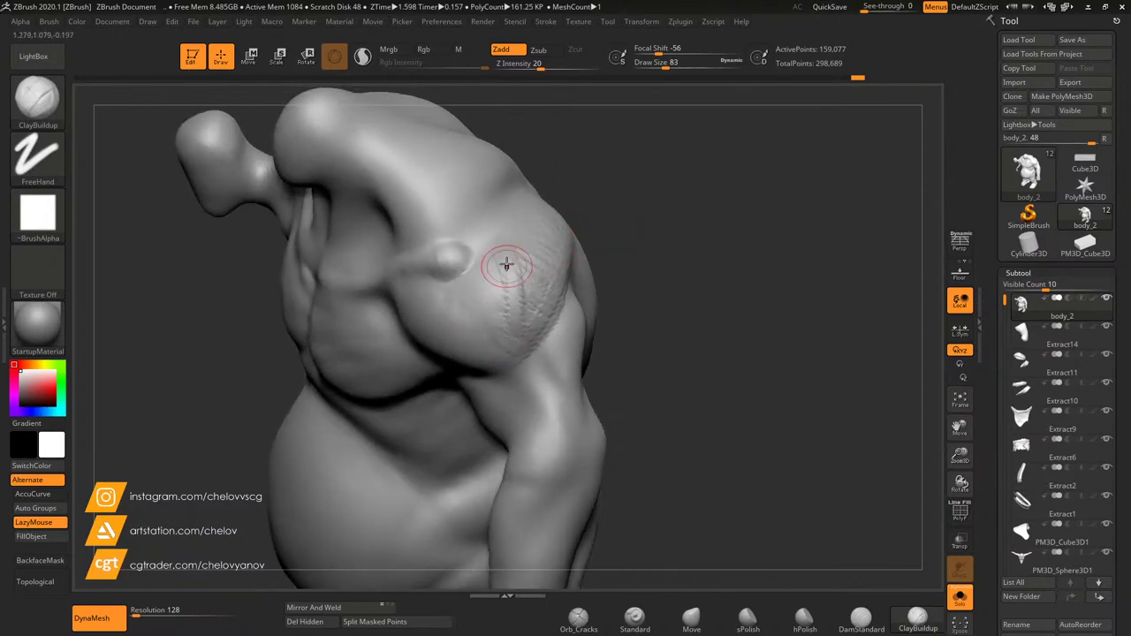
{"action": "mouse_move", "coordinate": [507, 265]}
{"action": "left_mouse_down"}
{"action": "mouse_move", "coordinate": [493, 251]}
{"action": "mouse_move", "coordinate": [480, 288]}
{"action": "mouse_move", "coordinate": [499, 340]}
{"action": "mouse_move", "coordinate": [461, 306]}
{"action": "mouse_move", "coordinate": [474, 297]}
{"action": "mouse_move", "coordinate": [472, 248]}
{"action": "mouse_move", "coordinate": [517, 335]}
{"action": "mouse_move", "coordinate": [503, 271]}
{"action": "mouse_move", "coordinate": [477, 243]}
{"action": "mouse_move", "coordinate": [482, 301]}
{"action": "mouse_move", "coordinate": [468, 292]}
{"action": "mouse_move", "coordinate": [495, 329]}
{"action": "mouse_move", "coordinate": [532, 323]}
{"action": "left_mouse_up"}
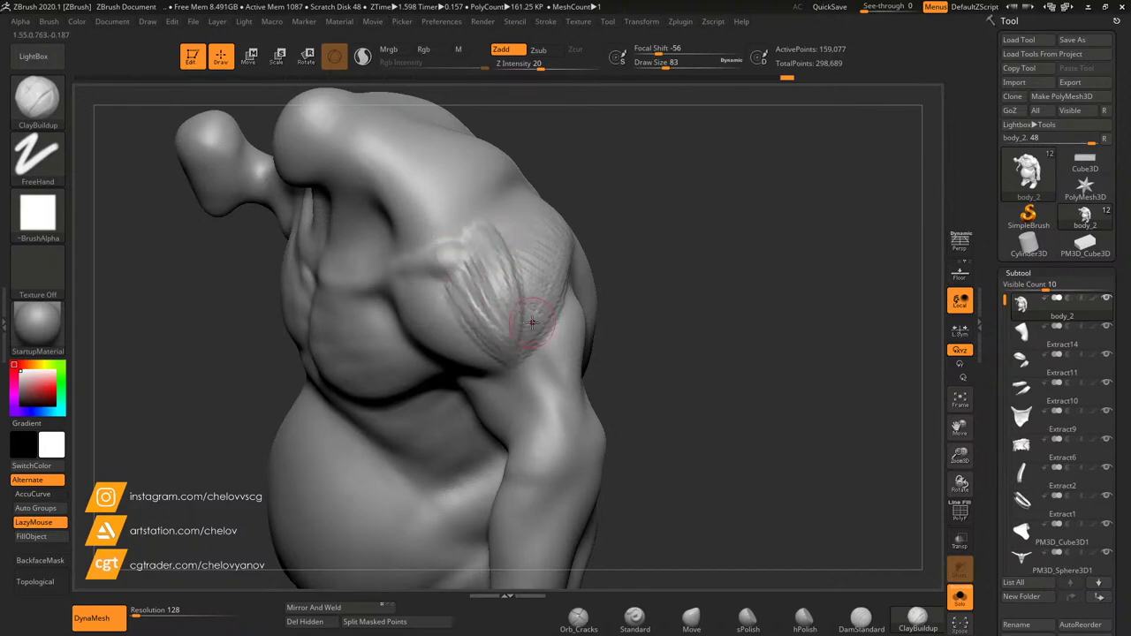
{"action": "right_click_drag", "start_coordinate": [532, 323], "coordinate": [533, 220]}
{"action": "mouse_move", "coordinate": [528, 281]}
{"action": "left_mouse_down"}
{"action": "mouse_move", "coordinate": [515, 223]}
{"action": "mouse_move", "coordinate": [534, 274]}
{"action": "mouse_move", "coordinate": [566, 203]}
{"action": "mouse_move", "coordinate": [565, 240]}
{"action": "mouse_move", "coordinate": [583, 151]}
{"action": "mouse_move", "coordinate": [580, 160]}
{"action": "left_mouse_up"}
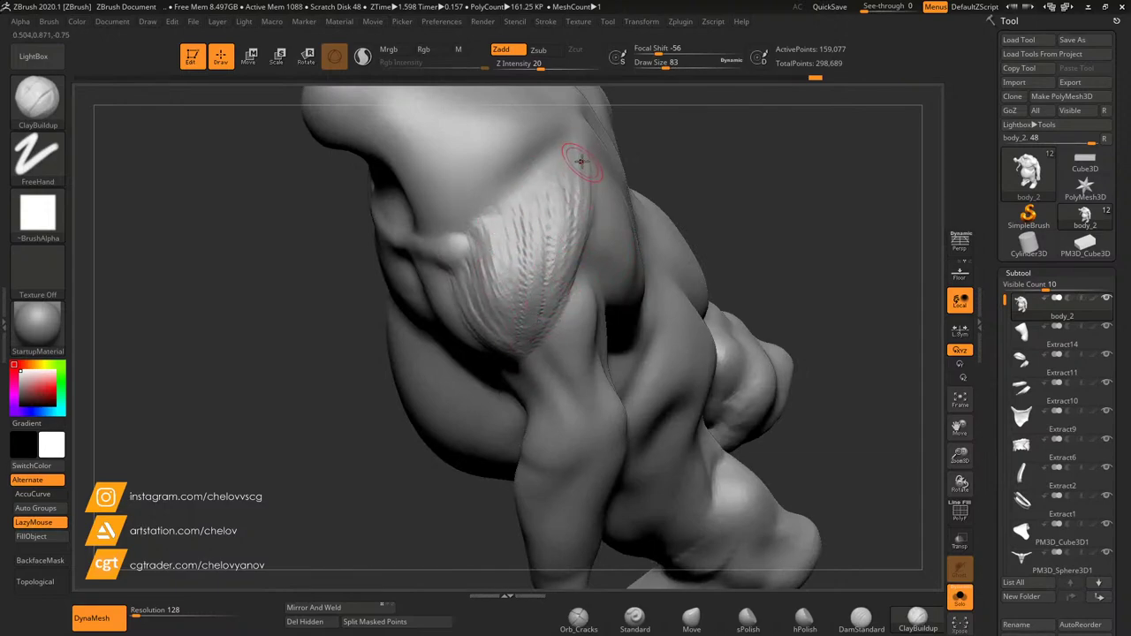
{"action": "left_click_drag", "start_coordinate": [517, 203], "coordinate": [555, 296]}
Step: Smooth the deltoid fibres into distinct muscle heads and refine the deltoid's lower rear edge
{"action": "right_click_drag", "start_coordinate": [611, 248], "coordinate": [535, 216]}
{"action": "left_click_drag", "start_coordinate": [534, 216], "coordinate": [573, 185], "text": "shift"}
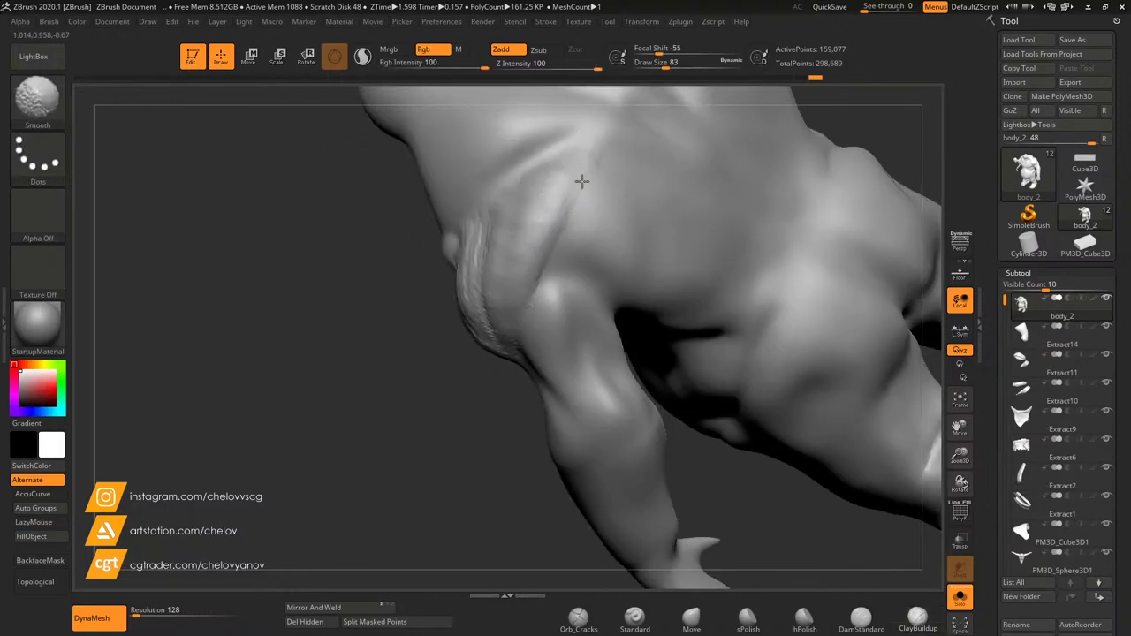
{"action": "right_click_drag", "start_coordinate": [482, 342], "coordinate": [487, 333]}
{"action": "left_click_drag", "start_coordinate": [487, 333], "coordinate": [511, 340], "text": "shift"}
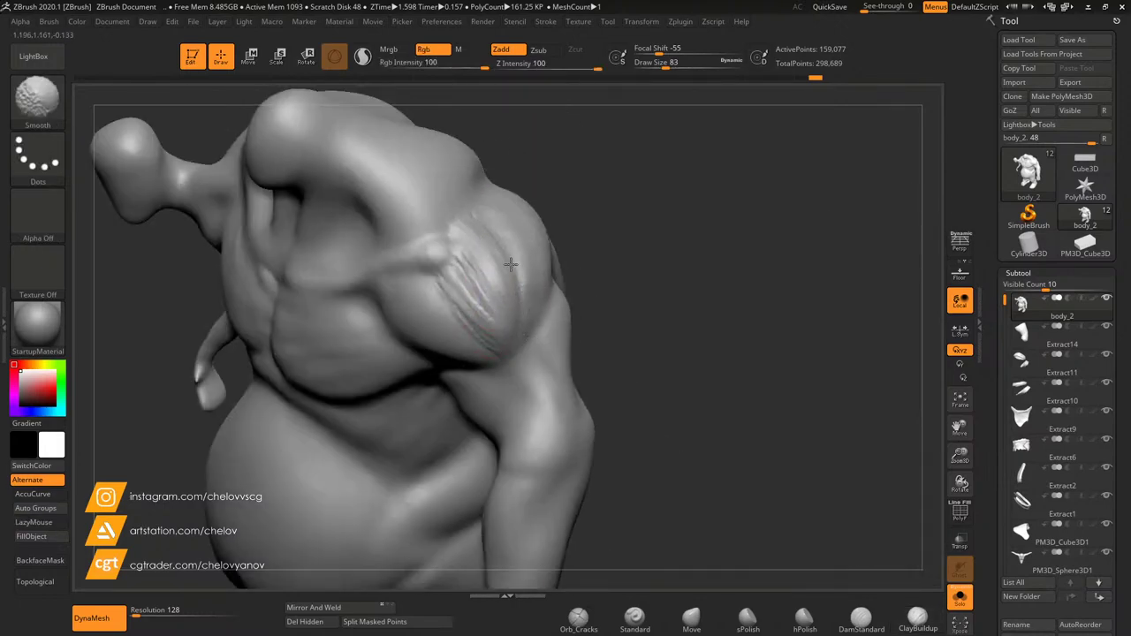
{"action": "mouse_move", "coordinate": [511, 264]}
{"action": "left_mouse_down", "text": "shift"}
{"action": "mouse_move", "coordinate": [480, 240]}
{"action": "mouse_move", "coordinate": [509, 285]}
{"action": "mouse_move", "coordinate": [463, 267]}
{"action": "left_mouse_up", "text": "shift"}
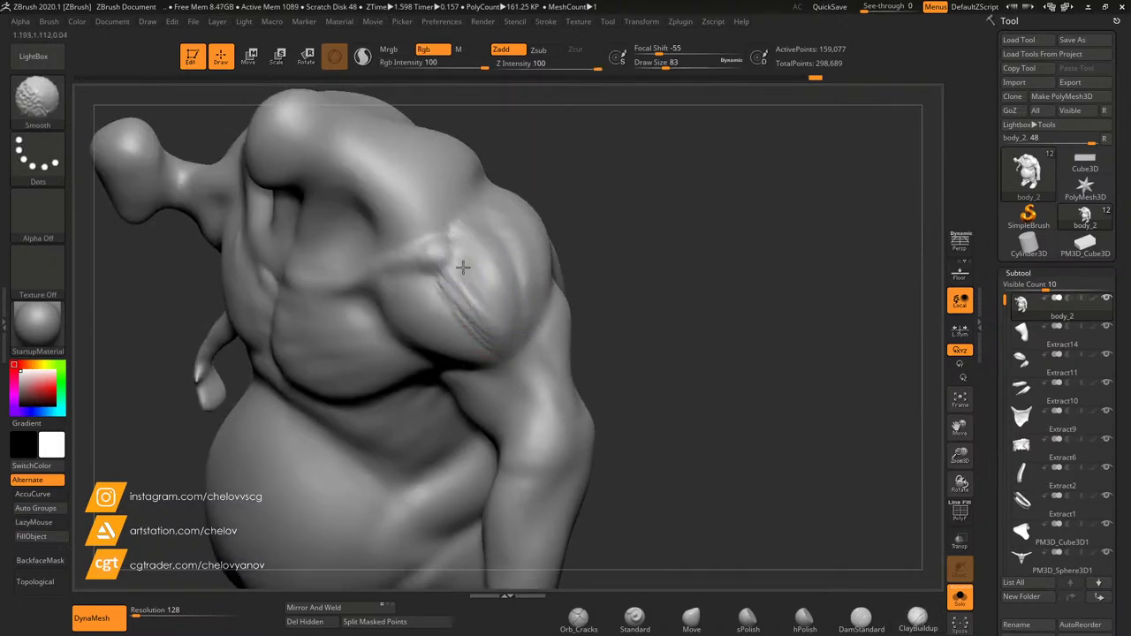
{"action": "mouse_move", "coordinate": [618, 288]}
{"action": "left_mouse_down"}
{"action": "mouse_move", "coordinate": [649, 222]}
{"action": "mouse_move", "coordinate": [648, 283]}
{"action": "mouse_move", "coordinate": [623, 304]}
{"action": "mouse_move", "coordinate": [581, 263]}
{"action": "left_mouse_up"}
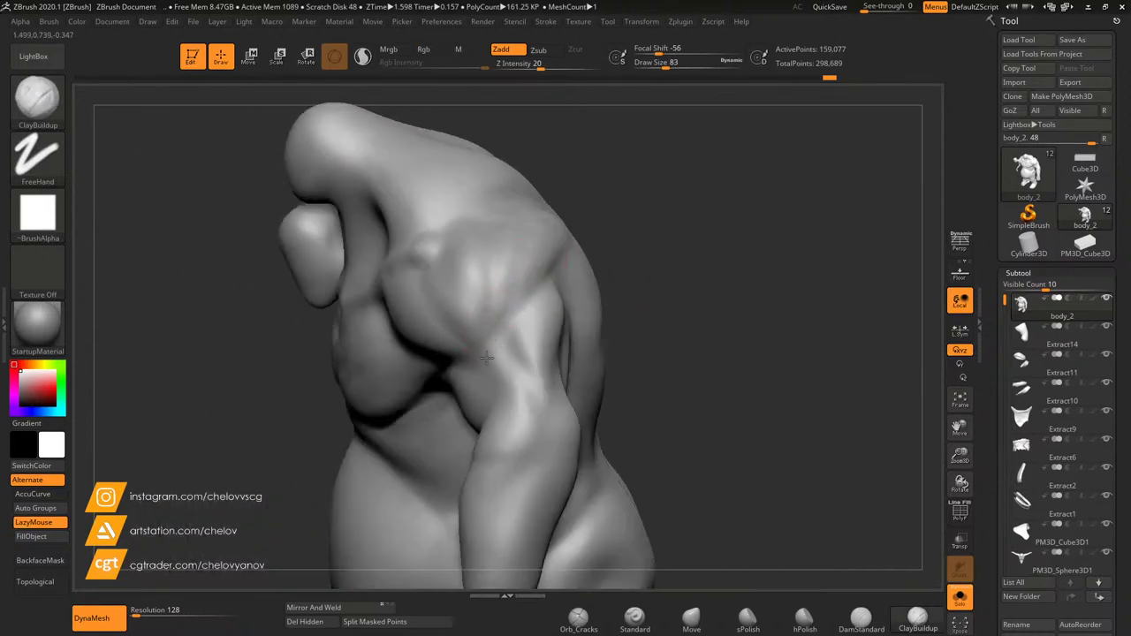
{"action": "left_click_drag", "start_coordinate": [512, 313], "coordinate": [507, 324]}
{"action": "left_click_drag", "start_coordinate": [533, 281], "coordinate": [520, 301], "text": "shift"}
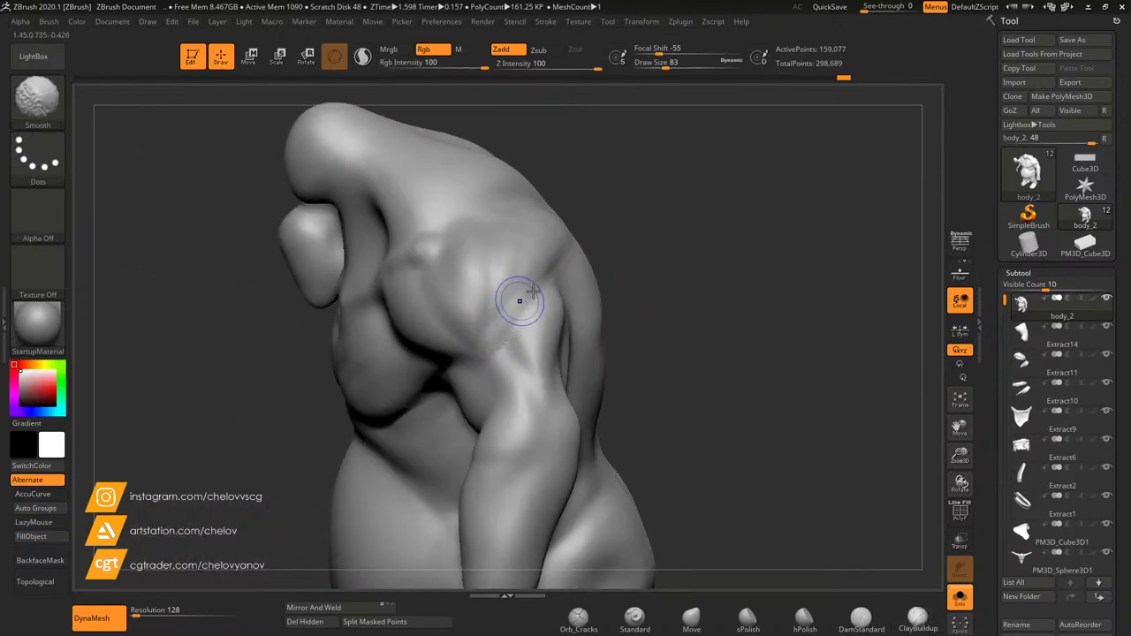
Step: Build up the triceps heads on the back of the thick upper arm with ClayBuildup, from the armpit towards the elbow
{"action": "left_click_drag", "start_coordinate": [624, 297], "coordinate": [546, 315]}
{"action": "mouse_move", "coordinate": [545, 315]}
{"action": "right_mouse_down"}
{"action": "mouse_move", "coordinate": [424, 392]}
{"action": "mouse_move", "coordinate": [487, 349]}
{"action": "right_mouse_up"}
{"action": "mouse_move", "coordinate": [585, 296]}
{"action": "left_mouse_down"}
{"action": "mouse_move", "coordinate": [570, 266]}
{"action": "mouse_move", "coordinate": [579, 327]}
{"action": "mouse_move", "coordinate": [575, 312]}
{"action": "mouse_move", "coordinate": [592, 318]}
{"action": "mouse_move", "coordinate": [603, 355]}
{"action": "left_mouse_up"}
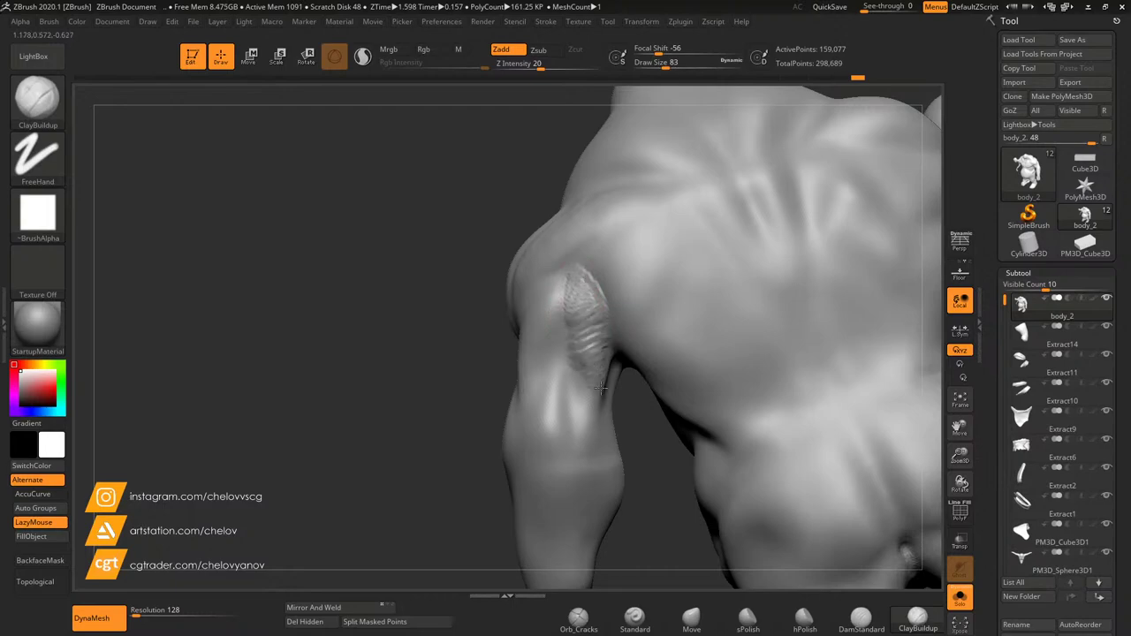
{"action": "mouse_move", "coordinate": [566, 311]}
{"action": "left_mouse_down"}
{"action": "mouse_move", "coordinate": [584, 314]}
{"action": "mouse_move", "coordinate": [595, 355]}
{"action": "left_mouse_up"}
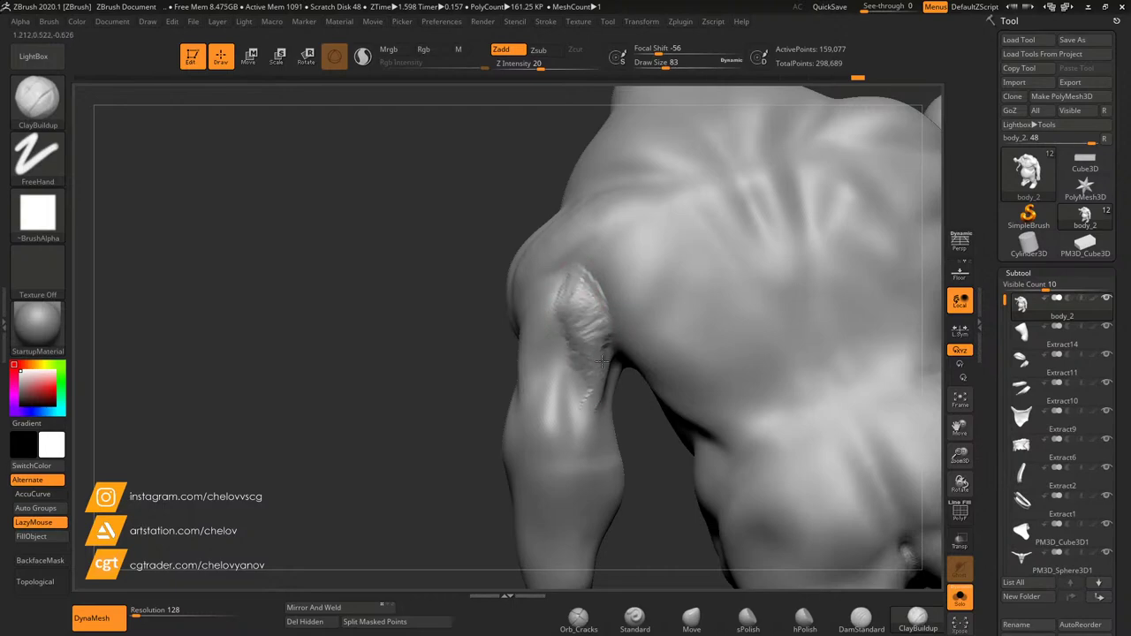
{"action": "right_click_drag", "start_coordinate": [606, 376], "coordinate": [650, 405]}
{"action": "mouse_move", "coordinate": [551, 295]}
{"action": "left_mouse_down"}
{"action": "mouse_move", "coordinate": [562, 311]}
{"action": "mouse_move", "coordinate": [556, 299]}
{"action": "mouse_move", "coordinate": [533, 315]}
{"action": "mouse_move", "coordinate": [513, 412]}
{"action": "mouse_move", "coordinate": [520, 433]}
{"action": "mouse_move", "coordinate": [535, 320]}
{"action": "mouse_move", "coordinate": [509, 333]}
{"action": "left_mouse_up"}
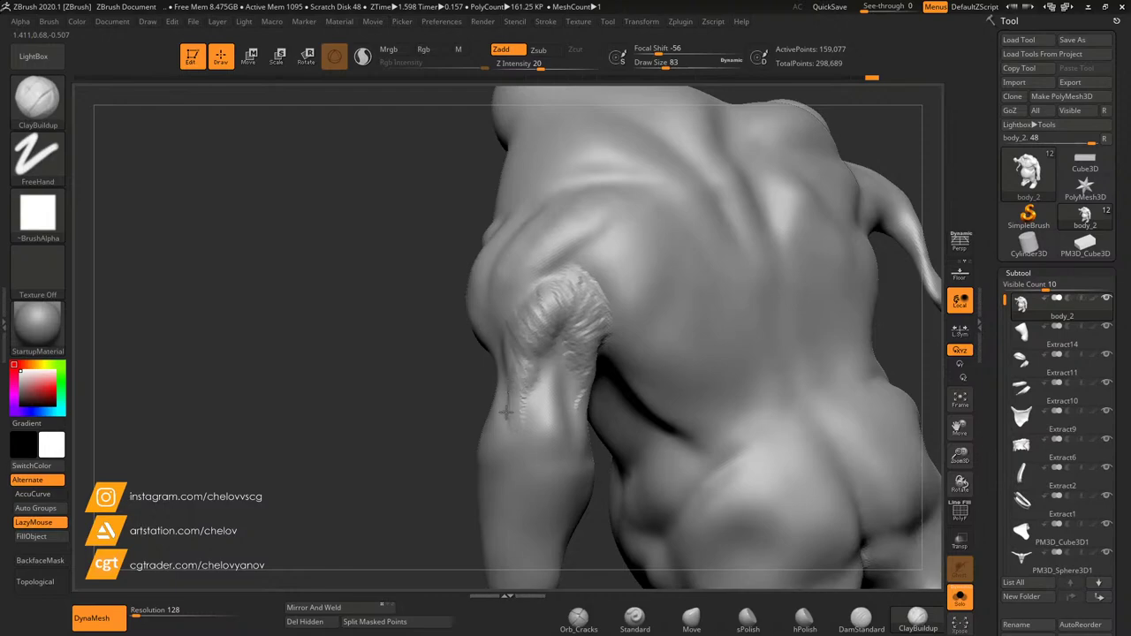
{"action": "mouse_move", "coordinate": [506, 412]}
{"action": "left_mouse_down"}
{"action": "mouse_move", "coordinate": [556, 358]}
{"action": "mouse_move", "coordinate": [556, 422]}
{"action": "left_mouse_up"}
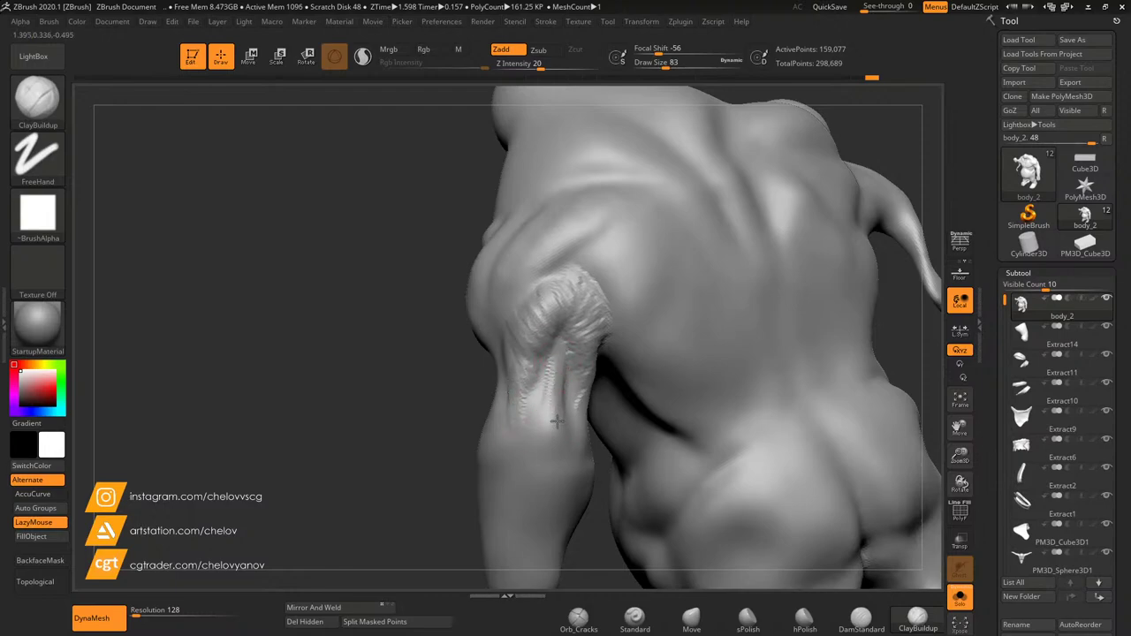
{"action": "mouse_move", "coordinate": [553, 355]}
{"action": "left_mouse_down"}
{"action": "mouse_move", "coordinate": [547, 403]}
{"action": "mouse_move", "coordinate": [566, 366]}
{"action": "mouse_move", "coordinate": [566, 384]}
{"action": "left_mouse_up"}
{"action": "left_click_drag", "start_coordinate": [561, 344], "coordinate": [546, 402]}
Step: Add a bony elbow bump below the triceps with ClayBuildup and smooth the back of the upper arm
{"action": "left_click_drag", "start_coordinate": [454, 404], "coordinate": [386, 398]}
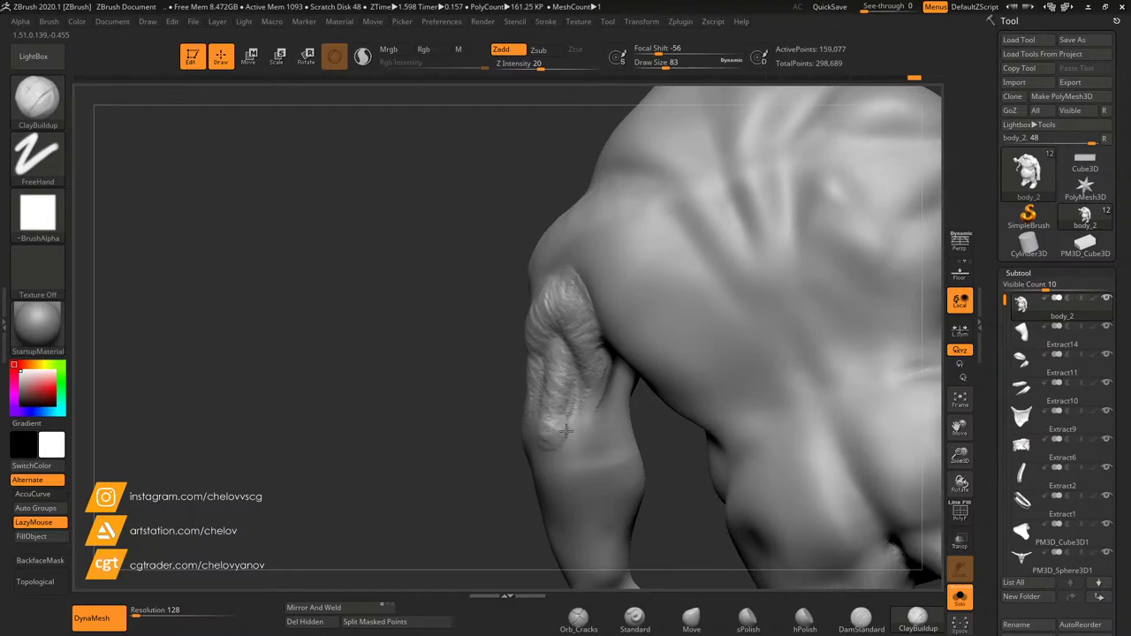
{"action": "mouse_move", "coordinate": [495, 465]}
{"action": "left_mouse_down"}
{"action": "mouse_move", "coordinate": [525, 425]}
{"action": "mouse_move", "coordinate": [540, 443]}
{"action": "mouse_move", "coordinate": [555, 433]}
{"action": "left_mouse_up"}
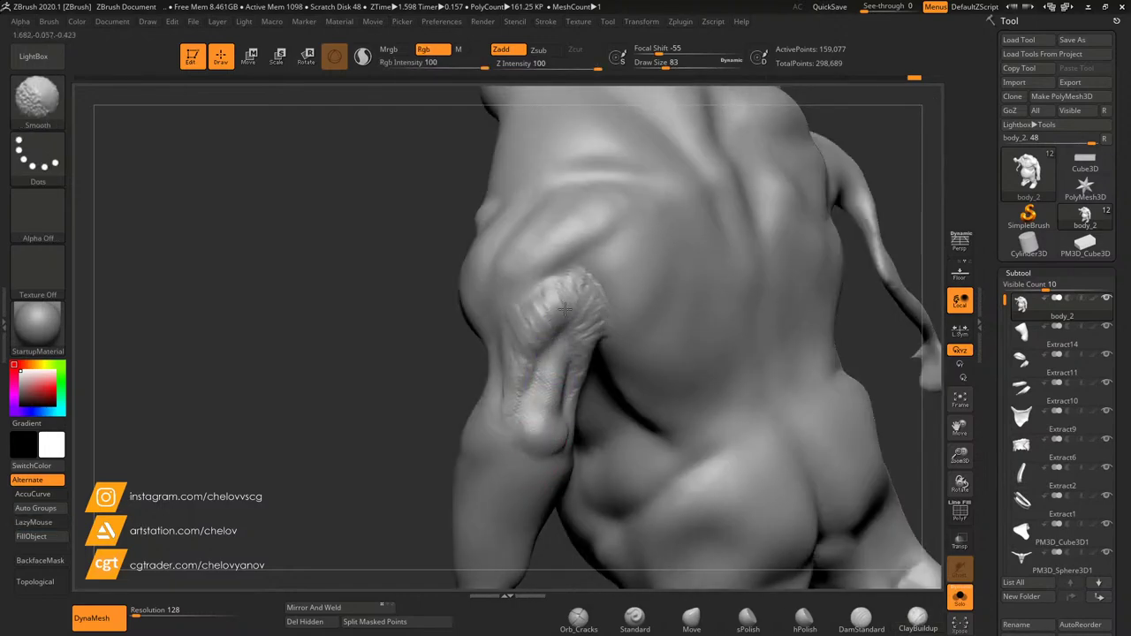
{"action": "left_click_drag", "start_coordinate": [436, 348], "coordinate": [468, 343]}
{"action": "left_click_drag", "start_coordinate": [586, 308], "coordinate": [589, 369], "text": "shift"}
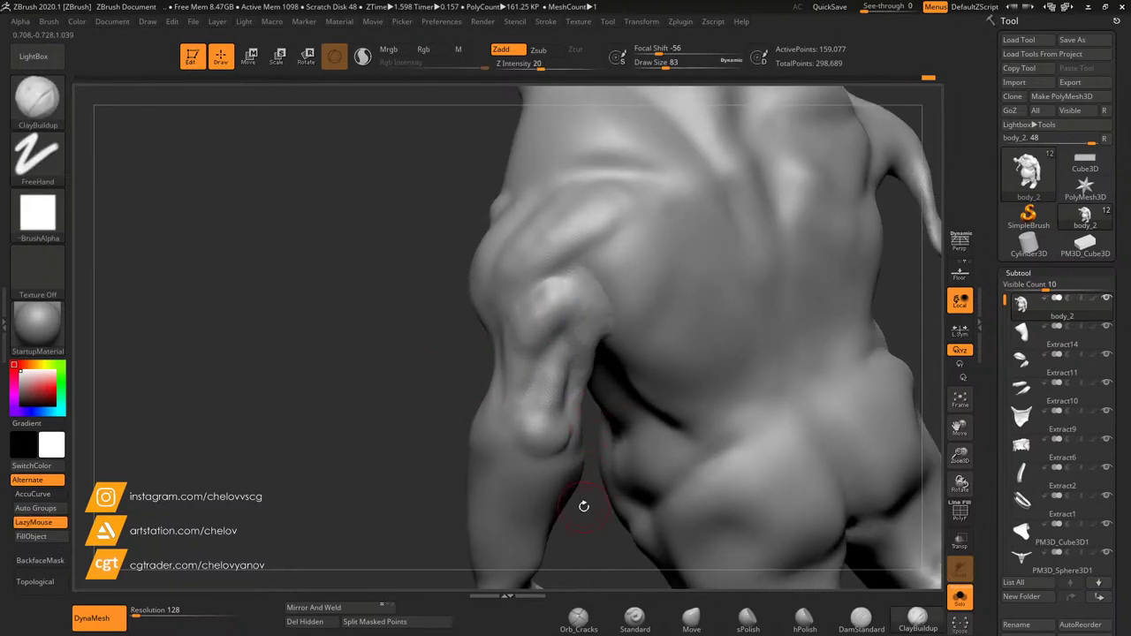
Step: Build up the small muscle on the outer side of the thick upper arm, just below the deltoid, with ClayBuildup
{"action": "left_click_drag", "start_coordinate": [584, 506], "coordinate": [750, 454]}
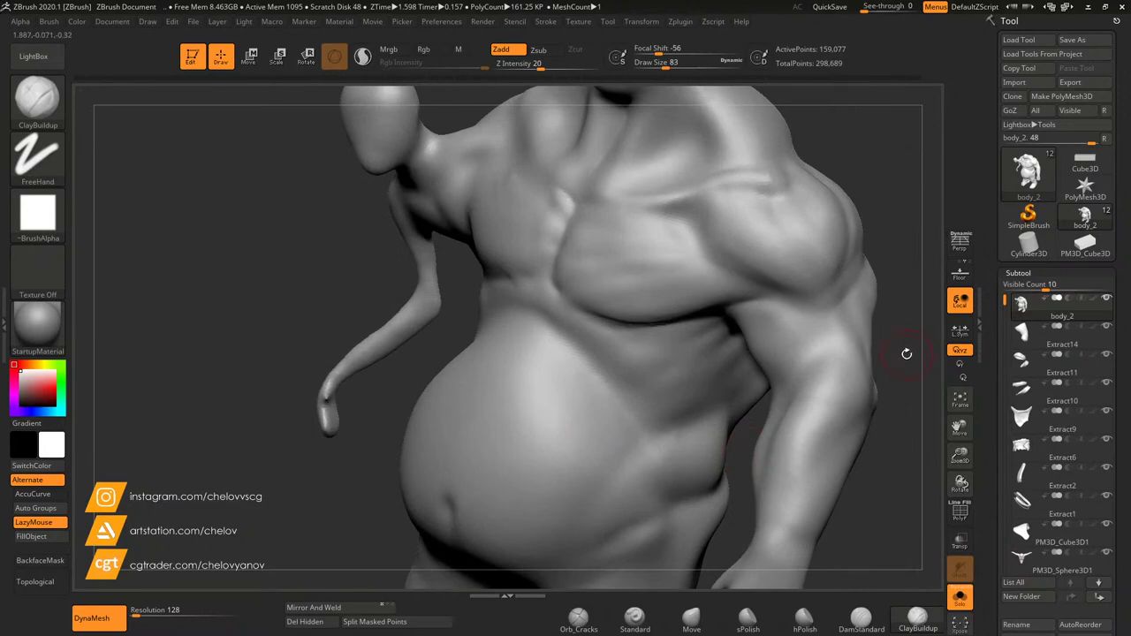
{"action": "mouse_move", "coordinate": [907, 353]}
{"action": "left_mouse_down"}
{"action": "mouse_move", "coordinate": [914, 430]}
{"action": "mouse_move", "coordinate": [798, 366]}
{"action": "mouse_move", "coordinate": [537, 298]}
{"action": "left_mouse_up"}
{"action": "left_click_drag", "start_coordinate": [824, 291], "coordinate": [665, 323]}
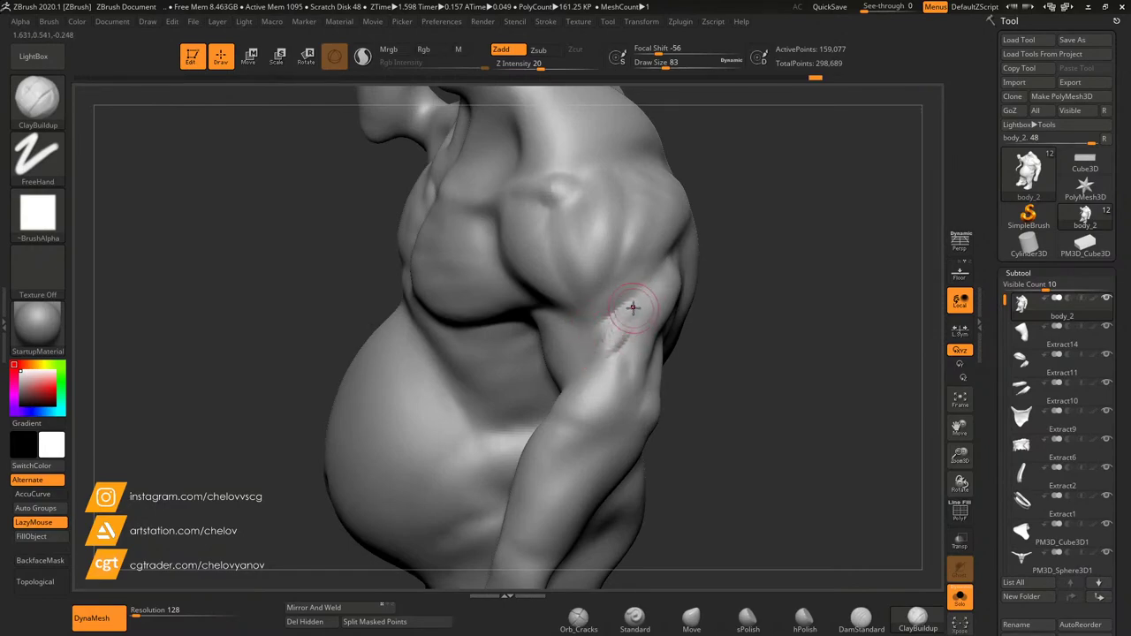
{"action": "left_click_drag", "start_coordinate": [635, 306], "coordinate": [622, 319]}
{"action": "left_click_drag", "start_coordinate": [594, 345], "coordinate": [597, 336]}
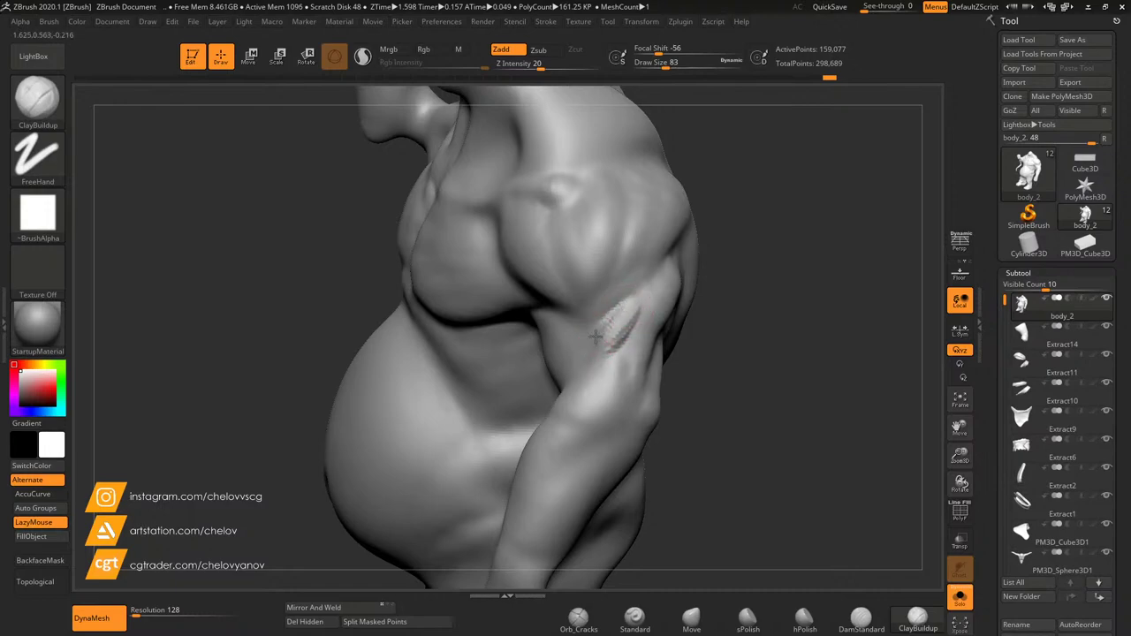
Step: Add a ClayBuildup muscle ridge running from the outer upper arm across the elbow onto the forearm
{"action": "mouse_move", "coordinate": [608, 376]}
{"action": "left_mouse_down"}
{"action": "mouse_move", "coordinate": [626, 348]}
{"action": "mouse_move", "coordinate": [578, 419]}
{"action": "mouse_move", "coordinate": [566, 404]}
{"action": "left_mouse_up"}
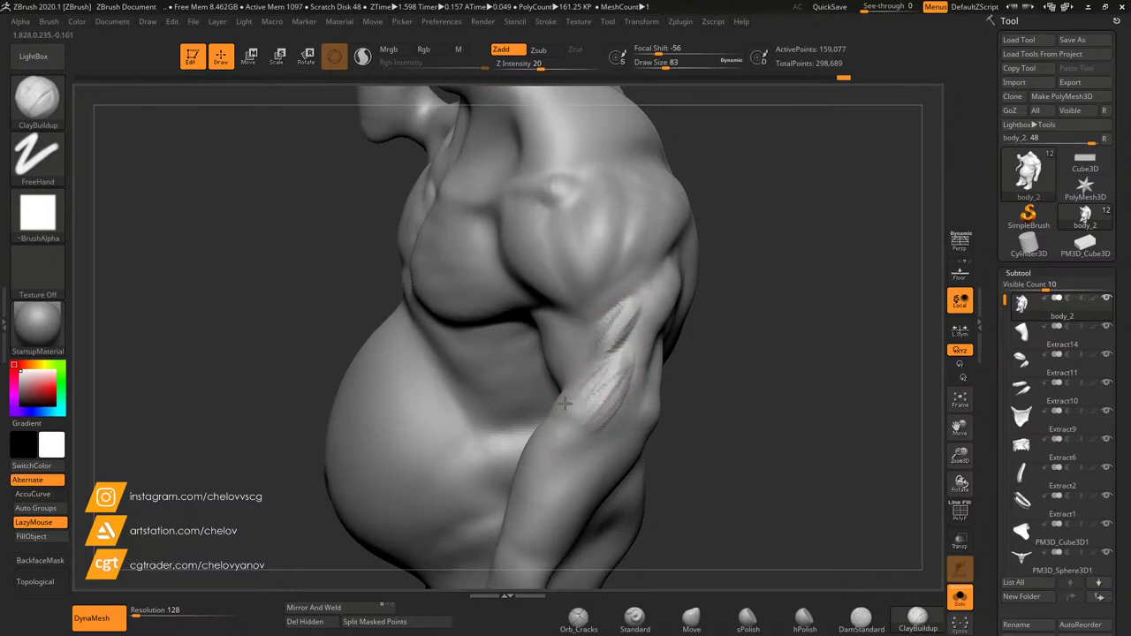
{"action": "mouse_move", "coordinate": [616, 358]}
{"action": "left_mouse_down"}
{"action": "mouse_move", "coordinate": [548, 449]}
{"action": "mouse_move", "coordinate": [562, 427]}
{"action": "left_mouse_up"}
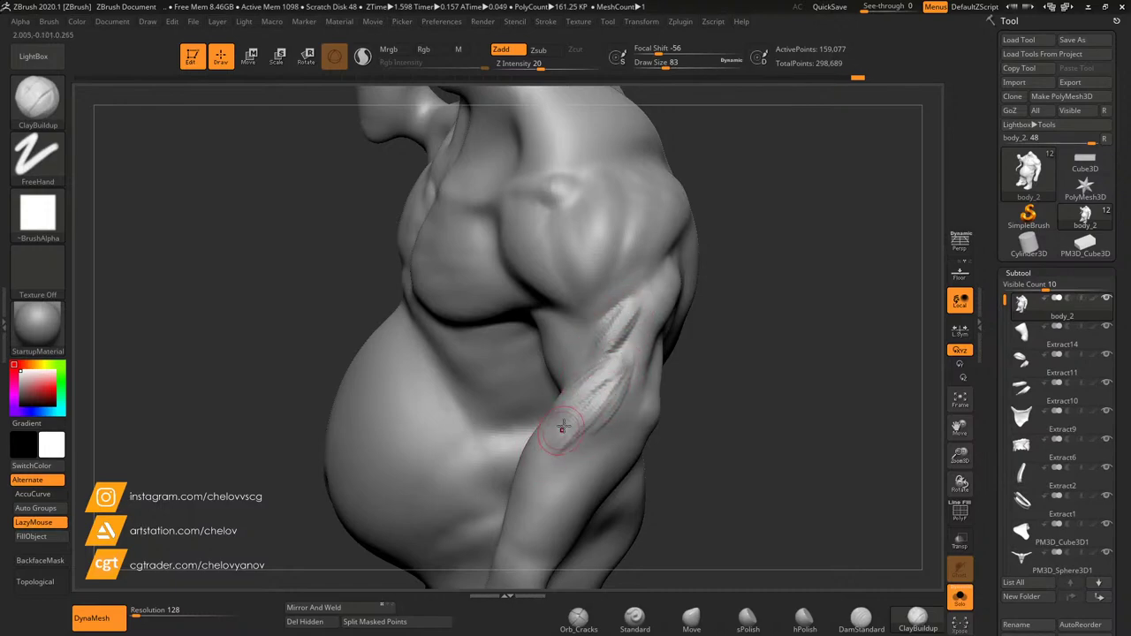
{"action": "right_click_drag", "start_coordinate": [575, 431], "coordinate": [642, 419]}
{"action": "mouse_move", "coordinate": [563, 402]}
{"action": "left_mouse_down"}
{"action": "mouse_move", "coordinate": [530, 444]}
{"action": "mouse_move", "coordinate": [568, 381]}
{"action": "mouse_move", "coordinate": [511, 494]}
{"action": "left_mouse_up"}
Step: Extend and thicken the outer forearm muscle towards the wrist with ClayBuildup strokes along its length and across it
{"action": "mouse_move", "coordinate": [808, 447]}
{"action": "left_mouse_down"}
{"action": "mouse_move", "coordinate": [723, 334]}
{"action": "mouse_move", "coordinate": [734, 353]}
{"action": "mouse_move", "coordinate": [710, 375]}
{"action": "left_mouse_up"}
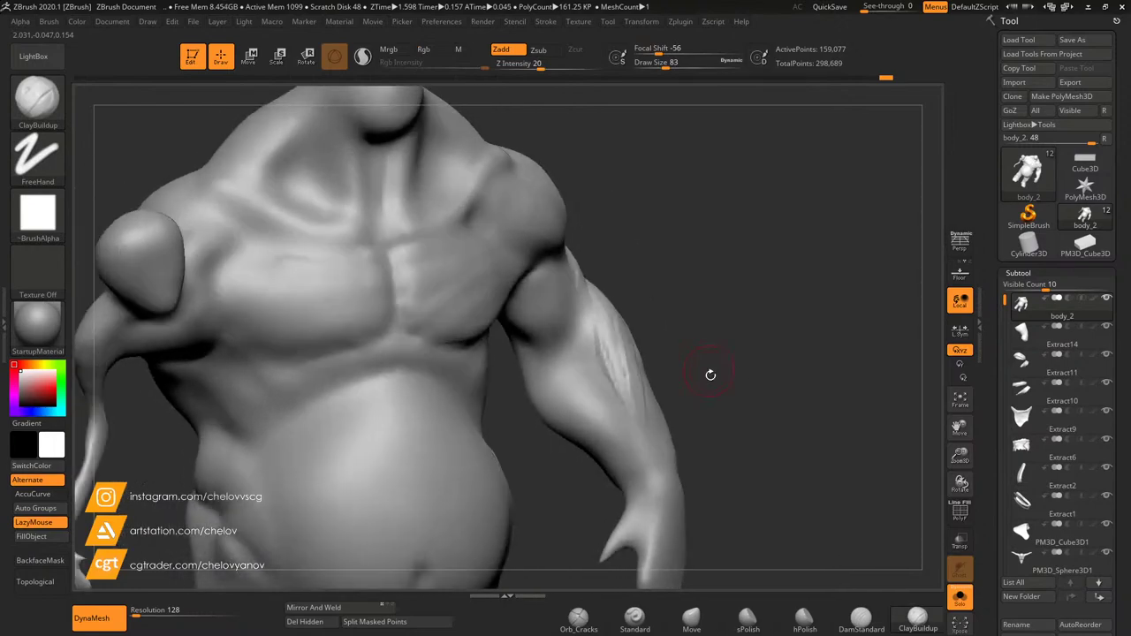
{"action": "left_click_drag", "start_coordinate": [625, 405], "coordinate": [622, 501]}
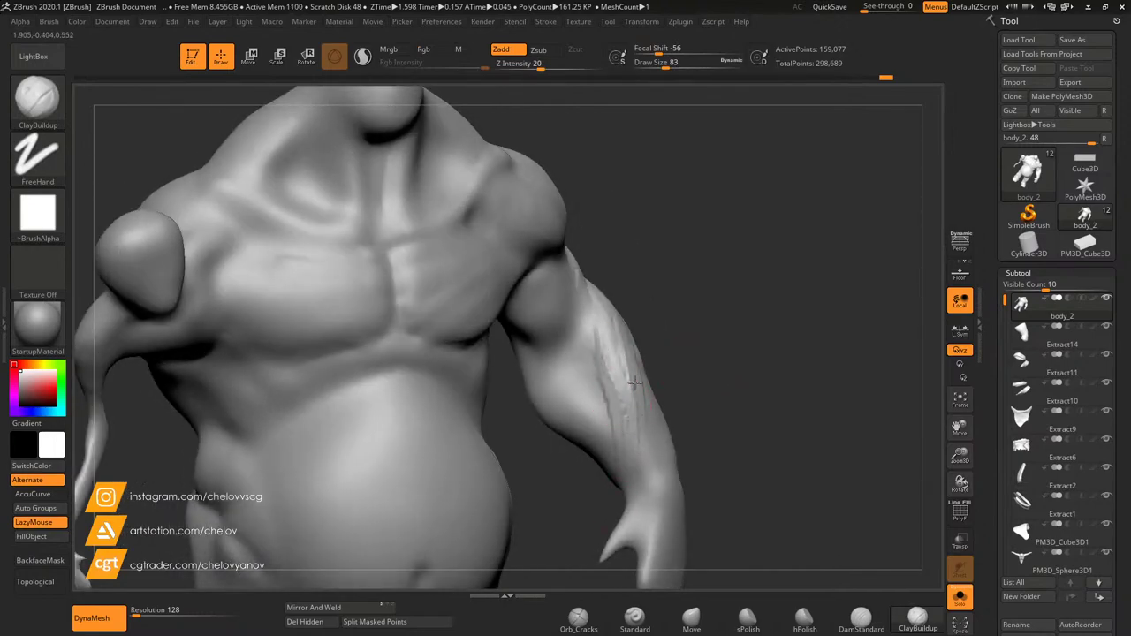
{"action": "left_click_drag", "start_coordinate": [748, 442], "coordinate": [680, 406]}
{"action": "left_click_drag", "start_coordinate": [655, 341], "coordinate": [633, 454]}
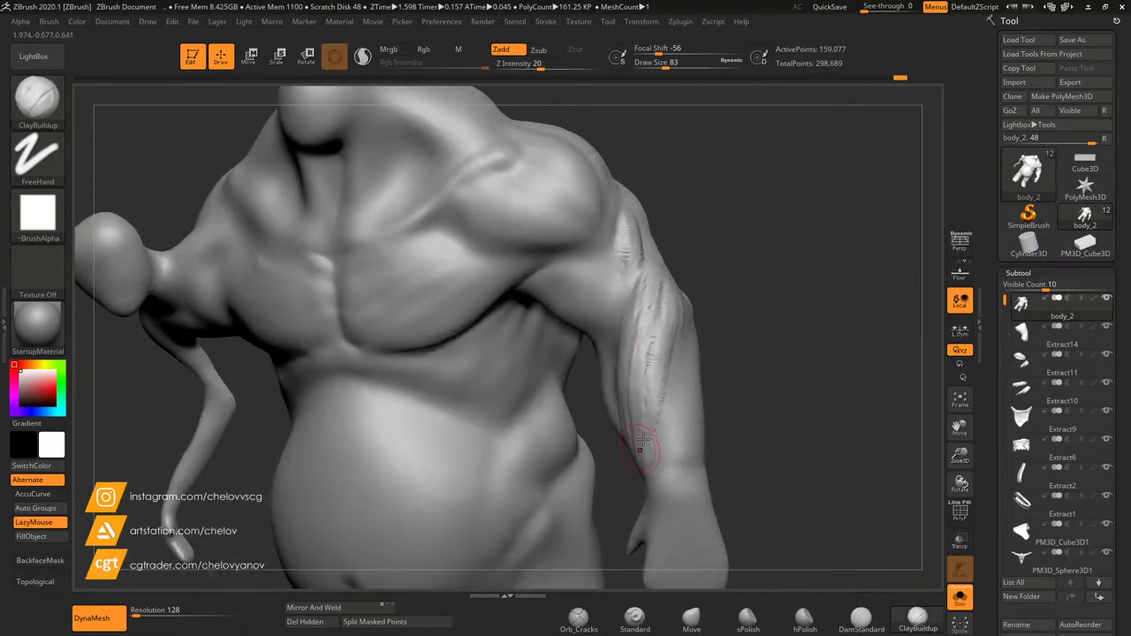
{"action": "mouse_move", "coordinate": [662, 354]}
{"action": "right_mouse_down"}
{"action": "mouse_move", "coordinate": [766, 392]}
{"action": "mouse_move", "coordinate": [645, 447]}
{"action": "right_mouse_up"}
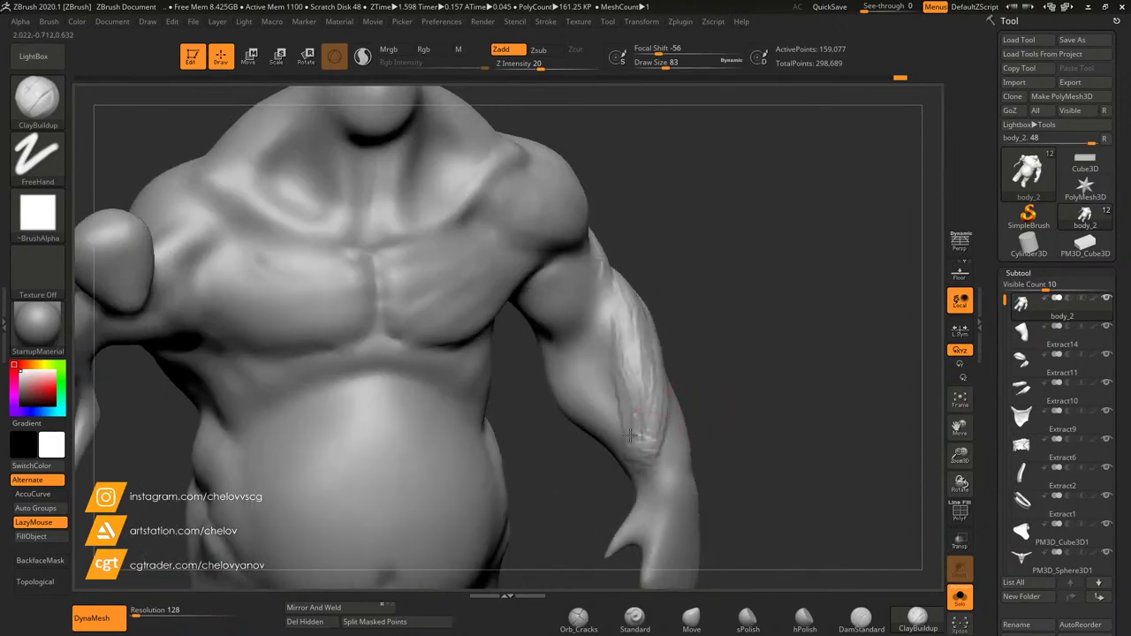
{"action": "right_click_drag", "start_coordinate": [632, 359], "coordinate": [619, 361]}
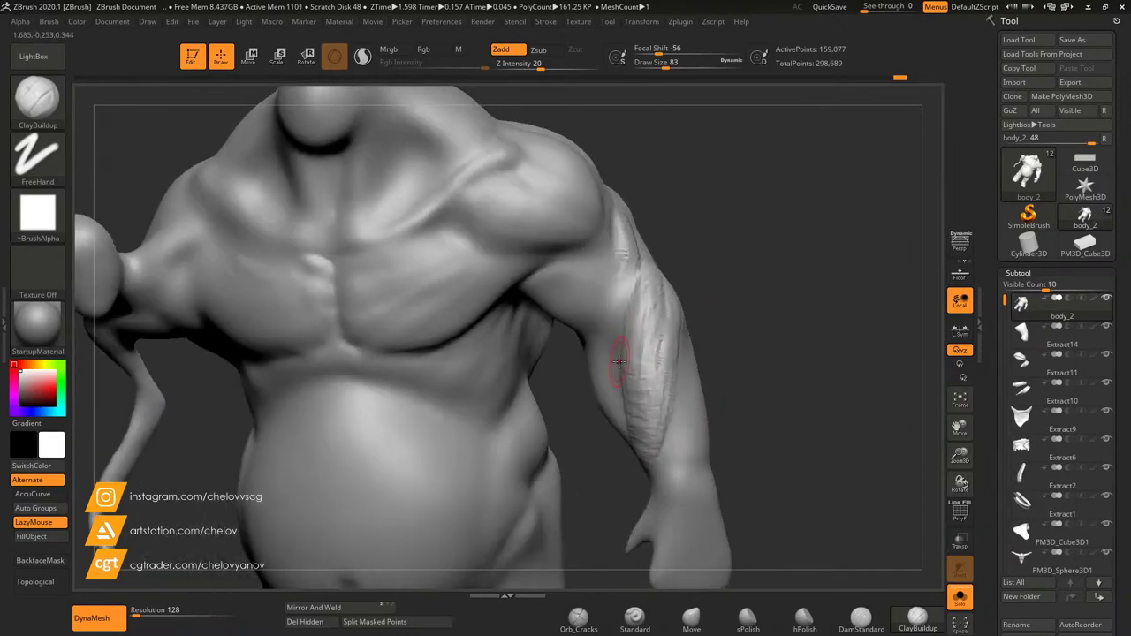
{"action": "mouse_move", "coordinate": [653, 311]}
{"action": "right_mouse_down"}
{"action": "mouse_move", "coordinate": [670, 289]}
{"action": "mouse_move", "coordinate": [654, 276]}
{"action": "mouse_move", "coordinate": [649, 295]}
{"action": "right_mouse_up"}
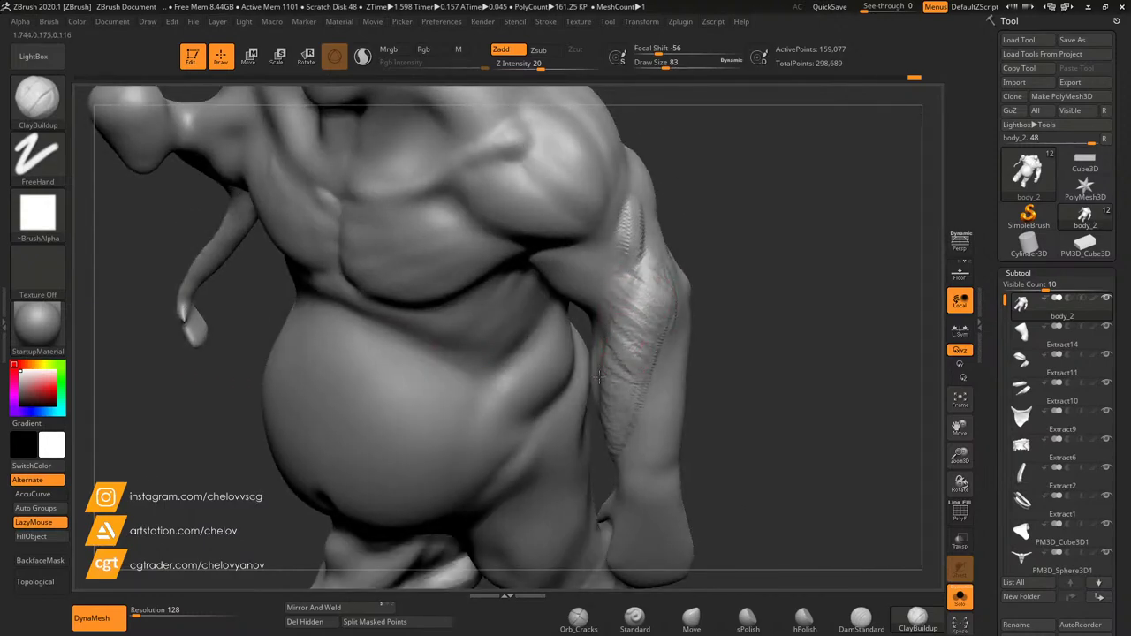
{"action": "mouse_move", "coordinate": [698, 339]}
{"action": "right_mouse_down"}
{"action": "mouse_move", "coordinate": [671, 304]}
{"action": "mouse_move", "coordinate": [672, 356]}
{"action": "right_mouse_up"}
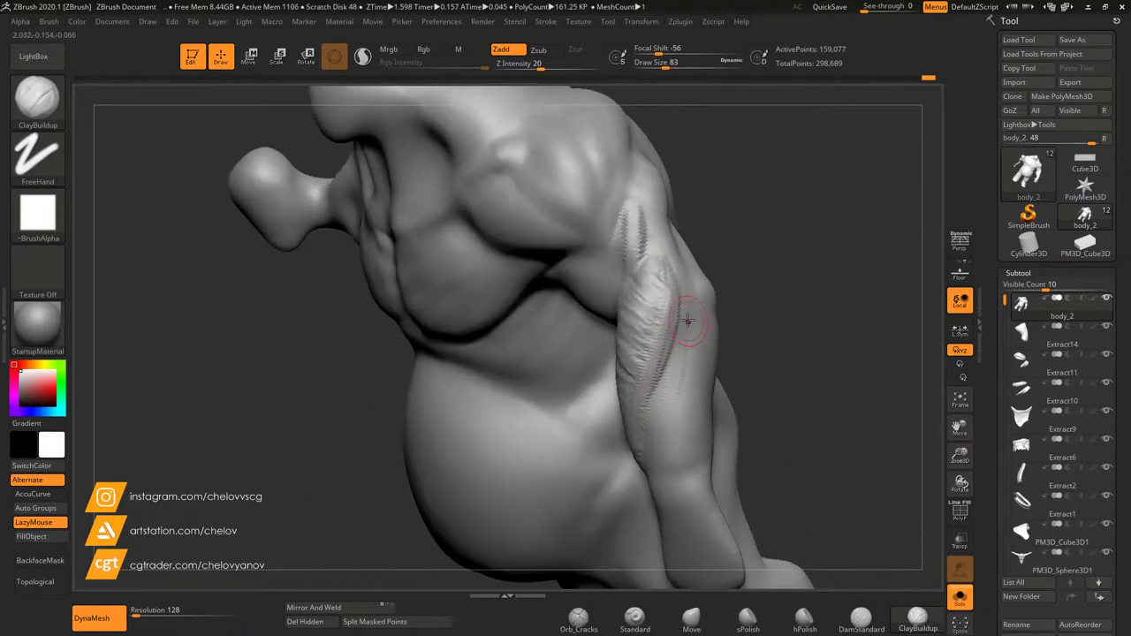
Step: Build up a second muscle strip beside the outer forearm muscle, from below the elbow towards the wrist, with ClayBuildup
{"action": "mouse_move", "coordinate": [689, 321]}
{"action": "left_mouse_down"}
{"action": "mouse_move", "coordinate": [654, 421]}
{"action": "mouse_move", "coordinate": [661, 433]}
{"action": "left_mouse_up"}
{"action": "left_click_drag", "start_coordinate": [683, 391], "coordinate": [669, 456]}
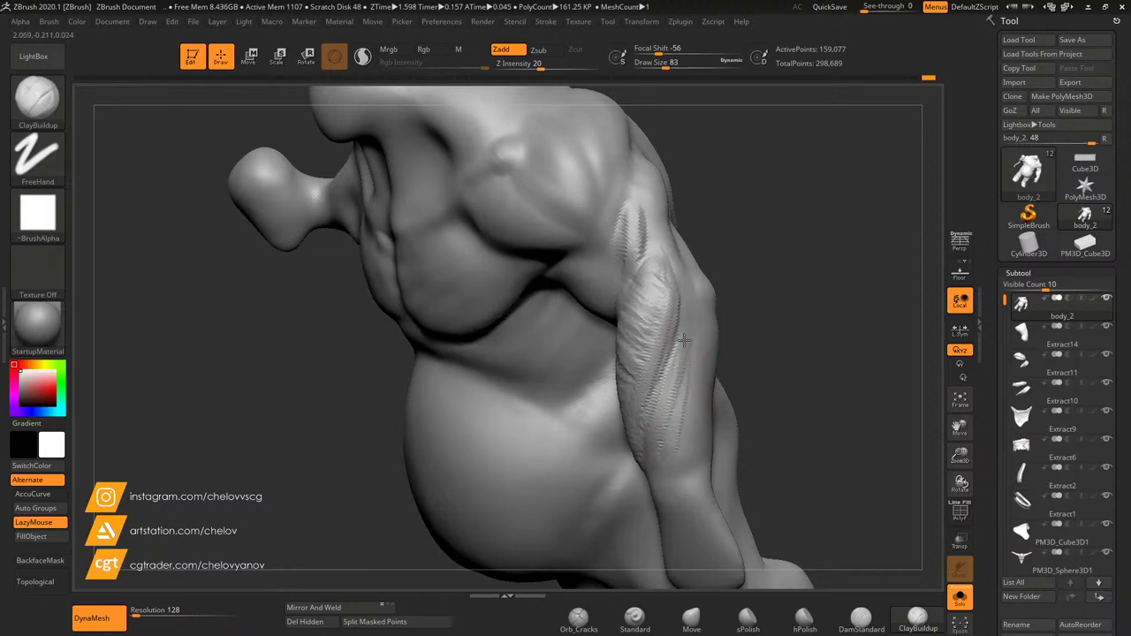
{"action": "mouse_move", "coordinate": [685, 397]}
{"action": "left_mouse_down"}
{"action": "mouse_move", "coordinate": [683, 449]}
{"action": "mouse_move", "coordinate": [677, 378]}
{"action": "left_mouse_up"}
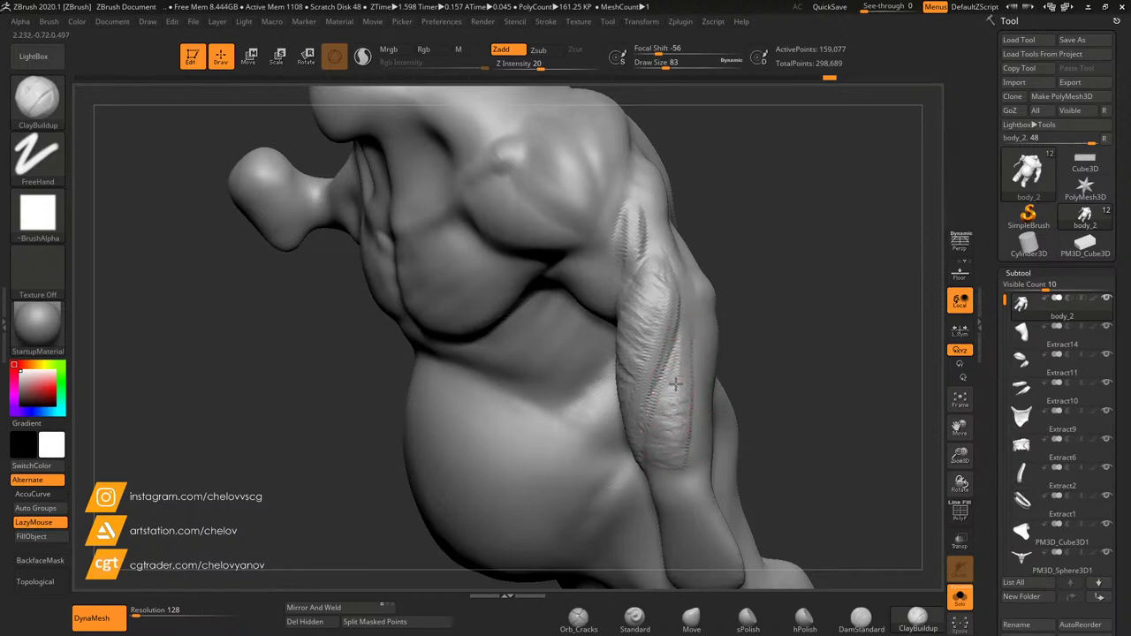
Step: Smooth the ClayBuildup strokes on the forearm muscles, the outer upper arm and the inner elbow
{"action": "key", "text": "shift"}
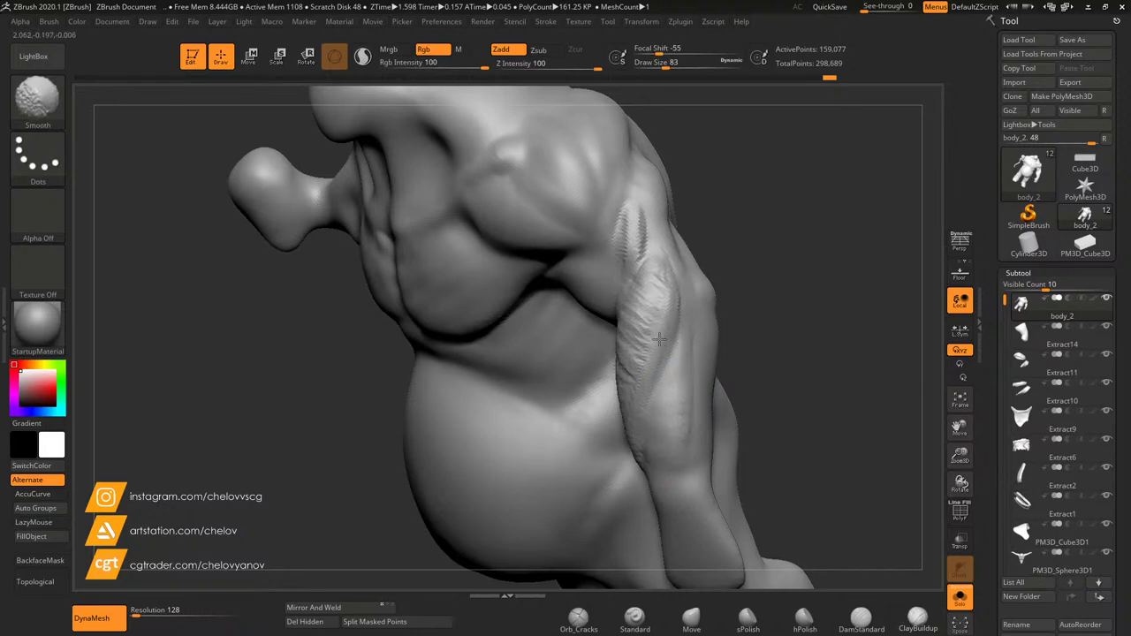
{"action": "right_click_drag", "start_coordinate": [637, 269], "coordinate": [674, 257]}
{"action": "left_click_drag", "start_coordinate": [638, 222], "coordinate": [637, 253], "text": "shift"}
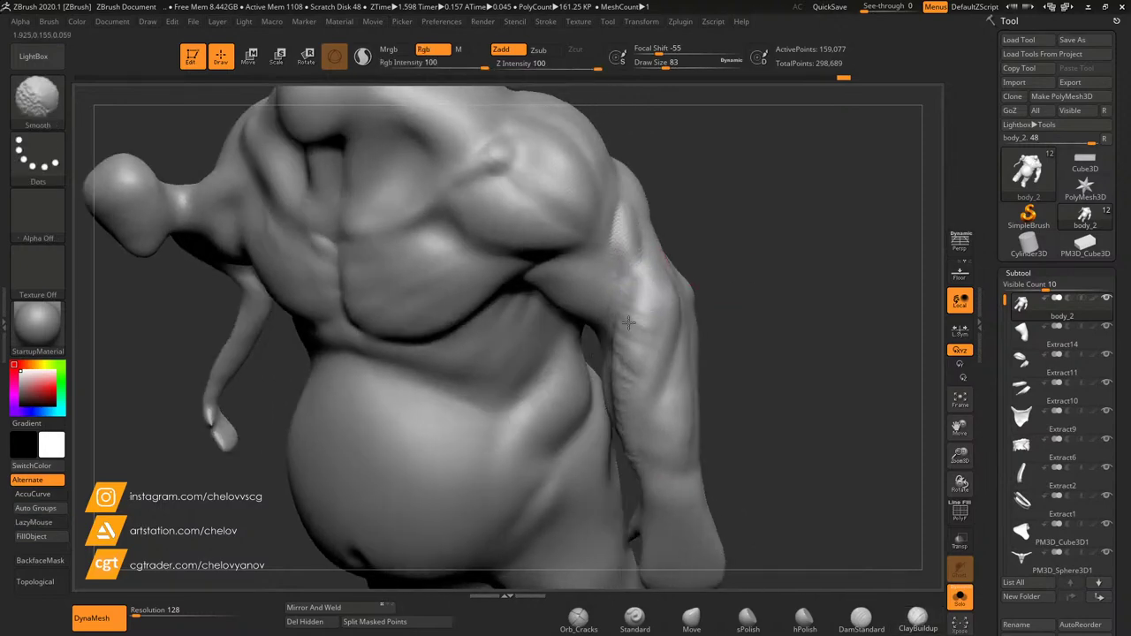
{"action": "right_click_drag", "start_coordinate": [682, 327], "coordinate": [745, 345]}
{"action": "left_click_drag", "start_coordinate": [636, 363], "coordinate": [638, 460], "text": "shift"}
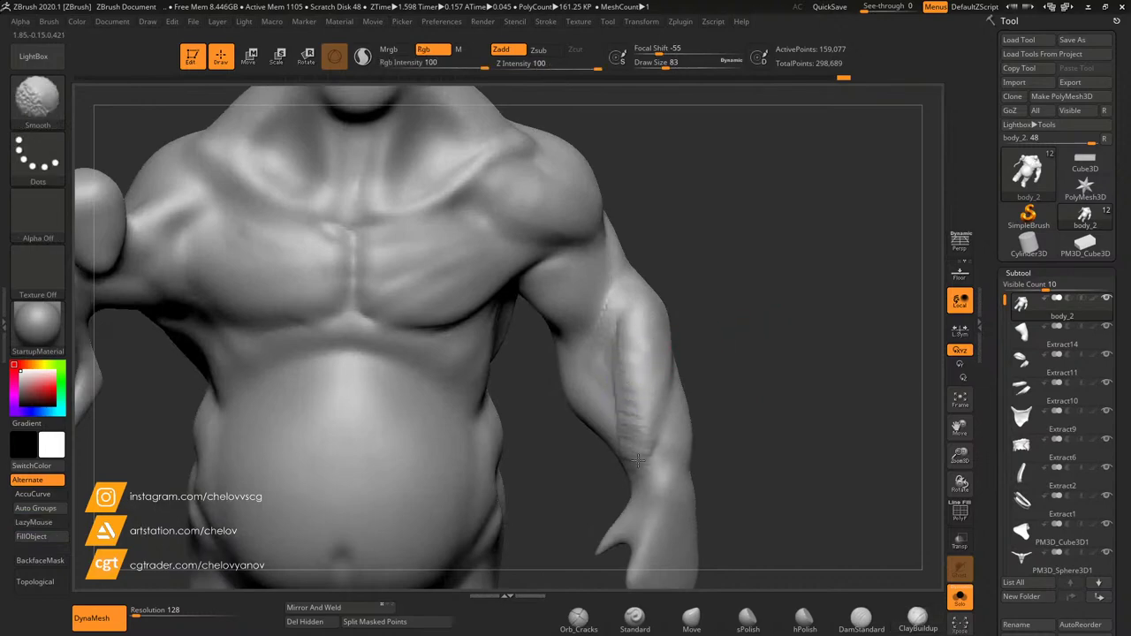
{"action": "left_click_drag", "start_coordinate": [598, 332], "coordinate": [603, 367], "text": "shift"}
{"action": "mouse_move", "coordinate": [702, 291]}
{"action": "left_mouse_down"}
{"action": "mouse_move", "coordinate": [682, 293]}
{"action": "mouse_move", "coordinate": [747, 309]}
{"action": "left_mouse_up"}
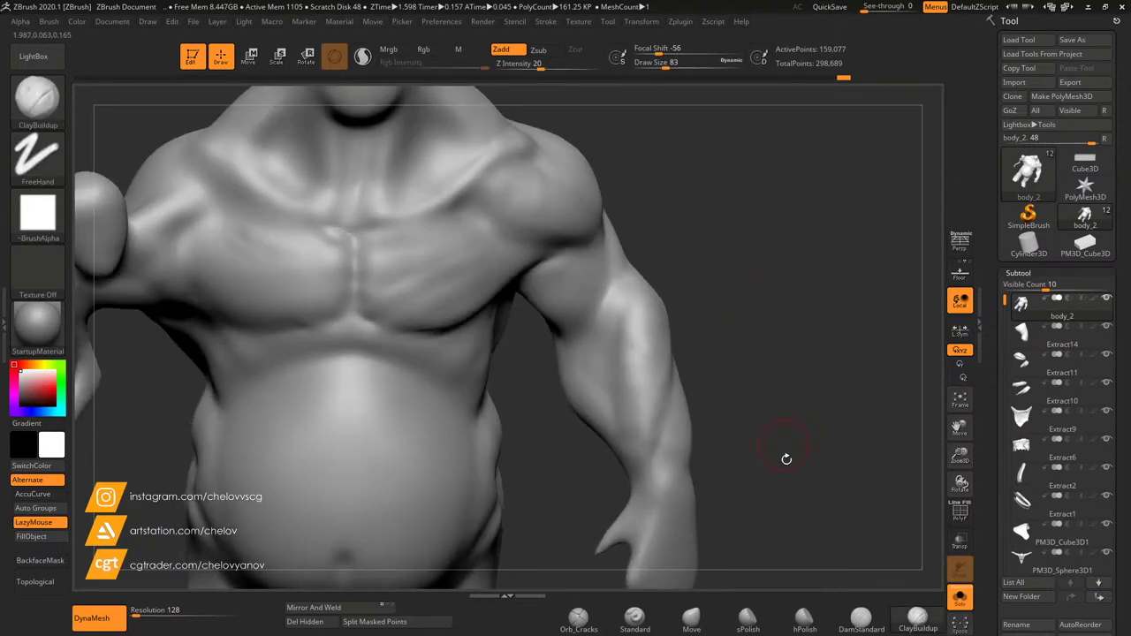
Step: Carve the creases around the inner elbow, between the biceps and the forearm muscles, with DamStandard
{"action": "left_click", "coordinate": [862, 619]}
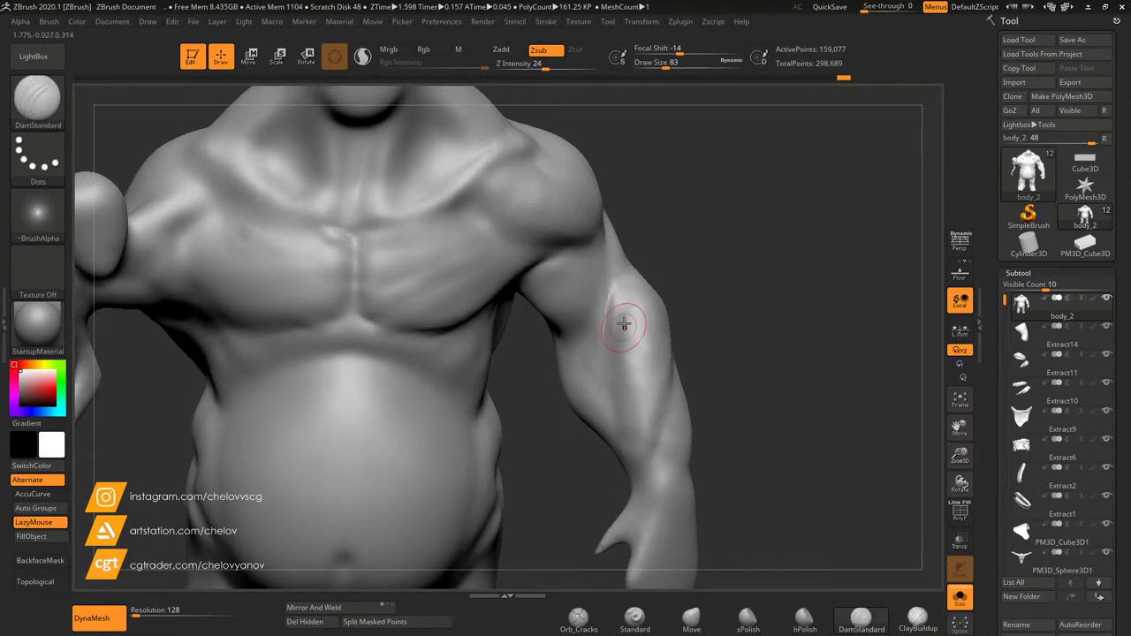
{"action": "mouse_move", "coordinate": [705, 366]}
{"action": "left_mouse_down"}
{"action": "mouse_move", "coordinate": [768, 380]}
{"action": "mouse_move", "coordinate": [568, 336]}
{"action": "left_mouse_up"}
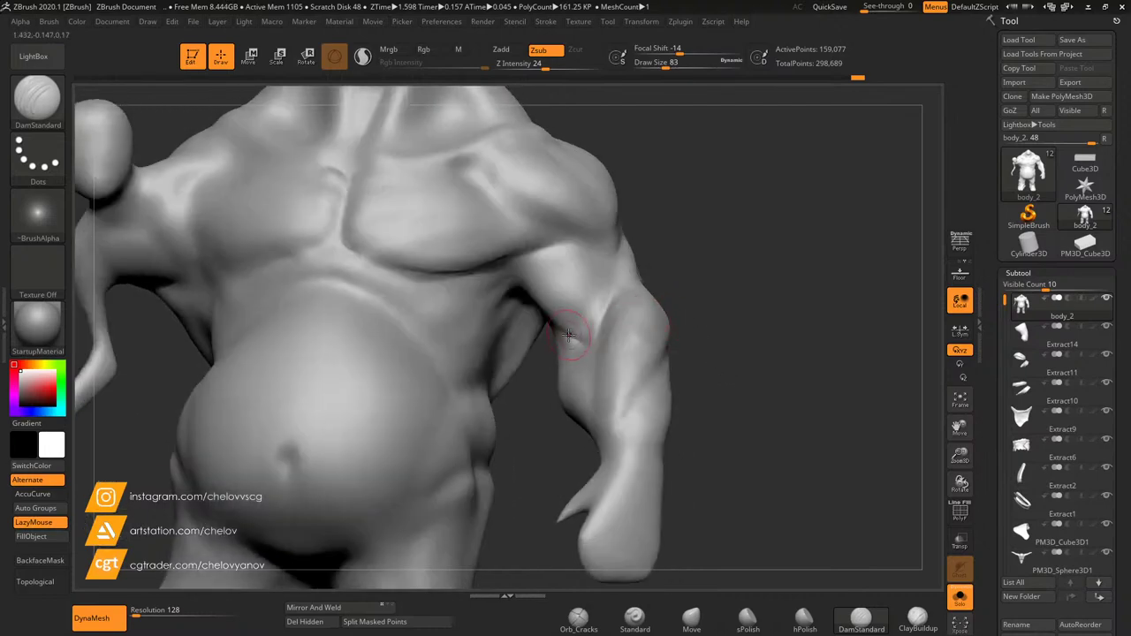
{"action": "left_click_drag", "start_coordinate": [737, 257], "coordinate": [583, 249]}
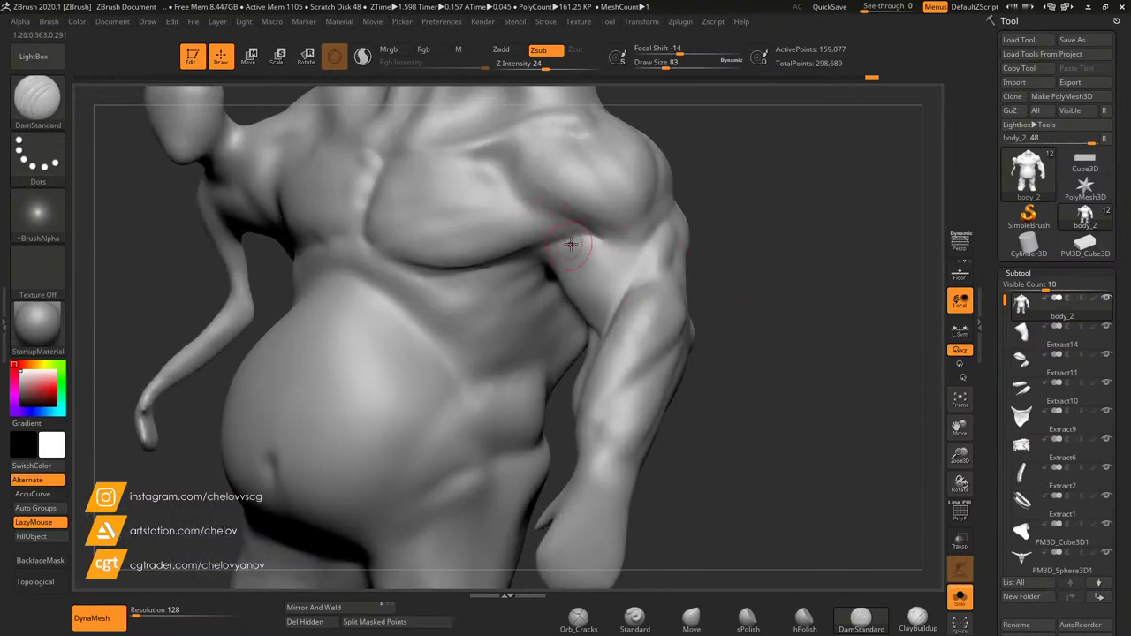
{"action": "left_click_drag", "start_coordinate": [698, 264], "coordinate": [692, 276]}
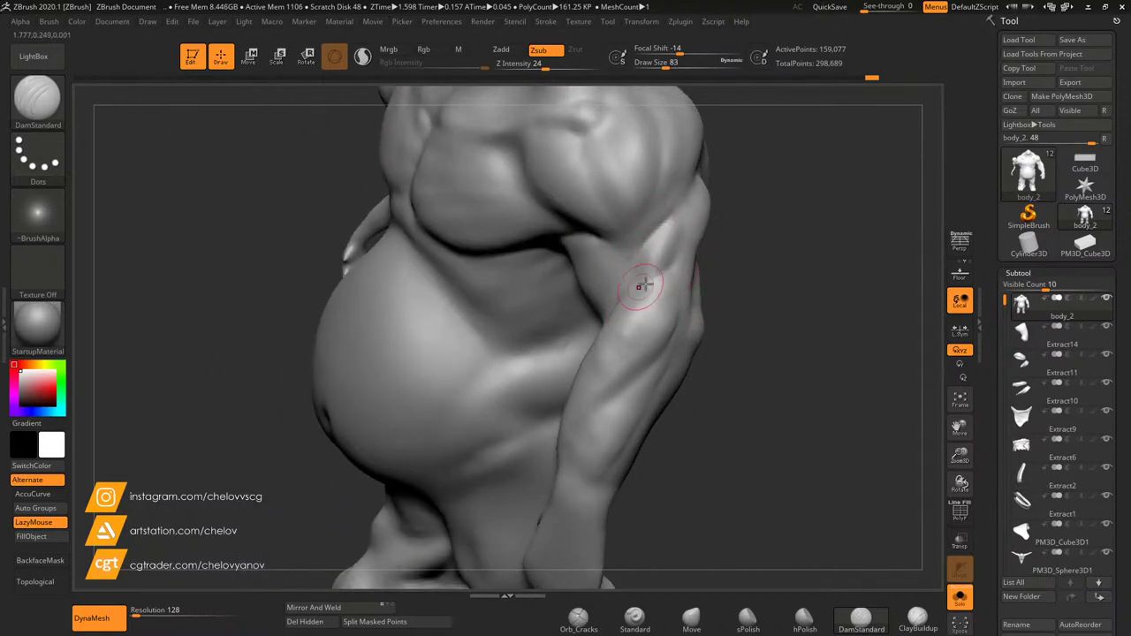
{"action": "mouse_move", "coordinate": [698, 296]}
{"action": "left_mouse_down"}
{"action": "mouse_move", "coordinate": [810, 306]}
{"action": "mouse_move", "coordinate": [748, 292]}
{"action": "mouse_move", "coordinate": [814, 467]}
{"action": "left_mouse_up"}
Step: Build up the biceps volume on the front and underside of the thick upper arm with ClayBuildup
{"action": "left_click", "coordinate": [915, 617]}
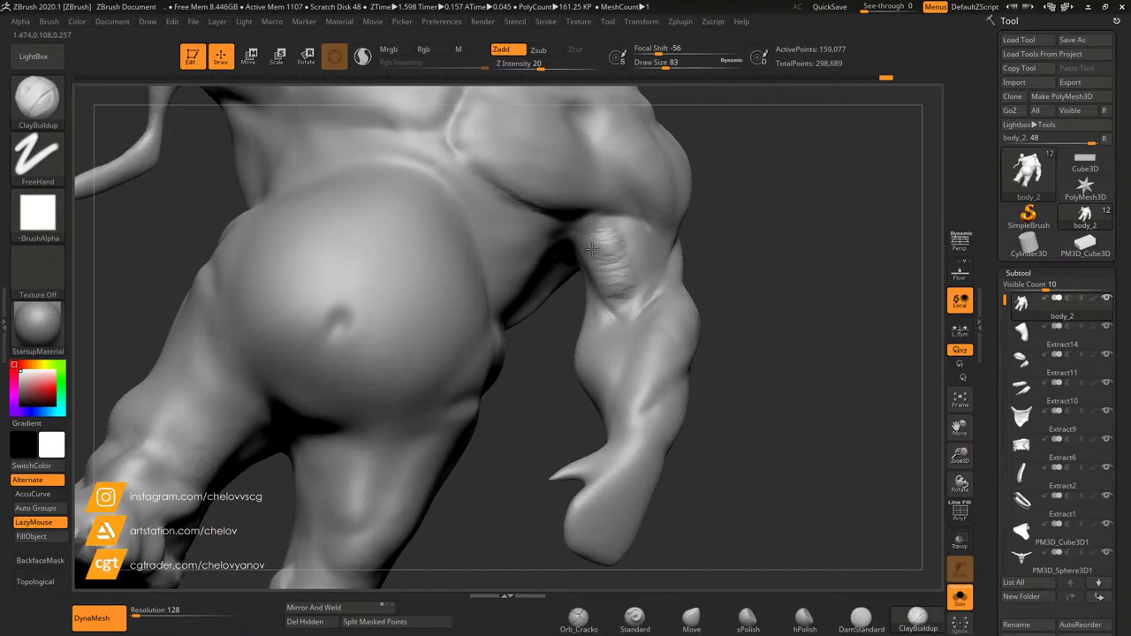
{"action": "left_click_drag", "start_coordinate": [616, 273], "coordinate": [611, 293]}
{"action": "left_click_drag", "start_coordinate": [782, 288], "coordinate": [698, 290]}
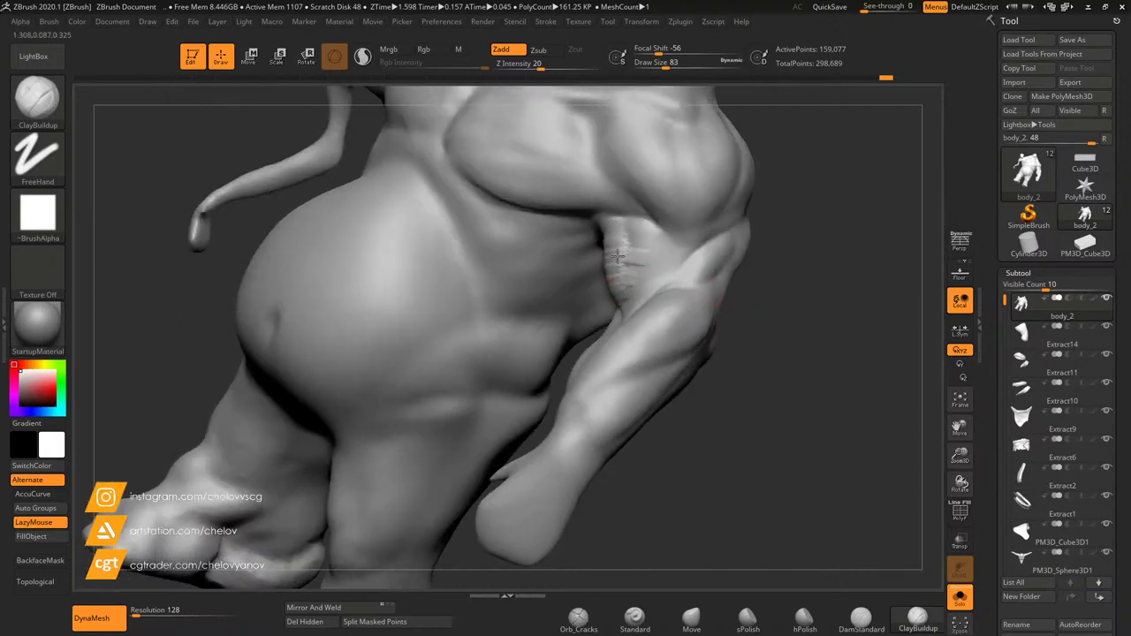
{"action": "left_click_drag", "start_coordinate": [623, 258], "coordinate": [626, 232]}
{"action": "left_click_drag", "start_coordinate": [760, 340], "coordinate": [851, 342]}
{"action": "left_click_drag", "start_coordinate": [714, 273], "coordinate": [640, 217]}
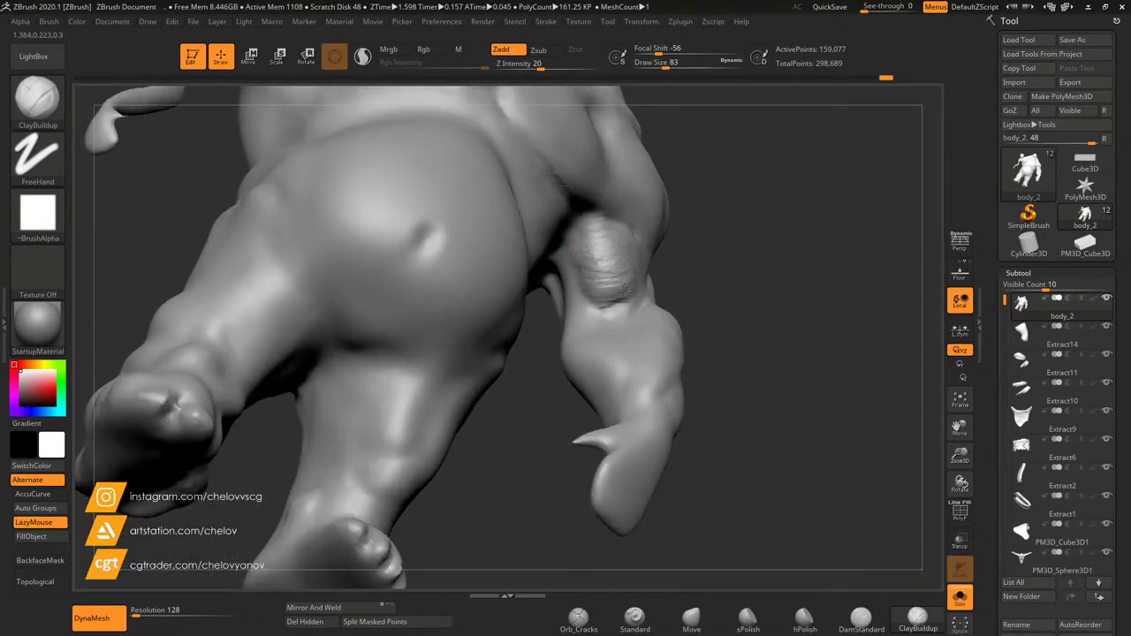
Step: Smooth the biceps and its transition into the inner elbow
{"action": "key", "text": "shift"}
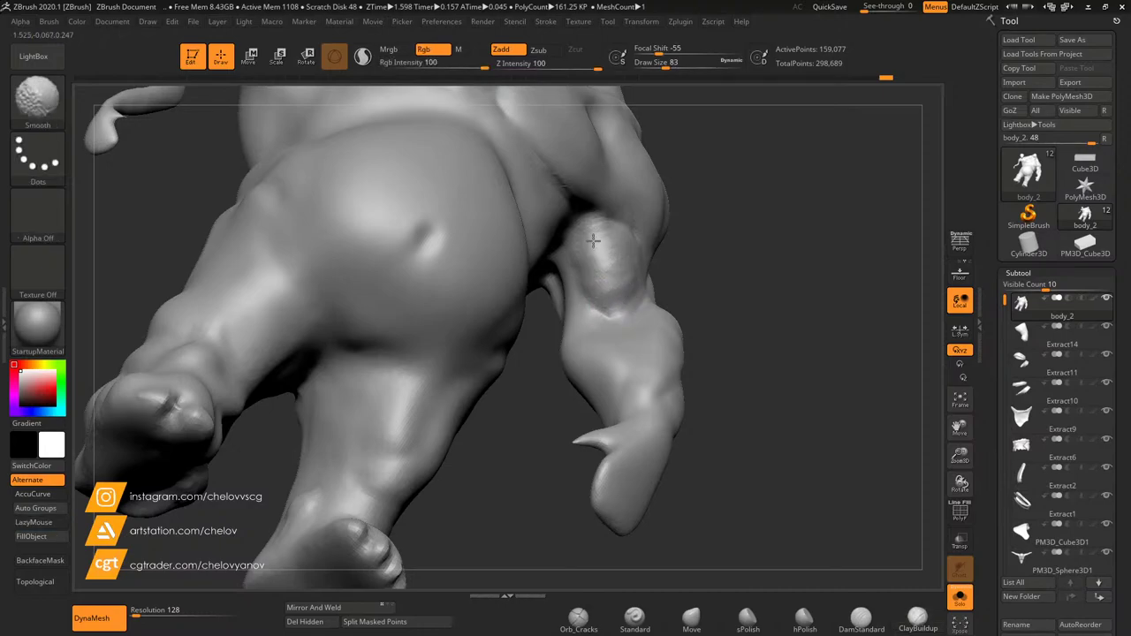
{"action": "left_click_drag", "start_coordinate": [702, 291], "coordinate": [615, 331]}
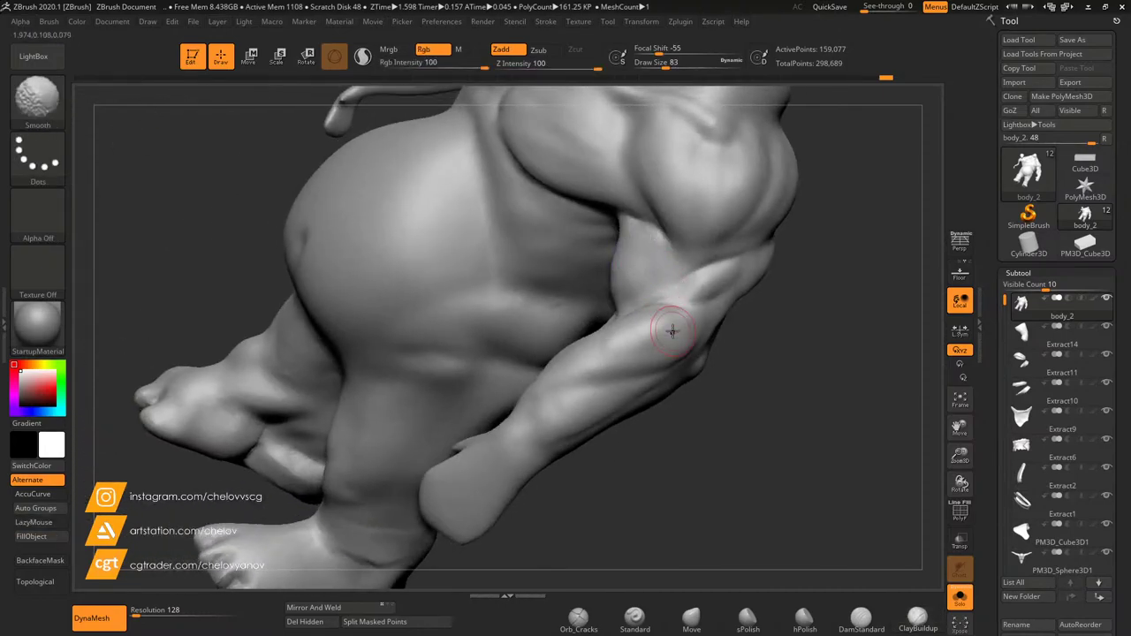
{"action": "mouse_move", "coordinate": [751, 371]}
{"action": "left_mouse_down"}
{"action": "mouse_move", "coordinate": [814, 436]}
{"action": "mouse_move", "coordinate": [801, 399]}
{"action": "left_mouse_up"}
{"action": "mouse_move", "coordinate": [920, 462]}
{"action": "left_mouse_down", "text": "alt"}
{"action": "mouse_move", "coordinate": [756, 432]}
{"action": "mouse_move", "coordinate": [726, 398]}
{"action": "mouse_move", "coordinate": [746, 410]}
{"action": "mouse_move", "coordinate": [786, 384]}
{"action": "mouse_move", "coordinate": [790, 398]}
{"action": "left_mouse_up", "text": "alt"}
{"action": "key", "text": "shift"}
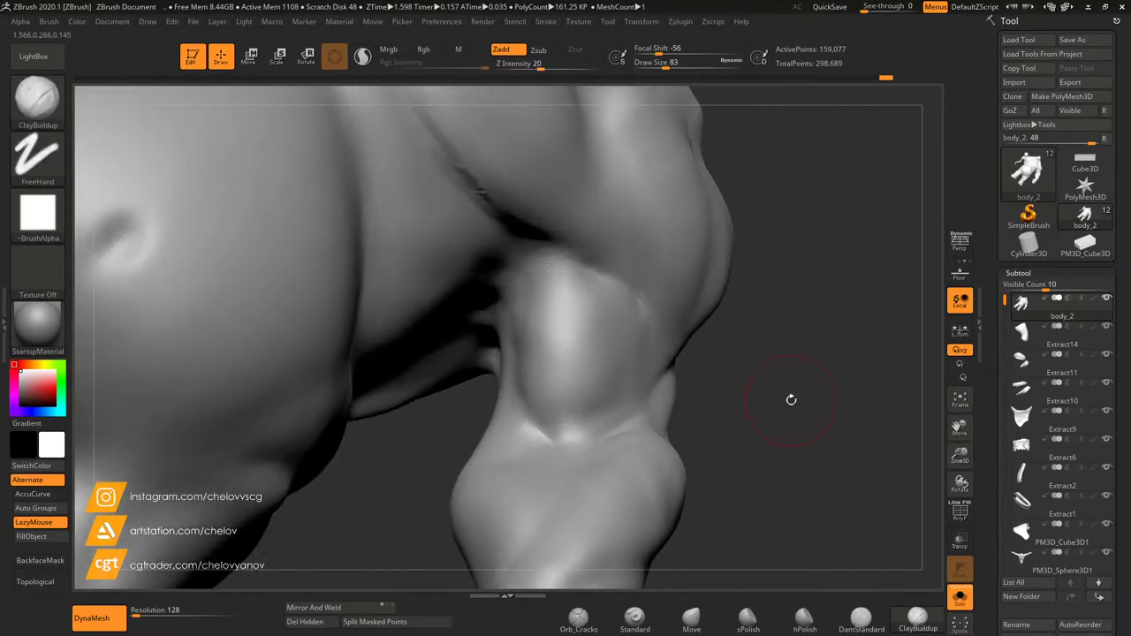
Step: Add ClayBuildup strokes on the inner upper arm below the armpit and smooth them
{"action": "left_click_drag", "start_coordinate": [682, 378], "coordinate": [638, 310]}
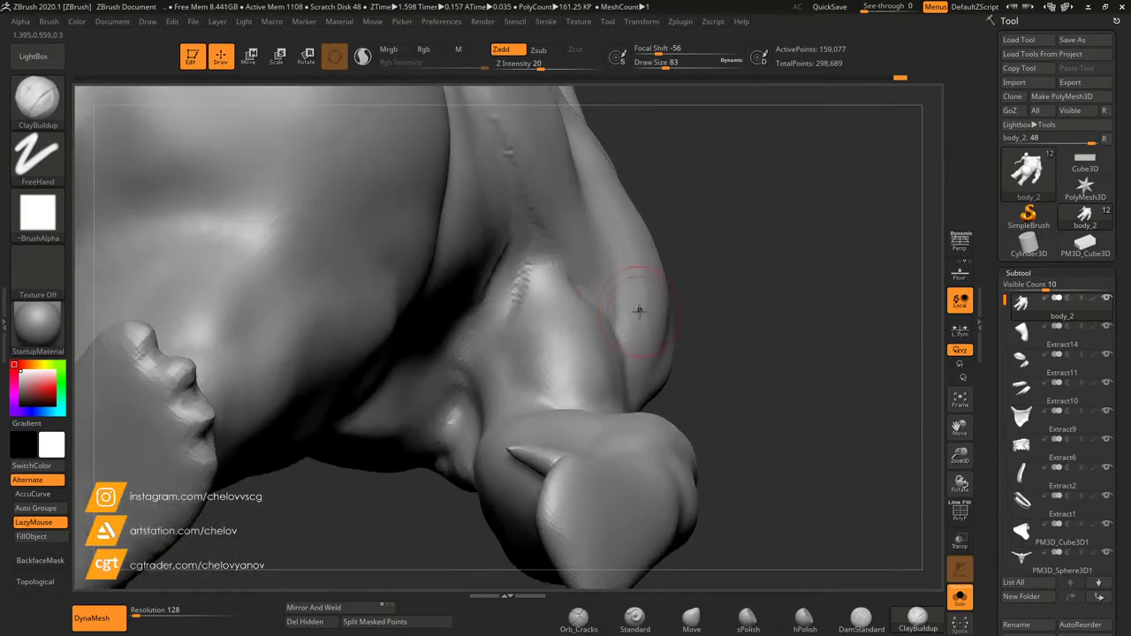
{"action": "mouse_move", "coordinate": [474, 294]}
{"action": "left_mouse_down"}
{"action": "mouse_move", "coordinate": [472, 382]}
{"action": "mouse_move", "coordinate": [470, 337]}
{"action": "mouse_move", "coordinate": [505, 263]}
{"action": "mouse_move", "coordinate": [457, 324]}
{"action": "left_mouse_up"}
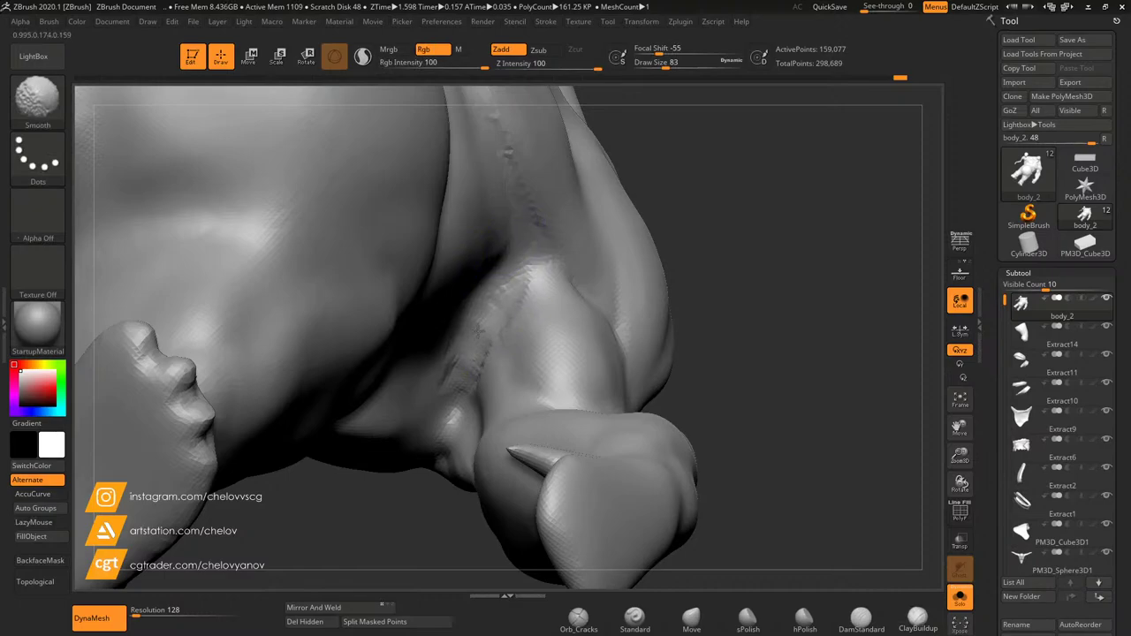
{"action": "left_click_drag", "start_coordinate": [778, 298], "coordinate": [791, 368]}
{"action": "left_click_drag", "start_coordinate": [809, 281], "coordinate": [823, 323], "text": "shift"}
Step: Reshape the upper biceps and armpit area with the Move brush at draw size 217
{"action": "left_click_drag", "start_coordinate": [955, 457], "coordinate": [934, 359]}
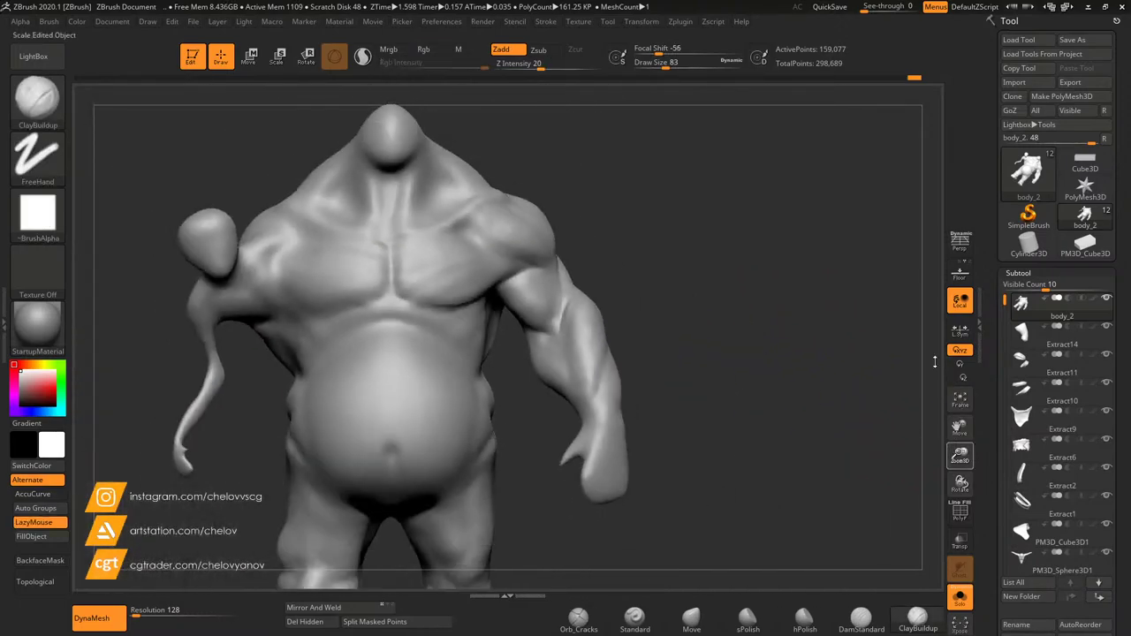
{"action": "left_click_drag", "start_coordinate": [791, 287], "coordinate": [641, 264]}
{"action": "left_click_drag", "start_coordinate": [960, 455], "coordinate": [952, 476]}
{"action": "left_click_drag", "start_coordinate": [956, 457], "coordinate": [939, 462]}
{"action": "left_click", "coordinate": [695, 628]}
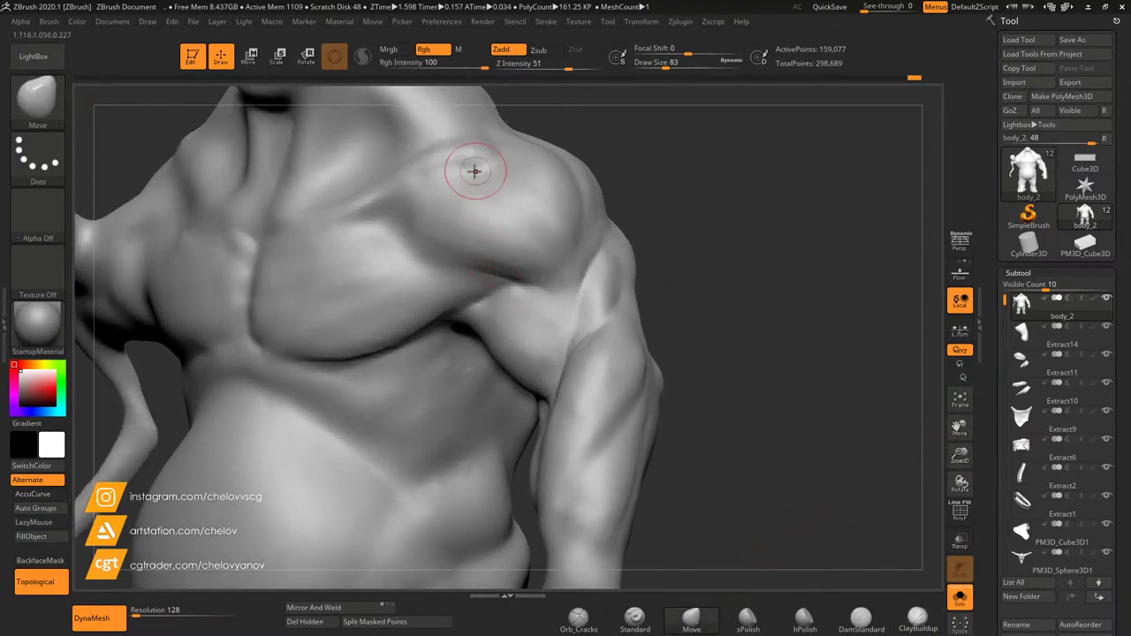
{"action": "left_click_drag", "start_coordinate": [674, 68], "coordinate": [684, 67]}
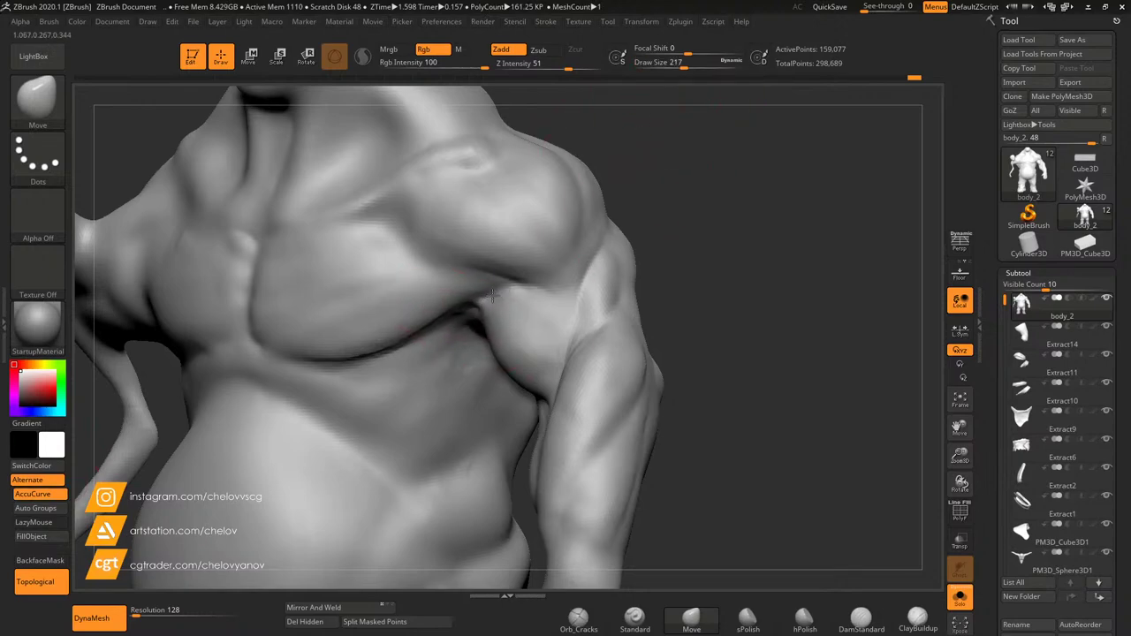
{"action": "mouse_move", "coordinate": [674, 303]}
{"action": "left_mouse_down"}
{"action": "mouse_move", "coordinate": [652, 293]}
{"action": "mouse_move", "coordinate": [690, 281]}
{"action": "mouse_move", "coordinate": [687, 263]}
{"action": "mouse_move", "coordinate": [677, 308]}
{"action": "mouse_move", "coordinate": [740, 319]}
{"action": "mouse_move", "coordinate": [777, 475]}
{"action": "left_mouse_up"}
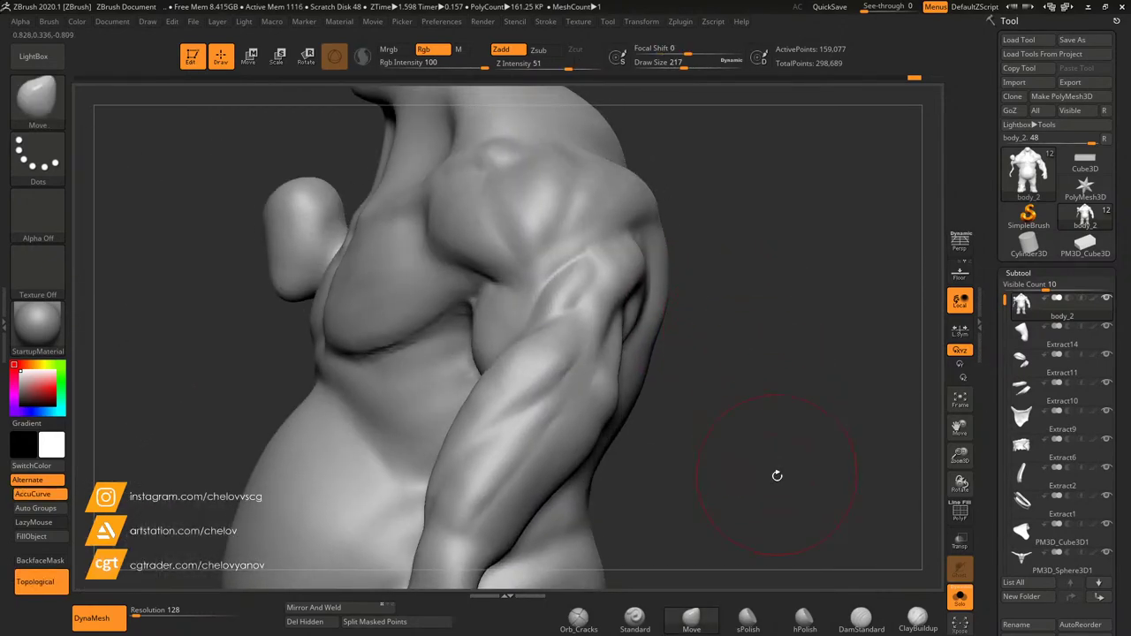
Step: Refine the contour of the shoulder and upper arm with the Move brush at draw size 140
{"action": "left_click", "coordinate": [692, 621]}
{"action": "left_click_drag", "start_coordinate": [684, 67], "coordinate": [675, 67]}
{"action": "mouse_move", "coordinate": [685, 311]}
{"action": "left_mouse_down"}
{"action": "mouse_move", "coordinate": [753, 351]}
{"action": "mouse_move", "coordinate": [741, 343]}
{"action": "left_mouse_up"}
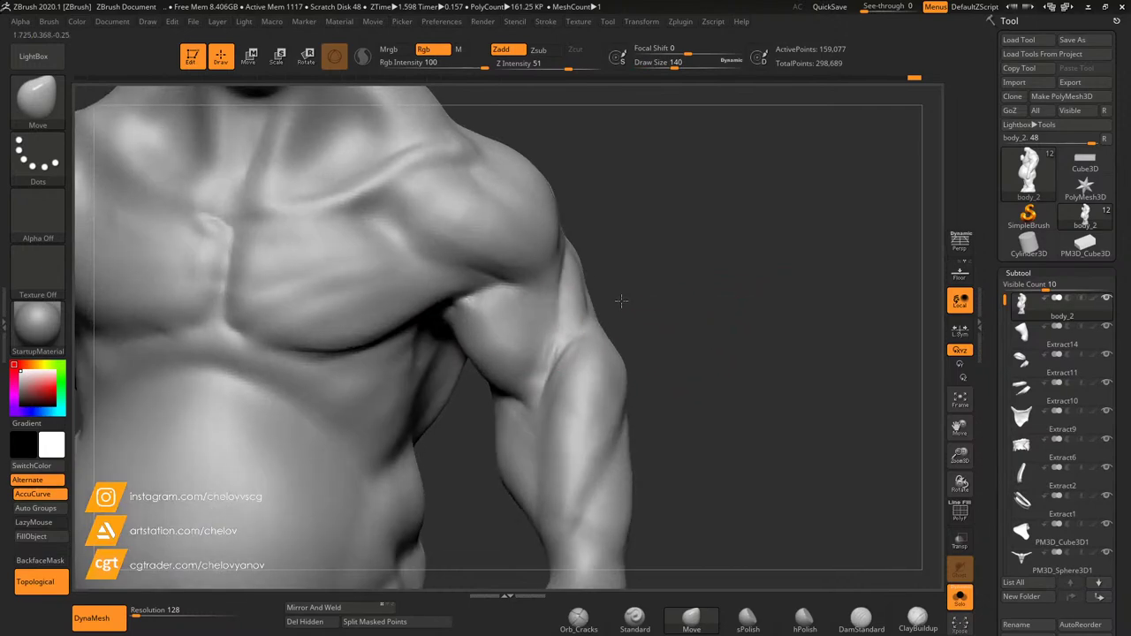
{"action": "left_click_drag", "start_coordinate": [629, 286], "coordinate": [639, 219]}
Step: Build up the outer lower chest muscle where it runs under the deltoid with ClayBuildup
{"action": "left_click", "coordinate": [917, 621]}
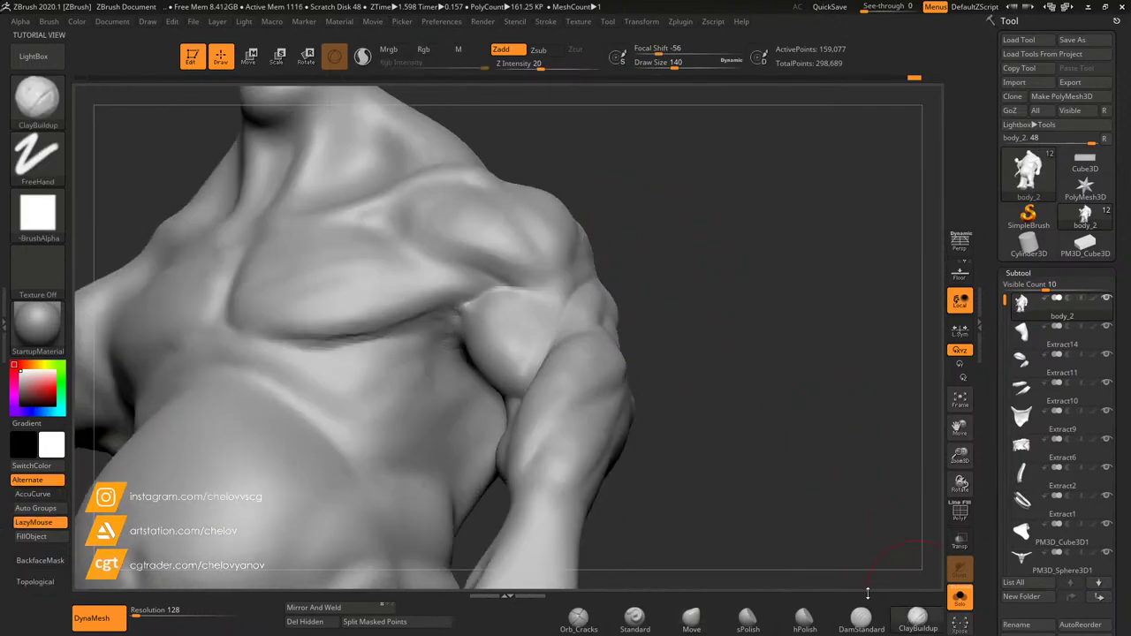
{"action": "left_click_drag", "start_coordinate": [462, 299], "coordinate": [425, 315]}
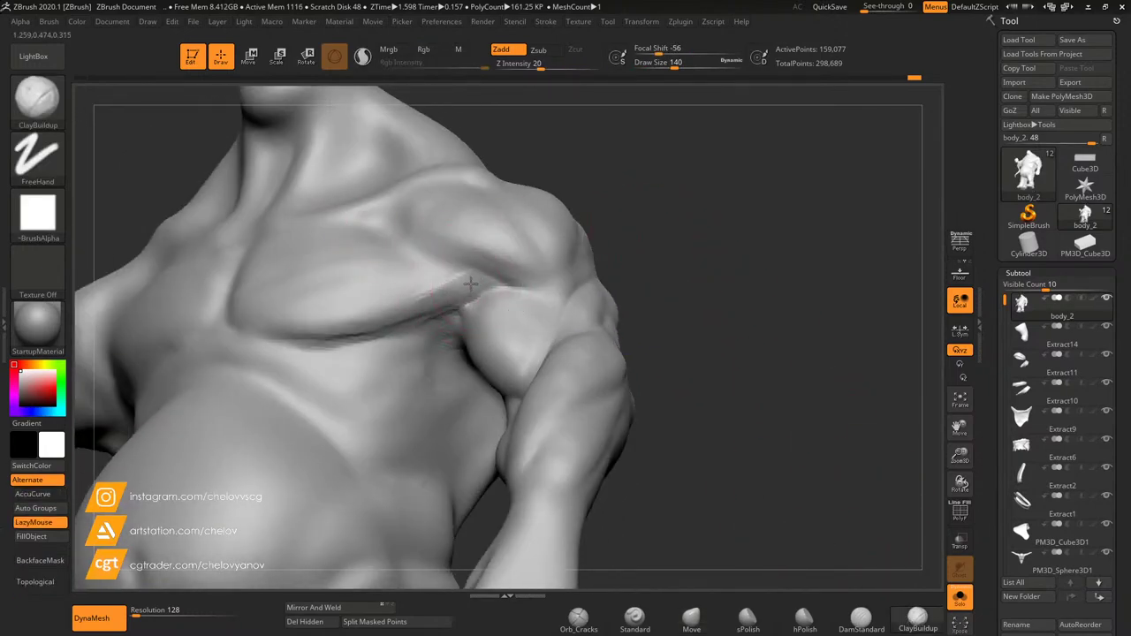
{"action": "left_click_drag", "start_coordinate": [471, 284], "coordinate": [485, 284]}
{"action": "mouse_move", "coordinate": [384, 316]}
{"action": "left_mouse_down"}
{"action": "mouse_move", "coordinate": [486, 286]}
{"action": "mouse_move", "coordinate": [357, 327]}
{"action": "mouse_move", "coordinate": [479, 294]}
{"action": "mouse_move", "coordinate": [360, 313]}
{"action": "mouse_move", "coordinate": [434, 274]}
{"action": "left_mouse_up"}
{"action": "mouse_move", "coordinate": [433, 274]}
{"action": "left_mouse_down"}
{"action": "mouse_move", "coordinate": [348, 302]}
{"action": "mouse_move", "coordinate": [442, 280]}
{"action": "mouse_move", "coordinate": [355, 309]}
{"action": "mouse_move", "coordinate": [345, 295]}
{"action": "left_mouse_up"}
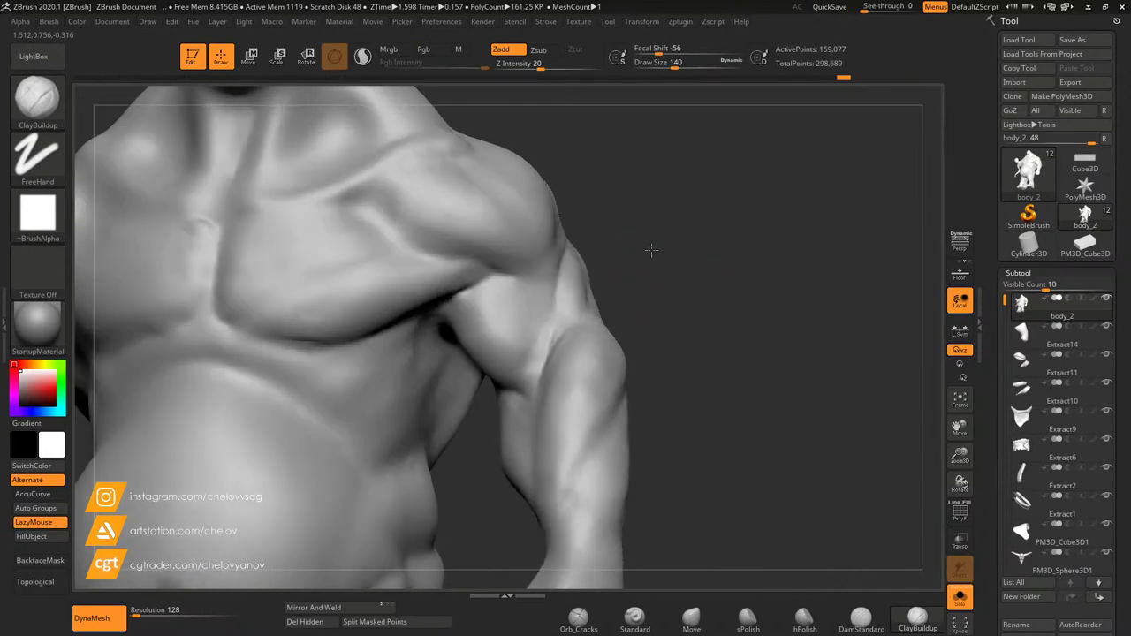
Step: Deepen the crease around the inner edge of the biceps at the armpit with DamStandard
{"action": "left_click_drag", "start_coordinate": [651, 250], "coordinate": [661, 200]}
{"action": "left_click", "coordinate": [857, 614]}
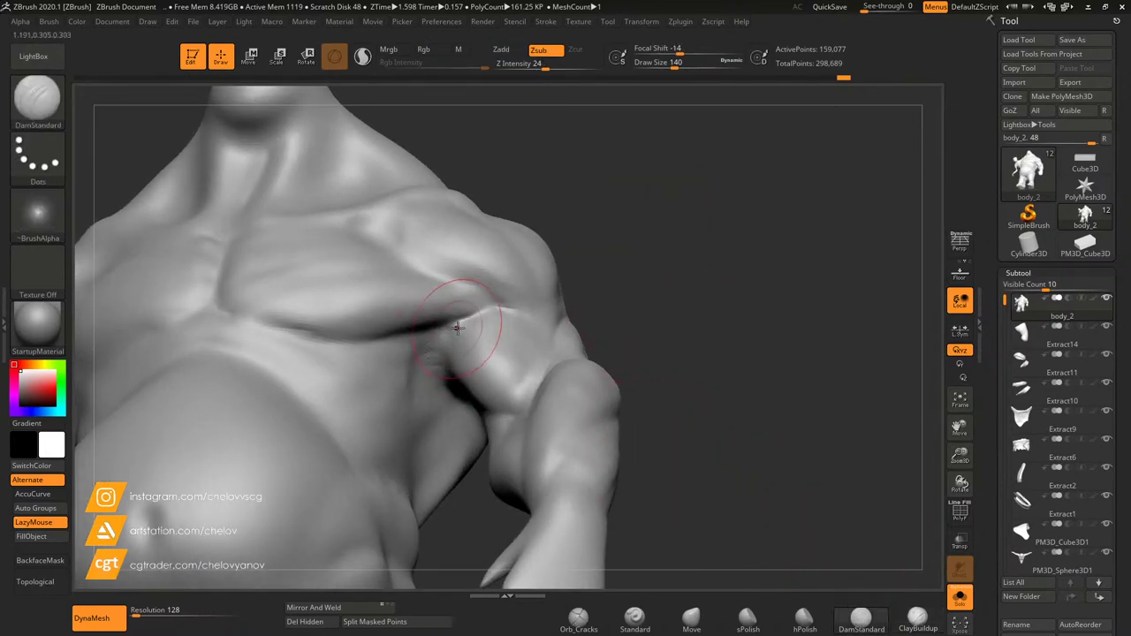
{"action": "left_click_drag", "start_coordinate": [457, 328], "coordinate": [426, 357]}
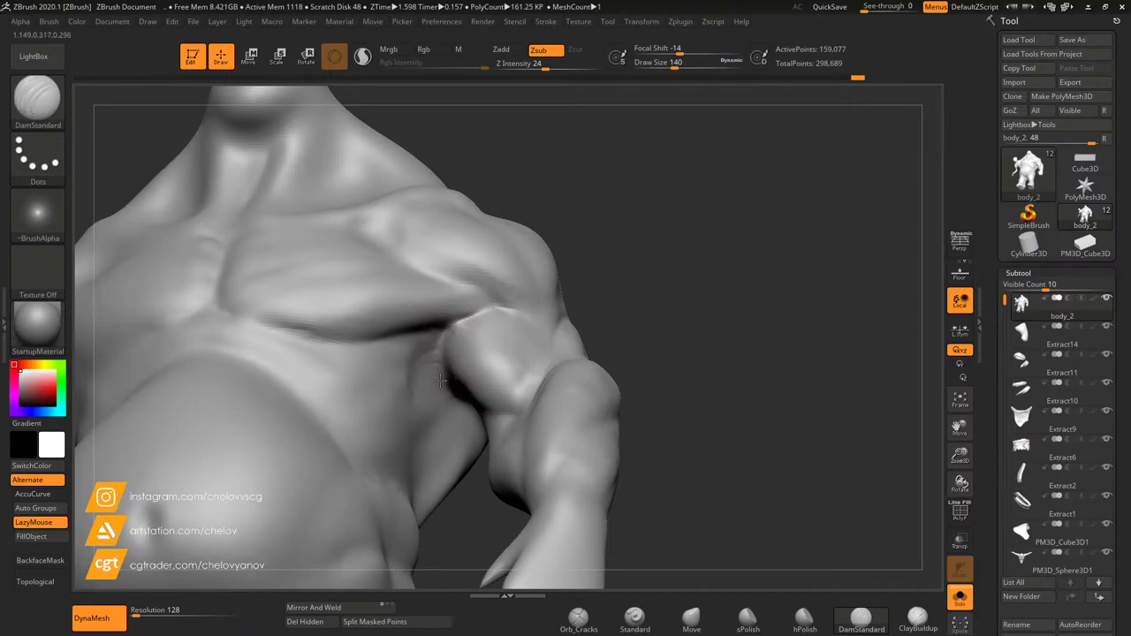
{"action": "left_click_drag", "start_coordinate": [464, 327], "coordinate": [442, 333]}
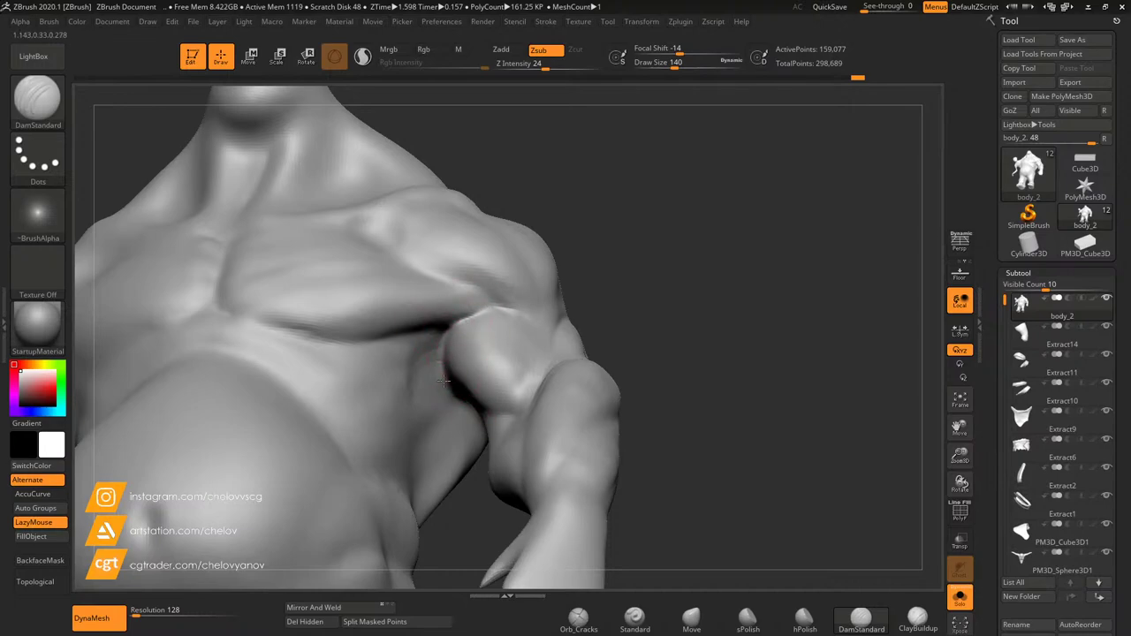
{"action": "left_click_drag", "start_coordinate": [442, 380], "coordinate": [449, 402]}
{"action": "mouse_move", "coordinate": [672, 278]}
{"action": "left_mouse_down"}
{"action": "mouse_move", "coordinate": [680, 362]}
{"action": "mouse_move", "coordinate": [649, 295]}
{"action": "mouse_move", "coordinate": [665, 327]}
{"action": "mouse_move", "coordinate": [666, 283]}
{"action": "mouse_move", "coordinate": [637, 293]}
{"action": "mouse_move", "coordinate": [652, 263]}
{"action": "mouse_move", "coordinate": [652, 280]}
{"action": "left_mouse_up"}
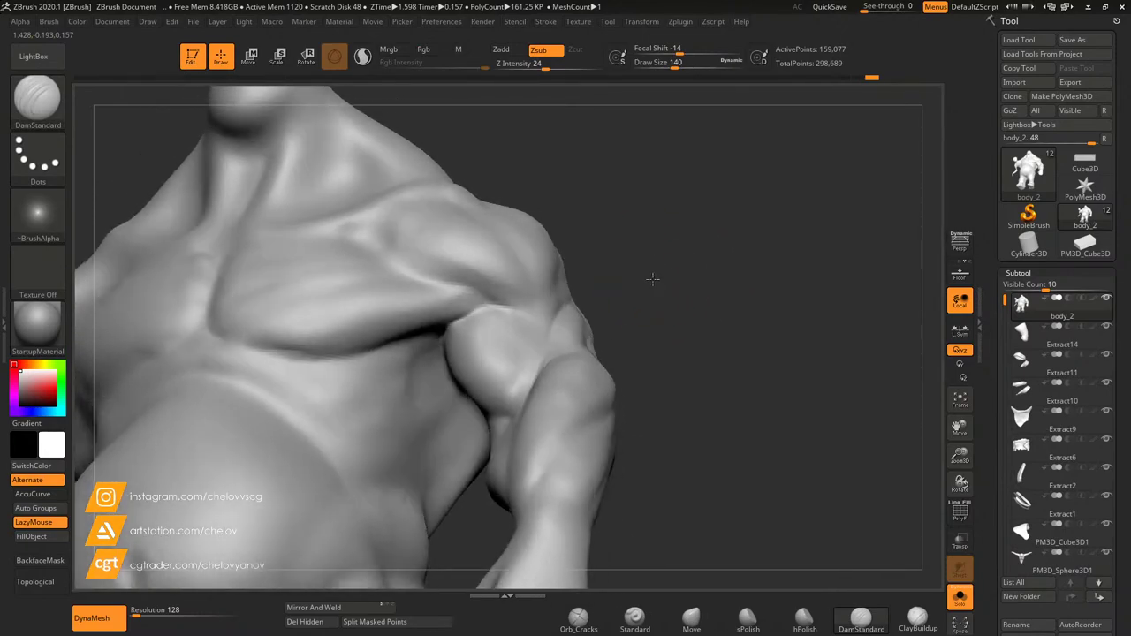
Step: Sculpt muscle strands on the side of the torso below the armpit with ClayBuildup and smooth them
{"action": "left_click", "coordinate": [914, 617]}
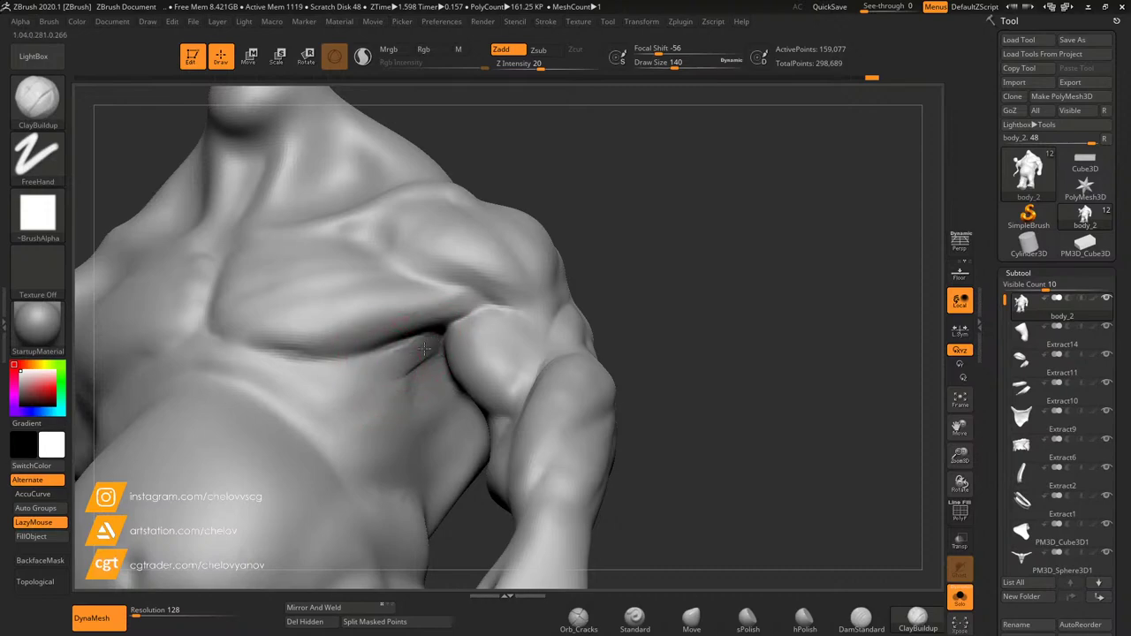
{"action": "mouse_move", "coordinate": [425, 350]}
{"action": "left_mouse_down"}
{"action": "mouse_move", "coordinate": [389, 366]}
{"action": "mouse_move", "coordinate": [425, 379]}
{"action": "mouse_move", "coordinate": [423, 408]}
{"action": "mouse_move", "coordinate": [395, 421]}
{"action": "mouse_move", "coordinate": [453, 431]}
{"action": "mouse_move", "coordinate": [417, 462]}
{"action": "mouse_move", "coordinate": [460, 426]}
{"action": "left_mouse_up"}
{"action": "left_click_drag", "start_coordinate": [408, 456], "coordinate": [389, 356], "text": "shift"}
{"action": "mouse_move", "coordinate": [632, 298]}
{"action": "left_mouse_down"}
{"action": "mouse_move", "coordinate": [672, 283]}
{"action": "mouse_move", "coordinate": [662, 230]}
{"action": "mouse_move", "coordinate": [648, 302]}
{"action": "mouse_move", "coordinate": [654, 262]}
{"action": "mouse_move", "coordinate": [629, 257]}
{"action": "mouse_move", "coordinate": [666, 265]}
{"action": "mouse_move", "coordinate": [654, 261]}
{"action": "mouse_move", "coordinate": [711, 483]}
{"action": "left_mouse_up"}
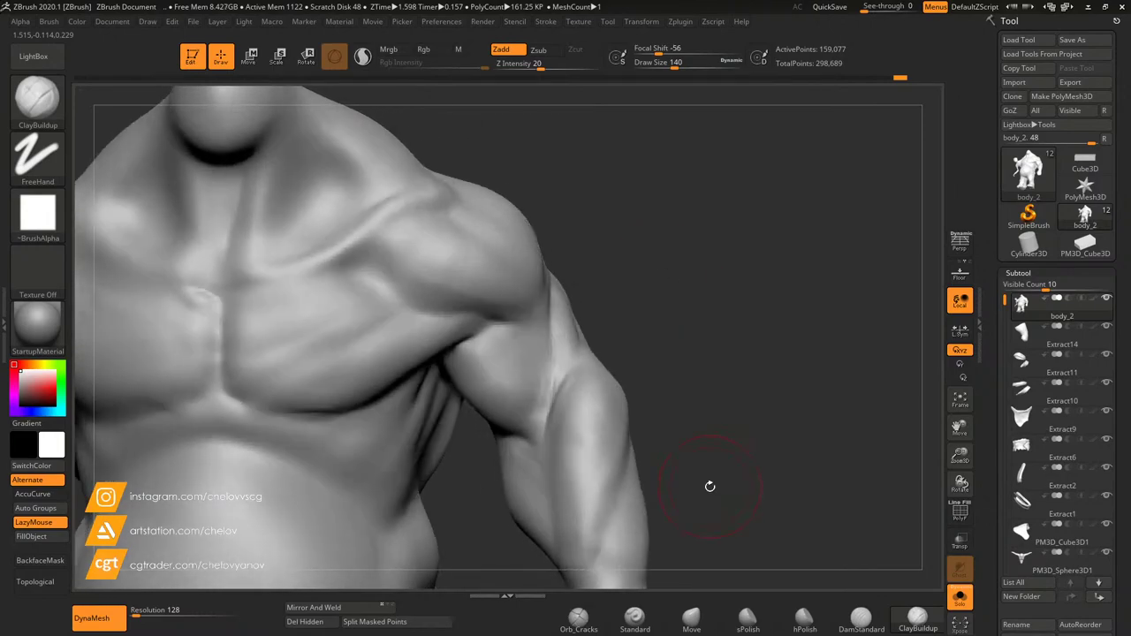
Step: Carve the crease between the deltoid and the chest muscle with DamStandard
{"action": "left_click_drag", "start_coordinate": [712, 384], "coordinate": [729, 336]}
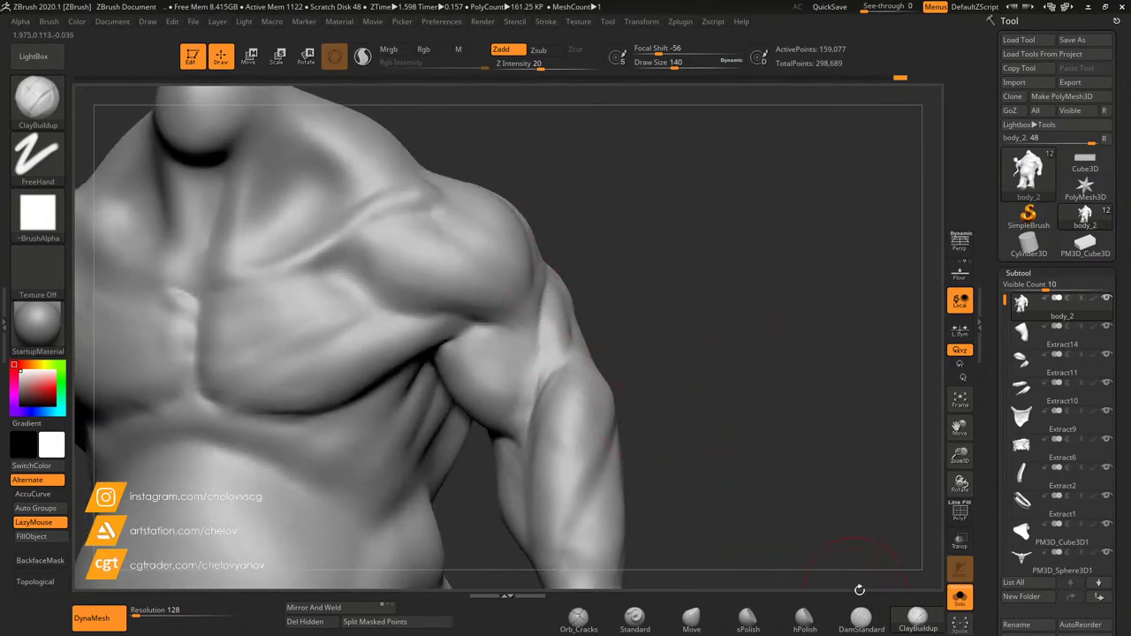
{"action": "left_click", "coordinate": [861, 617]}
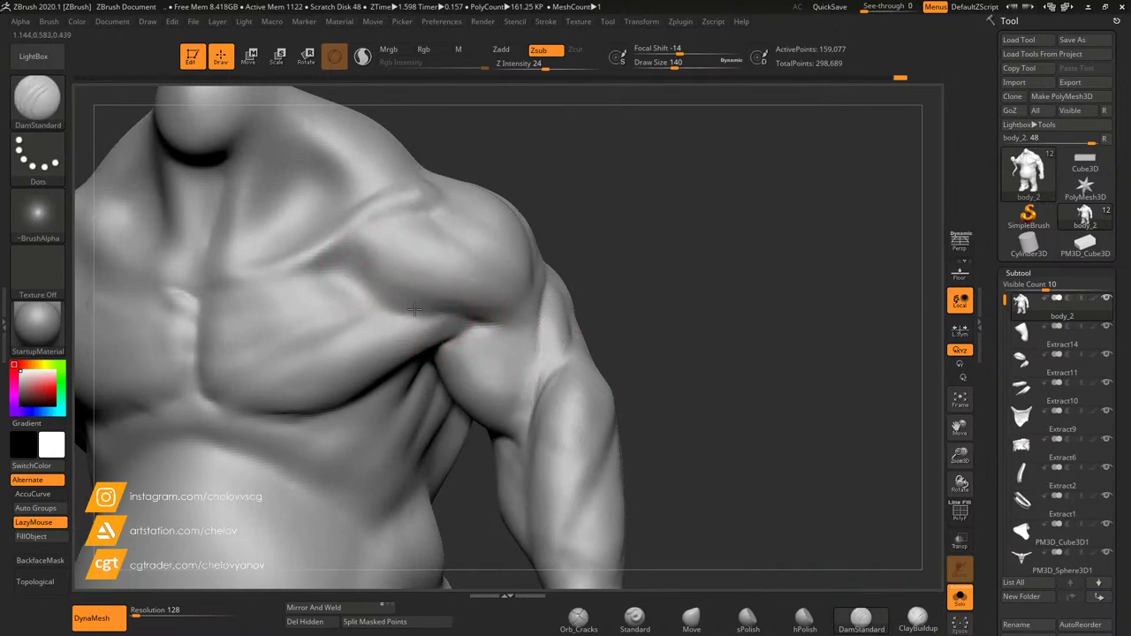
{"action": "left_click_drag", "start_coordinate": [439, 315], "coordinate": [404, 298]}
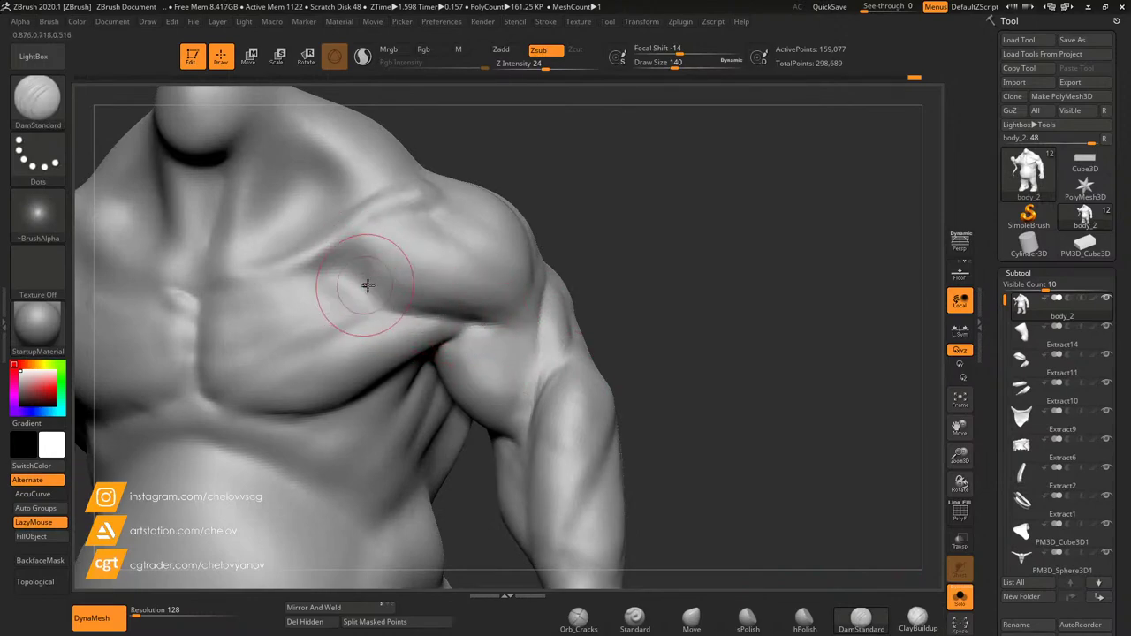
Step: Carve the crease under the deltoid and muscle grooves across the outer chest toward the armpit with DamStandard
{"action": "left_click_drag", "start_coordinate": [469, 320], "coordinate": [363, 279]}
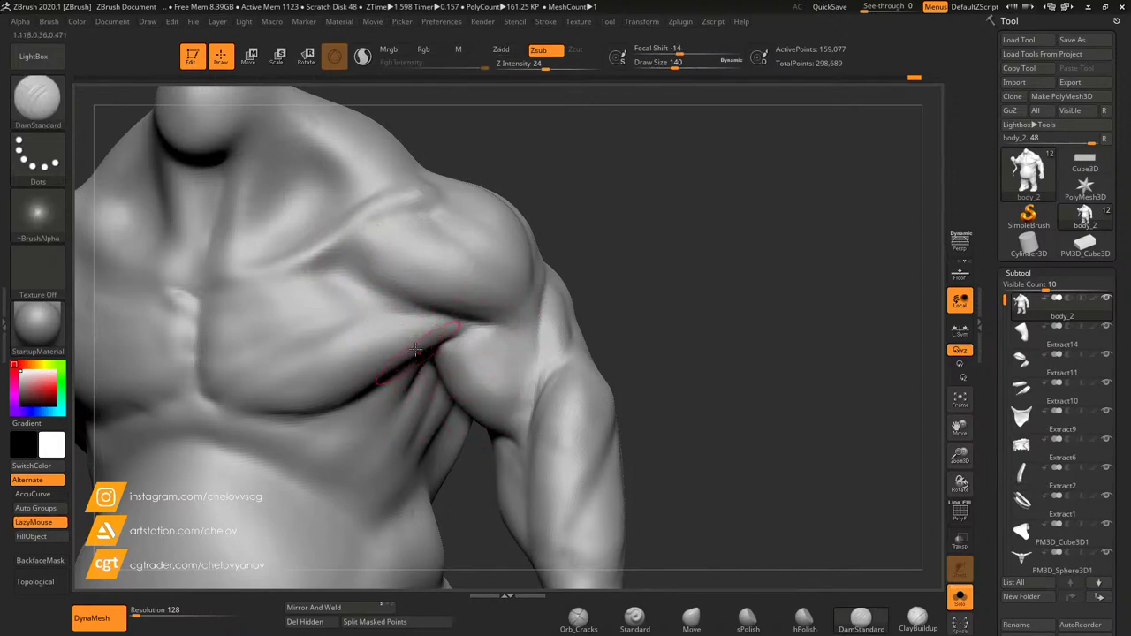
{"action": "left_click_drag", "start_coordinate": [315, 387], "coordinate": [346, 354]}
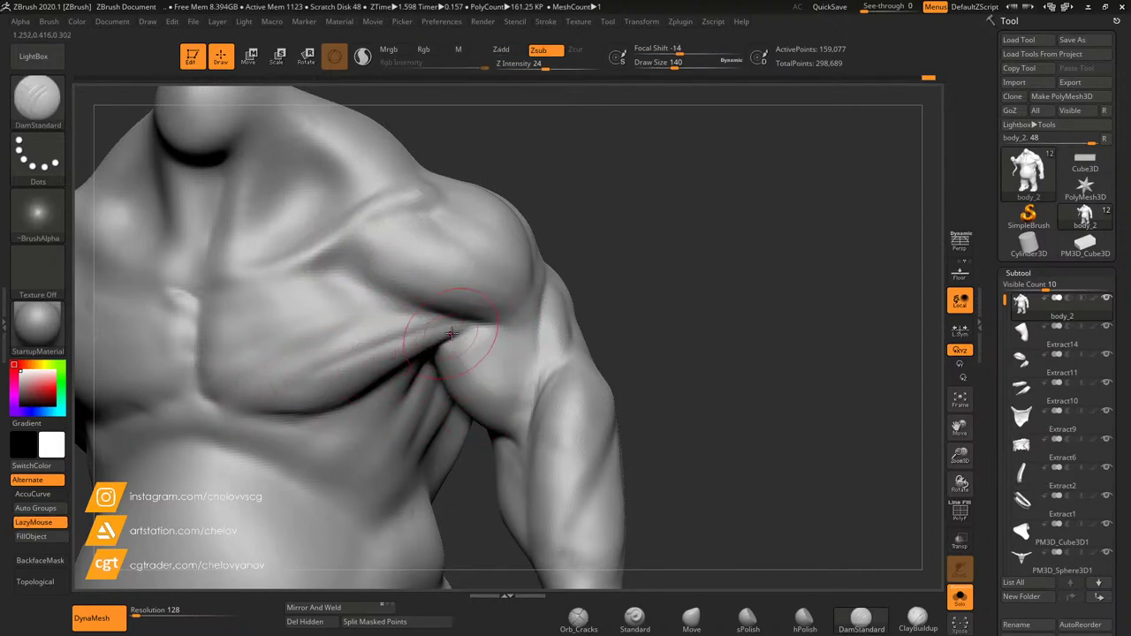
{"action": "mouse_move", "coordinate": [433, 331]}
{"action": "left_mouse_down"}
{"action": "mouse_move", "coordinate": [265, 379]}
{"action": "mouse_move", "coordinate": [293, 324]}
{"action": "mouse_move", "coordinate": [338, 341]}
{"action": "left_mouse_up"}
Step: Examine the torso, shoulder and upper arm anatomy from the front, back, side and below
{"action": "left_click_drag", "start_coordinate": [960, 454], "coordinate": [938, 416]}
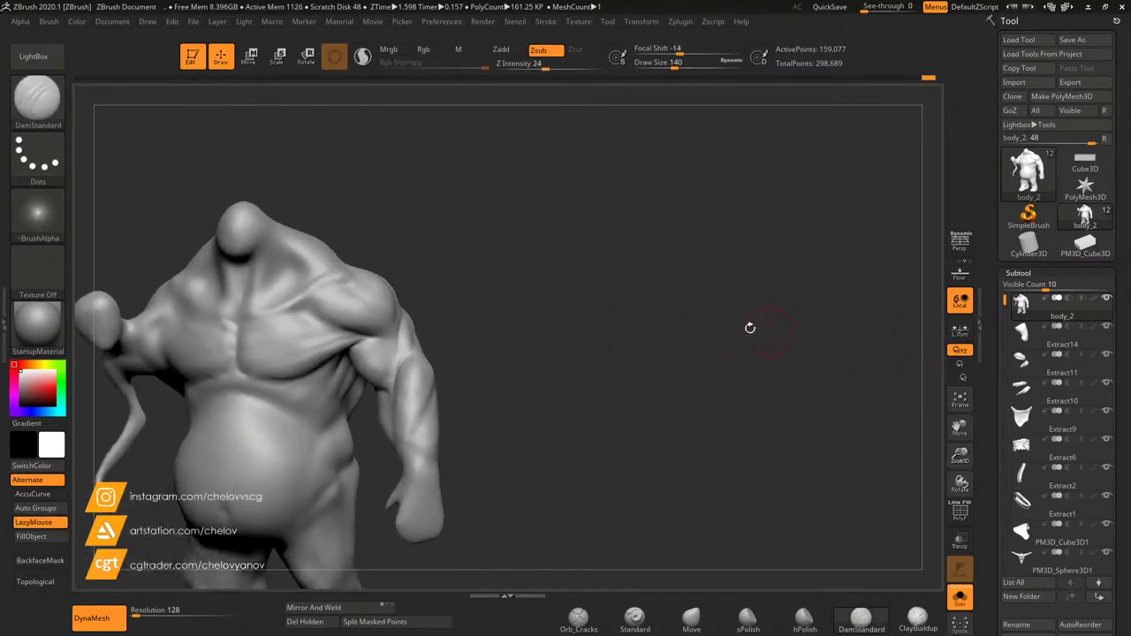
{"action": "left_click_drag", "start_coordinate": [749, 328], "coordinate": [572, 316], "text": "shift"}
{"action": "left_click_drag", "start_coordinate": [960, 453], "coordinate": [963, 491]}
{"action": "left_click_drag", "start_coordinate": [960, 429], "coordinate": [1085, 363]}
{"action": "left_click_drag", "start_coordinate": [785, 261], "coordinate": [788, 265]}
{"action": "left_click_drag", "start_coordinate": [972, 458], "coordinate": [964, 426]}
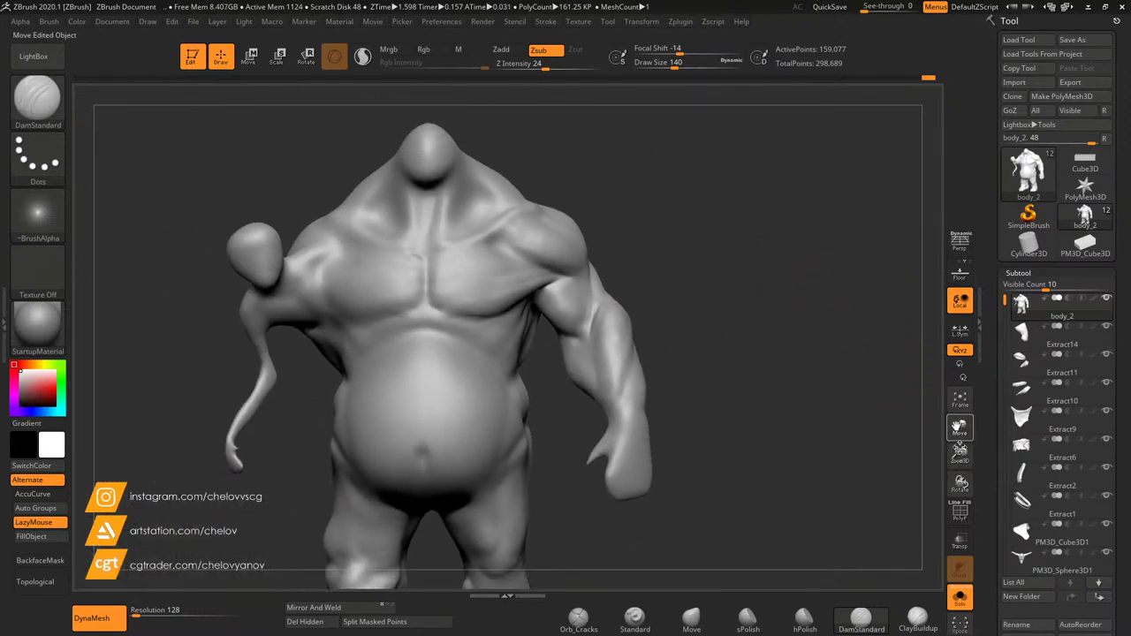
{"action": "left_click_drag", "start_coordinate": [685, 266], "coordinate": [664, 283]}
{"action": "mouse_move", "coordinate": [663, 236]}
{"action": "left_mouse_down"}
{"action": "mouse_move", "coordinate": [662, 248]}
{"action": "mouse_move", "coordinate": [615, 243]}
{"action": "mouse_move", "coordinate": [668, 234]}
{"action": "mouse_move", "coordinate": [556, 235]}
{"action": "left_mouse_up"}
{"action": "left_click_drag", "start_coordinate": [334, 213], "coordinate": [322, 218]}
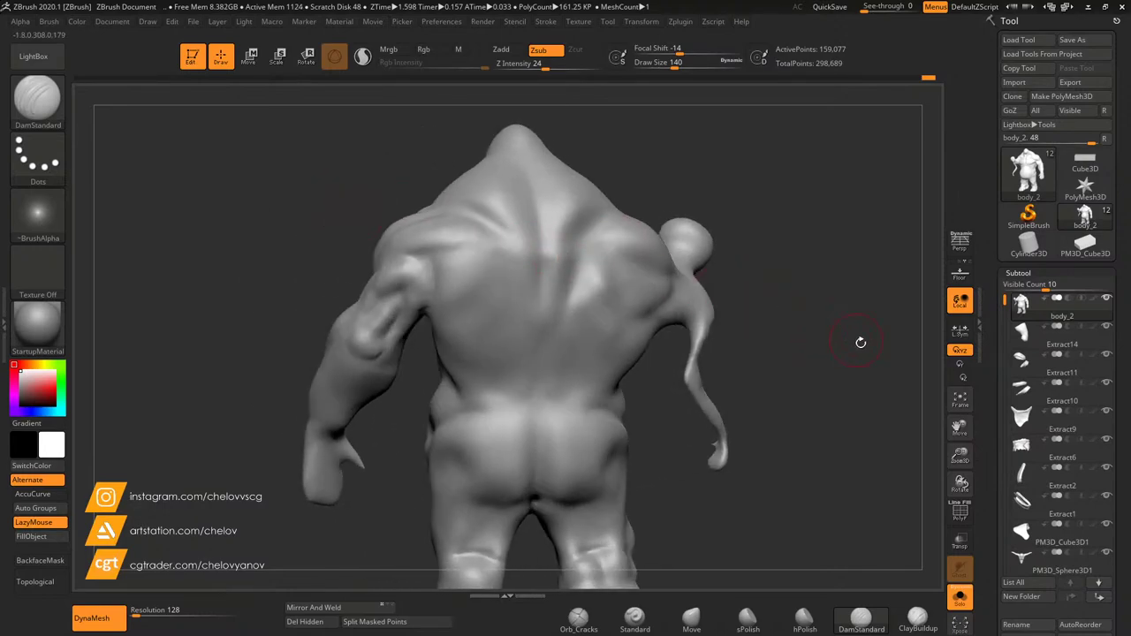
{"action": "mouse_move", "coordinate": [961, 427]}
{"action": "left_mouse_down"}
{"action": "mouse_move", "coordinate": [961, 416]}
{"action": "mouse_move", "coordinate": [960, 427]}
{"action": "mouse_move", "coordinate": [897, 450]}
{"action": "mouse_move", "coordinate": [890, 389]}
{"action": "mouse_move", "coordinate": [898, 403]}
{"action": "left_mouse_up"}
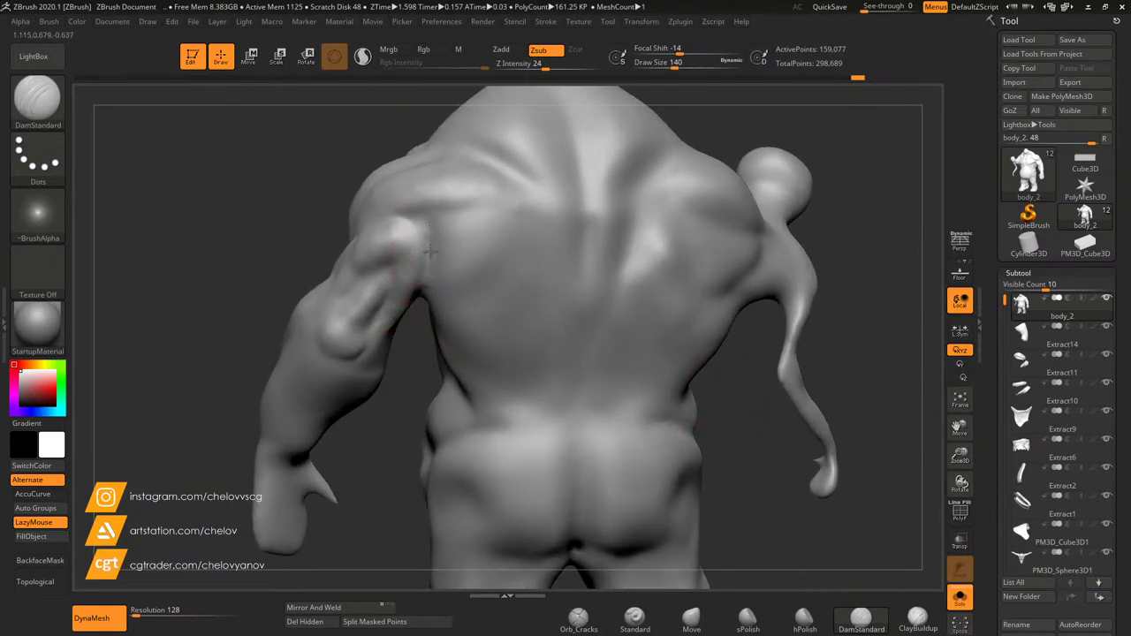
{"action": "left_click_drag", "start_coordinate": [394, 163], "coordinate": [399, 220]}
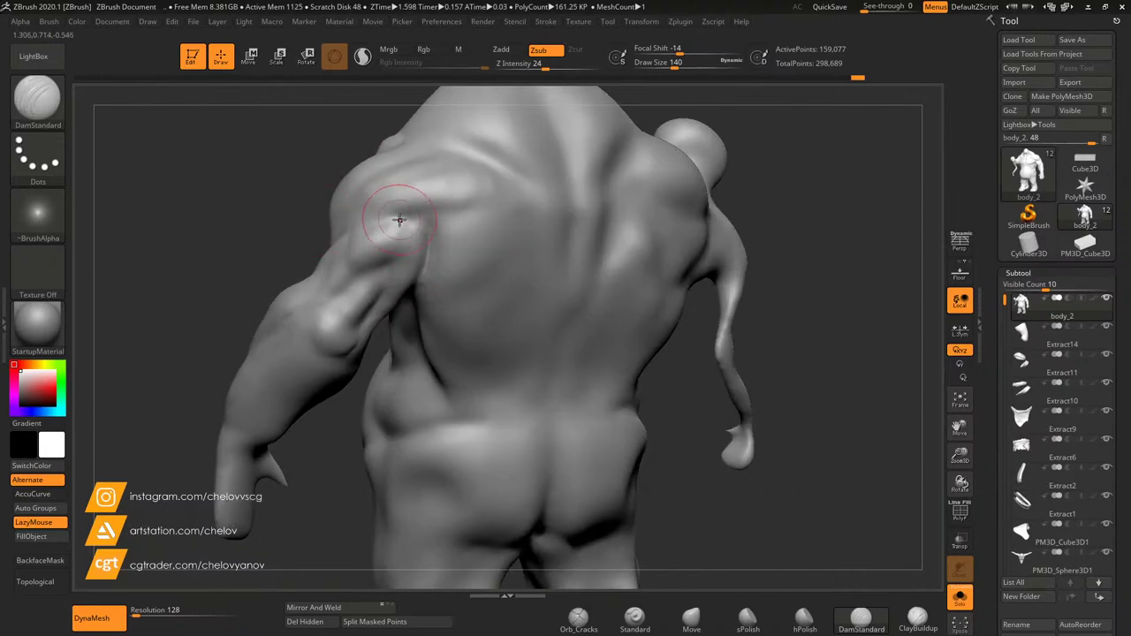
{"action": "mouse_move", "coordinate": [226, 254]}
{"action": "left_mouse_down"}
{"action": "mouse_move", "coordinate": [235, 273]}
{"action": "mouse_move", "coordinate": [272, 276]}
{"action": "left_mouse_up"}
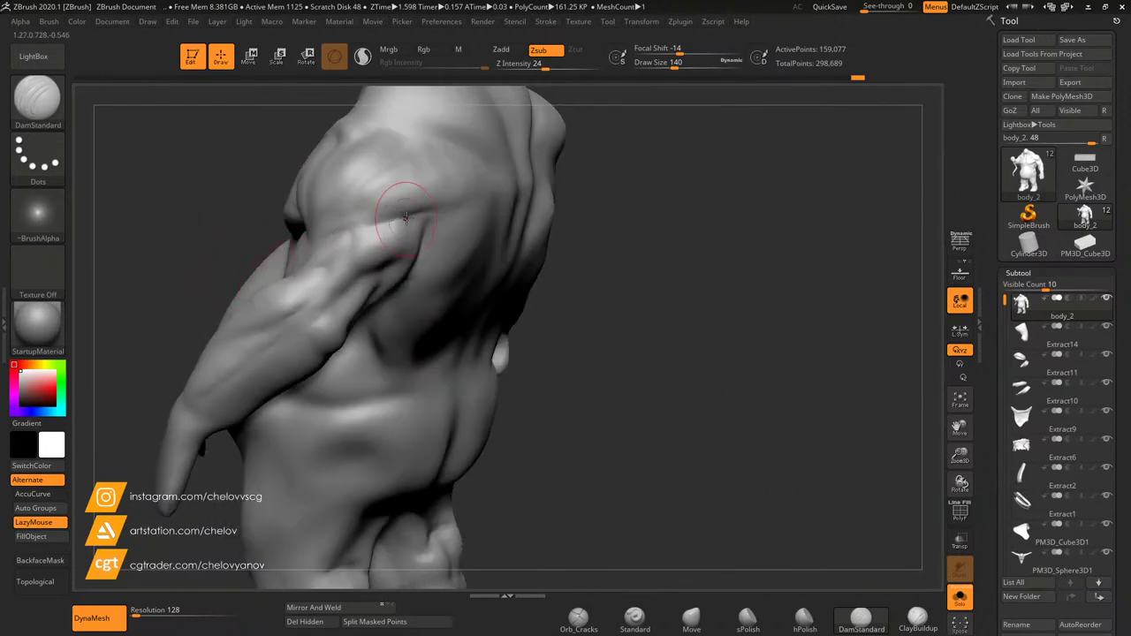
{"action": "left_click_drag", "start_coordinate": [601, 367], "coordinate": [624, 393]}
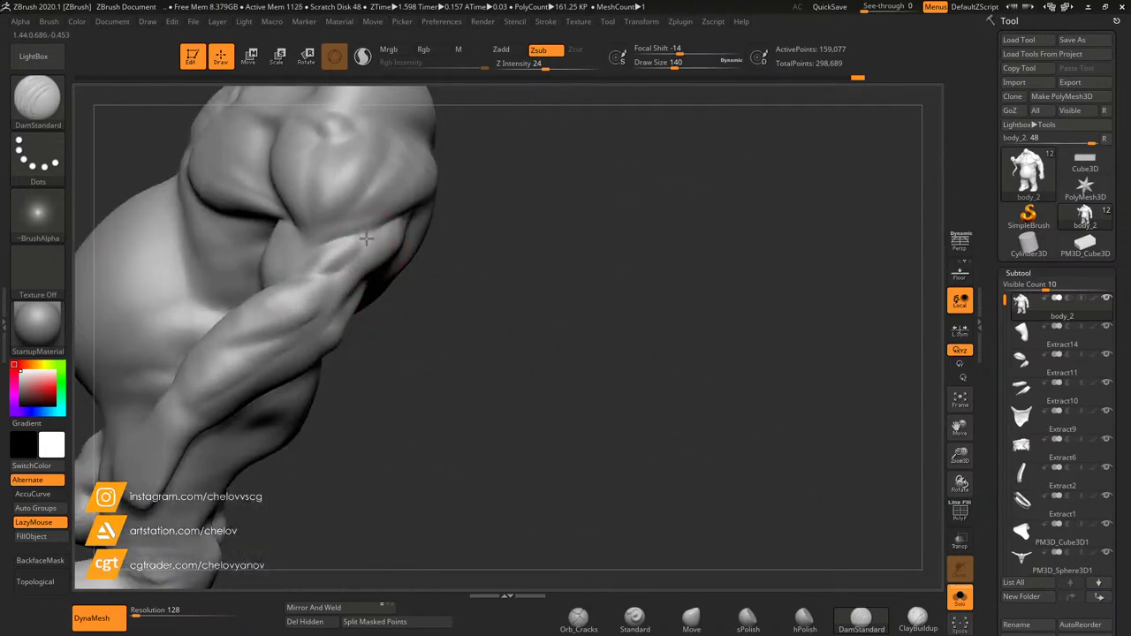
{"action": "mouse_move", "coordinate": [467, 328]}
{"action": "left_mouse_down"}
{"action": "mouse_move", "coordinate": [480, 328]}
{"action": "mouse_move", "coordinate": [429, 308]}
{"action": "mouse_move", "coordinate": [425, 417]}
{"action": "left_mouse_up"}
{"action": "left_click_drag", "start_coordinate": [413, 351], "coordinate": [405, 310]}
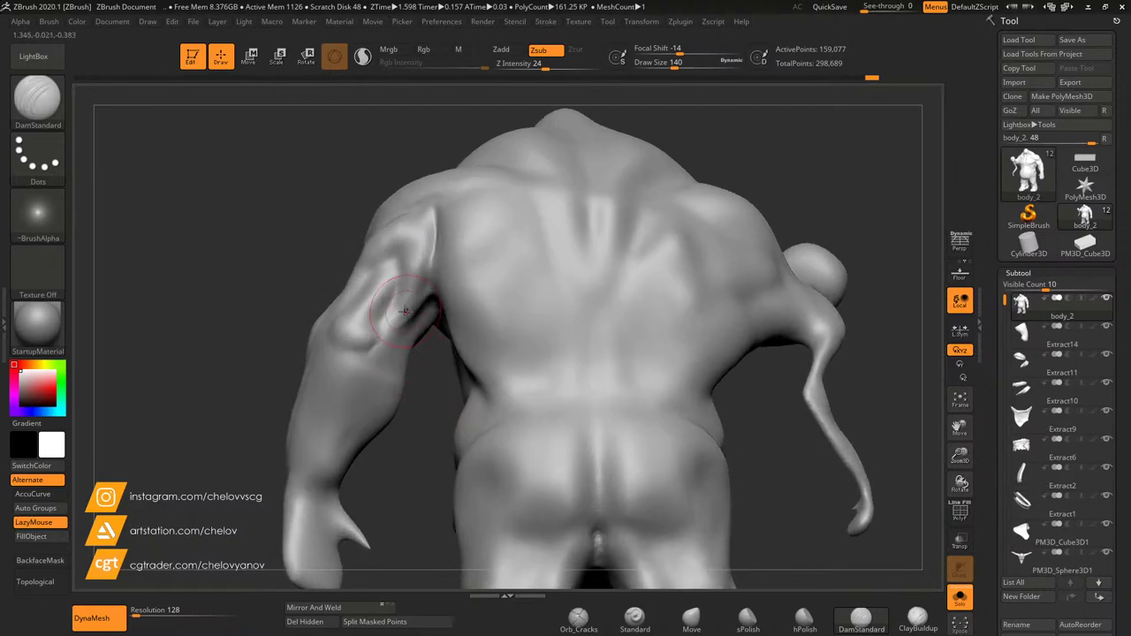
{"action": "left_click_drag", "start_coordinate": [432, 388], "coordinate": [430, 268]}
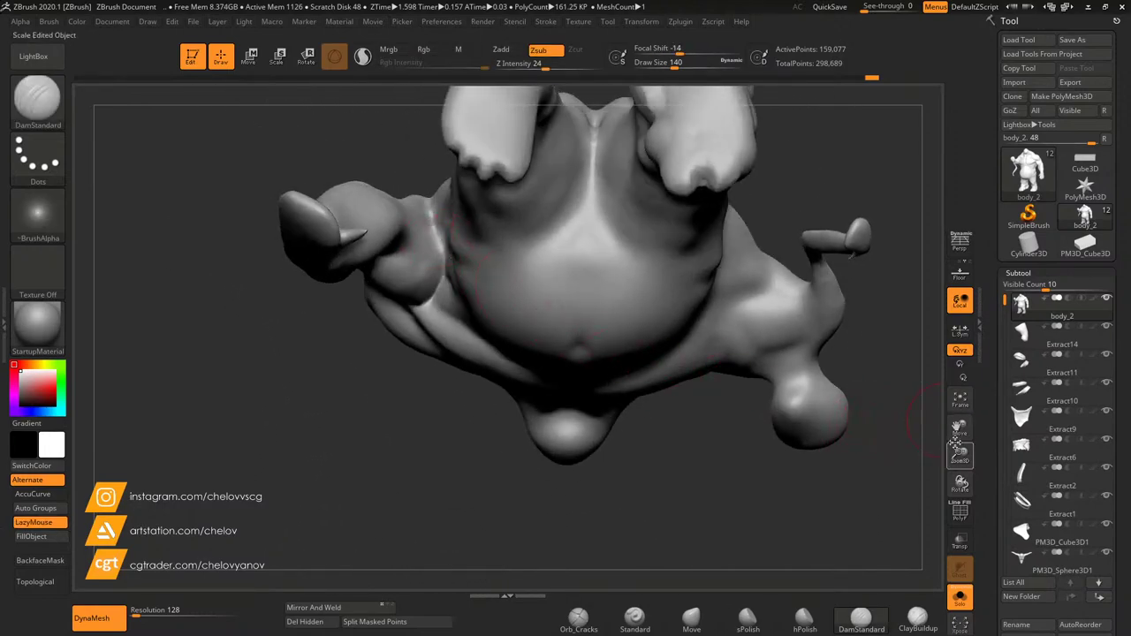
Step: Build up the inner underside of the biceps between the elbow and the armpit with ClayBuildup
{"action": "left_click_drag", "start_coordinate": [962, 453], "coordinate": [963, 480]}
{"action": "left_click_drag", "start_coordinate": [962, 428], "coordinate": [1017, 482]}
{"action": "left_click_drag", "start_coordinate": [480, 182], "coordinate": [491, 239]}
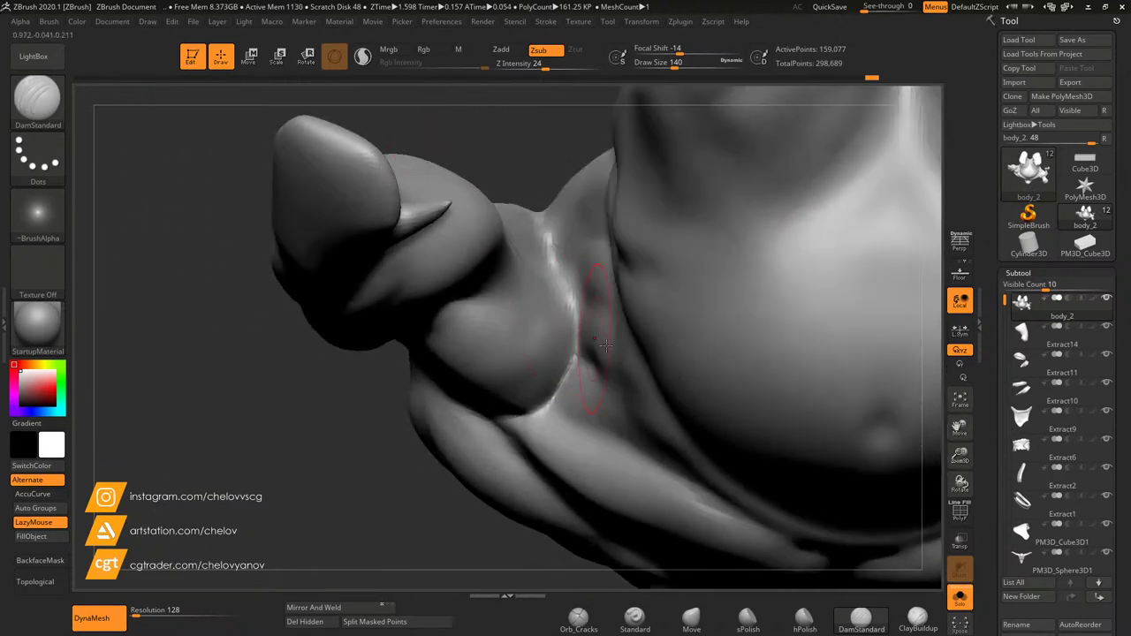
{"action": "left_click", "coordinate": [917, 619]}
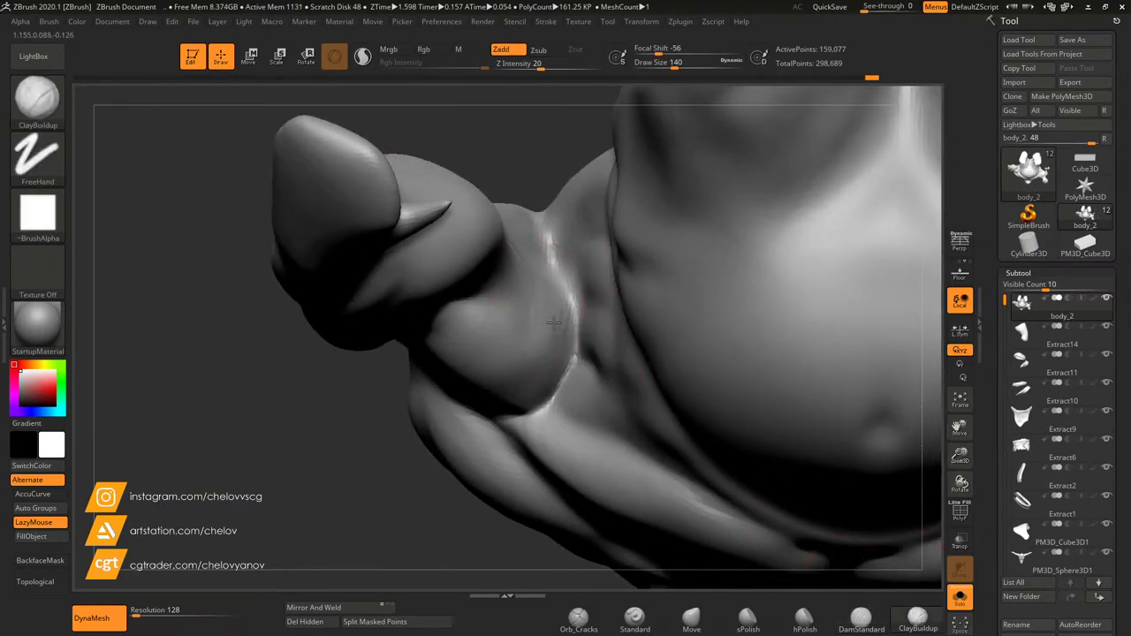
{"action": "left_click_drag", "start_coordinate": [541, 170], "coordinate": [478, 291]}
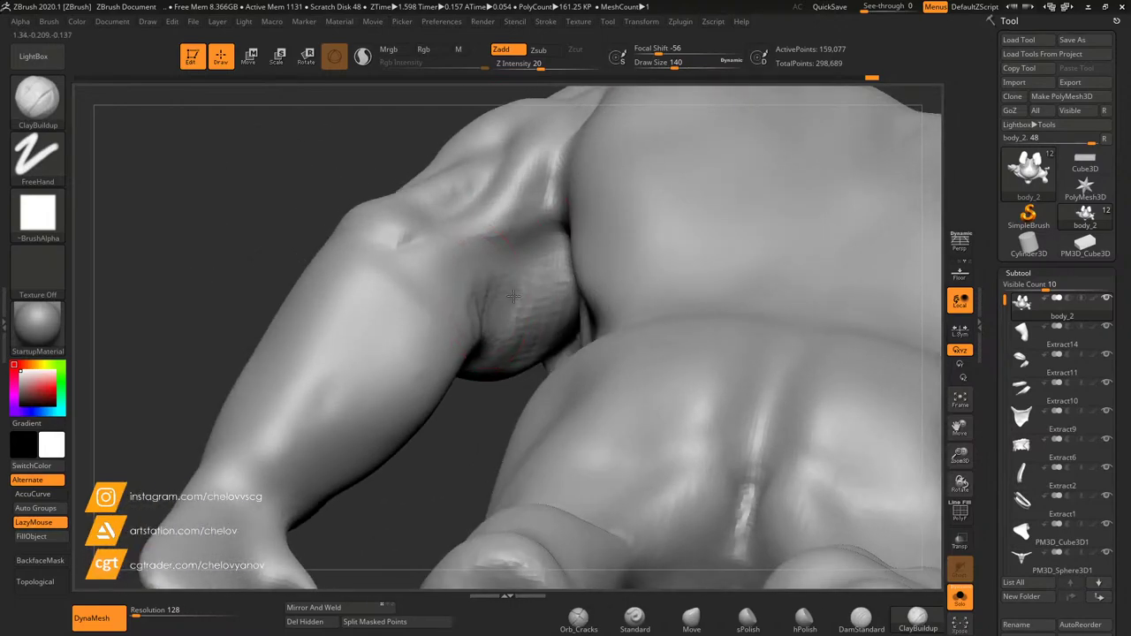
{"action": "mouse_move", "coordinate": [475, 390]}
{"action": "left_mouse_down"}
{"action": "mouse_move", "coordinate": [464, 314]}
{"action": "mouse_move", "coordinate": [454, 329]}
{"action": "left_mouse_up"}
{"action": "mouse_move", "coordinate": [399, 451]}
{"action": "left_mouse_down"}
{"action": "mouse_move", "coordinate": [407, 358]}
{"action": "mouse_move", "coordinate": [414, 411]}
{"action": "mouse_move", "coordinate": [423, 405]}
{"action": "left_mouse_up"}
{"action": "left_click_drag", "start_coordinate": [504, 203], "coordinate": [496, 249]}
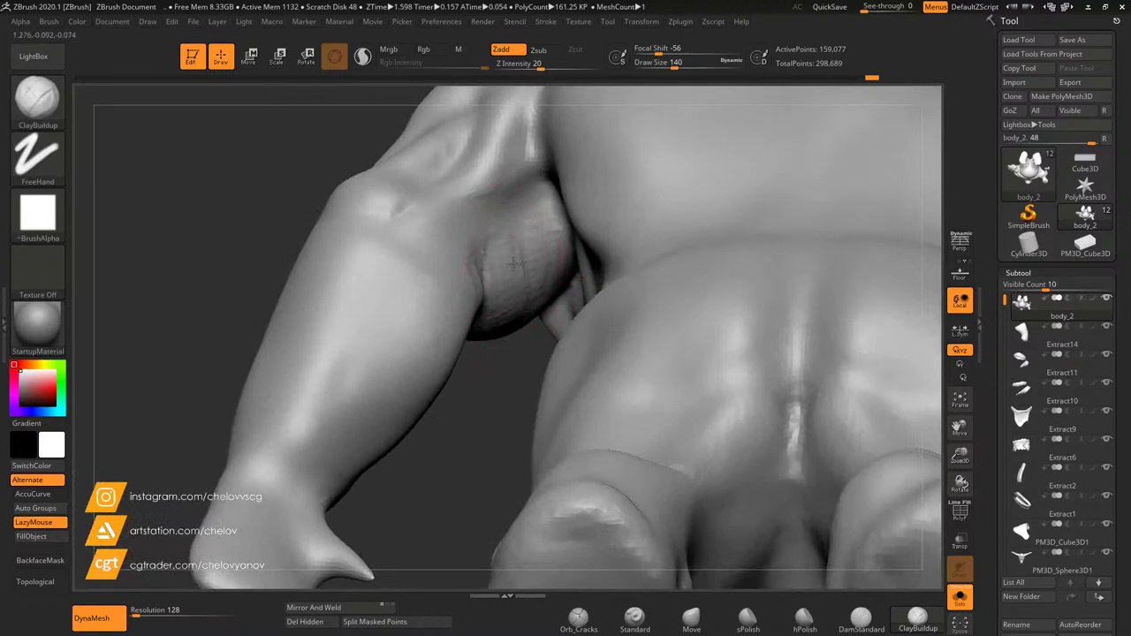
Step: Build up the inner triceps at the back of the arm with ClayBuildup and smooth it together with the biceps underside
{"action": "right_click_drag", "start_coordinate": [480, 392], "coordinate": [374, 189]}
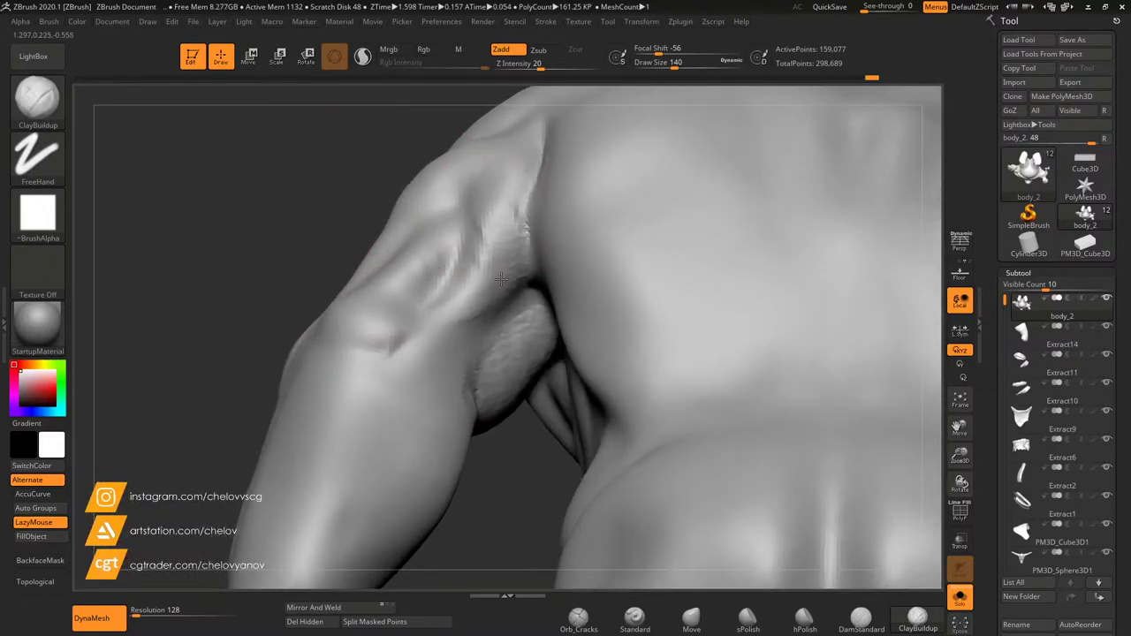
{"action": "left_click_drag", "start_coordinate": [483, 280], "coordinate": [428, 345]}
{"action": "left_click_drag", "start_coordinate": [505, 200], "coordinate": [498, 238]}
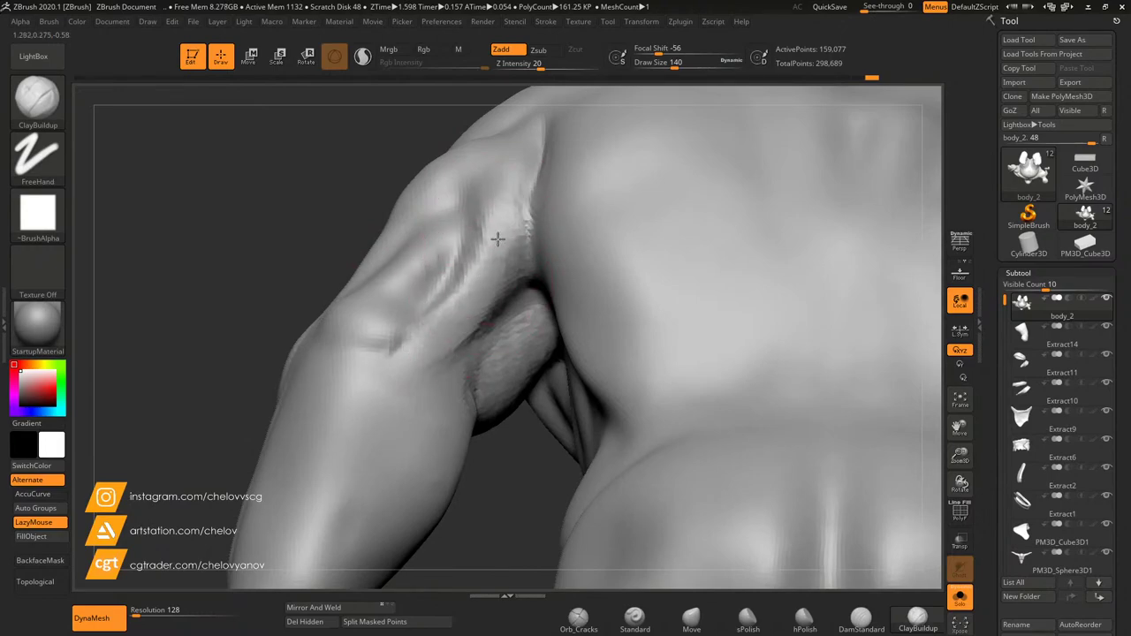
{"action": "key", "text": "shift"}
{"action": "left_click_drag", "start_coordinate": [511, 368], "coordinate": [499, 265], "text": "shift"}
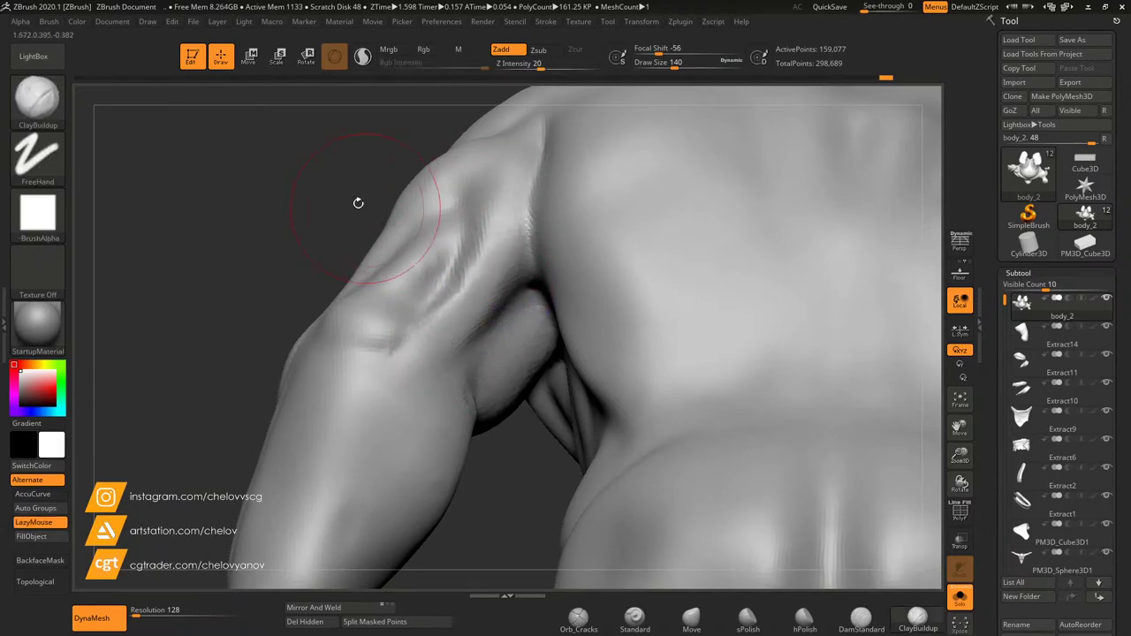
Step: Build up the shoulder blade muscles and the latissimus on the back with ClayBuildup at draw size 154
{"action": "mouse_move", "coordinate": [358, 202]}
{"action": "left_mouse_down"}
{"action": "mouse_move", "coordinate": [353, 252]}
{"action": "mouse_move", "coordinate": [338, 262]}
{"action": "mouse_move", "coordinate": [380, 278]}
{"action": "left_mouse_up"}
{"action": "right_click_drag", "start_coordinate": [497, 385], "coordinate": [569, 247]}
{"action": "mouse_move", "coordinate": [967, 466]}
{"action": "left_mouse_down"}
{"action": "mouse_move", "coordinate": [964, 407]}
{"action": "mouse_move", "coordinate": [893, 364]}
{"action": "left_mouse_up"}
{"action": "mouse_move", "coordinate": [792, 402]}
{"action": "left_mouse_down"}
{"action": "mouse_move", "coordinate": [777, 415]}
{"action": "mouse_move", "coordinate": [593, 298]}
{"action": "left_mouse_up"}
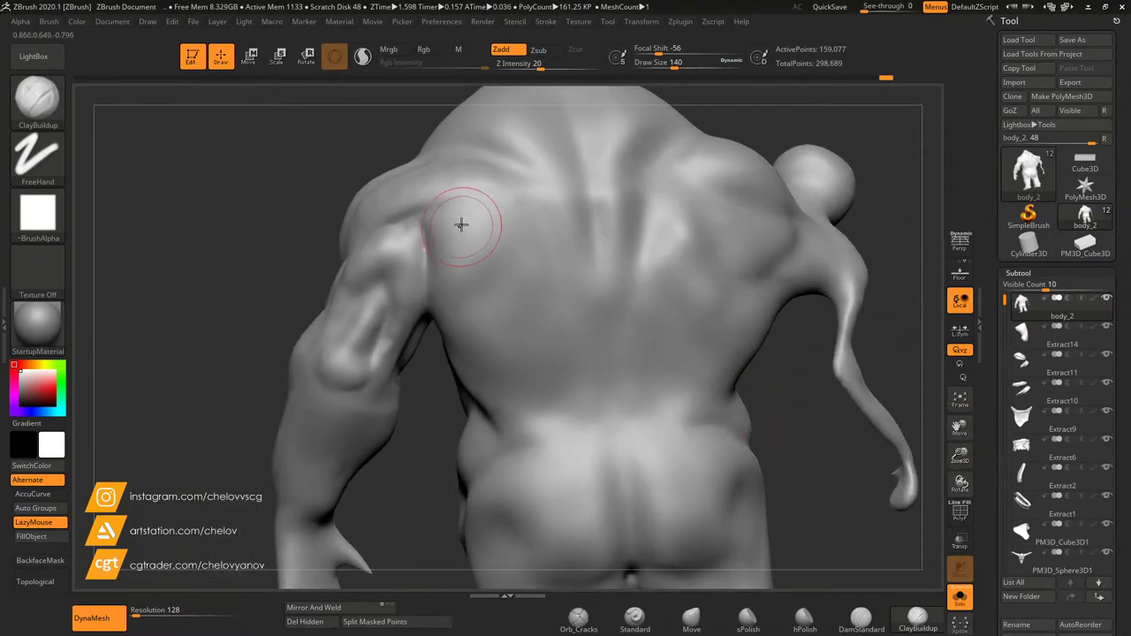
{"action": "left_click", "coordinate": [678, 66]}
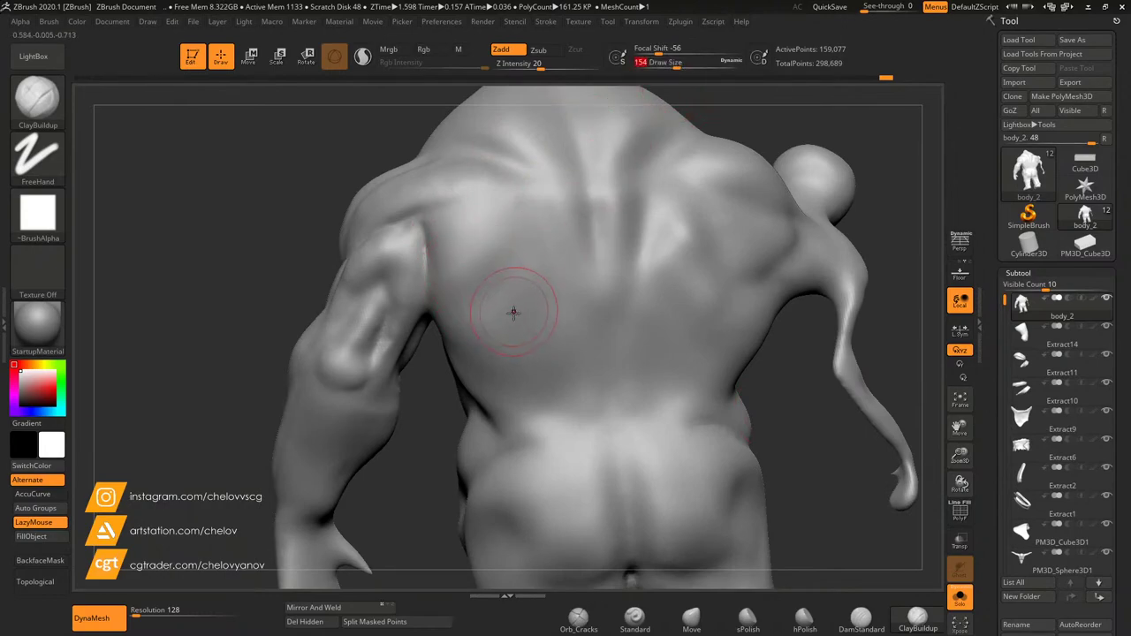
{"action": "mouse_move", "coordinate": [430, 228]}
{"action": "left_mouse_down"}
{"action": "mouse_move", "coordinate": [475, 233]}
{"action": "mouse_move", "coordinate": [523, 218]}
{"action": "mouse_move", "coordinate": [487, 217]}
{"action": "mouse_move", "coordinate": [451, 250]}
{"action": "mouse_move", "coordinate": [540, 217]}
{"action": "mouse_move", "coordinate": [498, 258]}
{"action": "mouse_move", "coordinate": [532, 237]}
{"action": "left_mouse_up"}
{"action": "left_click_drag", "start_coordinate": [461, 271], "coordinate": [543, 254]}
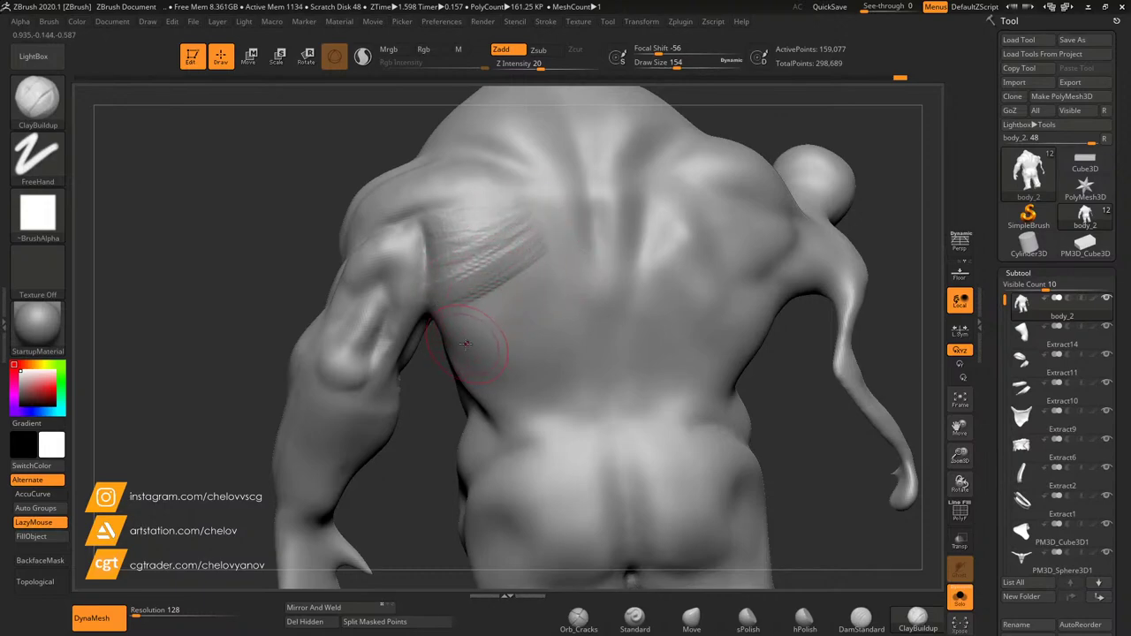
{"action": "mouse_move", "coordinate": [441, 321]}
{"action": "left_mouse_down"}
{"action": "mouse_move", "coordinate": [508, 404]}
{"action": "mouse_move", "coordinate": [452, 357]}
{"action": "mouse_move", "coordinate": [521, 320]}
{"action": "mouse_move", "coordinate": [501, 333]}
{"action": "mouse_move", "coordinate": [508, 309]}
{"action": "mouse_move", "coordinate": [548, 282]}
{"action": "mouse_move", "coordinate": [518, 298]}
{"action": "mouse_move", "coordinate": [505, 352]}
{"action": "mouse_move", "coordinate": [520, 337]}
{"action": "mouse_move", "coordinate": [517, 301]}
{"action": "mouse_move", "coordinate": [543, 327]}
{"action": "mouse_move", "coordinate": [570, 280]}
{"action": "mouse_move", "coordinate": [523, 413]}
{"action": "mouse_move", "coordinate": [495, 416]}
{"action": "mouse_move", "coordinate": [484, 329]}
{"action": "left_mouse_up"}
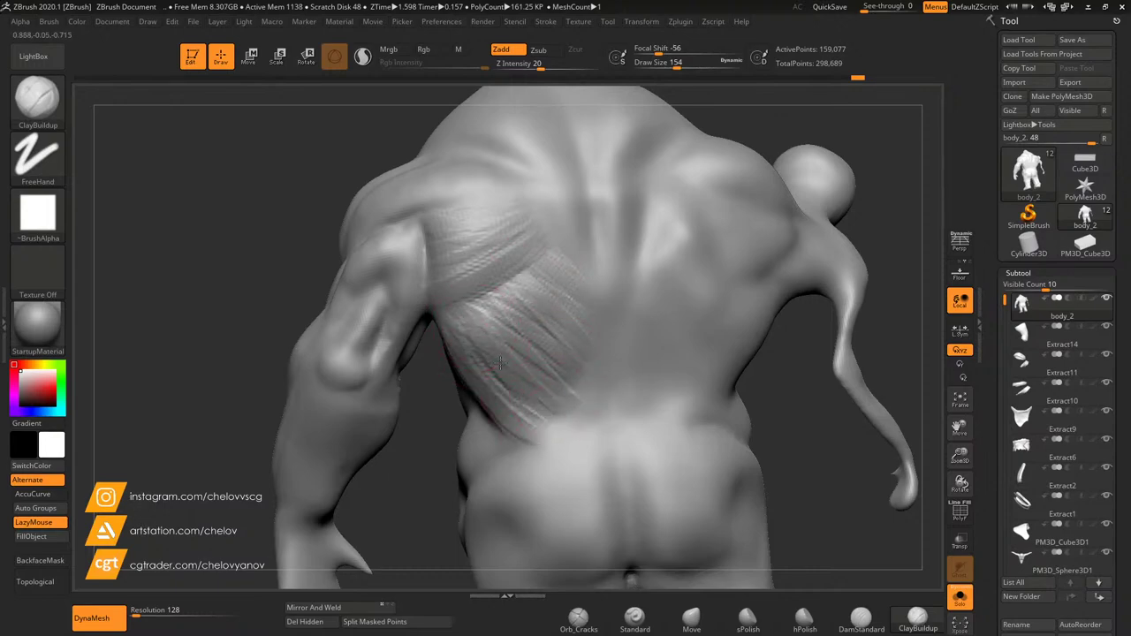
Step: Thicken the outer edge of the latissimus below the armpit and smooth the back muscle strokes
{"action": "left_click_drag", "start_coordinate": [439, 408], "coordinate": [438, 364]}
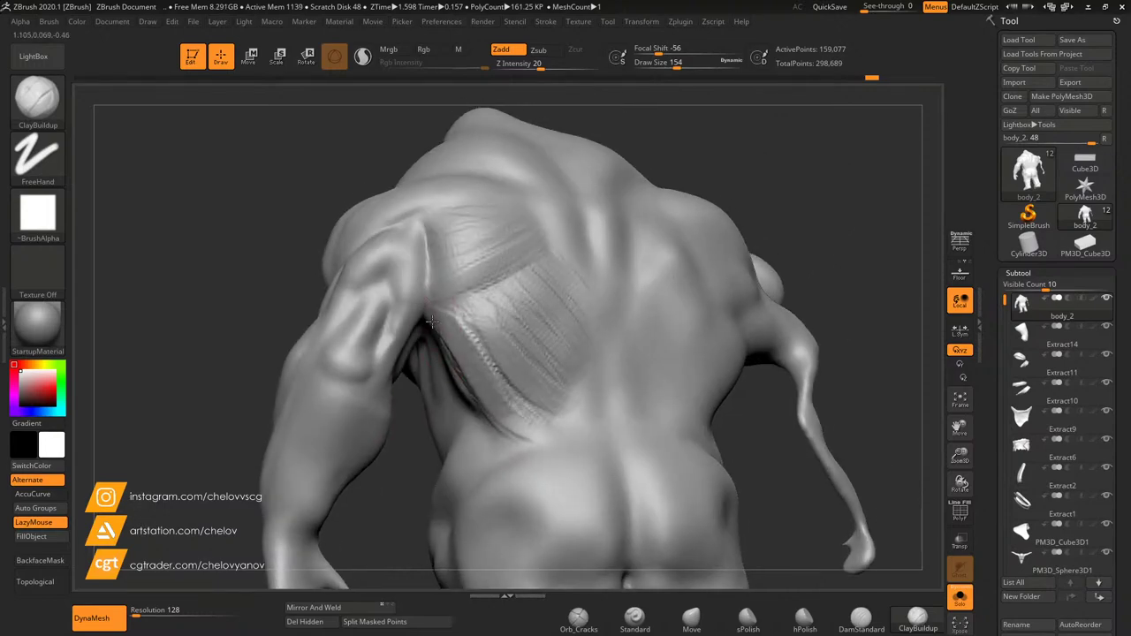
{"action": "mouse_move", "coordinate": [544, 335]}
{"action": "left_mouse_down"}
{"action": "mouse_move", "coordinate": [482, 305]}
{"action": "mouse_move", "coordinate": [505, 298]}
{"action": "mouse_move", "coordinate": [464, 353]}
{"action": "mouse_move", "coordinate": [527, 323]}
{"action": "mouse_move", "coordinate": [513, 376]}
{"action": "mouse_move", "coordinate": [530, 411]}
{"action": "mouse_move", "coordinate": [523, 428]}
{"action": "left_mouse_up"}
{"action": "key", "text": "shift"}
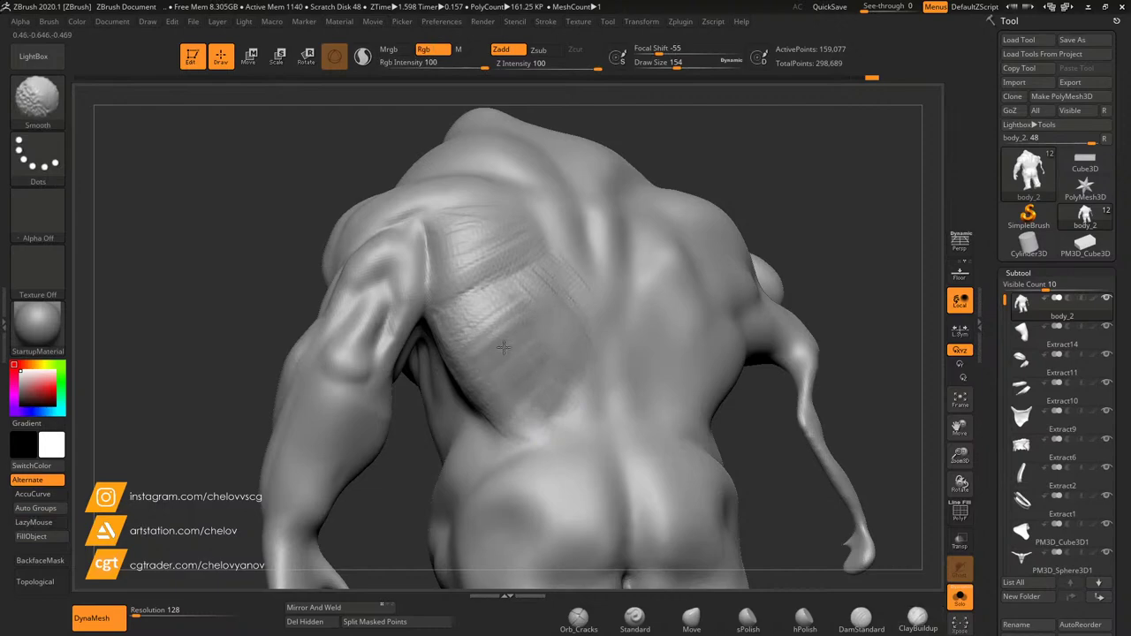
{"action": "mouse_move", "coordinate": [477, 317]}
{"action": "left_mouse_down", "text": "shift"}
{"action": "mouse_move", "coordinate": [505, 227]}
{"action": "mouse_move", "coordinate": [455, 266]}
{"action": "left_mouse_up", "text": "shift"}
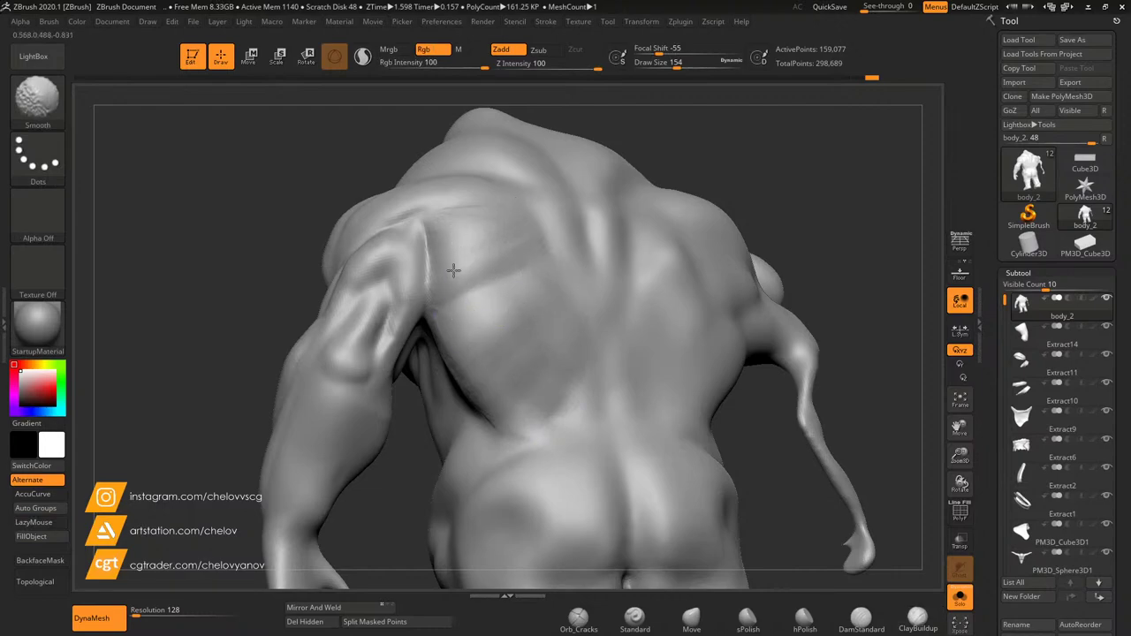
{"action": "left_click_drag", "start_coordinate": [309, 222], "coordinate": [274, 303]}
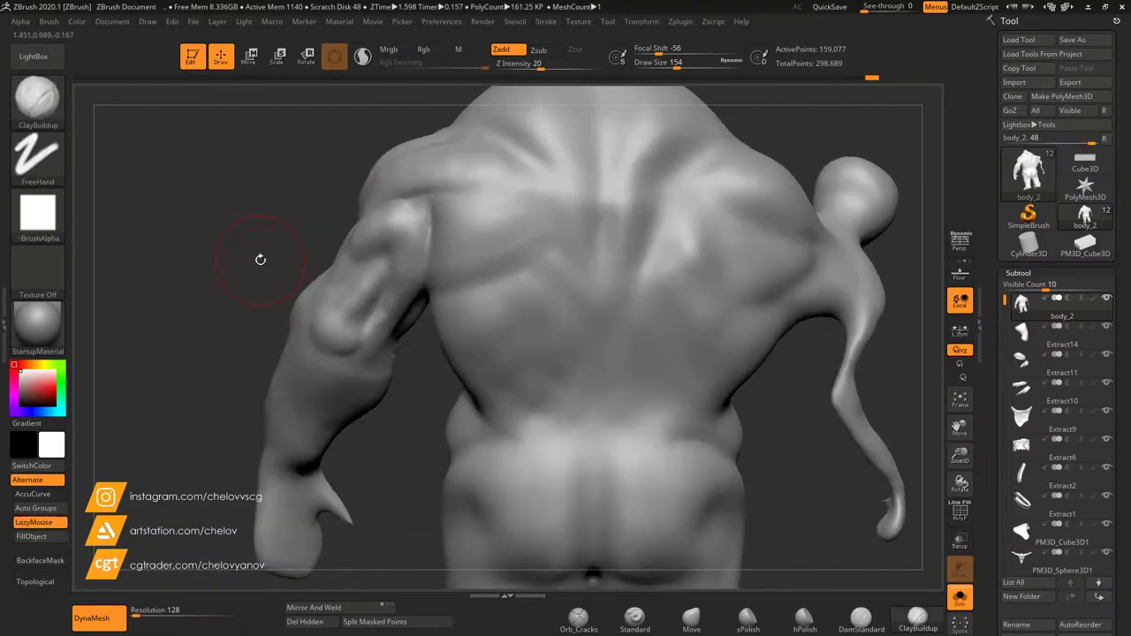
{"action": "mouse_move", "coordinate": [260, 257]}
{"action": "left_mouse_down"}
{"action": "mouse_move", "coordinate": [285, 202]}
{"action": "mouse_move", "coordinate": [301, 208]}
{"action": "left_mouse_up"}
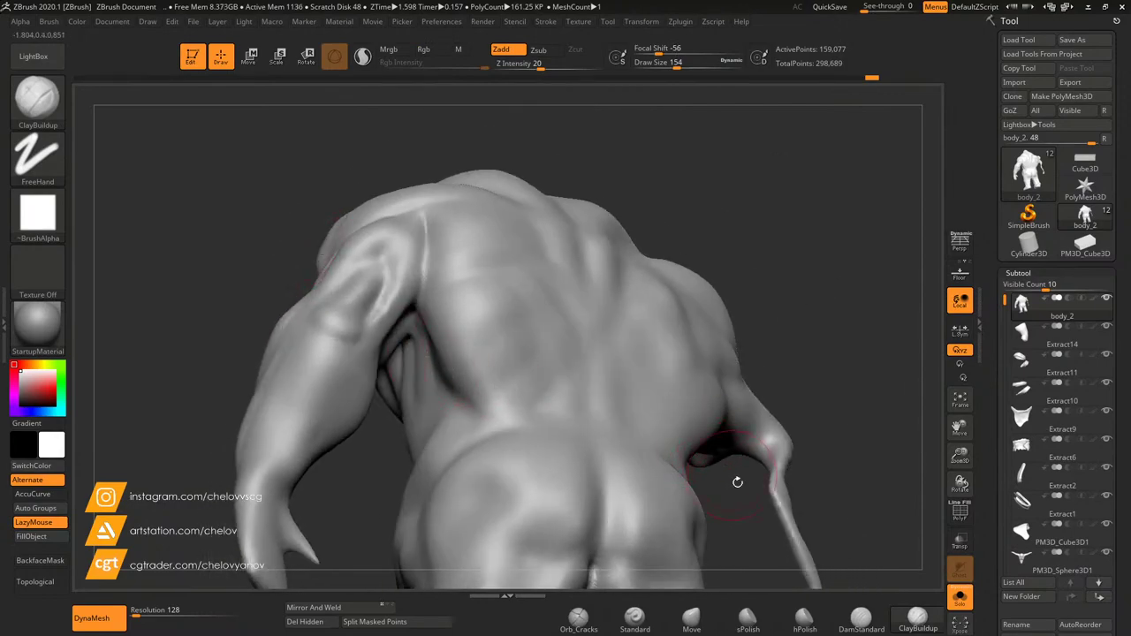
Step: Carve the creases under the rear deltoid and between the triceps and the back with DamStandard
{"action": "left_click", "coordinate": [862, 614]}
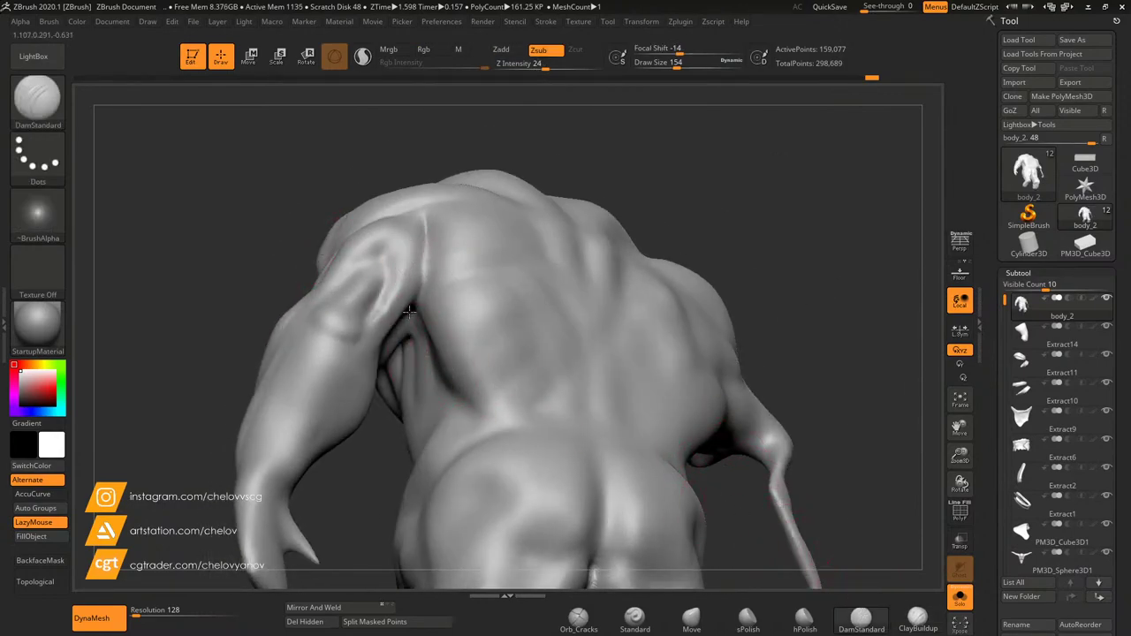
{"action": "left_click_drag", "start_coordinate": [424, 288], "coordinate": [425, 276]}
{"action": "left_click_drag", "start_coordinate": [329, 149], "coordinate": [367, 225]}
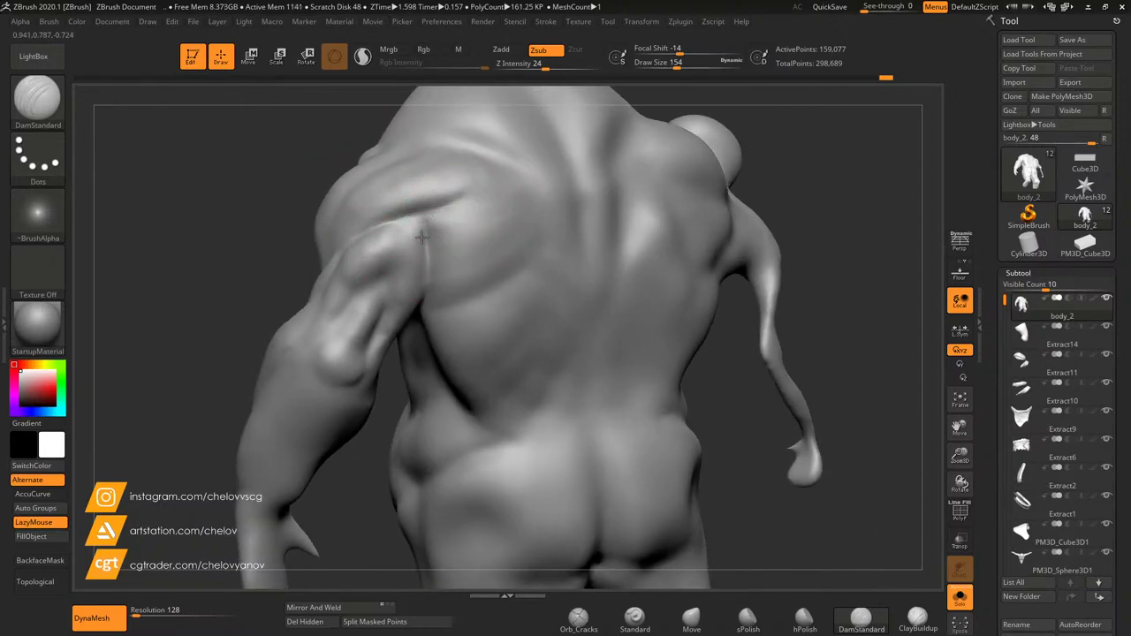
{"action": "mouse_move", "coordinate": [242, 256]}
{"action": "left_mouse_down"}
{"action": "mouse_move", "coordinate": [248, 248]}
{"action": "mouse_move", "coordinate": [203, 248]}
{"action": "mouse_move", "coordinate": [253, 253]}
{"action": "left_mouse_up"}
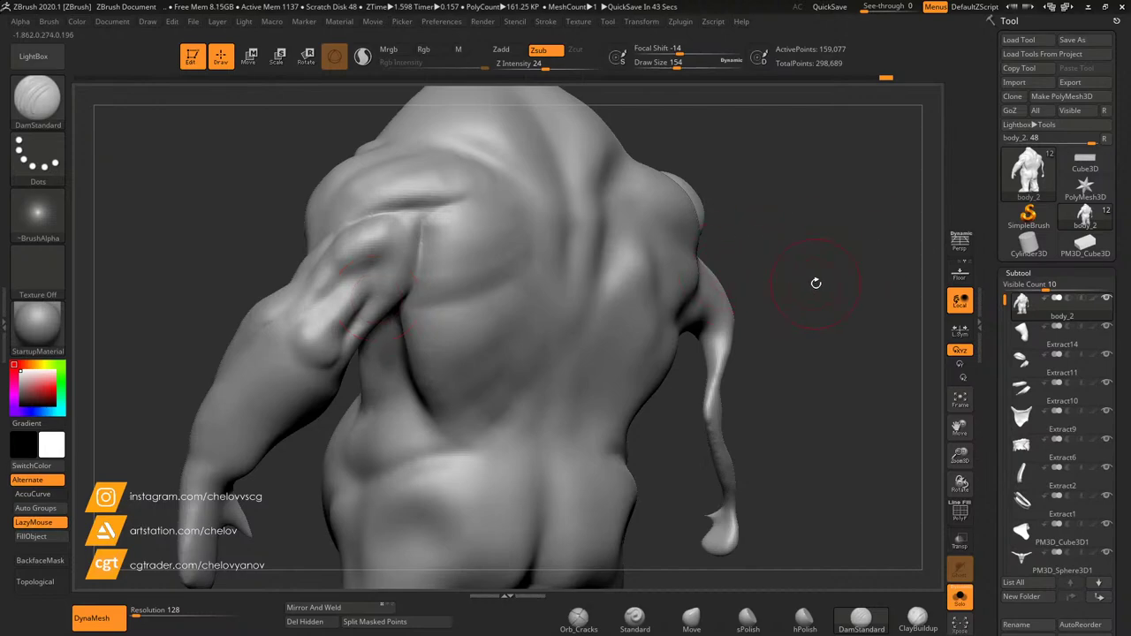
Step: Smooth the lower inner edge of the biceps on the front of the arm
{"action": "mouse_move", "coordinate": [816, 283]}
{"action": "left_mouse_down"}
{"action": "mouse_move", "coordinate": [872, 285]}
{"action": "mouse_move", "coordinate": [745, 245]}
{"action": "mouse_move", "coordinate": [766, 229]}
{"action": "left_mouse_up"}
{"action": "left_click_drag", "start_coordinate": [477, 338], "coordinate": [507, 355], "text": "shift"}
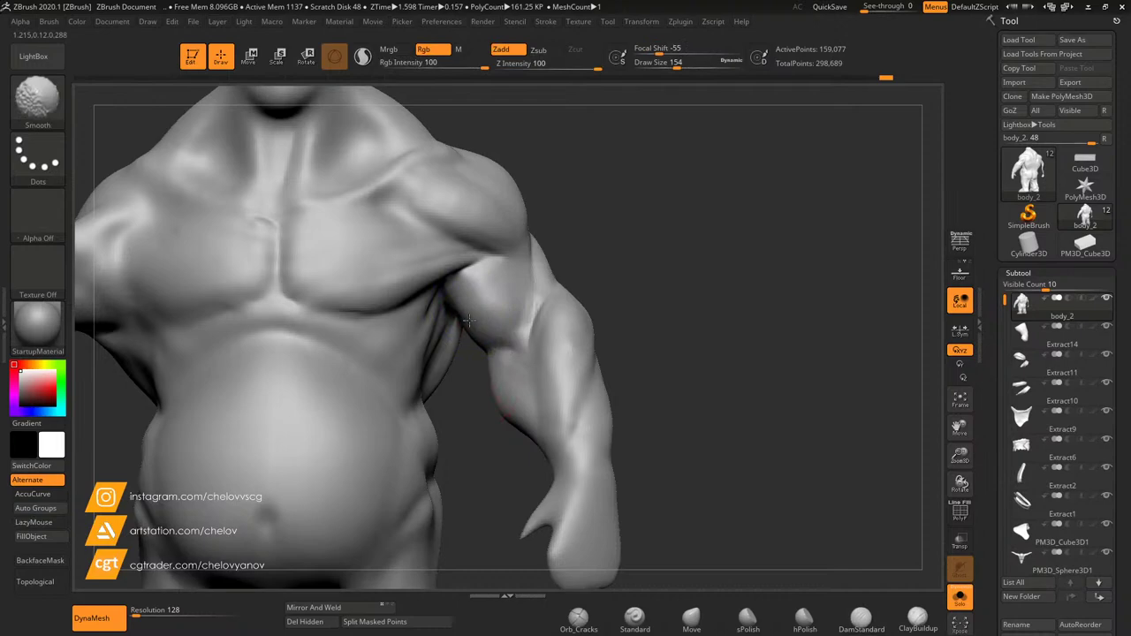
{"action": "mouse_move", "coordinate": [629, 286]}
{"action": "left_mouse_down"}
{"action": "mouse_move", "coordinate": [652, 304]}
{"action": "mouse_move", "coordinate": [618, 307]}
{"action": "left_mouse_up"}
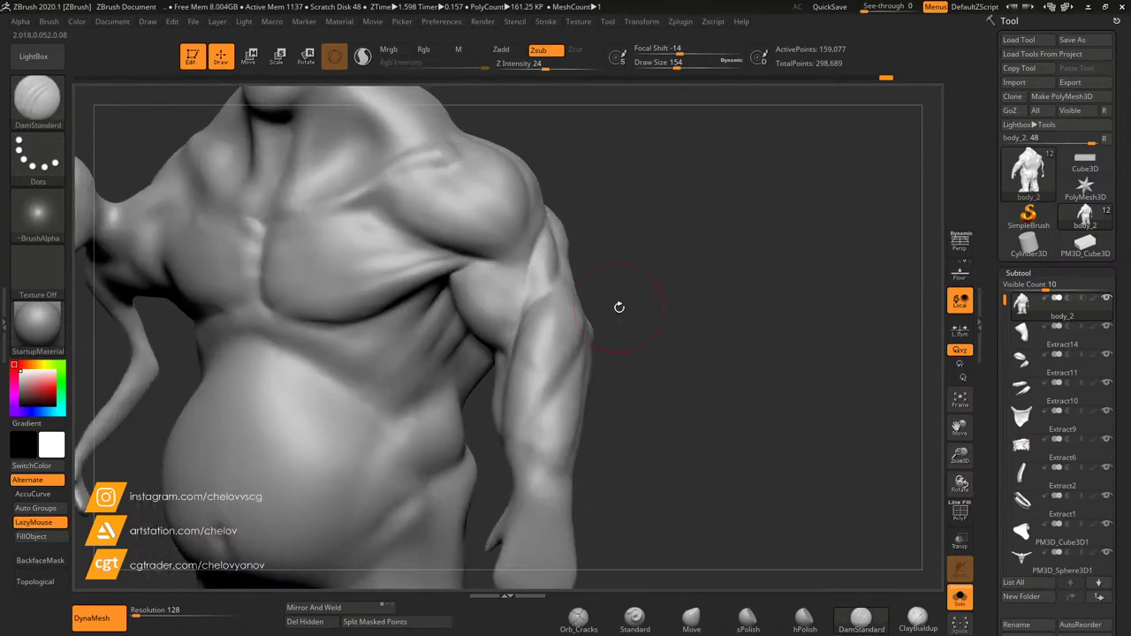
Step: Turn off AccuCurve for the Move brush and adjust the shape of the biceps and inner elbow at draw size 234
{"action": "left_click", "coordinate": [672, 622]}
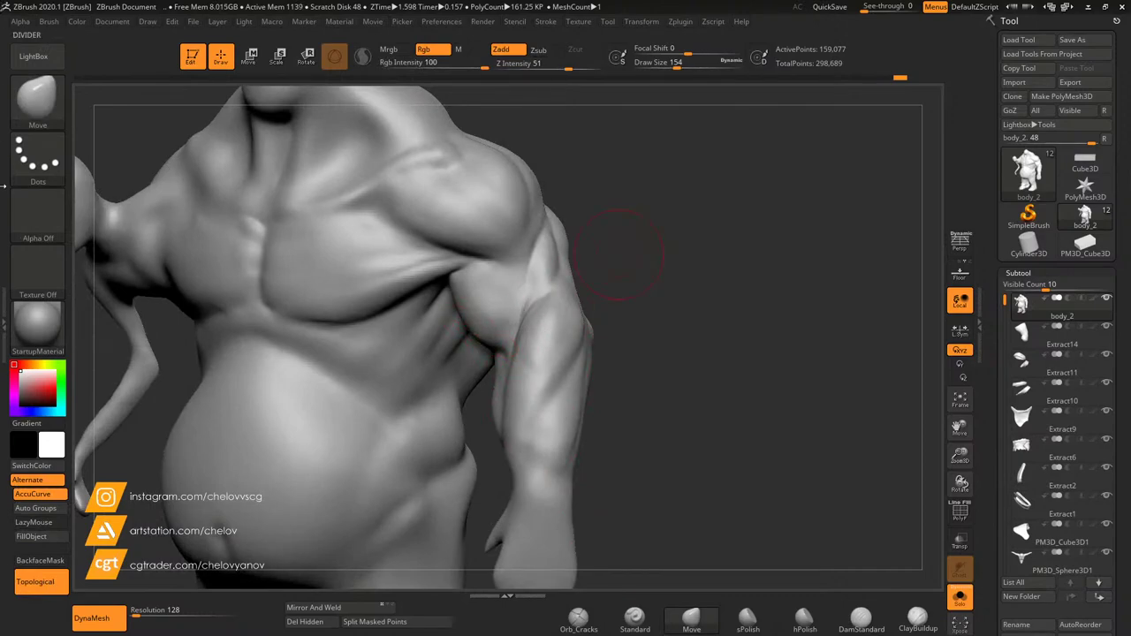
{"action": "left_click", "coordinate": [33, 494]}
{"action": "left_click_drag", "start_coordinate": [678, 66], "coordinate": [687, 67]}
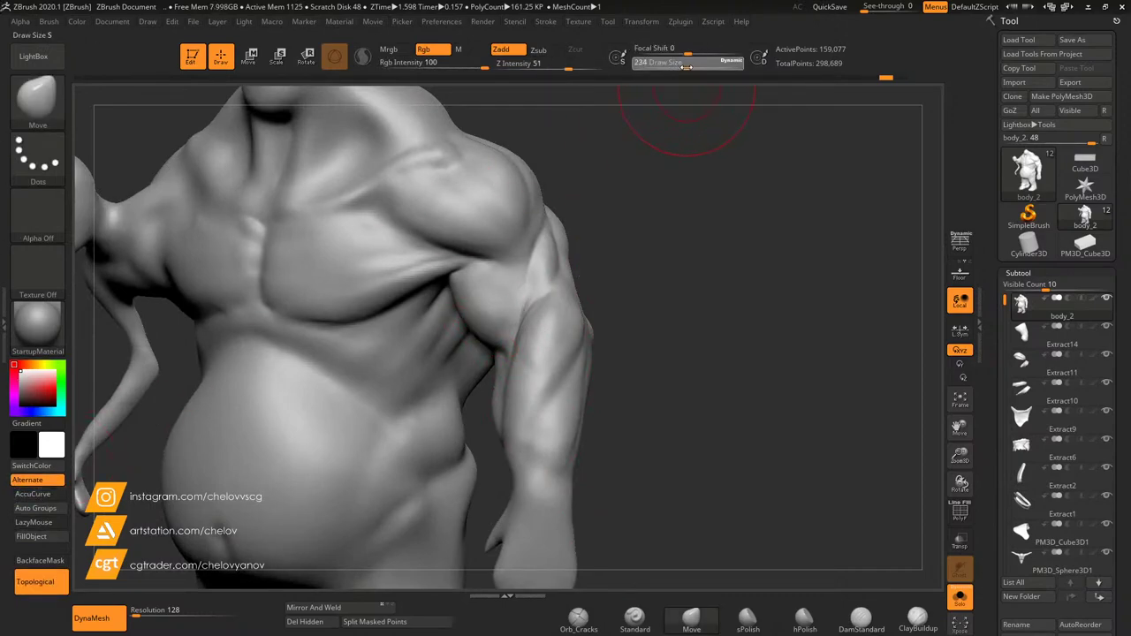
{"action": "mouse_move", "coordinate": [615, 310]}
{"action": "left_mouse_down"}
{"action": "mouse_move", "coordinate": [674, 295]}
{"action": "mouse_move", "coordinate": [646, 326]}
{"action": "mouse_move", "coordinate": [600, 340]}
{"action": "mouse_move", "coordinate": [645, 331]}
{"action": "mouse_move", "coordinate": [695, 296]}
{"action": "mouse_move", "coordinate": [604, 335]}
{"action": "mouse_move", "coordinate": [477, 361]}
{"action": "left_mouse_up"}
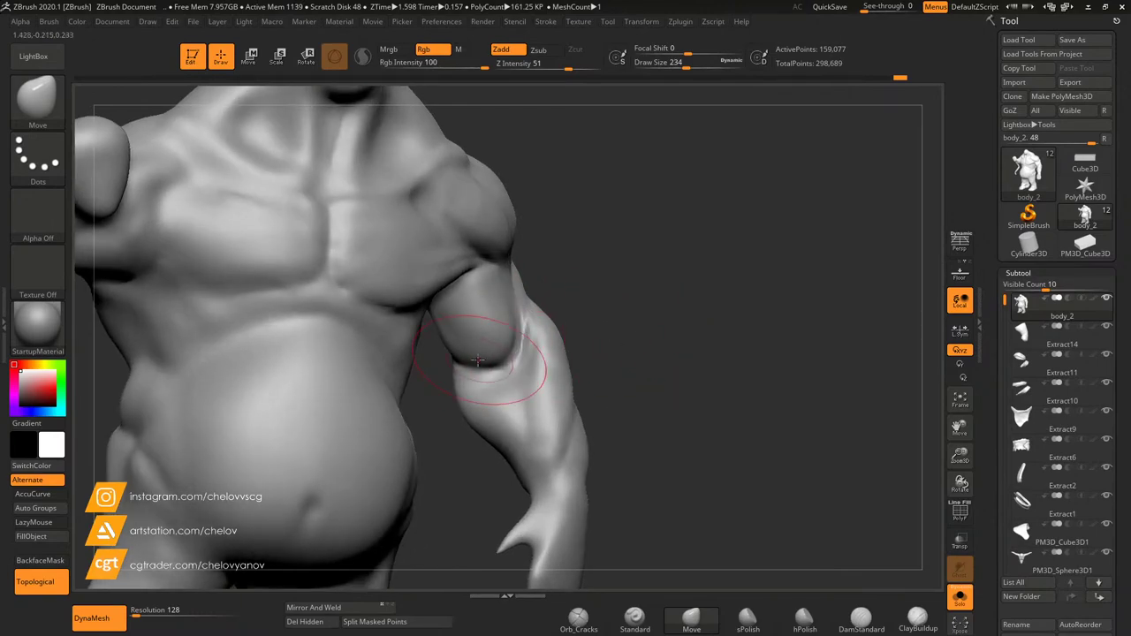
{"action": "left_click_drag", "start_coordinate": [639, 350], "coordinate": [608, 328]}
{"action": "left_click_drag", "start_coordinate": [635, 292], "coordinate": [583, 317]}
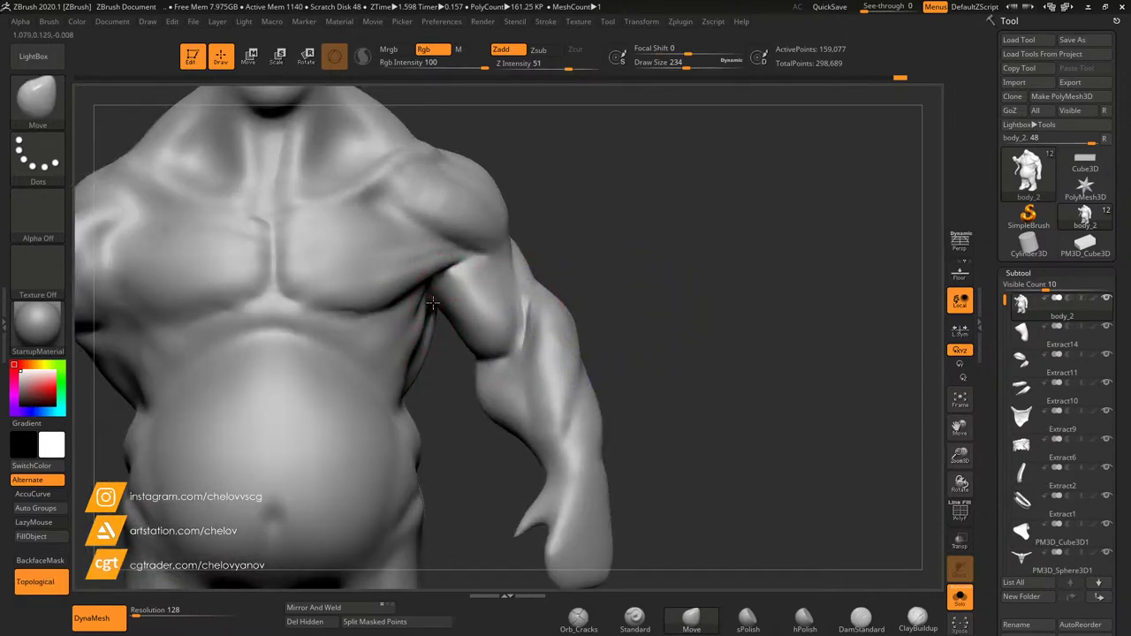
Step: Reshape the outer edge of the latissimus below the armpit with the Move brush
{"action": "left_click_drag", "start_coordinate": [960, 456], "coordinate": [953, 426]}
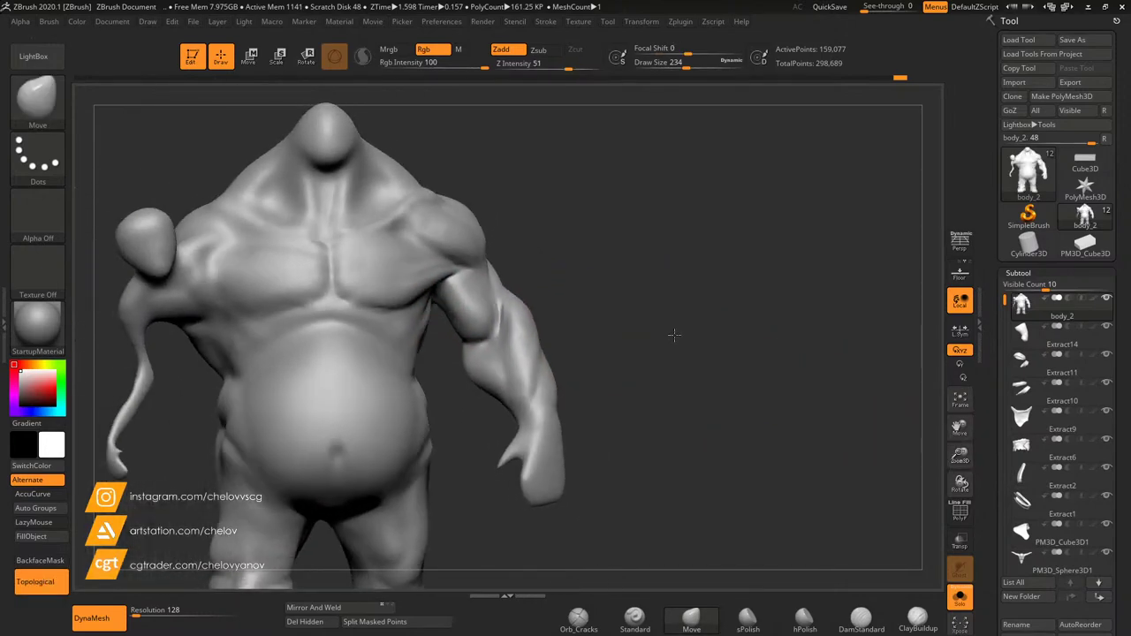
{"action": "left_click_drag", "start_coordinate": [674, 333], "coordinate": [487, 287]}
{"action": "left_click_drag", "start_coordinate": [831, 333], "coordinate": [915, 331]}
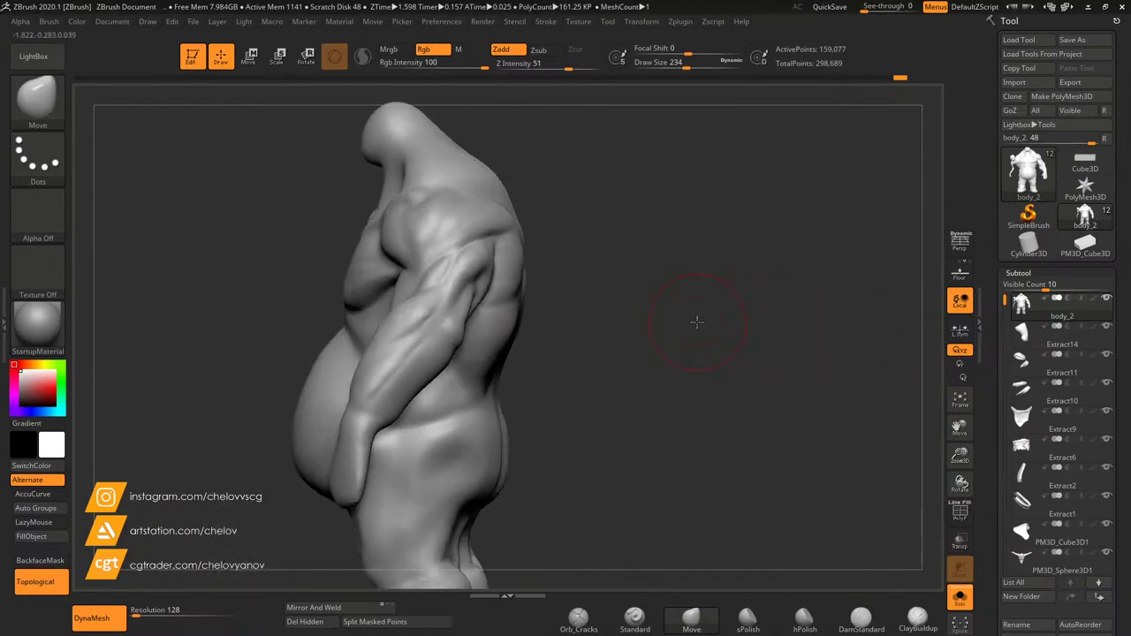
{"action": "mouse_move", "coordinate": [695, 324]}
{"action": "left_mouse_down"}
{"action": "mouse_move", "coordinate": [755, 323]}
{"action": "mouse_move", "coordinate": [543, 313]}
{"action": "left_mouse_up"}
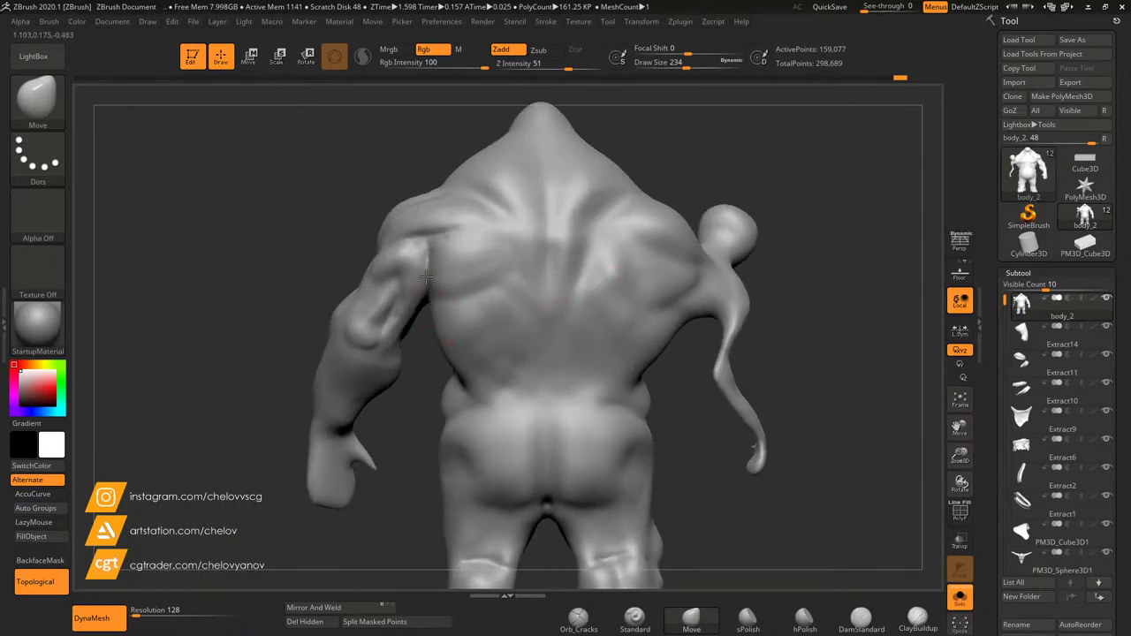
{"action": "left_click_drag", "start_coordinate": [423, 340], "coordinate": [441, 343]}
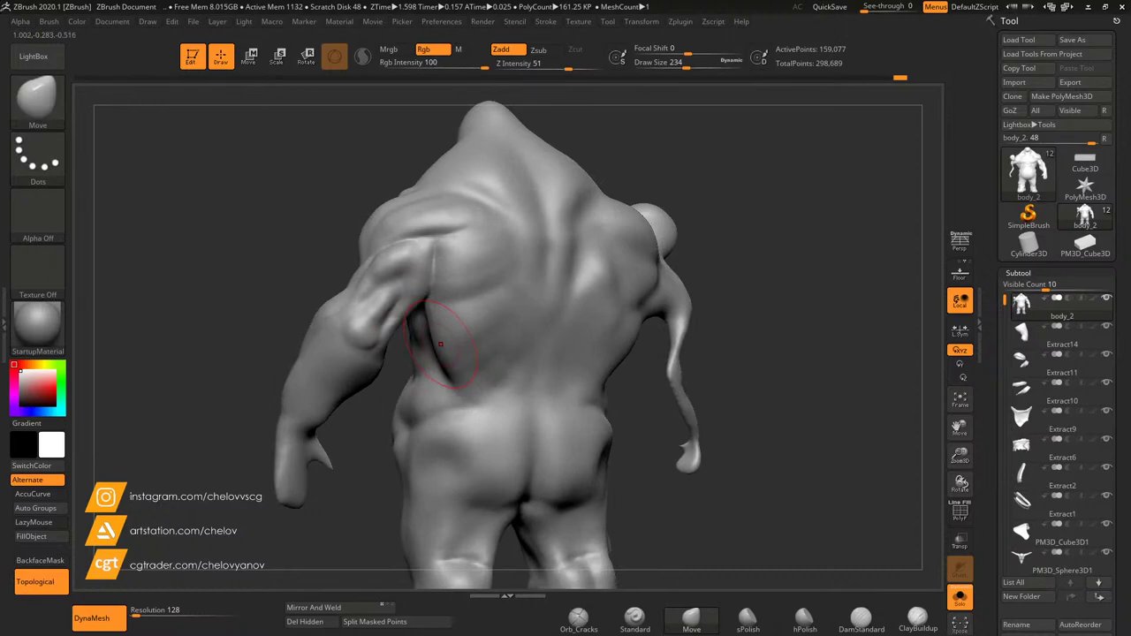
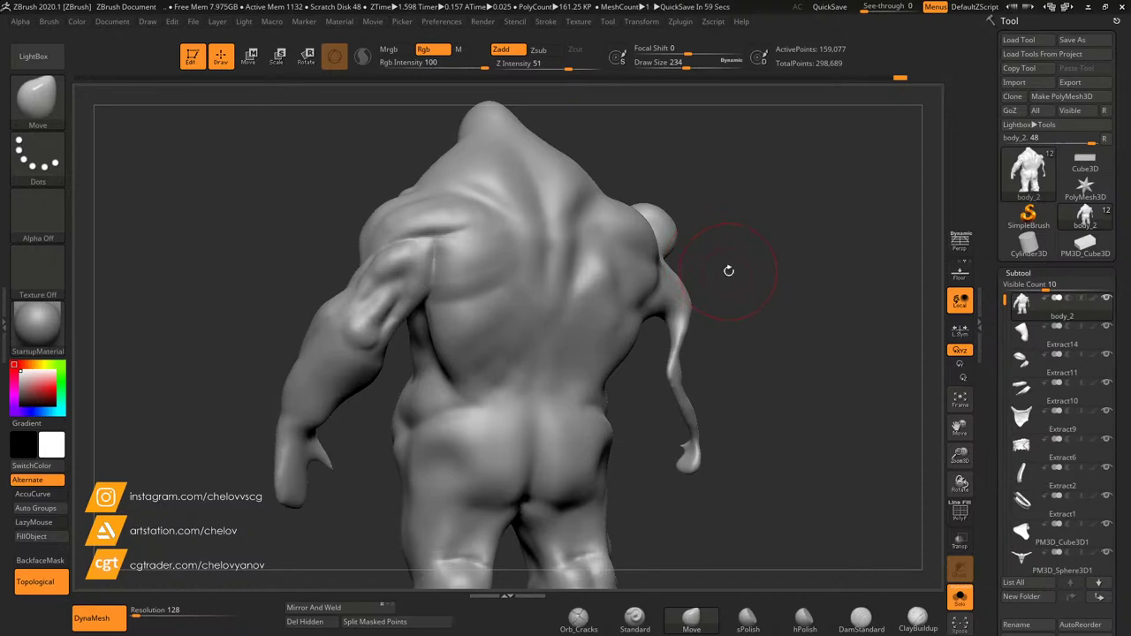
{"action": "left_click_drag", "start_coordinate": [729, 271], "coordinate": [712, 287]}
{"action": "mouse_move", "coordinate": [961, 454]}
{"action": "left_mouse_down"}
{"action": "mouse_move", "coordinate": [963, 477]}
{"action": "mouse_move", "coordinate": [964, 427]}
{"action": "left_mouse_up"}
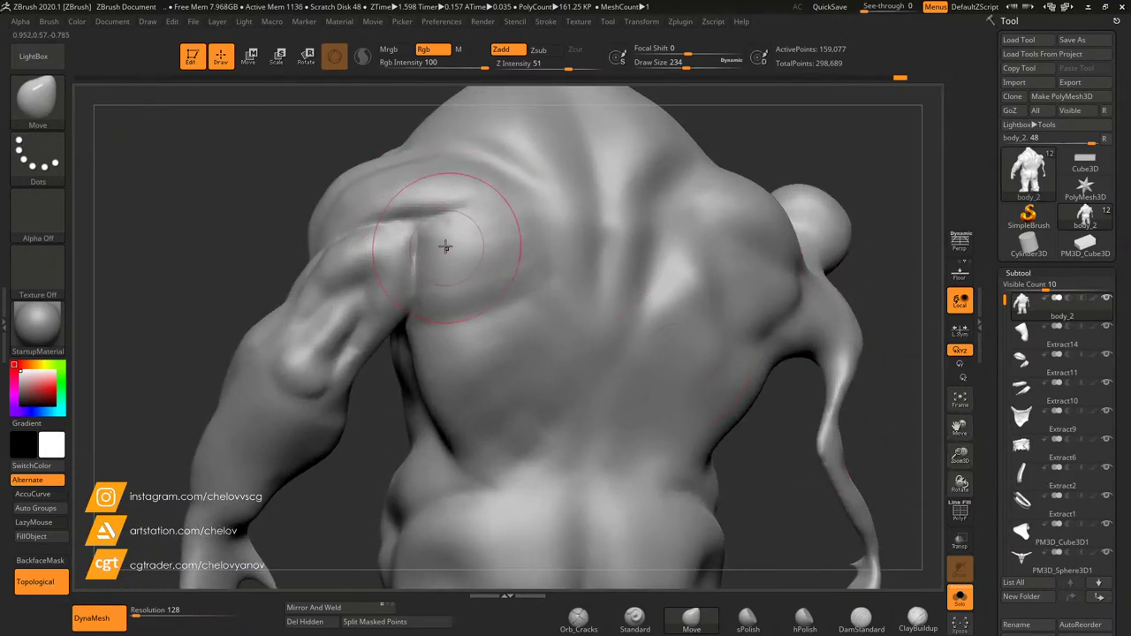
{"action": "left_click_drag", "start_coordinate": [424, 238], "coordinate": [454, 249]}
{"action": "key", "text": "ctrl+z"}
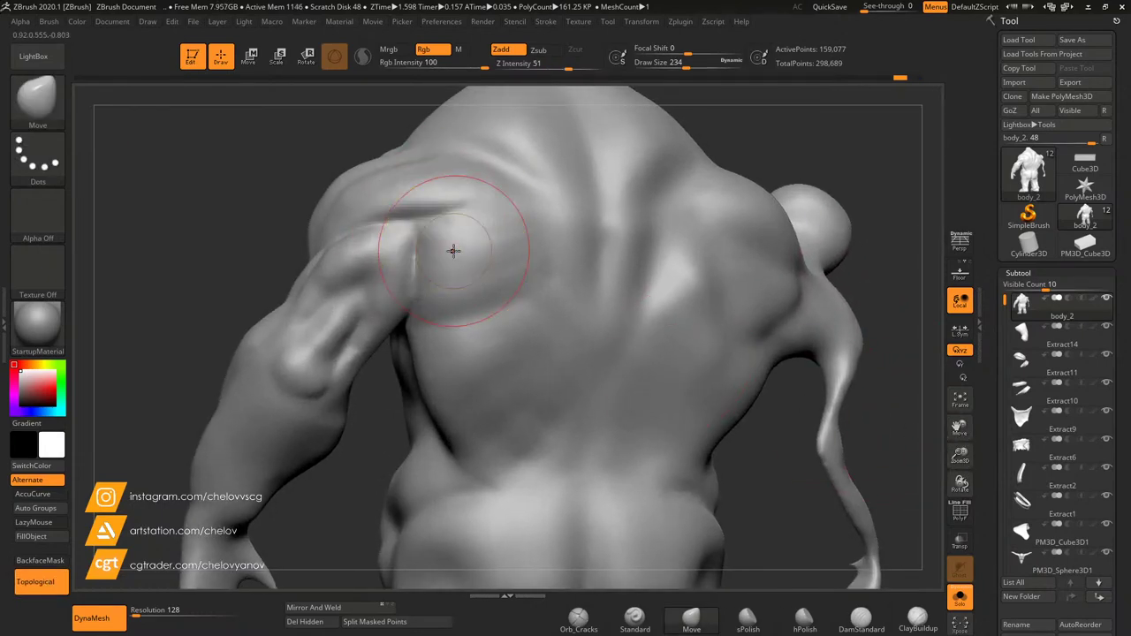
Step: Build up the shoulder blade and latissimus below the rear deltoid with ClayBuildup at draw size 234, and smooth the strokes
{"action": "left_click", "coordinate": [918, 619]}
{"action": "mouse_move", "coordinate": [461, 272]}
{"action": "left_mouse_down"}
{"action": "mouse_move", "coordinate": [432, 233]}
{"action": "mouse_move", "coordinate": [480, 331]}
{"action": "mouse_move", "coordinate": [427, 259]}
{"action": "mouse_move", "coordinate": [450, 253]}
{"action": "mouse_move", "coordinate": [453, 322]}
{"action": "mouse_move", "coordinate": [446, 265]}
{"action": "mouse_move", "coordinate": [439, 277]}
{"action": "mouse_move", "coordinate": [457, 268]}
{"action": "mouse_move", "coordinate": [519, 310]}
{"action": "left_mouse_up"}
{"action": "mouse_move", "coordinate": [396, 422]}
{"action": "left_mouse_down"}
{"action": "mouse_move", "coordinate": [380, 426]}
{"action": "mouse_move", "coordinate": [404, 421]}
{"action": "left_mouse_up"}
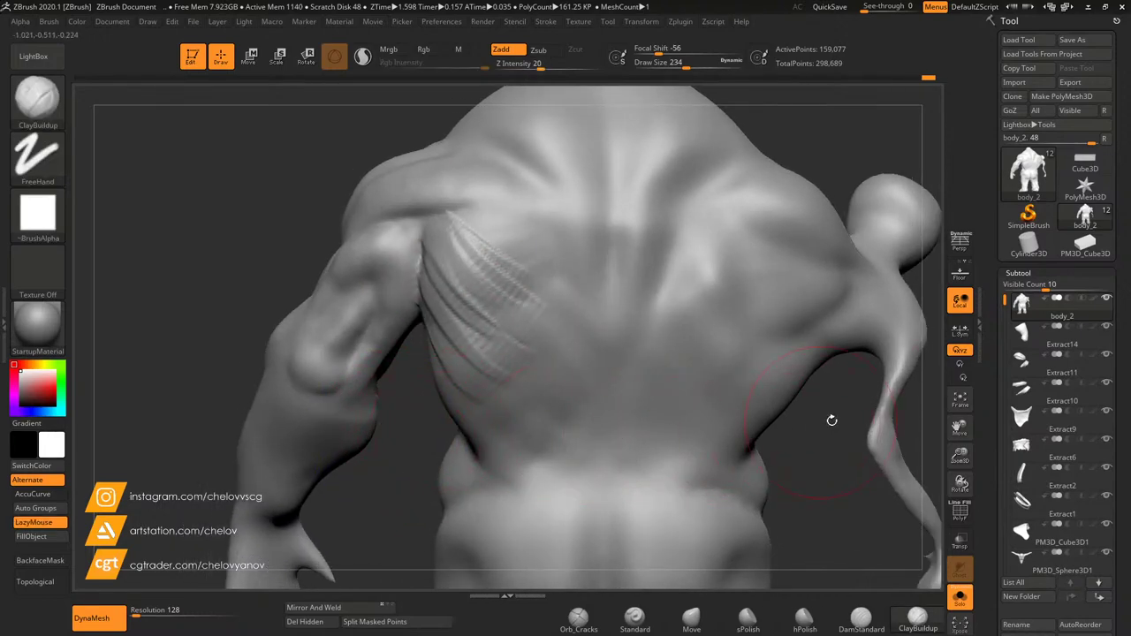
{"action": "left_click_drag", "start_coordinate": [831, 422], "coordinate": [843, 373], "text": "alt"}
{"action": "mouse_move", "coordinate": [528, 292]}
{"action": "left_mouse_down", "text": "shift"}
{"action": "mouse_move", "coordinate": [492, 338]}
{"action": "mouse_move", "coordinate": [459, 237]}
{"action": "mouse_move", "coordinate": [469, 317]}
{"action": "left_mouse_up", "text": "shift"}
{"action": "mouse_move", "coordinate": [419, 381]}
{"action": "left_mouse_down"}
{"action": "mouse_move", "coordinate": [461, 390]}
{"action": "mouse_move", "coordinate": [429, 392]}
{"action": "left_mouse_up"}
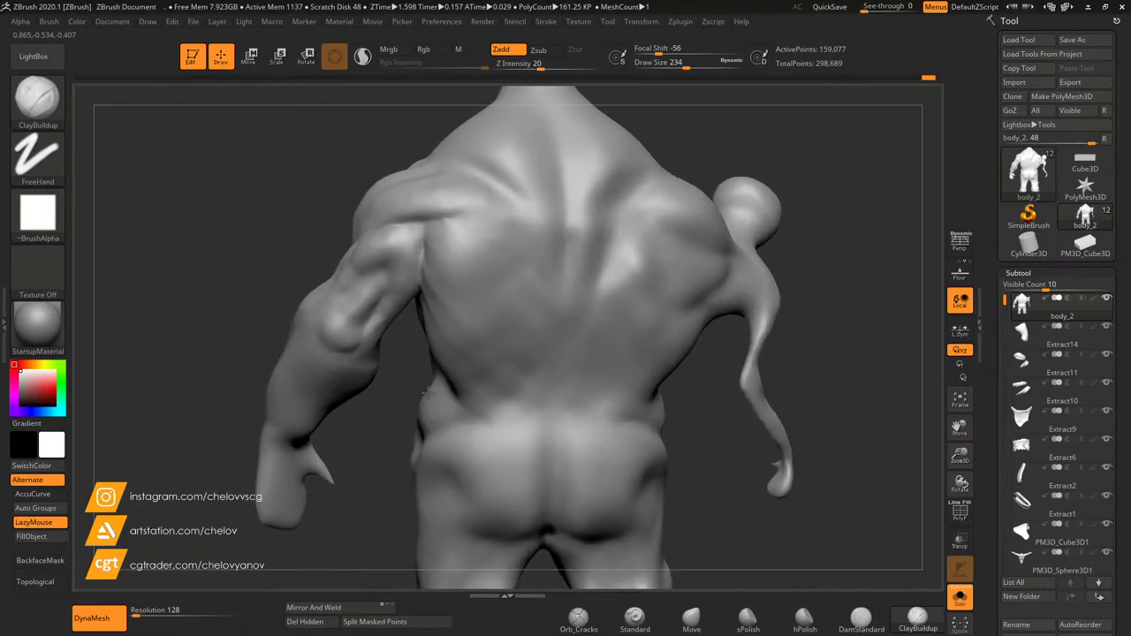
{"action": "right_click_drag", "start_coordinate": [427, 392], "coordinate": [433, 394]}
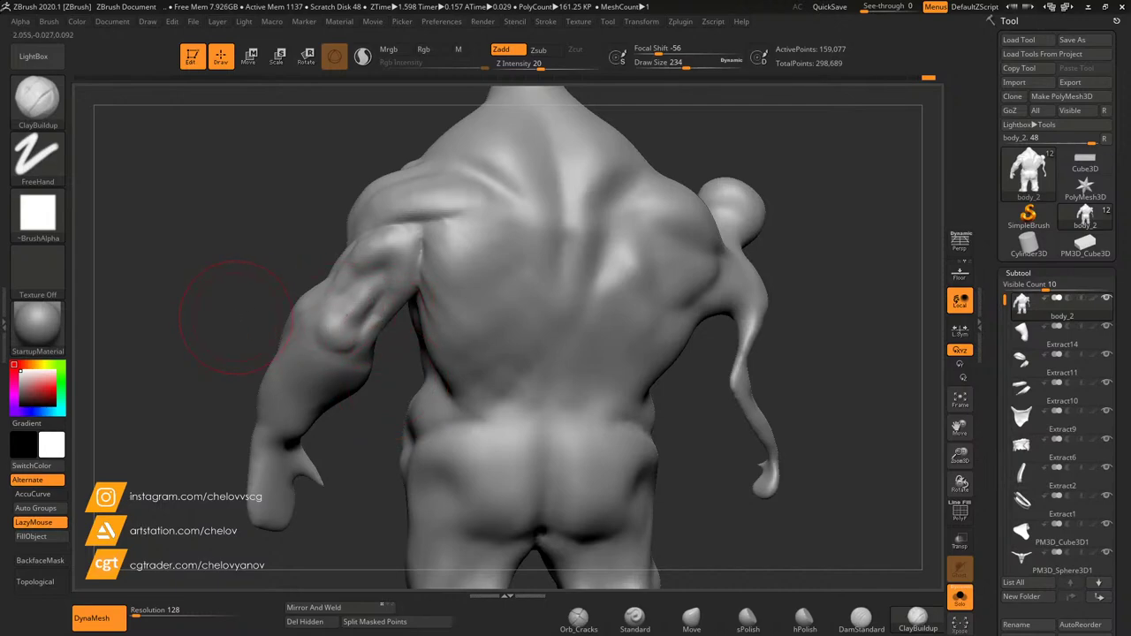
Step: Reshape the rear deltoid and the area behind the armpit with the Move brush at draw size 379
{"action": "mouse_move", "coordinate": [241, 313]}
{"action": "left_mouse_down"}
{"action": "mouse_move", "coordinate": [616, 245]}
{"action": "mouse_move", "coordinate": [571, 242]}
{"action": "mouse_move", "coordinate": [576, 255]}
{"action": "mouse_move", "coordinate": [641, 253]}
{"action": "mouse_move", "coordinate": [644, 232]}
{"action": "mouse_move", "coordinate": [566, 262]}
{"action": "mouse_move", "coordinate": [495, 265]}
{"action": "mouse_move", "coordinate": [580, 257]}
{"action": "left_mouse_up"}
{"action": "left_click", "coordinate": [692, 616]}
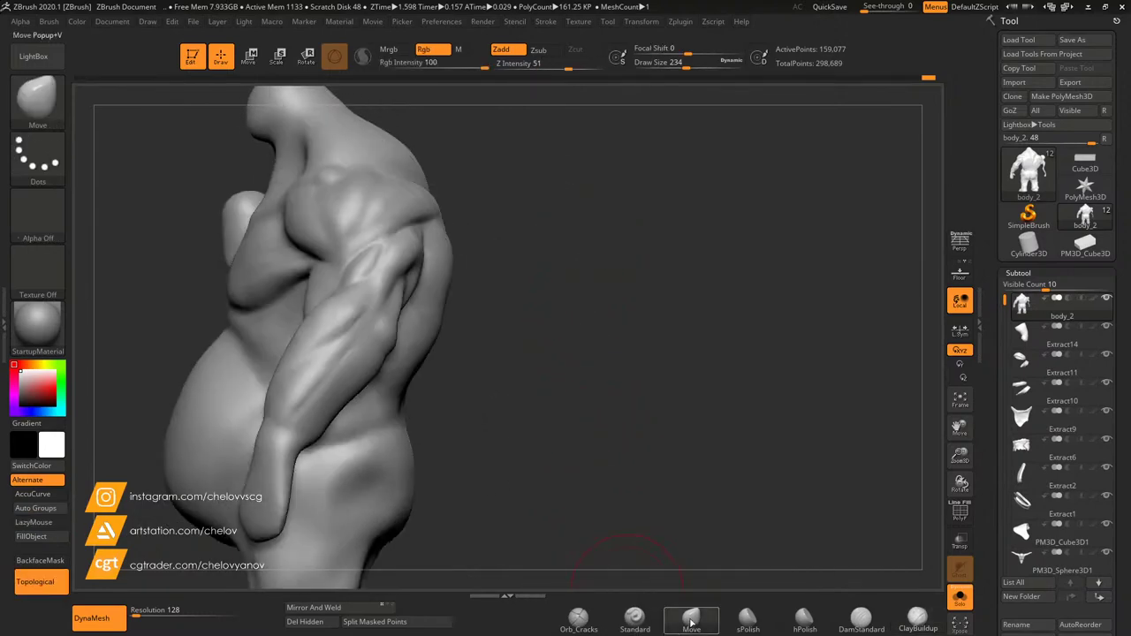
{"action": "left_click_drag", "start_coordinate": [681, 63], "coordinate": [700, 62]}
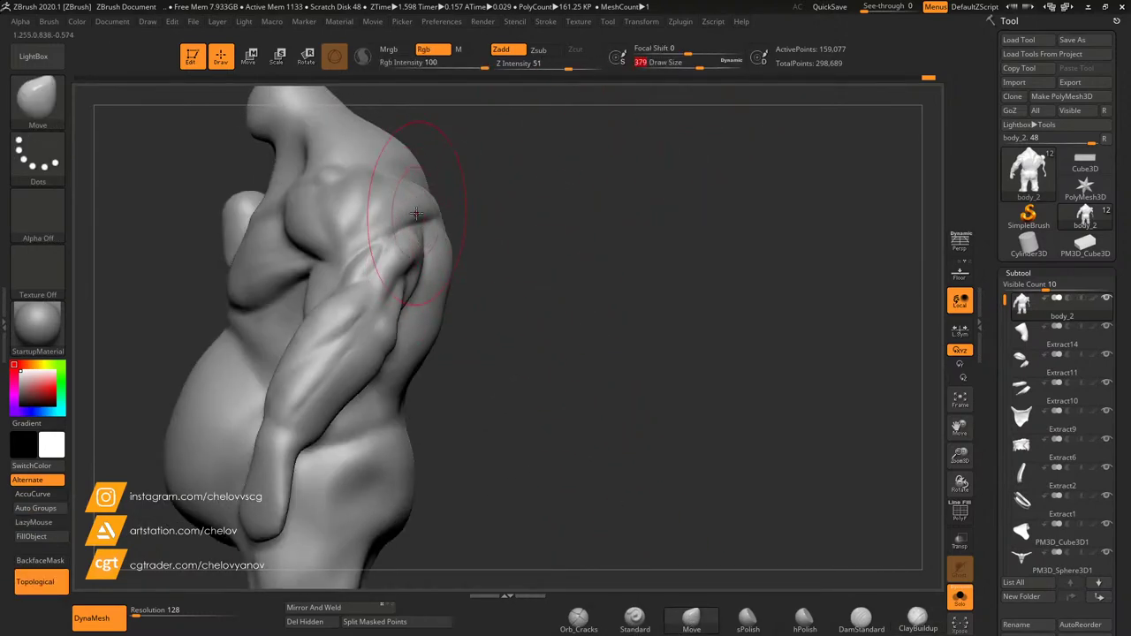
{"action": "left_click_drag", "start_coordinate": [395, 239], "coordinate": [419, 228]}
{"action": "mouse_move", "coordinate": [385, 185]}
{"action": "left_mouse_down"}
{"action": "mouse_move", "coordinate": [389, 170]}
{"action": "mouse_move", "coordinate": [370, 194]}
{"action": "left_mouse_up"}
{"action": "left_click_drag", "start_coordinate": [548, 256], "coordinate": [463, 239]}
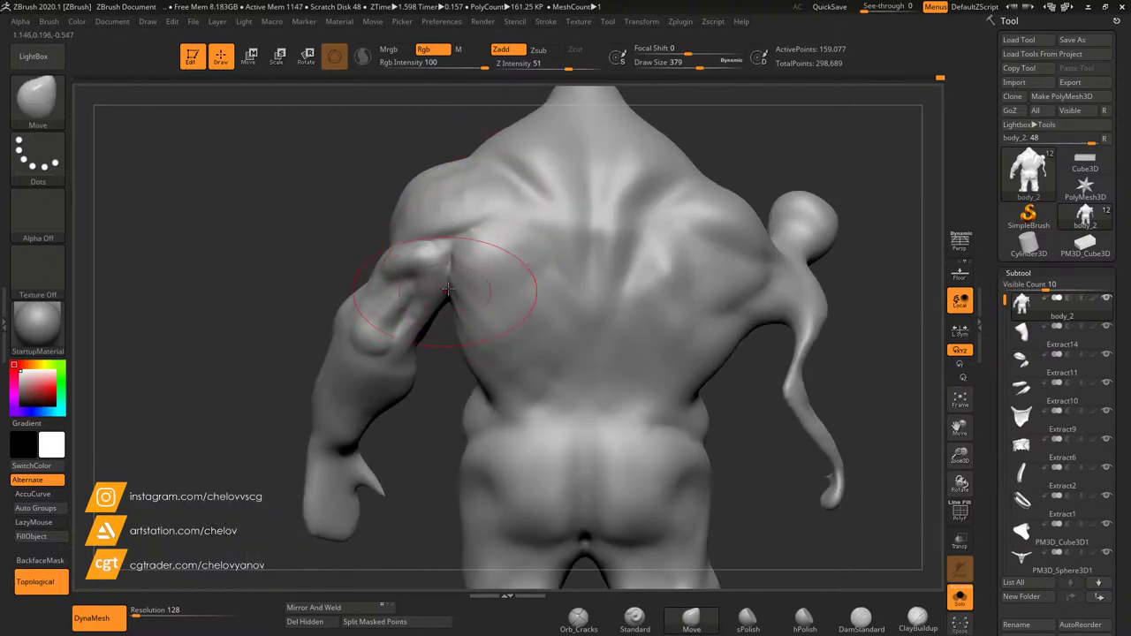
{"action": "left_click_drag", "start_coordinate": [440, 349], "coordinate": [445, 349]}
{"action": "right_click_drag", "start_coordinate": [446, 349], "coordinate": [456, 345]}
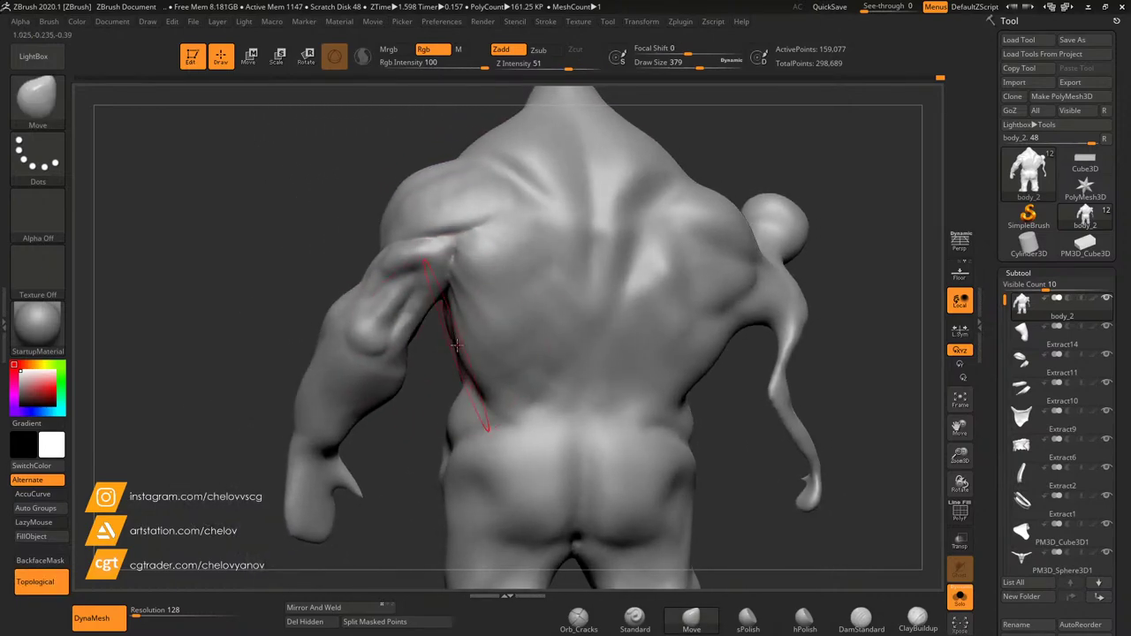
Step: Fill out the inner head of the triceps on the back of the arm with ClayBuildup at draw size 177, and smooth it
{"action": "left_click_drag", "start_coordinate": [961, 457], "coordinate": [929, 476]}
{"action": "left_click", "coordinate": [919, 622]}
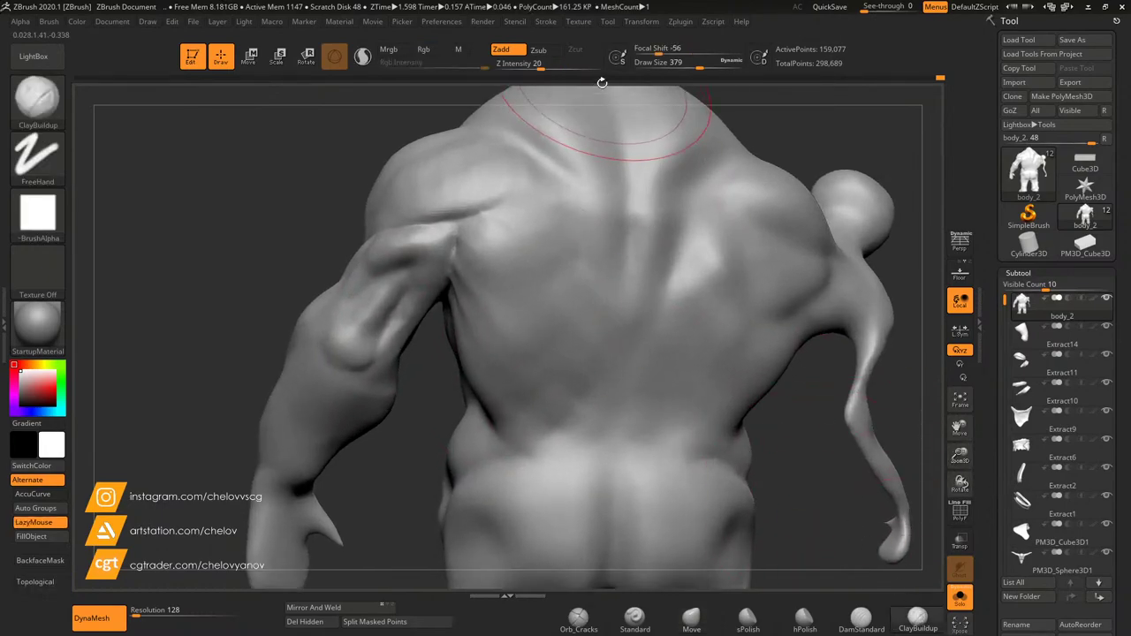
{"action": "mouse_move", "coordinate": [404, 196]}
{"action": "left_mouse_down"}
{"action": "mouse_move", "coordinate": [467, 220]}
{"action": "mouse_move", "coordinate": [412, 280]}
{"action": "left_mouse_up"}
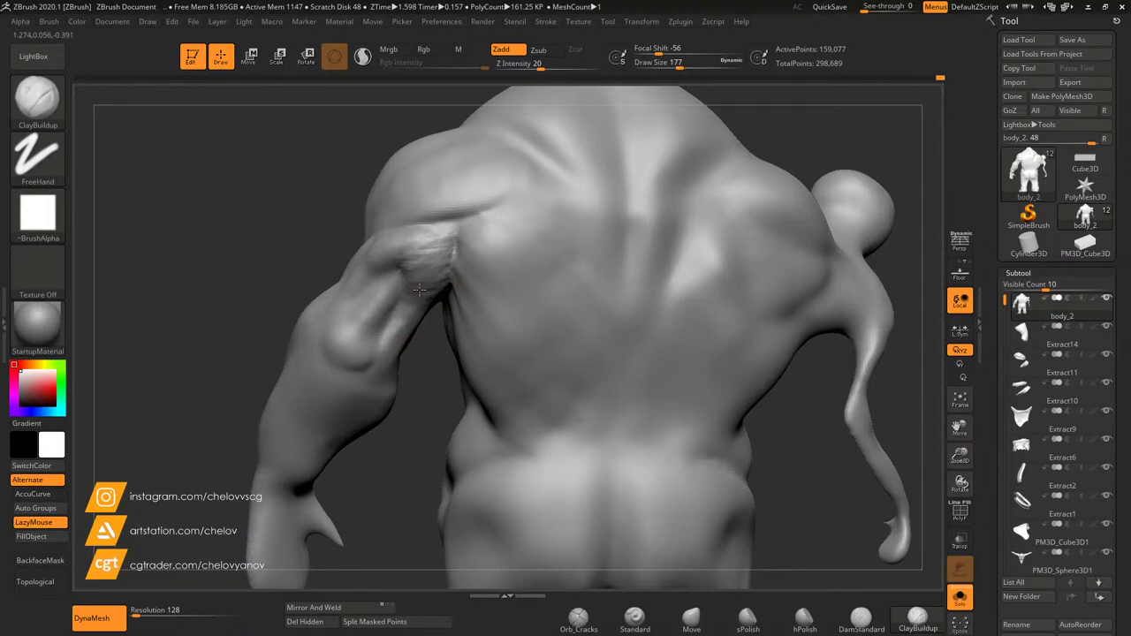
{"action": "mouse_move", "coordinate": [396, 326]}
{"action": "right_mouse_down"}
{"action": "mouse_move", "coordinate": [472, 386]}
{"action": "mouse_move", "coordinate": [415, 334]}
{"action": "right_mouse_up"}
{"action": "left_click_drag", "start_coordinate": [441, 263], "coordinate": [430, 247], "text": "shift"}
{"action": "mouse_move", "coordinate": [278, 212]}
{"action": "right_mouse_down"}
{"action": "mouse_move", "coordinate": [315, 268]}
{"action": "mouse_move", "coordinate": [311, 292]}
{"action": "right_mouse_up"}
{"action": "right_click_drag", "start_coordinate": [517, 350], "coordinate": [456, 282]}
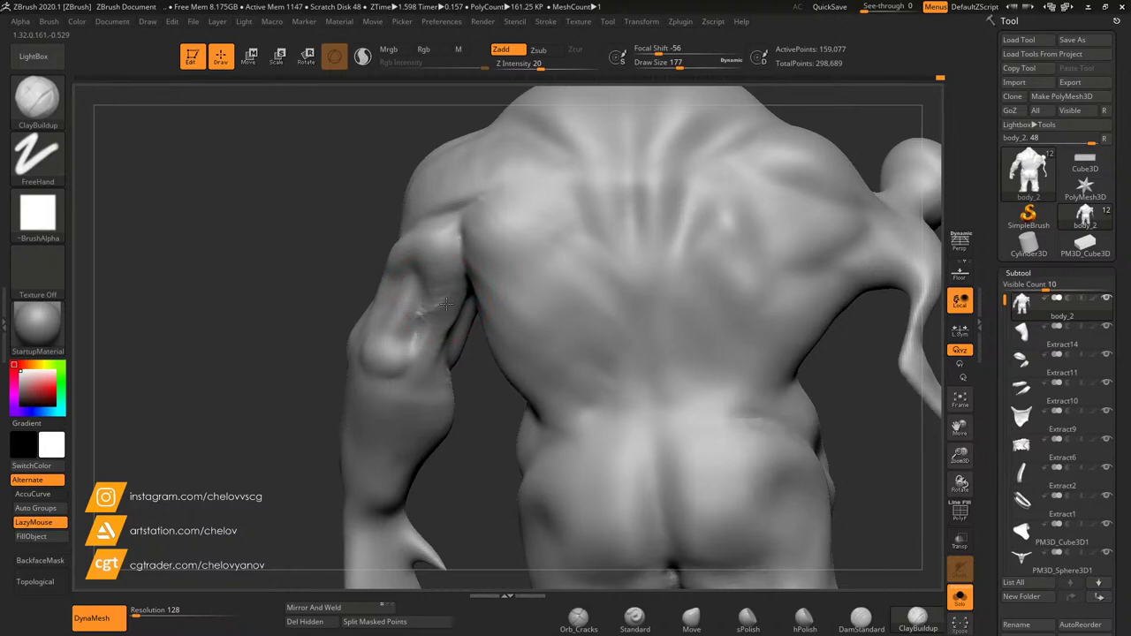
{"action": "key", "text": "shift"}
Step: Add ClayBuildup strokes from the armpit onto the upper latissimus and smooth them
{"action": "right_click_drag", "start_coordinate": [439, 364], "coordinate": [475, 287]}
{"action": "mouse_move", "coordinate": [475, 288]}
{"action": "left_mouse_down"}
{"action": "mouse_move", "coordinate": [512, 278]}
{"action": "mouse_move", "coordinate": [480, 235]}
{"action": "mouse_move", "coordinate": [526, 340]}
{"action": "left_mouse_up"}
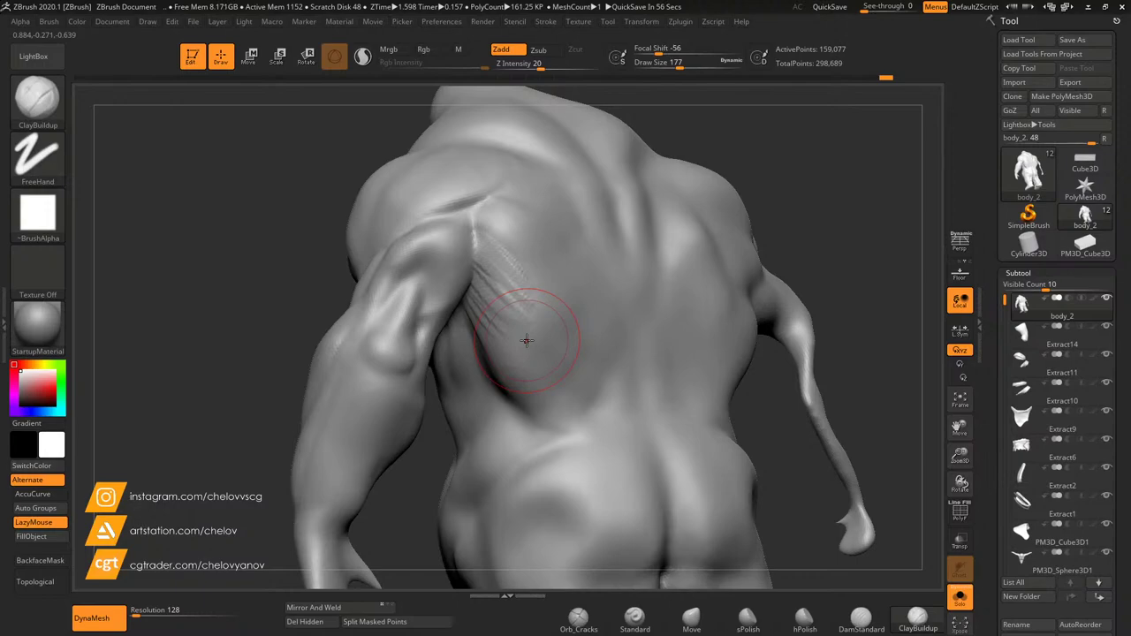
{"action": "left_click_drag", "start_coordinate": [536, 265], "coordinate": [504, 281], "text": "shift"}
Step: Thicken the lower outer part of the latissimus down toward the waist with ClayBuildup
{"action": "left_click_drag", "start_coordinate": [840, 170], "coordinate": [787, 217]}
{"action": "mouse_move", "coordinate": [470, 365]}
{"action": "left_mouse_down"}
{"action": "mouse_move", "coordinate": [547, 370]}
{"action": "mouse_move", "coordinate": [579, 389]}
{"action": "mouse_move", "coordinate": [428, 378]}
{"action": "mouse_move", "coordinate": [465, 380]}
{"action": "left_mouse_up"}
{"action": "right_click_drag", "start_coordinate": [465, 380], "coordinate": [495, 300]}
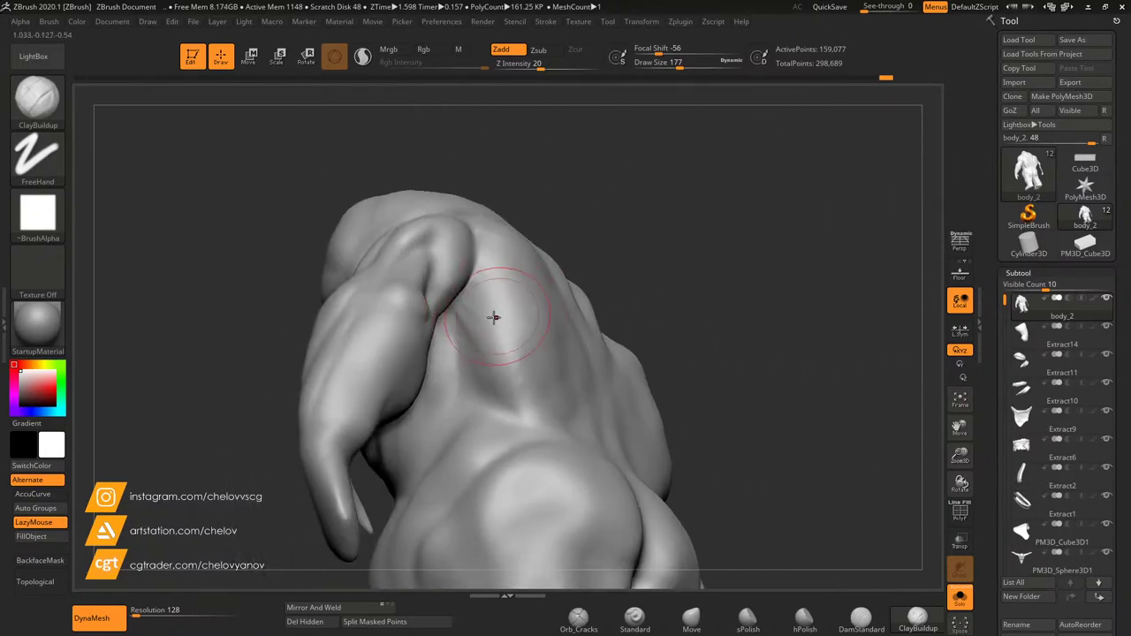
{"action": "left_click_drag", "start_coordinate": [490, 343], "coordinate": [532, 374]}
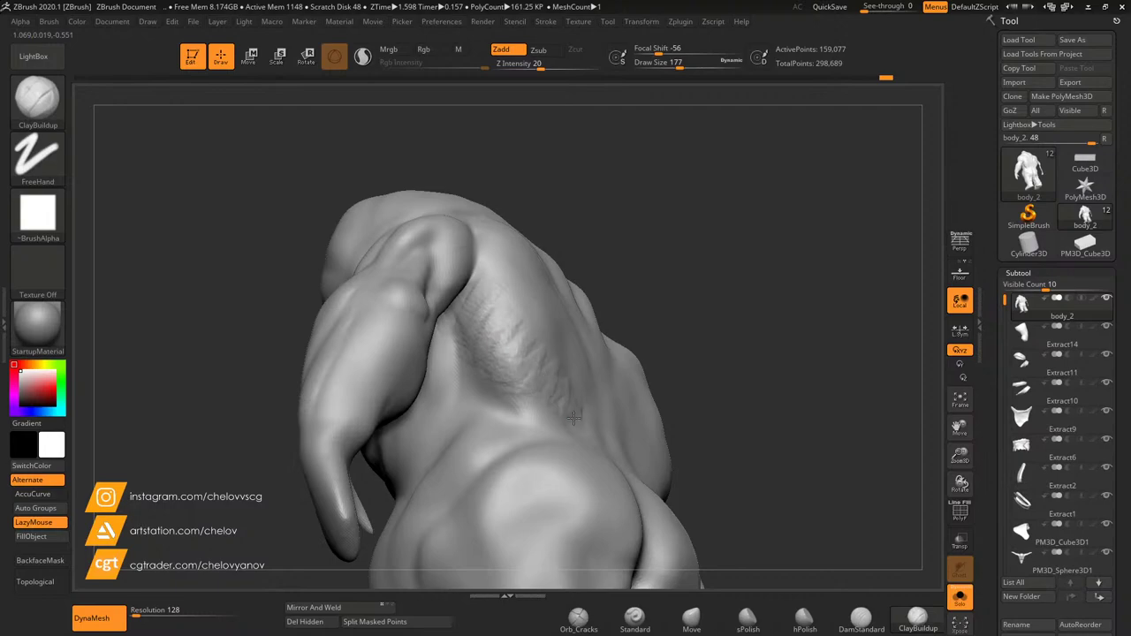
{"action": "right_click_drag", "start_coordinate": [574, 418], "coordinate": [495, 433]}
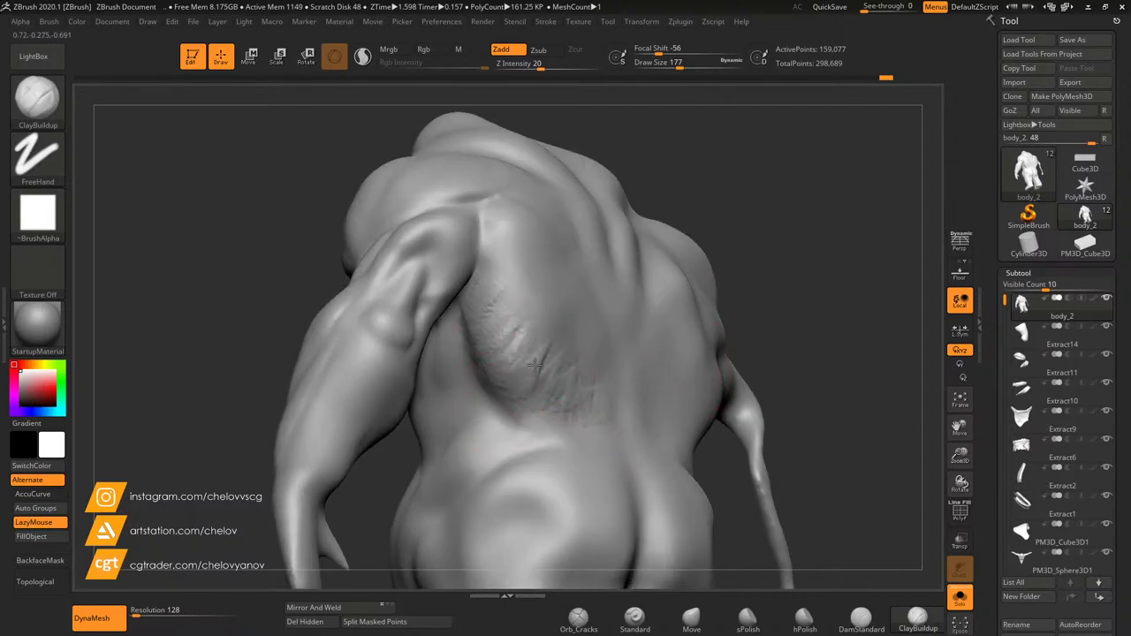
{"action": "left_click_drag", "start_coordinate": [783, 337], "coordinate": [739, 368]}
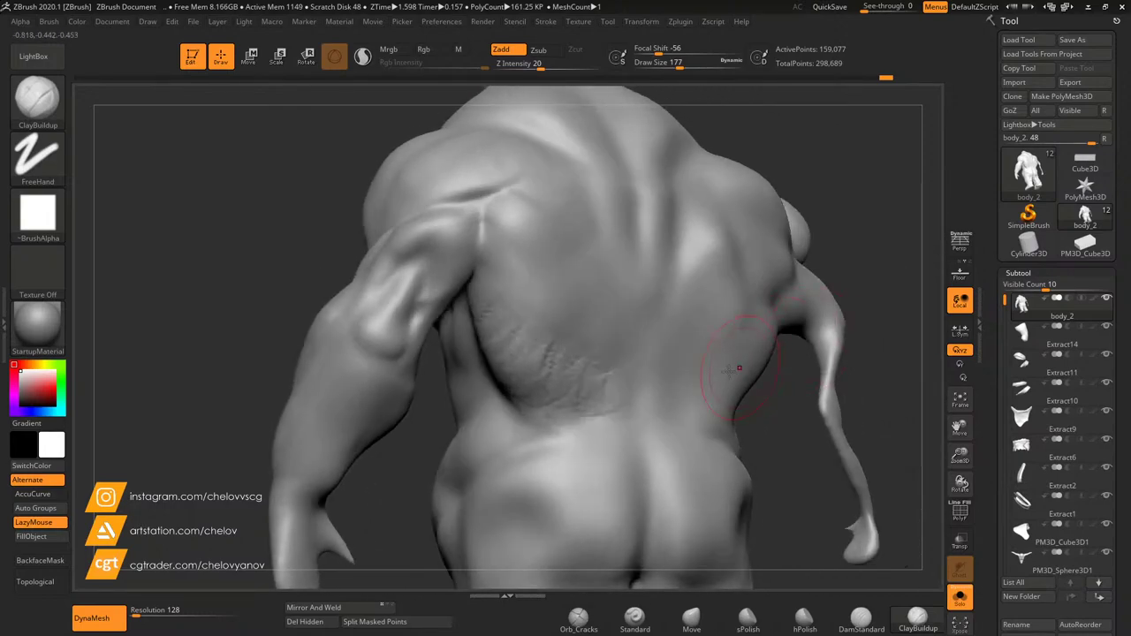
Step: Carve the crease along the lower outer edge of the latissimus with DamStandard and smooth the clay strokes on the muscle
{"action": "left_click", "coordinate": [861, 617]}
{"action": "right_click_drag", "start_coordinate": [442, 404], "coordinate": [446, 400]}
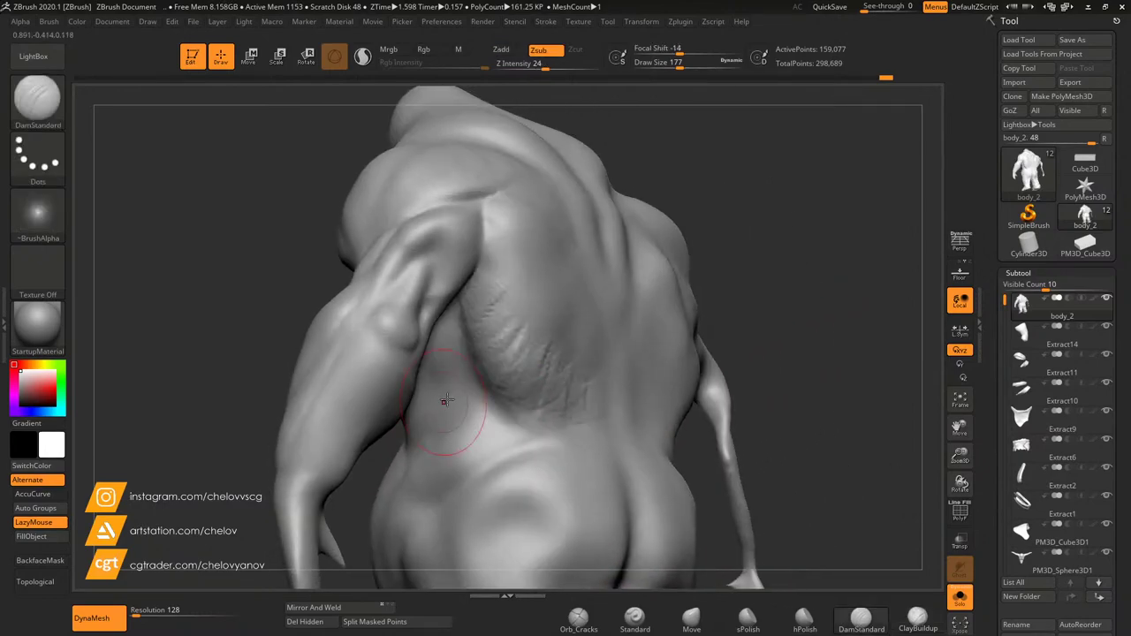
{"action": "left_click_drag", "start_coordinate": [473, 367], "coordinate": [539, 419]}
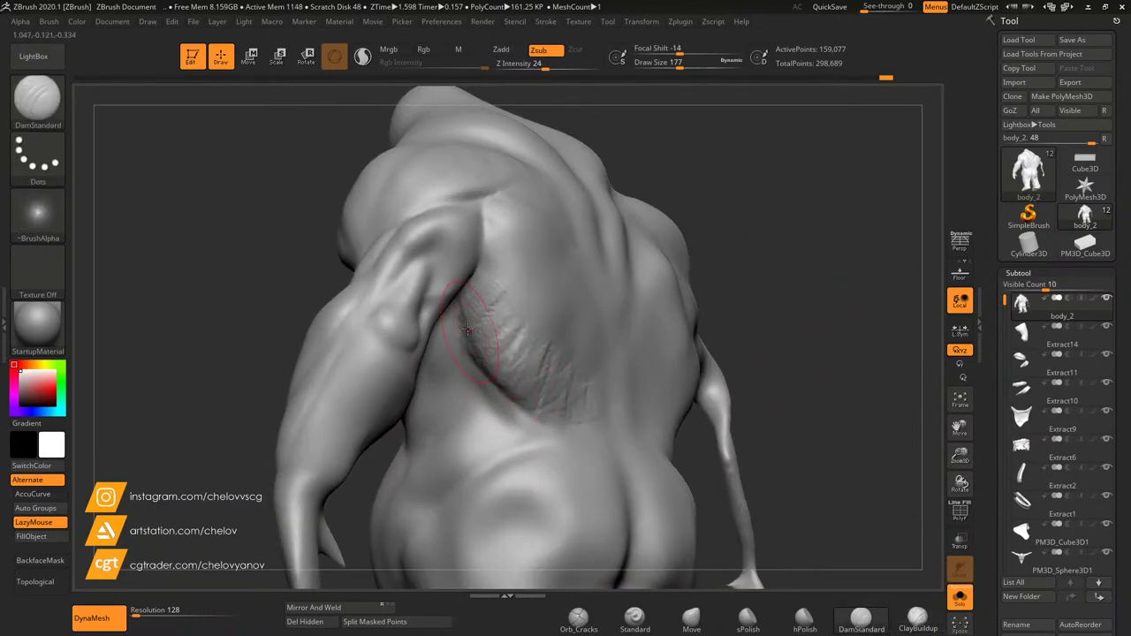
{"action": "left_click_drag", "start_coordinate": [462, 327], "coordinate": [522, 418]}
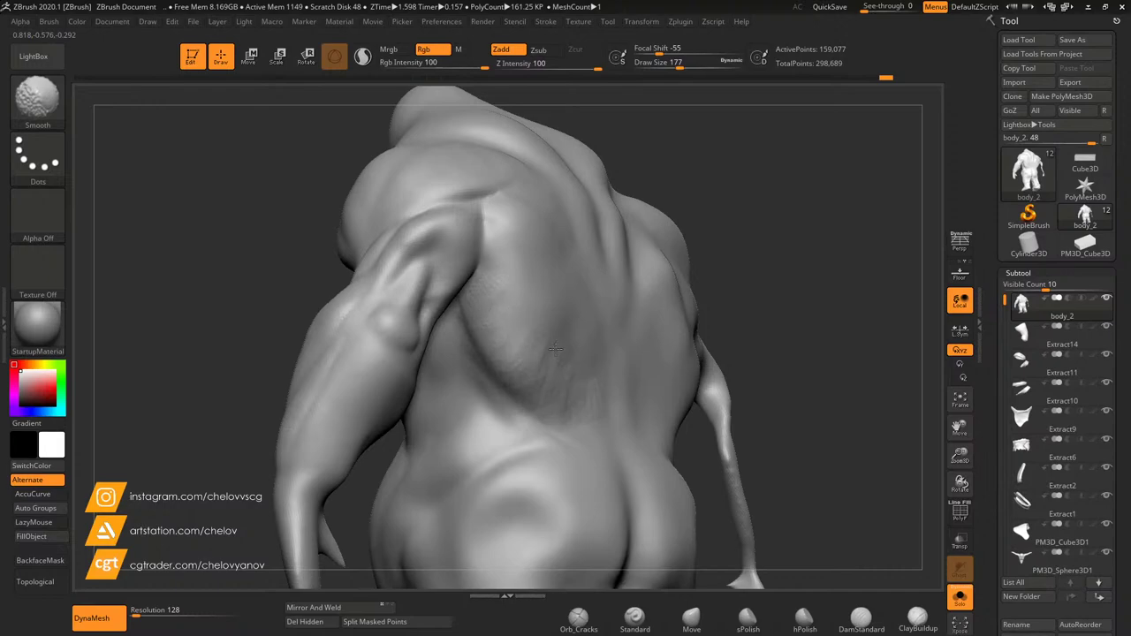
{"action": "left_click_drag", "start_coordinate": [556, 348], "coordinate": [556, 450], "text": "shift"}
{"action": "mouse_move", "coordinate": [745, 273]}
{"action": "left_mouse_down"}
{"action": "mouse_move", "coordinate": [659, 285]}
{"action": "mouse_move", "coordinate": [650, 305]}
{"action": "left_mouse_up"}
{"action": "left_click_drag", "start_coordinate": [545, 384], "coordinate": [495, 372], "text": "shift"}
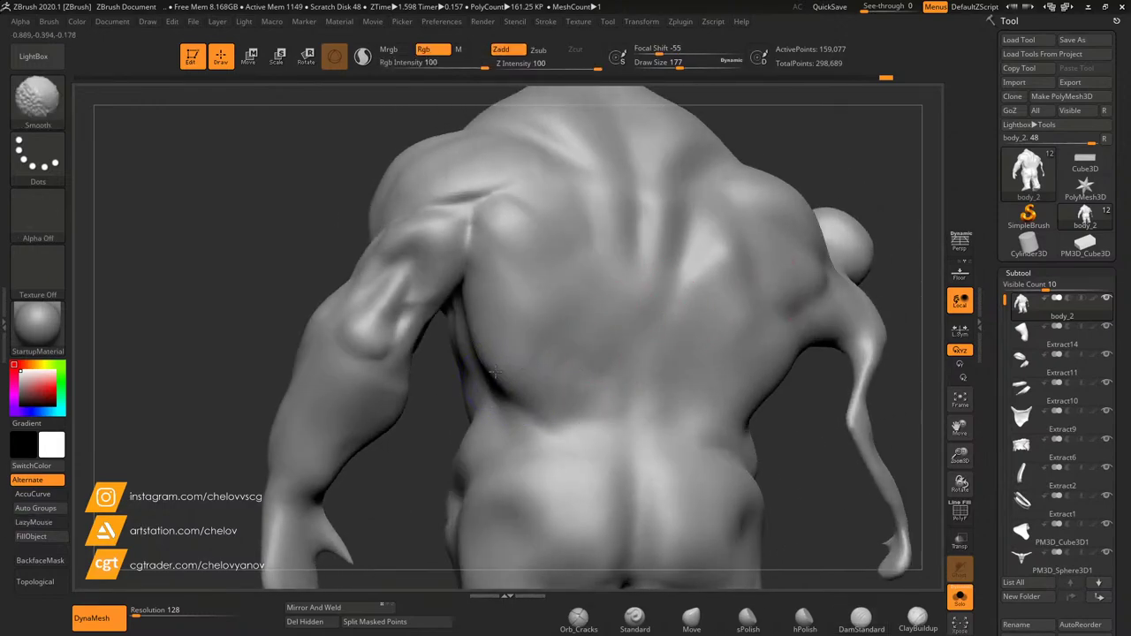
Step: Carve the trapezius borders beside the inner shoulder blades toward the spine with DamStandard and soften them
{"action": "left_click_drag", "start_coordinate": [305, 197], "coordinate": [248, 214]}
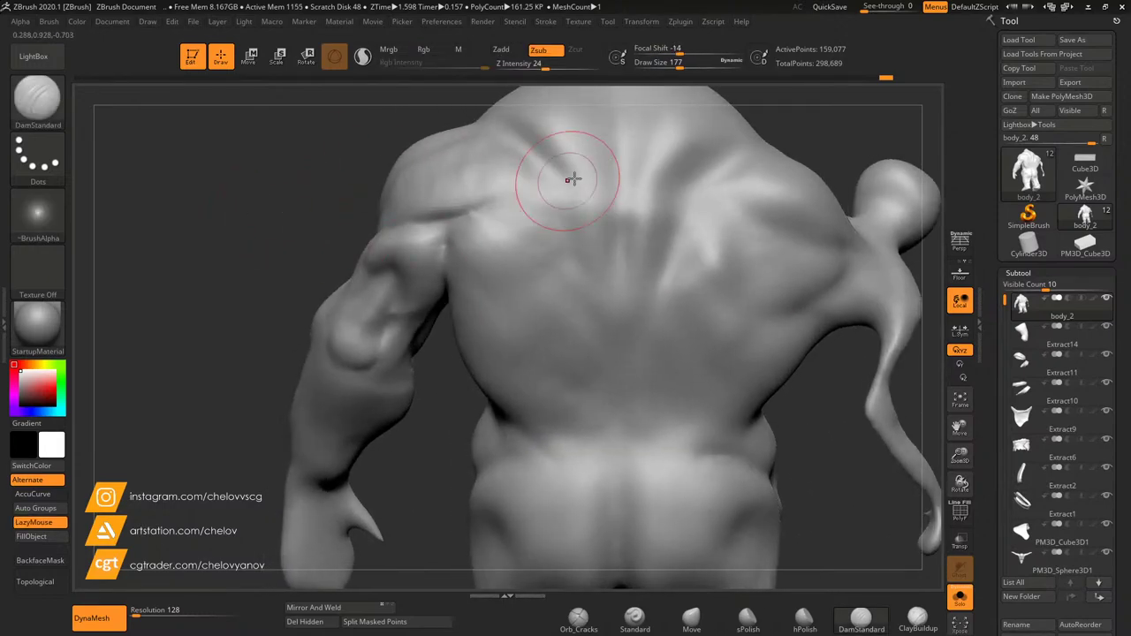
{"action": "left_click_drag", "start_coordinate": [510, 132], "coordinate": [563, 175]}
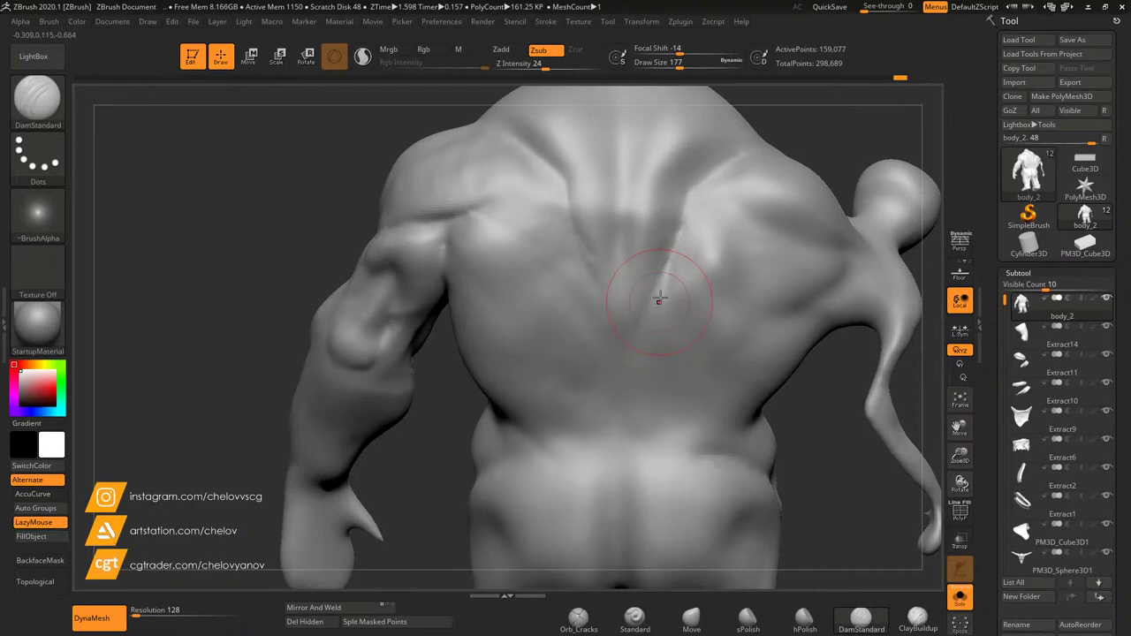
{"action": "key", "text": "shift"}
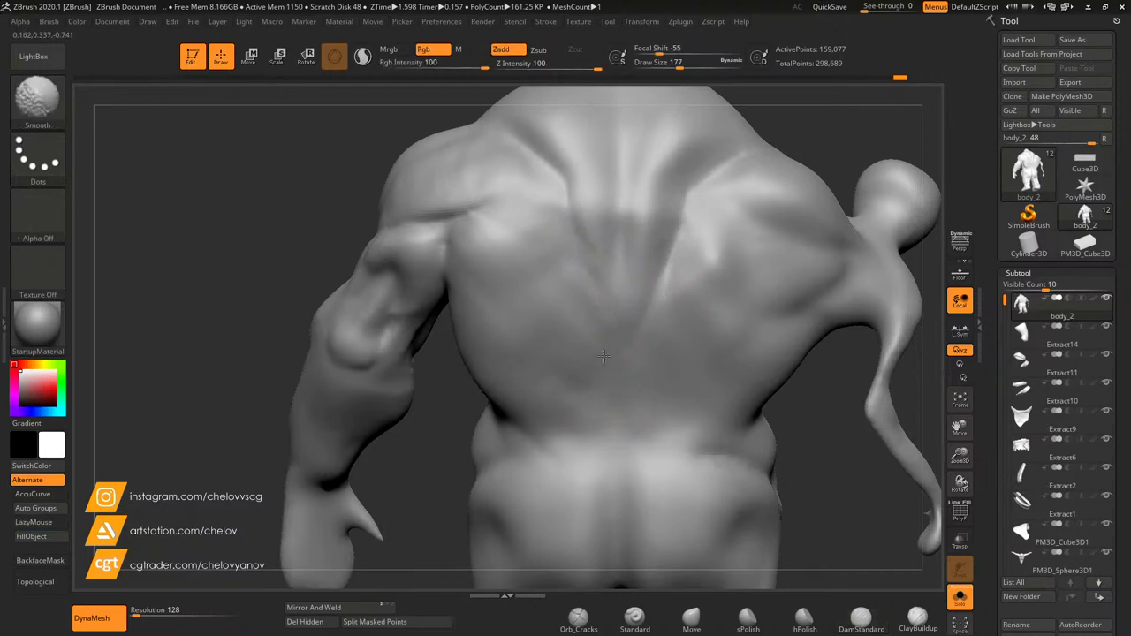
Step: Add ClayBuildup strokes along the lower spine above the buttocks and smooth them
{"action": "left_click", "coordinate": [918, 619]}
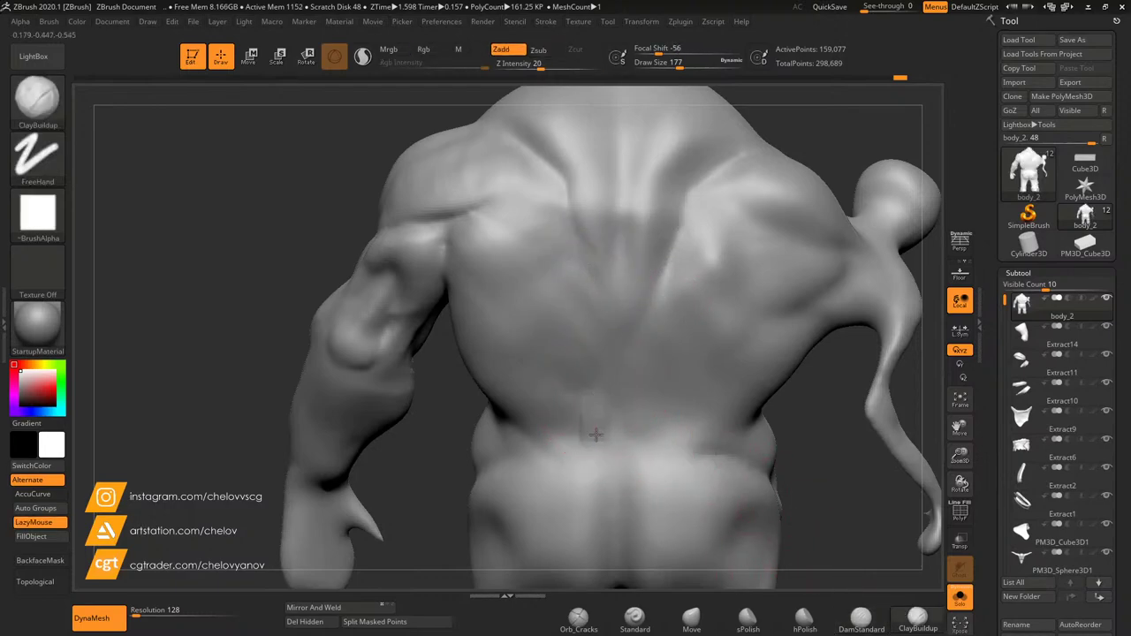
{"action": "key", "text": "shift"}
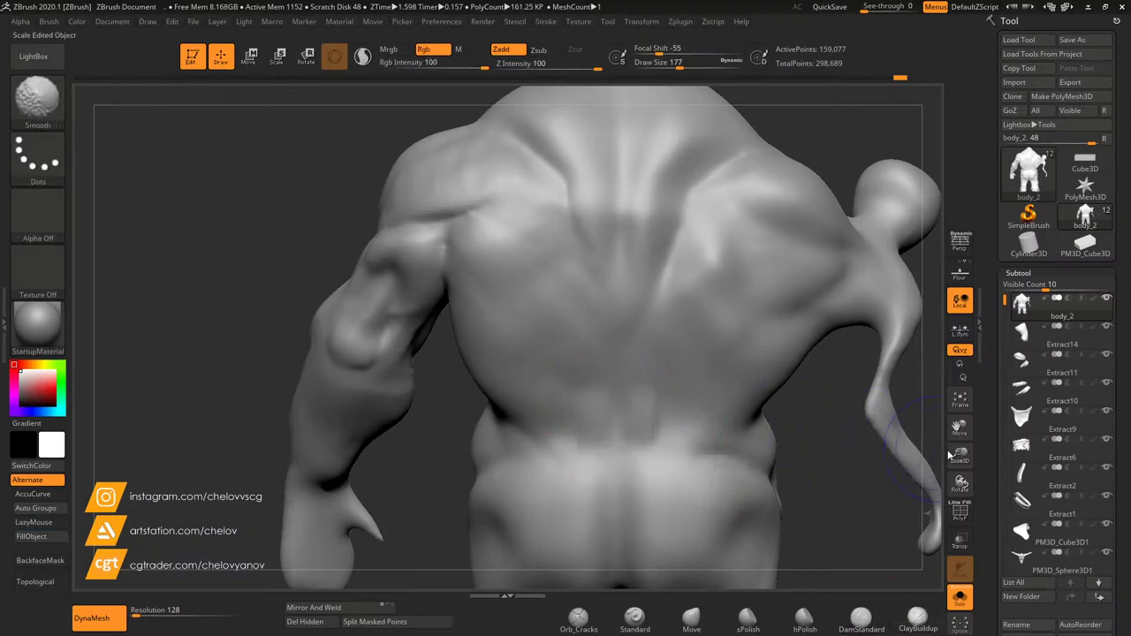
{"action": "mouse_move", "coordinate": [951, 454]}
{"action": "left_mouse_down"}
{"action": "mouse_move", "coordinate": [879, 358]}
{"action": "mouse_move", "coordinate": [786, 291]}
{"action": "mouse_move", "coordinate": [724, 218]}
{"action": "left_mouse_up"}
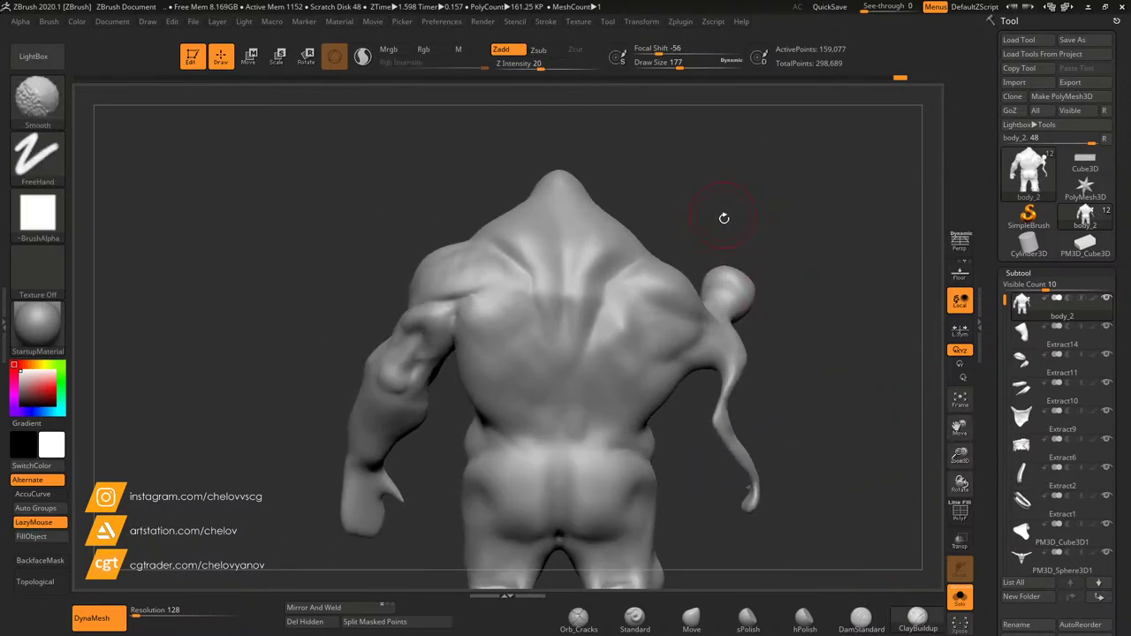
{"action": "key", "text": "shift"}
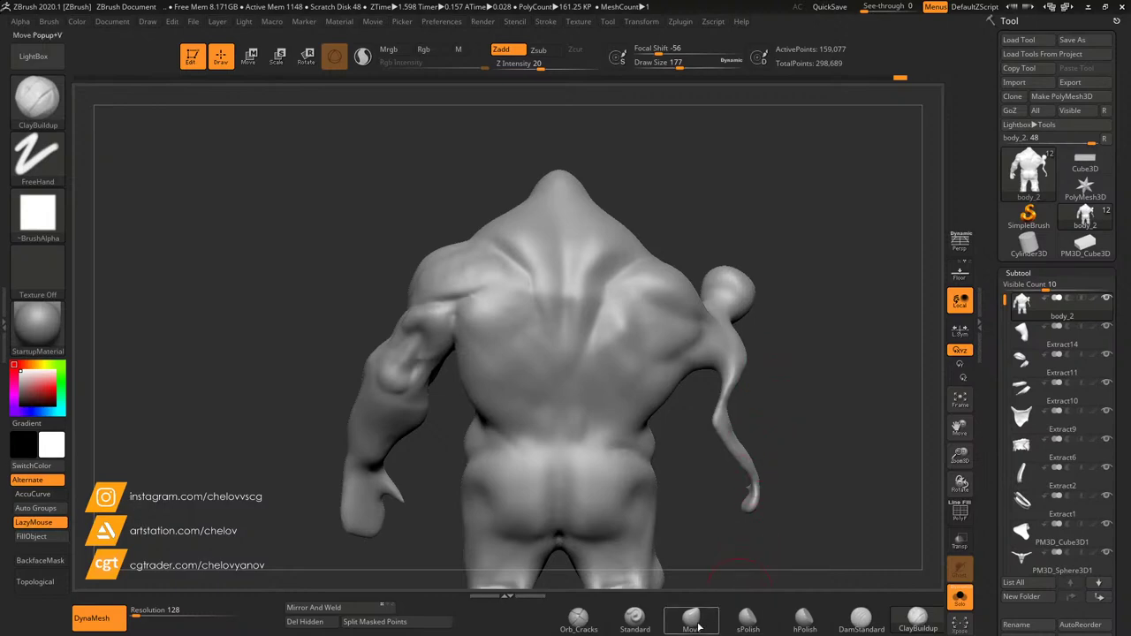
Step: Reshape the flank bulge between the waist and hip with the Move brush, undoing an unwanted adjustment
{"action": "left_click", "coordinate": [691, 619]}
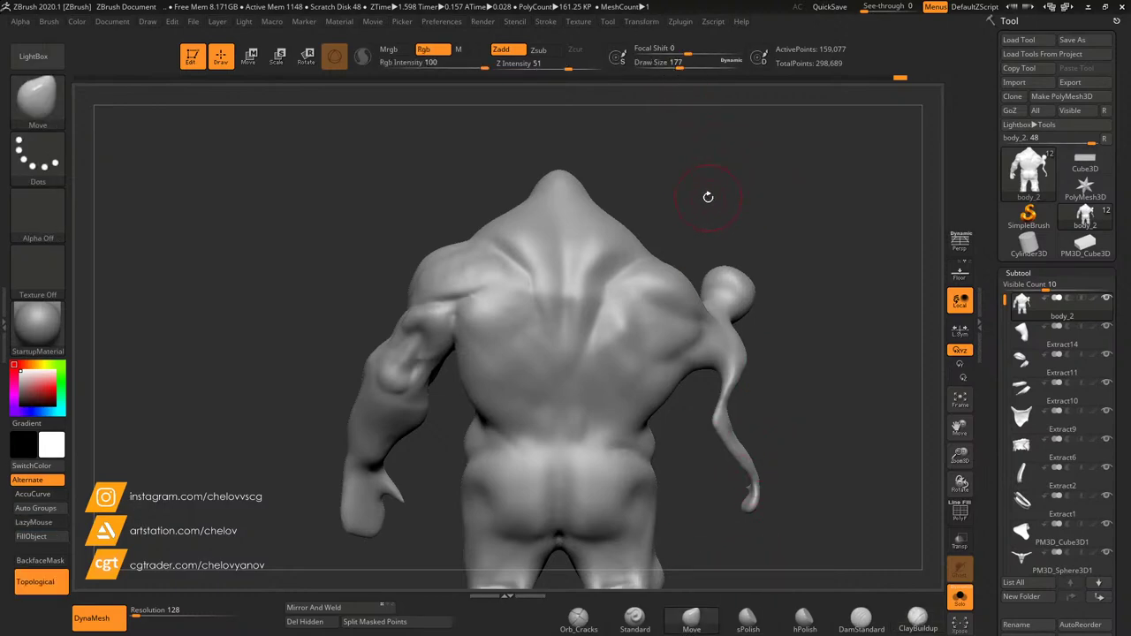
{"action": "left_click_drag", "start_coordinate": [708, 197], "coordinate": [795, 203]}
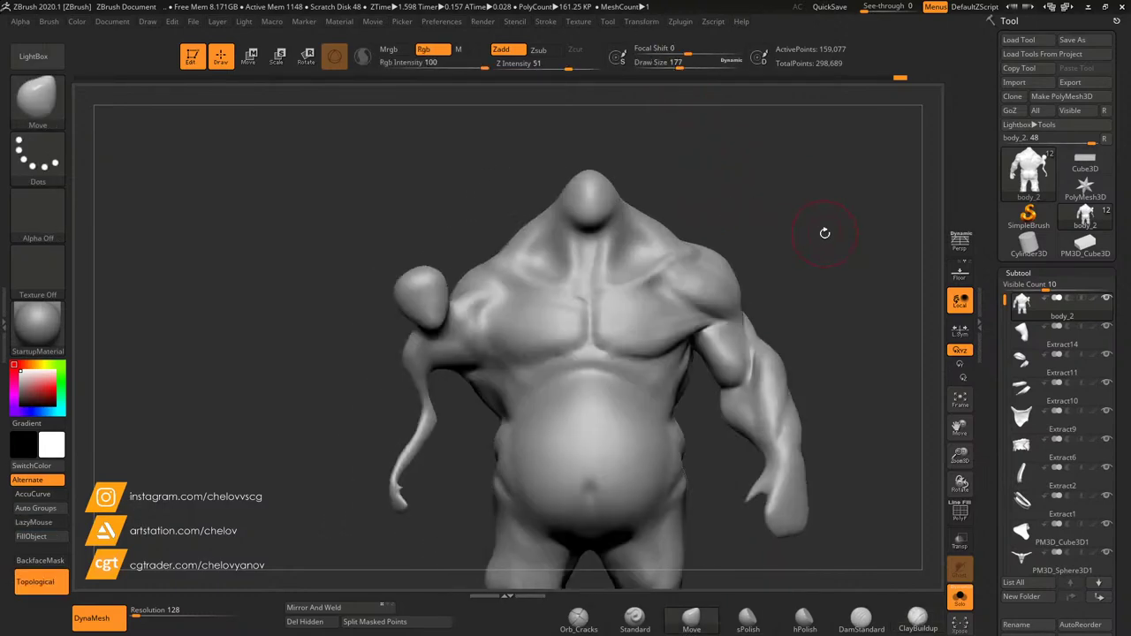
{"action": "mouse_move", "coordinate": [876, 390]}
{"action": "left_mouse_down"}
{"action": "mouse_move", "coordinate": [746, 382]}
{"action": "mouse_move", "coordinate": [870, 375]}
{"action": "left_mouse_up"}
{"action": "mouse_move", "coordinate": [961, 455]}
{"action": "left_mouse_down"}
{"action": "mouse_move", "coordinate": [947, 408]}
{"action": "mouse_move", "coordinate": [961, 459]}
{"action": "left_mouse_up"}
{"action": "left_click_drag", "start_coordinate": [874, 371], "coordinate": [899, 404], "text": "alt"}
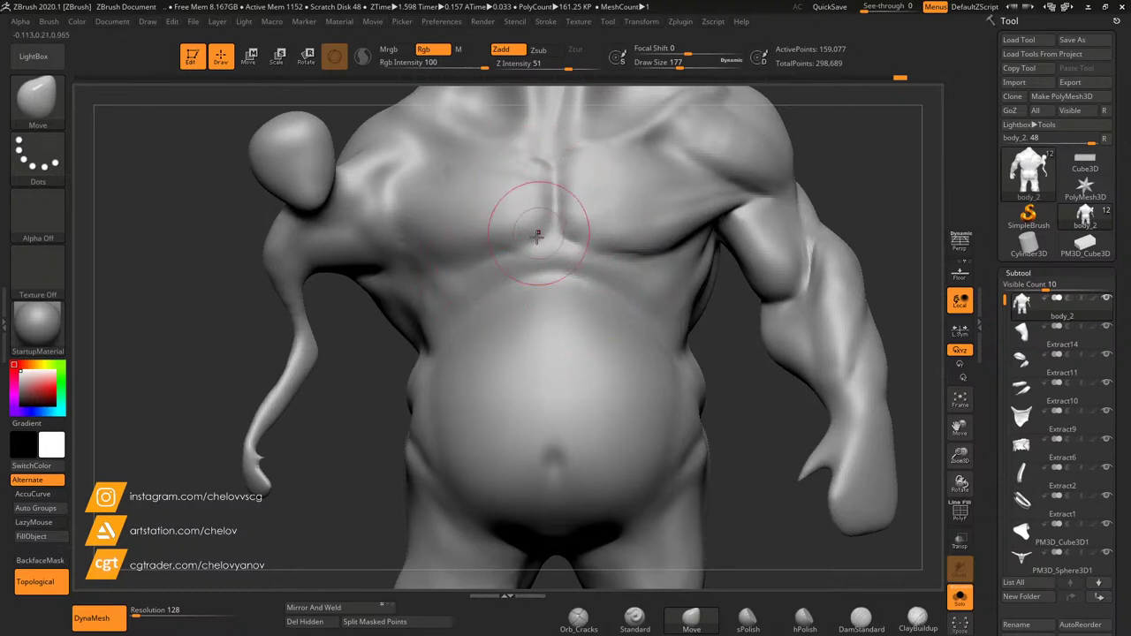
{"action": "mouse_move", "coordinate": [729, 417]}
{"action": "left_mouse_down"}
{"action": "mouse_move", "coordinate": [739, 425]}
{"action": "mouse_move", "coordinate": [680, 414]}
{"action": "mouse_move", "coordinate": [711, 407]}
{"action": "left_mouse_up"}
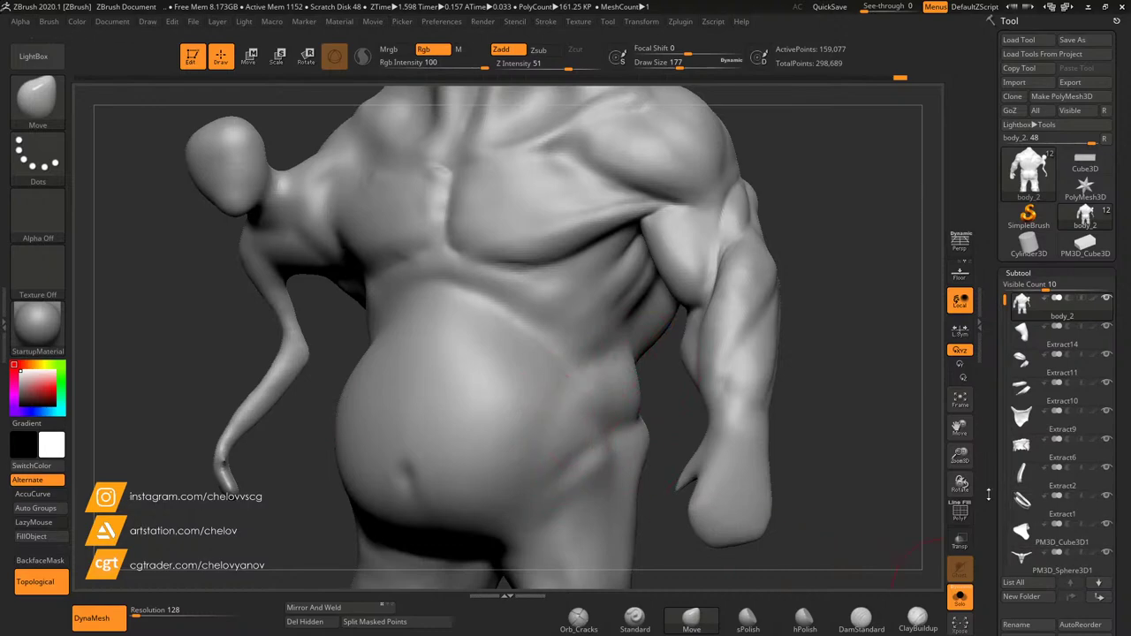
{"action": "left_click_drag", "start_coordinate": [961, 454], "coordinate": [604, 364]}
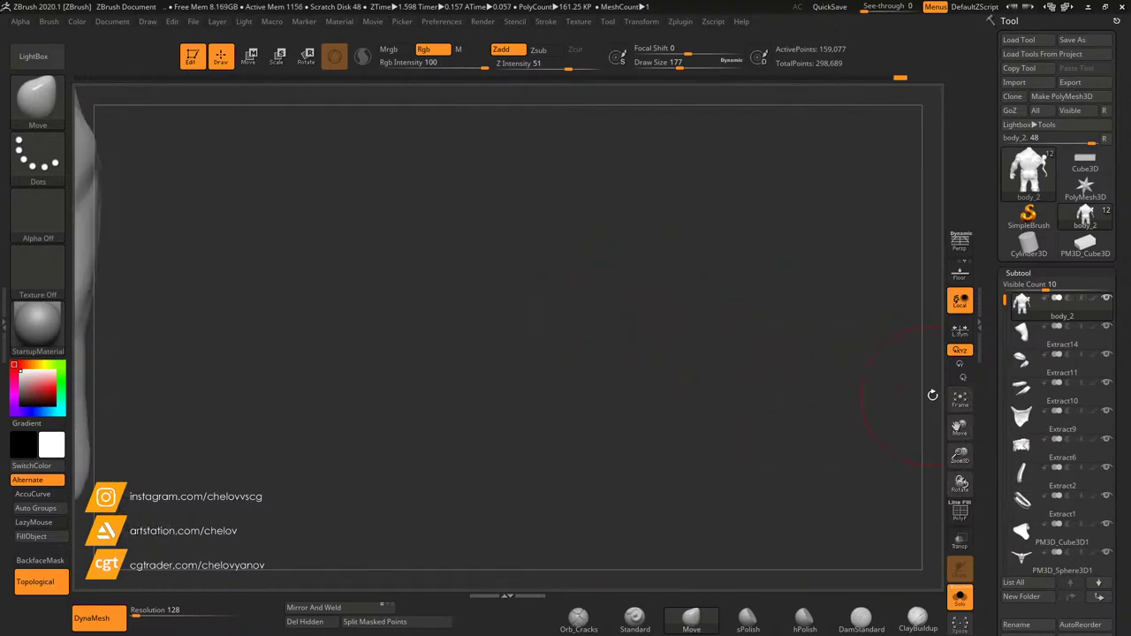
{"action": "left_click", "coordinate": [960, 399]}
{"action": "left_click_drag", "start_coordinate": [961, 455], "coordinate": [961, 520]}
{"action": "left_click_drag", "start_coordinate": [960, 428], "coordinate": [963, 364]}
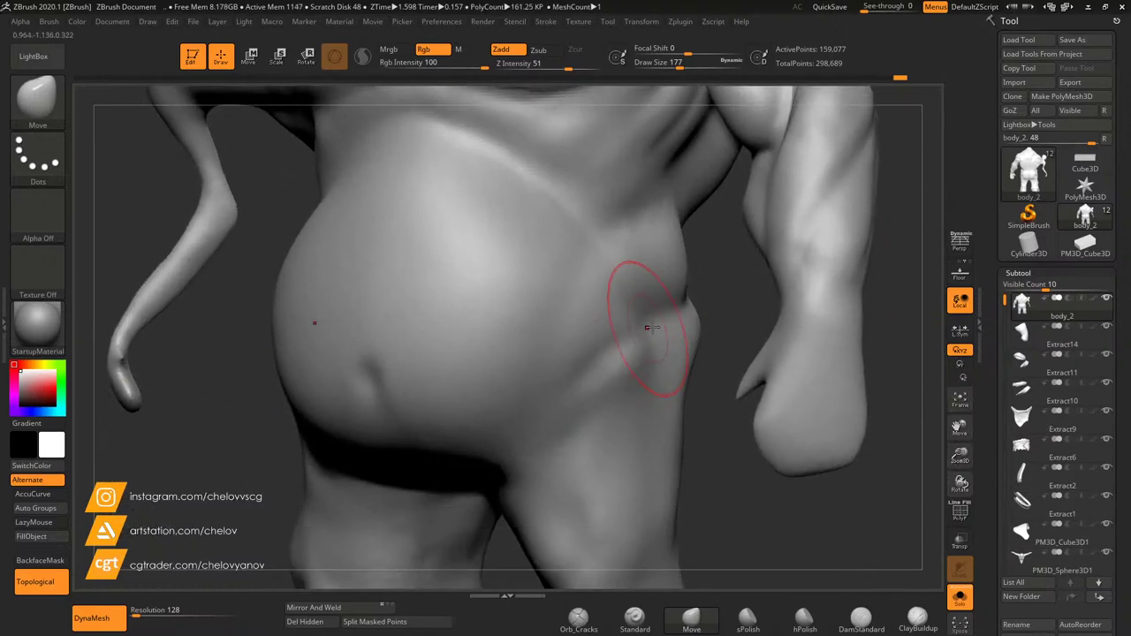
{"action": "key", "text": "ctrl+z"}
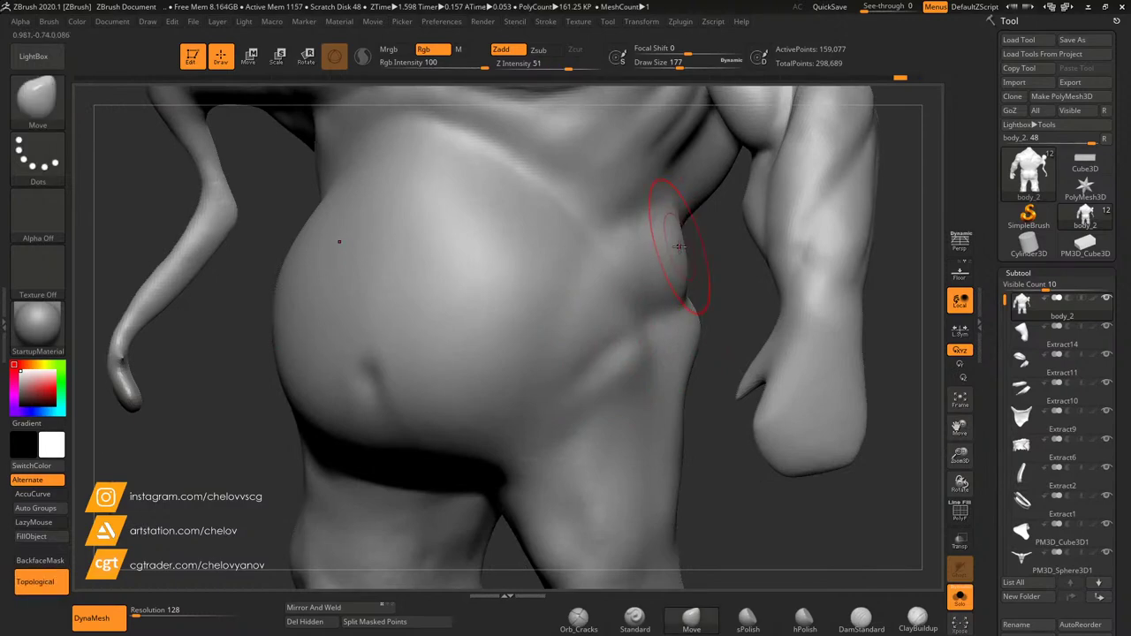
{"action": "left_click_drag", "start_coordinate": [818, 507], "coordinate": [882, 587]}
Step: Build up the oblique on the flank between the ribs and hip with ClayBuildup and smooth the strokes
{"action": "left_click", "coordinate": [918, 618]}
{"action": "left_click_drag", "start_coordinate": [741, 327], "coordinate": [708, 318]}
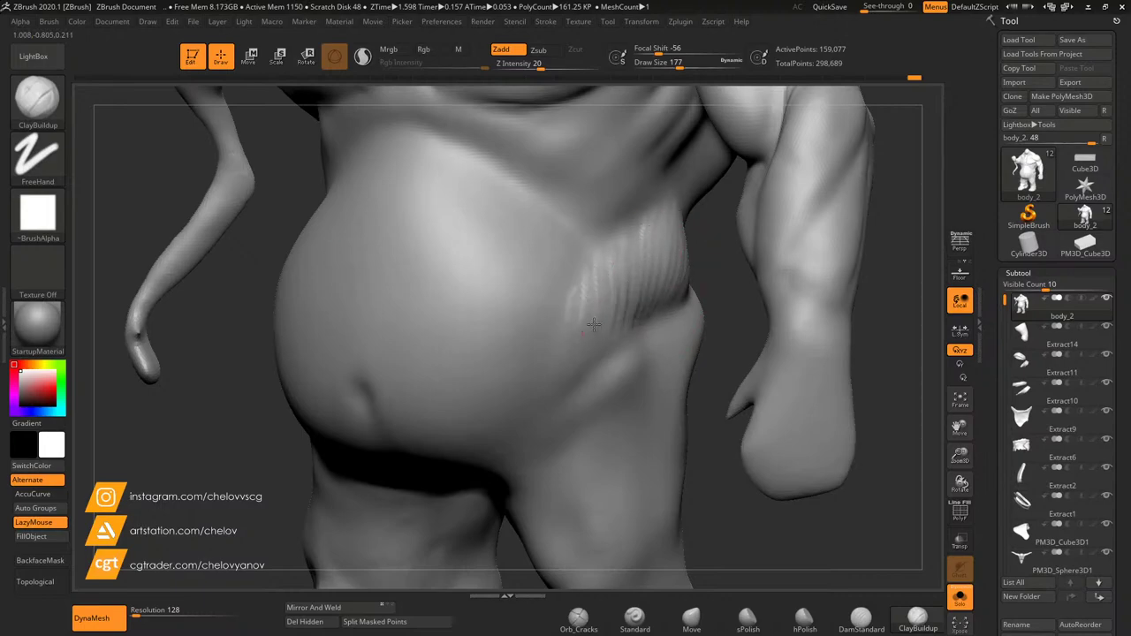
{"action": "left_click_drag", "start_coordinate": [656, 228], "coordinate": [606, 265]}
{"action": "mouse_move", "coordinate": [553, 392]}
{"action": "left_mouse_down", "text": "shift"}
{"action": "mouse_move", "coordinate": [618, 268]}
{"action": "mouse_move", "coordinate": [606, 292]}
{"action": "left_mouse_up", "text": "shift"}
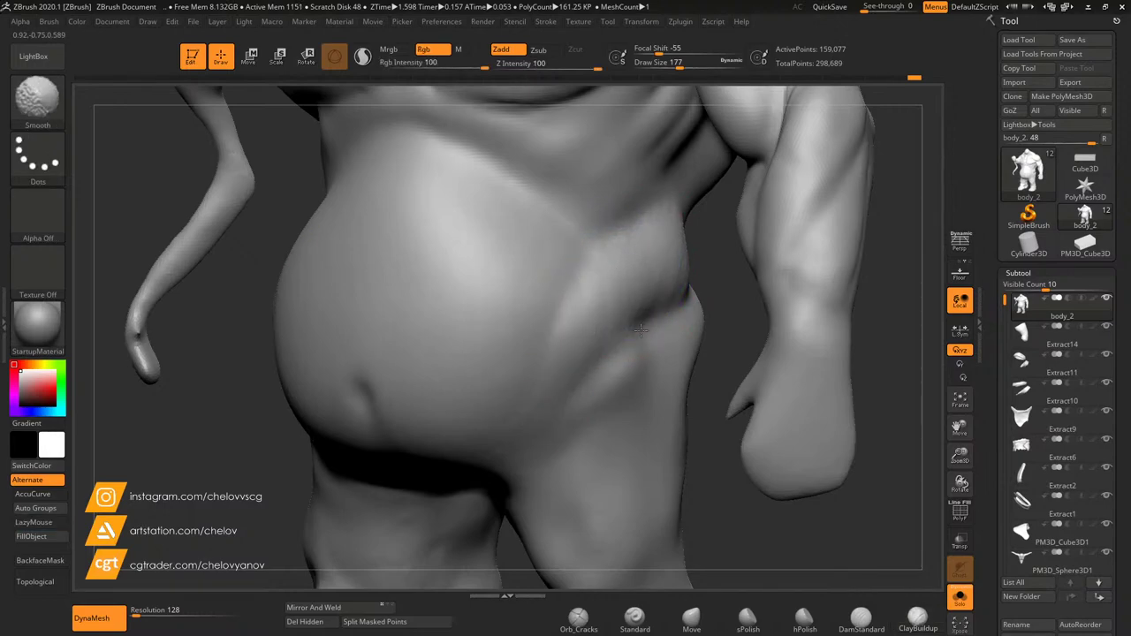
{"action": "mouse_move", "coordinate": [727, 294]}
{"action": "left_mouse_down", "text": "shift"}
{"action": "mouse_move", "coordinate": [737, 273]}
{"action": "mouse_move", "coordinate": [701, 286]}
{"action": "mouse_move", "coordinate": [643, 275]}
{"action": "mouse_move", "coordinate": [681, 281]}
{"action": "left_mouse_up", "text": "shift"}
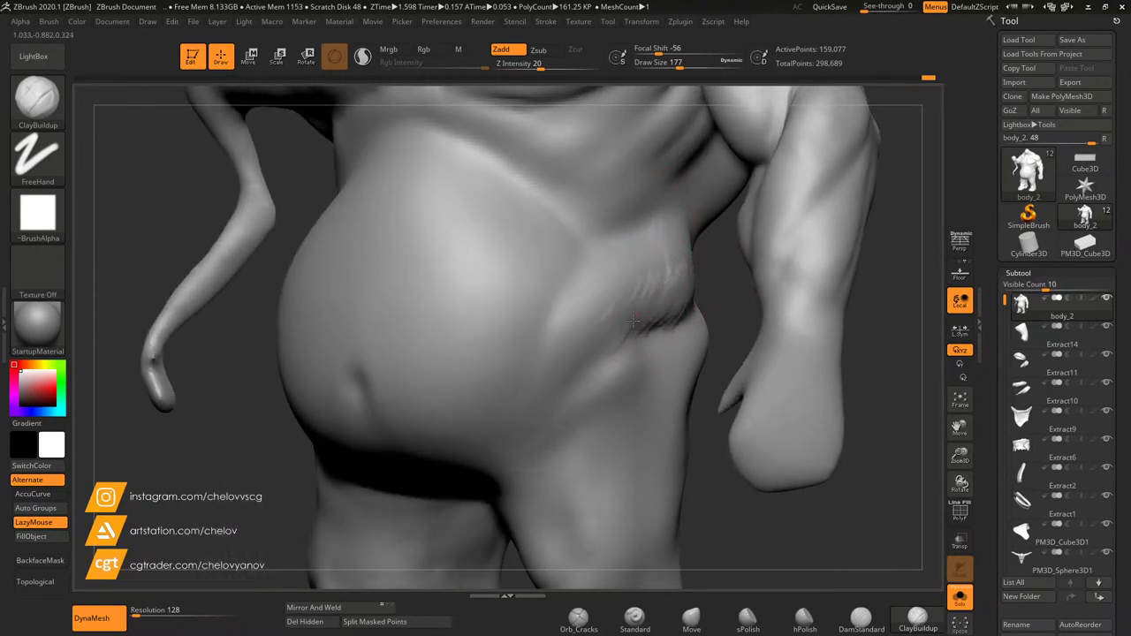
{"action": "key", "text": "shift"}
{"action": "mouse_move", "coordinate": [668, 225]}
{"action": "left_mouse_down"}
{"action": "mouse_move", "coordinate": [682, 291]}
{"action": "mouse_move", "coordinate": [652, 301]}
{"action": "left_mouse_up"}
{"action": "key", "text": "shift"}
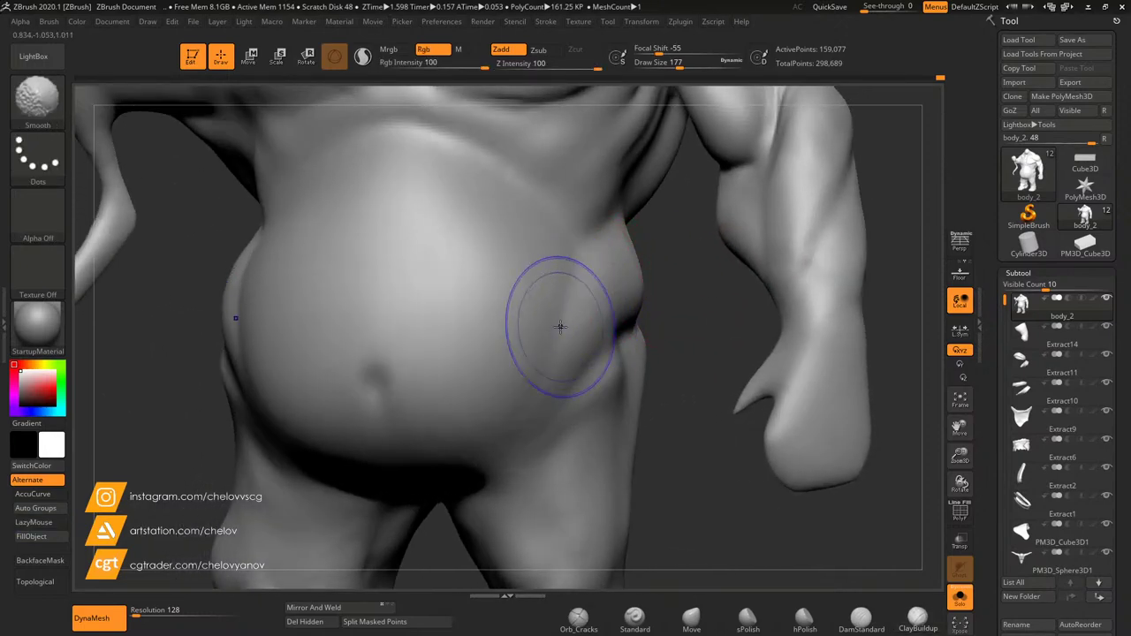
Step: Carve the fold separating the flank and belly from the thigh, from the hip down to the groin, with DamStandard
{"action": "left_click", "coordinate": [853, 625]}
{"action": "left_click_drag", "start_coordinate": [721, 420], "coordinate": [657, 409]}
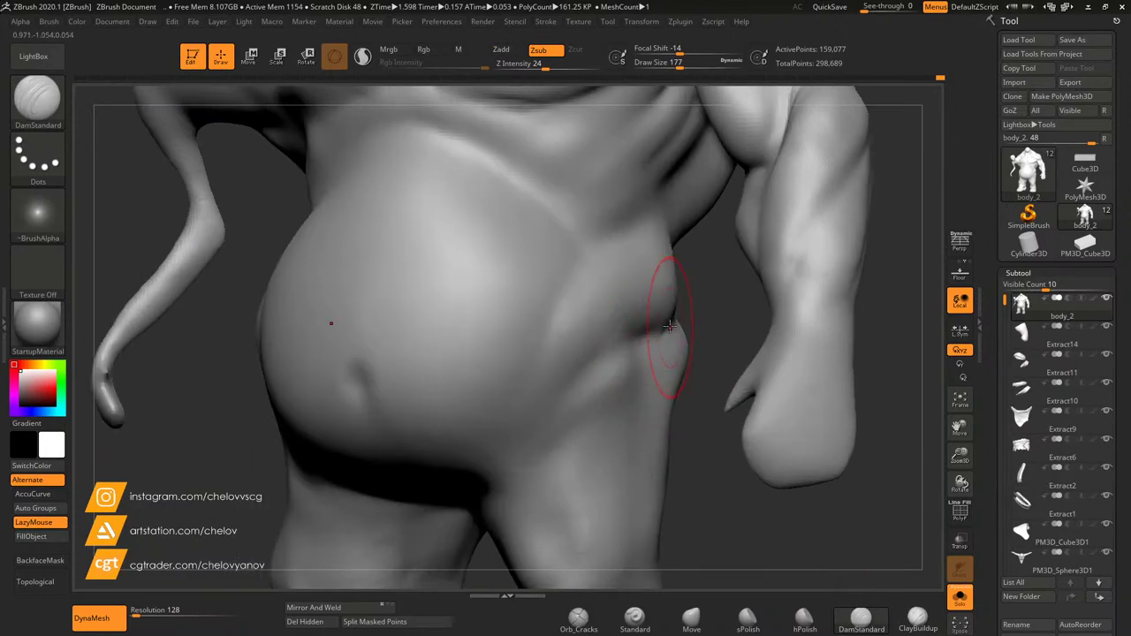
{"action": "left_click_drag", "start_coordinate": [684, 310], "coordinate": [451, 504]}
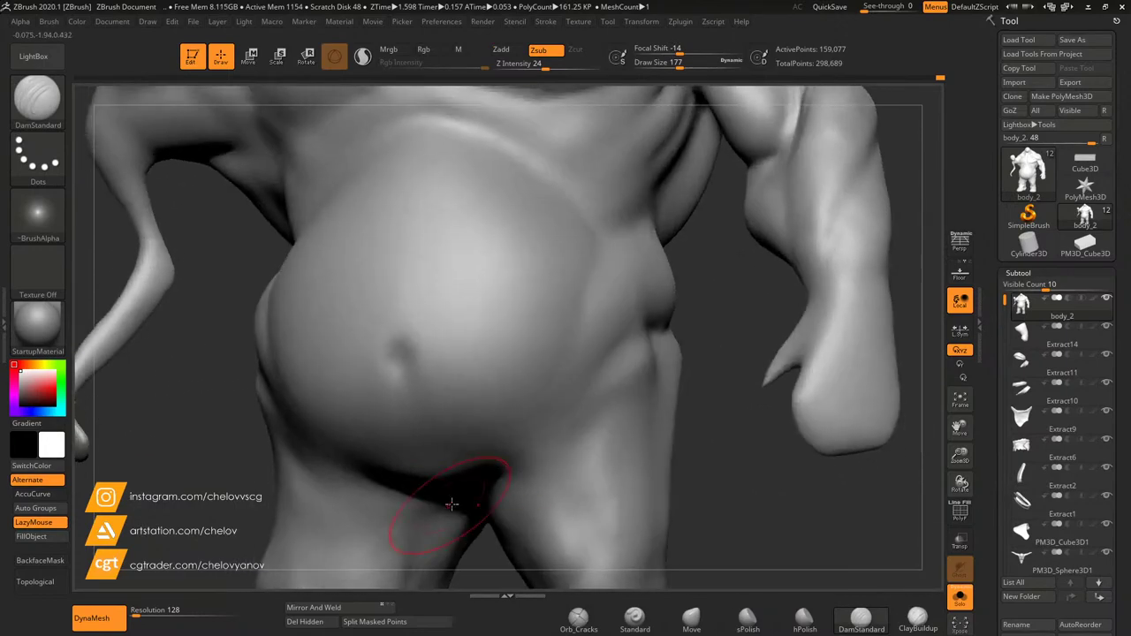
{"action": "mouse_move", "coordinate": [706, 297]}
{"action": "left_mouse_down"}
{"action": "mouse_move", "coordinate": [590, 354]}
{"action": "mouse_move", "coordinate": [554, 402]}
{"action": "left_mouse_up"}
{"action": "left_click_drag", "start_coordinate": [580, 364], "coordinate": [478, 456]}
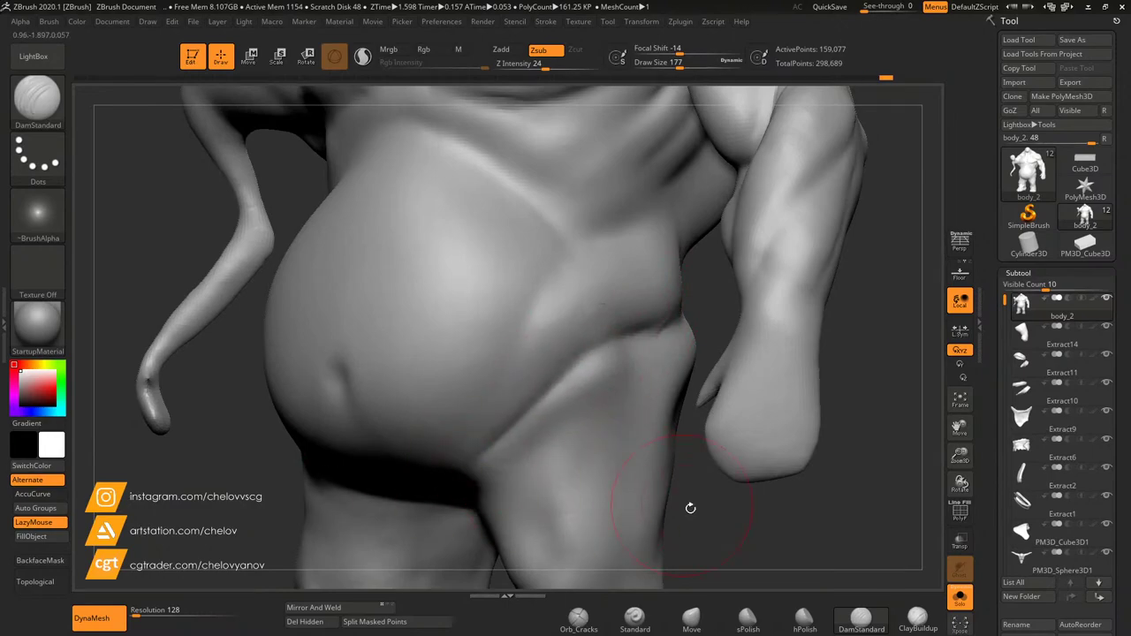
{"action": "left_click_drag", "start_coordinate": [690, 508], "coordinate": [684, 437]}
{"action": "left_click_drag", "start_coordinate": [533, 411], "coordinate": [456, 484]}
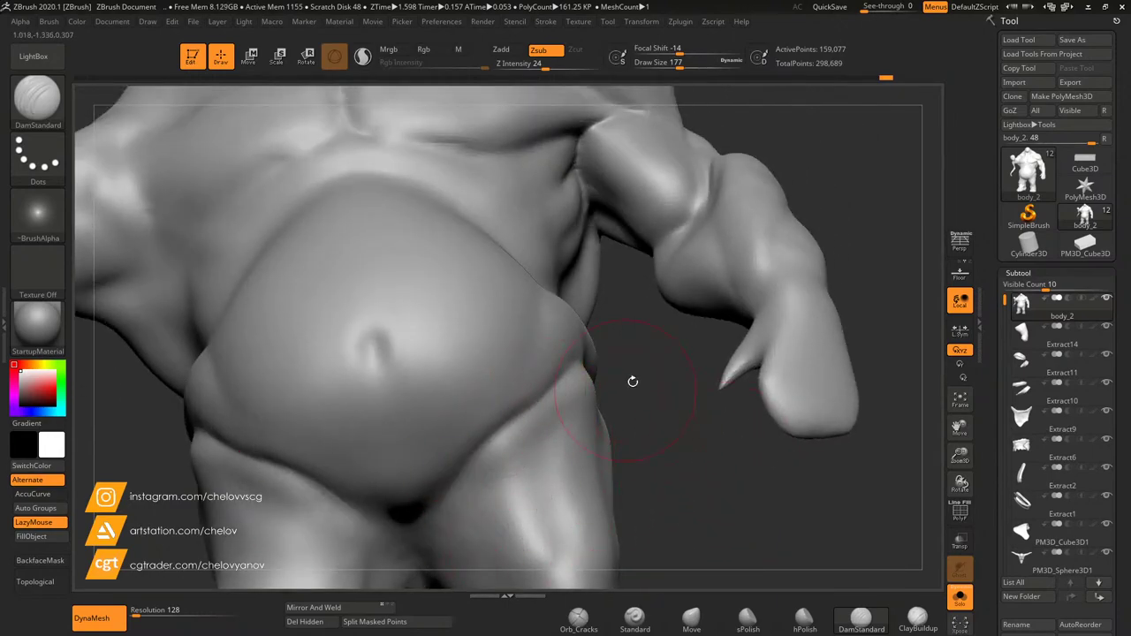
Step: Carve the crease between the belly and the flank muscle with DamStandard at draw size 136
{"action": "left_click_drag", "start_coordinate": [633, 381], "coordinate": [568, 291]}
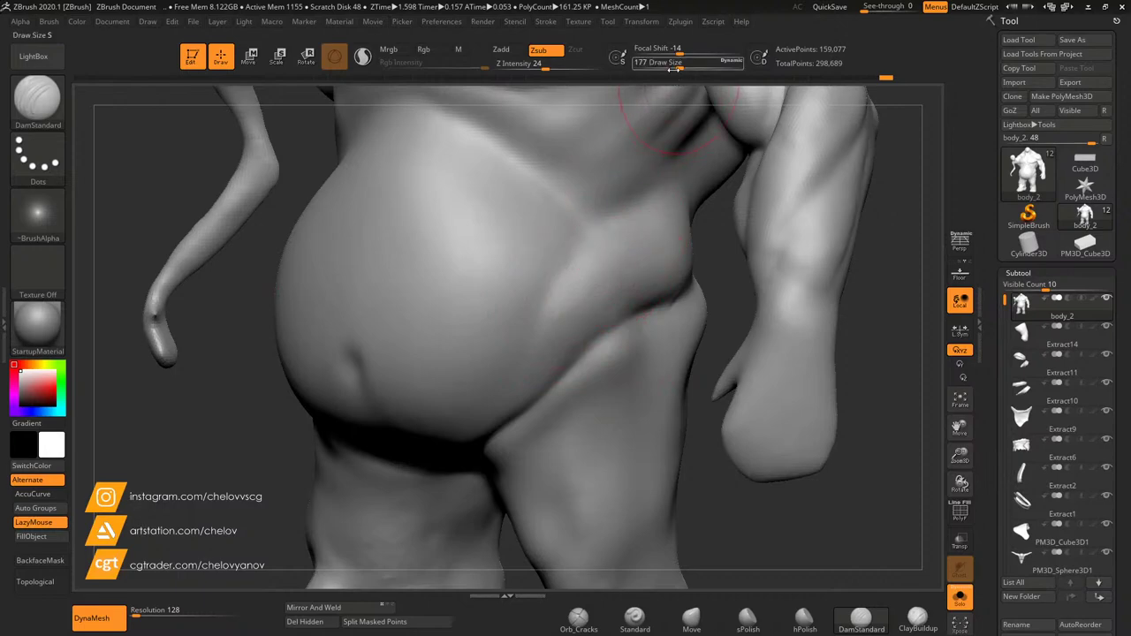
{"action": "left_click_drag", "start_coordinate": [675, 69], "coordinate": [667, 69]}
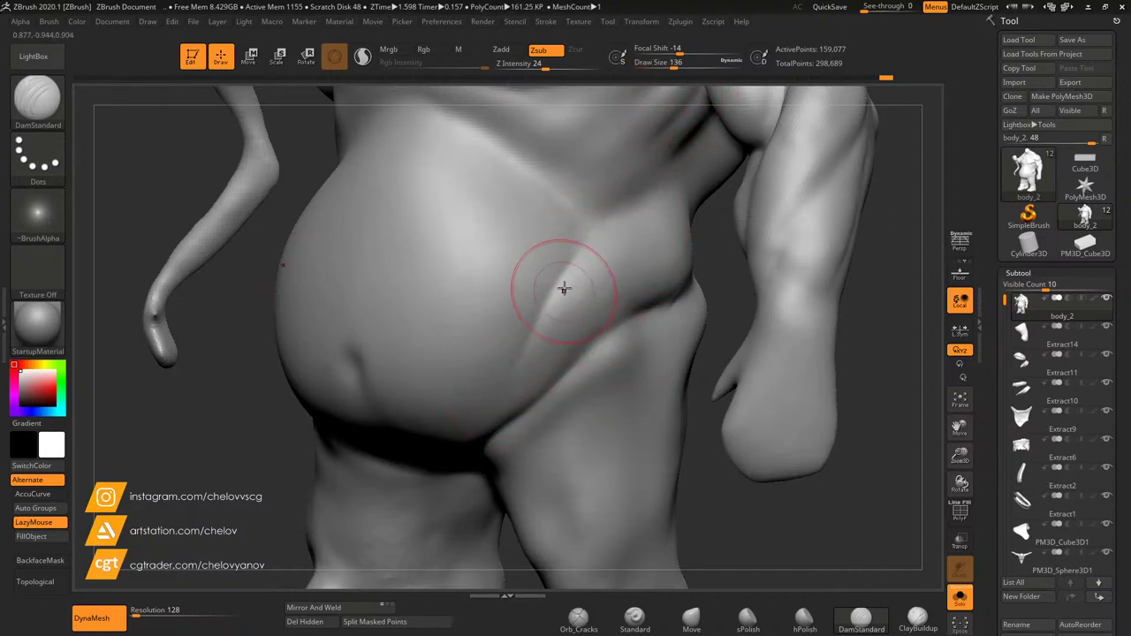
{"action": "left_click_drag", "start_coordinate": [564, 290], "coordinate": [505, 385]}
{"action": "mouse_move", "coordinate": [550, 331]}
{"action": "left_mouse_down"}
{"action": "mouse_move", "coordinate": [609, 235]}
{"action": "mouse_move", "coordinate": [601, 245]}
{"action": "left_mouse_up"}
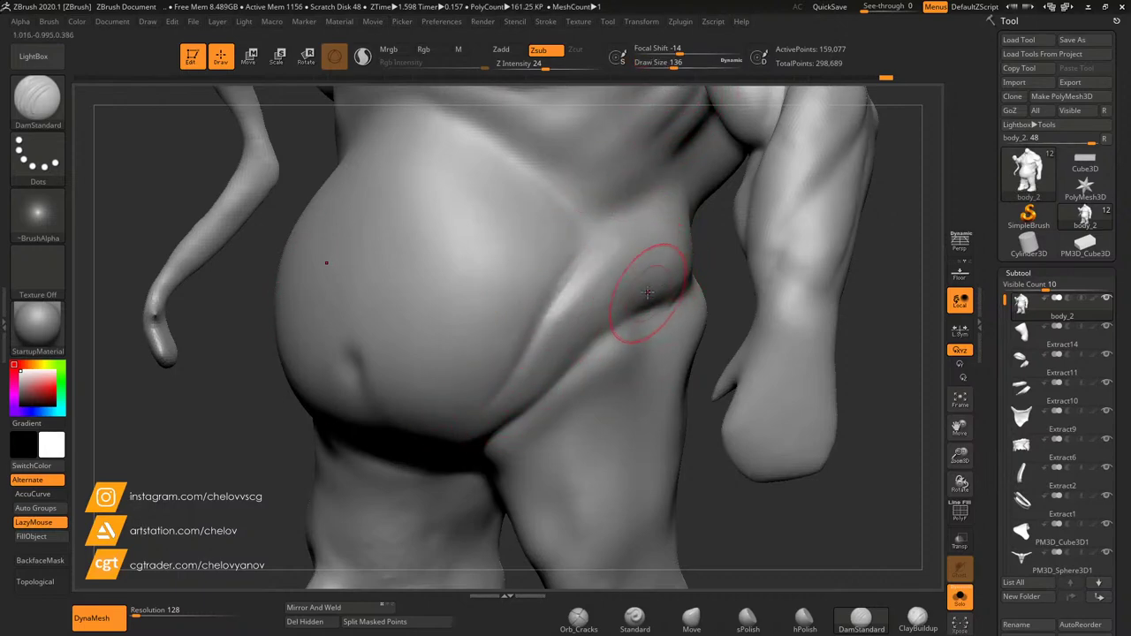
Step: Swell the flank fold above the hip with the Inflat brush and smooth its surface and lower crease
{"action": "key", "text": "n"}
{"action": "key", "text": "b"}
{"action": "key", "text": "i"}
{"action": "key", "text": "n"}
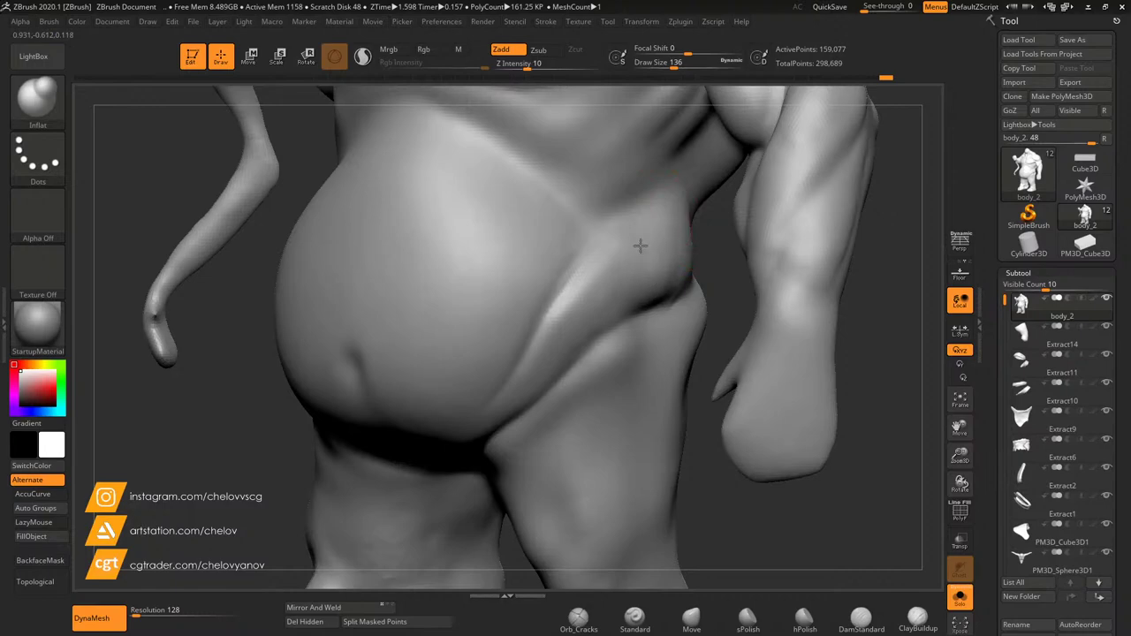
{"action": "left_click_drag", "start_coordinate": [663, 252], "coordinate": [644, 297]}
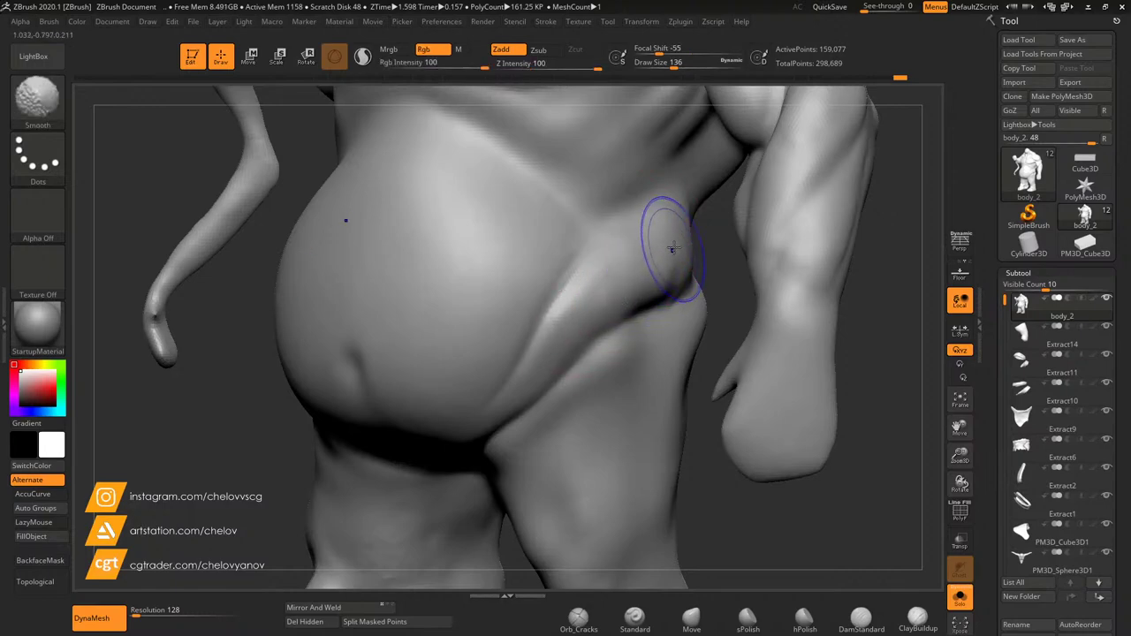
{"action": "left_click_drag", "start_coordinate": [675, 250], "coordinate": [585, 306], "text": "shift"}
{"action": "left_click_drag", "start_coordinate": [725, 306], "coordinate": [745, 289]}
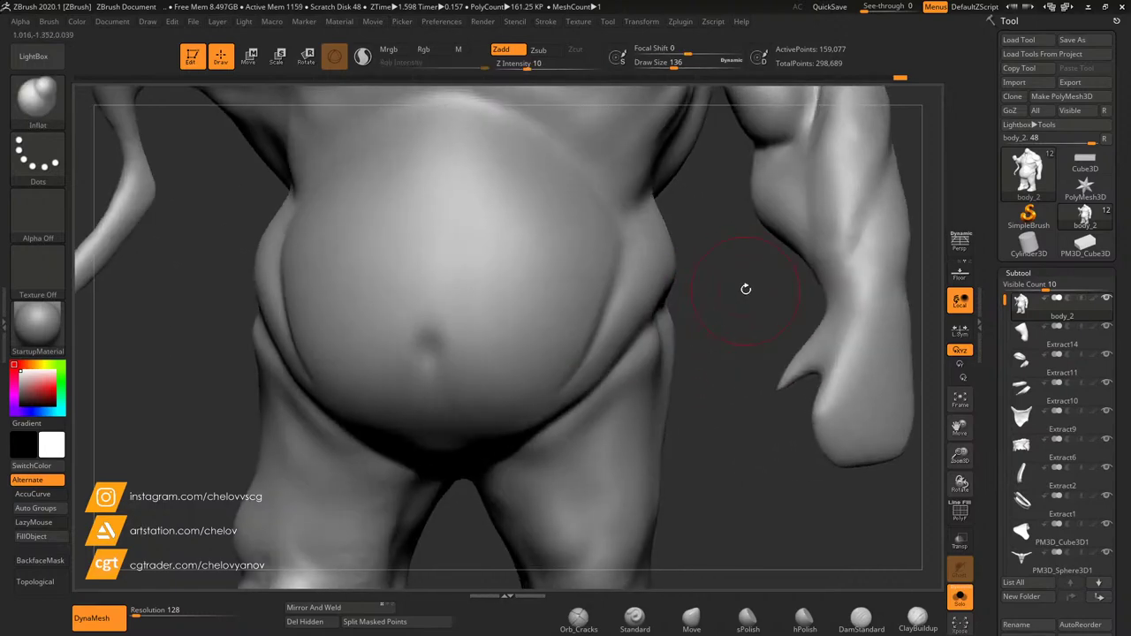
{"action": "left_click_drag", "start_coordinate": [665, 308], "coordinate": [588, 342], "text": "shift"}
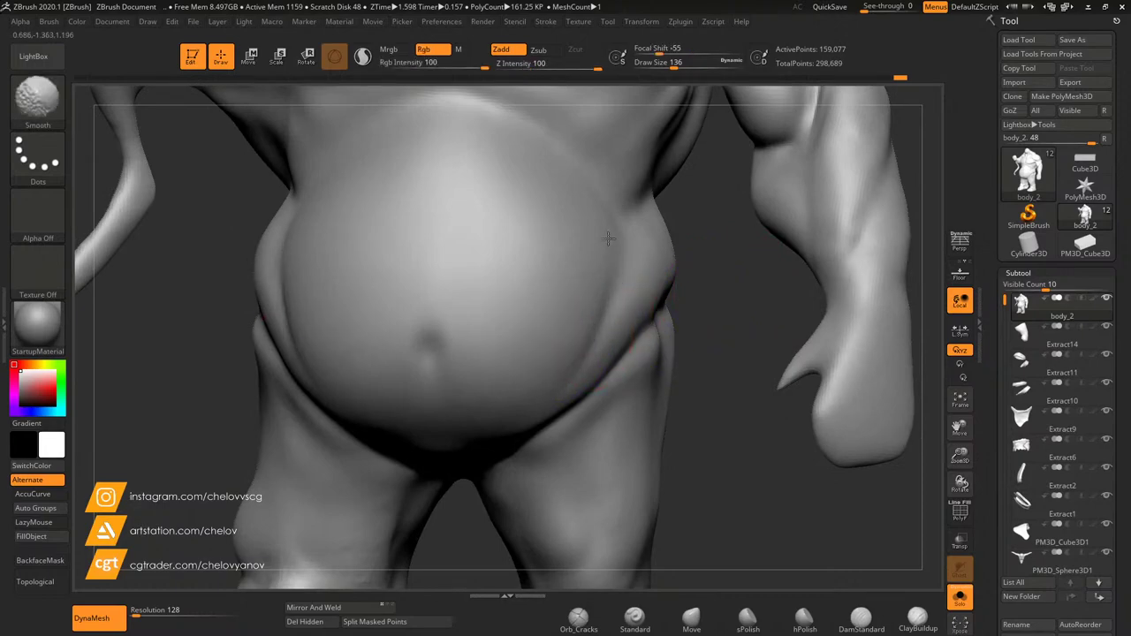
Step: Carve diagonal serratus and rib grooves below the armpit toward the upper belly with DamStandard at draw size 97
{"action": "left_click_drag", "start_coordinate": [961, 456], "coordinate": [994, 562]}
{"action": "left_click_drag", "start_coordinate": [804, 468], "coordinate": [793, 471]}
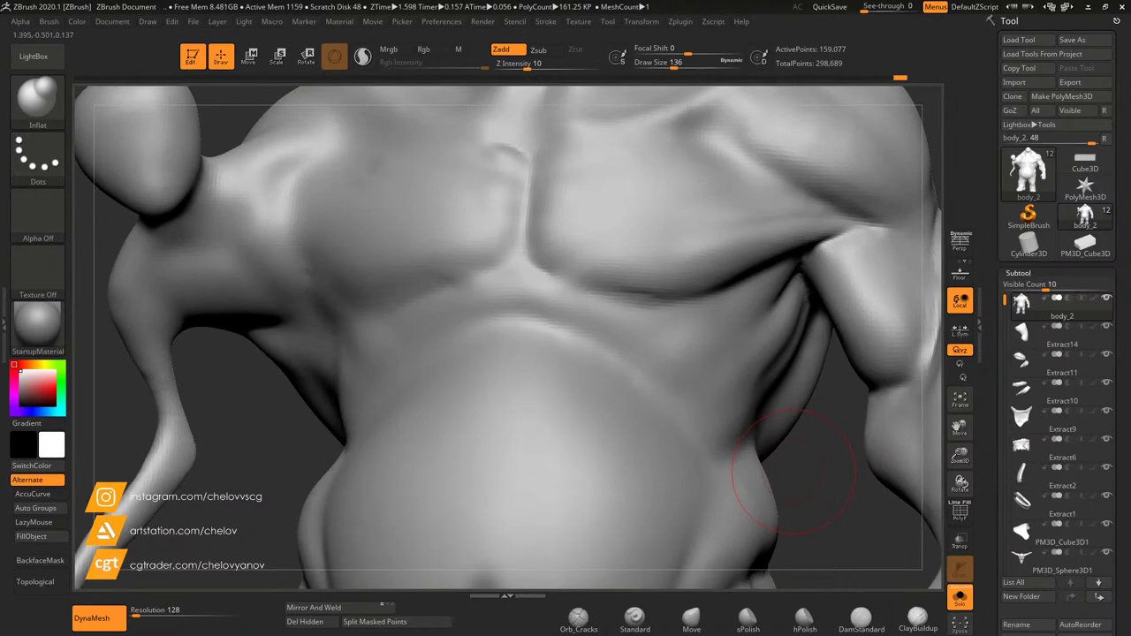
{"action": "left_click_drag", "start_coordinate": [793, 471], "coordinate": [821, 434]}
{"action": "left_click_drag", "start_coordinate": [762, 493], "coordinate": [769, 493]}
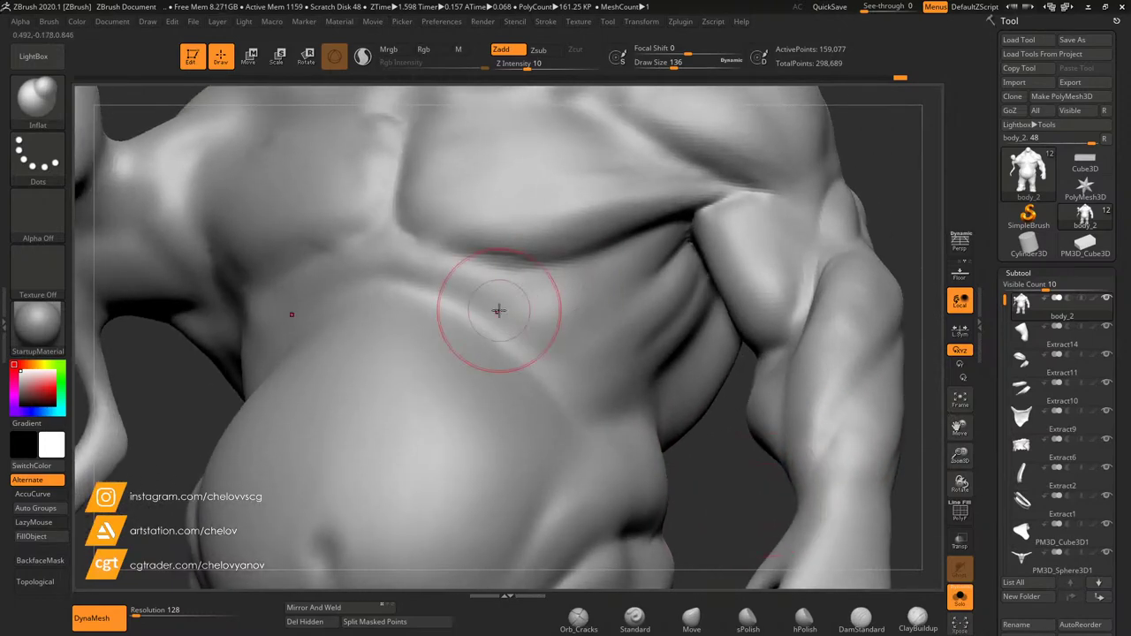
{"action": "right_click_drag", "start_coordinate": [473, 306], "coordinate": [436, 333]}
{"action": "right_click_drag", "start_coordinate": [738, 442], "coordinate": [754, 513]}
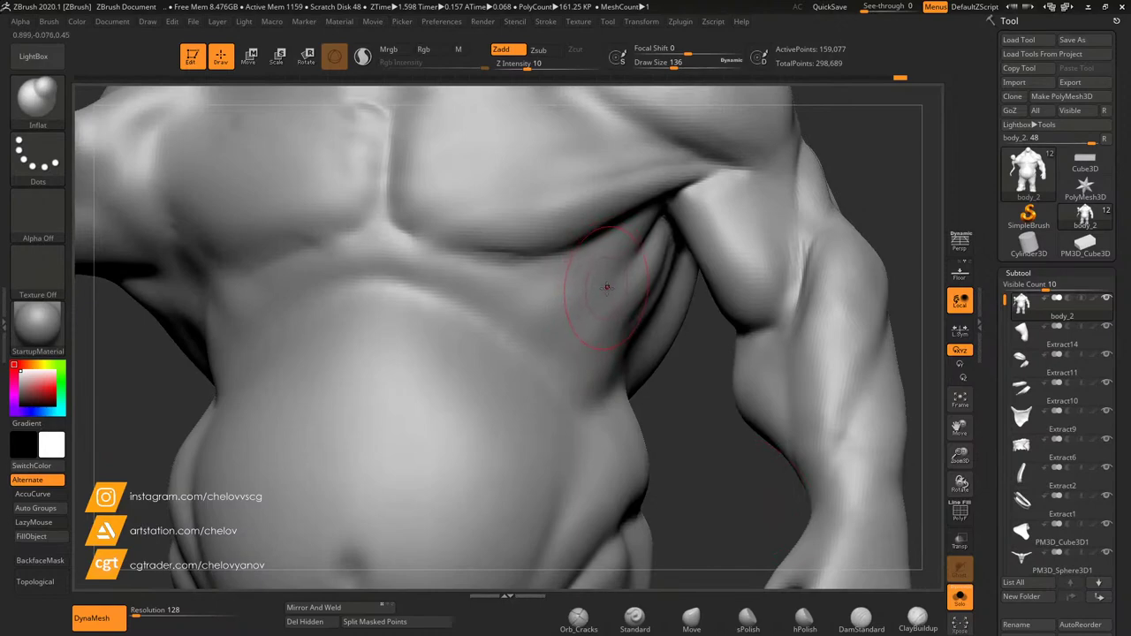
{"action": "right_click_drag", "start_coordinate": [695, 417], "coordinate": [687, 433]}
{"action": "left_click", "coordinate": [861, 619]}
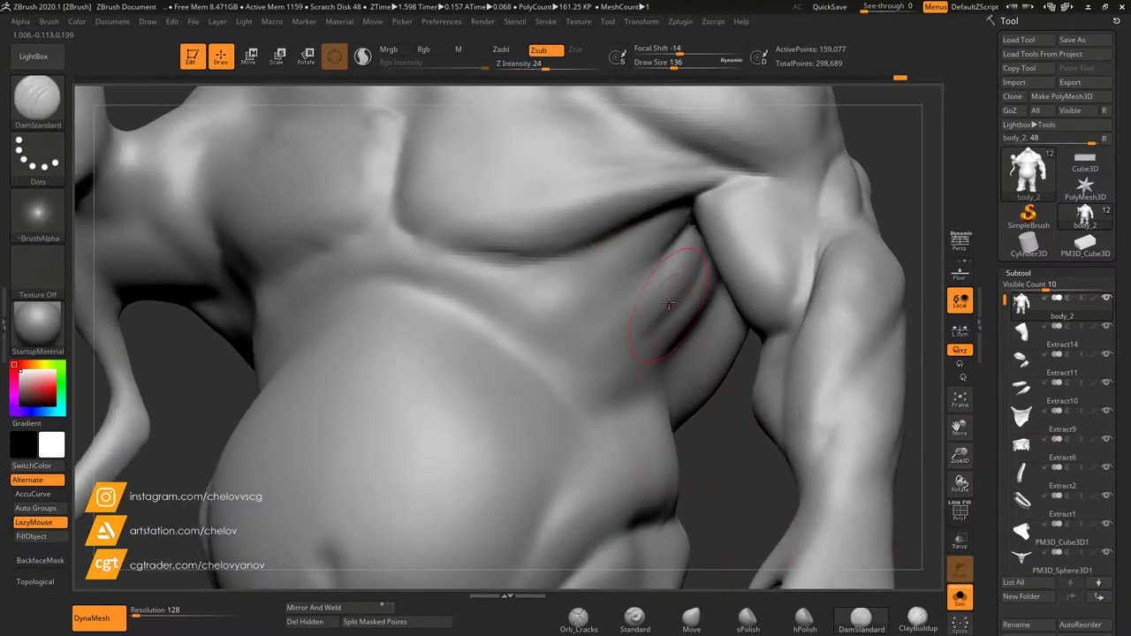
{"action": "left_click_drag", "start_coordinate": [675, 65], "coordinate": [669, 65]}
{"action": "left_click_drag", "start_coordinate": [691, 227], "coordinate": [637, 281]}
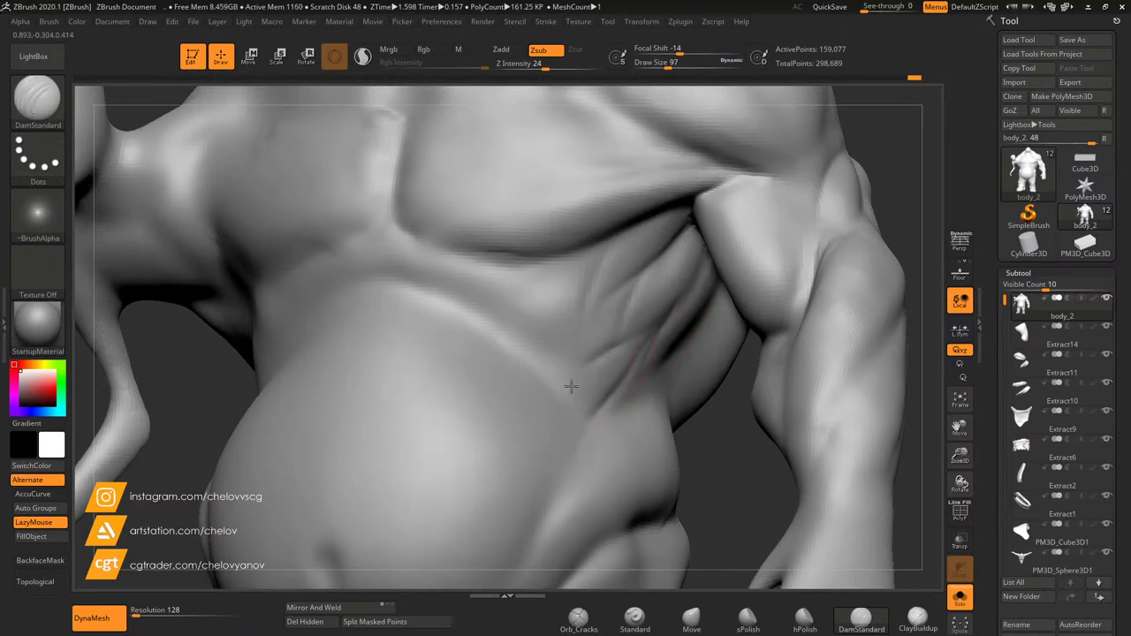
{"action": "left_click_drag", "start_coordinate": [571, 386], "coordinate": [552, 447]}
{"action": "mouse_move", "coordinate": [604, 306]}
{"action": "left_mouse_down"}
{"action": "mouse_move", "coordinate": [563, 338]}
{"action": "mouse_move", "coordinate": [568, 330]}
{"action": "mouse_move", "coordinate": [543, 397]}
{"action": "left_mouse_up"}
{"action": "mouse_move", "coordinate": [565, 272]}
{"action": "left_mouse_down"}
{"action": "mouse_move", "coordinate": [522, 297]}
{"action": "mouse_move", "coordinate": [514, 315]}
{"action": "left_mouse_up"}
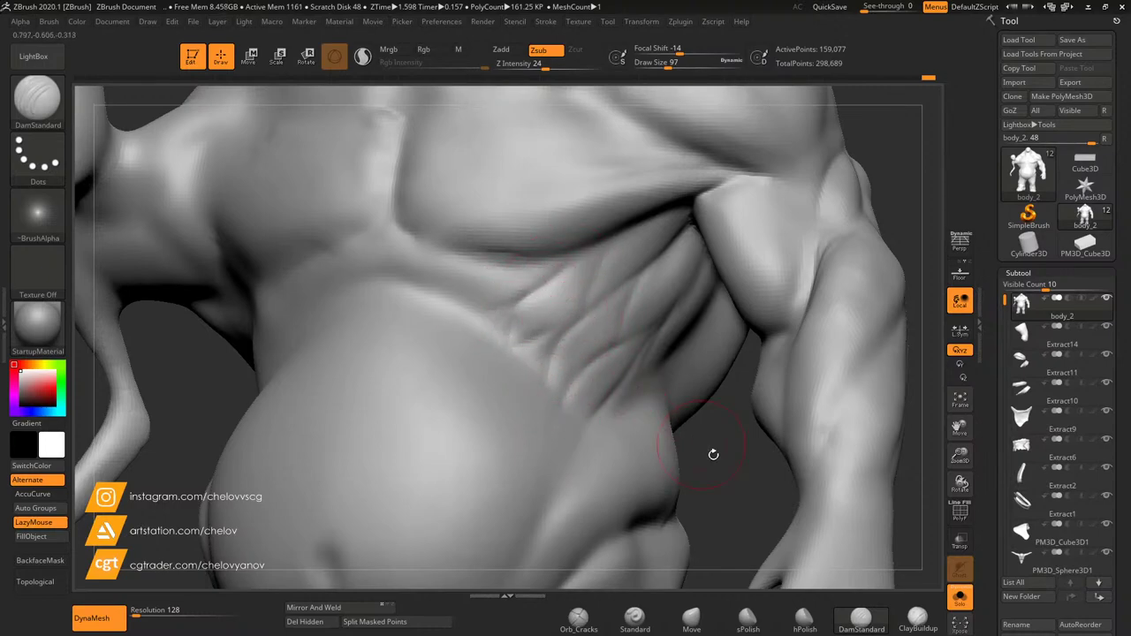
Step: Build up the serratus and rib bulges below the armpit with ClayBuildup at draw size 97 and smooth them together
{"action": "left_click", "coordinate": [918, 619]}
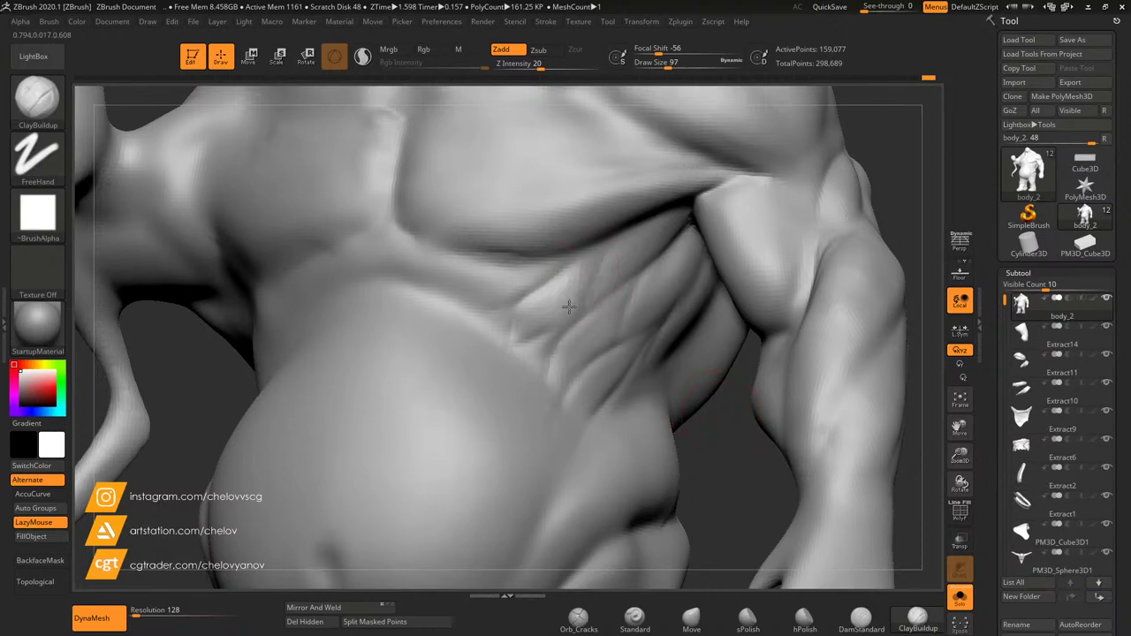
{"action": "mouse_move", "coordinate": [544, 303]}
{"action": "left_mouse_down"}
{"action": "mouse_move", "coordinate": [568, 291]}
{"action": "mouse_move", "coordinate": [532, 323]}
{"action": "left_mouse_up"}
{"action": "mouse_move", "coordinate": [614, 313]}
{"action": "left_mouse_down"}
{"action": "mouse_move", "coordinate": [579, 329]}
{"action": "mouse_move", "coordinate": [558, 364]}
{"action": "mouse_move", "coordinate": [600, 323]}
{"action": "mouse_move", "coordinate": [608, 372]}
{"action": "mouse_move", "coordinate": [594, 378]}
{"action": "mouse_move", "coordinate": [584, 329]}
{"action": "mouse_move", "coordinate": [676, 270]}
{"action": "left_mouse_up"}
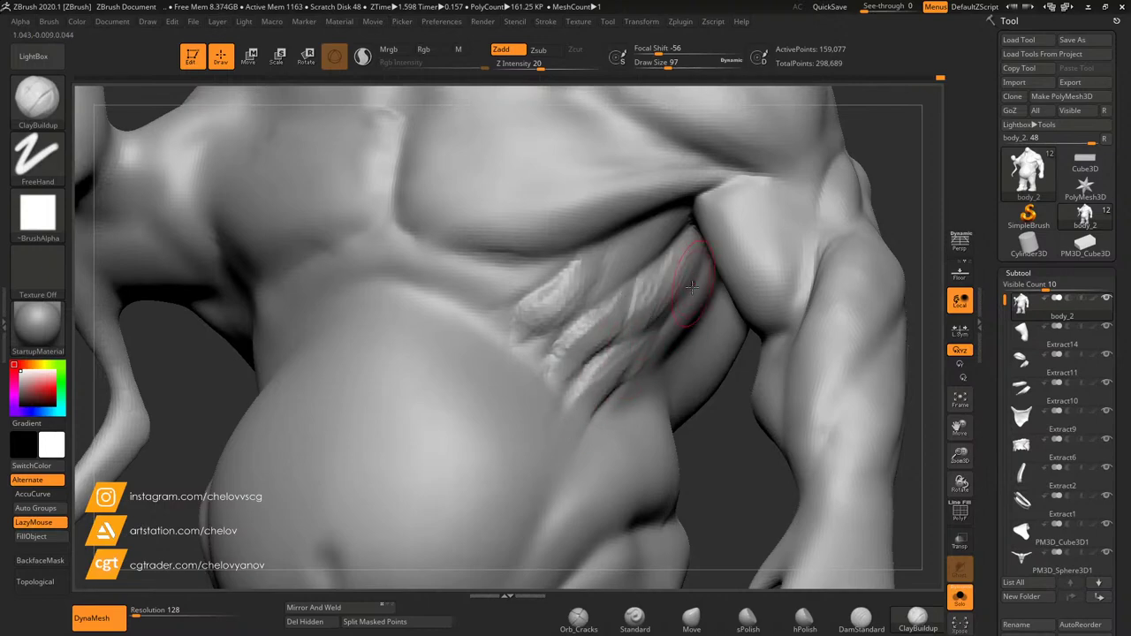
{"action": "mouse_move", "coordinate": [716, 450]}
{"action": "left_mouse_down"}
{"action": "mouse_move", "coordinate": [675, 363]}
{"action": "mouse_move", "coordinate": [706, 315]}
{"action": "left_mouse_up"}
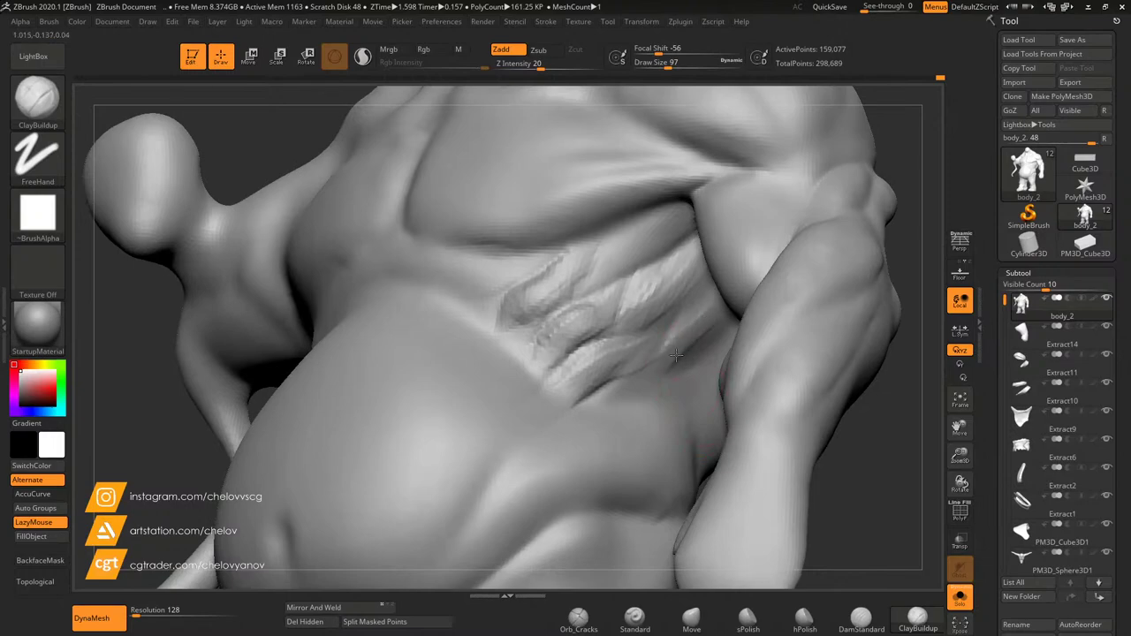
{"action": "left_click_drag", "start_coordinate": [679, 365], "coordinate": [714, 332]}
{"action": "mouse_move", "coordinate": [679, 247]}
{"action": "left_mouse_down"}
{"action": "mouse_move", "coordinate": [618, 255]}
{"action": "mouse_move", "coordinate": [669, 218]}
{"action": "mouse_move", "coordinate": [624, 256]}
{"action": "mouse_move", "coordinate": [644, 409]}
{"action": "mouse_move", "coordinate": [623, 399]}
{"action": "mouse_move", "coordinate": [681, 382]}
{"action": "left_mouse_up"}
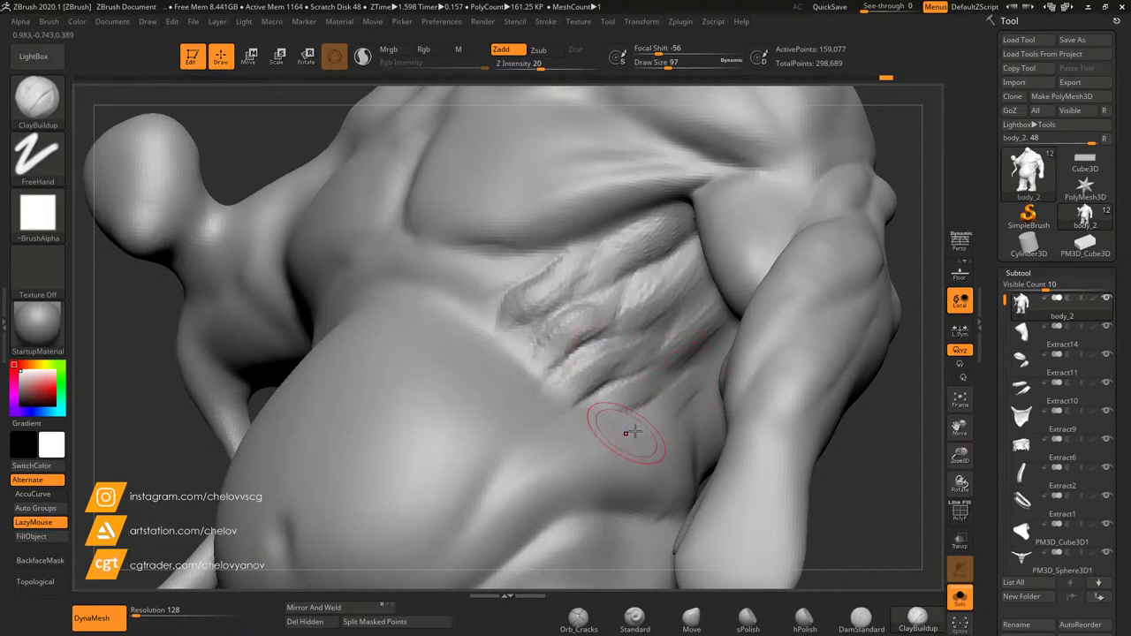
{"action": "key", "text": "shift"}
{"action": "mouse_move", "coordinate": [679, 350]}
{"action": "left_mouse_down", "text": "shift"}
{"action": "mouse_move", "coordinate": [650, 292]}
{"action": "mouse_move", "coordinate": [579, 353]}
{"action": "mouse_move", "coordinate": [560, 280]}
{"action": "left_mouse_up", "text": "shift"}
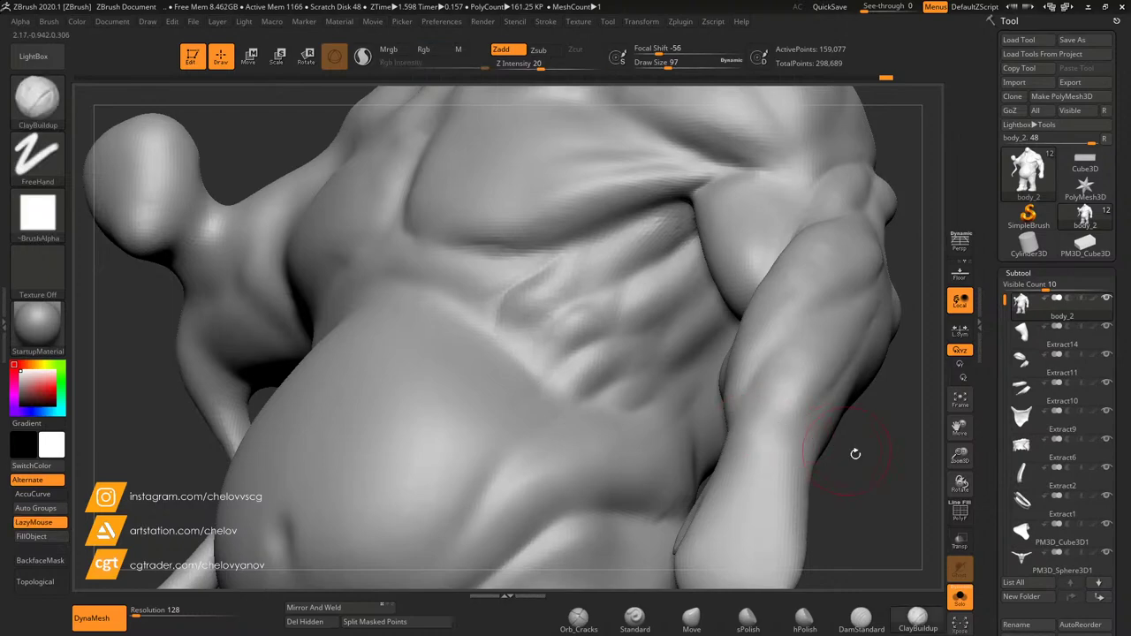
Step: Build up the rib arch beneath the chest with ClayBuildup, crease its edges with DamStandard and smooth it
{"action": "mouse_move", "coordinate": [854, 454]}
{"action": "left_mouse_down"}
{"action": "mouse_move", "coordinate": [911, 523]}
{"action": "mouse_move", "coordinate": [896, 505]}
{"action": "left_mouse_up"}
{"action": "left_click_drag", "start_coordinate": [458, 287], "coordinate": [389, 301], "text": "shift"}
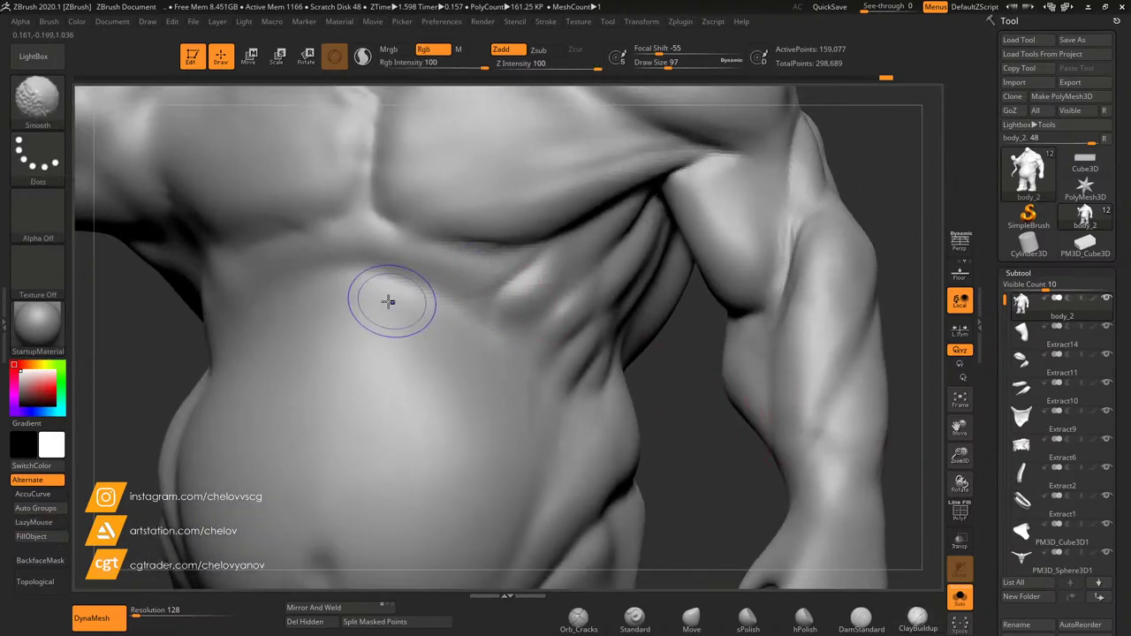
{"action": "mouse_move", "coordinate": [454, 268]}
{"action": "left_mouse_down"}
{"action": "mouse_move", "coordinate": [404, 253]}
{"action": "mouse_move", "coordinate": [359, 218]}
{"action": "mouse_move", "coordinate": [422, 274]}
{"action": "mouse_move", "coordinate": [404, 277]}
{"action": "mouse_move", "coordinate": [339, 240]}
{"action": "mouse_move", "coordinate": [318, 251]}
{"action": "mouse_move", "coordinate": [353, 221]}
{"action": "left_mouse_up"}
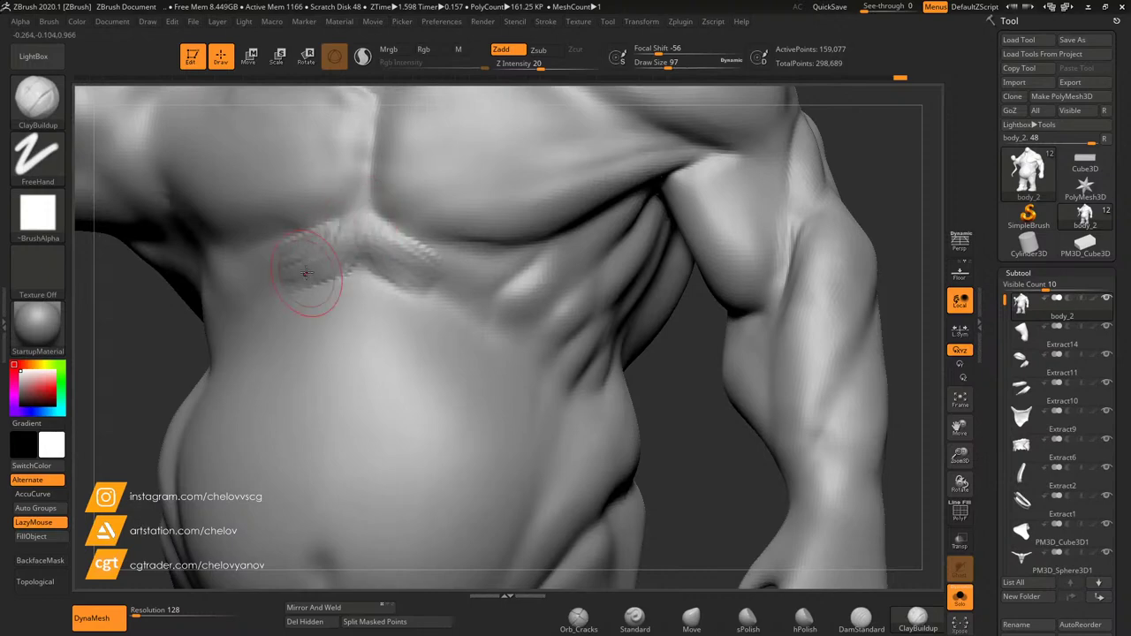
{"action": "left_click", "coordinate": [861, 618]}
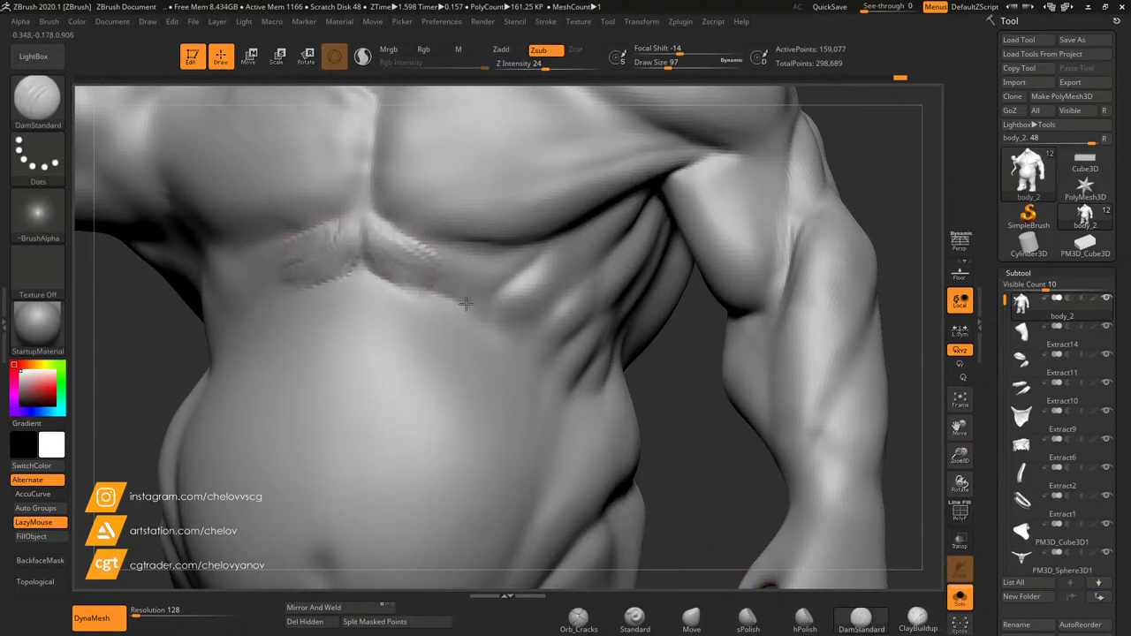
{"action": "key", "text": "shift"}
{"action": "left_click_drag", "start_coordinate": [285, 265], "coordinate": [416, 241], "text": "shift"}
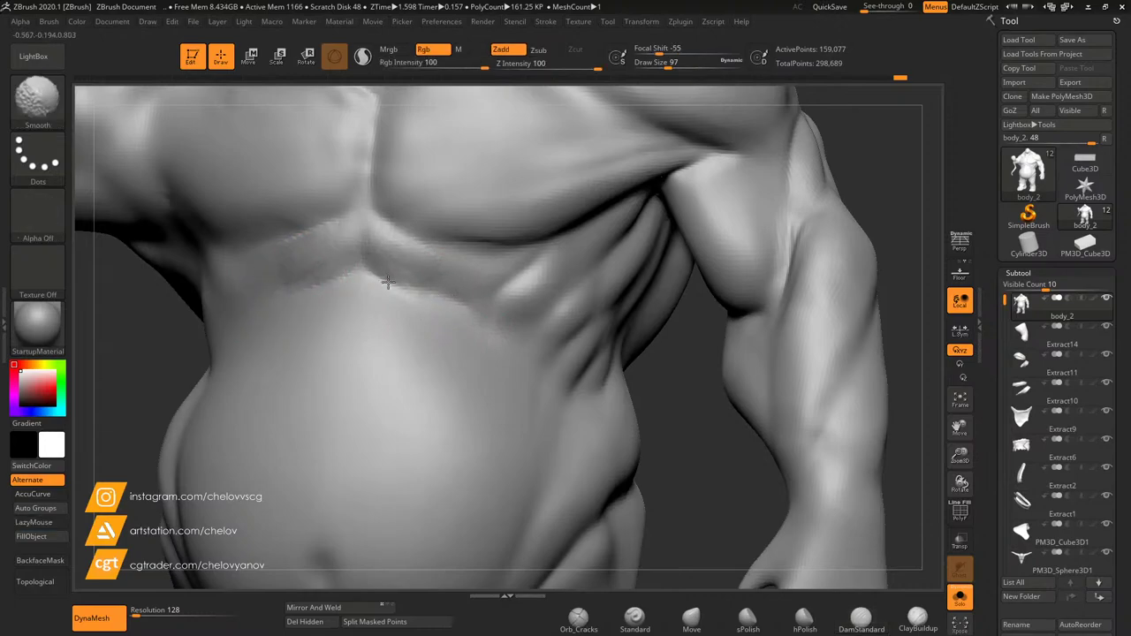
{"action": "mouse_move", "coordinate": [677, 429]}
{"action": "left_mouse_down"}
{"action": "mouse_move", "coordinate": [710, 424]}
{"action": "mouse_move", "coordinate": [670, 422]}
{"action": "mouse_move", "coordinate": [679, 425]}
{"action": "left_mouse_up"}
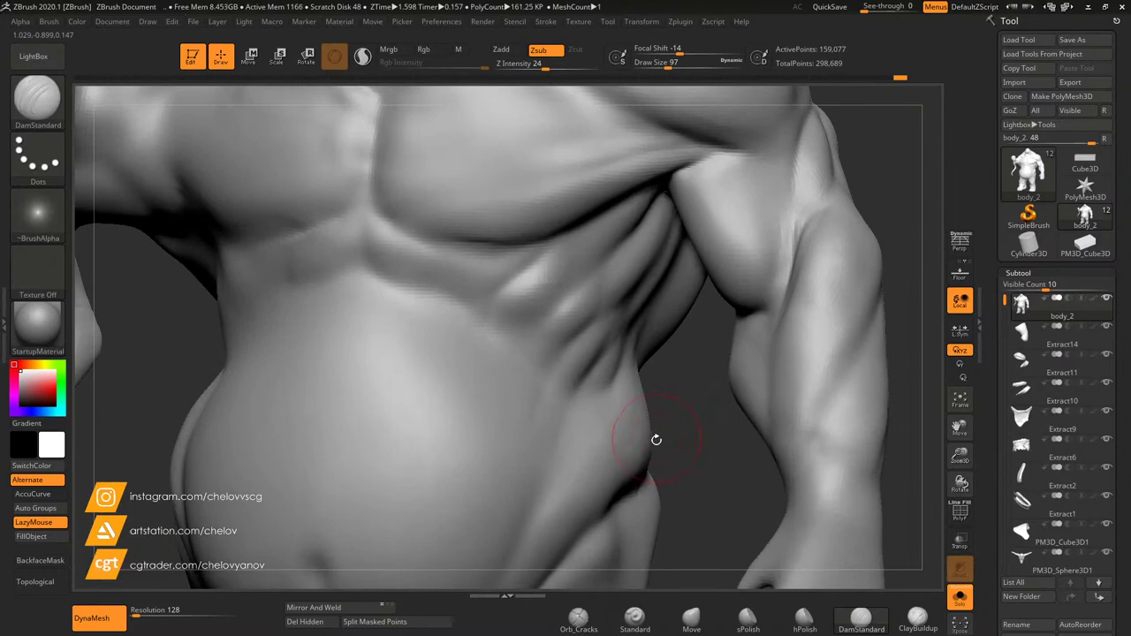
Step: Carve the vertical midline and horizontal abdominal divisions across the belly with DamStandard at draw size 97
{"action": "mouse_move", "coordinate": [953, 464]}
{"action": "left_mouse_down"}
{"action": "mouse_move", "coordinate": [952, 433]}
{"action": "mouse_move", "coordinate": [1028, 396]}
{"action": "left_mouse_up"}
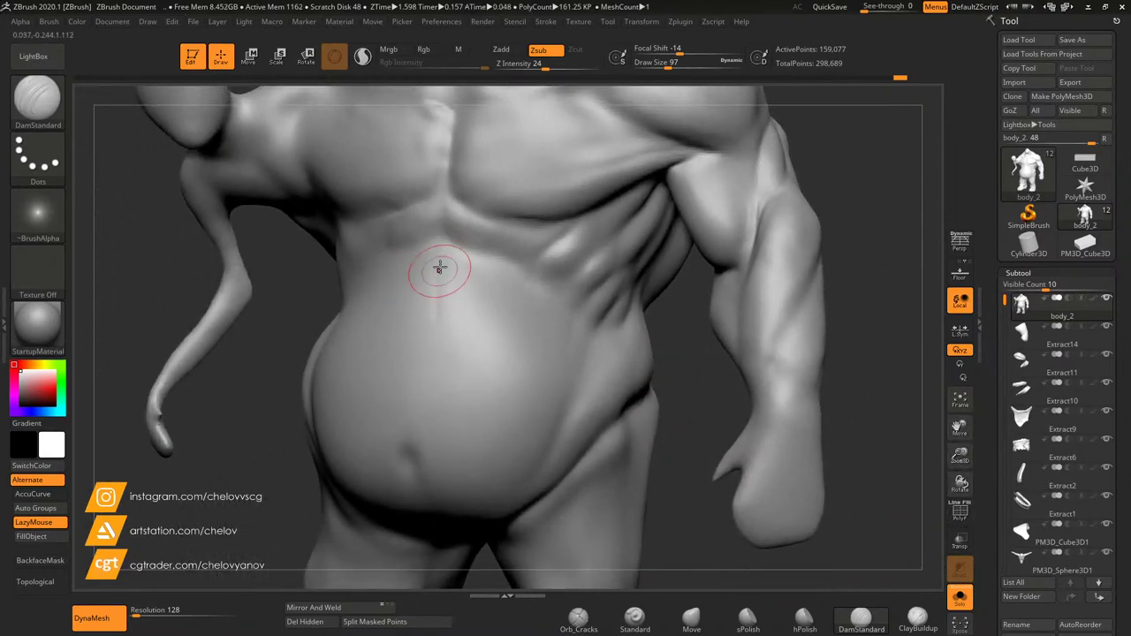
{"action": "left_click_drag", "start_coordinate": [433, 234], "coordinate": [426, 334]}
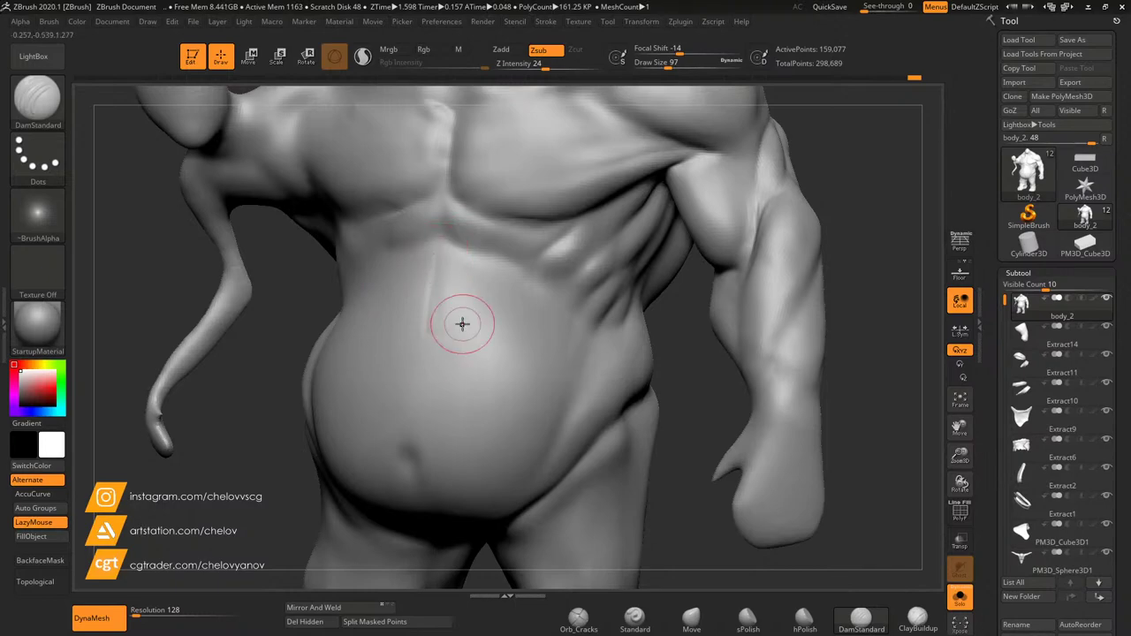
{"action": "left_click_drag", "start_coordinate": [707, 379], "coordinate": [624, 399]}
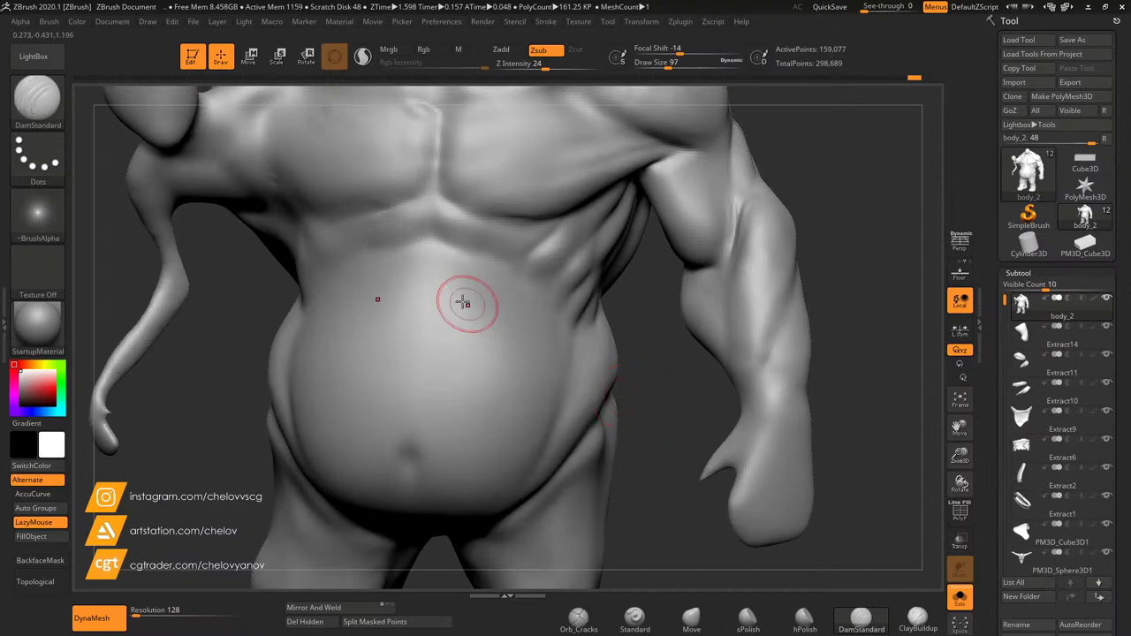
{"action": "mouse_move", "coordinate": [428, 258]}
{"action": "left_mouse_down"}
{"action": "mouse_move", "coordinate": [444, 328]}
{"action": "mouse_move", "coordinate": [480, 328]}
{"action": "left_mouse_up"}
{"action": "mouse_move", "coordinate": [421, 301]}
{"action": "left_mouse_down"}
{"action": "mouse_move", "coordinate": [415, 379]}
{"action": "mouse_move", "coordinate": [493, 374]}
{"action": "left_mouse_up"}
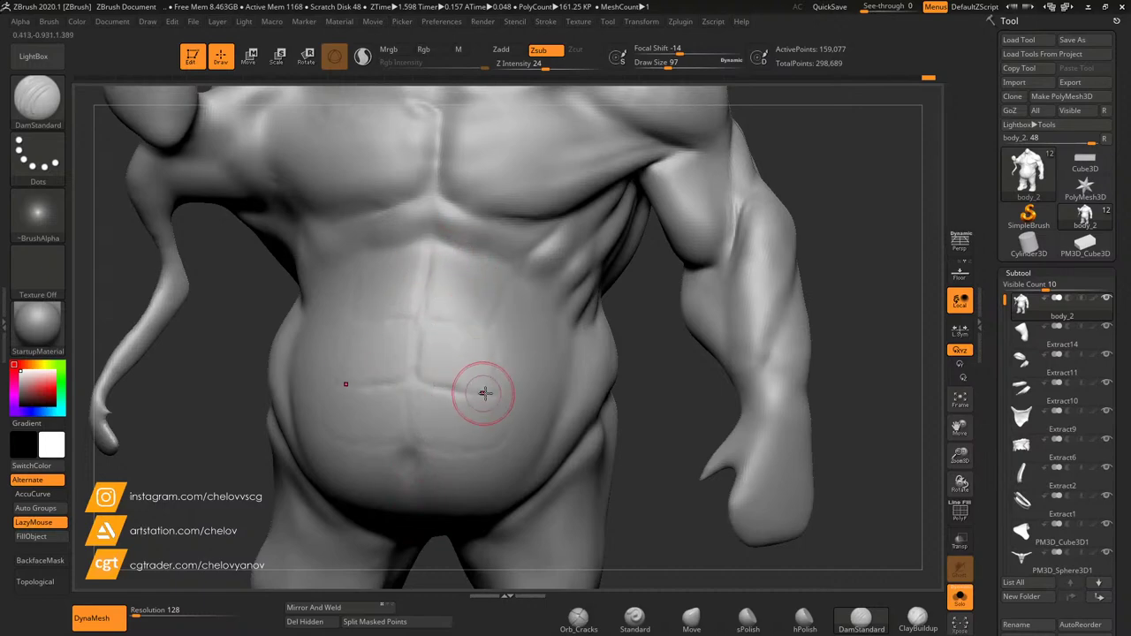
{"action": "left_click_drag", "start_coordinate": [626, 399], "coordinate": [646, 380]}
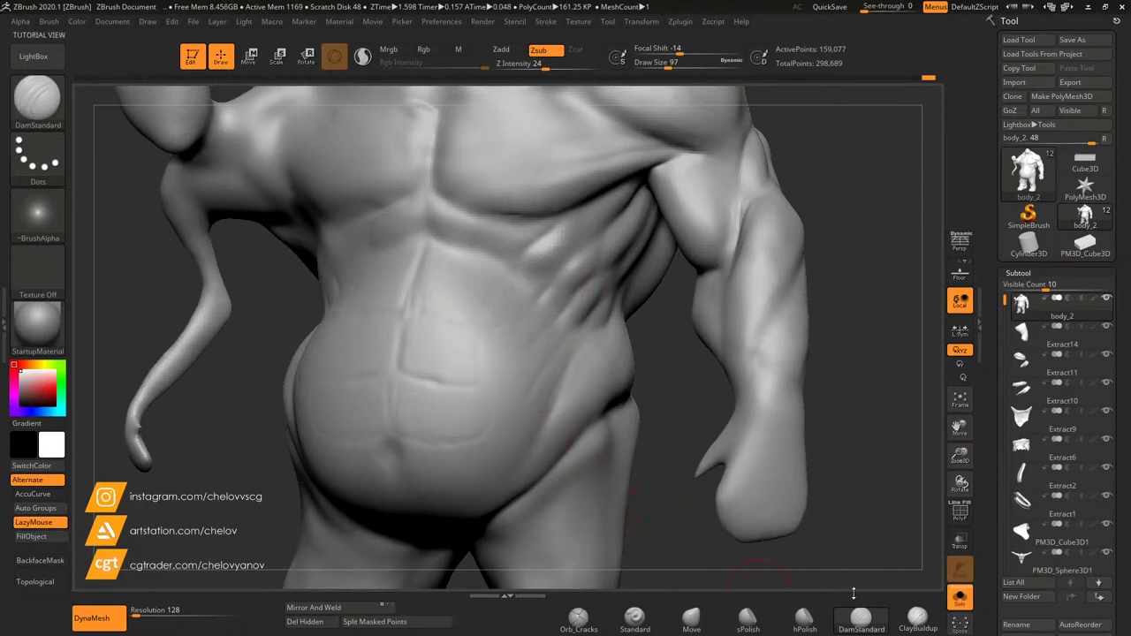
Step: Build up the abdominal muscle blocks from the rib arch down to below the navel with ClayBuildup at intensity 20
{"action": "left_click", "coordinate": [912, 603]}
{"action": "mouse_move", "coordinate": [424, 394]}
{"action": "left_mouse_down"}
{"action": "mouse_move", "coordinate": [442, 372]}
{"action": "mouse_move", "coordinate": [461, 372]}
{"action": "mouse_move", "coordinate": [405, 354]}
{"action": "left_mouse_up"}
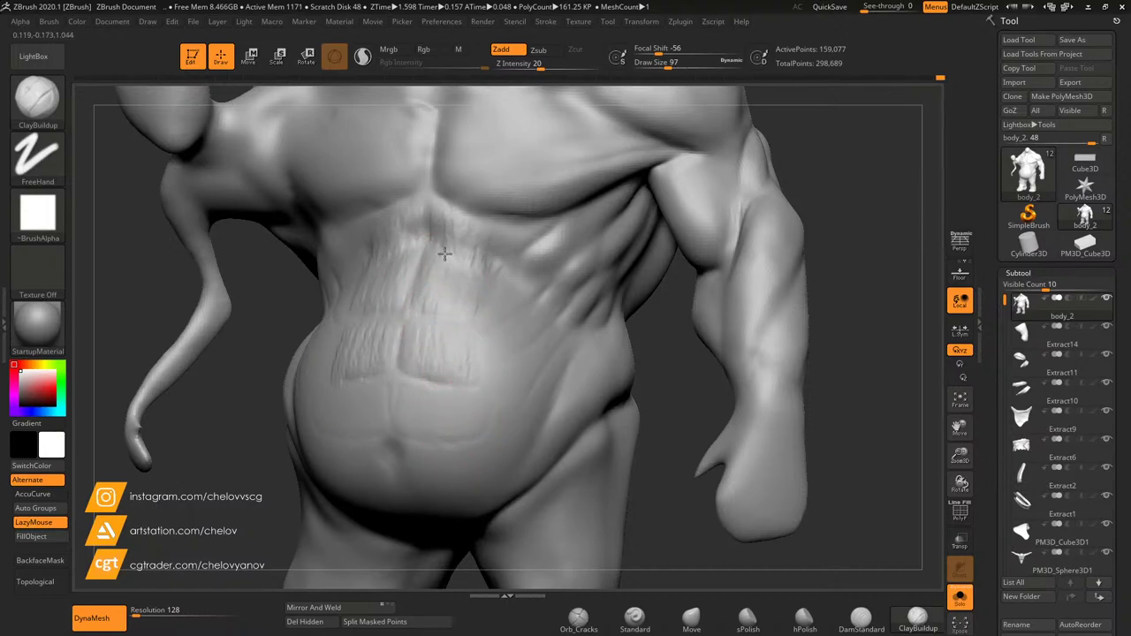
{"action": "left_click_drag", "start_coordinate": [445, 254], "coordinate": [433, 250]}
{"action": "mouse_move", "coordinate": [409, 320]}
{"action": "left_mouse_down"}
{"action": "mouse_move", "coordinate": [427, 354]}
{"action": "mouse_move", "coordinate": [459, 363]}
{"action": "mouse_move", "coordinate": [397, 399]}
{"action": "mouse_move", "coordinate": [467, 393]}
{"action": "mouse_move", "coordinate": [430, 467]}
{"action": "mouse_move", "coordinate": [408, 468]}
{"action": "mouse_move", "coordinate": [433, 461]}
{"action": "mouse_move", "coordinate": [433, 517]}
{"action": "left_mouse_up"}
{"action": "left_click_drag", "start_coordinate": [669, 520], "coordinate": [685, 442]}
{"action": "mouse_move", "coordinate": [414, 481]}
{"action": "left_mouse_down"}
{"action": "mouse_move", "coordinate": [435, 497]}
{"action": "mouse_move", "coordinate": [415, 488]}
{"action": "mouse_move", "coordinate": [418, 528]}
{"action": "left_mouse_up"}
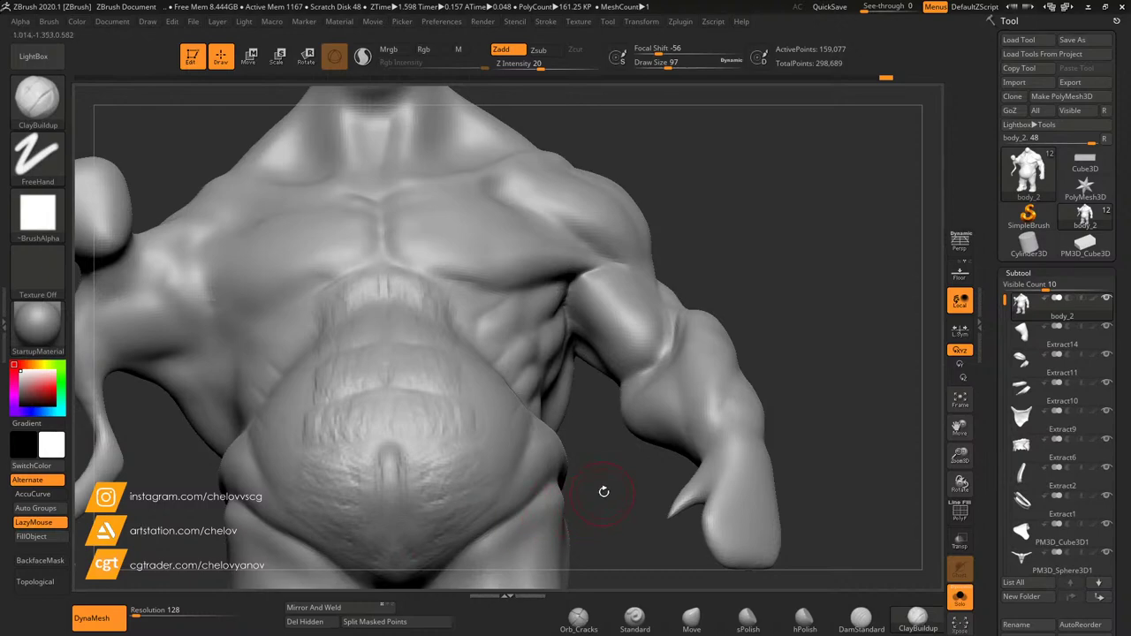
Step: Smooth the abdominal muscles, then add and blend ClayBuildup strokes on the rib bulges beside the upper belly
{"action": "left_click_drag", "start_coordinate": [603, 491], "coordinate": [451, 498]}
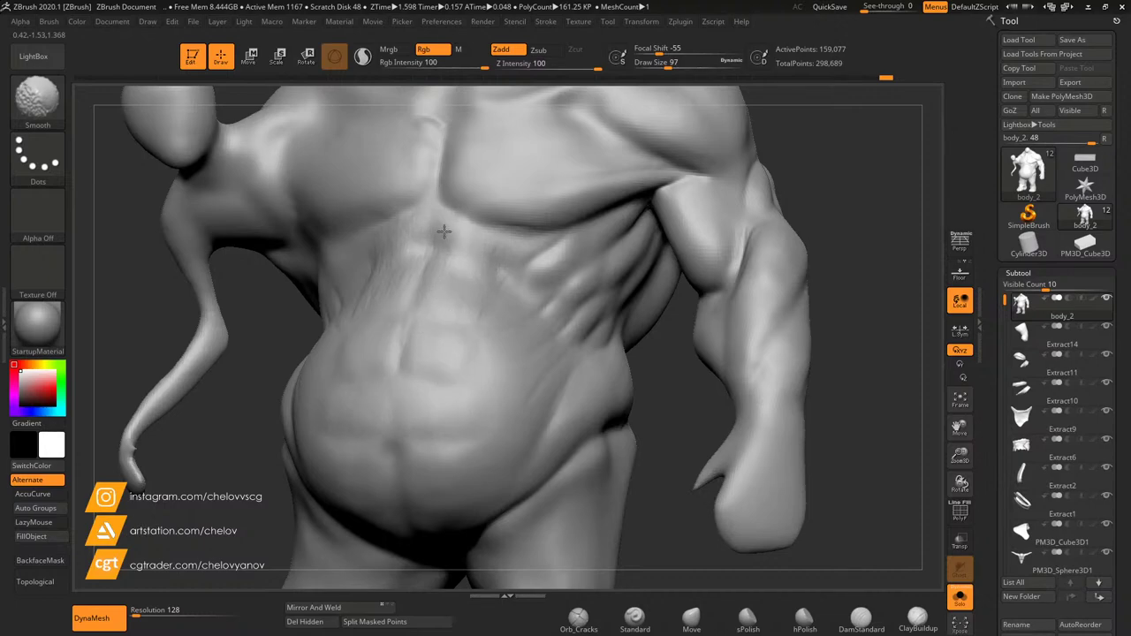
{"action": "mouse_move", "coordinate": [512, 393]}
{"action": "left_mouse_down", "text": "shift"}
{"action": "mouse_move", "coordinate": [546, 409]}
{"action": "mouse_move", "coordinate": [555, 357]}
{"action": "left_mouse_up", "text": "shift"}
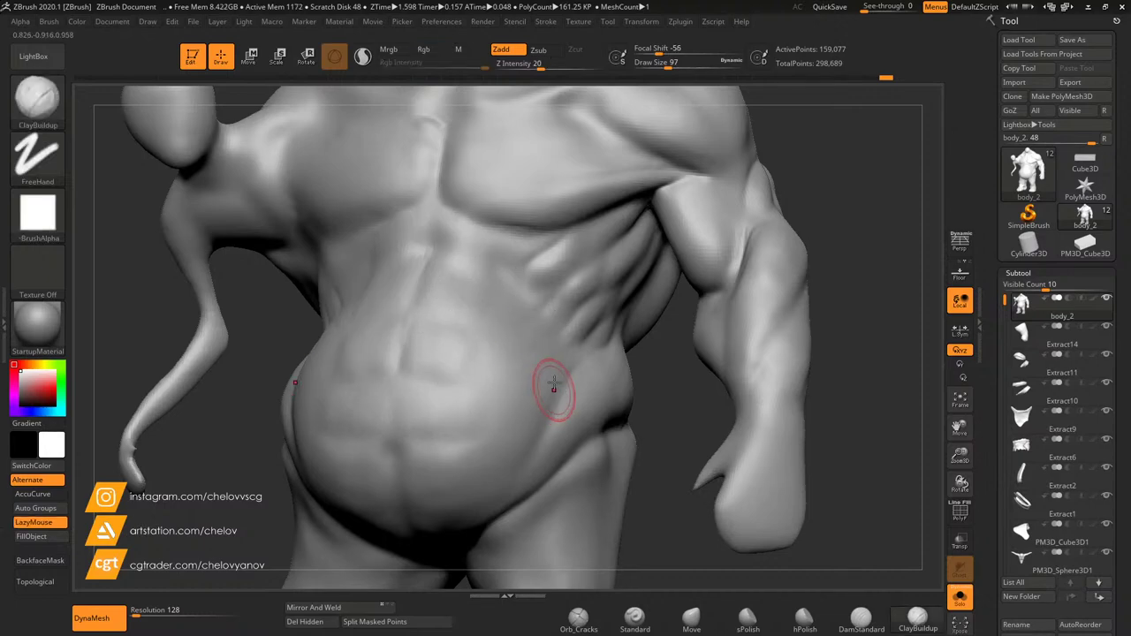
{"action": "mouse_move", "coordinate": [570, 301]}
{"action": "left_mouse_down"}
{"action": "mouse_move", "coordinate": [560, 322]}
{"action": "mouse_move", "coordinate": [575, 379]}
{"action": "mouse_move", "coordinate": [596, 351]}
{"action": "left_mouse_up"}
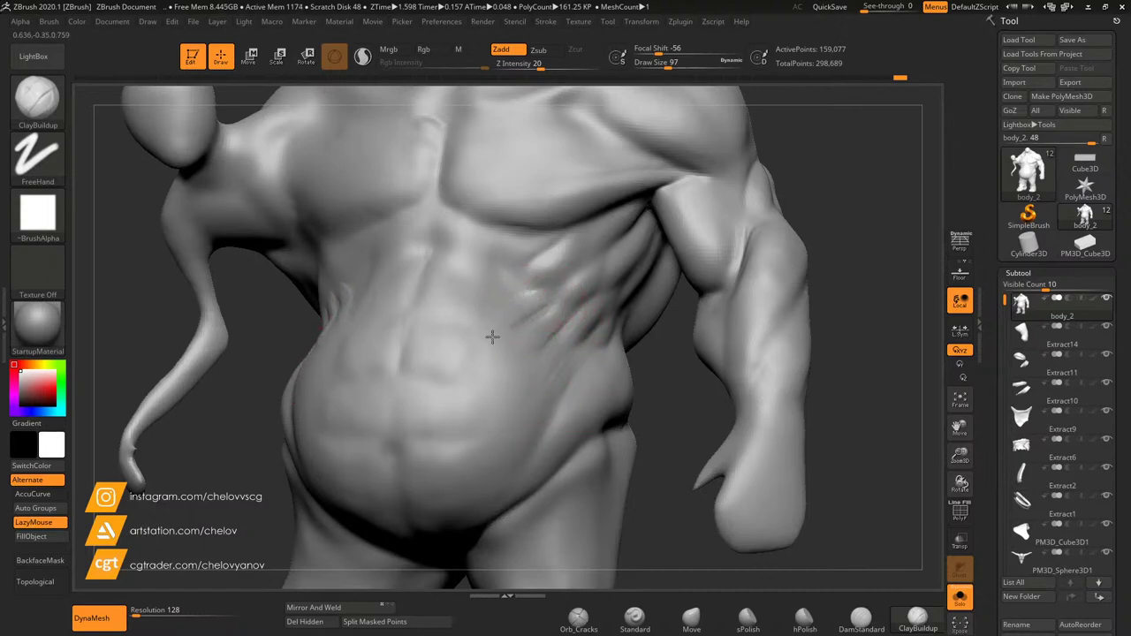
{"action": "key", "text": "shift"}
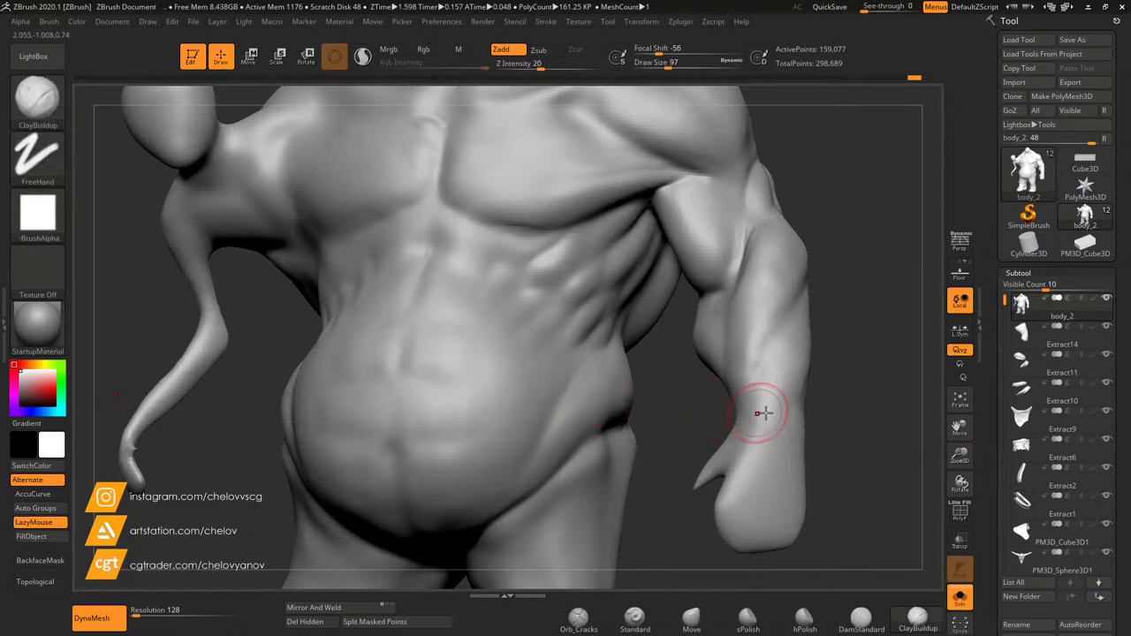
Step: Soften the abdominal divisions and lower belly with the Smooth brush while checking the full figure from the front
{"action": "left_click_drag", "start_coordinate": [961, 456], "coordinate": [954, 425]}
{"action": "mouse_move", "coordinate": [796, 323]}
{"action": "left_mouse_down", "text": "shift"}
{"action": "mouse_move", "coordinate": [654, 234]}
{"action": "mouse_move", "coordinate": [683, 246]}
{"action": "left_mouse_up", "text": "shift"}
{"action": "key", "text": "shift"}
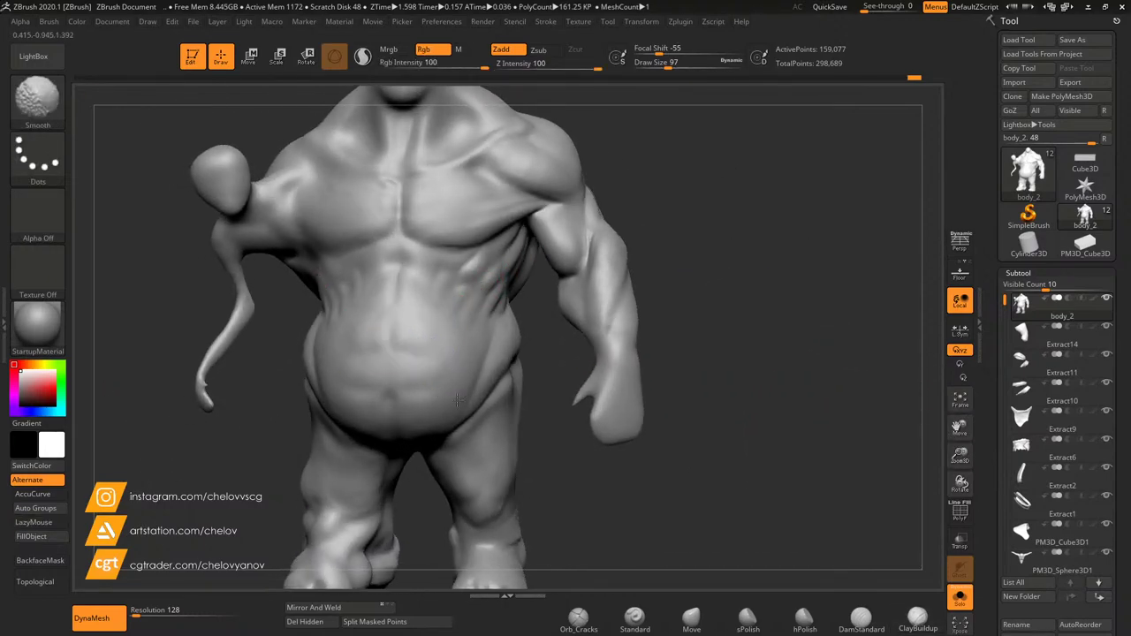
{"action": "mouse_move", "coordinate": [682, 295]}
{"action": "left_mouse_down"}
{"action": "mouse_move", "coordinate": [717, 286]}
{"action": "mouse_move", "coordinate": [652, 298]}
{"action": "mouse_move", "coordinate": [680, 294]}
{"action": "left_mouse_up"}
{"action": "key", "text": "shift"}
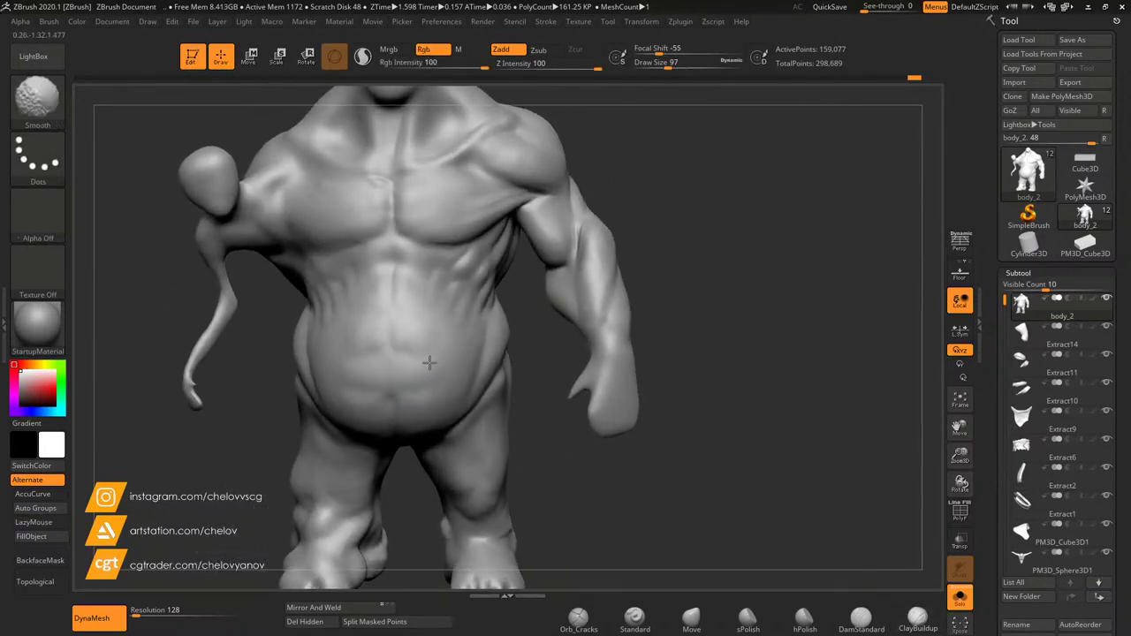
{"action": "mouse_move", "coordinate": [677, 348]}
{"action": "left_mouse_down"}
{"action": "mouse_move", "coordinate": [703, 352]}
{"action": "mouse_move", "coordinate": [571, 356]}
{"action": "mouse_move", "coordinate": [722, 355]}
{"action": "left_mouse_up"}
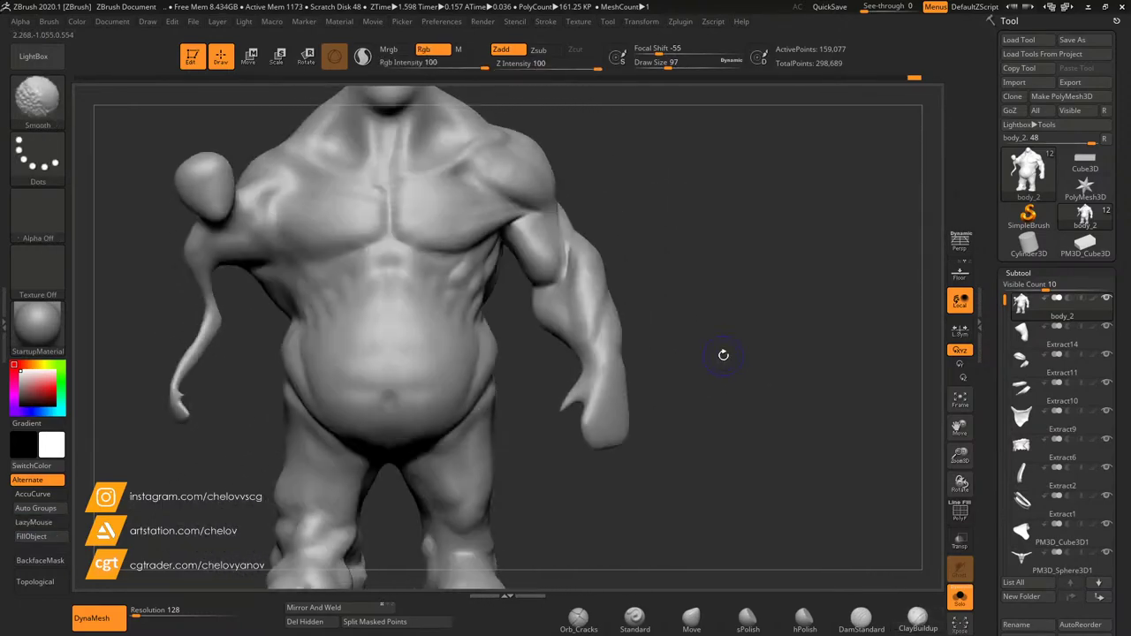
{"action": "mouse_move", "coordinate": [961, 456]}
{"action": "left_mouse_down"}
{"action": "mouse_move", "coordinate": [967, 437]}
{"action": "mouse_move", "coordinate": [730, 394]}
{"action": "left_mouse_up"}
{"action": "mouse_move", "coordinate": [647, 326]}
{"action": "left_mouse_down"}
{"action": "mouse_move", "coordinate": [723, 325]}
{"action": "mouse_move", "coordinate": [648, 329]}
{"action": "left_mouse_up"}
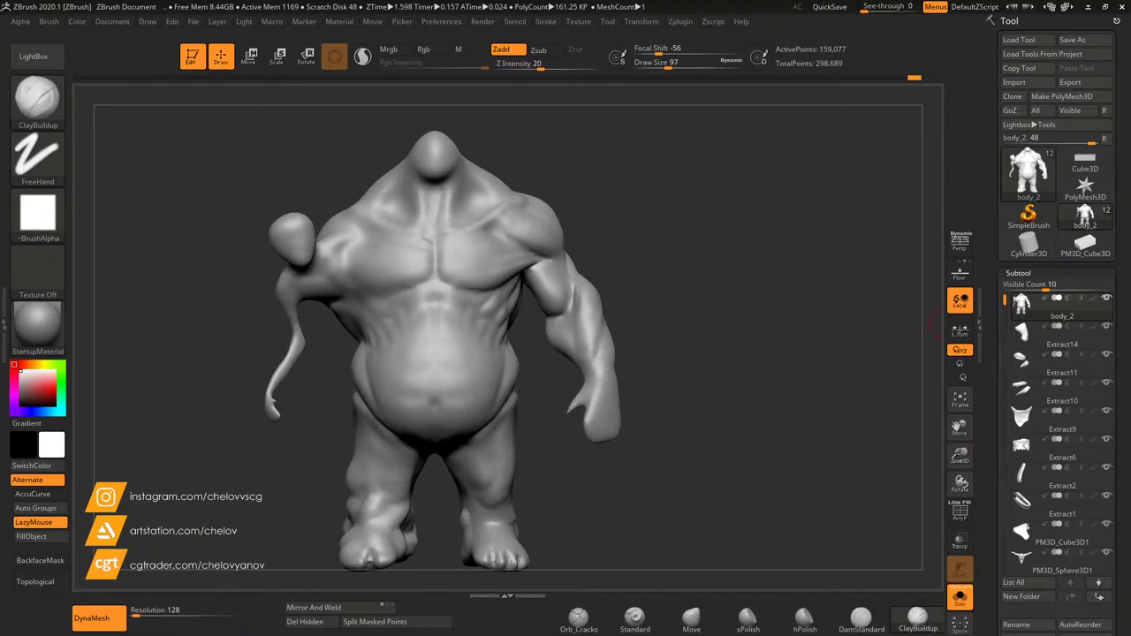